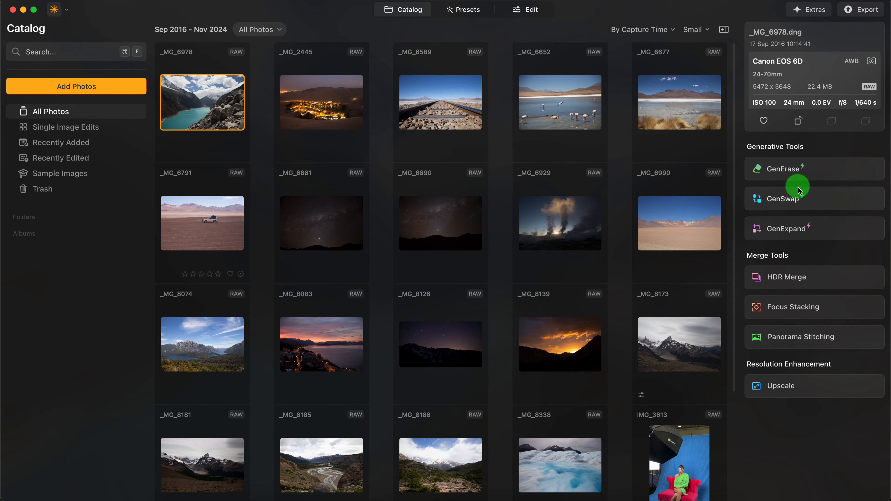
Step: Browse the presets suggested for the selected lake photo
left_click(464, 9)
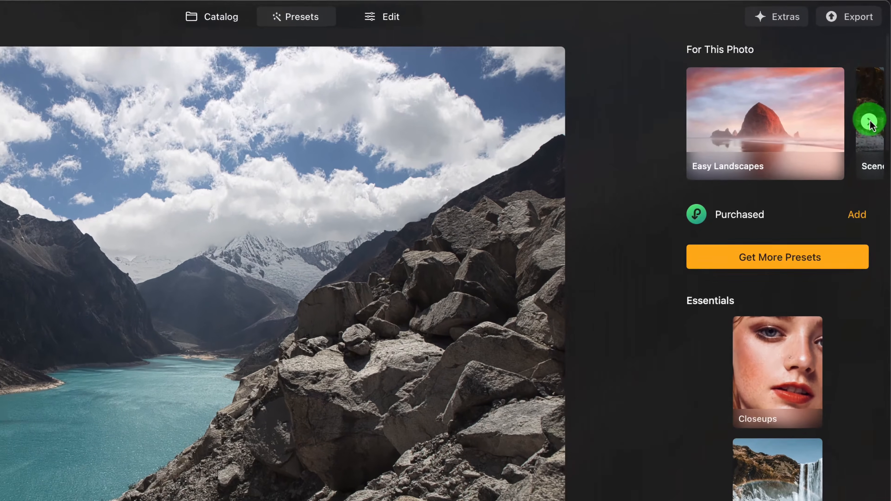
left_click(876, 86)
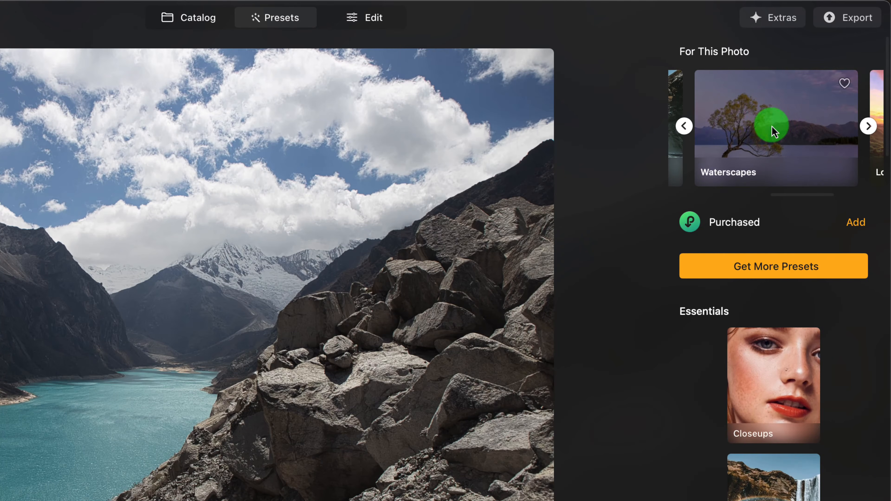
left_click(685, 127)
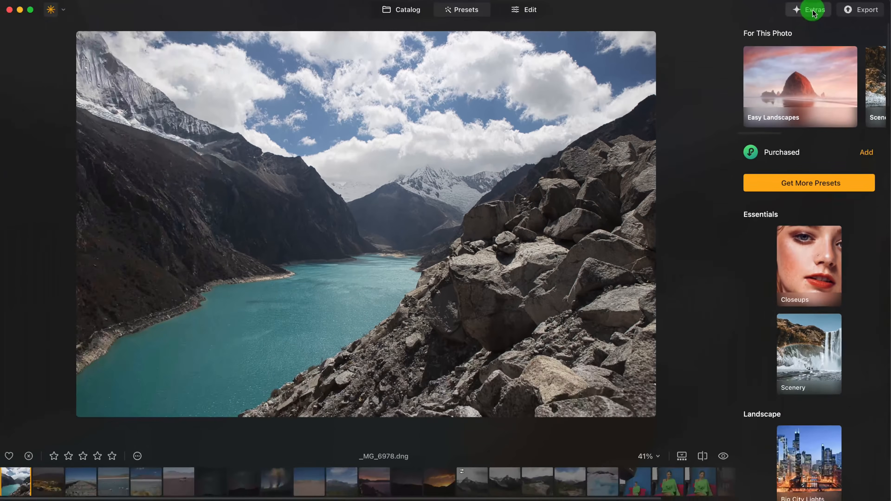
Step: Browse the Skies, LUT's and Overlays categories of the Marketplace in the Extras window
left_click(814, 12)
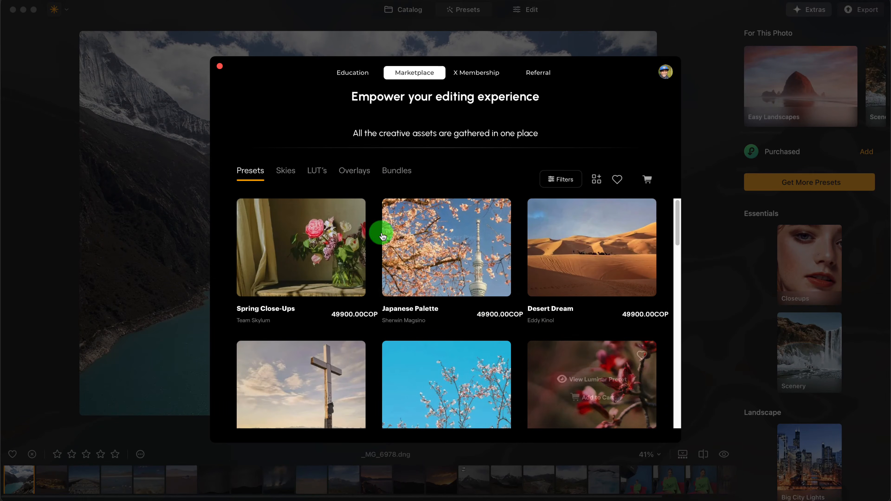
left_click(293, 176)
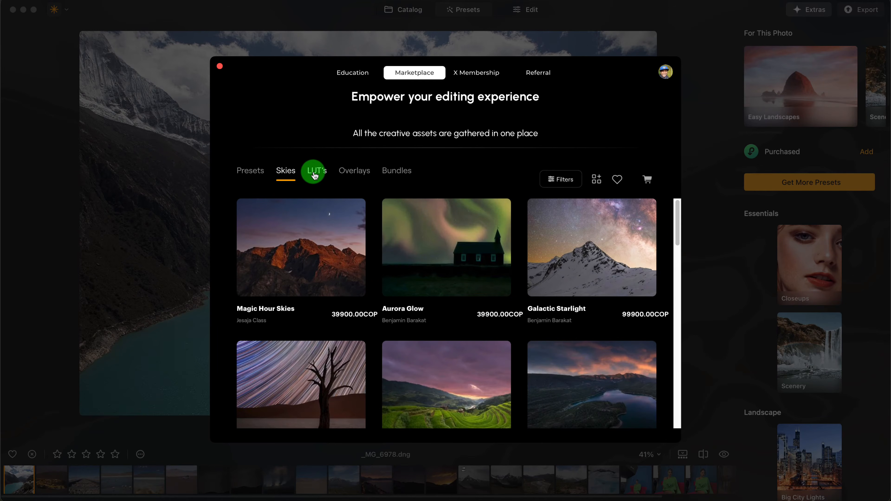
left_click(315, 174)
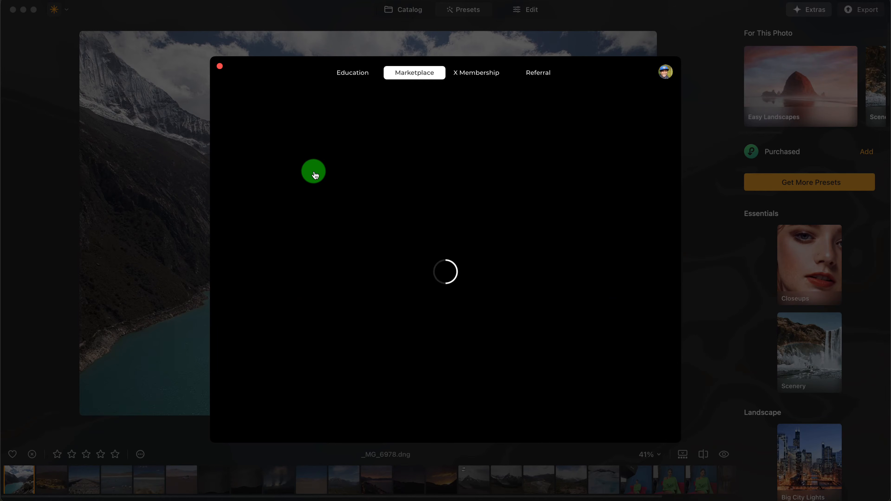
left_click(354, 171)
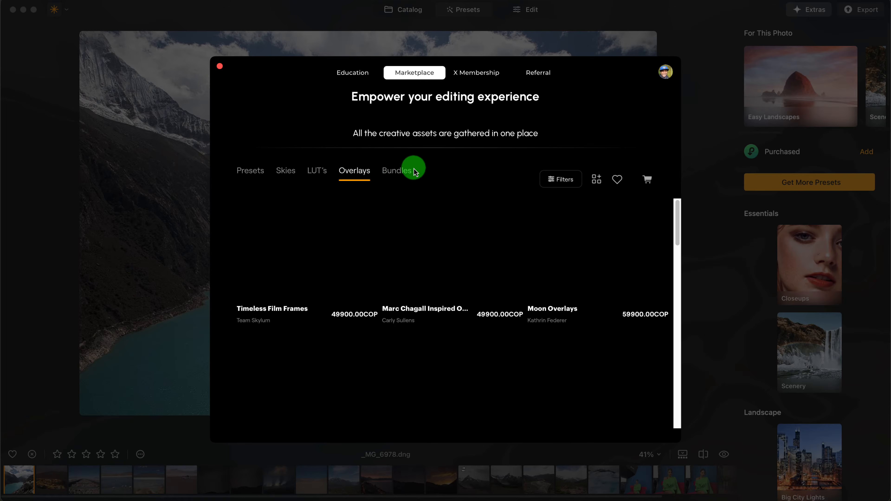
Step: Look through the X Membership, Education and Referral sections, including courses and e-books, and close the Extras window
left_click(483, 78)
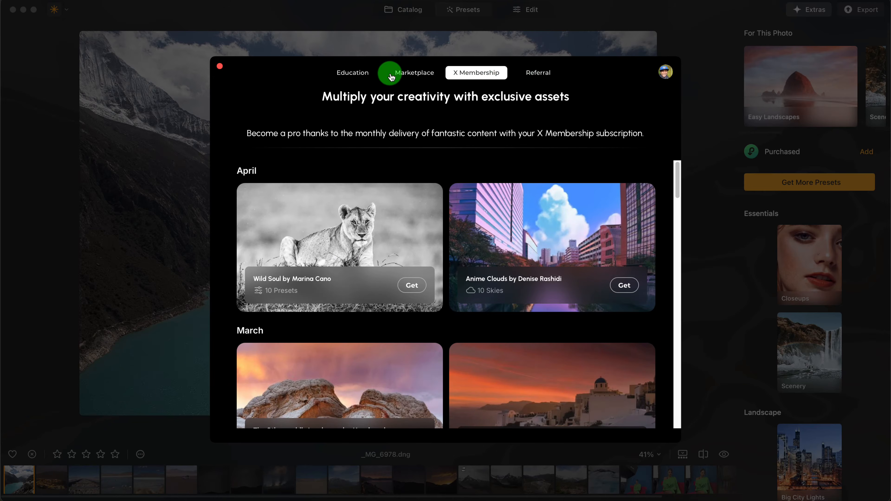
left_click(344, 78)
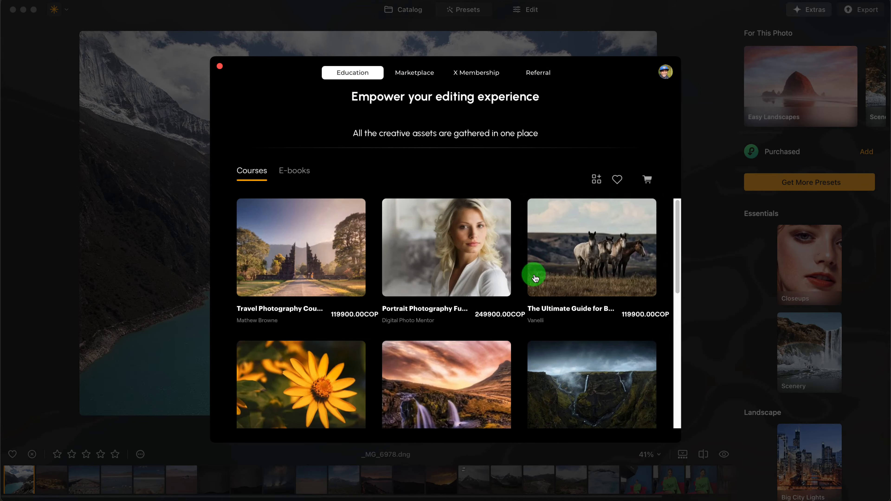
mouse_move(303, 257)
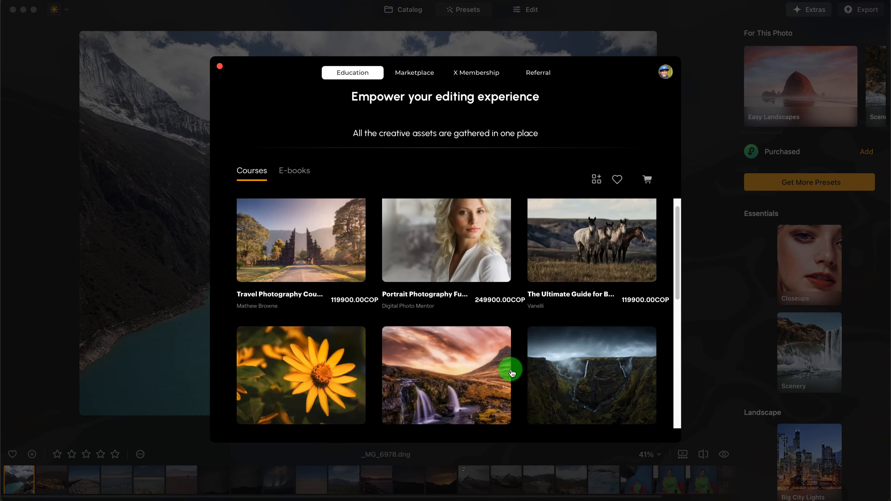
left_click(307, 170)
left_click(265, 171)
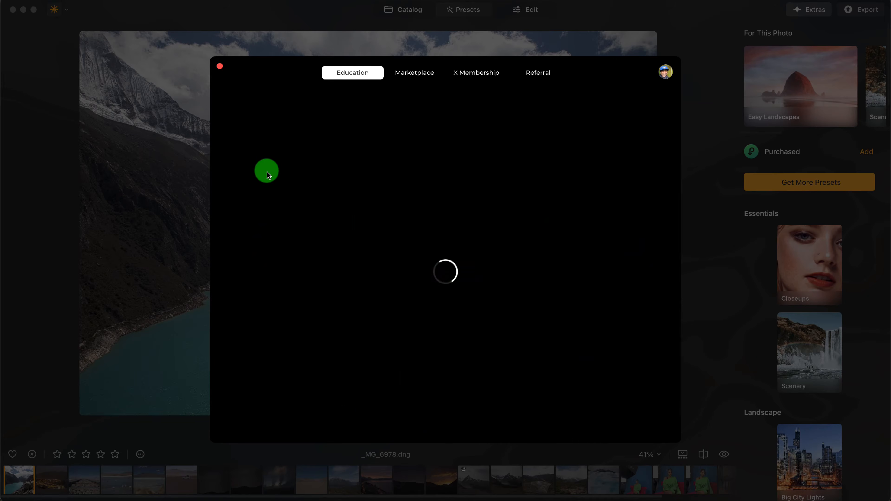
left_click(541, 74)
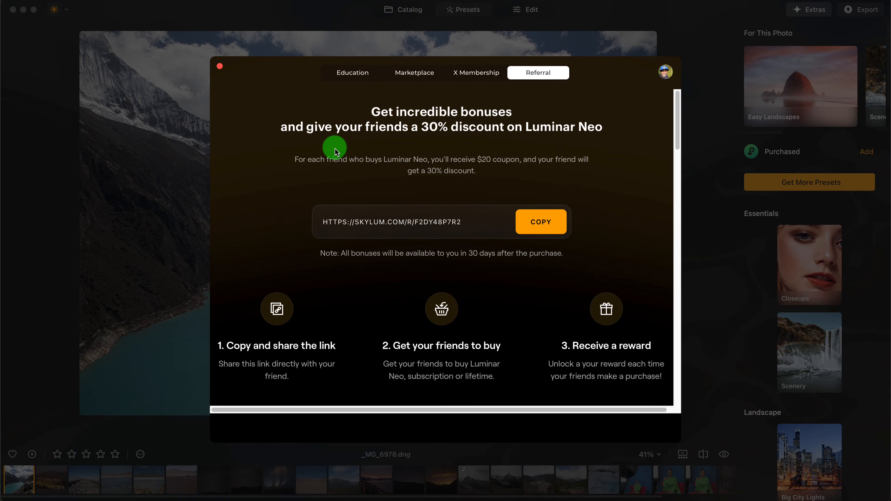
left_click(219, 66)
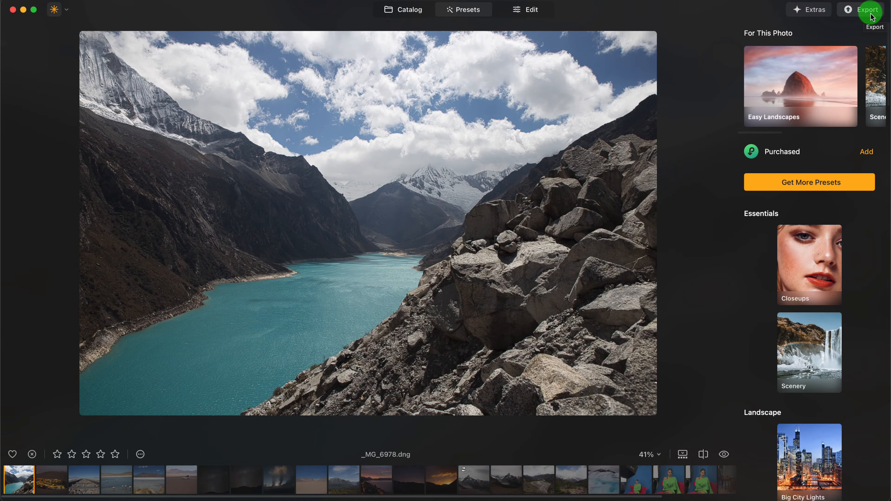
Step: Open the lake photo for editing and look over the Essentials, Landscape, Creative and Portrait tools
left_click(407, 9)
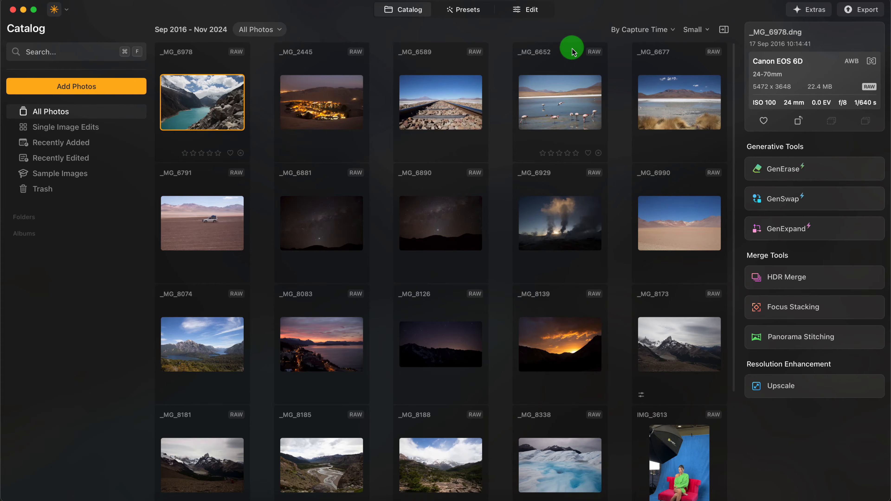
left_click(532, 11)
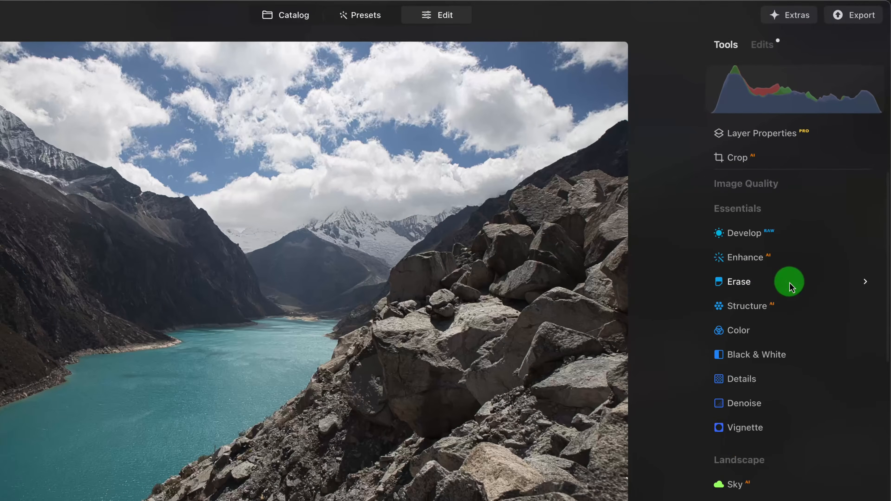
scroll(774, 328, "down", 5)
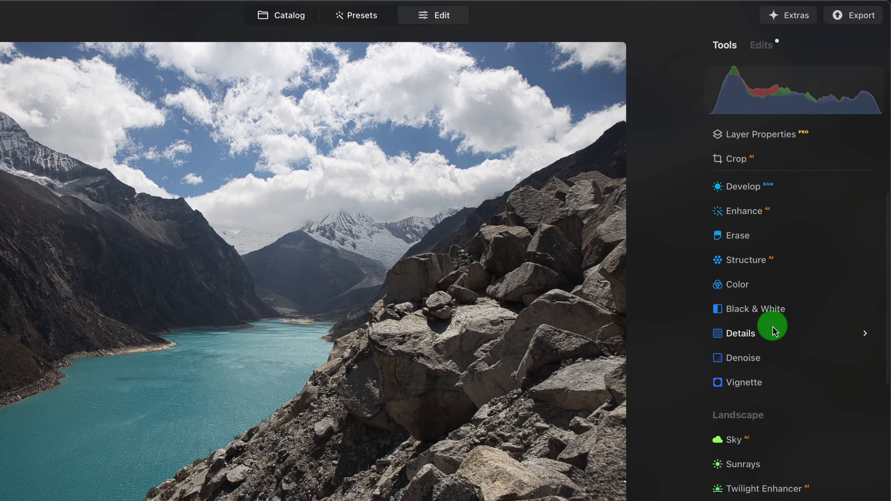
scroll(774, 329, "up", 5)
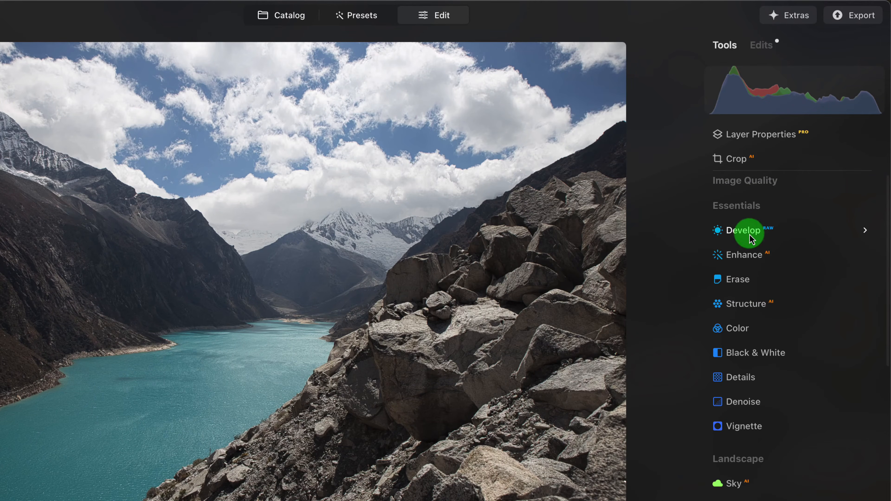
scroll(796, 413, "down", 5)
scroll(796, 408, "down", 1)
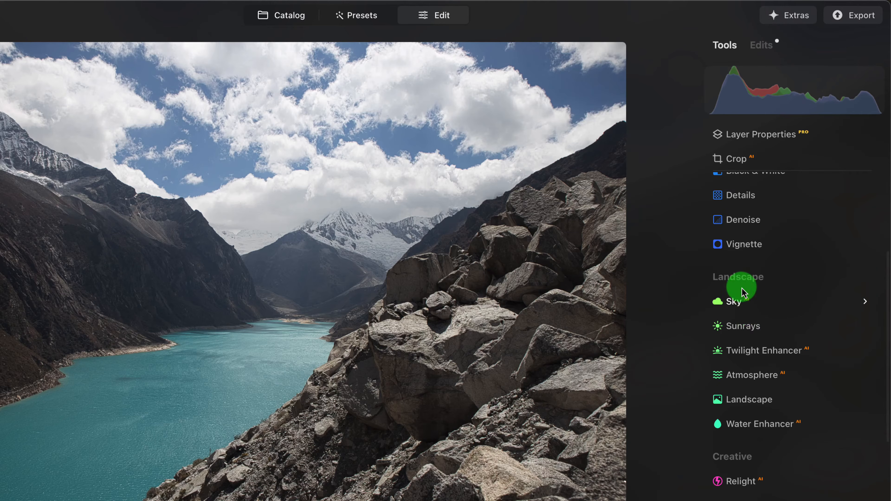
scroll(769, 437, "down", 3)
scroll(772, 481, "down", 8)
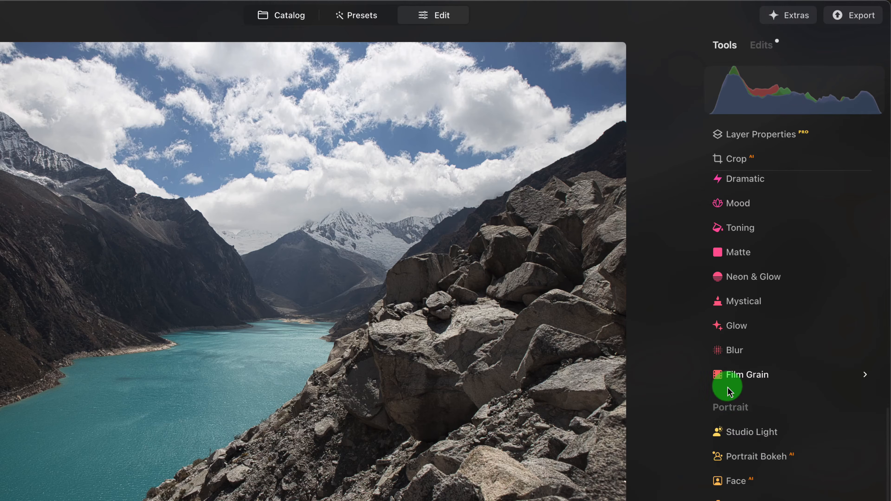
Step: Return to the catalog and open _MG_6978 in single-image view
left_click(275, 15)
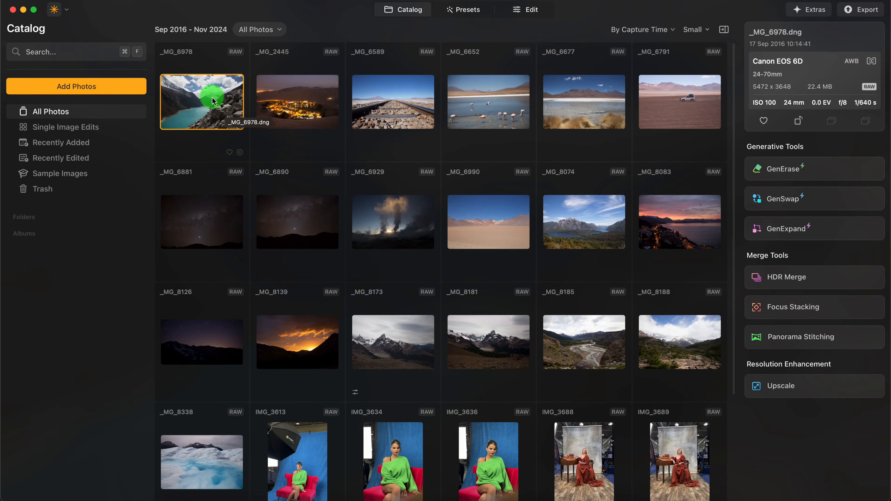
double_click(206, 99)
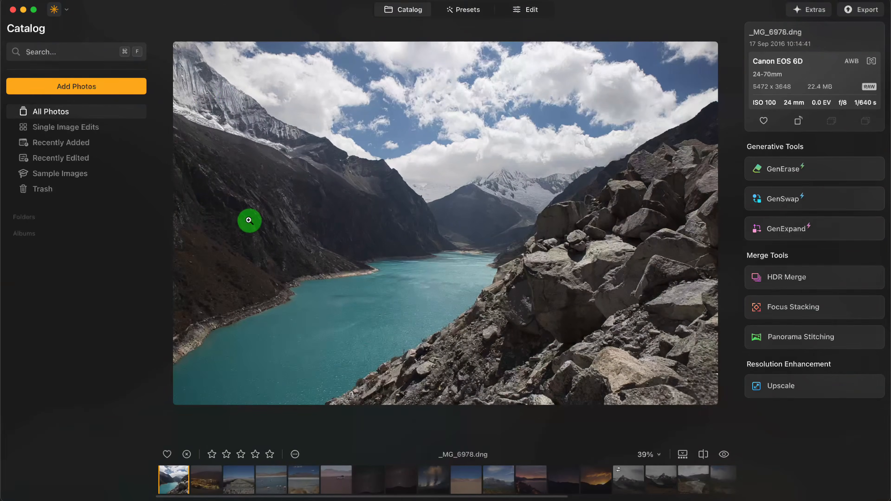
double_click(446, 169)
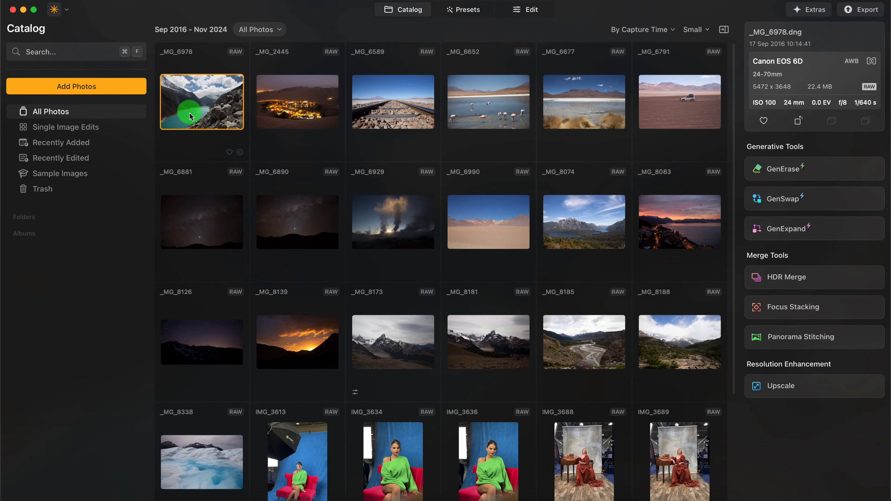
double_click(201, 111)
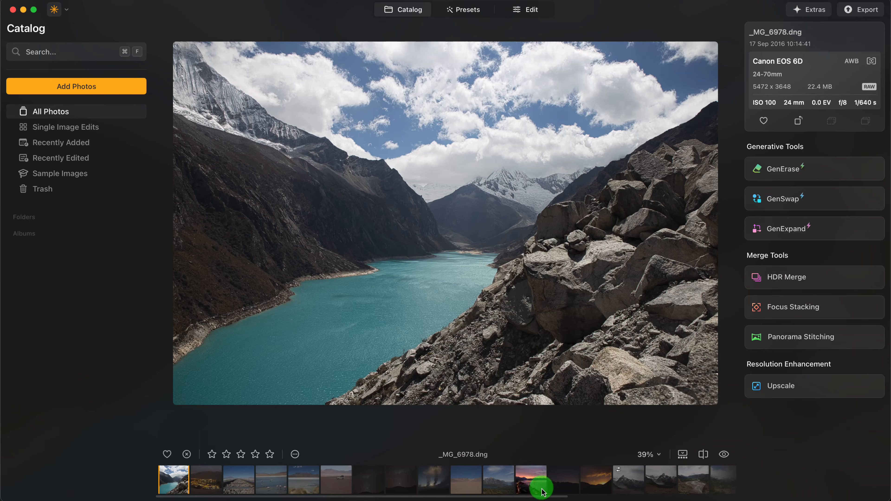
Step: Hide and restore the filmstrip, and turn on the split before/after comparison, shifting its divider across the photo
left_click(682, 455)
left_click(683, 491)
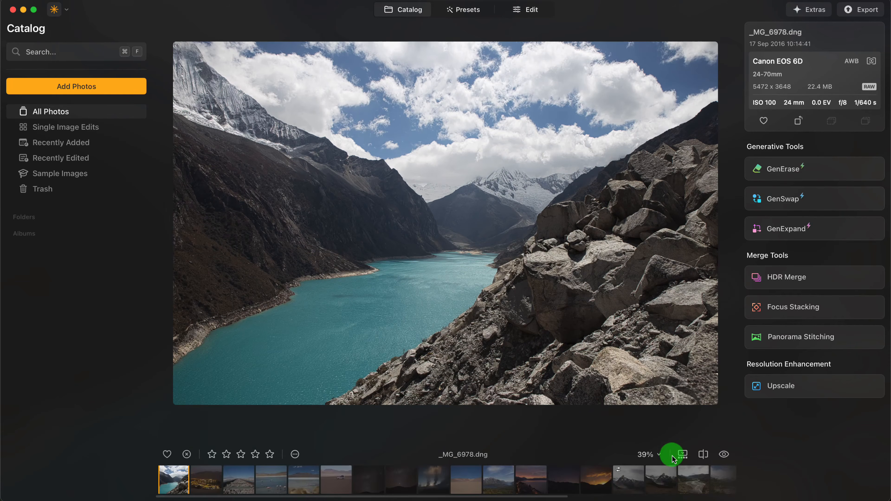
left_click(706, 458)
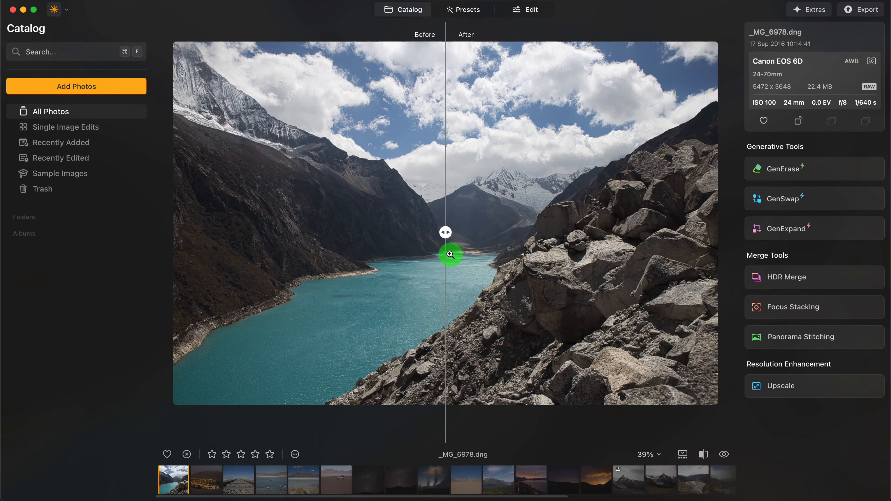
left_click_drag(445, 234, 475, 233)
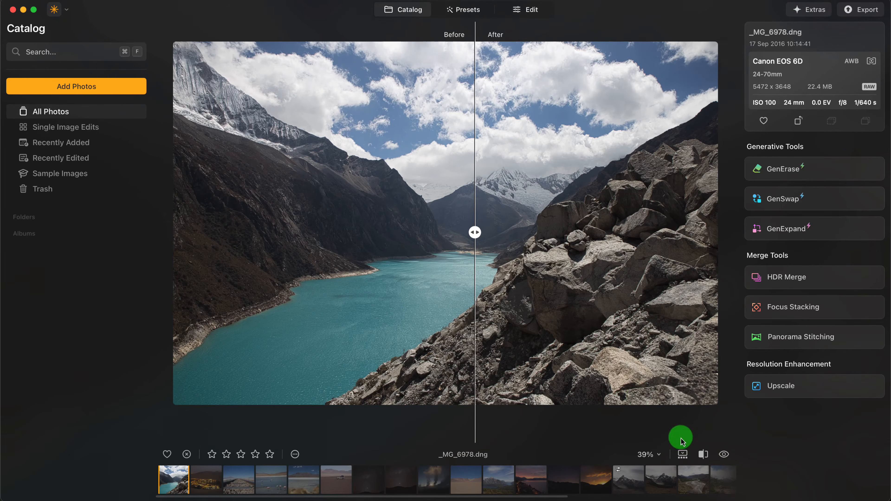
Step: Set the lake photo's Saturation and Vibrance to 100 in the Develop tool's Color settings
left_click(523, 9)
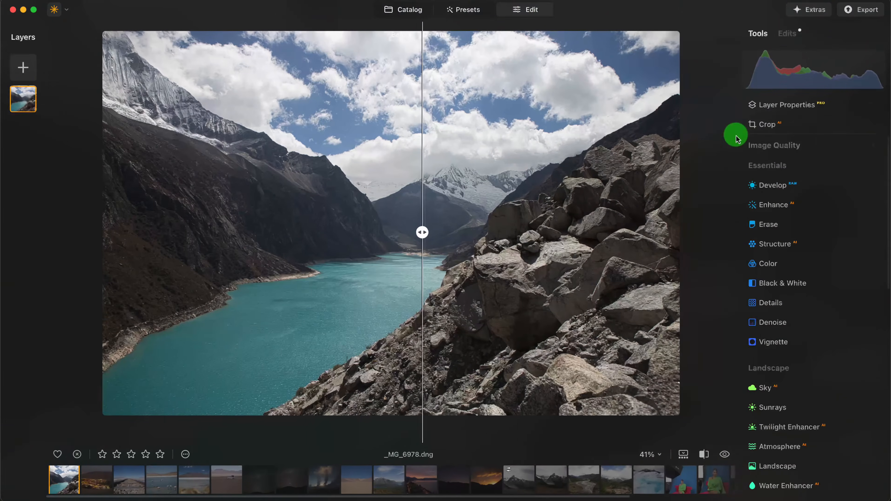
left_click(772, 186)
scroll(820, 273, "down", 5)
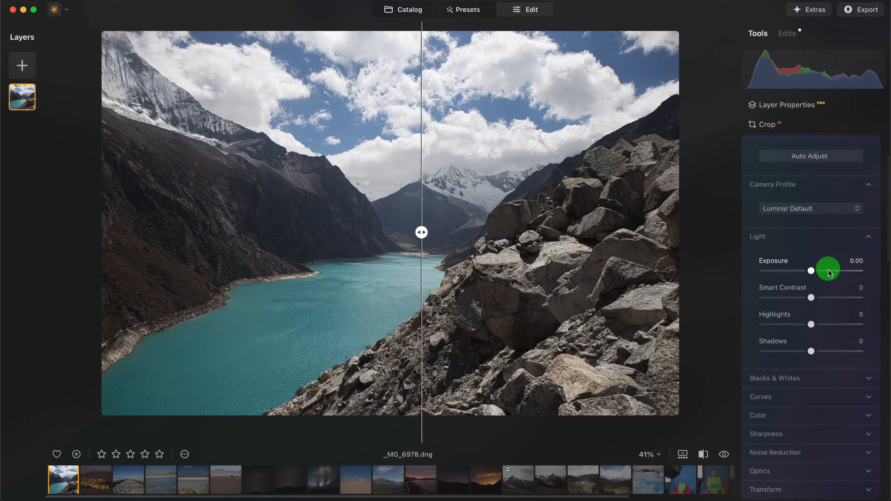
left_click(804, 367)
scroll(857, 373, "down", 3)
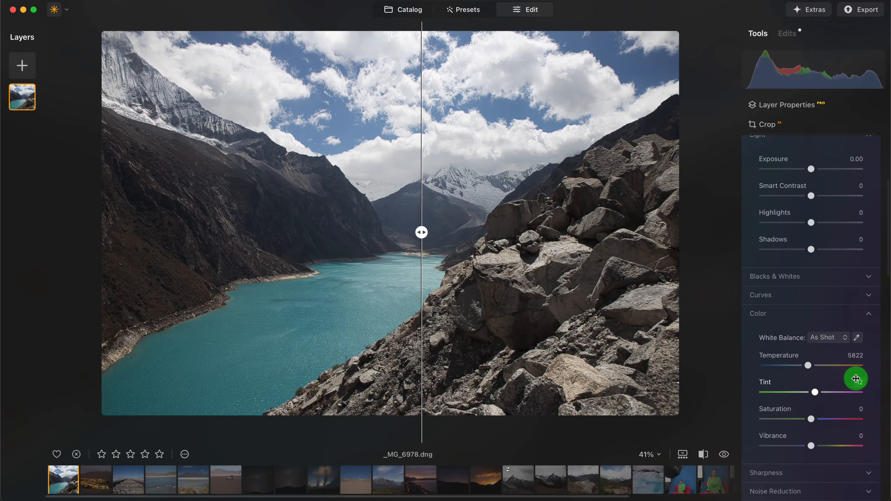
left_click_drag(824, 421, 862, 418)
left_click_drag(811, 446, 888, 444)
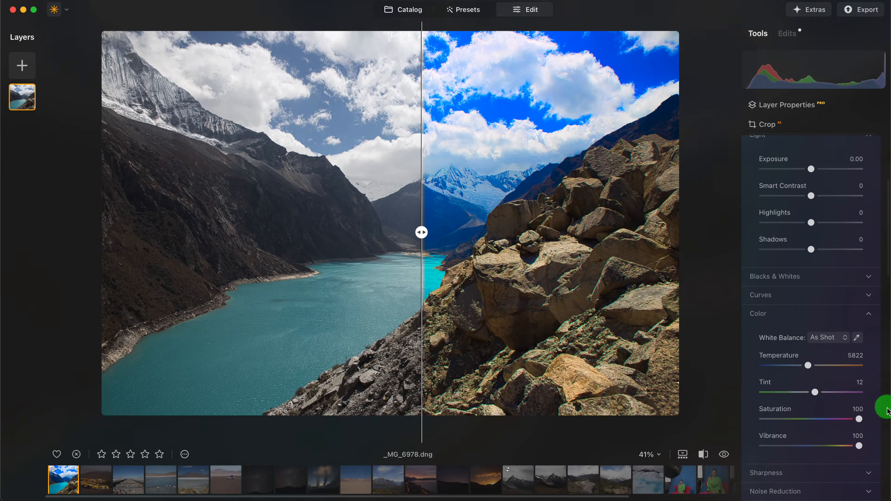
Step: Shift the before/after divider to check the colour edit, and turn off the split comparison
left_click_drag(422, 232, 385, 220)
left_click(703, 454)
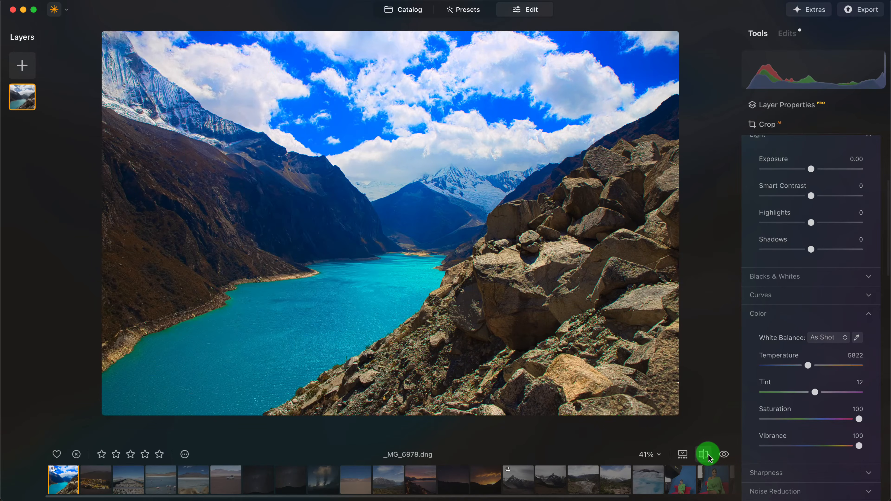
Step: Toggle the full-image before/after preview repeatedly to compare the original photo with the saturated edit
left_click(725, 456)
left_click(726, 456)
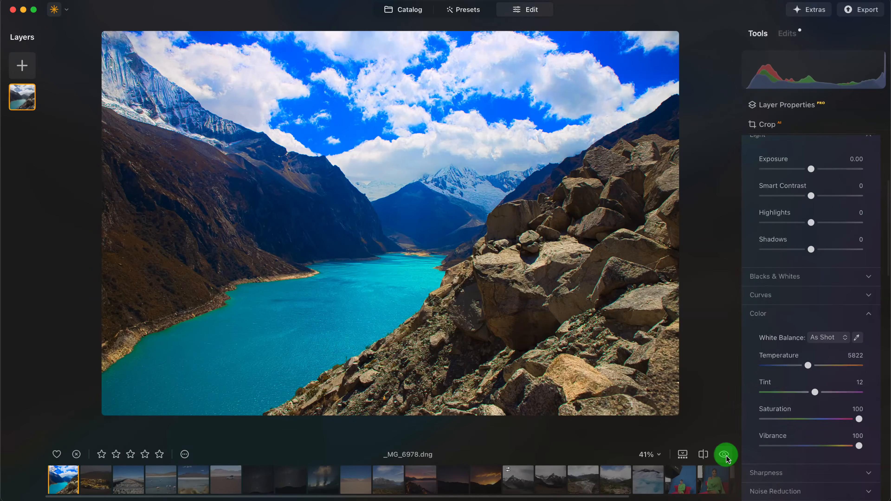
left_click(726, 456)
left_click(725, 455)
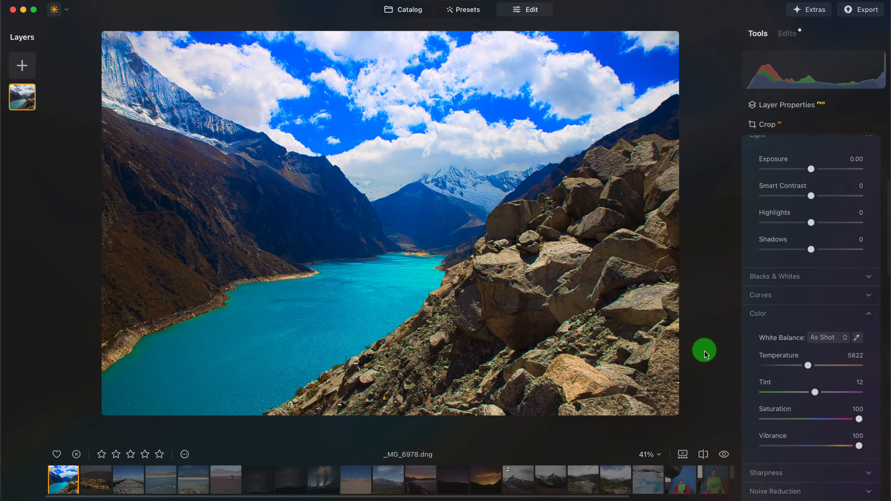
key("backslash")
key("backslash")
key("backslash")
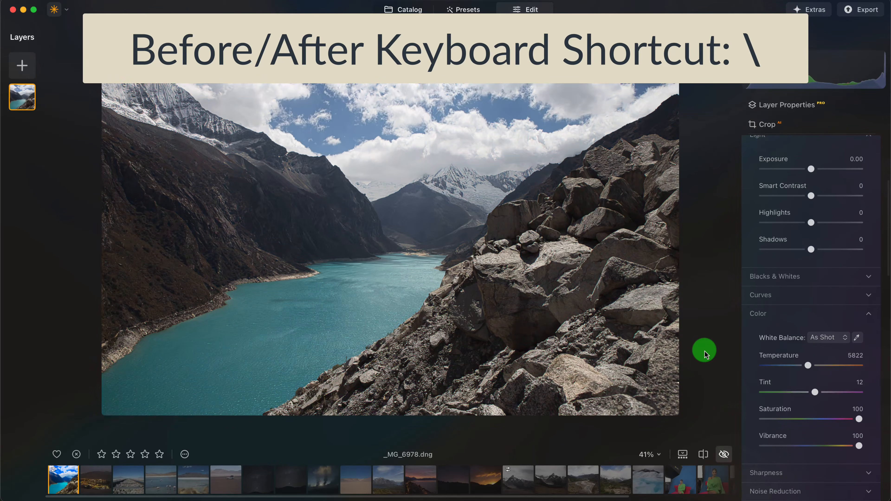
key("backslash")
key("backslash")
key("backslash")
key("backslash")
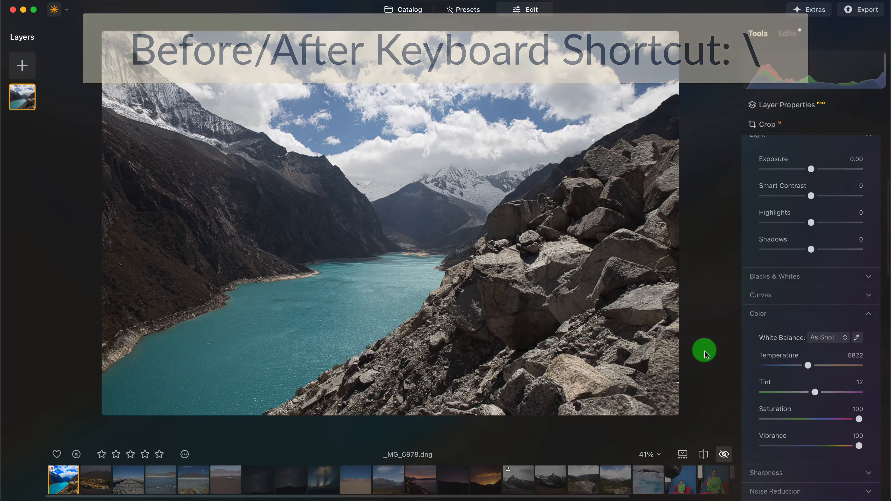
Step: Switch the before/after preview on and off several more times, leaving the edited lake photo displayed
key("backslash")
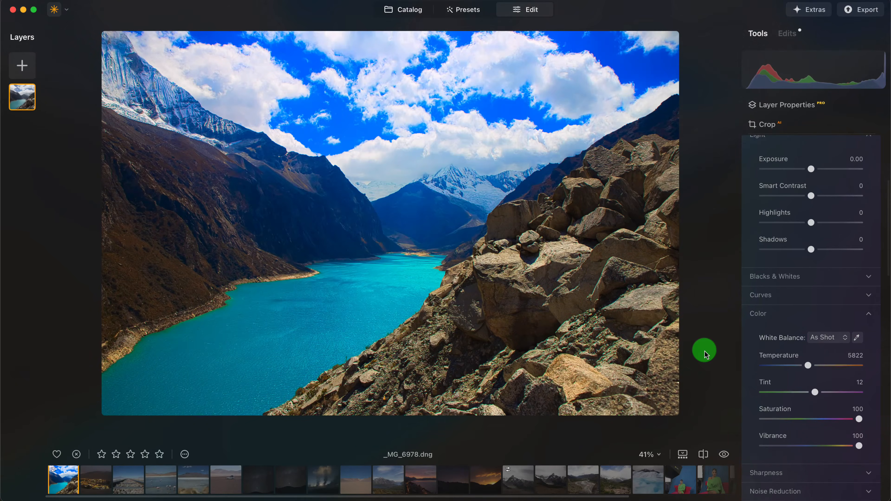
key("backslash")
key("backslash")
key("backslash")
key("backslash")
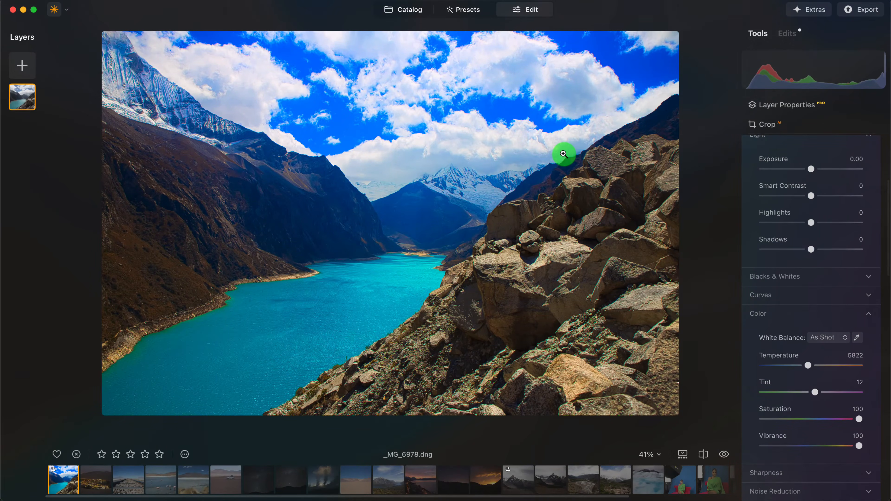
Step: Switch back and forth among the Catalog, Edit and Presets workspaces, ending in the Catalog
left_click(408, 9)
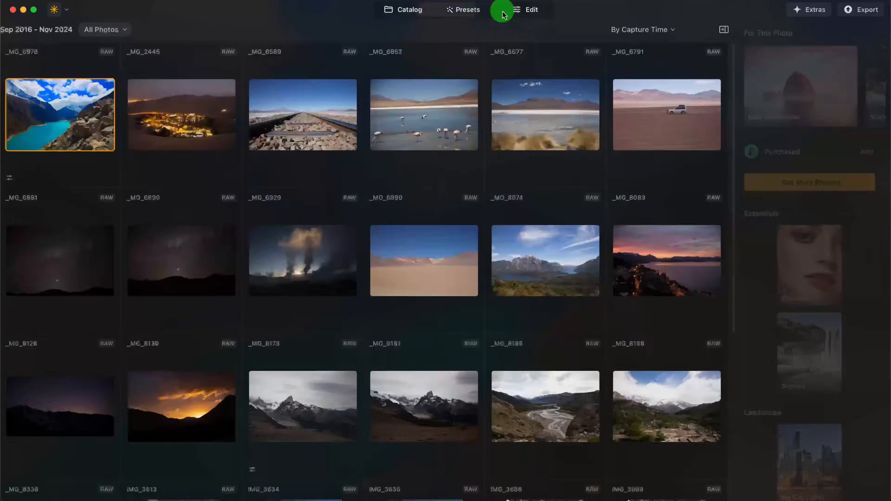
left_click(530, 9)
left_click(409, 11)
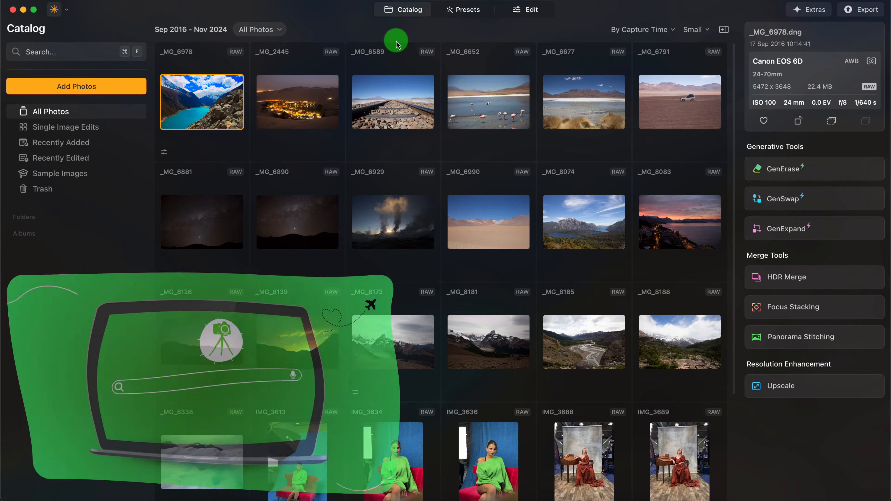
left_click(512, 31)
key("super+2")
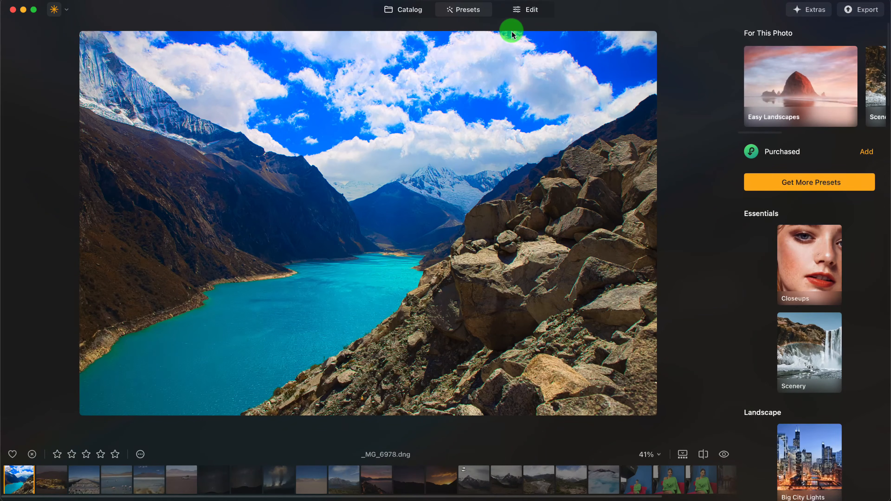
key("super+1")
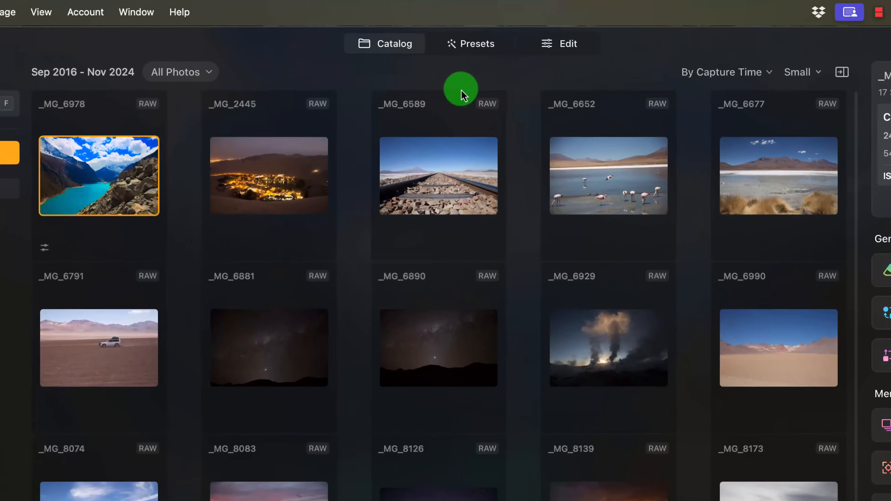
Step: Start the Onboarding tour from the Help resources, advance to its third page, and close it
left_click(178, 13)
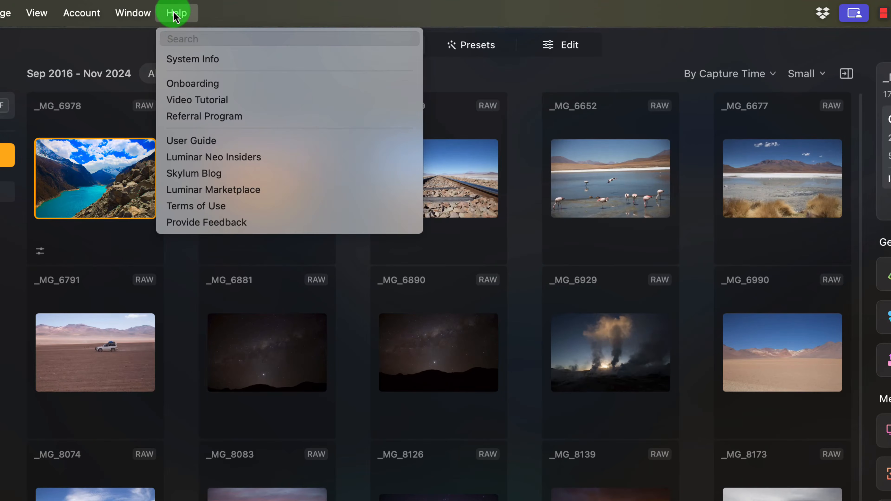
left_click(179, 13)
left_click(181, 16)
left_click(182, 16)
left_click(182, 16)
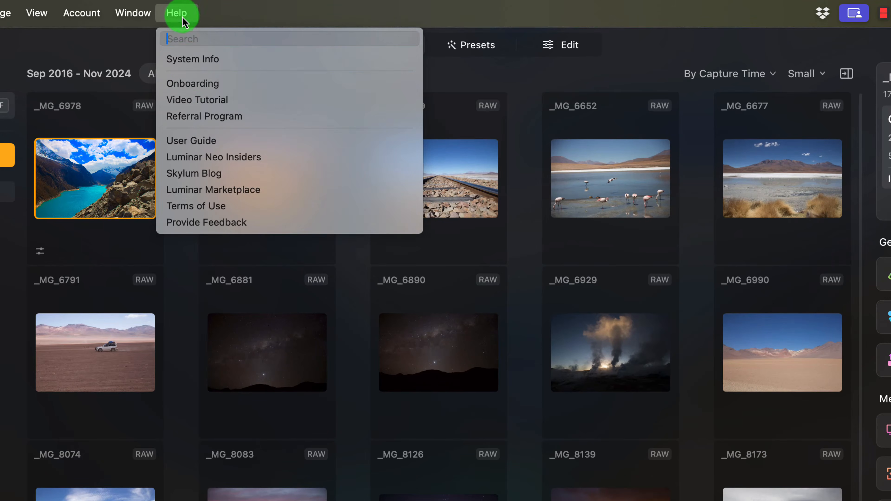
left_click(194, 91)
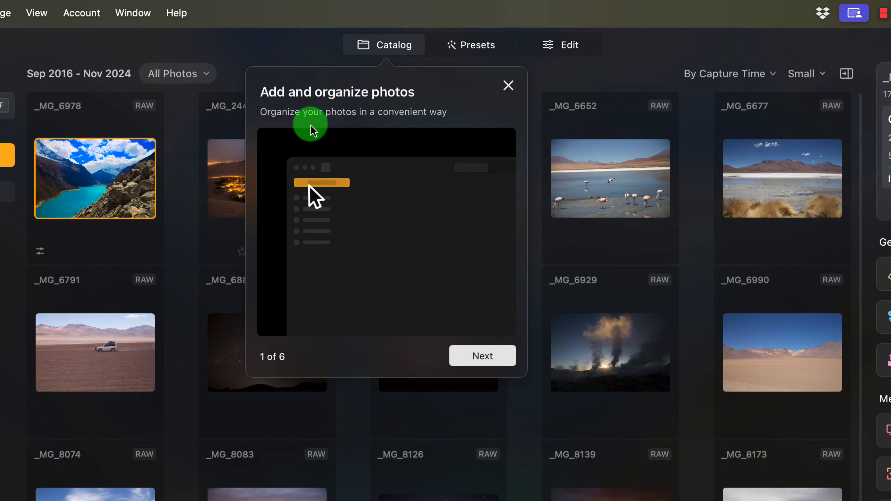
left_click(483, 356)
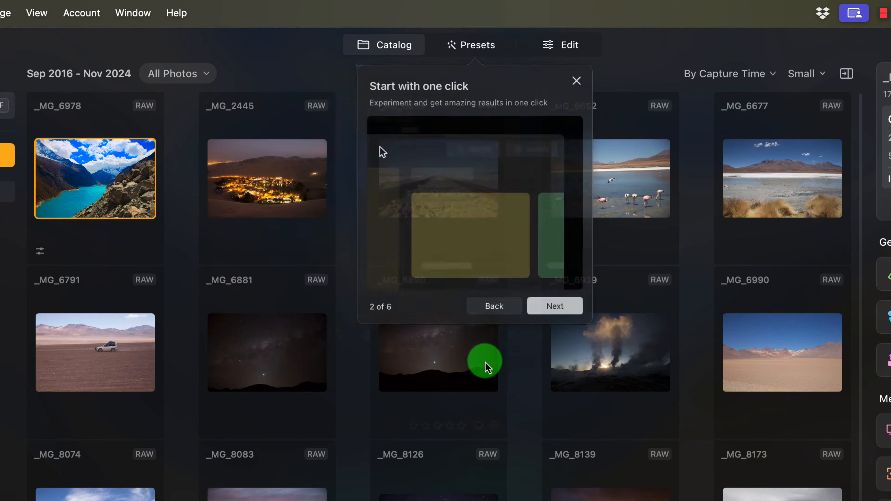
left_click(571, 356)
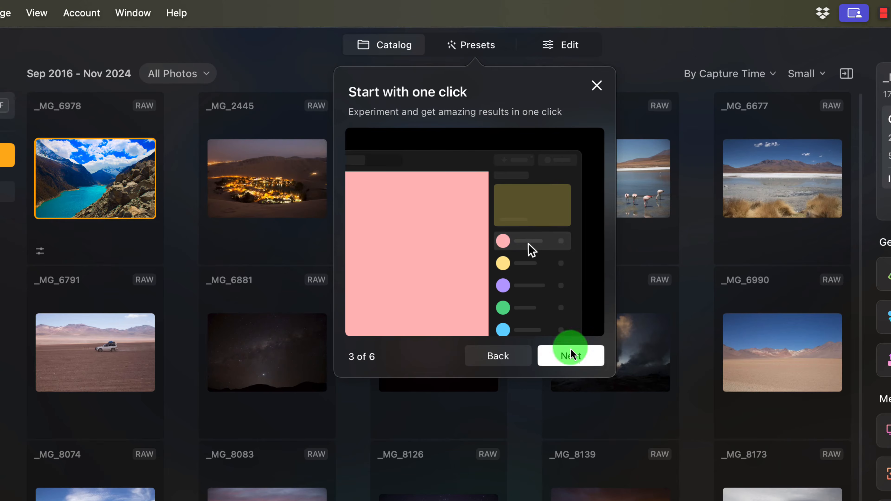
left_click(597, 86)
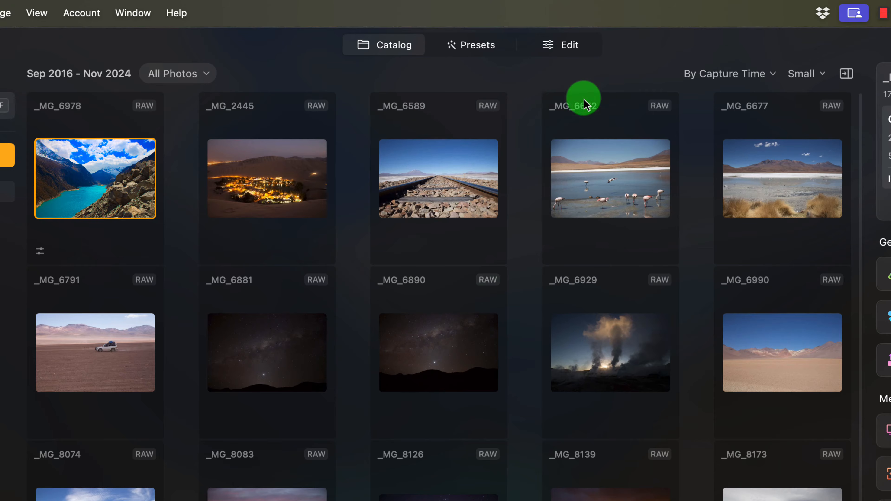
Step: Look over the Help resources such as the User Guide, and view the lake photo in Edit before returning to the Catalog
left_click(175, 14)
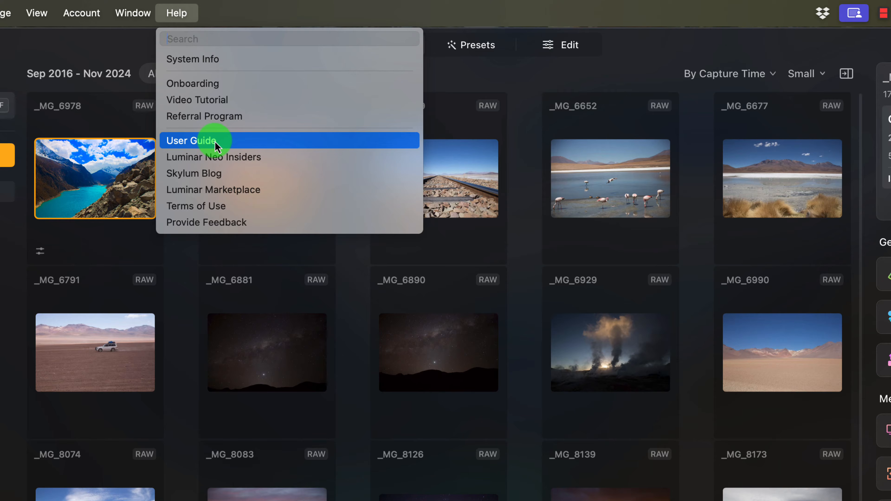
left_click(177, 13)
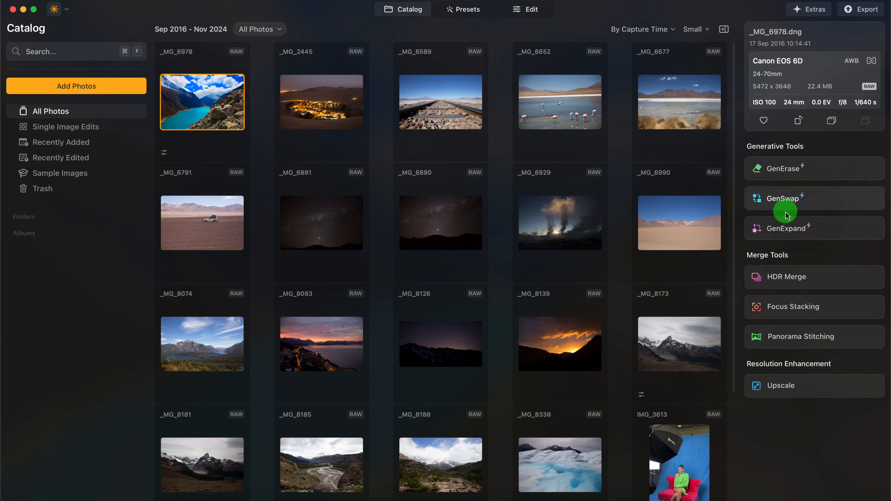
left_click(532, 9)
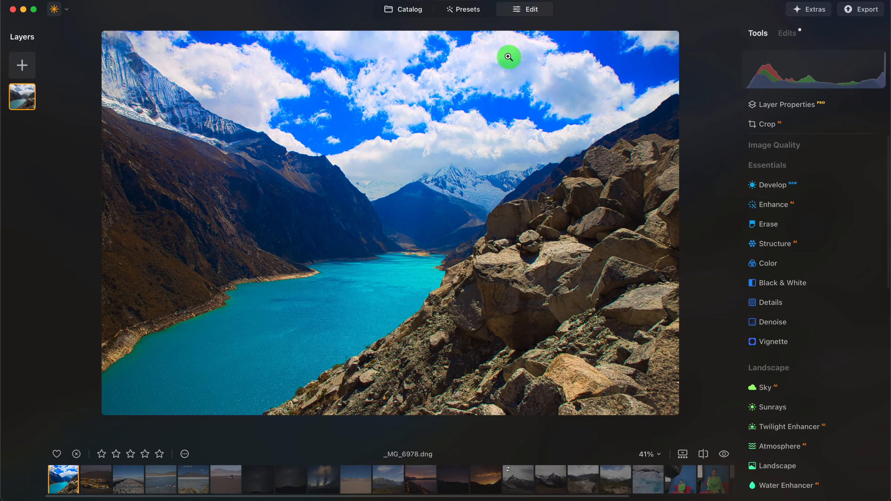
left_click(408, 14)
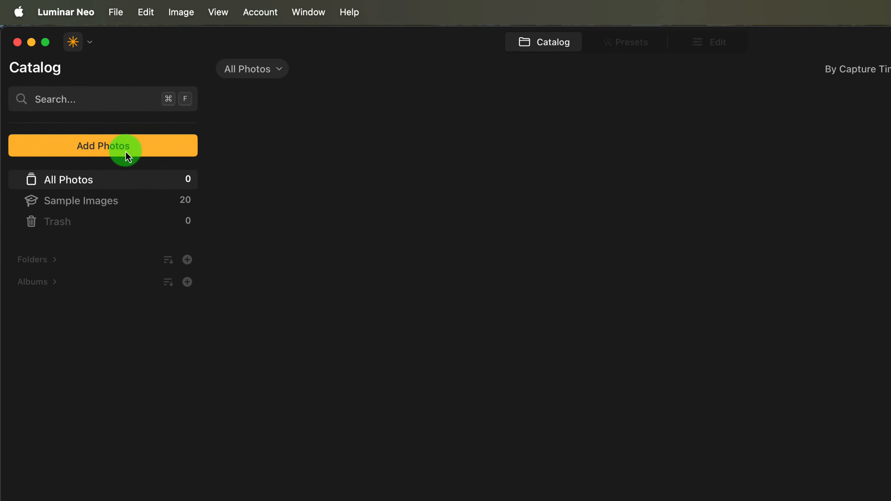
left_click(125, 151)
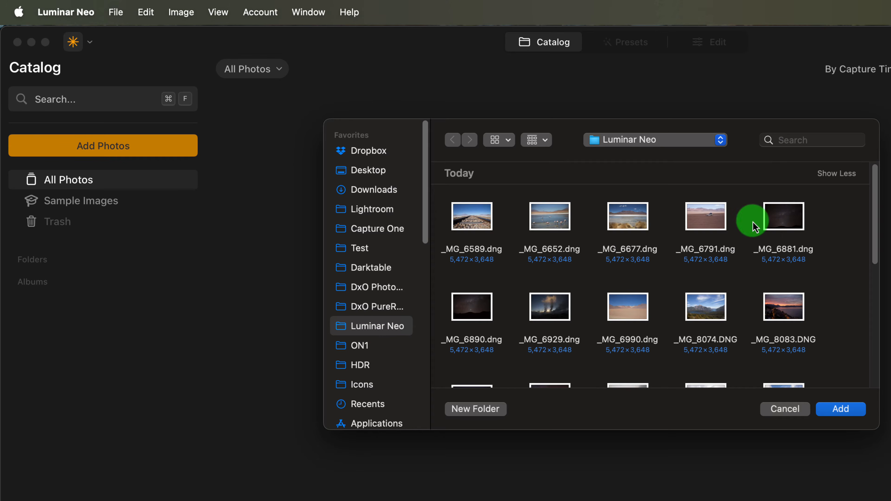
left_click(794, 217)
left_click(704, 215)
left_click(627, 215)
left_click(645, 311, "super")
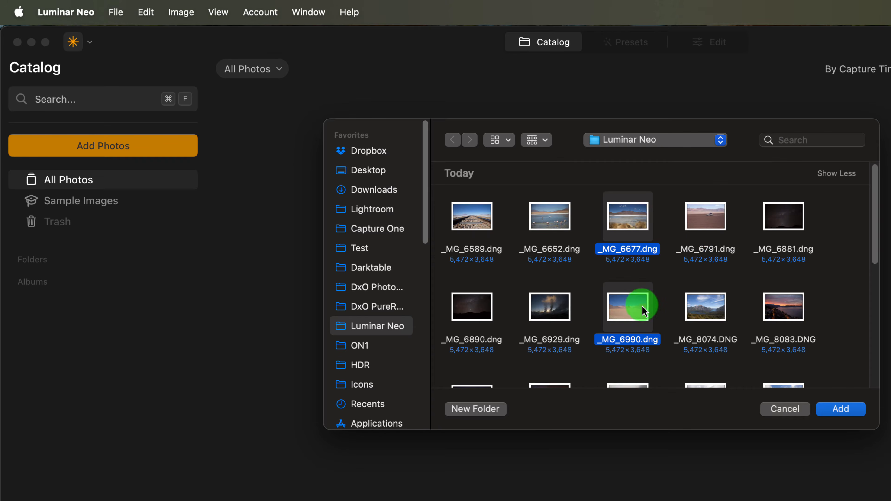
left_click(706, 306, "super")
left_click(783, 307, "super")
left_click(782, 218, "super")
left_click(703, 216, "super")
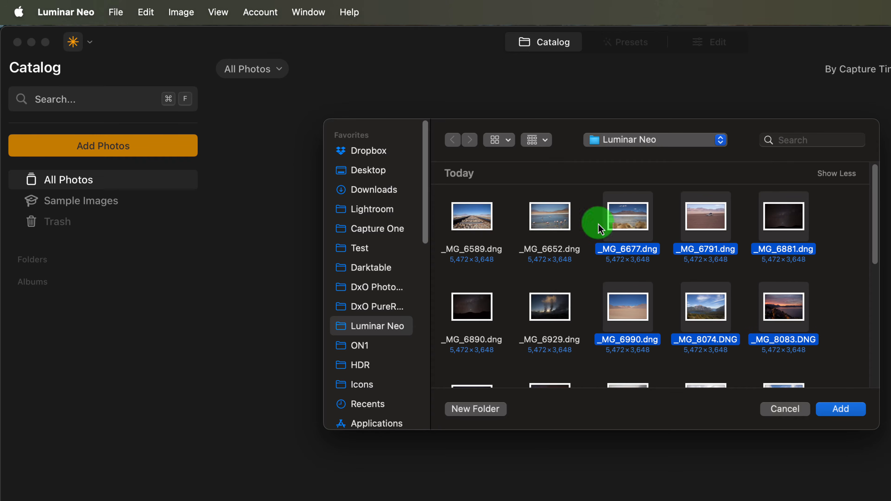
left_click(788, 409)
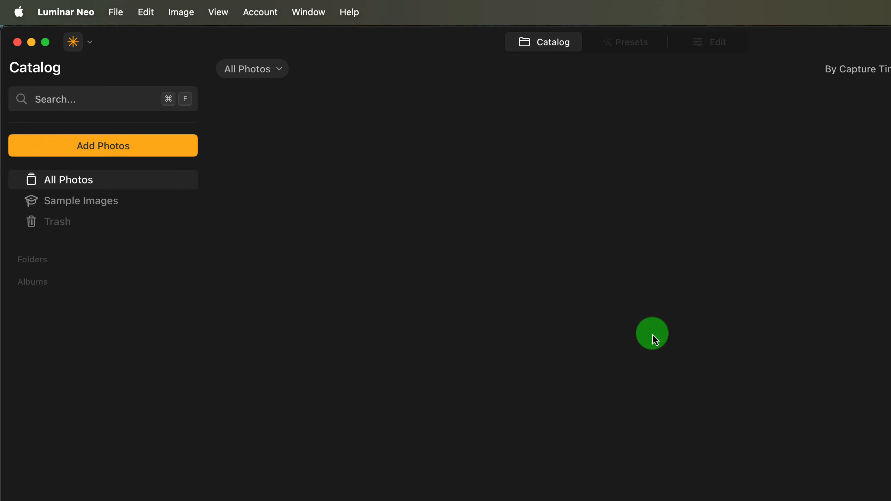
left_click(116, 11)
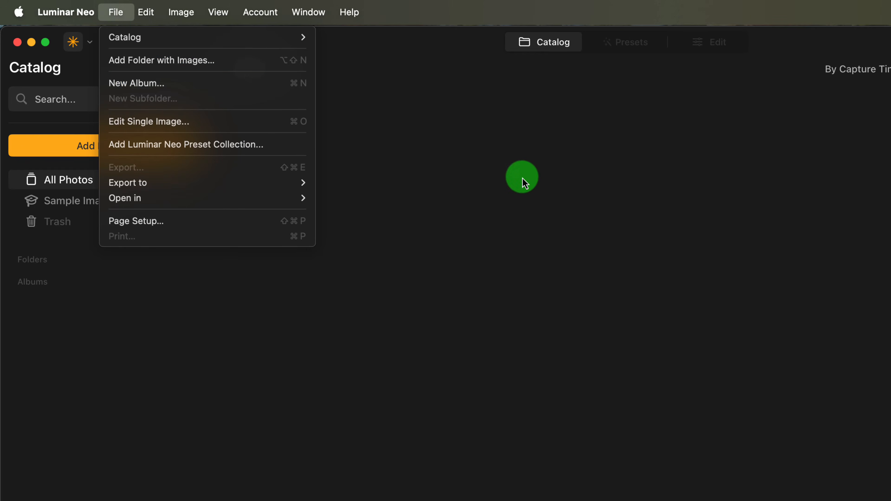
left_click(528, 176)
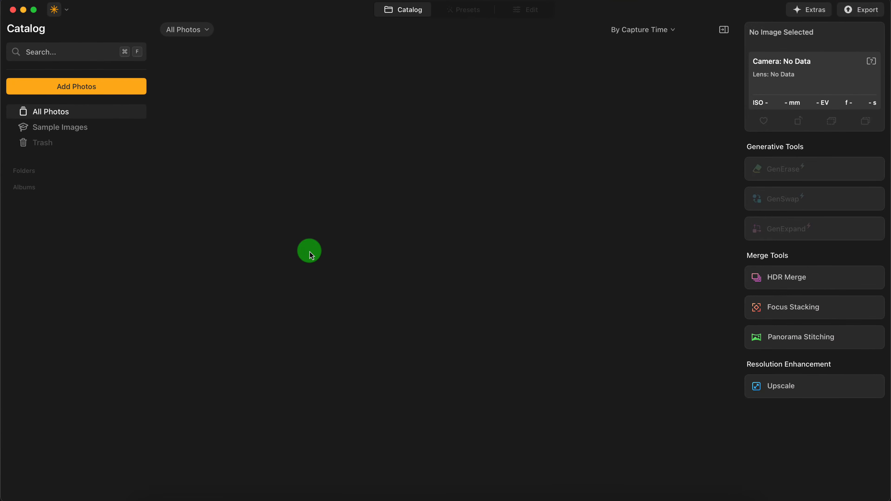
Step: Switch to Finder, select all photos in the Luminar Neo folder, and drop them into the Luminar Neo catalog to import them
left_click(155, 483)
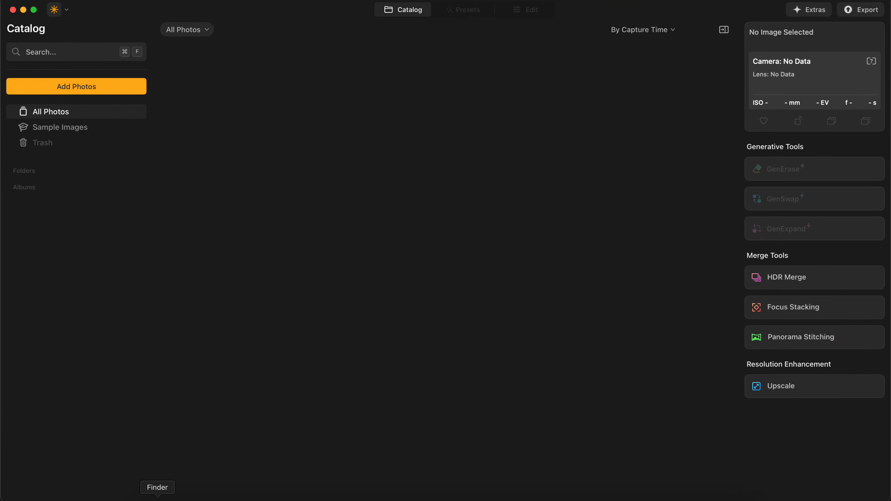
left_click_drag(337, 13, 401, 28)
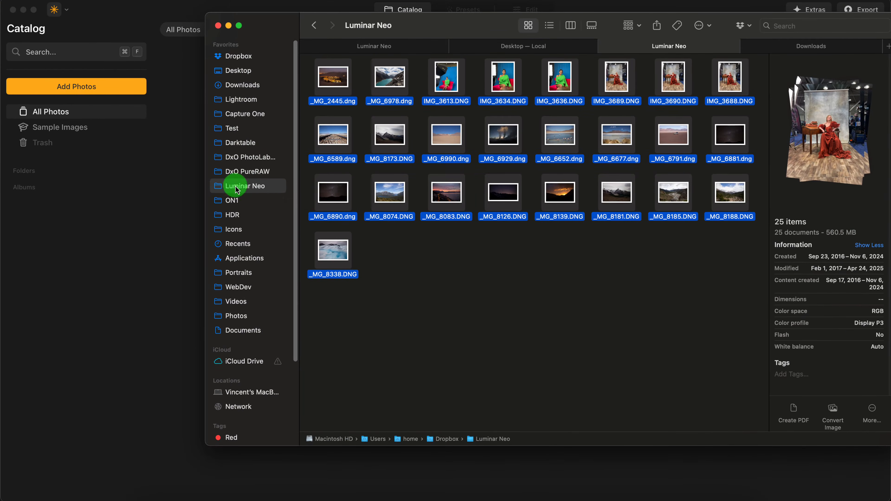
left_click(633, 288)
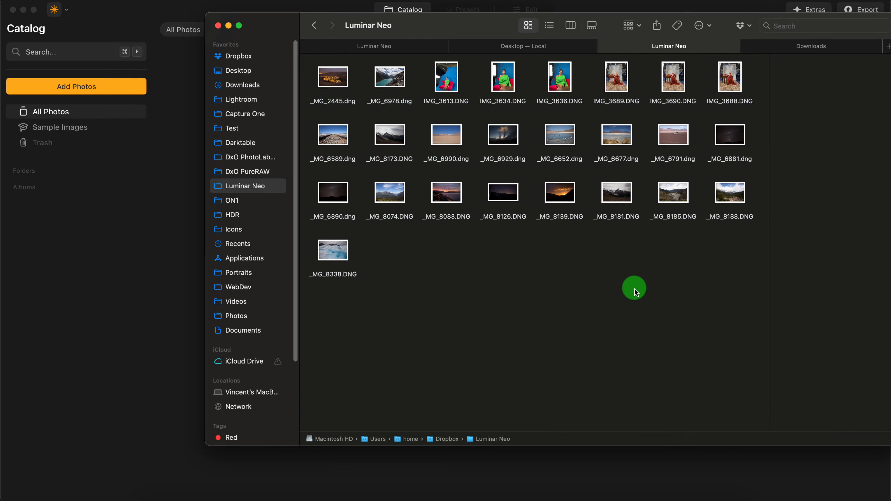
left_click_drag(733, 314, 332, 67)
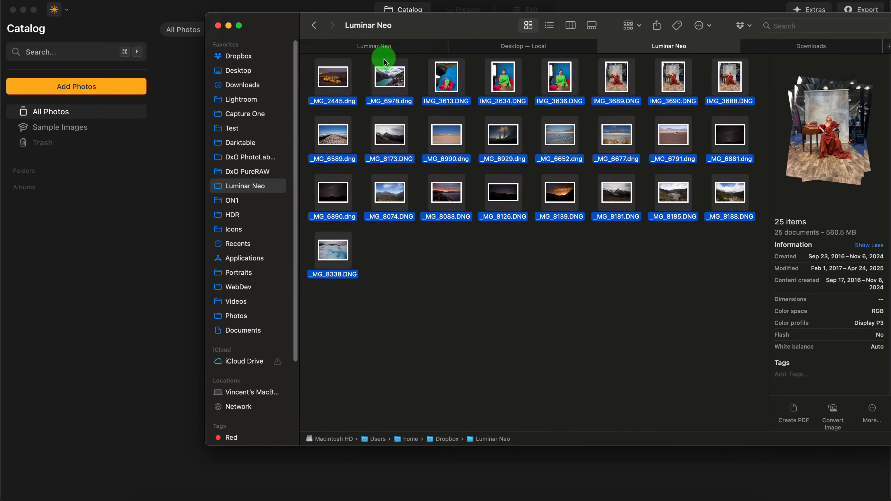
left_click_drag(438, 33, 590, 76)
left_click_drag(600, 126, 236, 128)
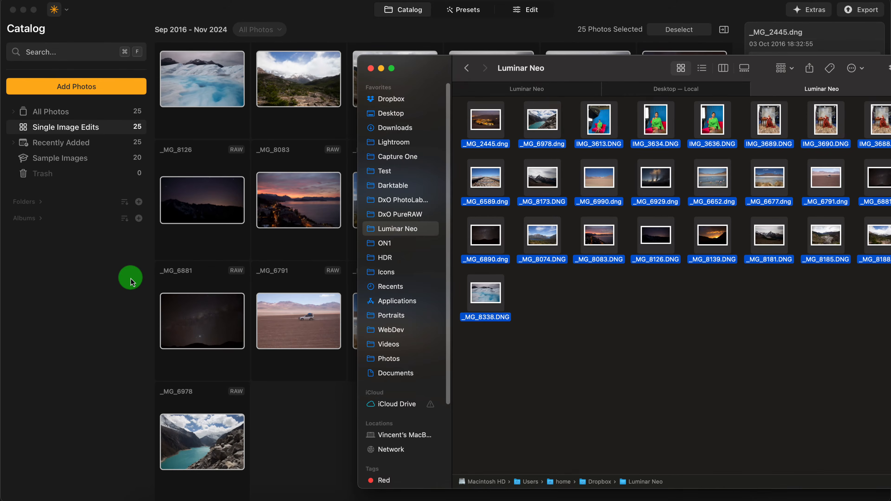
left_click(131, 278)
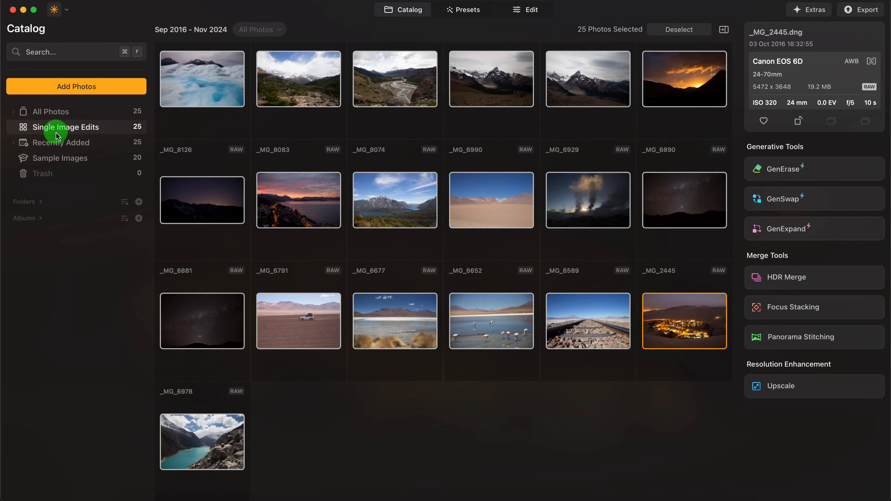
Step: Expand Recently Added to show its import date, and view the Recently Added, All Photos and Trash collections
left_click(14, 143)
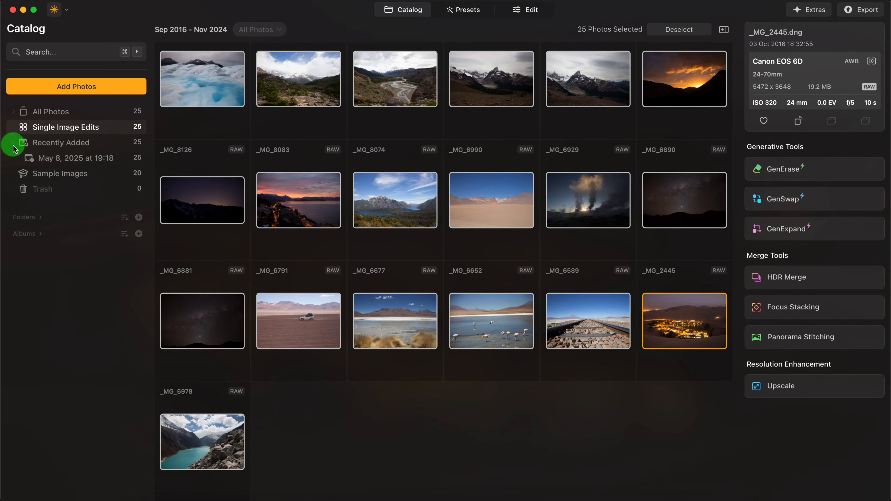
left_click(65, 144)
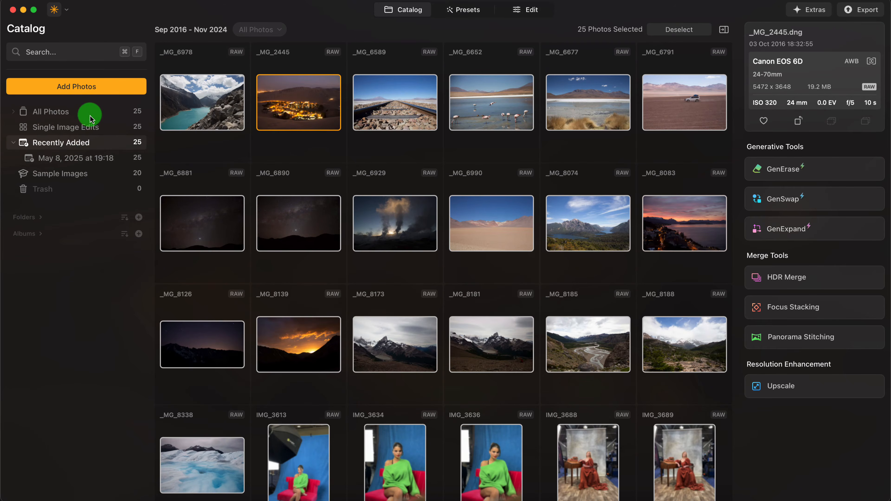
left_click(75, 112)
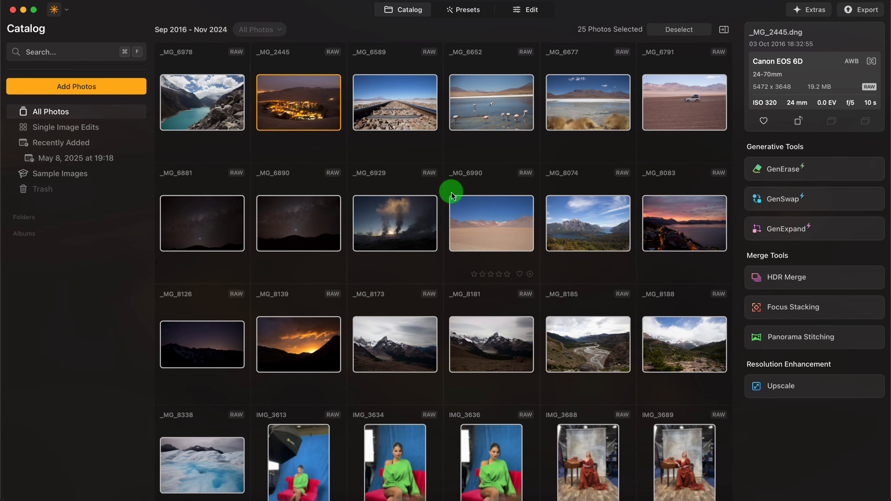
left_click(40, 192)
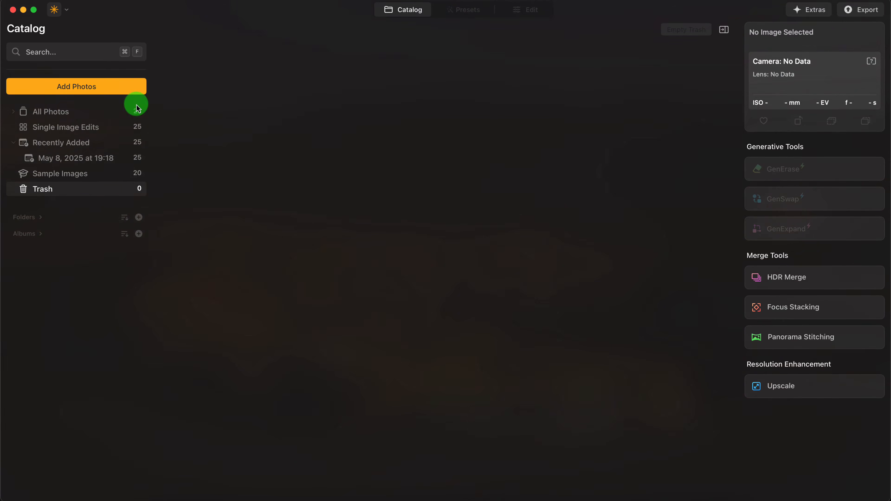
Step: Return to All Photos and open the night photo _MG_2445.dng in the Edit workspace
left_click(70, 111)
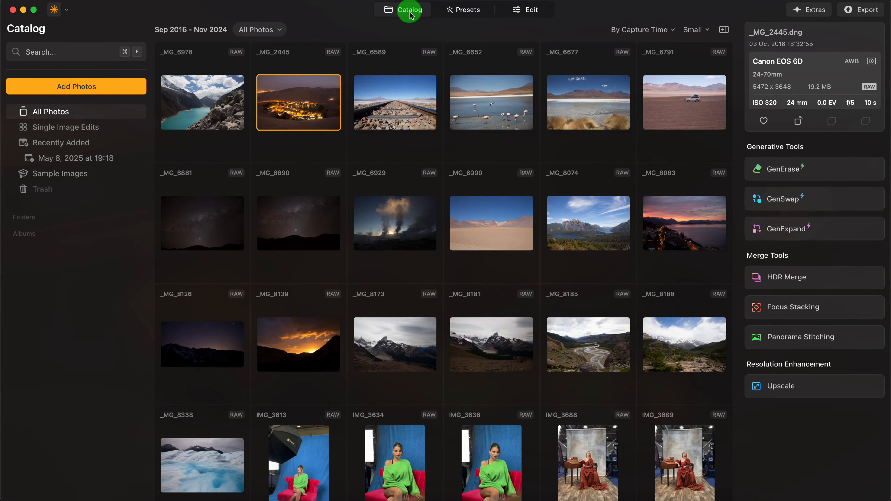
mouse_move(406, 145)
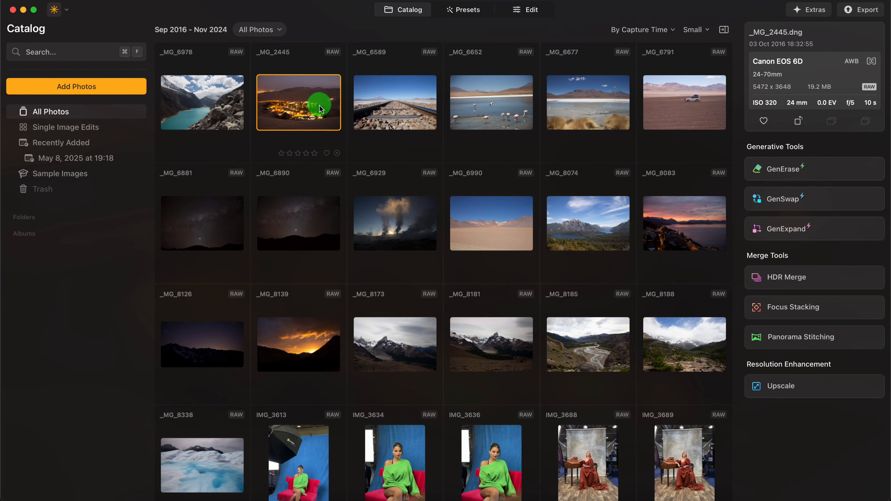
left_click(543, 14)
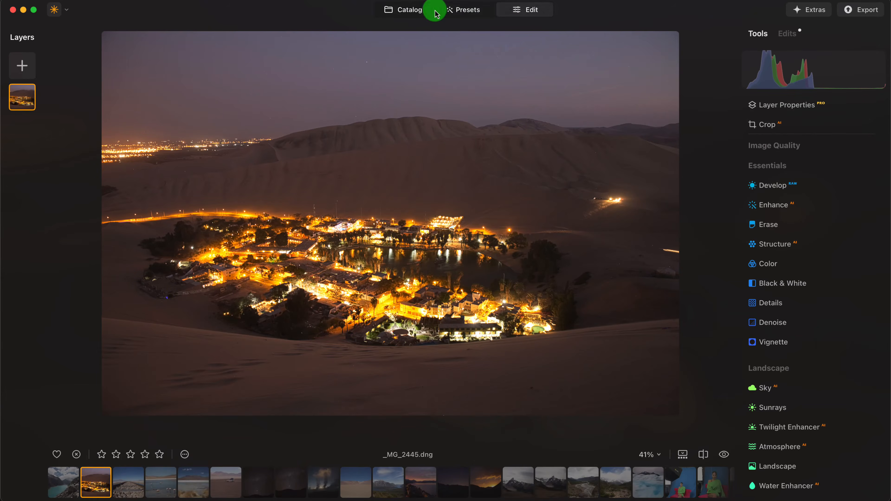
Step: Return to the Catalog and reveal the current catalog's files in Finder, moving the Luminar Neo Tutorial window into clear view
left_click(408, 14)
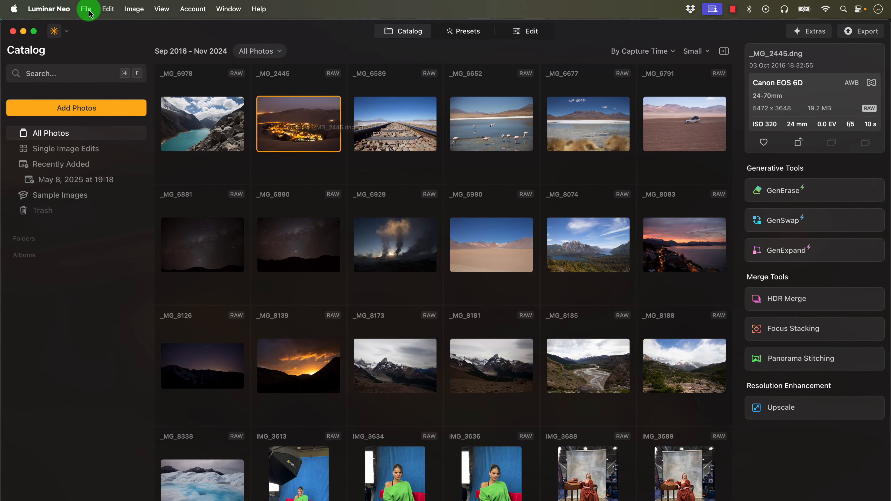
left_click(88, 9)
mouse_move(91, 30)
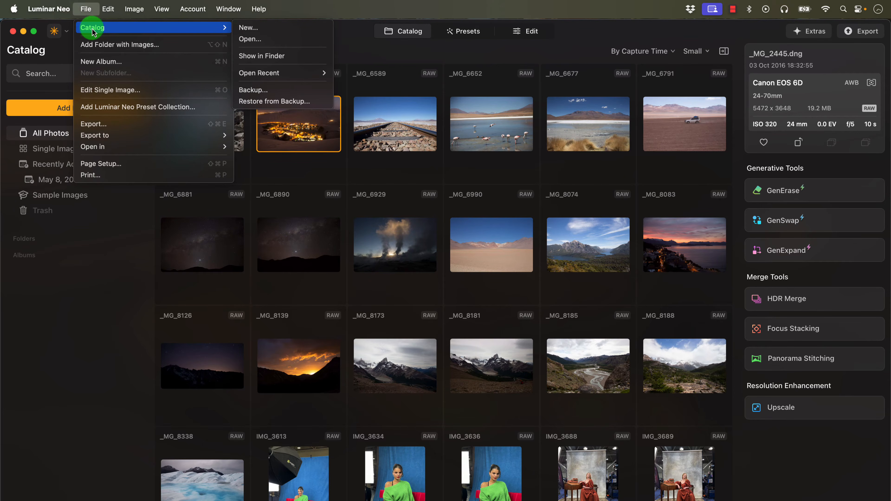
left_click(290, 62)
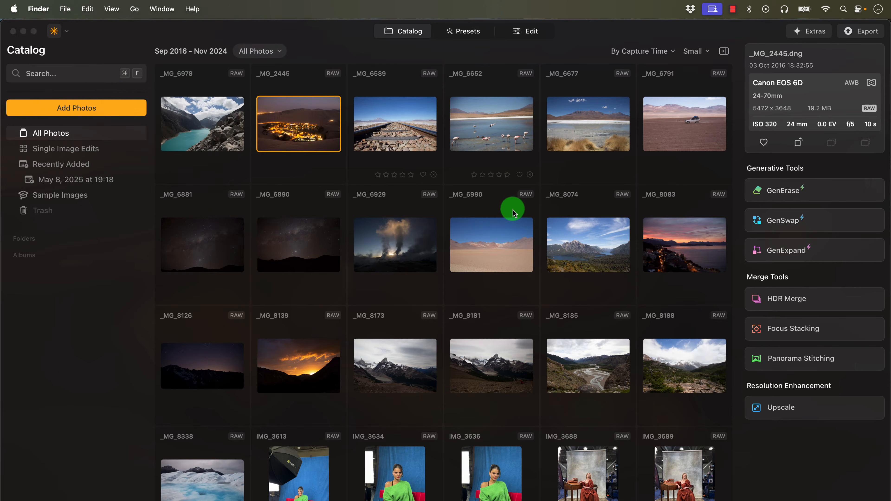
left_click(699, 181)
left_click(670, 181)
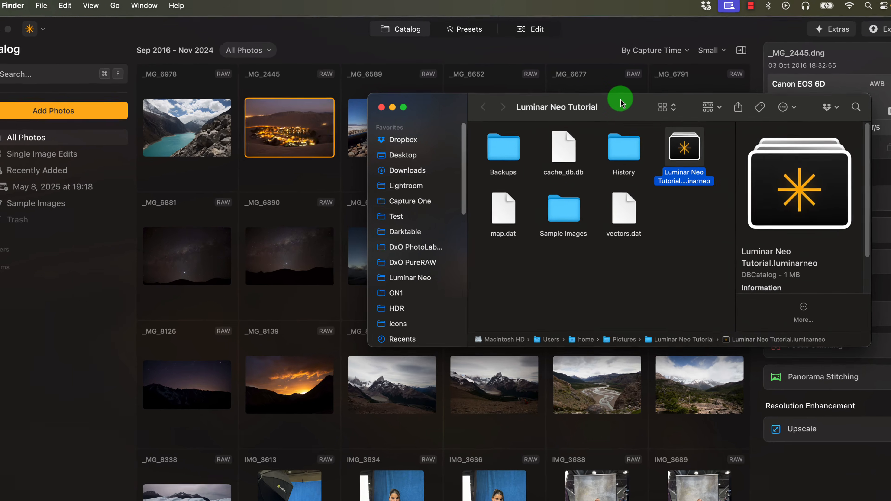
left_click_drag(621, 103, 466, 110)
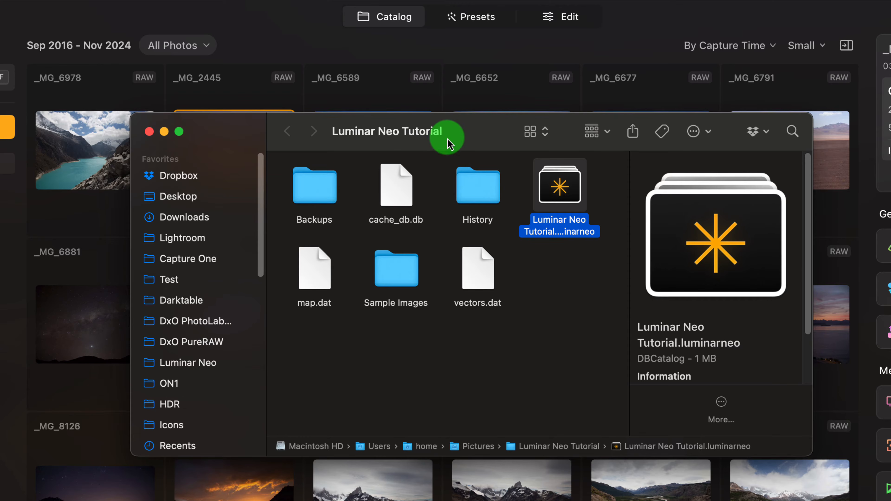
Step: View the contents of the catalog's Backups folder, go back to its parent folder, and return to Luminar Neo
left_click_drag(478, 136, 472, 159)
left_click(309, 213)
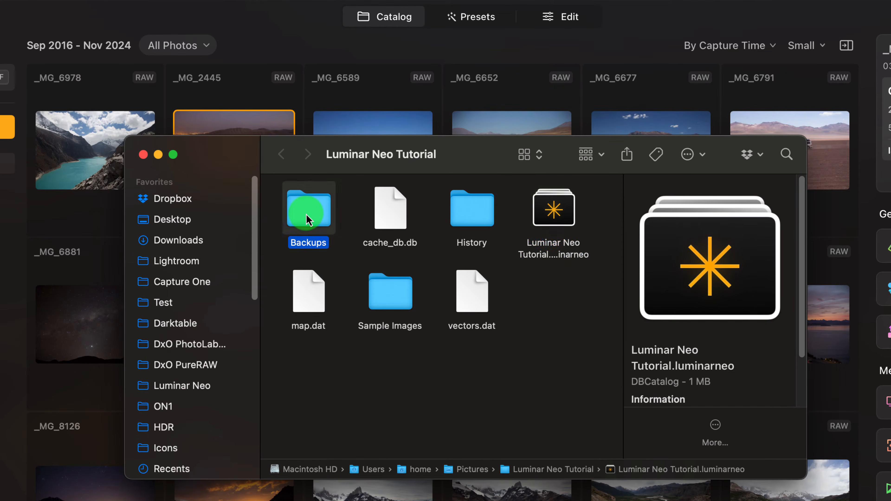
double_click(312, 212)
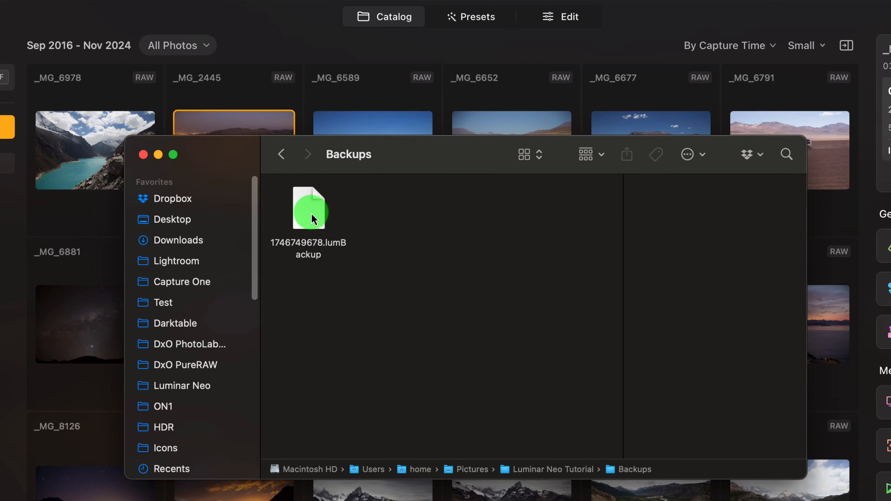
left_click(283, 155)
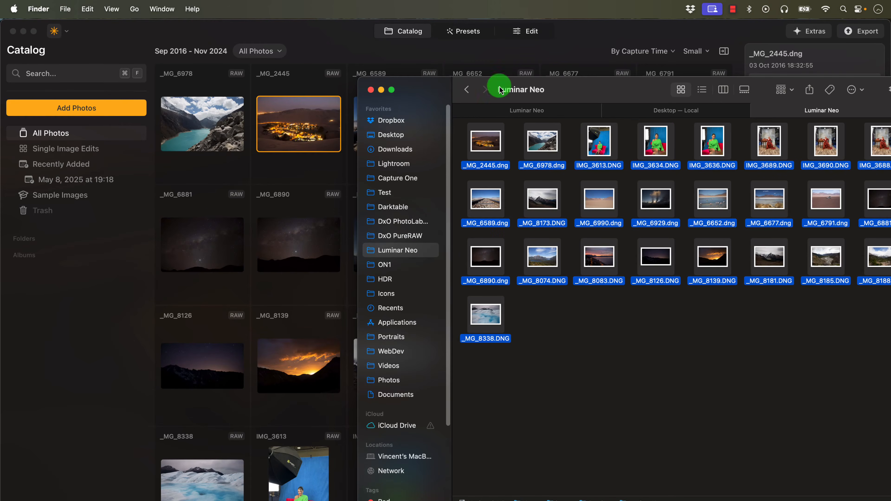
left_click_drag(554, 90, 446, 59)
left_click(232, 41)
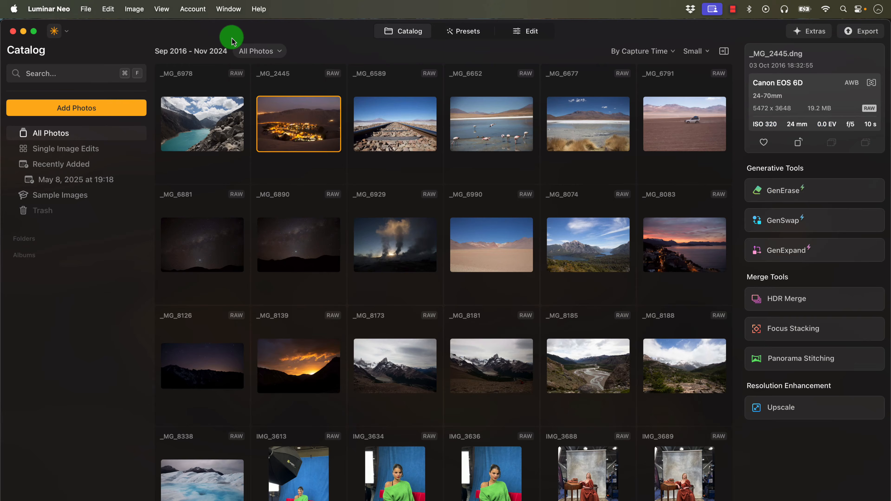
Step: Look over the catalog management commands such as New, Open and Backup, and close them without choosing one
left_click(86, 9)
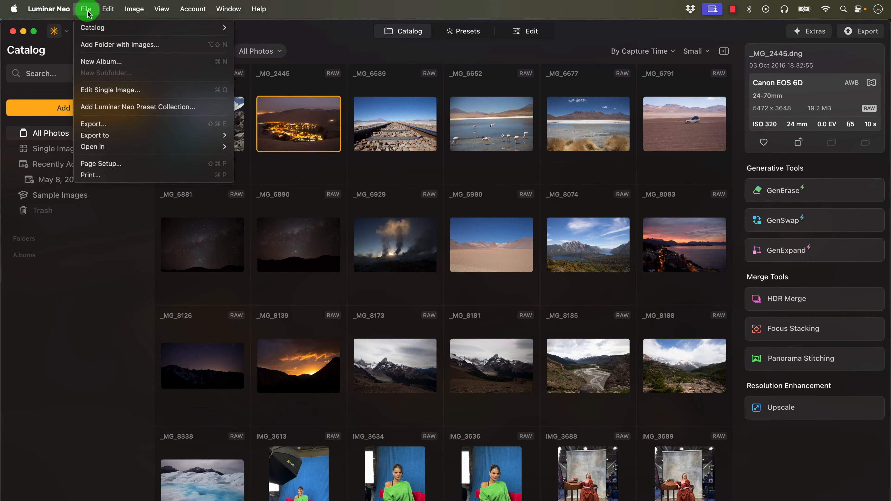
mouse_move(100, 31)
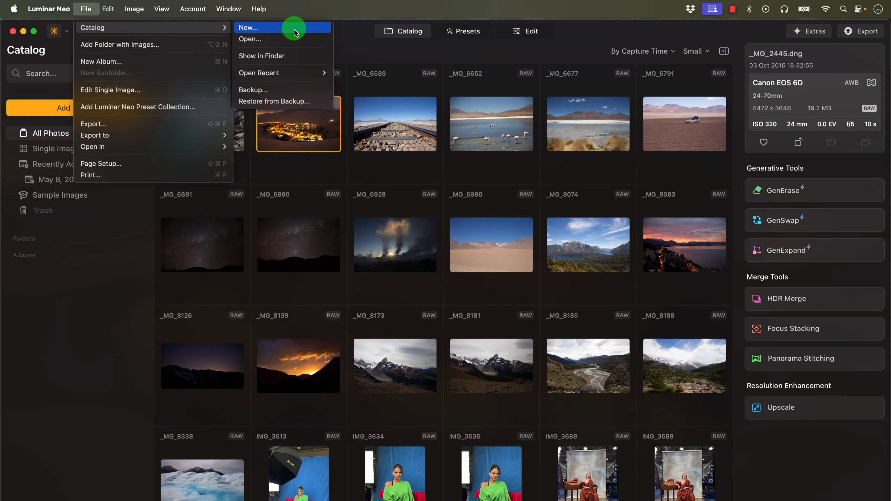
left_click(352, 49)
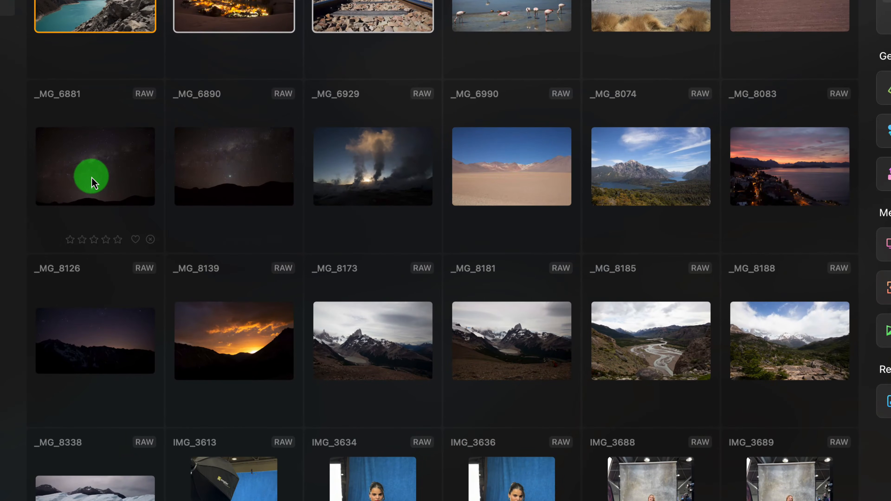
Step: Select photos _MG_6881 through _MG_6929 and review the commands available for them, including Move to Luminar Trash
left_click(93, 183)
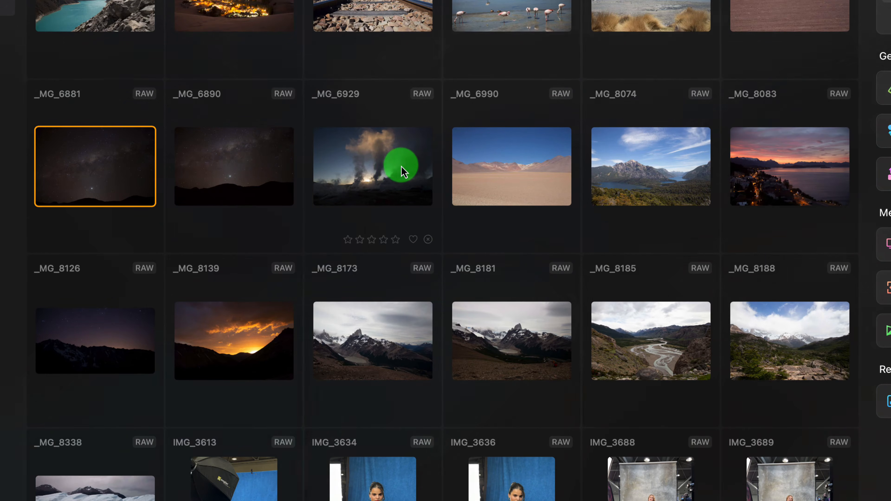
left_click(379, 170, "shift")
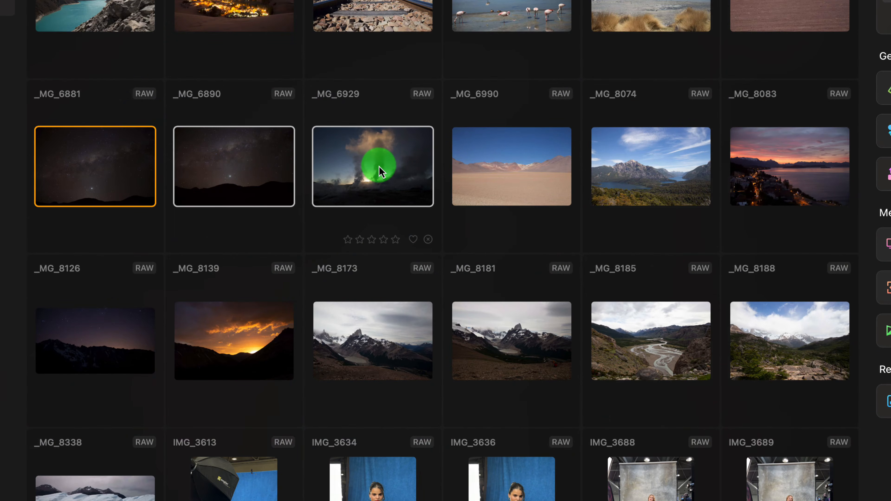
right_click(373, 156)
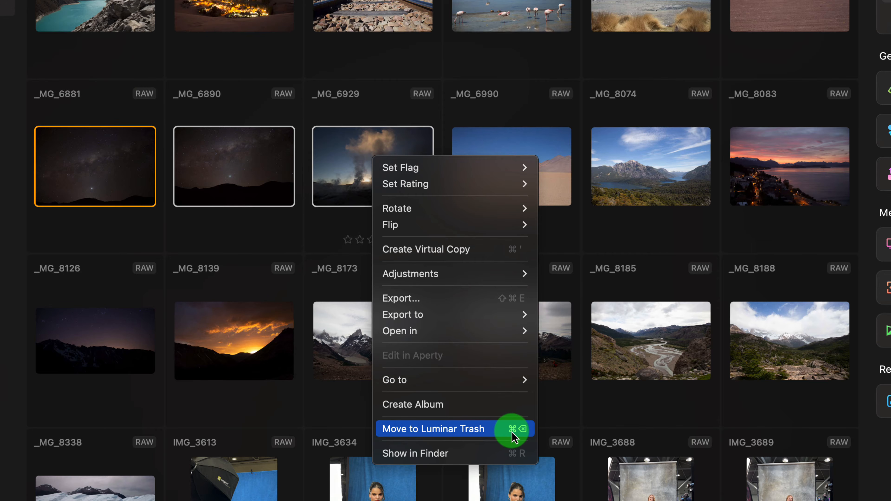
left_click(232, 159)
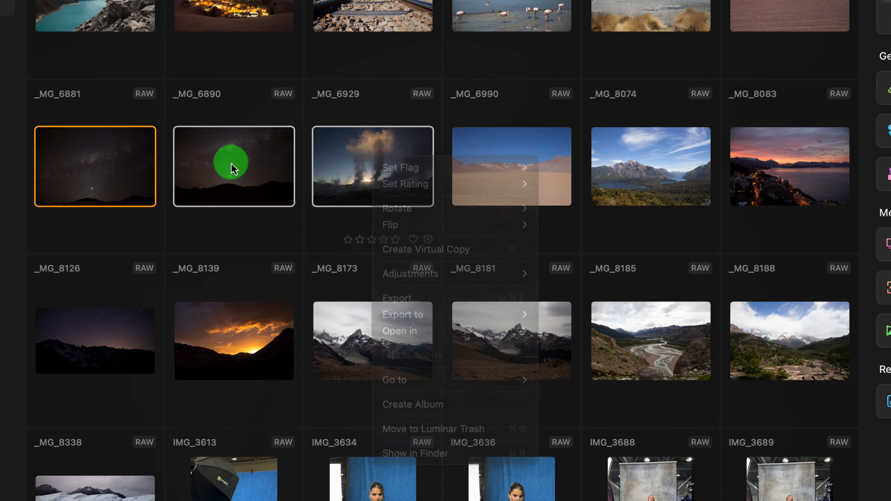
Step: Move the starry photo _MG_6890 to the Luminar Trash and open the Trash collection
left_click(103, 326)
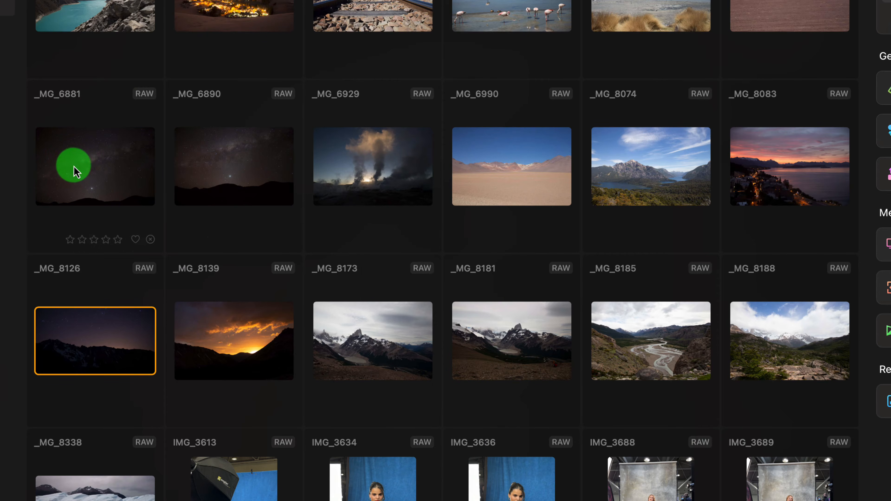
left_click(242, 174)
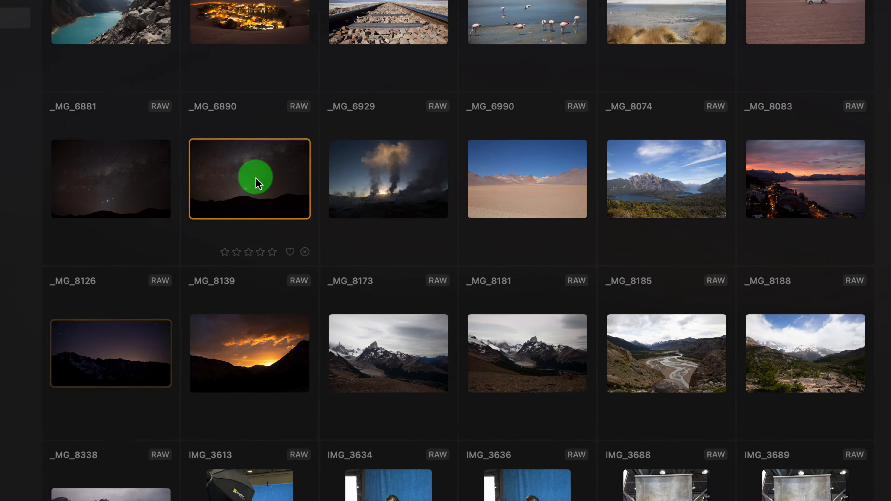
left_click_drag(405, 295, 67, 255)
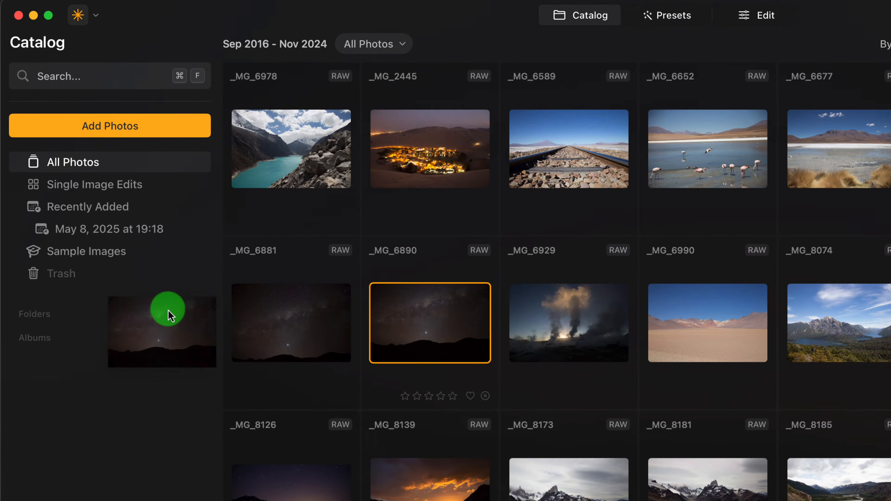
left_click_drag(102, 283, 100, 282)
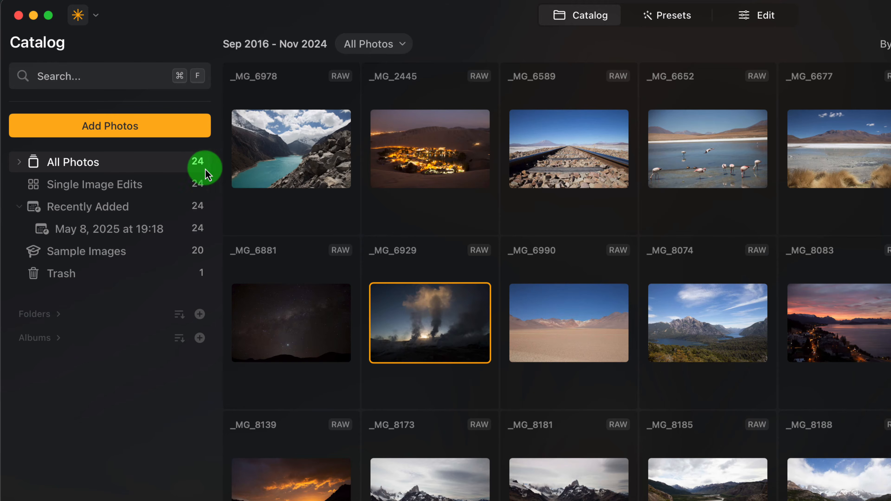
left_click(86, 281)
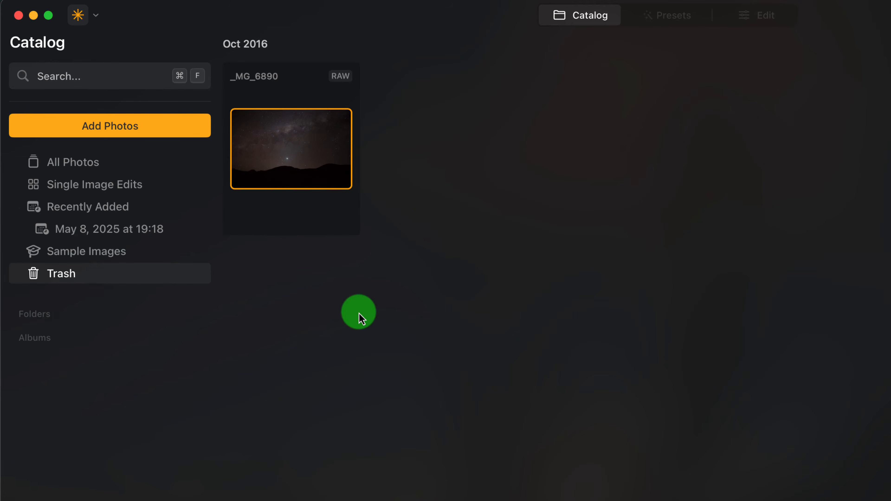
Step: Bring up the confirmation for permanently deleting _MG_6890 from the Trash, and cancel it
right_click(287, 150)
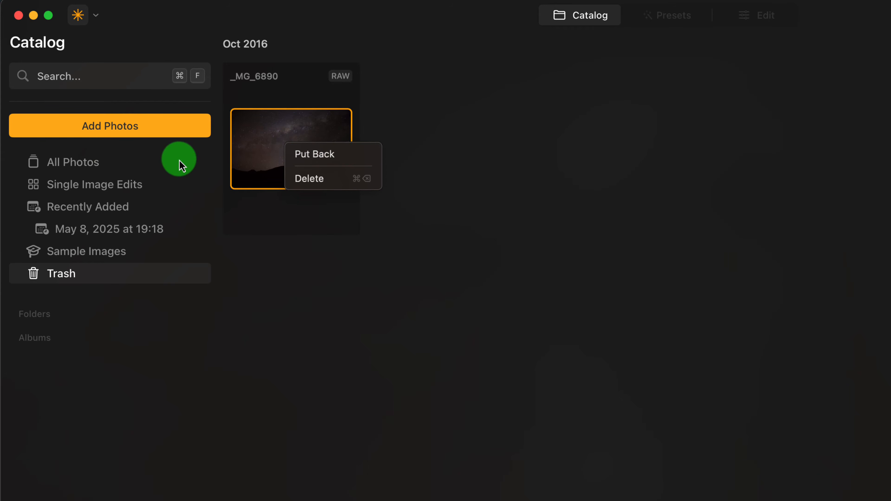
left_click(315, 184)
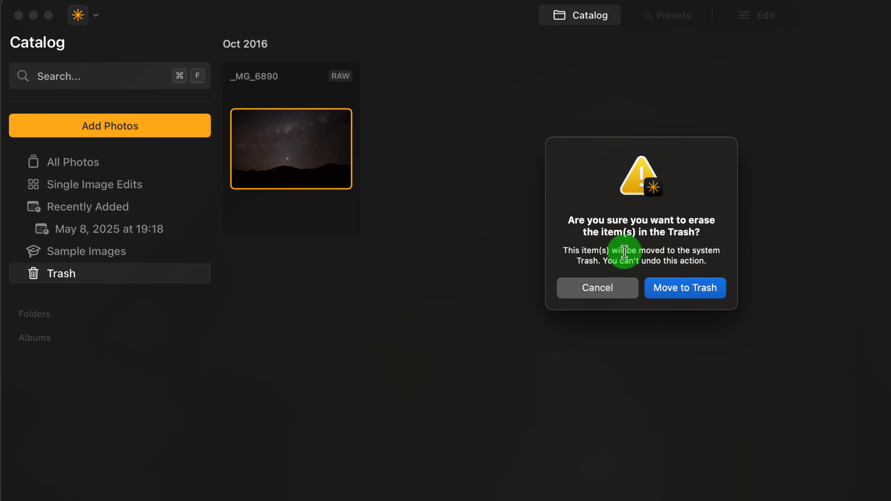
left_click(599, 288)
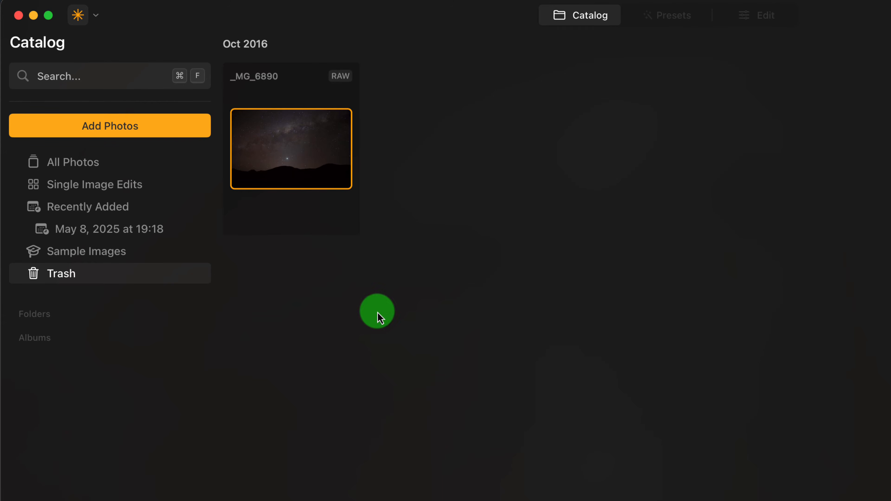
Step: Put _MG_6890 back from the Trash into the catalog and return to All Photos
right_click(291, 140)
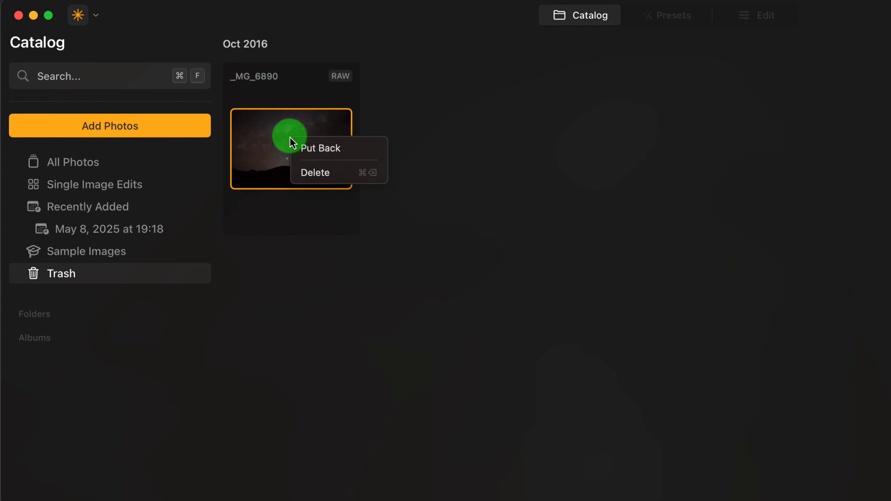
left_click(326, 149)
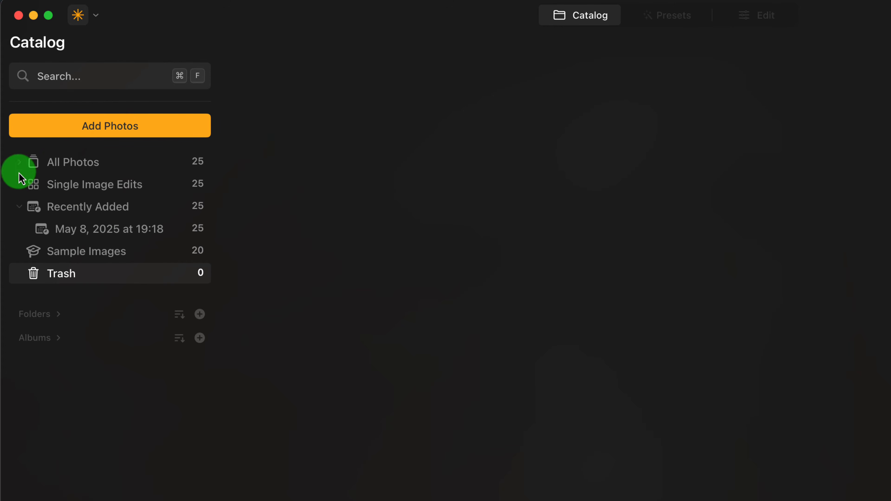
left_click(87, 163)
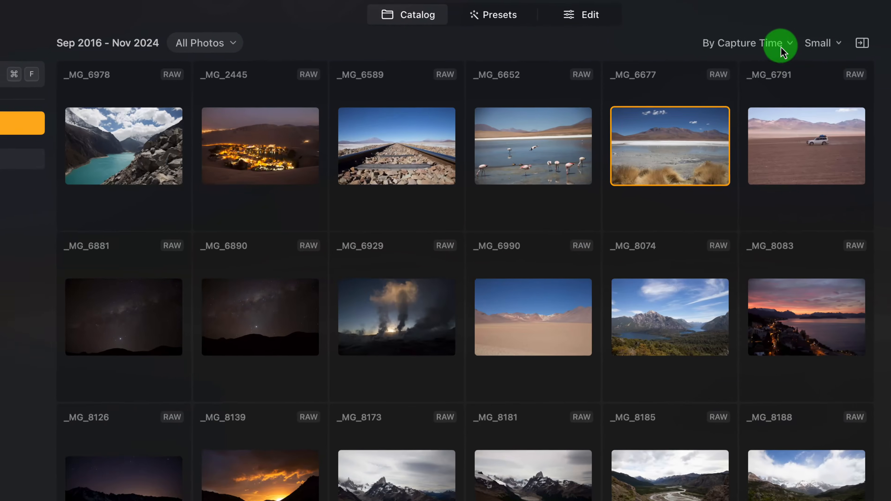
Step: Look over the photo sorting options without changing the order, and set the thumbnail size to Large
left_click(687, 32)
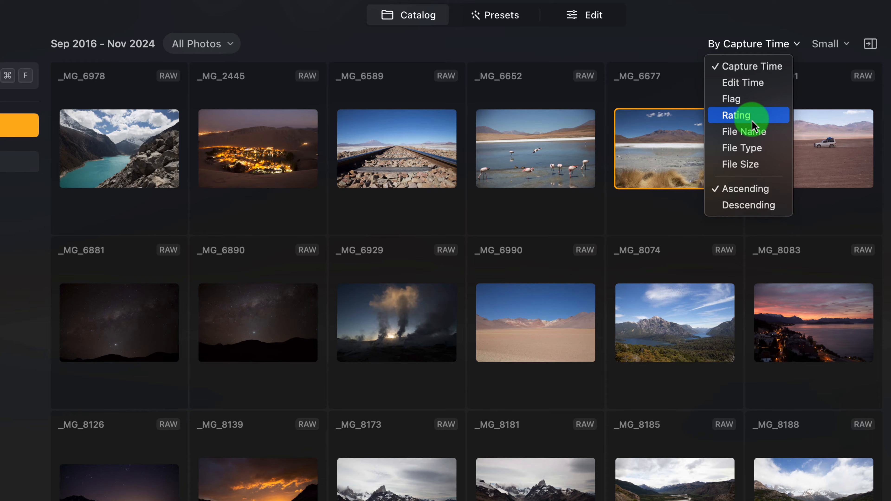
left_click(776, 15)
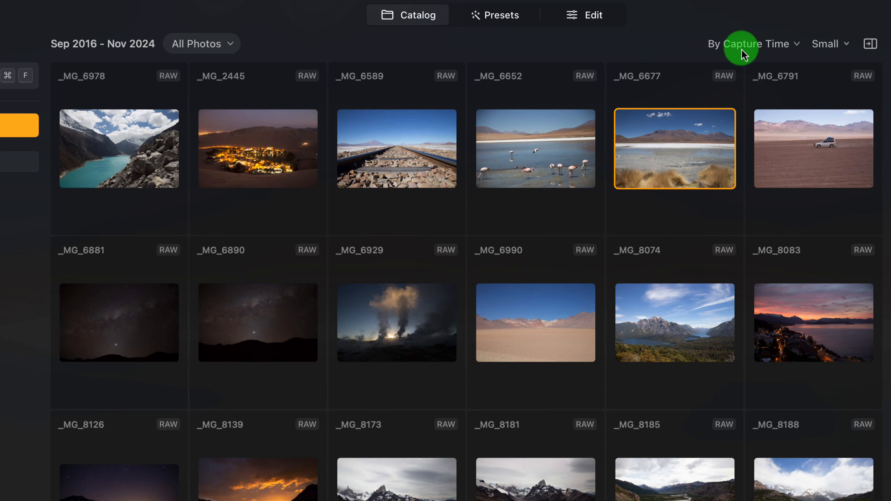
left_click(843, 44)
left_click(851, 109)
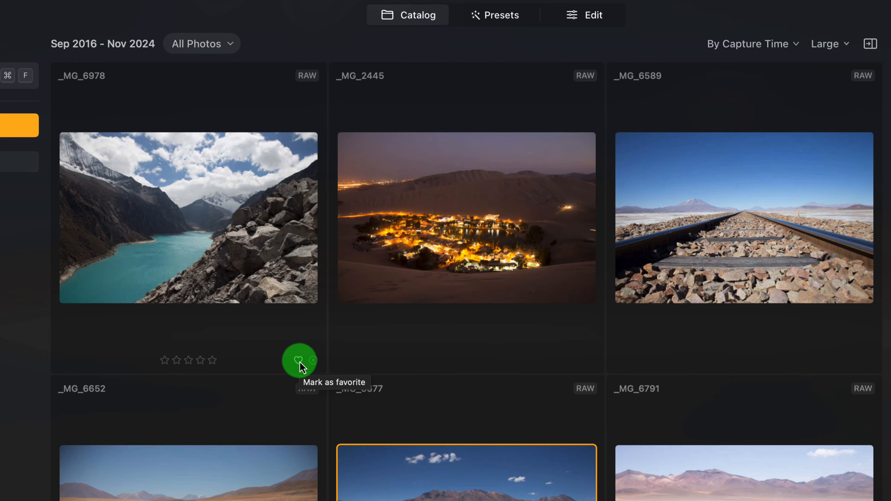
Step: Mark _MG_6978 as rejected with a three-star rating, and give _MG_2445 and _MG_6589 five stars each
left_click(314, 361)
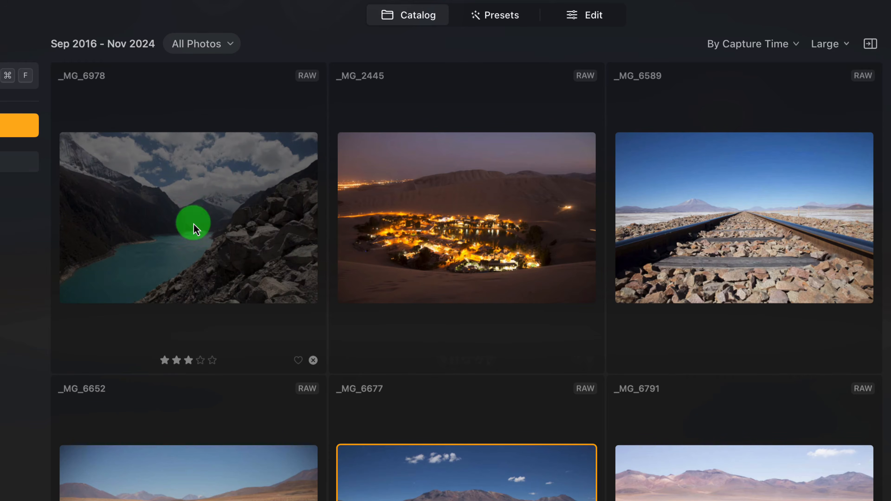
left_click(491, 360)
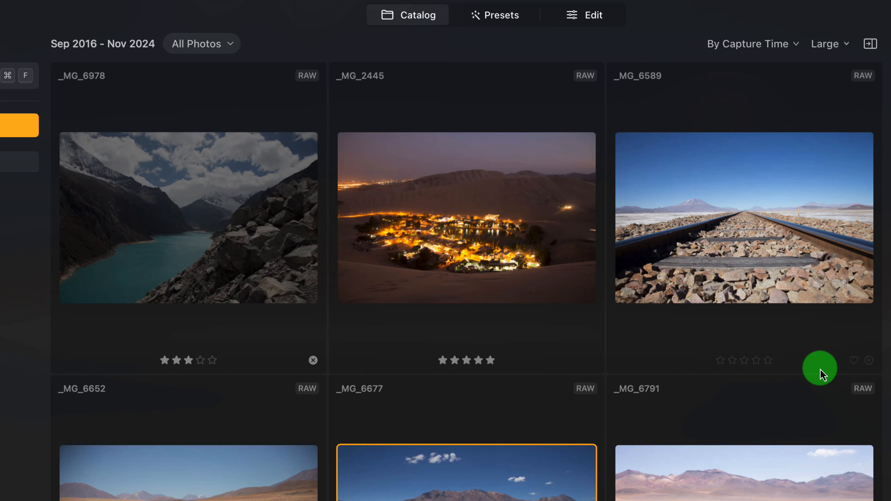
left_click(768, 361)
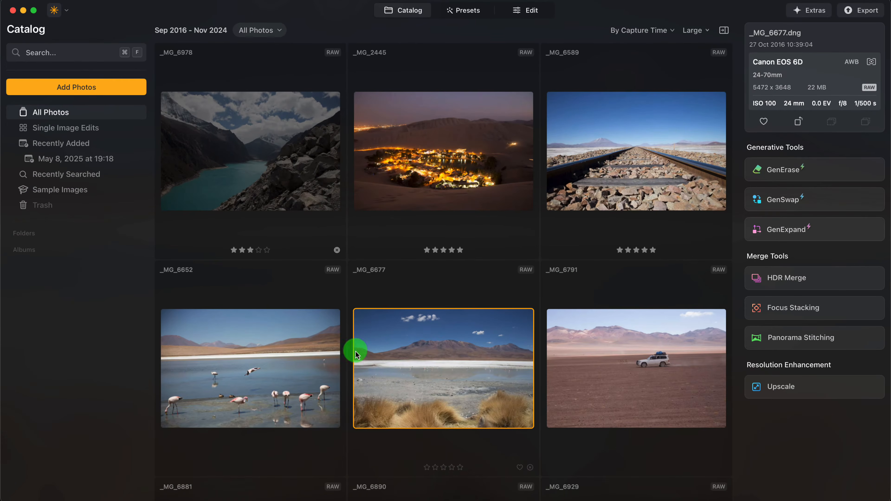
Step: Mark the flamingo photo _MG_6652 and the lagoon photo _MG_6677 as favorites
left_click(330, 468)
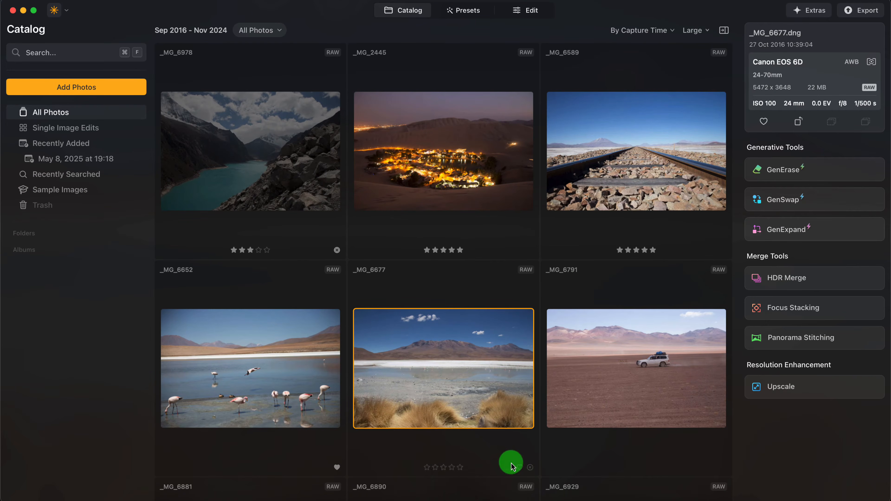
left_click(519, 468)
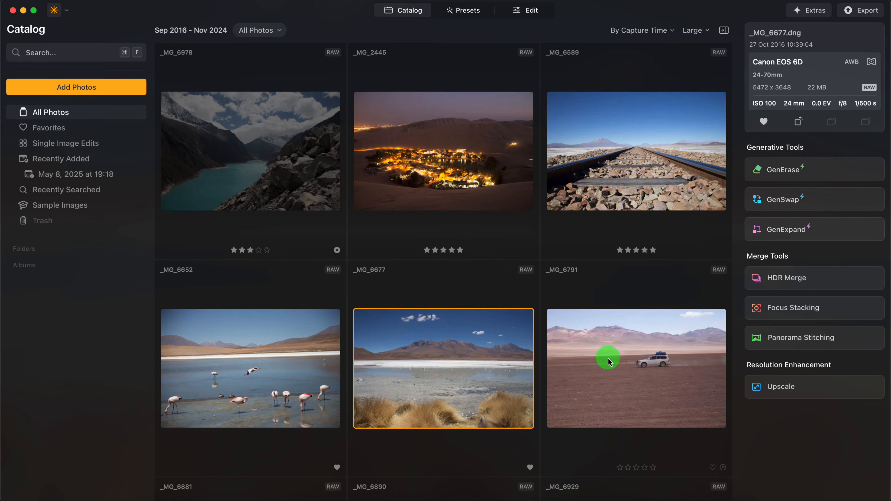
Step: Mark the desert car photo _MG_6791 as a favorite and hide the photo information and tools sidebar
left_click(628, 309)
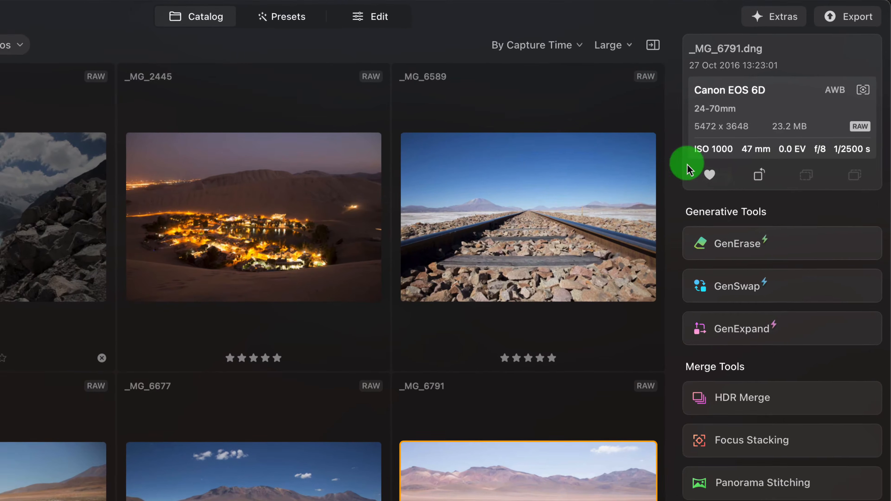
left_click(704, 34)
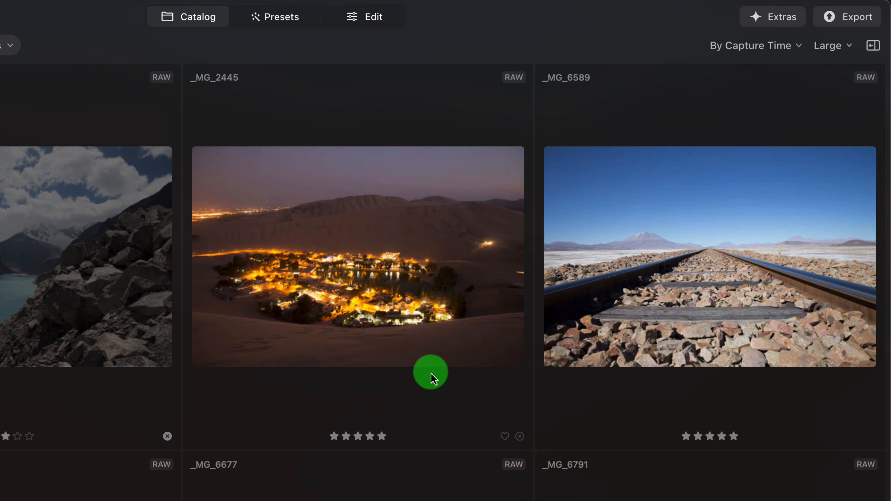
Step: Switch the thumbnail grid to Minimal View and back to Detailed View
left_click(845, 53)
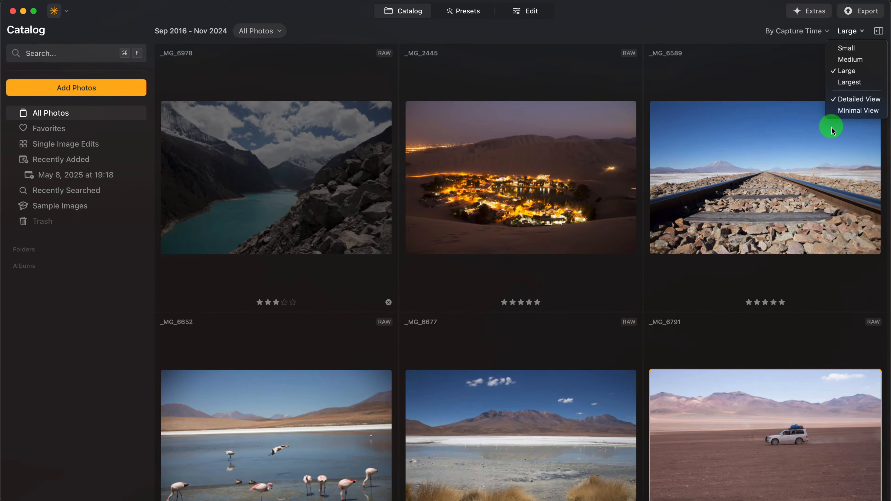
left_click(857, 111)
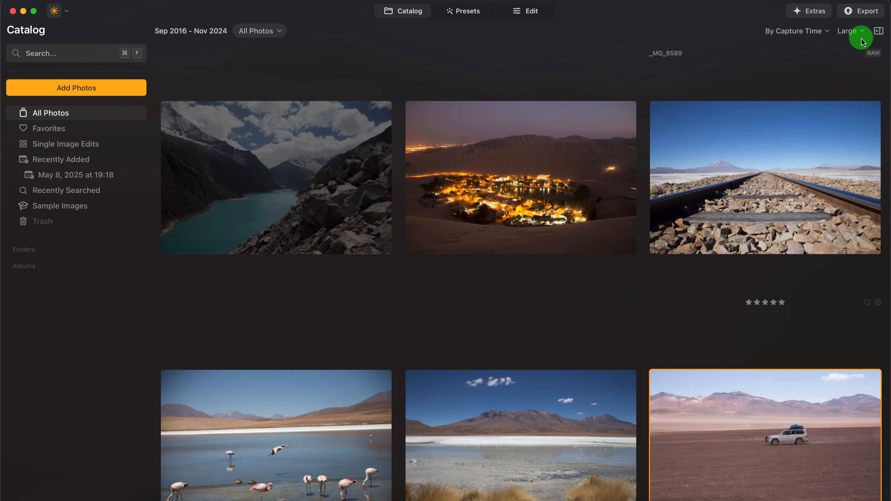
left_click(856, 31)
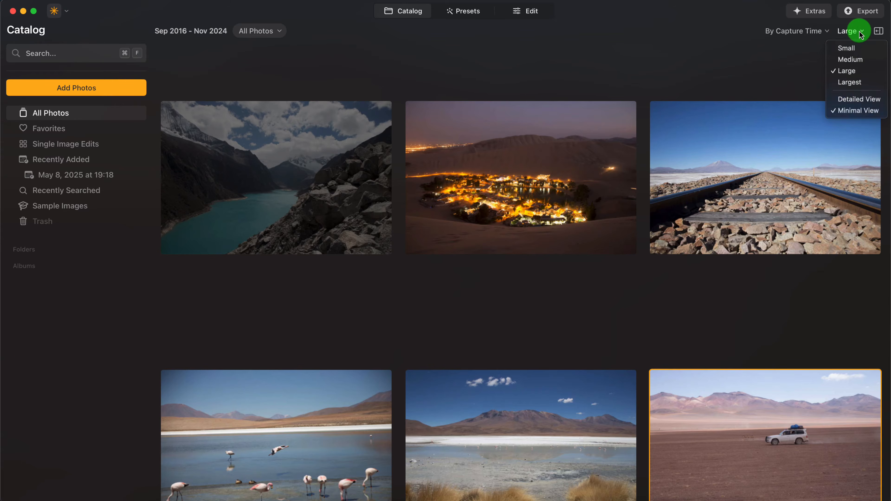
left_click(859, 100)
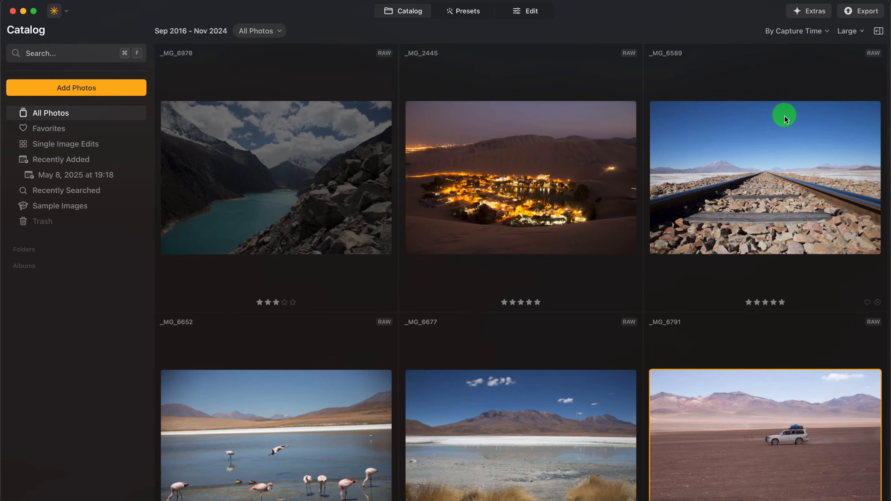
Step: Select _MG_6978 and examine the flag and rating commands available for it without changing either
left_click(273, 168)
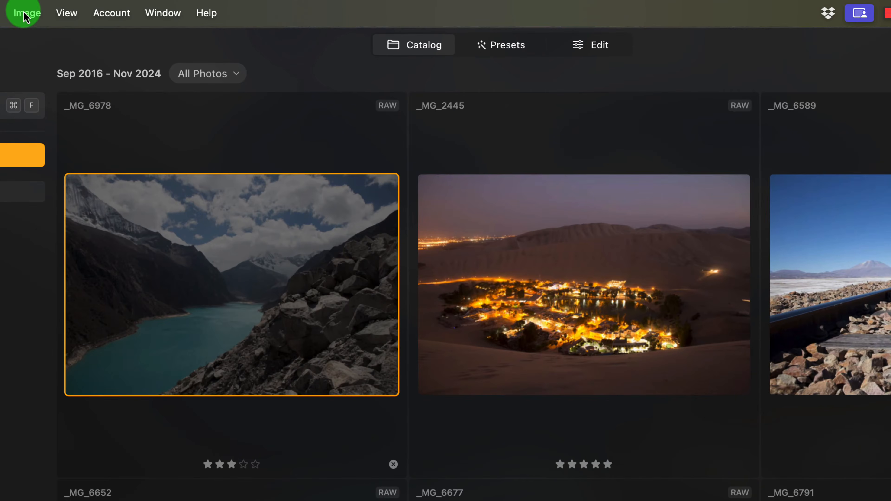
left_click(26, 13)
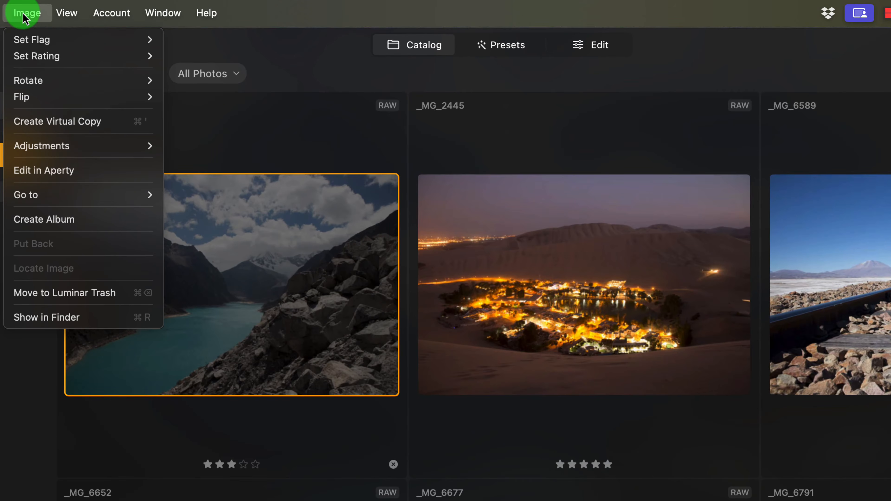
mouse_move(20, 38)
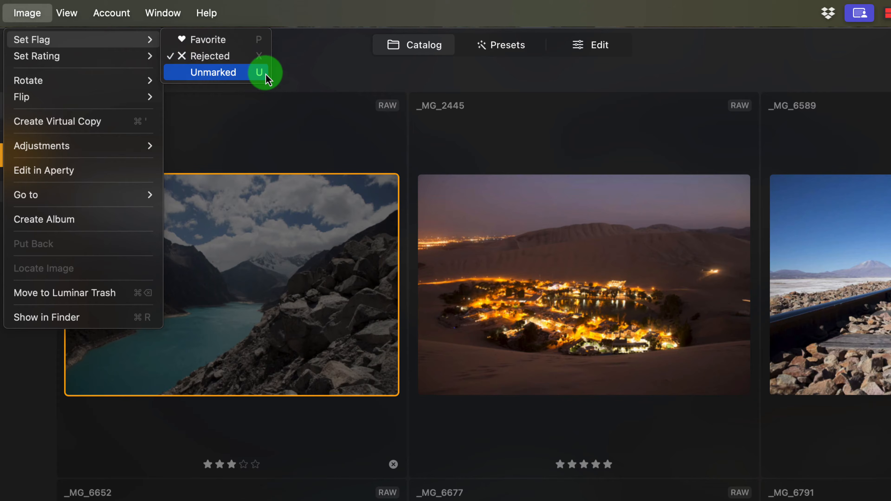
mouse_move(81, 60)
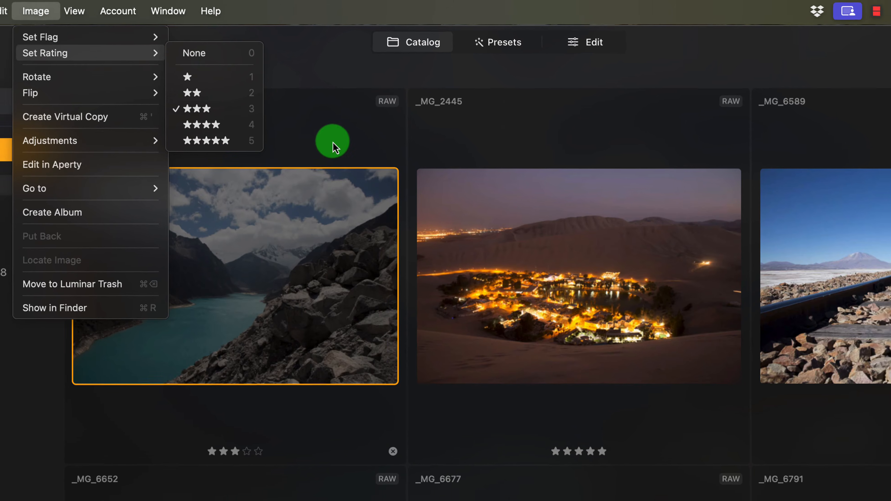
left_click(332, 146)
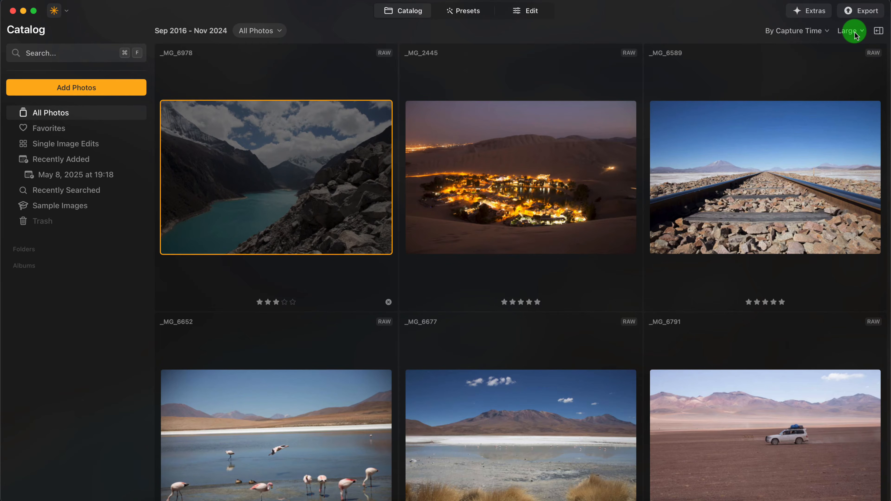
Step: Set the thumbnail size to Small and sort the photos by Rating in descending order
left_click(853, 32)
left_click(851, 48)
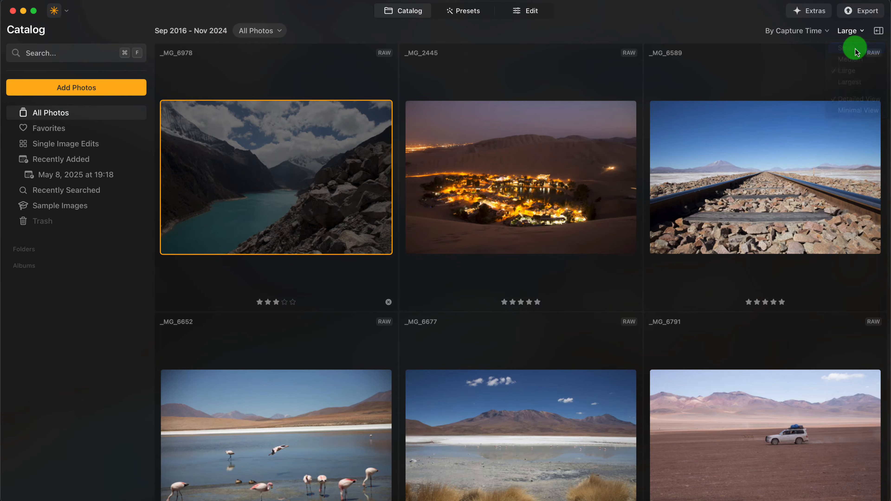
left_click(813, 31)
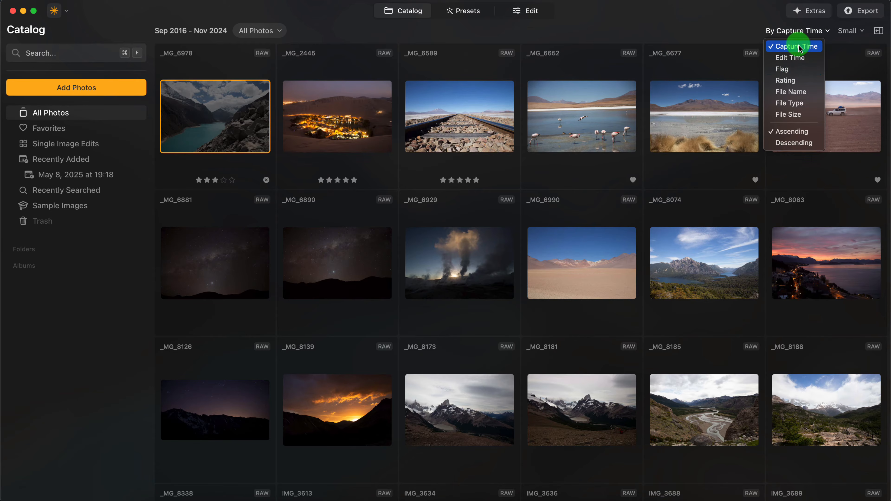
left_click(797, 83)
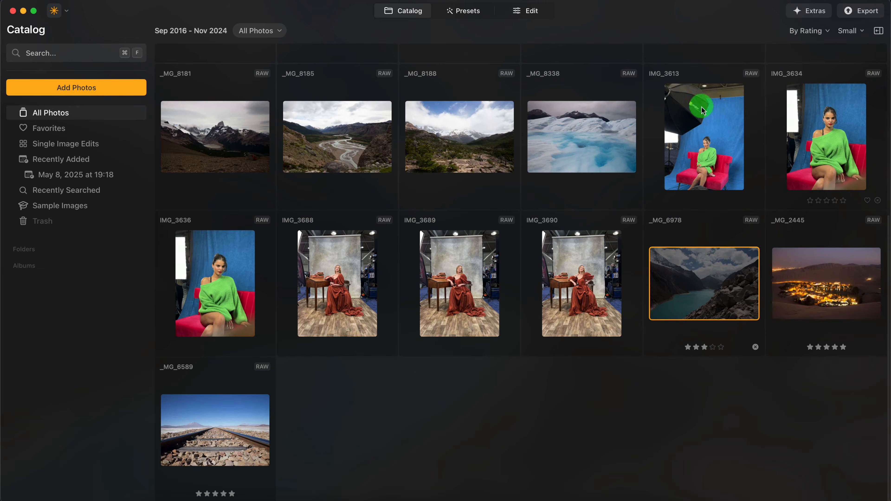
scroll(490, 317, "up", 5)
scroll(490, 316, "up", 5)
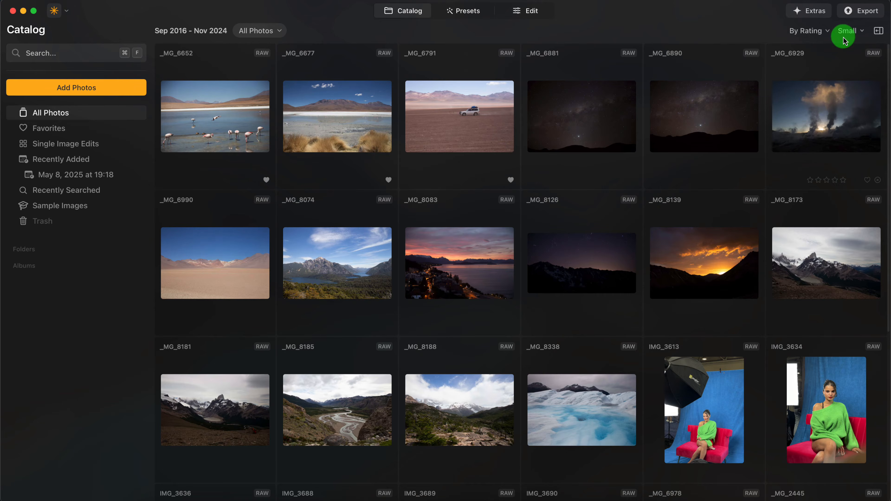
left_click(817, 34)
left_click(816, 143)
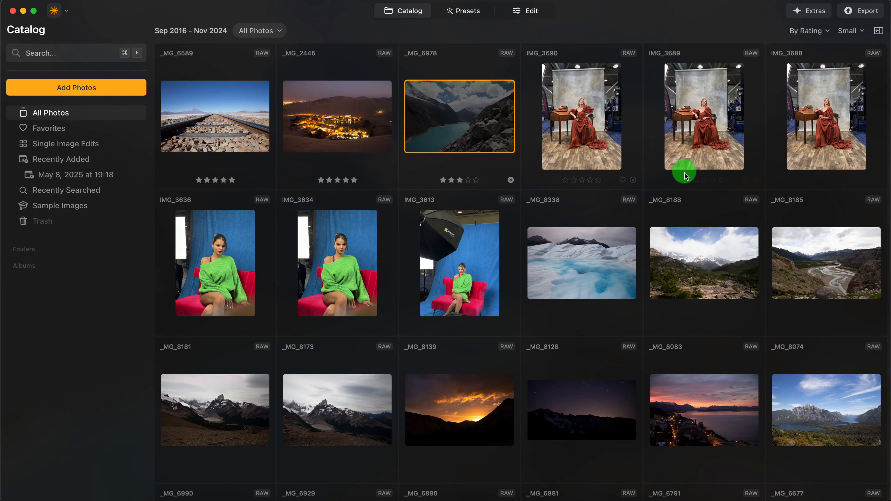
Step: Sort the photos by Flag and show the photo information and tools sidebar again
left_click(825, 31)
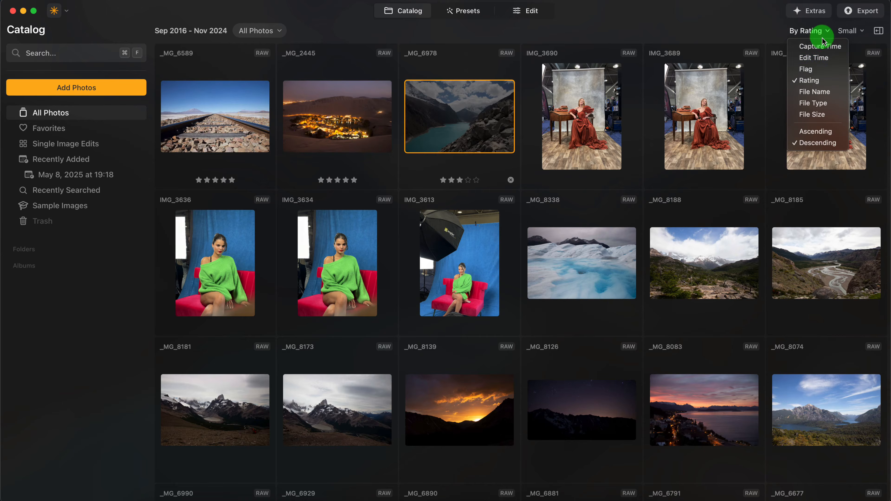
left_click(826, 72)
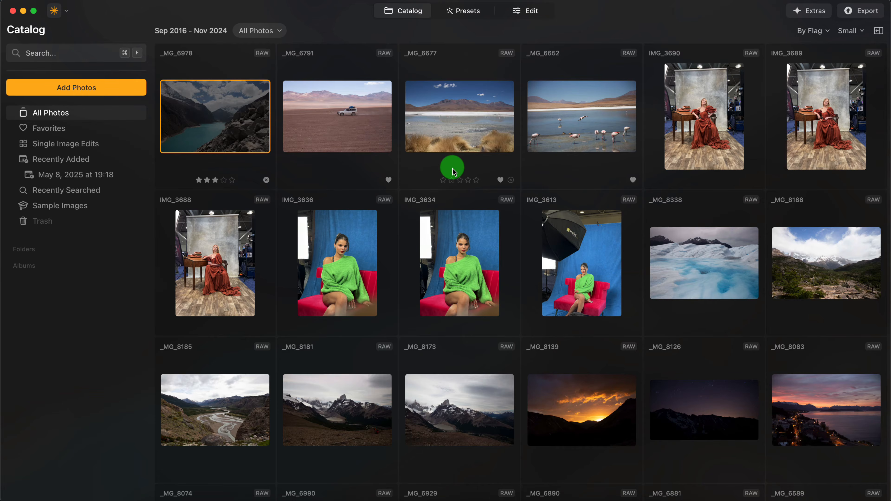
scroll(453, 170, "down", 3)
scroll(453, 171, "up", 3)
left_click(879, 31)
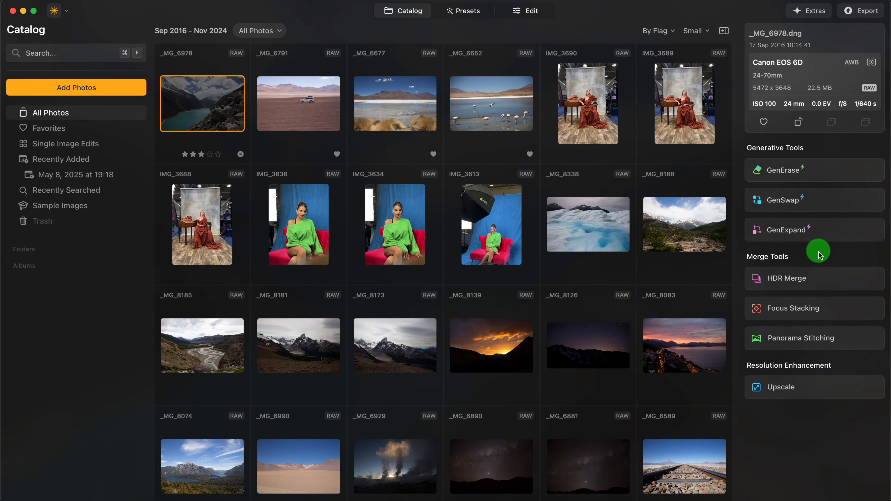
Step: Set all photos in the catalog to Unmarked at once and leave only _MG_8188 selected
left_click(412, 122)
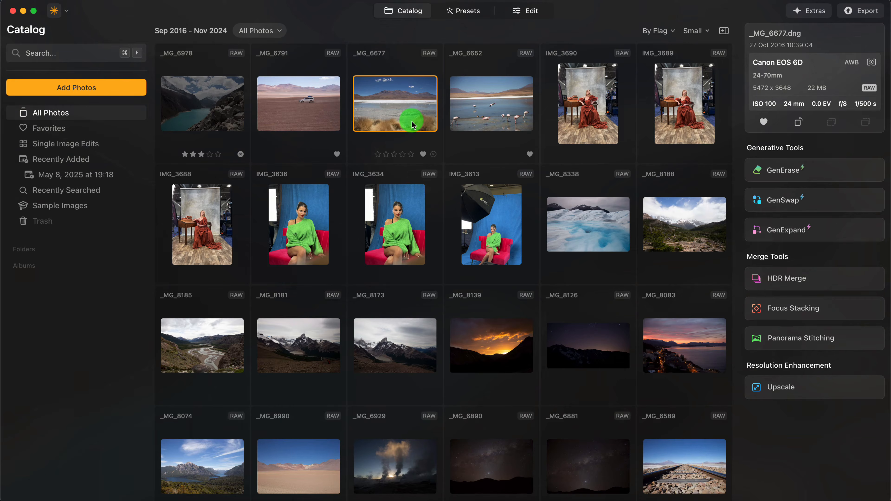
key("super+a")
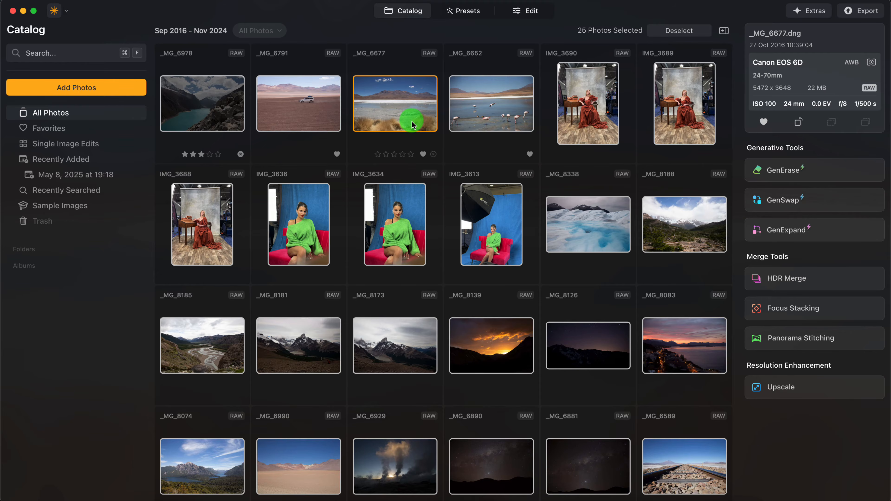
key("u")
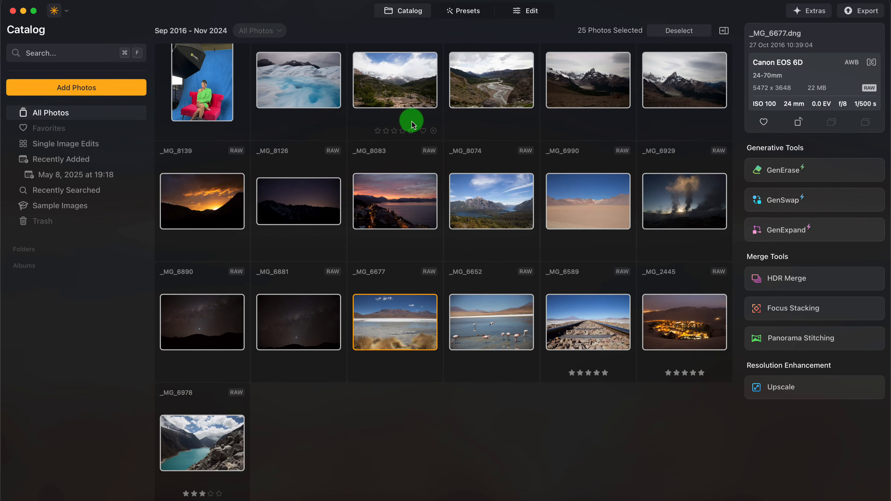
scroll(456, 144, "up", 4)
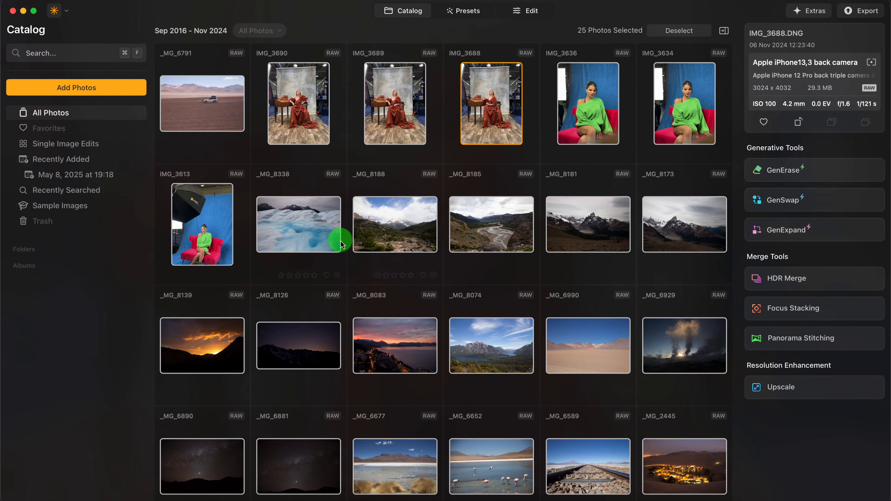
left_click(404, 245)
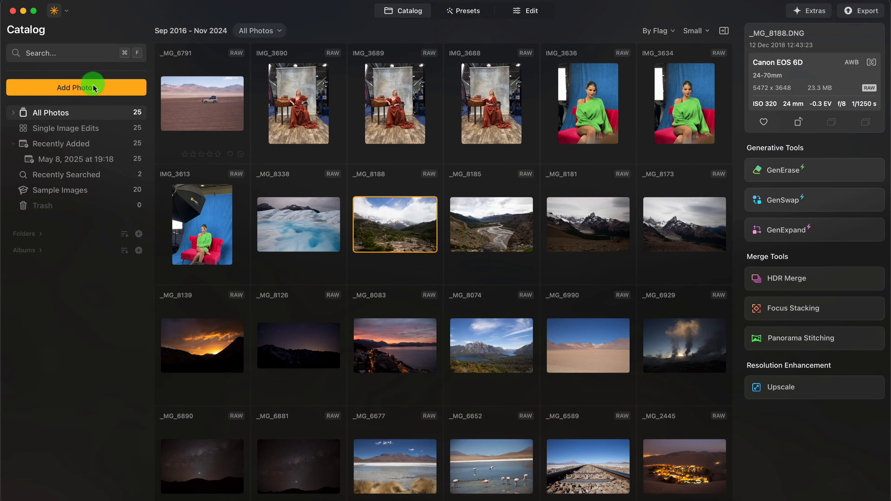
Step: Search the catalog for "water" and clear the search term
left_click(64, 53)
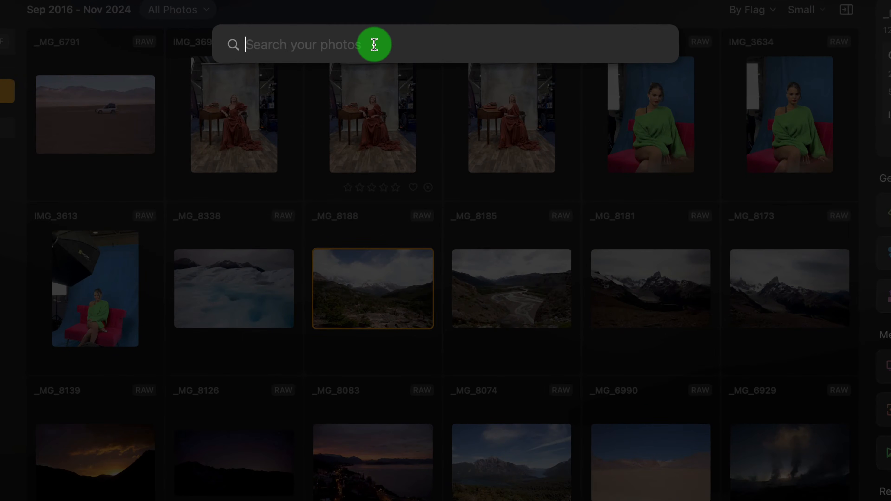
type("water")
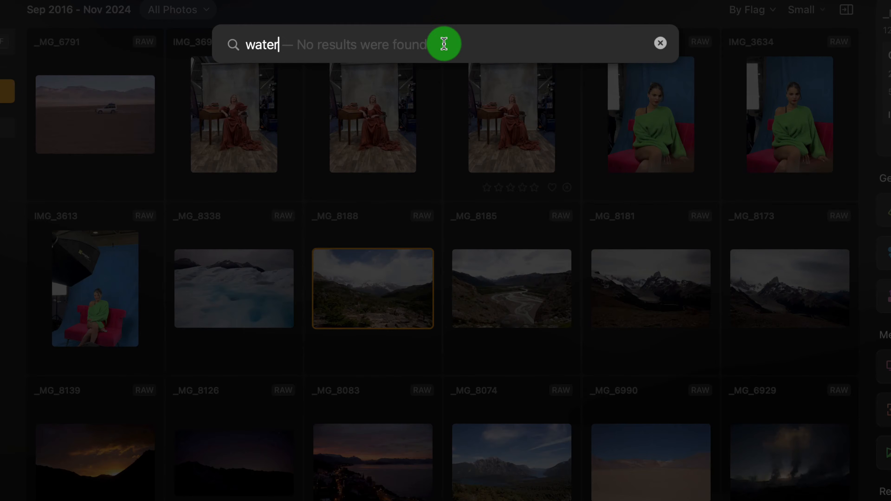
key("BackSpace")
key("BackSpace")
key("BackSpace")
key("BackSpace")
key("BackSpace")
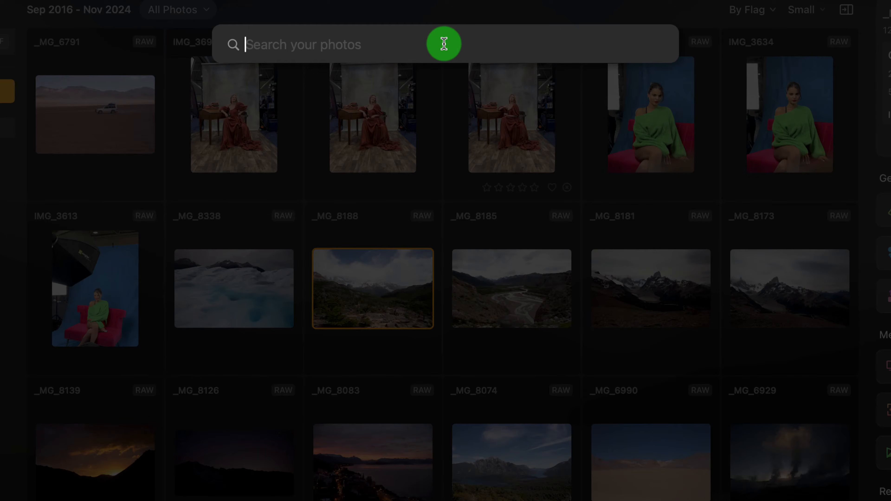
Step: Search for "landscape", show the matching images, and view the night sky photo _MG_8126 enlarged before returning to the grid
type("landscapoe")
key("BackSpace")
key("BackSpace")
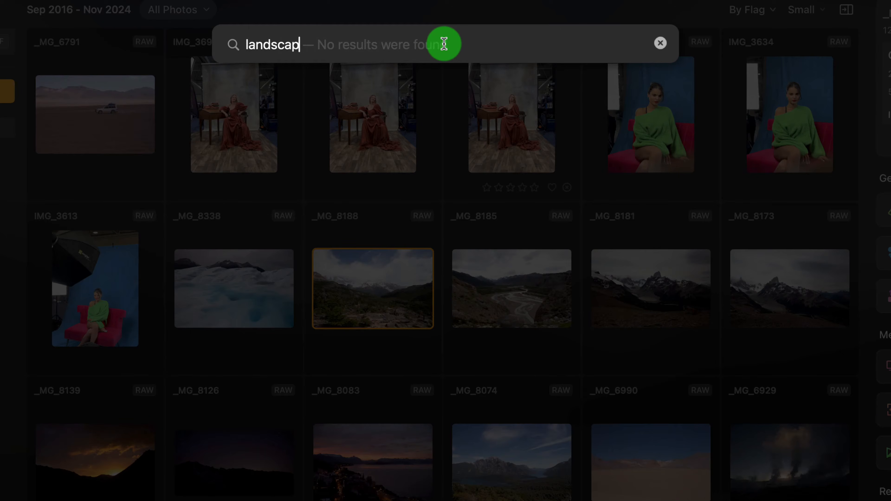
type("e")
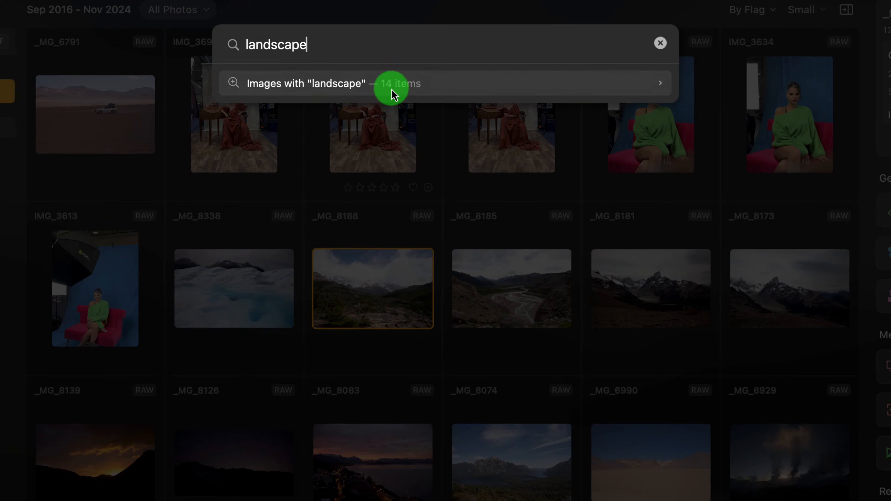
left_click(390, 87)
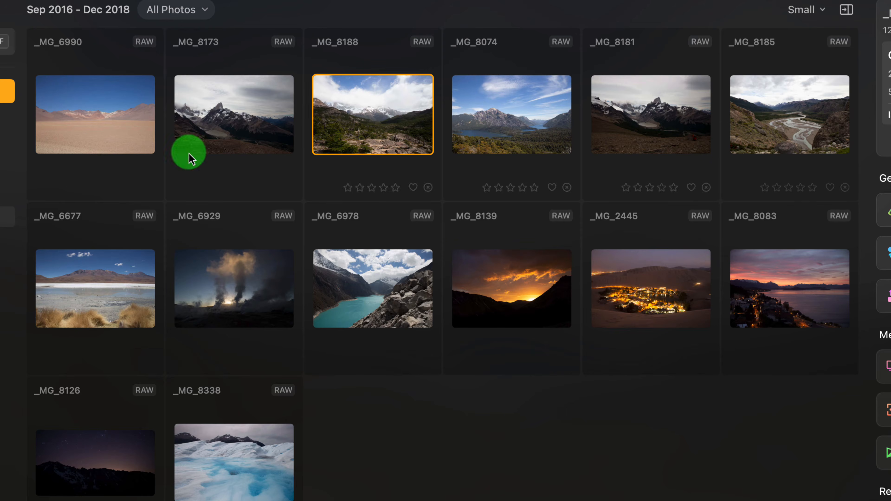
double_click(90, 472)
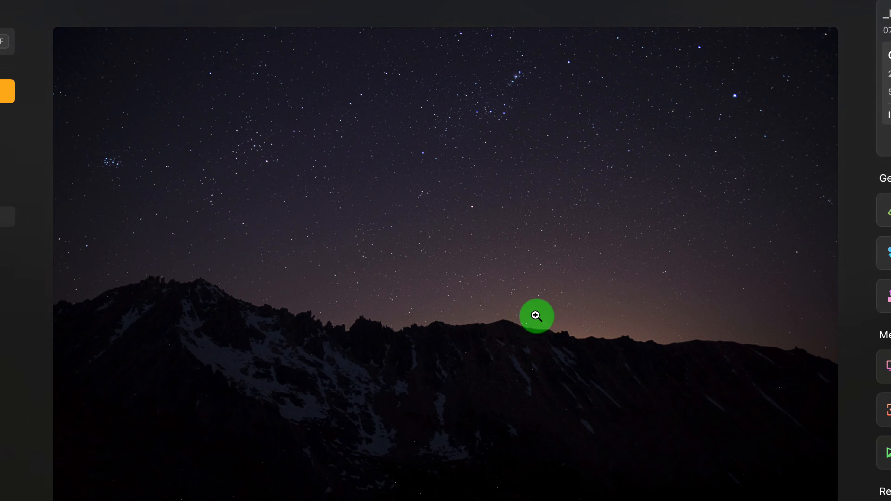
double_click(421, 133)
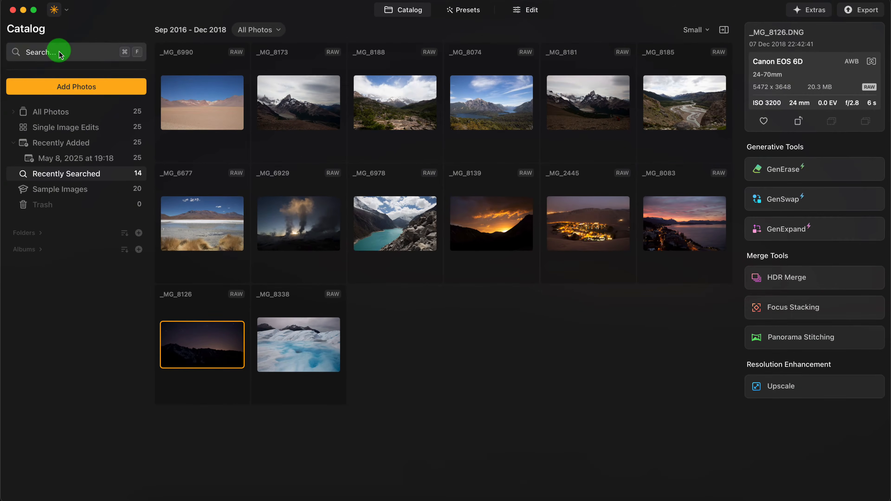
Step: Search the catalog for "face" and for "person", clearing each search term
left_click(32, 50)
type("fac")
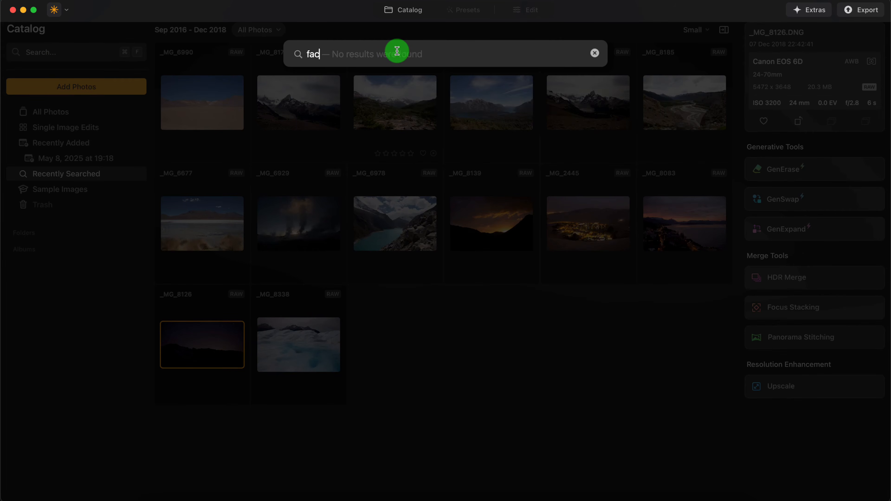
type("eperson")
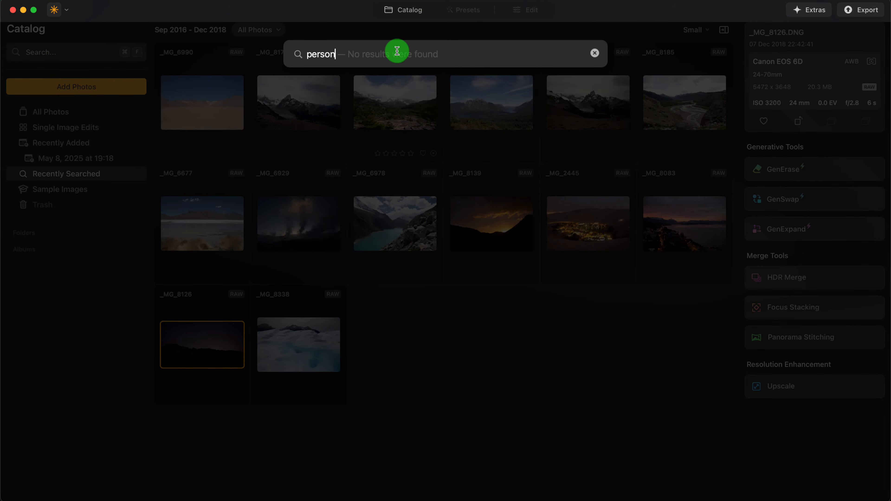
key("BackSpace")
key("BackSpace")
key("BackSpace")
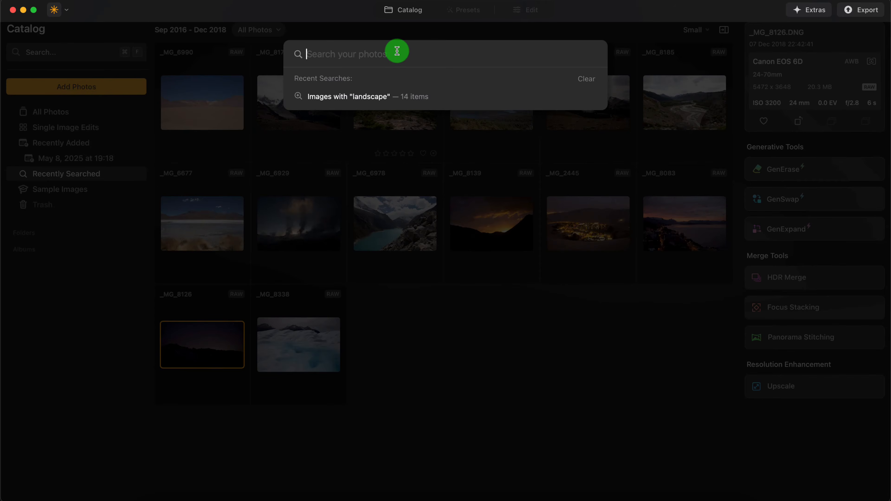
Step: Search the catalog for "portrait", show the matching images, and return to all photos
type("portrait")
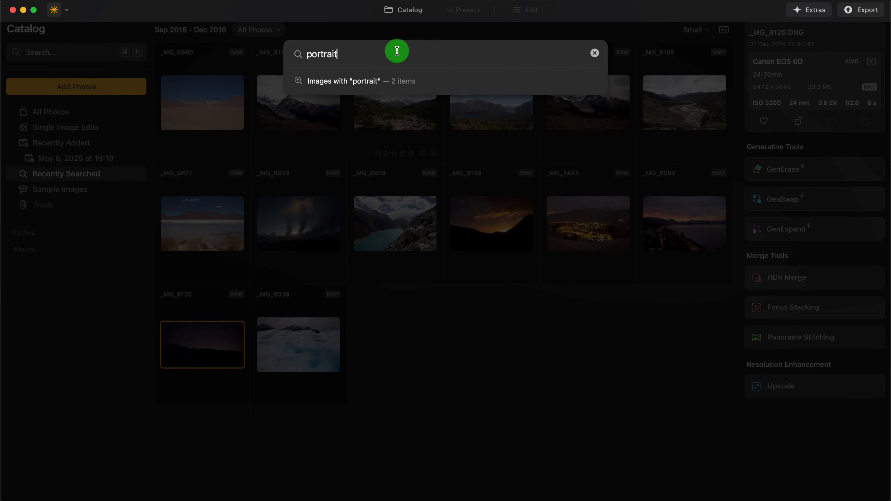
left_click(385, 91)
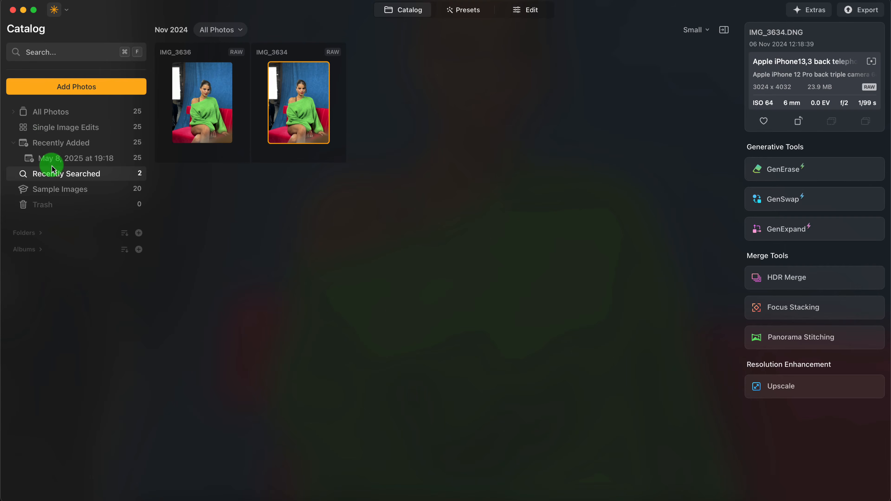
left_click(65, 115)
left_click(794, 179)
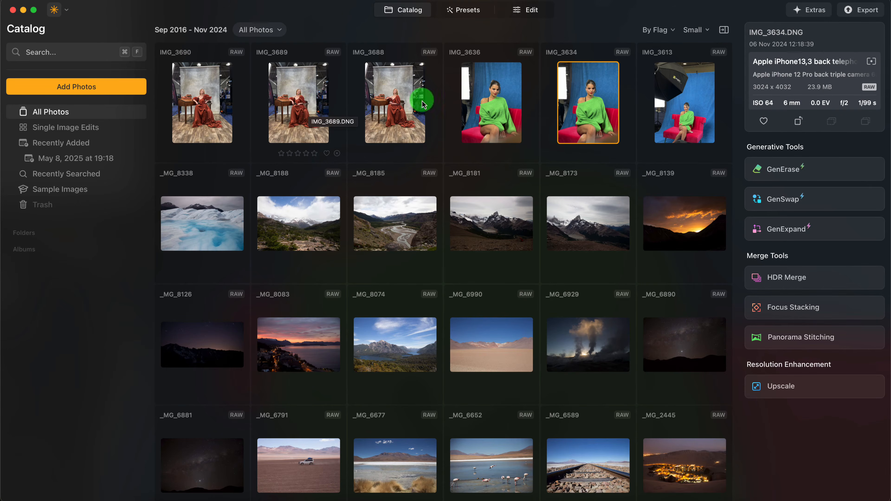
Step: View _MG_8188 enlarged and browse neighbouring portrait and landscape photos one by one through the filmstrip
left_click(302, 221)
double_click(302, 221)
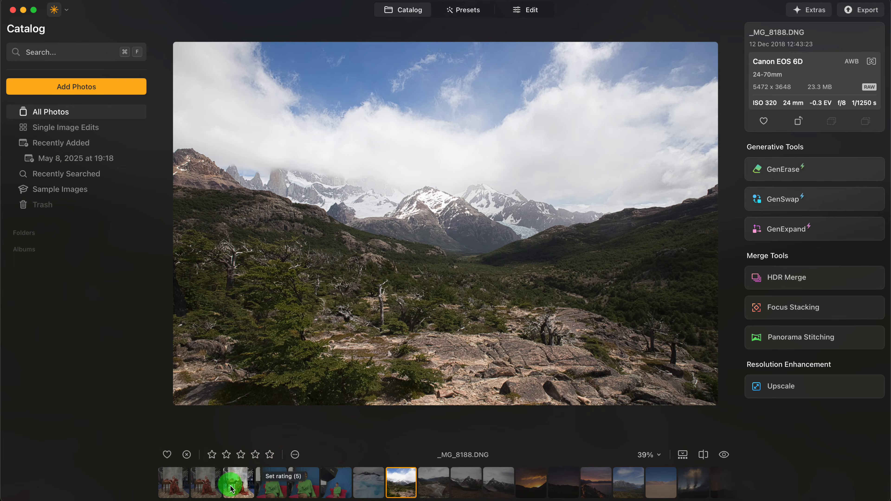
left_click(245, 482)
left_click(272, 482)
left_click(306, 481)
left_click(335, 488)
left_click(369, 485)
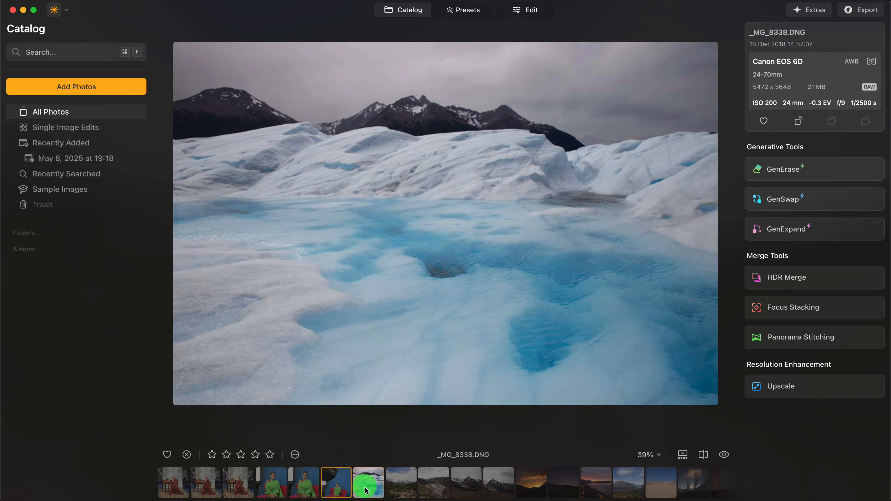
left_click(401, 484)
left_click(433, 486)
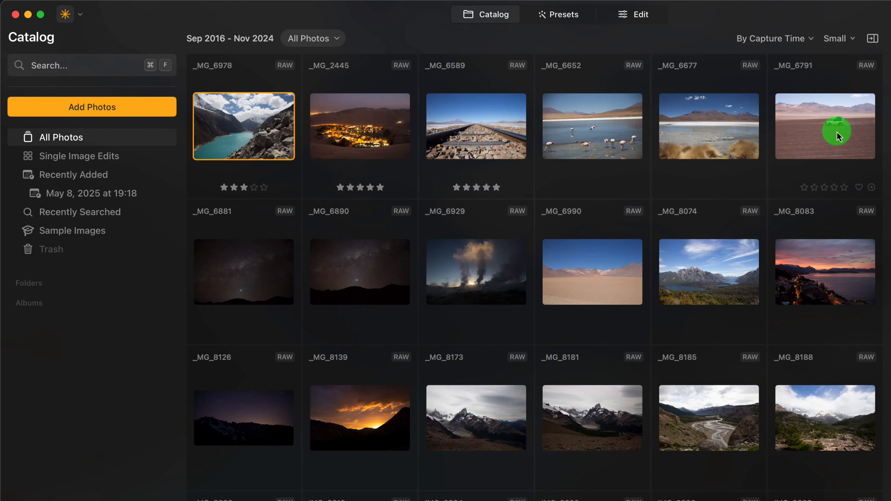
Step: Create an album named "Vacation" from the six photos _MG_6978 through _MG_6791
left_click(838, 136, "shift")
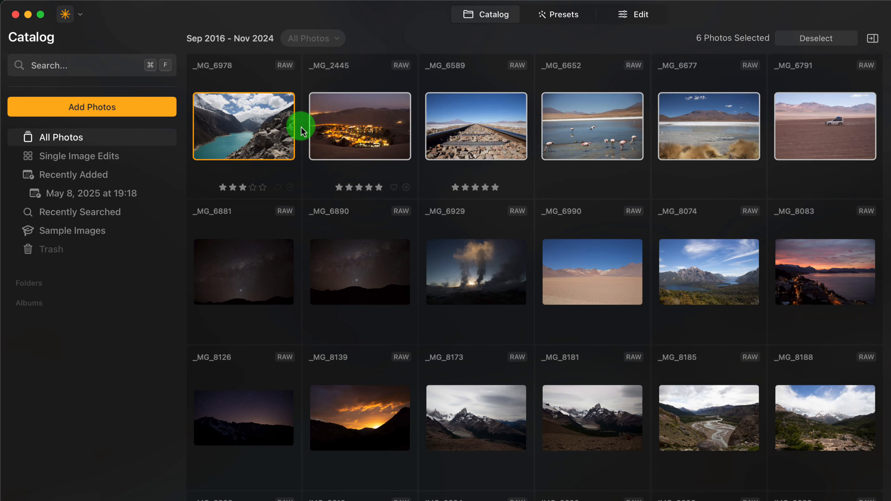
mouse_move(179, 329)
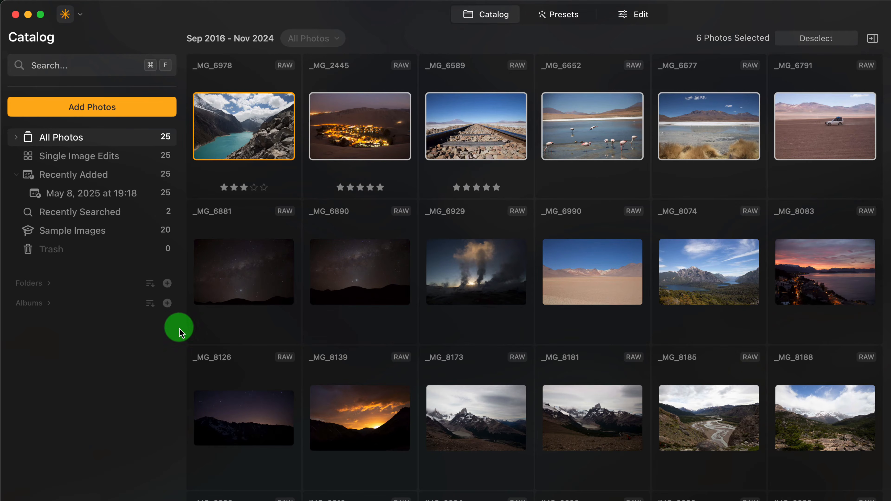
left_click(167, 304)
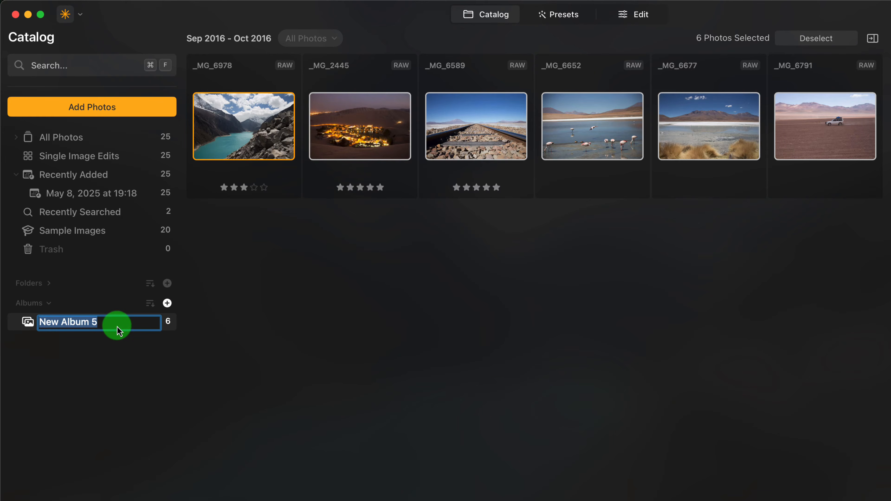
type("Vacation")
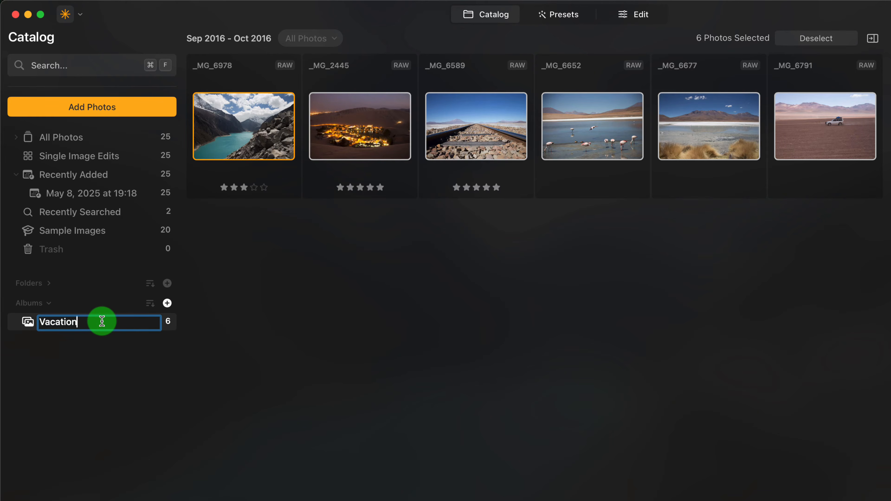
key("Return")
left_click(243, 430)
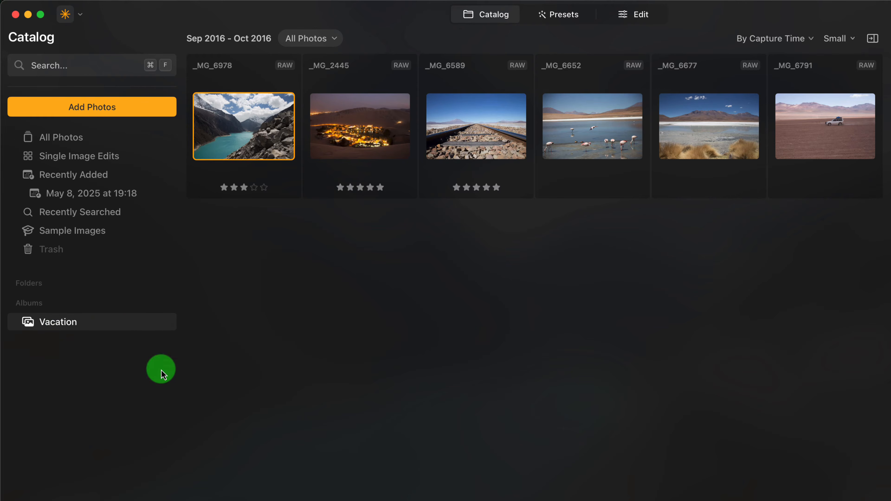
double_click(69, 330)
left_click(342, 346)
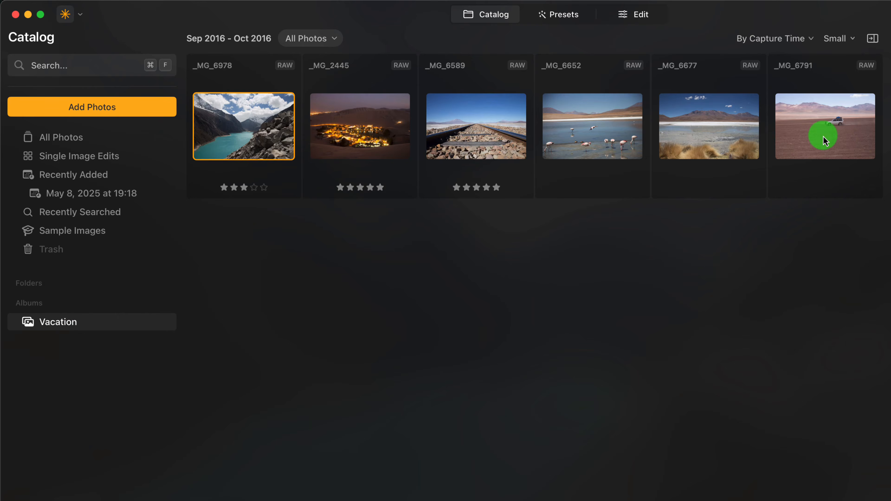
mouse_move(814, 141)
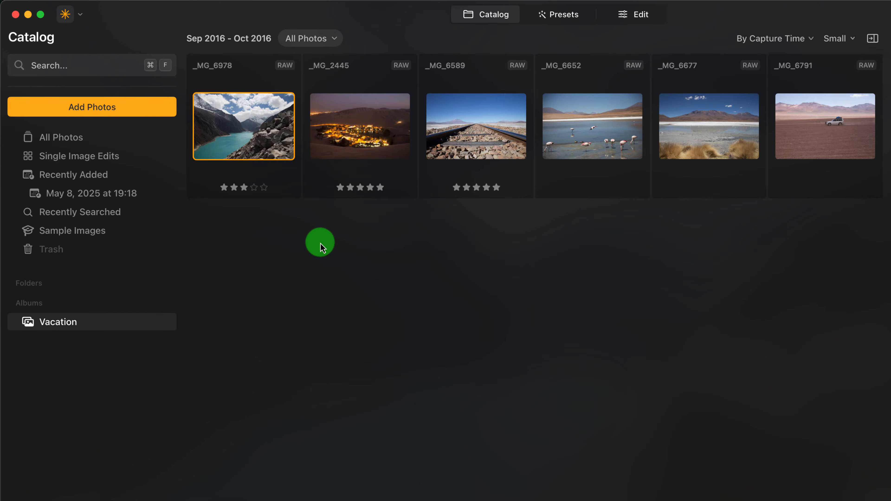
Step: Add photos _MG_6929, _MG_6990 and _MG_8074 from all photos to the Vacation album and show the album's contents
left_click(84, 138)
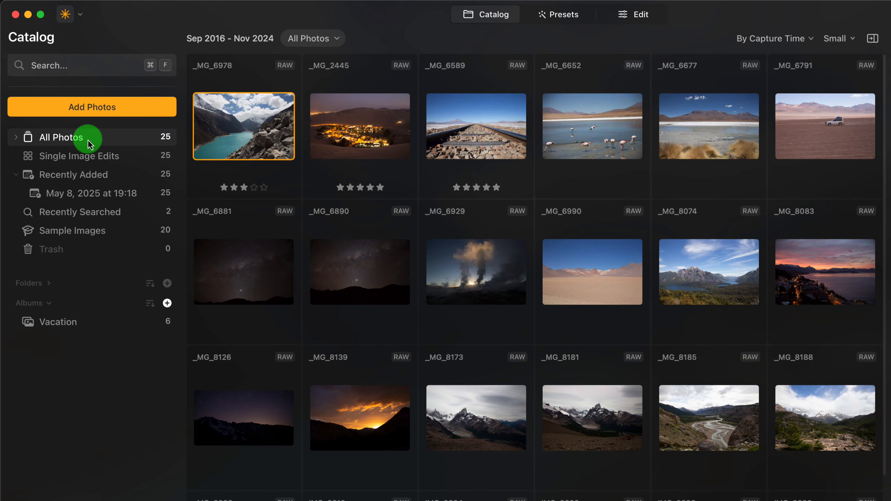
left_click(479, 274)
left_click(737, 272, "shift")
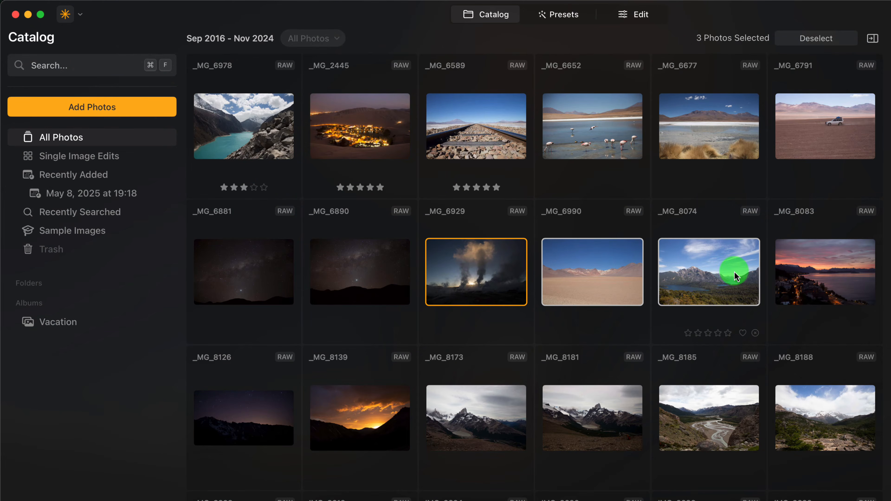
left_click_drag(735, 273, 73, 327)
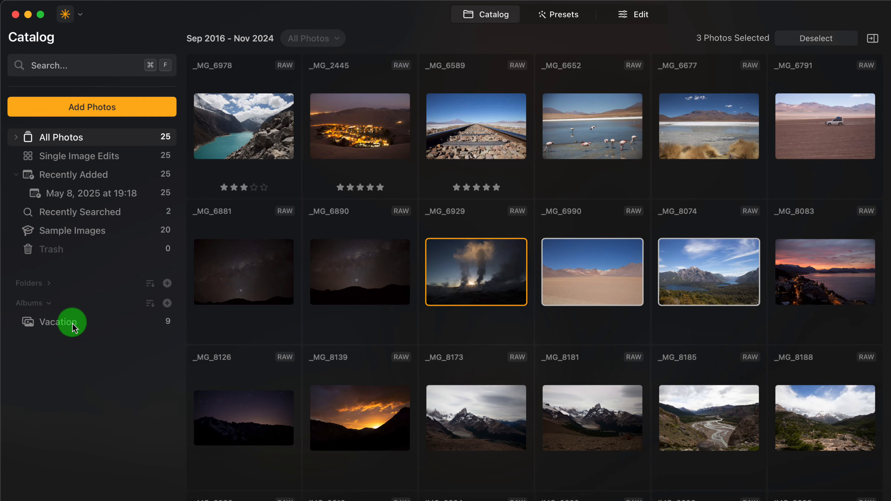
left_click(76, 327)
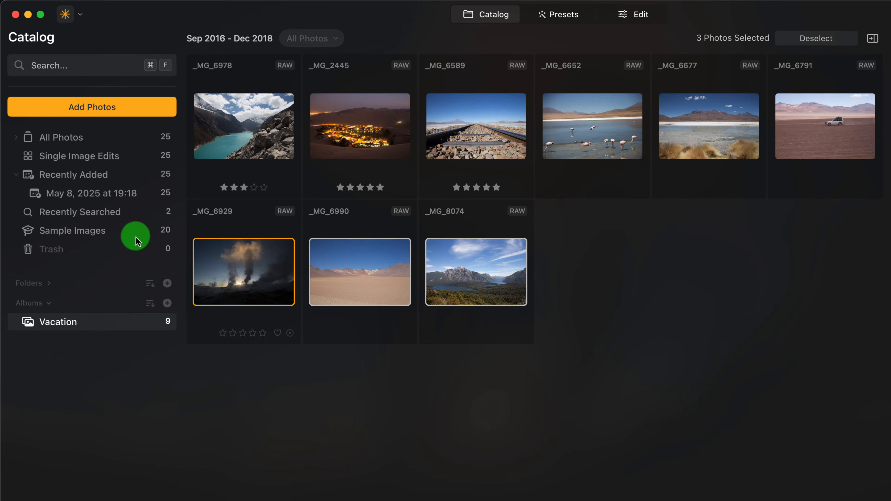
Step: Create an album named "Astrophotography" from the night sky photos _MG_6881, _MG_6890 and _MG_8126
left_click(76, 143)
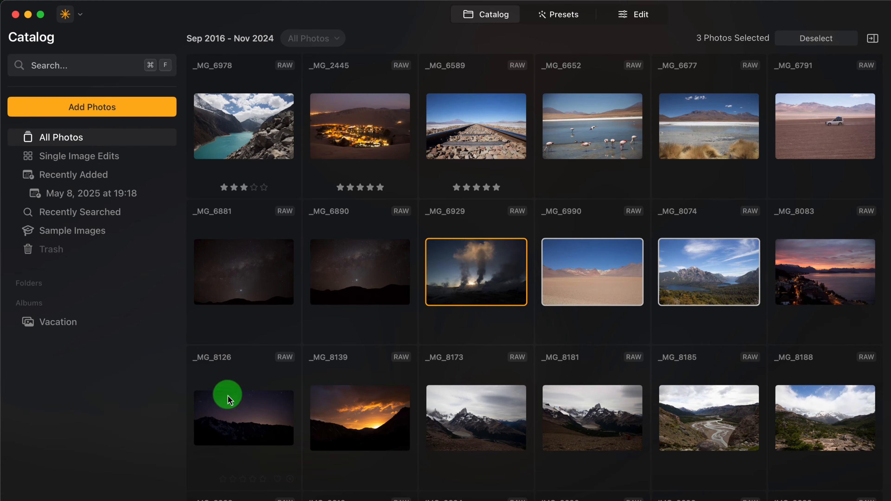
left_click(245, 276)
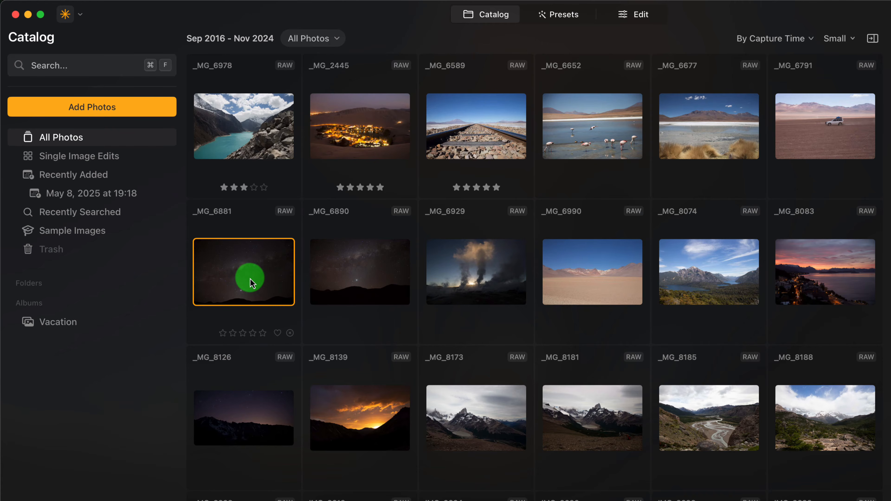
left_click(369, 269, "super")
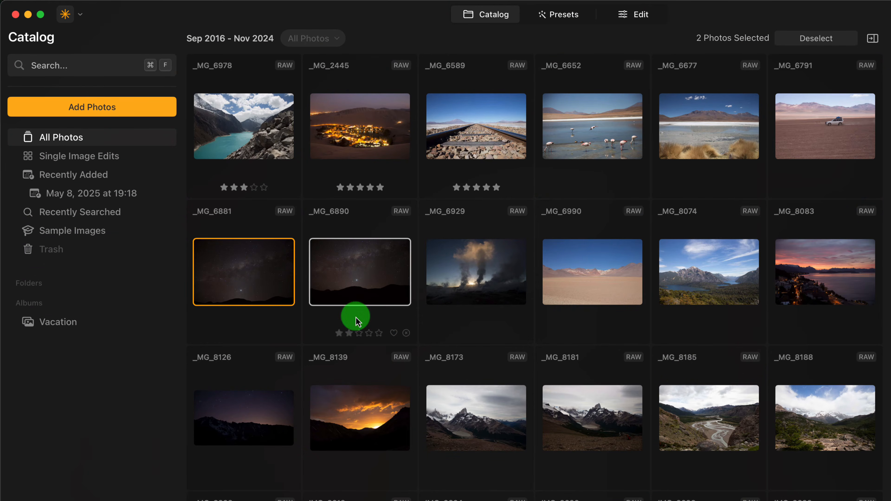
left_click(242, 424, "super")
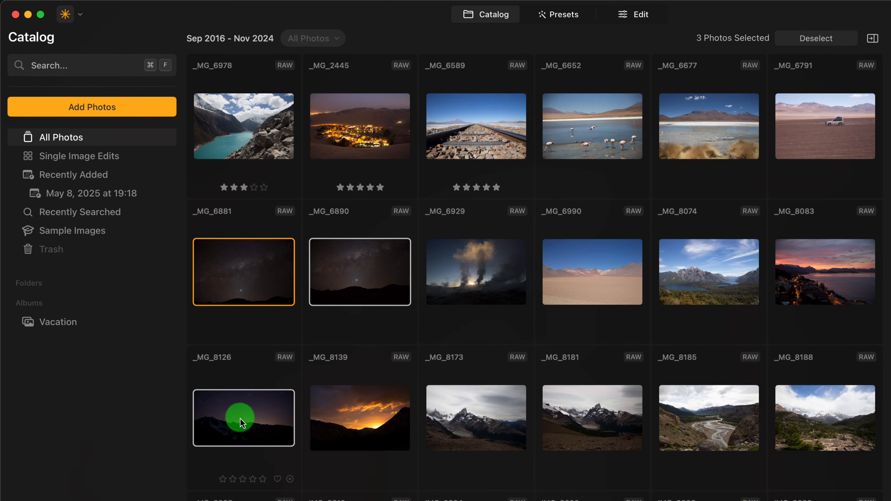
mouse_move(165, 327)
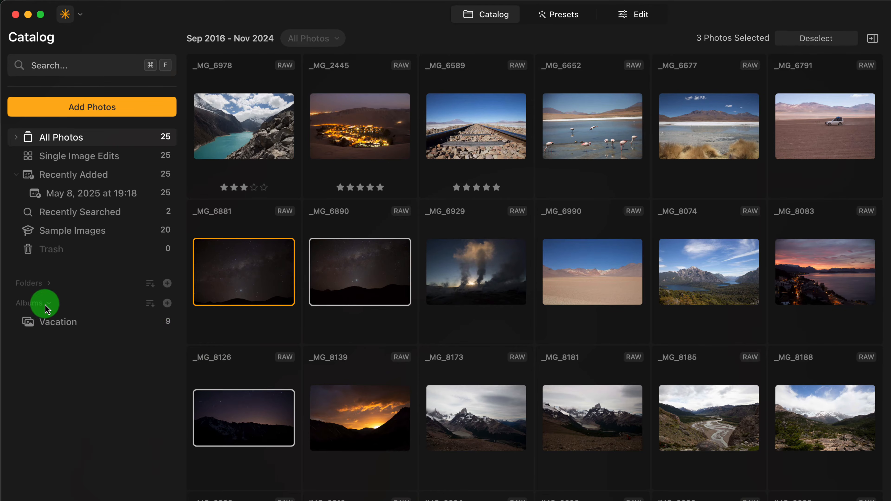
left_click(167, 304)
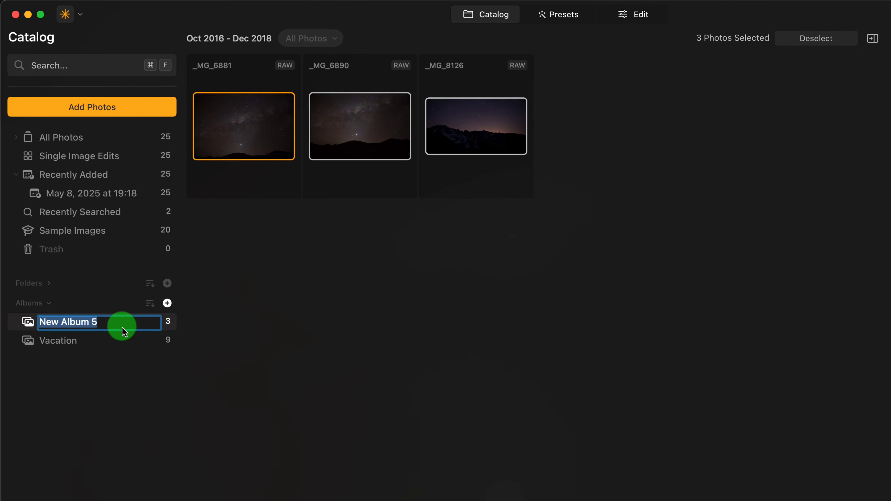
type("Astrophotography")
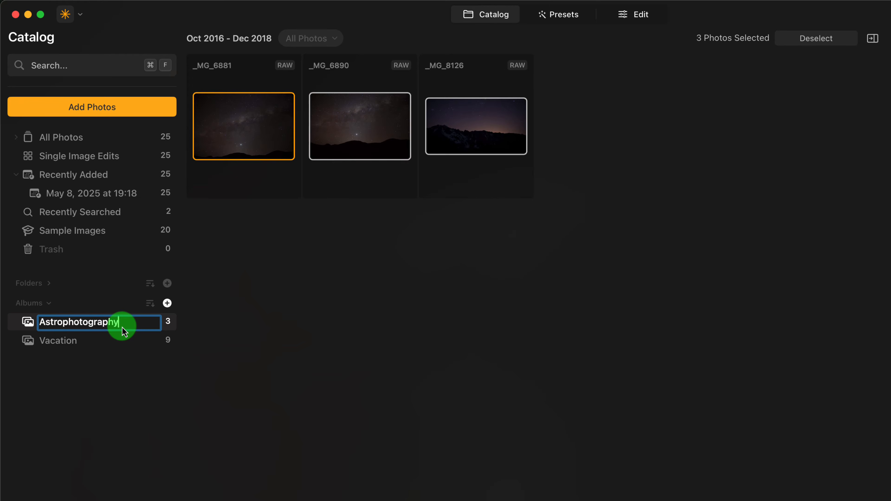
key("Return")
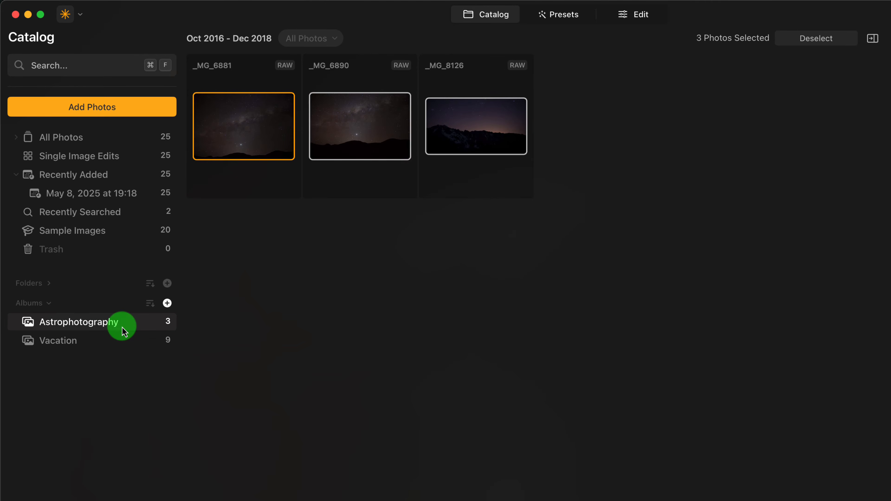
Step: View the three Astrophotography album photos enlarged, ending back on _MG_6881
double_click(261, 121)
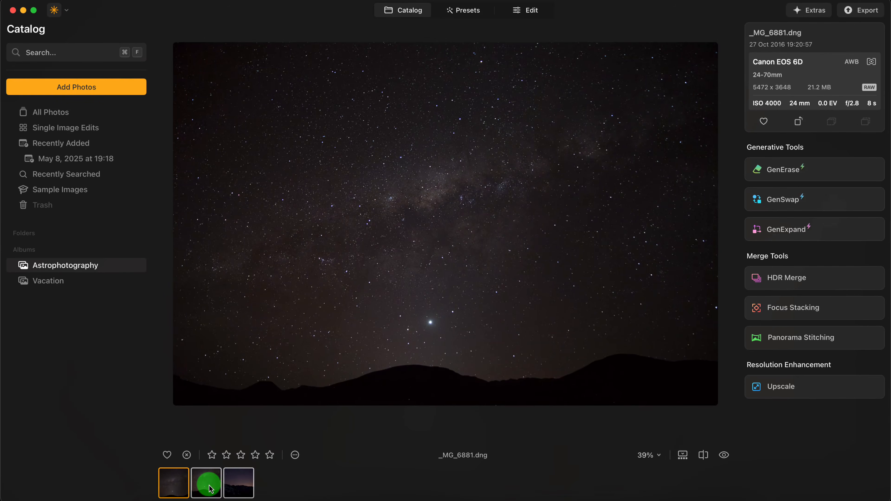
left_click(210, 489)
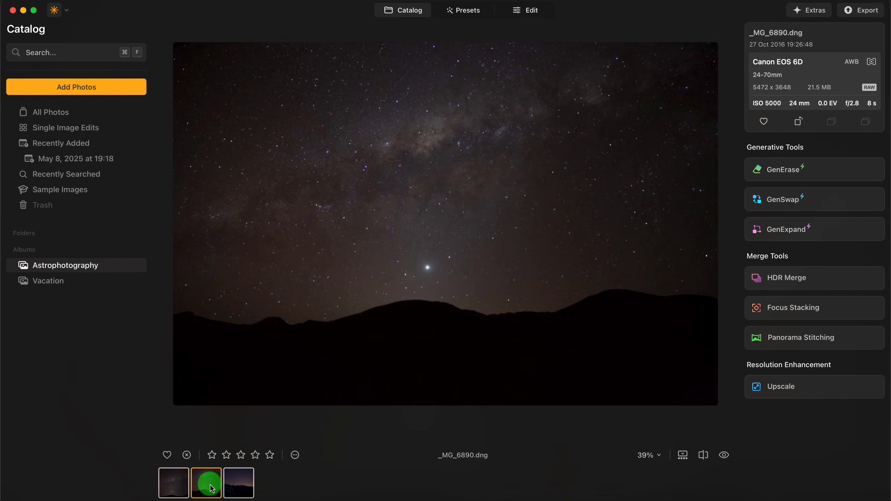
left_click(235, 484)
left_click(217, 487)
left_click(175, 481)
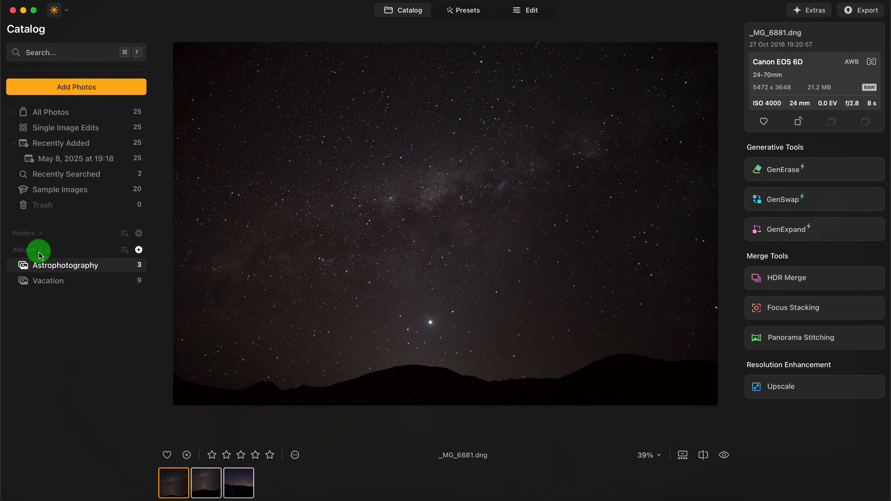
Step: Set the album list's sort order to Custom Order and try to reposition the Astrophotography album
left_click(124, 250)
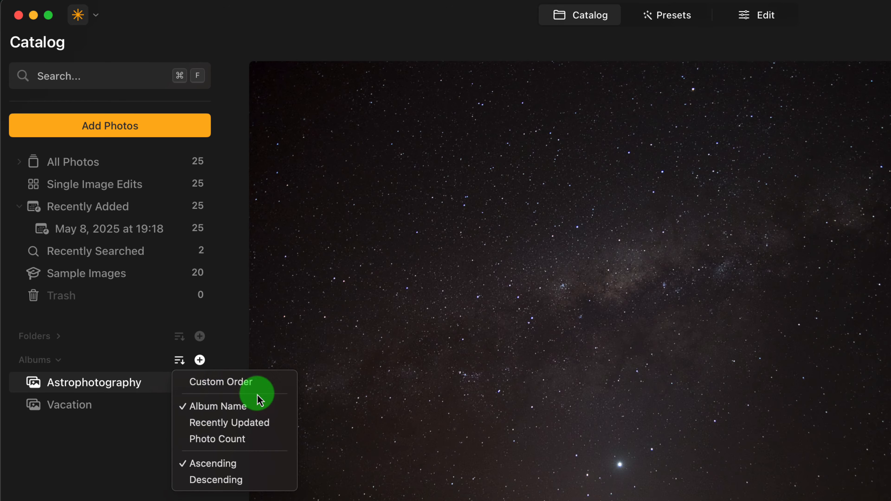
left_click(299, 383)
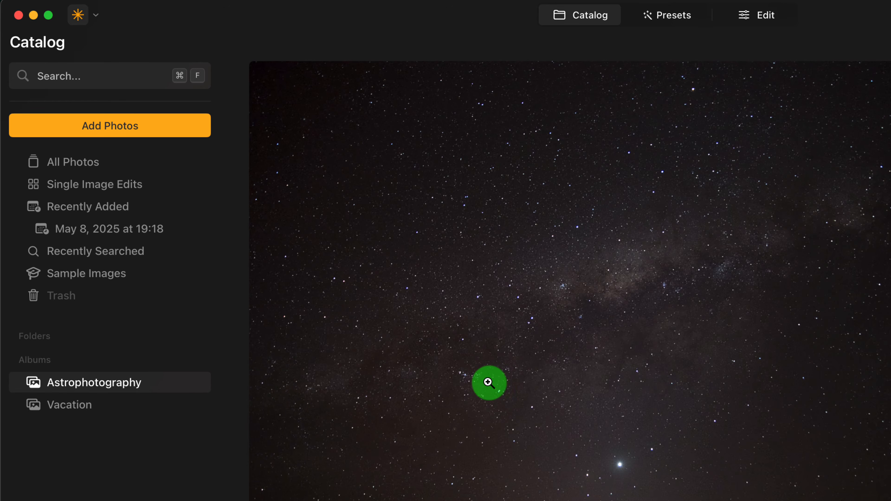
right_click(133, 384)
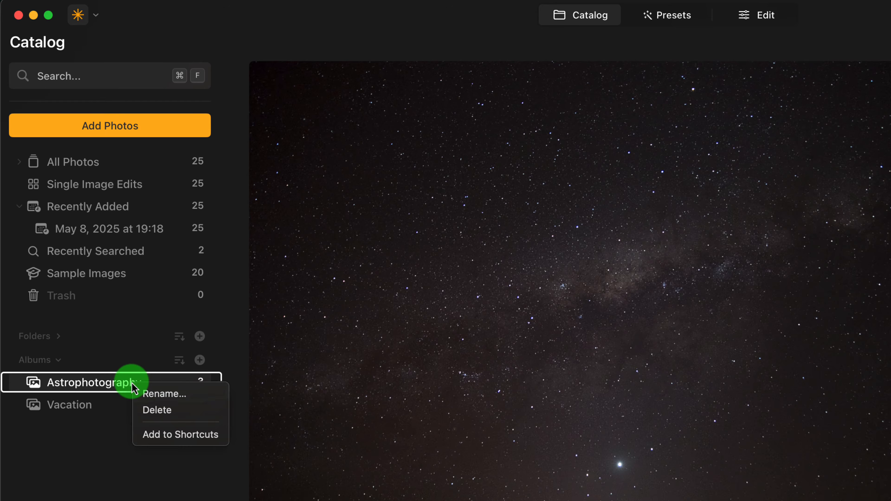
left_click(101, 432)
left_click(179, 360)
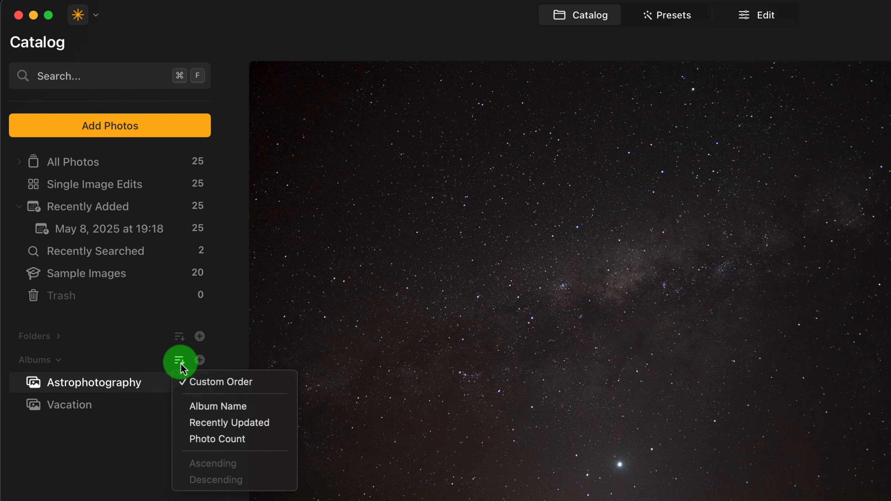
left_click(205, 387)
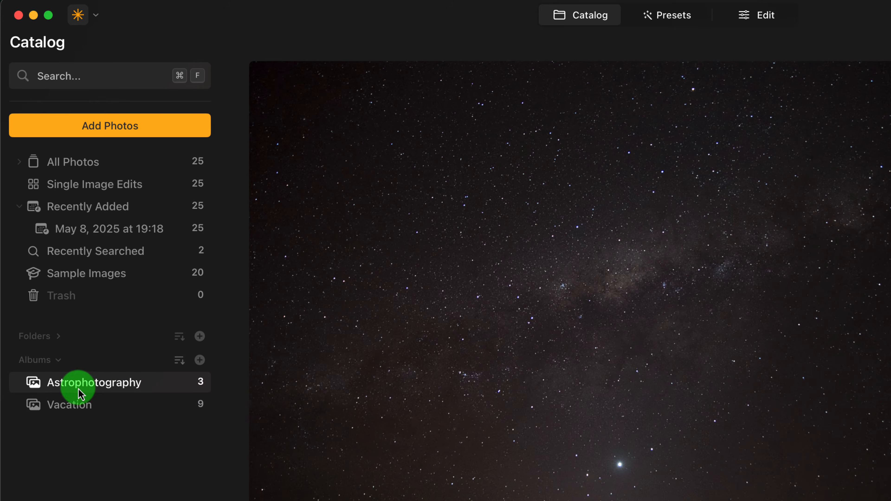
left_click_drag(80, 391, 96, 387)
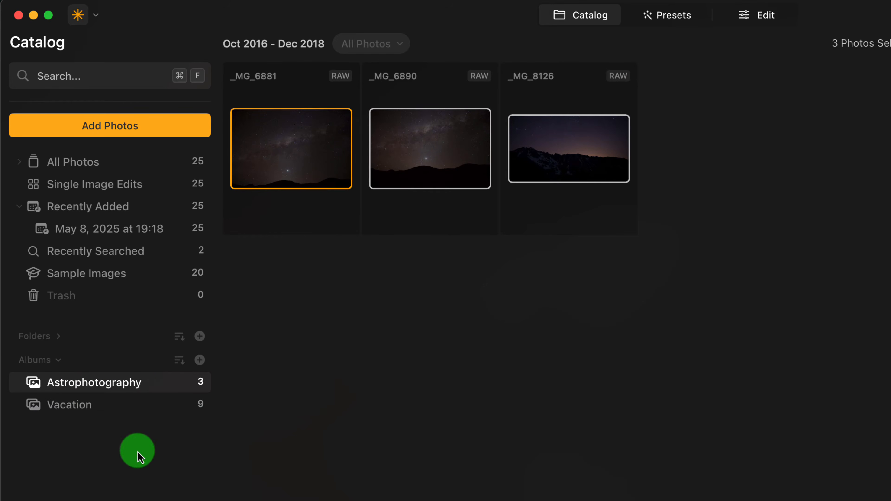
Step: Sort the album list by Album Name
left_click(179, 359)
left_click(204, 406)
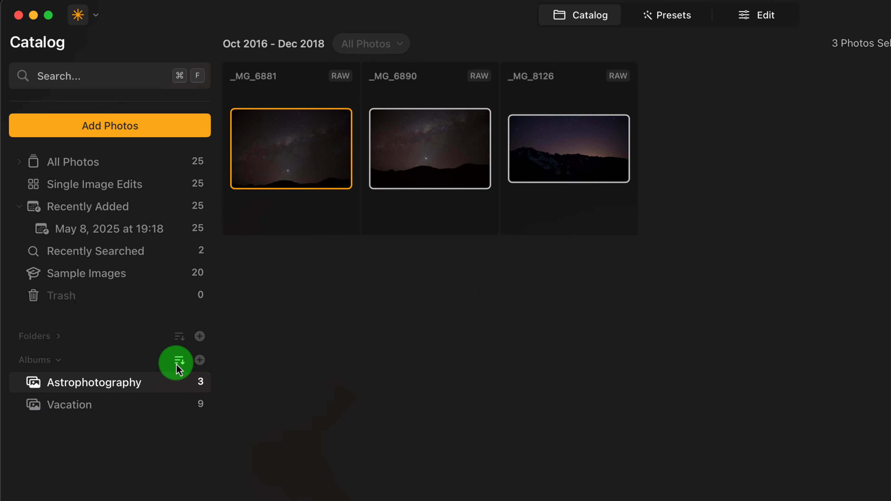
Step: Set the album list's sort direction to Descending
left_click(179, 359)
left_click(205, 487)
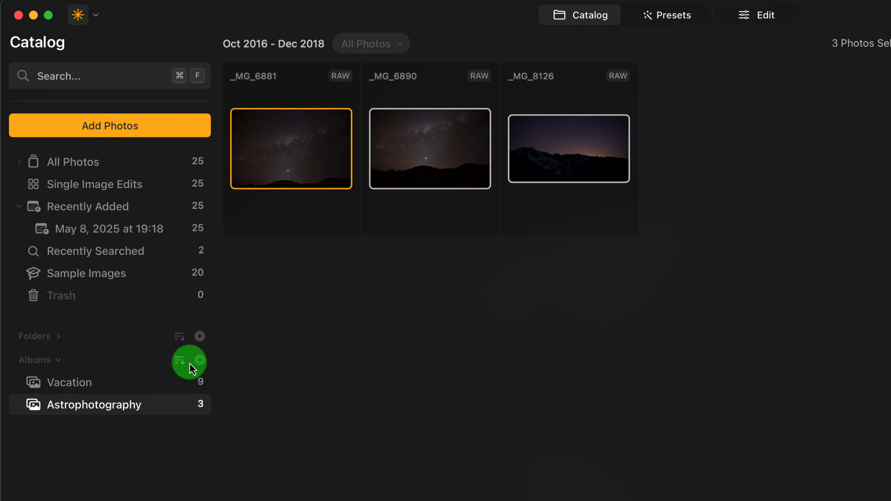
left_click(180, 361)
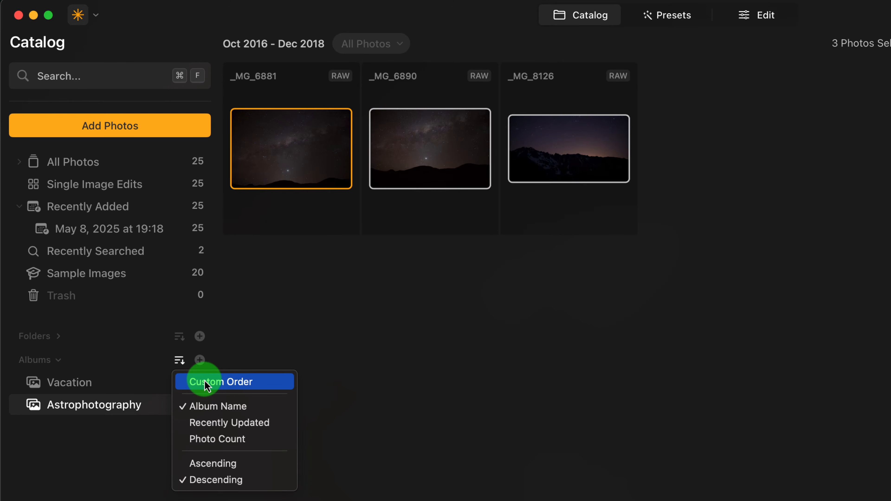
left_click(105, 489)
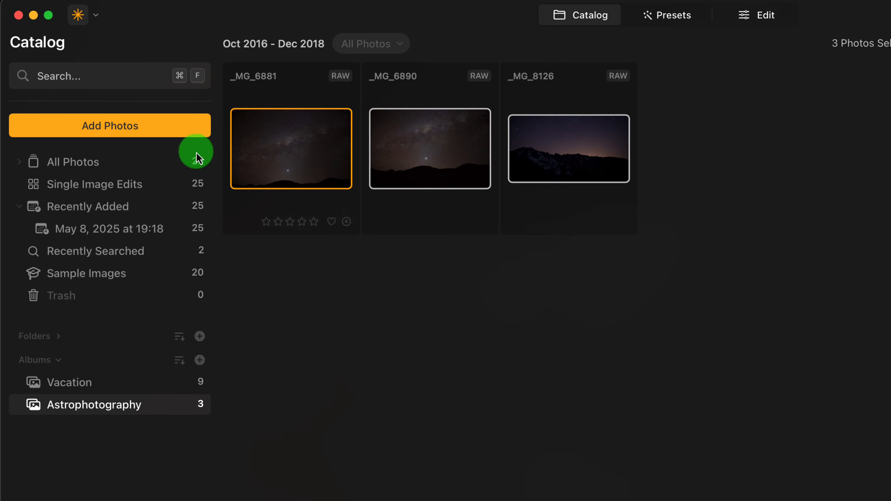
Step: Return to all photos, add the Portraits folder to the catalog and look through its images
left_click(84, 163)
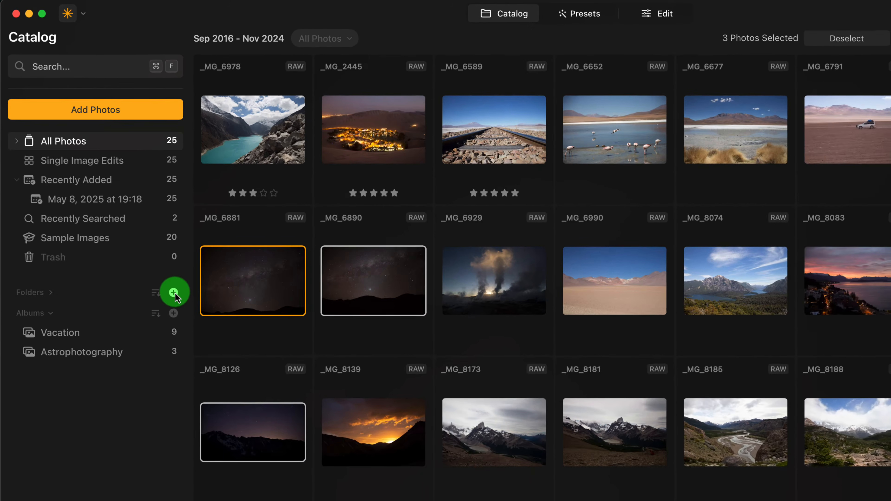
left_click(199, 336)
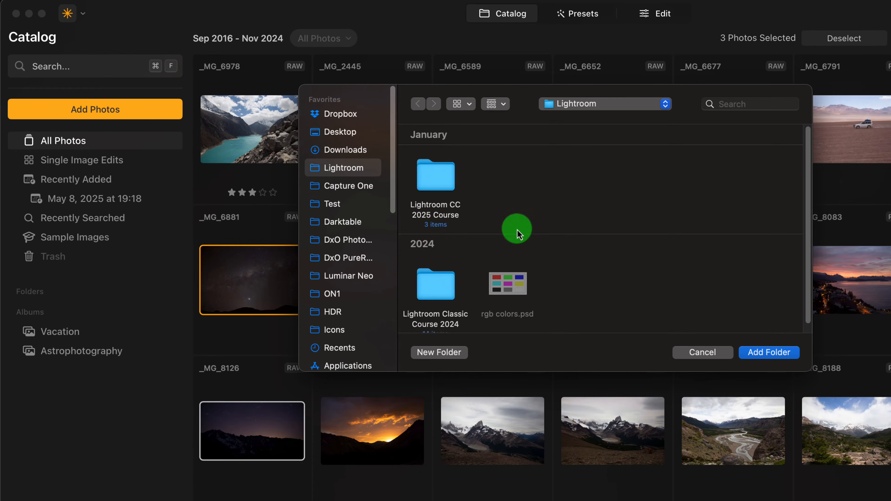
left_click_drag(392, 169, 393, 205)
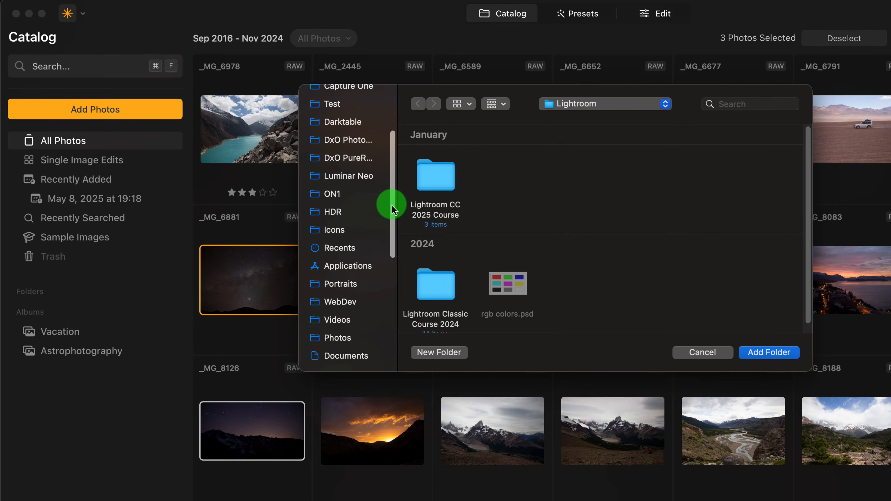
left_click(346, 286)
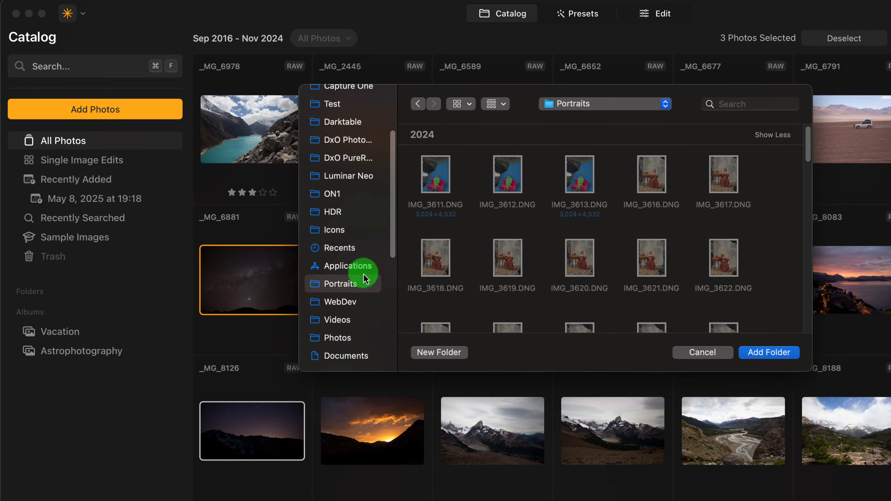
left_click_drag(392, 243, 366, 205)
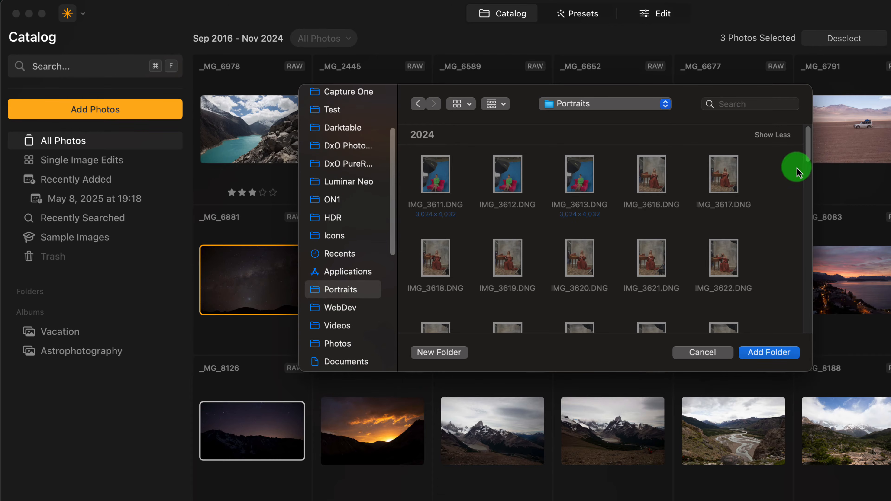
left_click(770, 352)
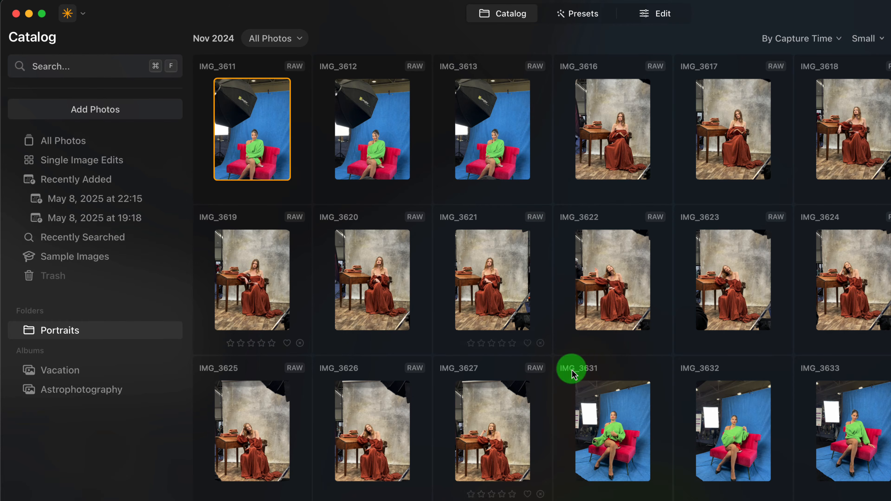
scroll(572, 368, "down", 5)
scroll(571, 367, "up", 5)
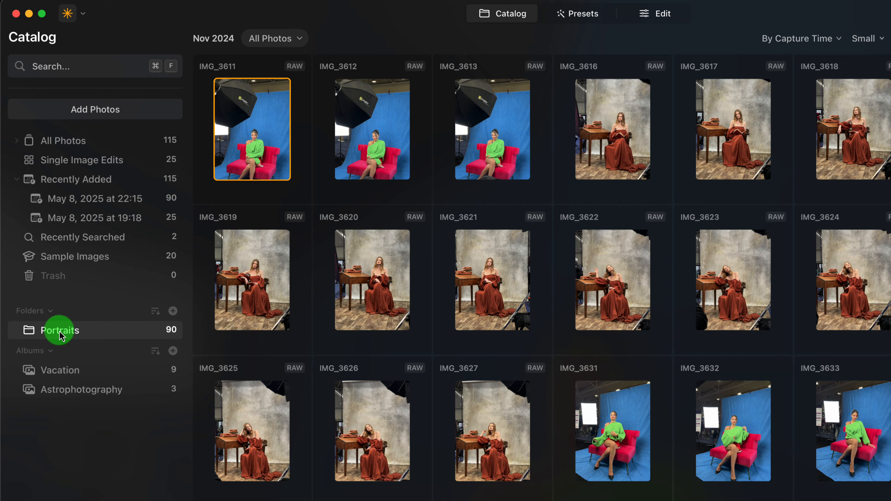
right_click(67, 336)
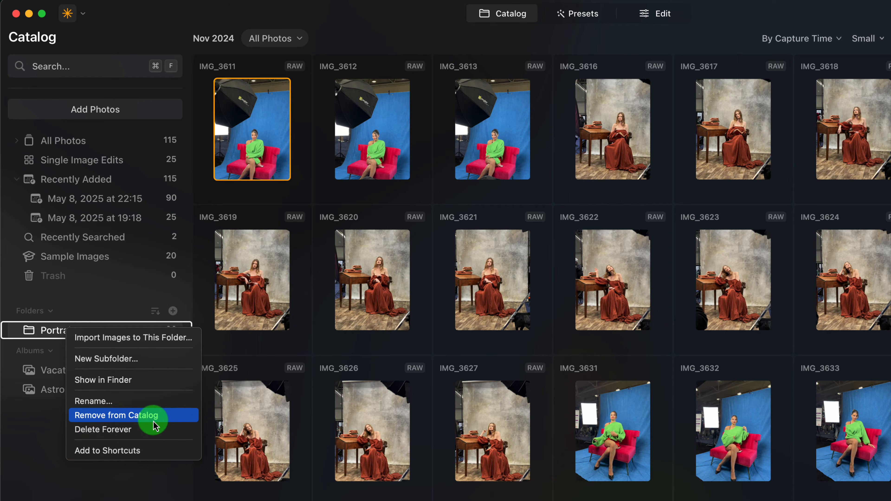
left_click(154, 430)
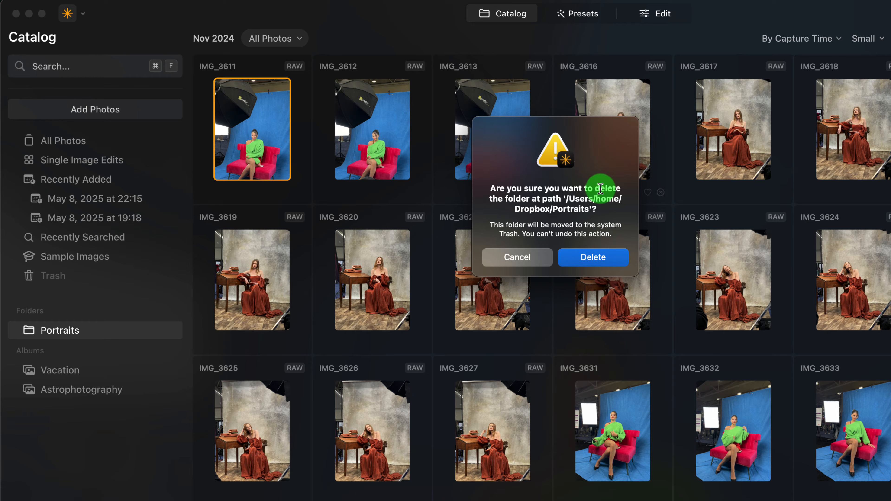
left_click(516, 260)
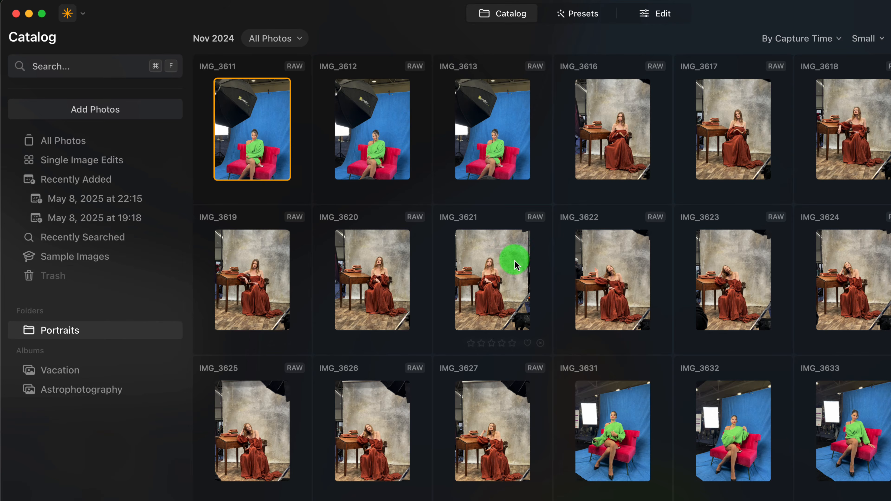
Step: Remove the Portraits folder from the catalog
right_click(89, 332)
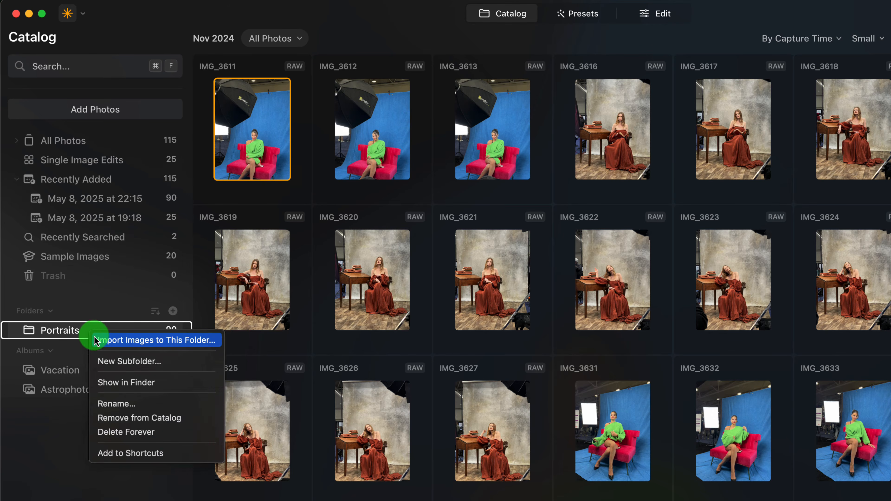
left_click(152, 420)
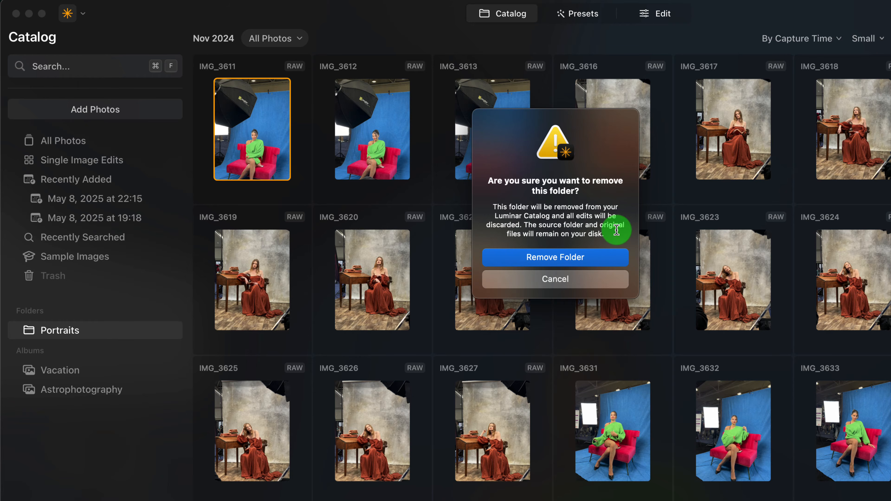
left_click(561, 263)
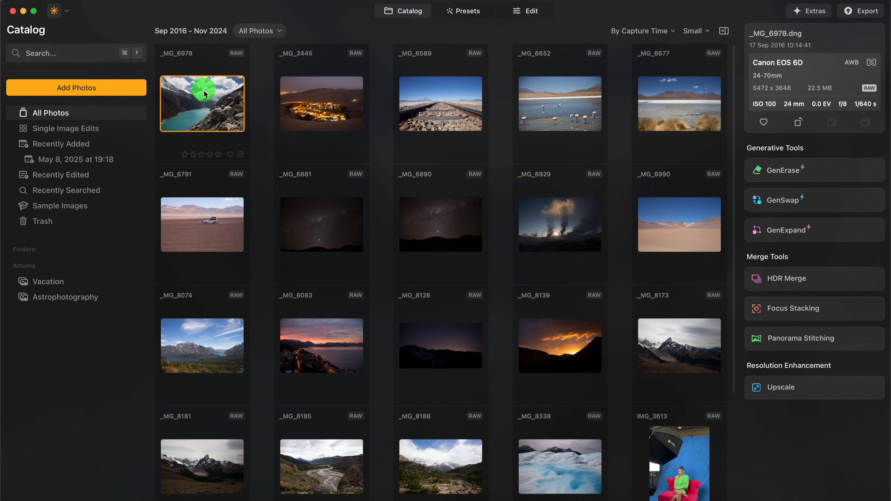
Step: Apply the Long Exposure preset from the recommended Easy Landscapes collection to photo _MG_6978
left_click(465, 11)
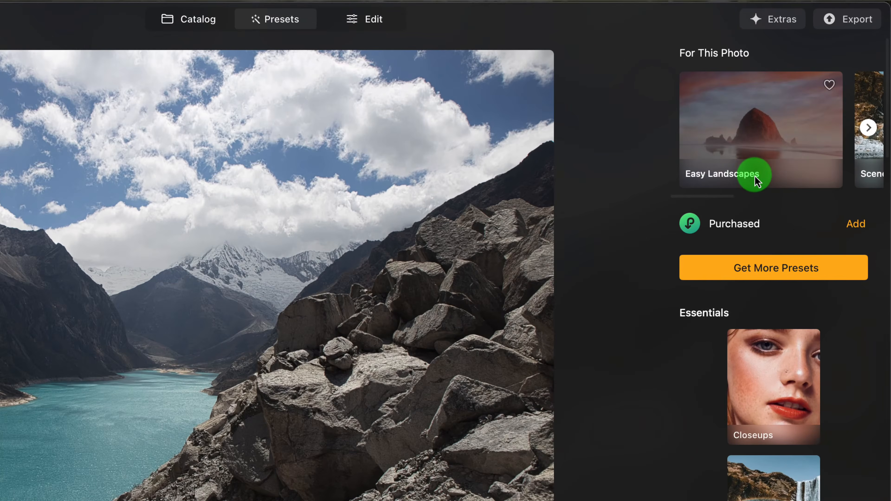
left_click(755, 132)
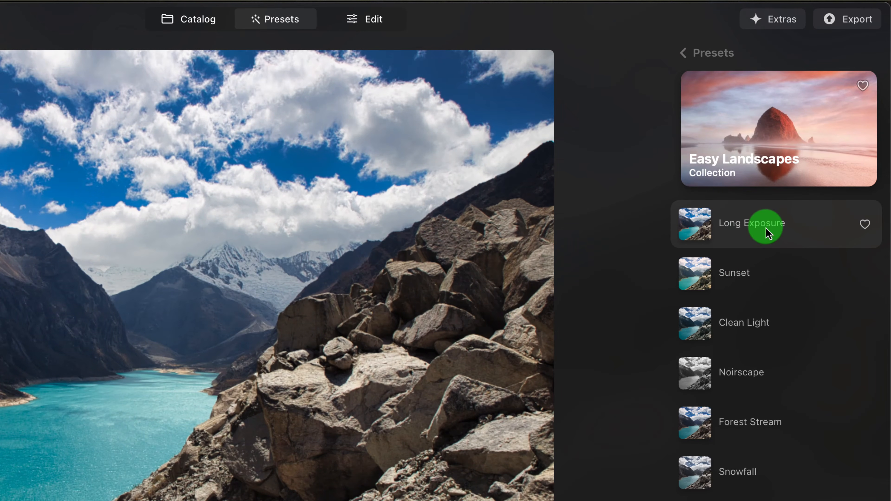
left_click(764, 233)
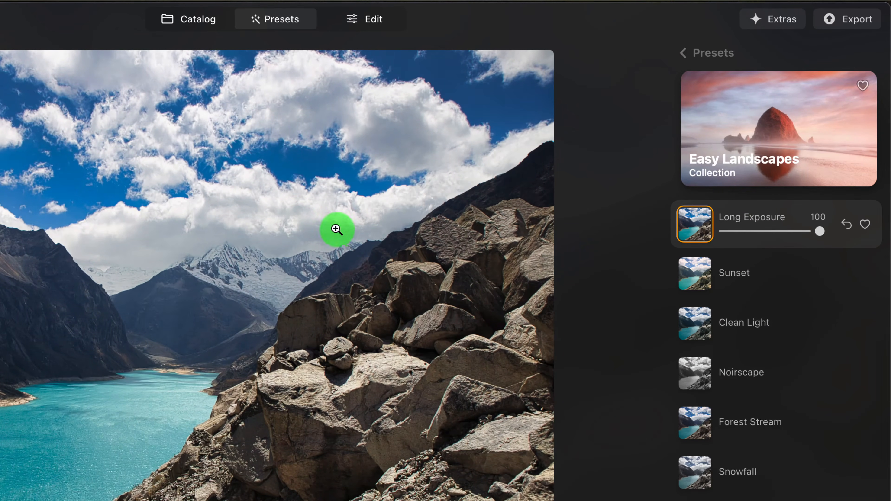
Step: Look through the preset collections recommended for this photo, including the presets inside the Scenery collection
left_click(683, 54)
left_click(868, 128)
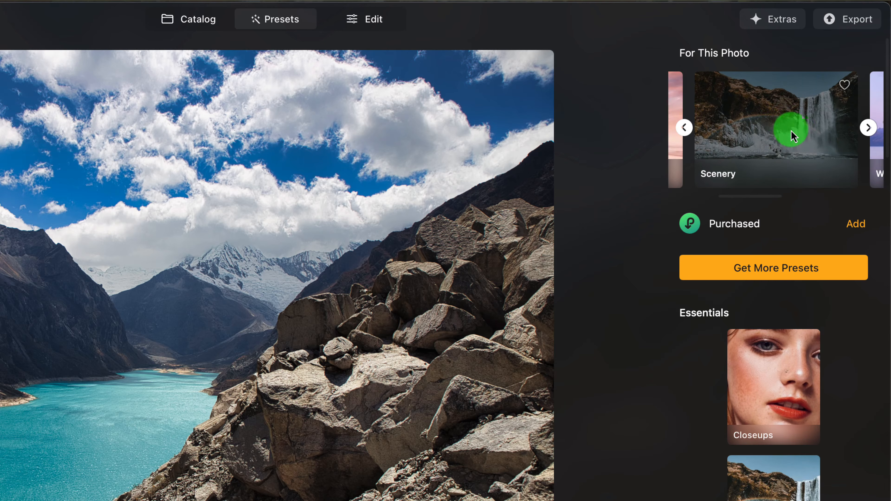
left_click(774, 133)
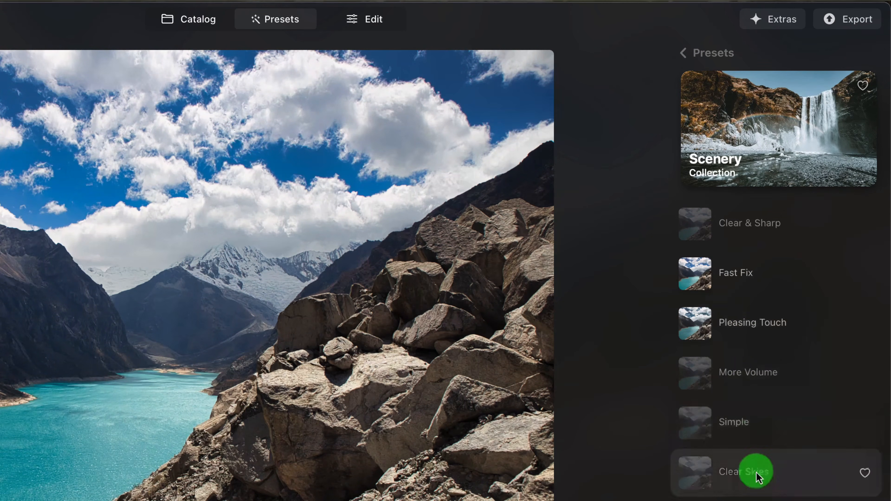
left_click(684, 53)
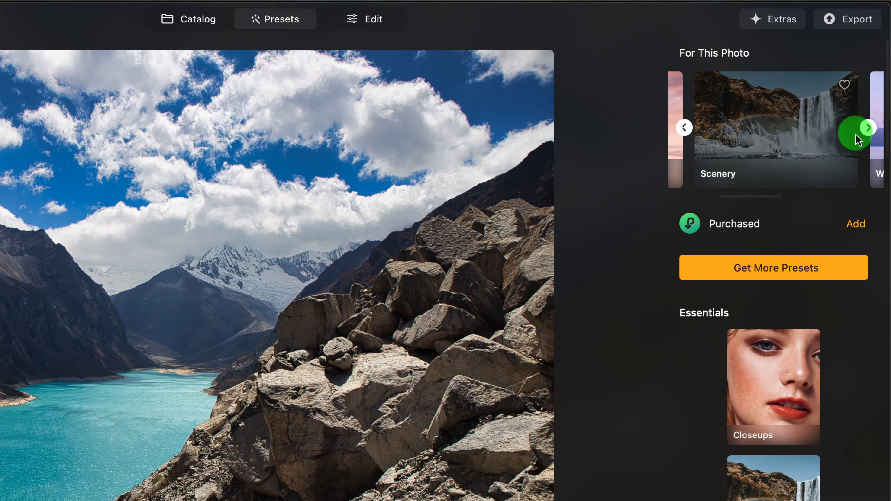
left_click(868, 128)
left_click(868, 128)
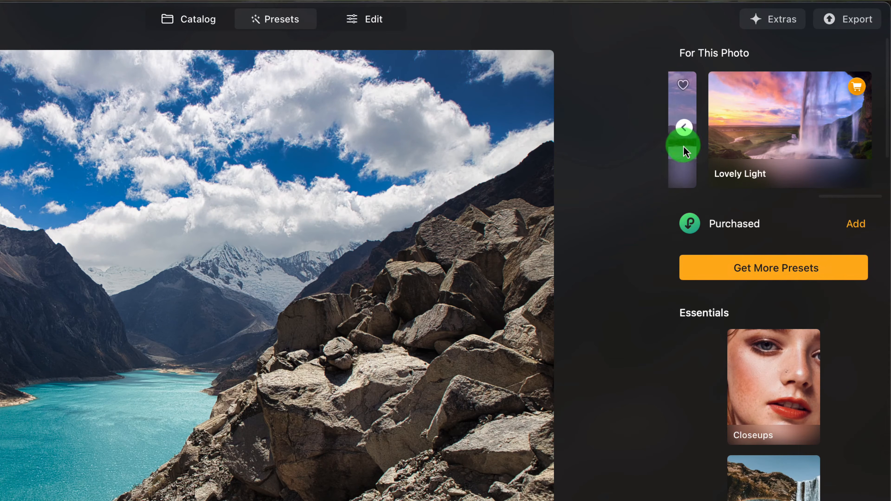
left_click(684, 130)
left_click(684, 129)
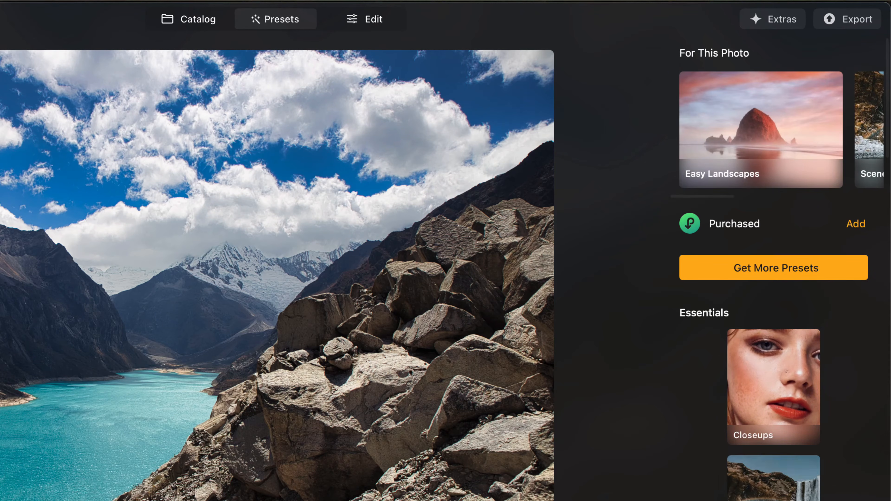
Step: Look over the further preset collections, from Essentials and Landscape onward
scroll(760, 327, "down", 2)
scroll(765, 456, "down", 10)
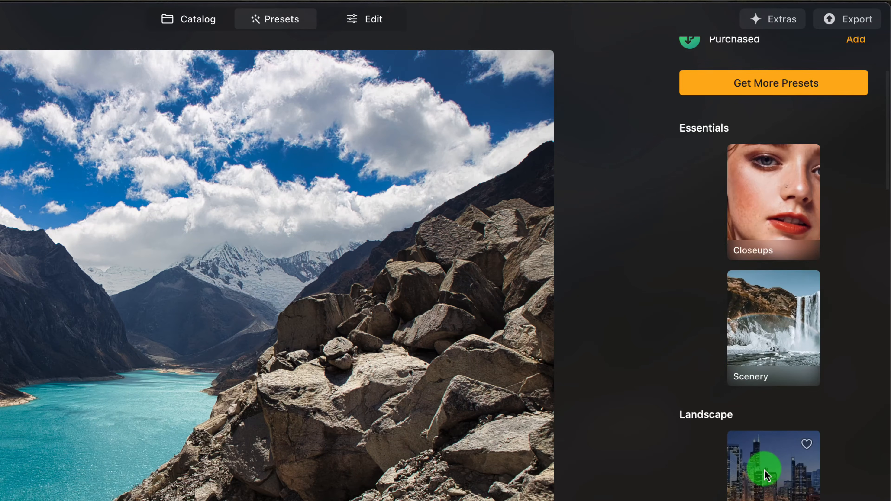
scroll(765, 471, "down", 5)
scroll(762, 471, "up", 15)
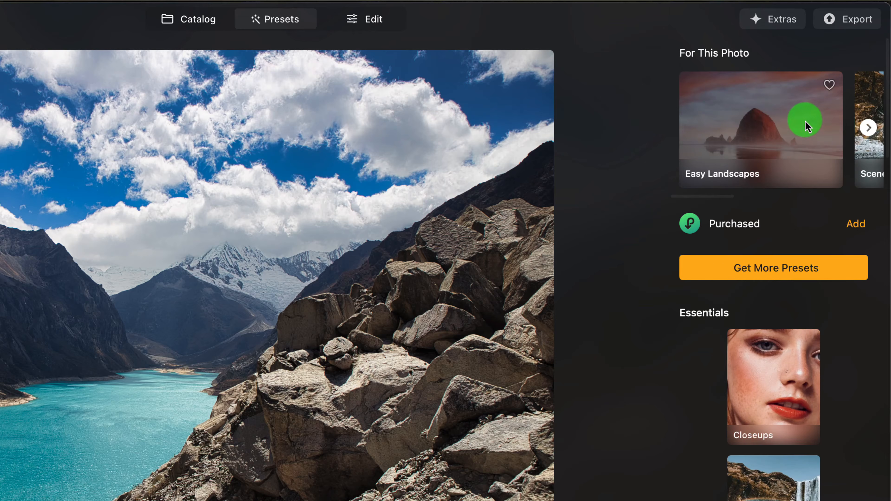
Step: Mark the Easy Landscapes collection as a favorite and check it among the favorite collections
left_click(830, 86)
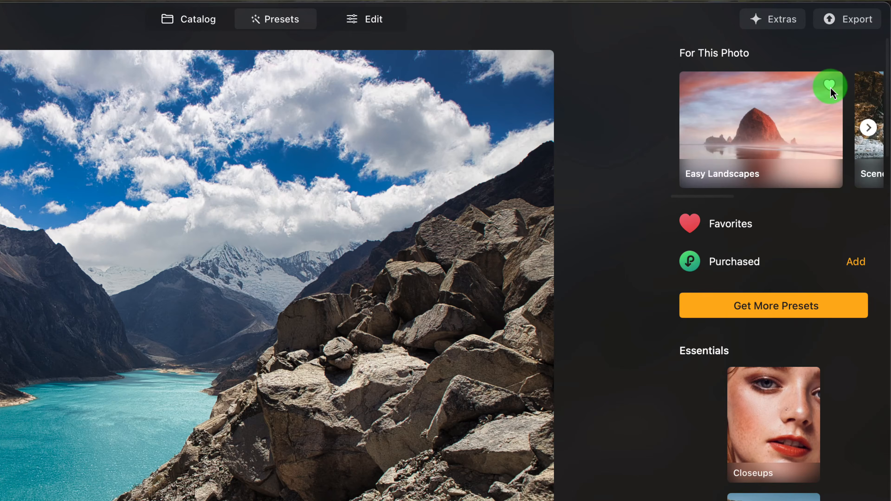
left_click(760, 229)
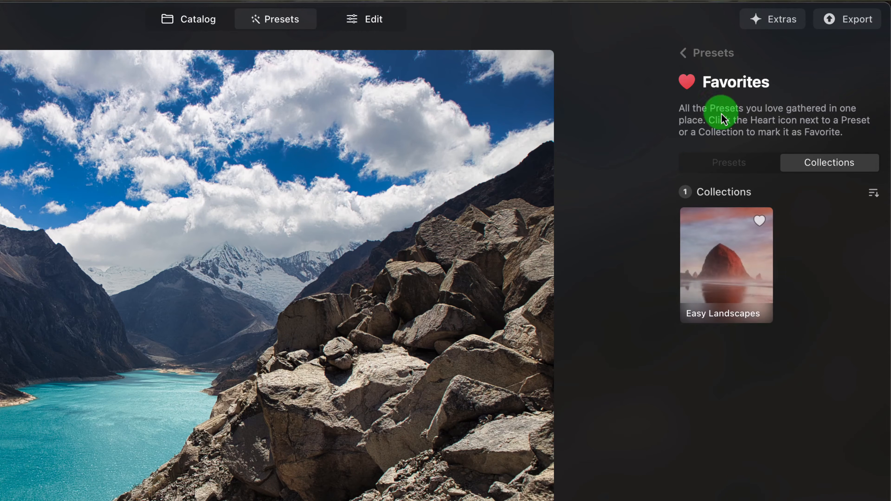
left_click(688, 56)
Step: Mark the Forest Stream preset in Easy Landscapes as a favorite and review the favorite presets and collections
left_click(748, 132)
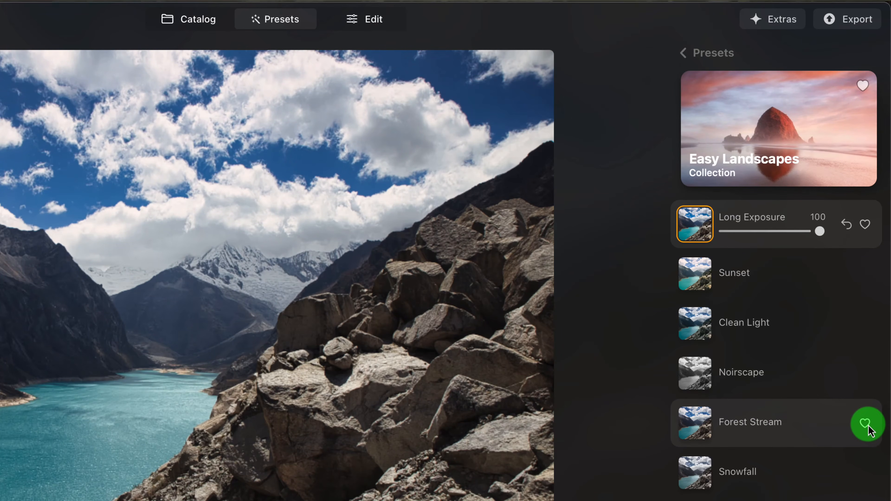
left_click(865, 425)
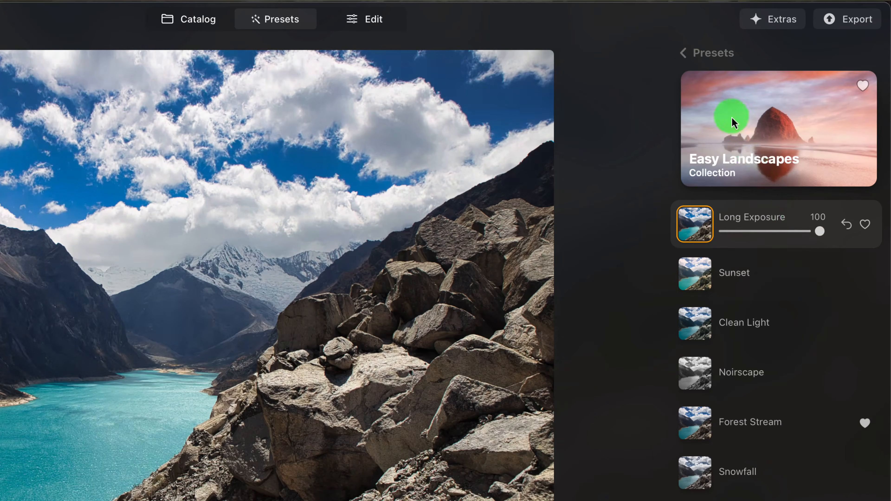
left_click(684, 53)
left_click(778, 233)
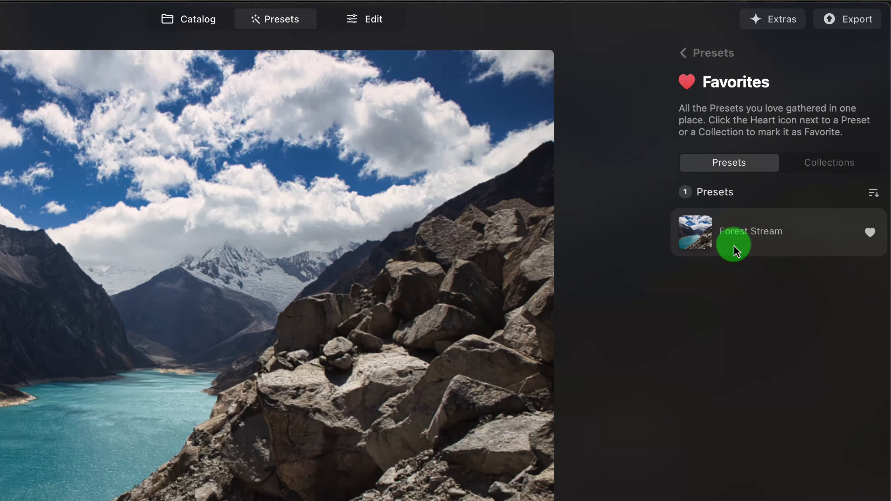
left_click(824, 163)
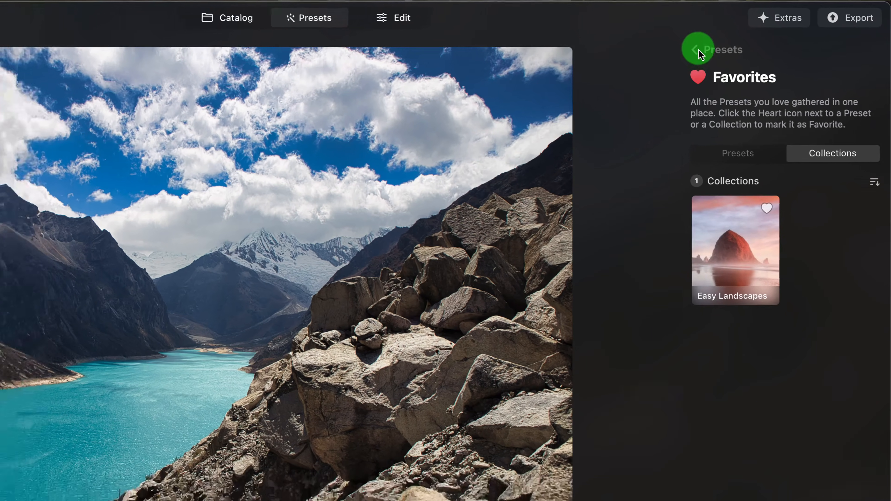
left_click(684, 52)
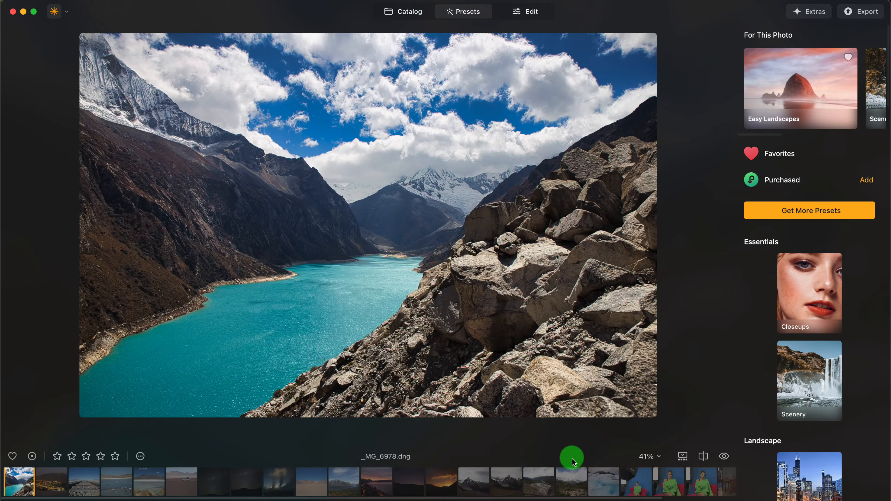
Step: Open the portrait photo IMG_3634.DNG, browse its recommended preset collections and open the Influencer collection
left_click(674, 484)
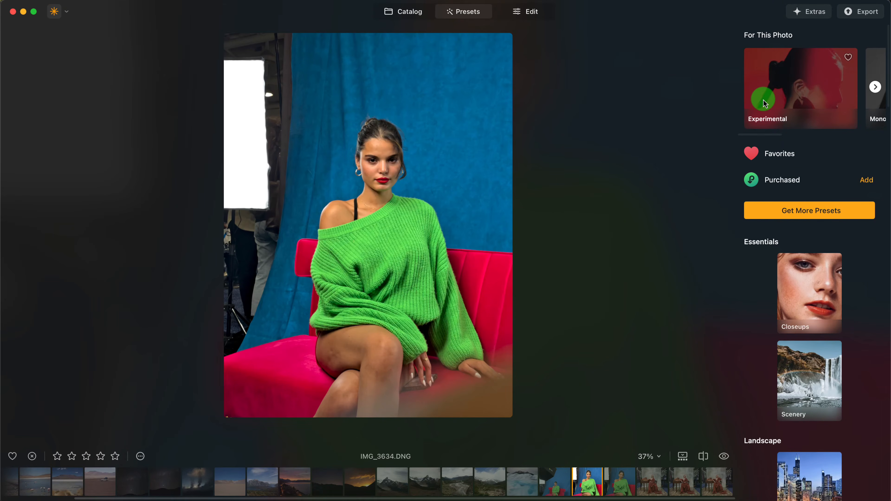
left_click(875, 87)
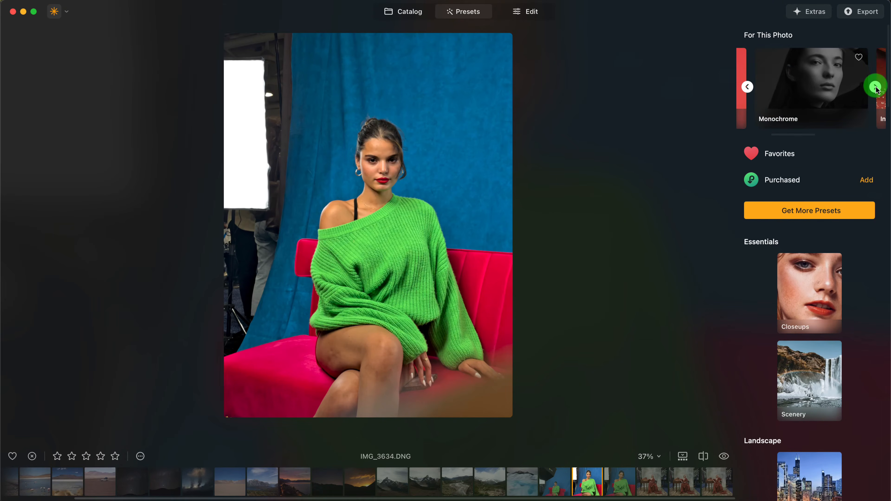
left_click(875, 87)
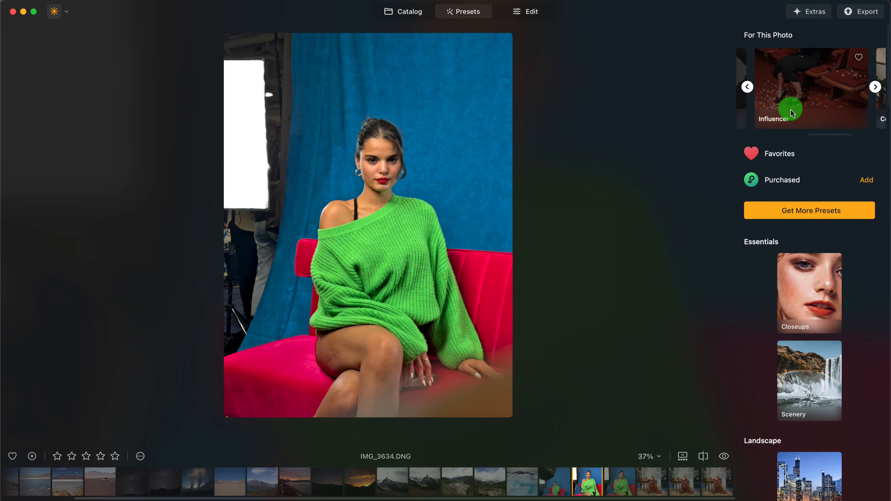
left_click(794, 80)
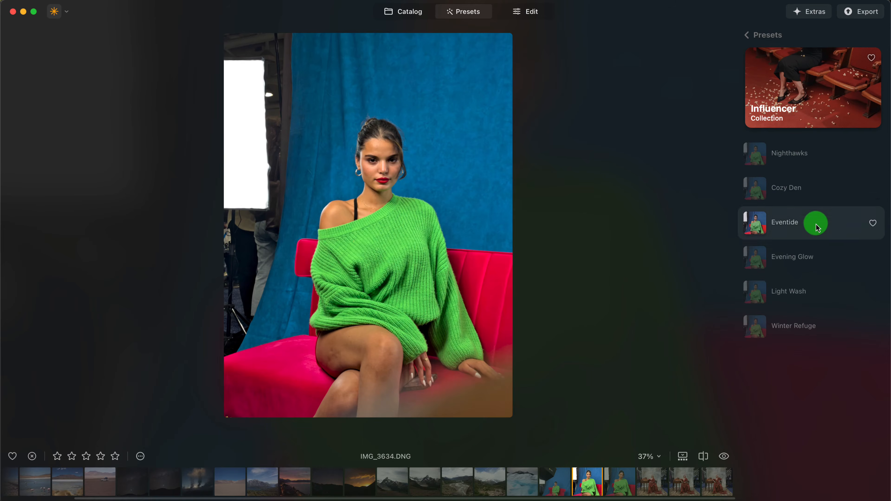
Step: Preview the Nighthawks, Cozy Den and Eventide presets on the portrait and return to the preset overview
left_click(812, 151)
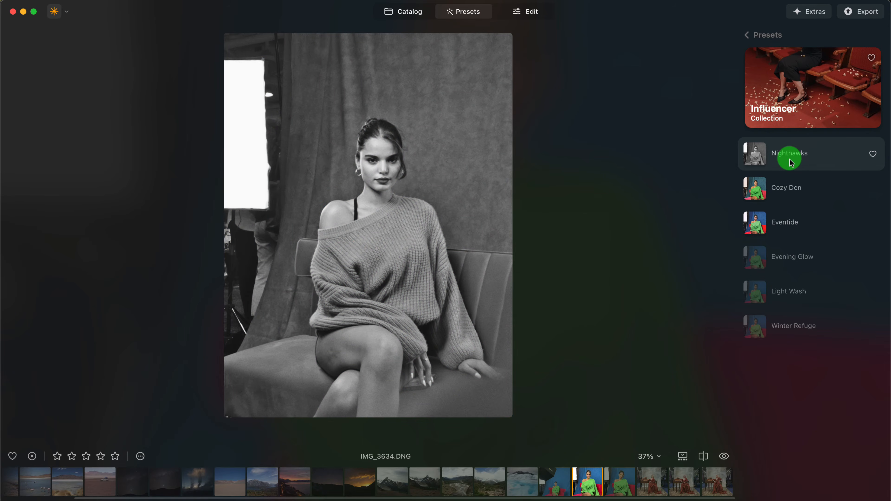
left_click(800, 187)
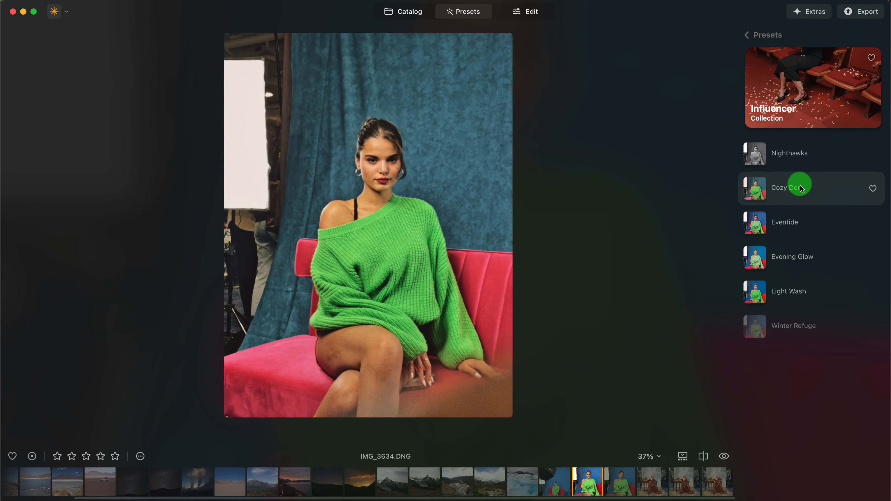
left_click(803, 223)
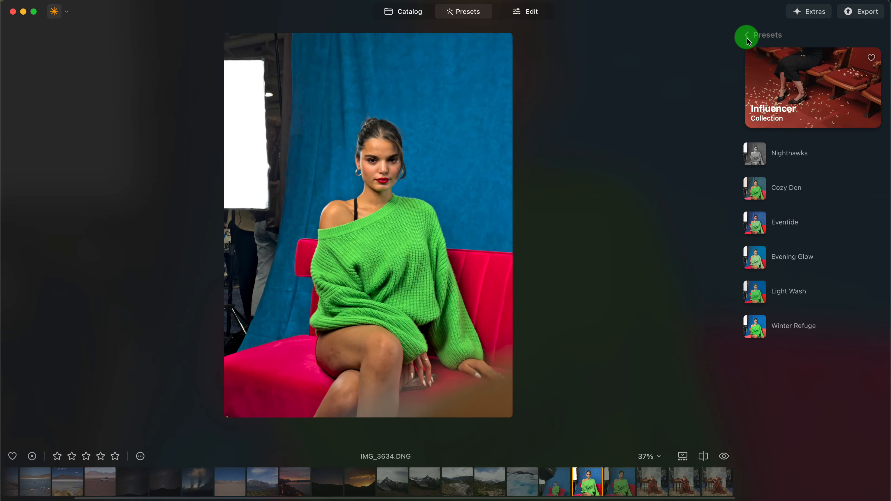
left_click(747, 36)
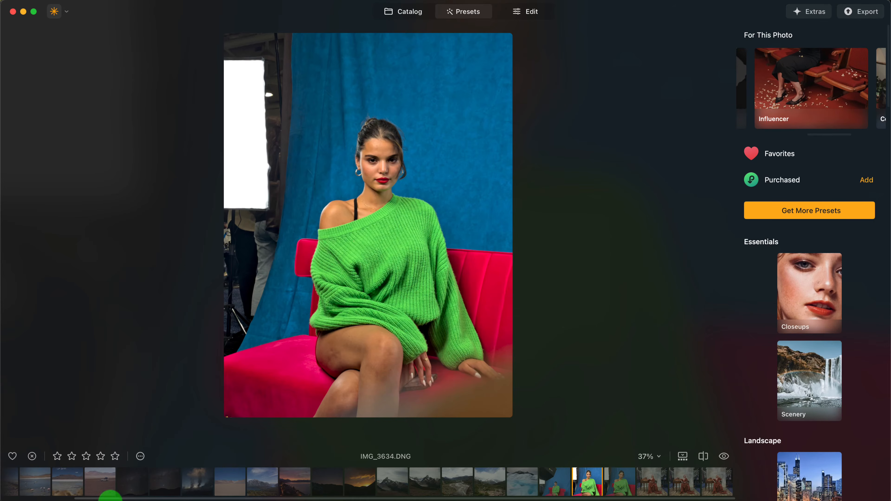
Step: Open the lake photo _MG_6978.dng for editing, review its applied edits and return to the list of editing tools
left_click_drag(111, 499, 14, 498)
left_click(20, 485)
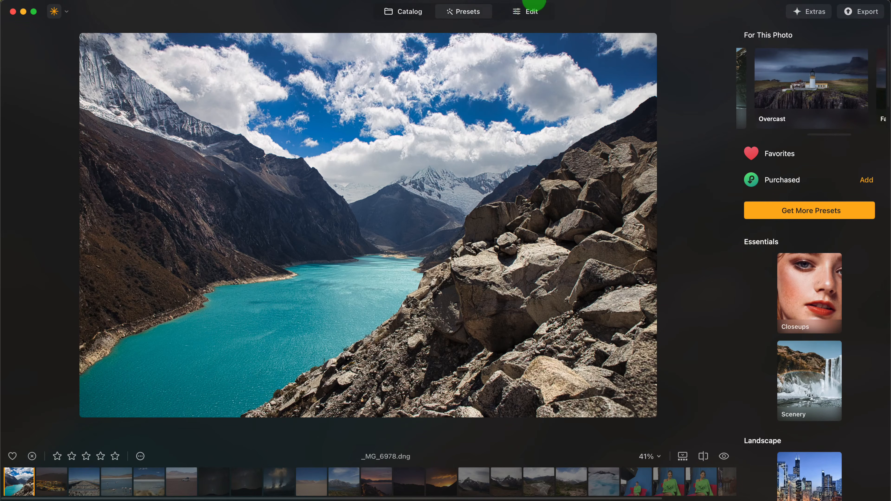
left_click(526, 12)
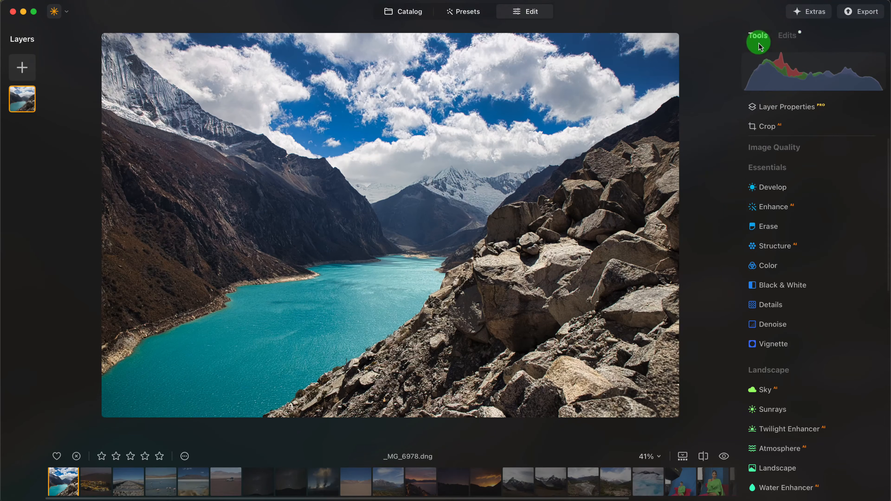
left_click(788, 37)
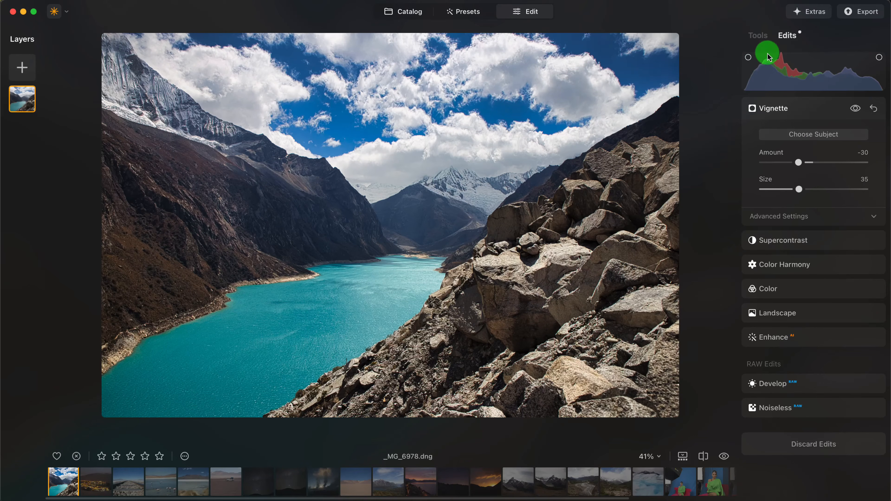
left_click(758, 37)
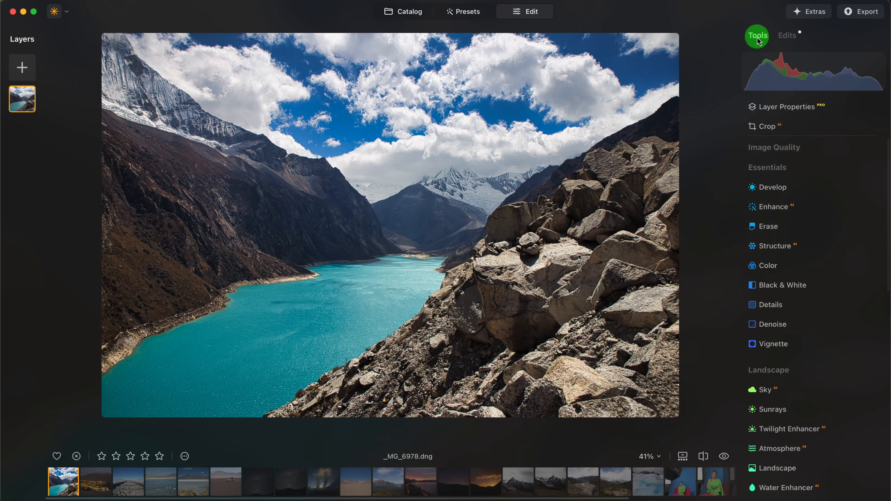
Step: Try Magic Light at intensity 29 with a brush size of 57, adding a light source in the clouds above the valley
scroll(816, 209, "down", 5)
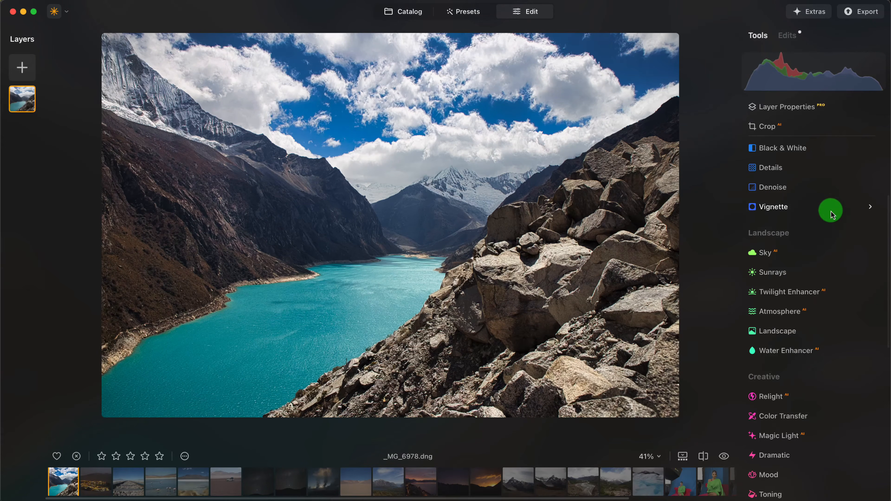
scroll(833, 276, "down", 4)
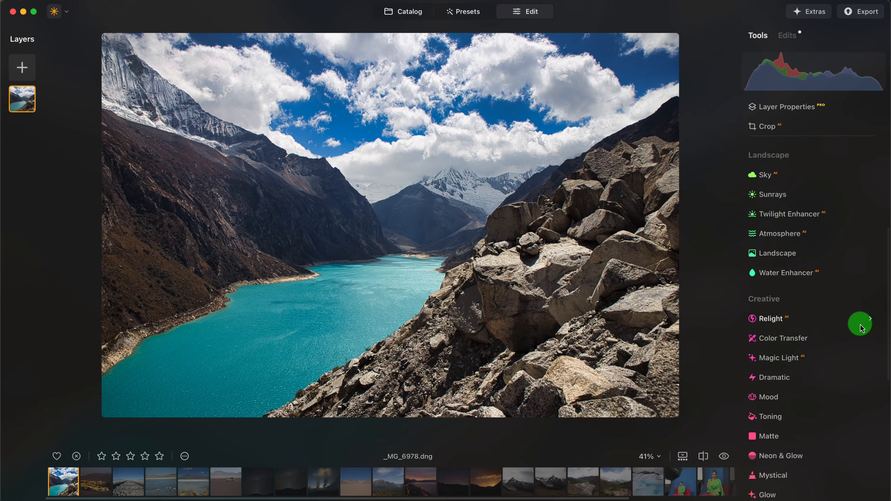
left_click(852, 341)
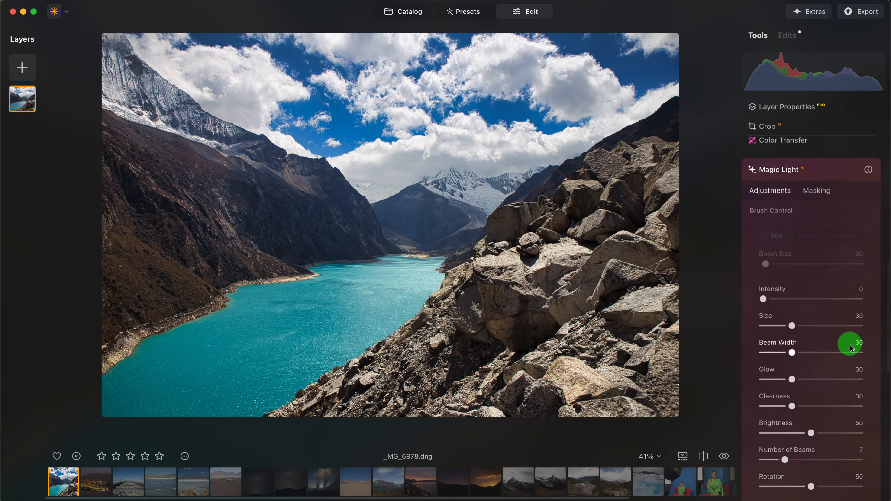
left_click_drag(772, 277, 798, 283)
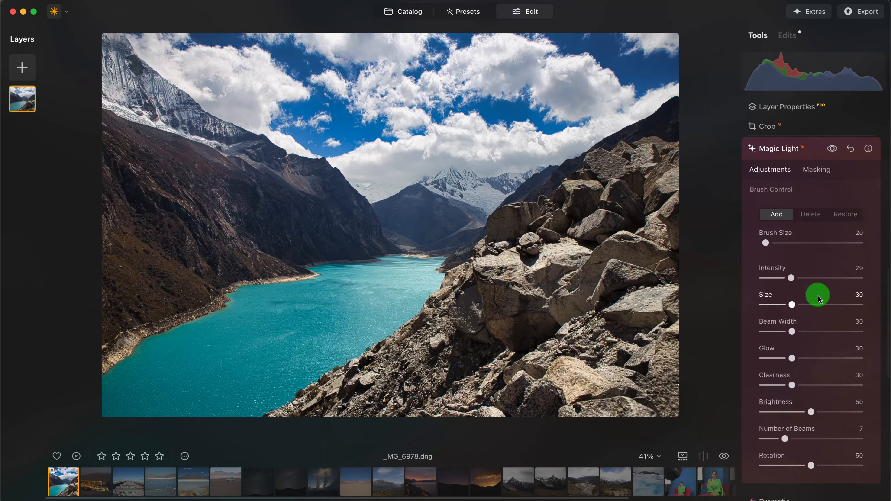
left_click(766, 243)
left_click_drag(768, 243, 776, 244)
left_click(335, 139)
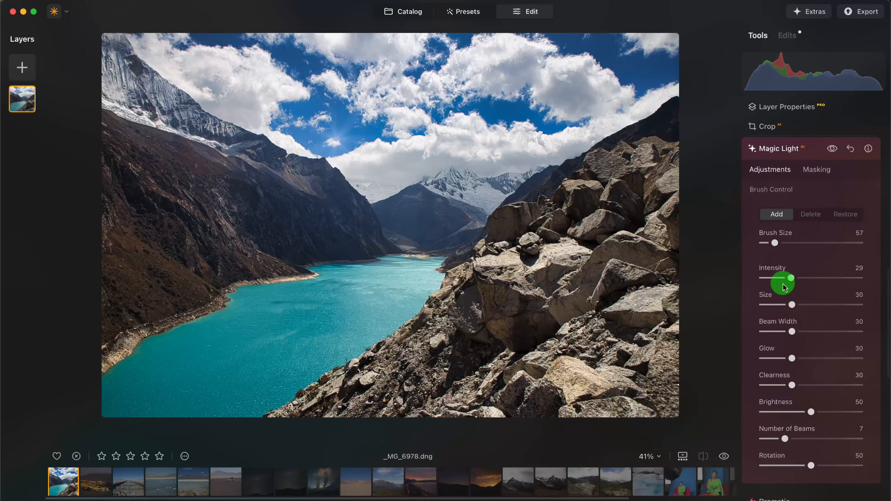
Step: Try a Magic Light intensity of 79 and reset all Magic Light adjustments
left_click_drag(785, 288, 839, 285)
left_click(377, 141)
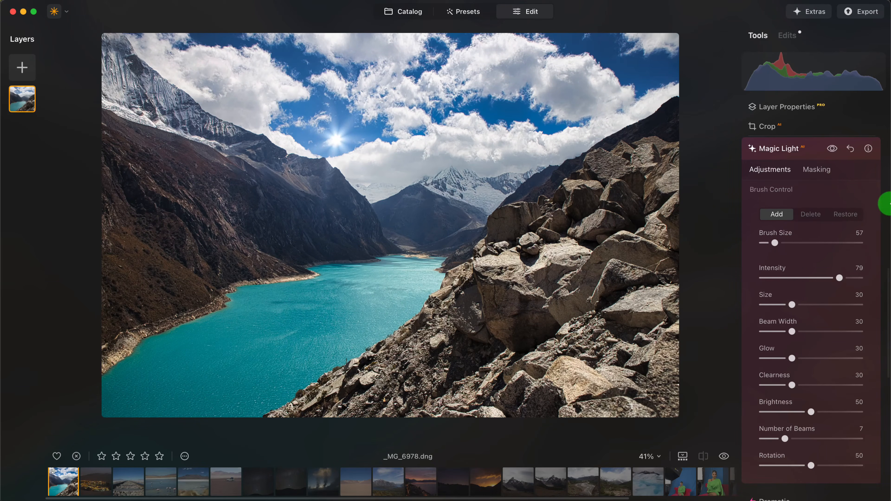
left_click(853, 153)
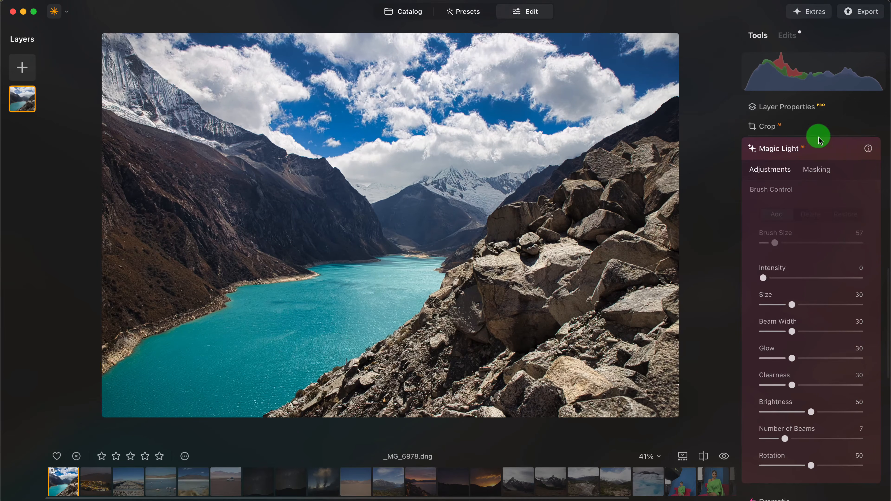
left_click(836, 151)
Step: In Color Harmony, try a brilliance of 64, reset it to 0 and set the warmth to 54
scroll(839, 294, "down", 3)
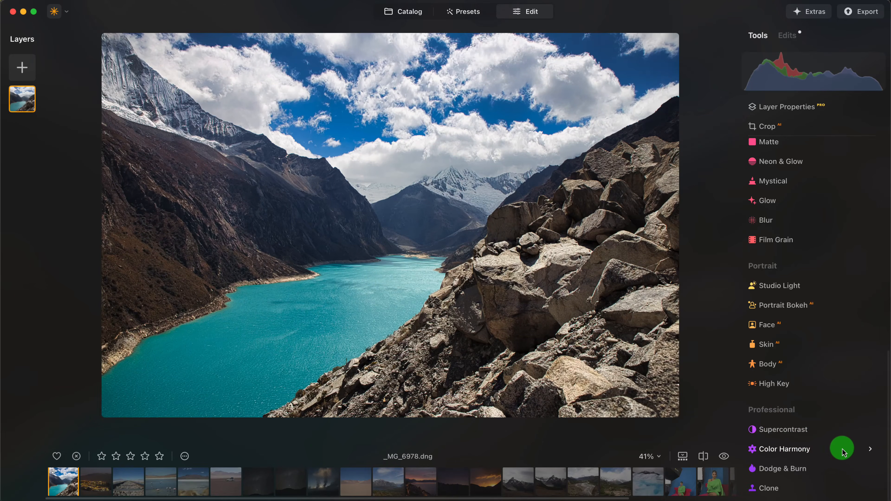
left_click(868, 450)
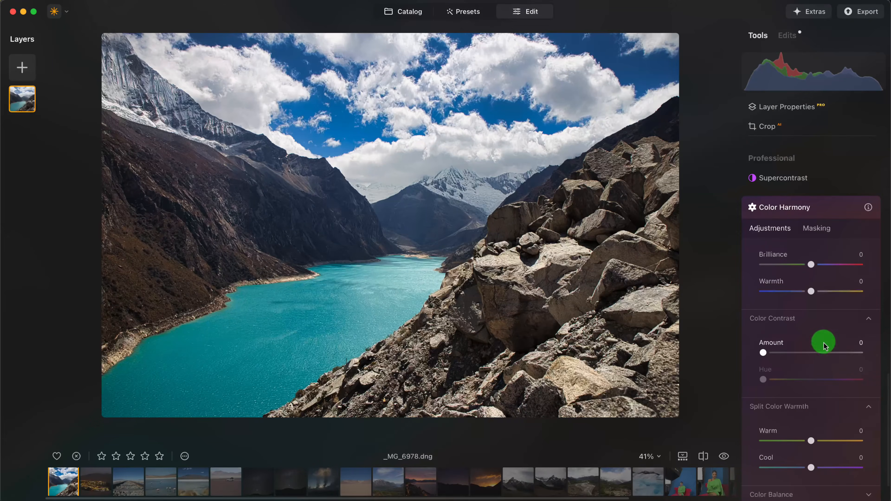
left_click_drag(811, 264, 843, 267)
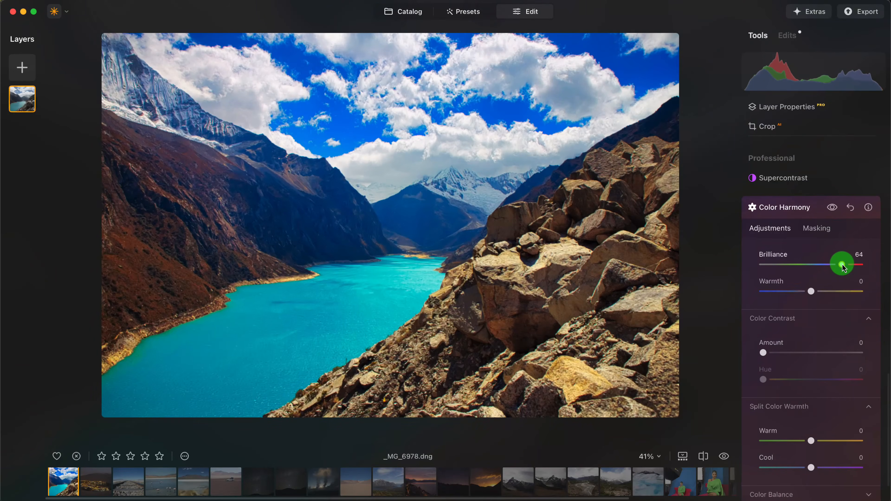
double_click(842, 265)
left_click_drag(811, 291, 827, 334)
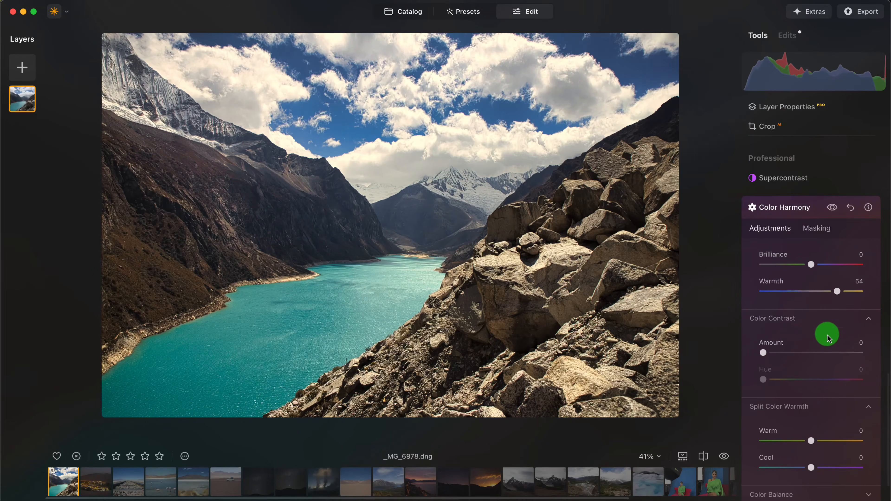
Step: Set the Color Harmony color balance for the highlights to Cyan-Red 10 and Magenta-Green -17
scroll(828, 334, "down", 3)
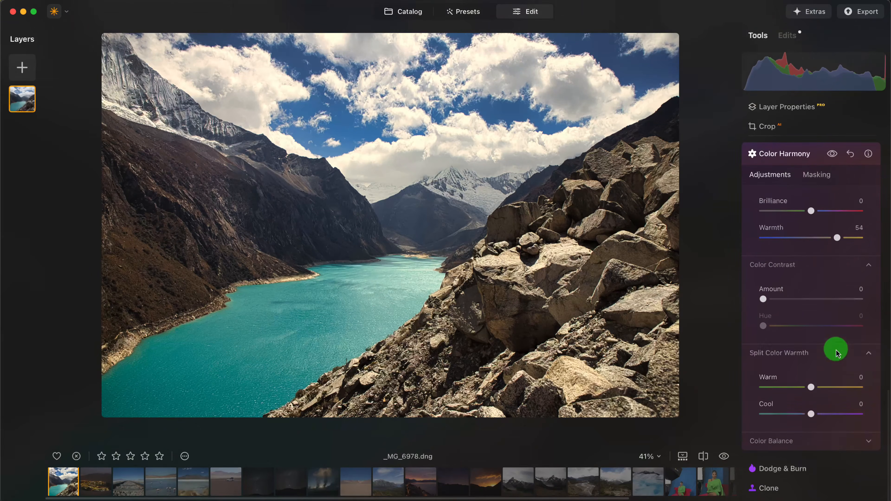
left_click(794, 441)
scroll(838, 352, "down", 6)
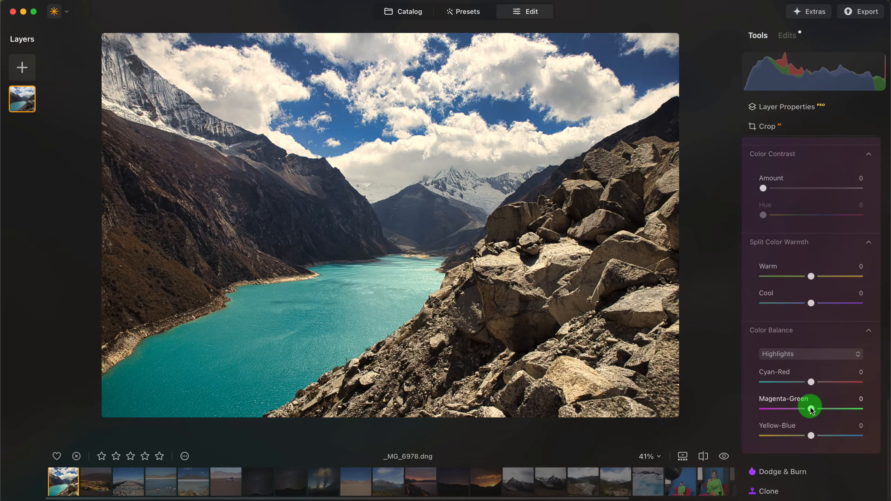
left_click_drag(812, 409, 830, 379)
left_click(813, 383)
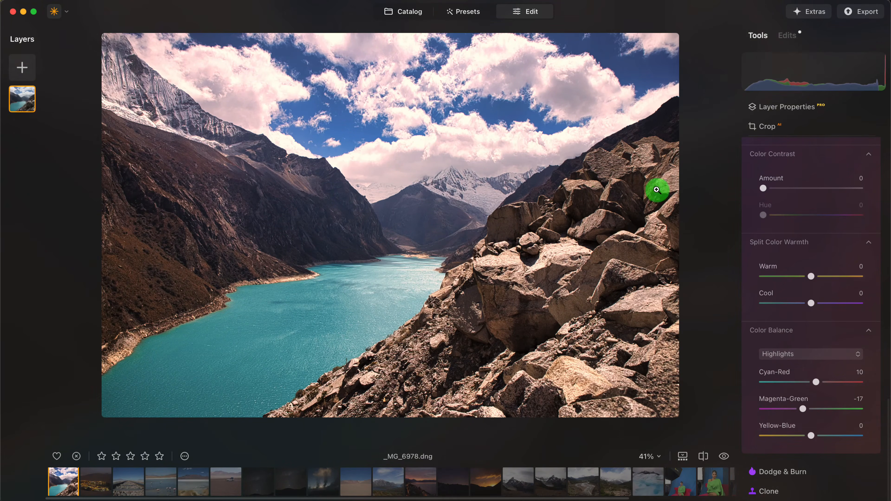
scroll(813, 238, "up", 5)
scroll(813, 237, "up", 5)
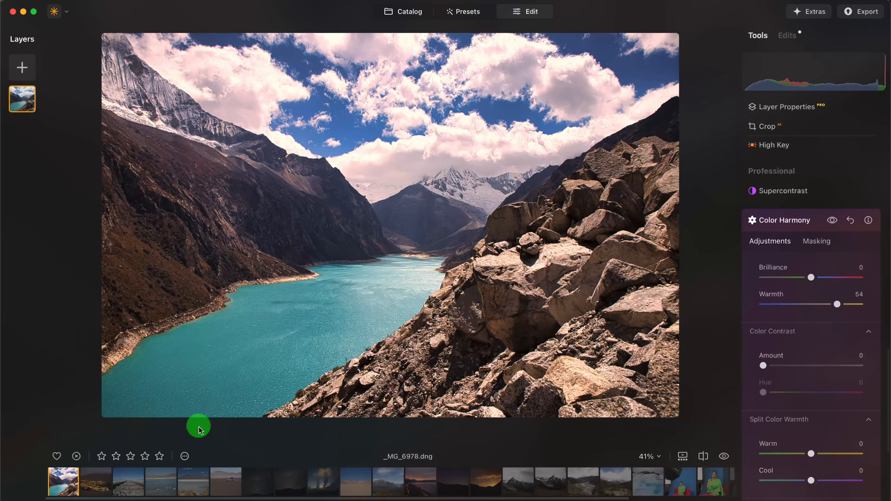
Step: Save the lake photo's current adjustments as a custom preset named My Preset 1
left_click(185, 457)
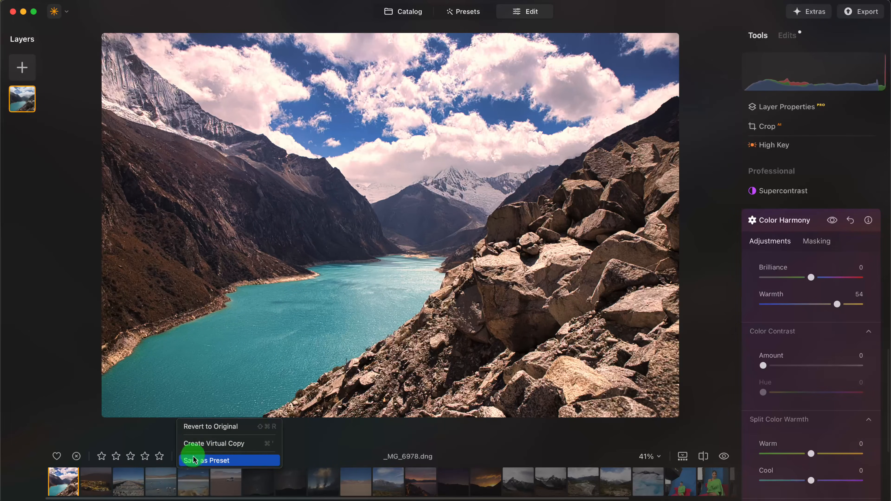
left_click(220, 461)
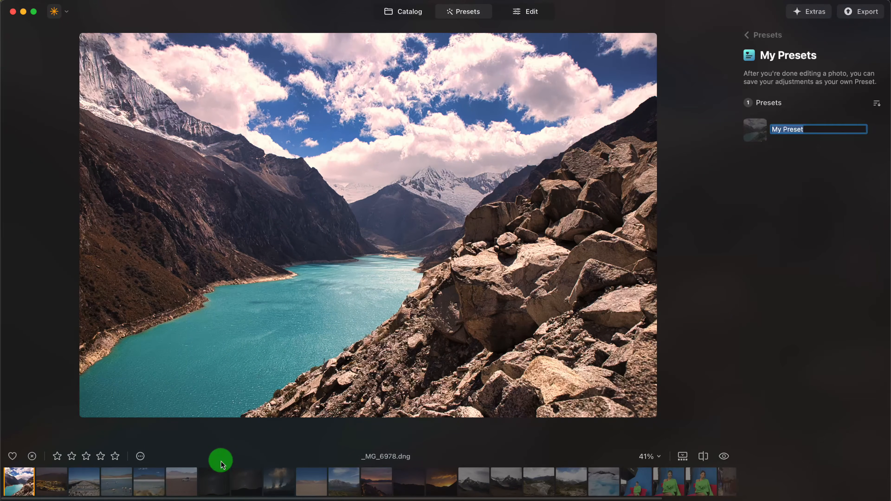
left_click(817, 128)
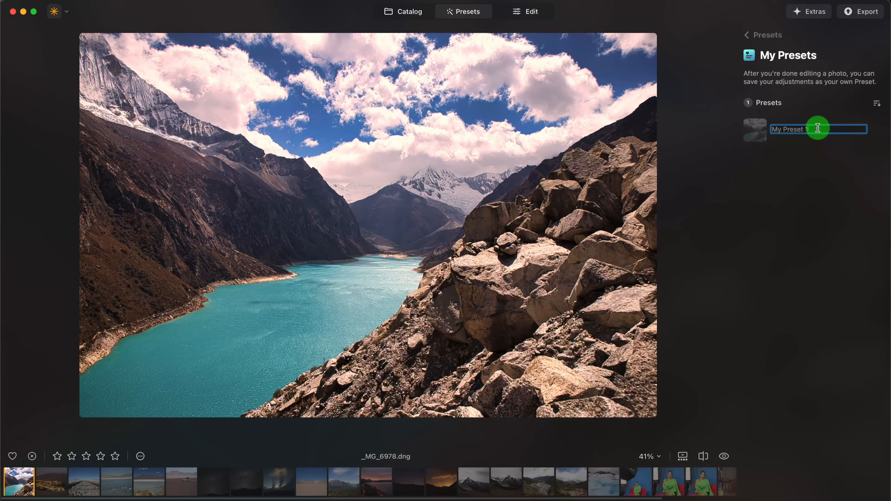
key("Return")
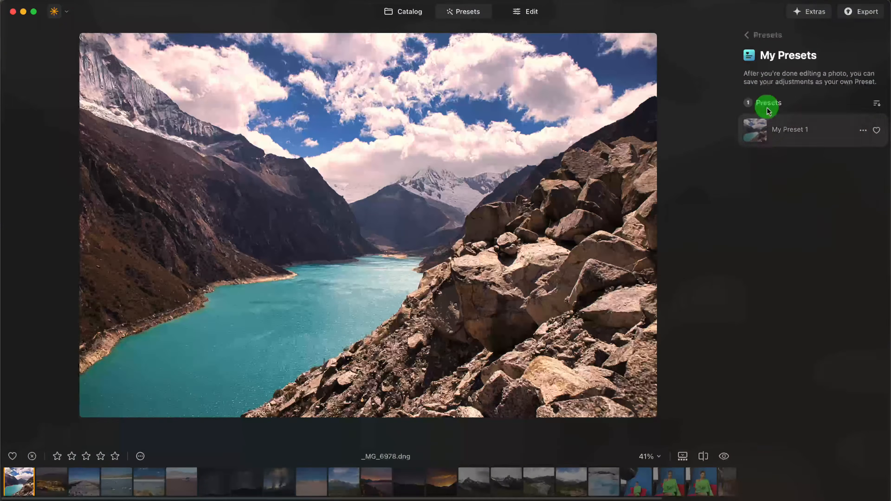
Step: Check the custom preset in the My Presets collection and return to the preset overview
left_click(750, 36)
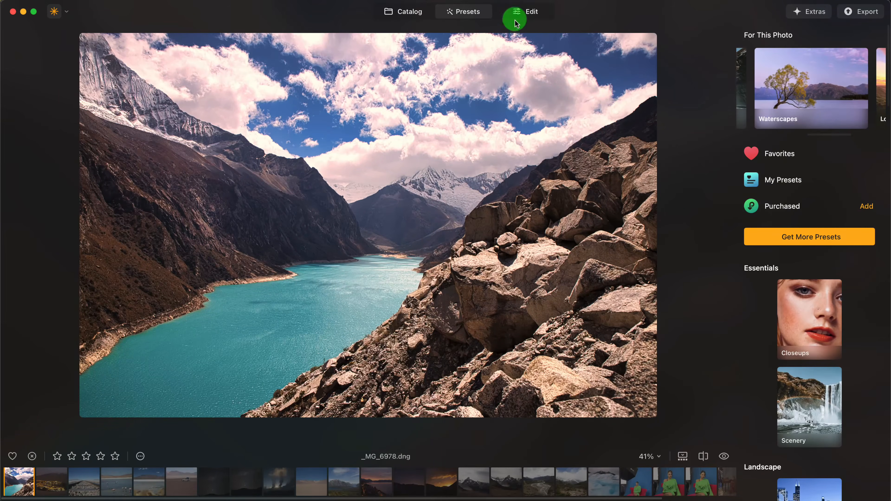
left_click(796, 181)
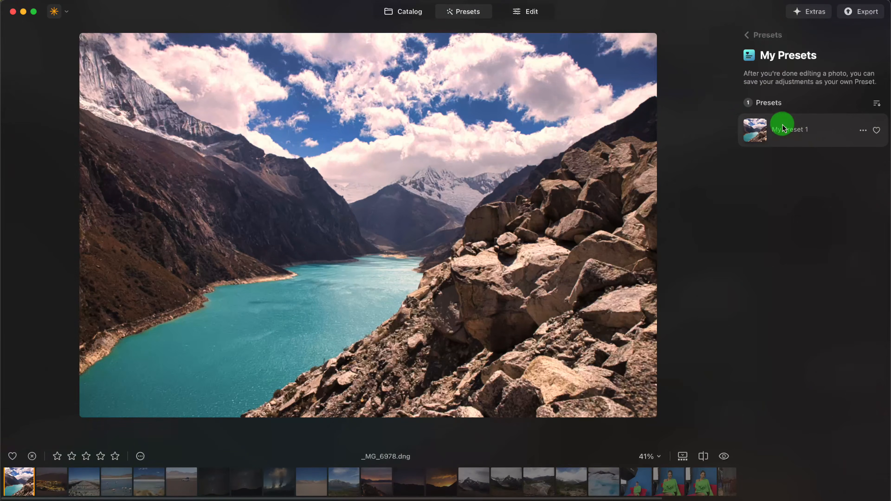
left_click(747, 37)
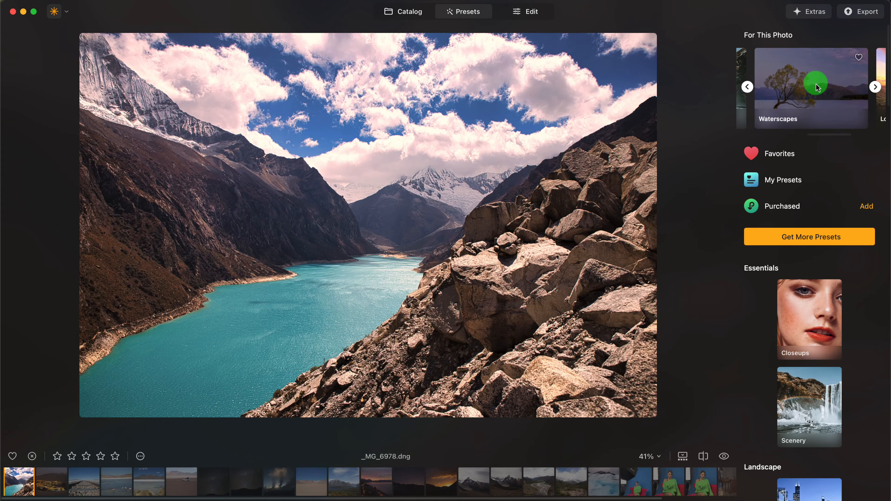
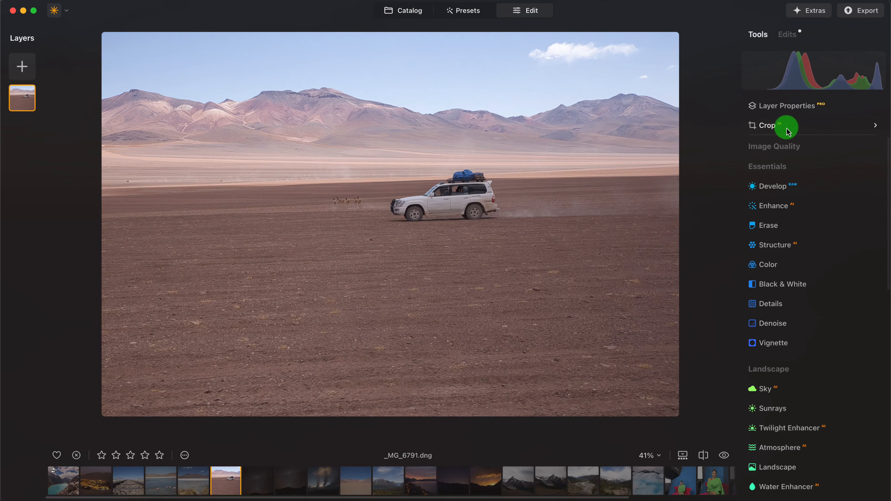
Step: Crop the desert car photo with the AI composition and automatic horizon alignment, and fine-tune its rotation by hand
left_click(802, 126)
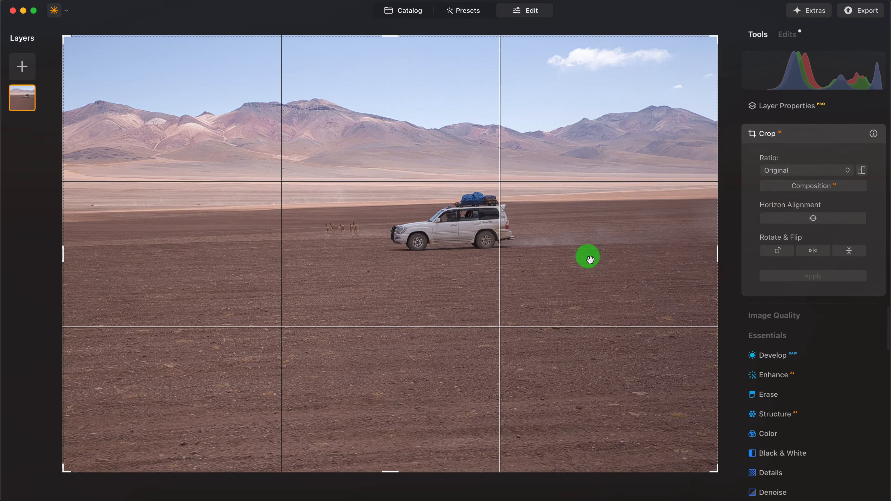
left_click(814, 190)
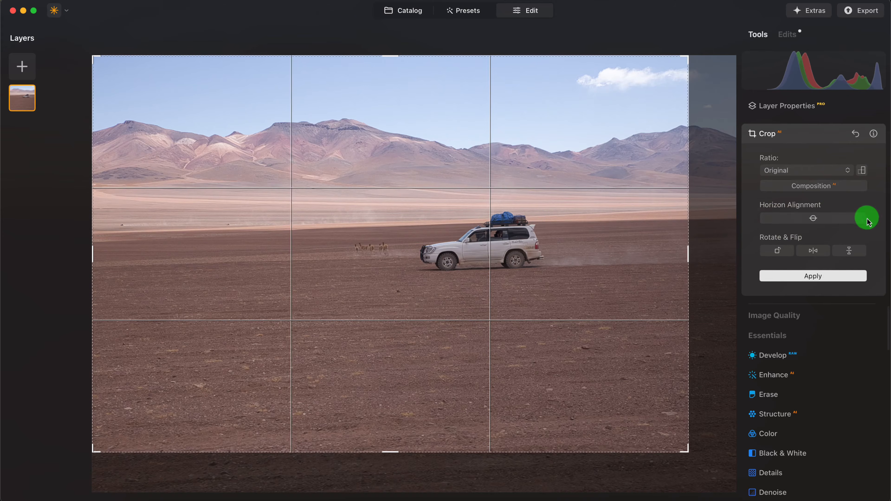
left_click(814, 219)
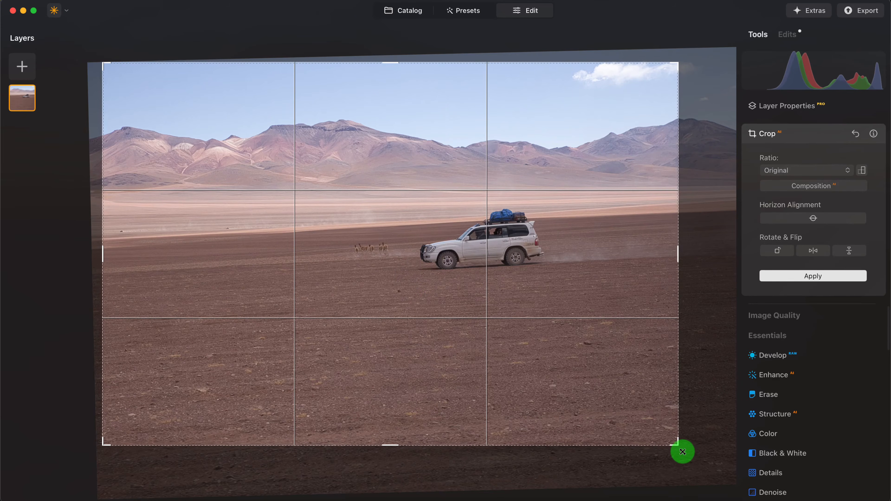
mouse_move(685, 456)
left_mouse_down()
mouse_move(691, 445)
mouse_move(678, 464)
mouse_move(659, 468)
mouse_move(673, 467)
left_mouse_up()
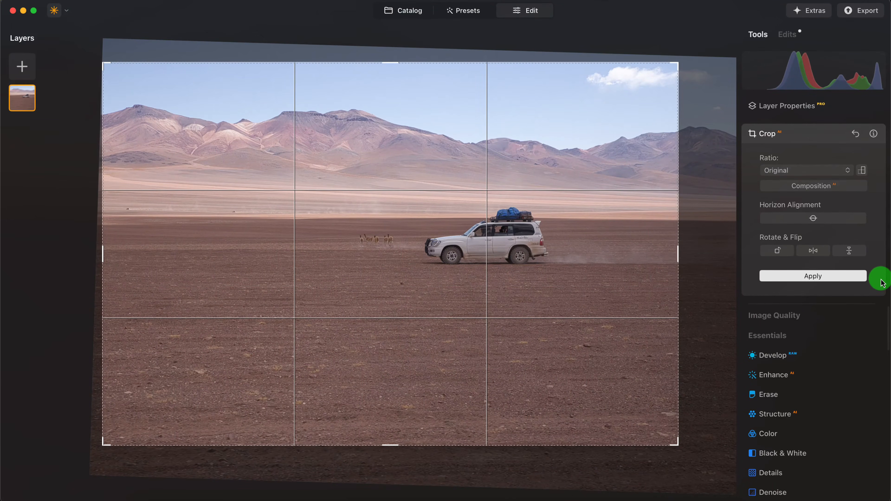
Step: Set the crop ratio to 16:9 and shrink and reposition the frame around the car
left_click(774, 171)
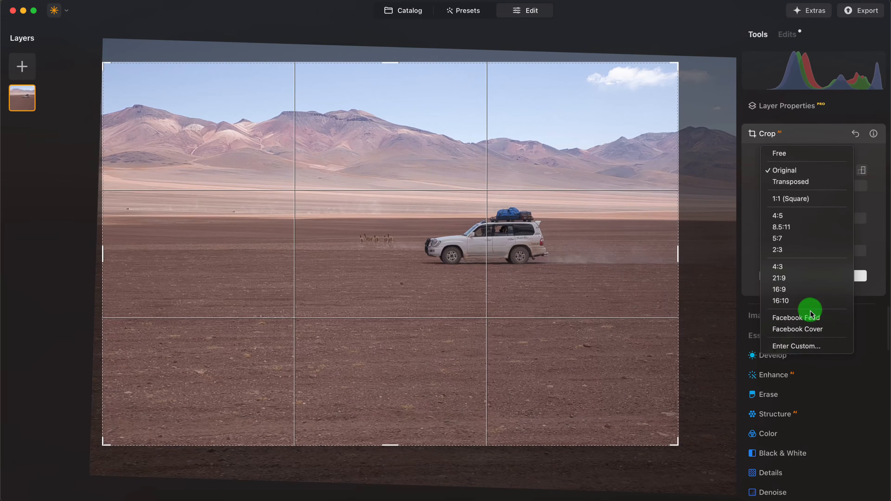
left_click(792, 291)
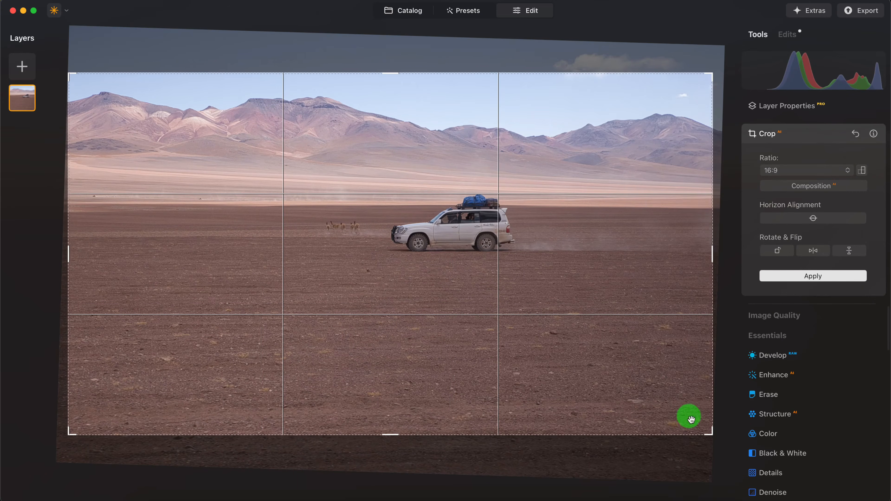
left_click_drag(712, 434, 629, 386)
left_click_drag(444, 253, 408, 257)
mouse_move(666, 409)
left_mouse_down()
mouse_move(583, 358)
mouse_move(671, 398)
left_mouse_up()
left_click_drag(393, 404, 392, 378)
mouse_move(638, 390)
left_mouse_down()
mouse_move(638, 398)
mouse_move(601, 368)
mouse_move(644, 390)
left_mouse_up()
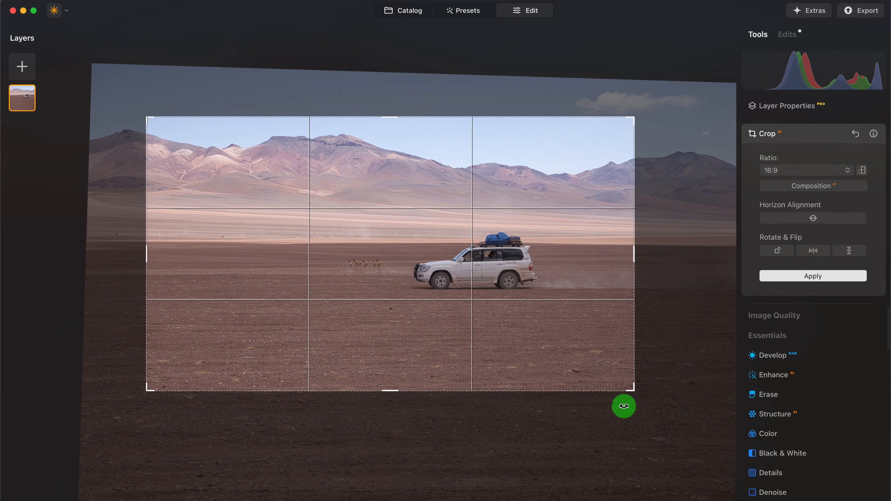
Step: Try the 16:9 crop in portrait orientation with the car centred, and resize the frame back to landscape
left_click(863, 172)
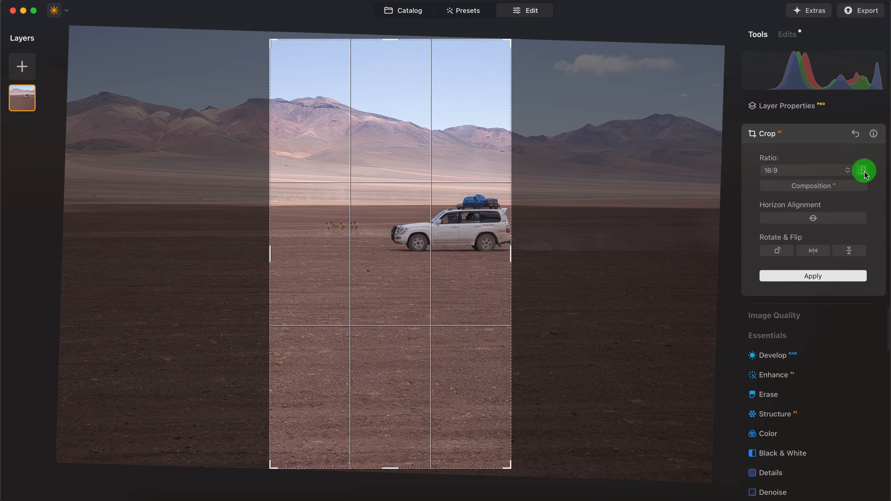
left_click_drag(431, 250, 366, 249)
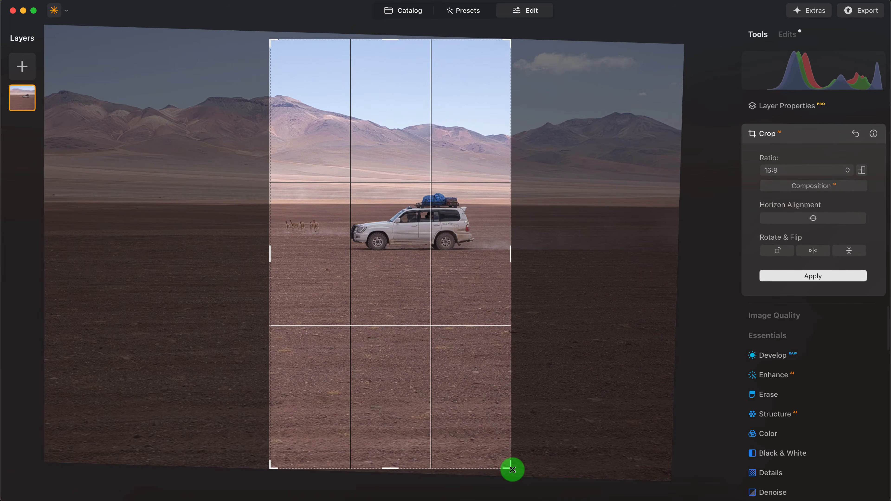
left_click_drag(512, 469, 720, 374)
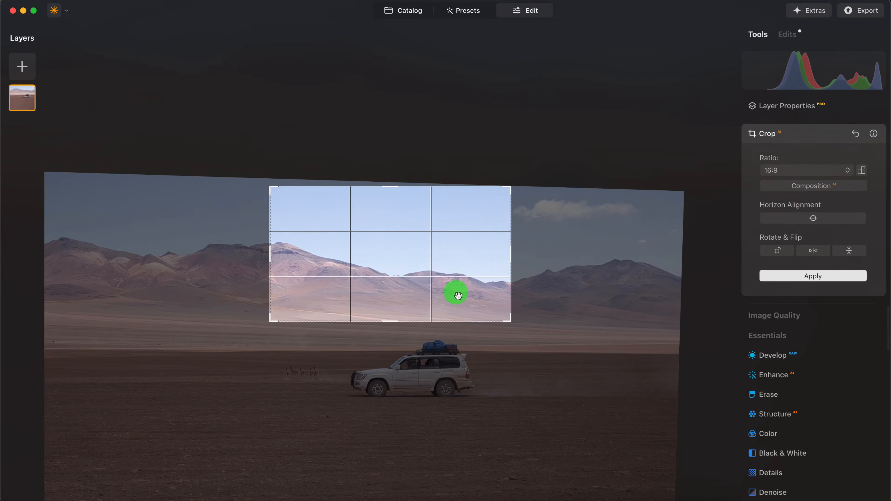
Step: Reposition and enlarge the landscape crop so the car sits near the lower-right thirds intersection, and apply the crop
left_click_drag(458, 295, 463, 187)
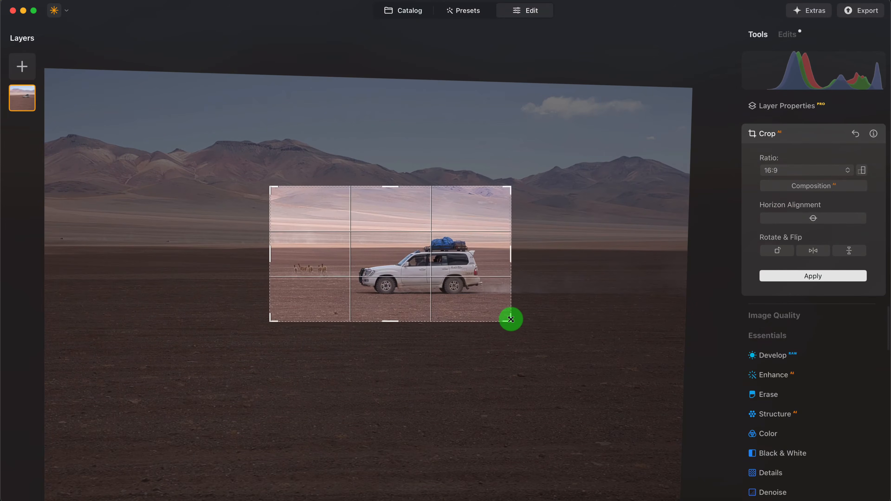
left_click_drag(511, 319, 618, 383)
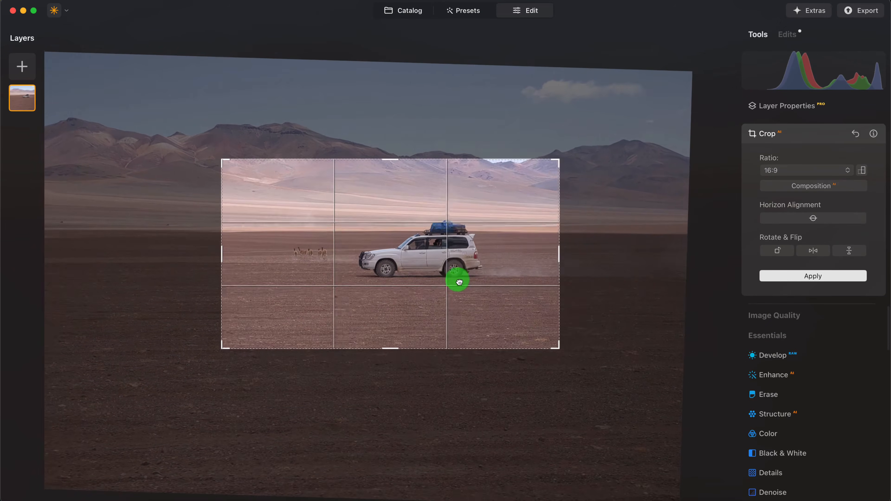
left_click_drag(459, 283, 466, 306)
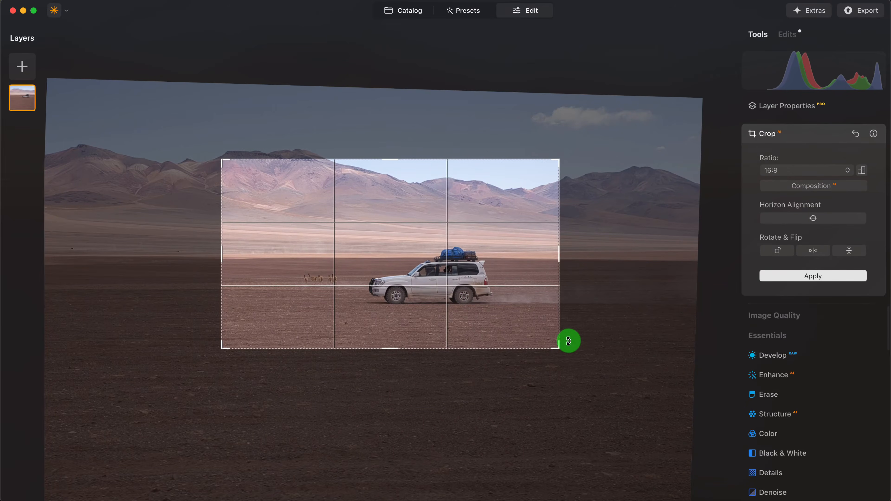
left_click_drag(569, 341, 602, 381)
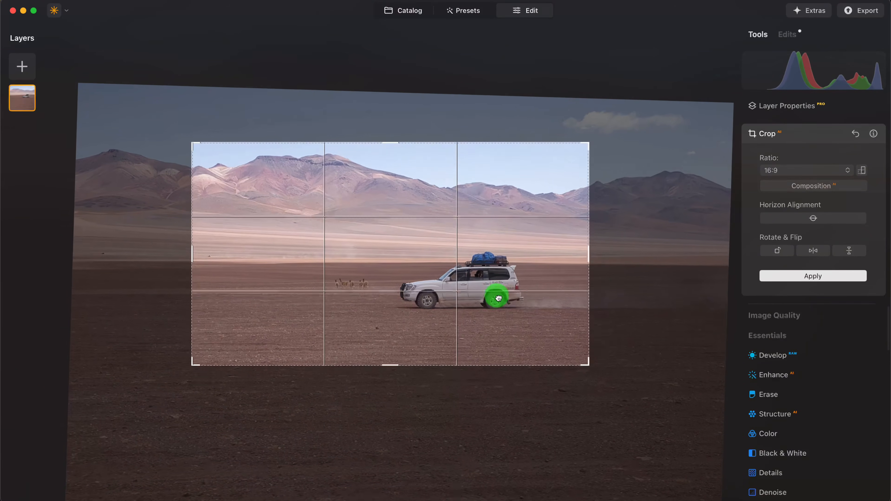
left_click_drag(499, 298, 494, 298)
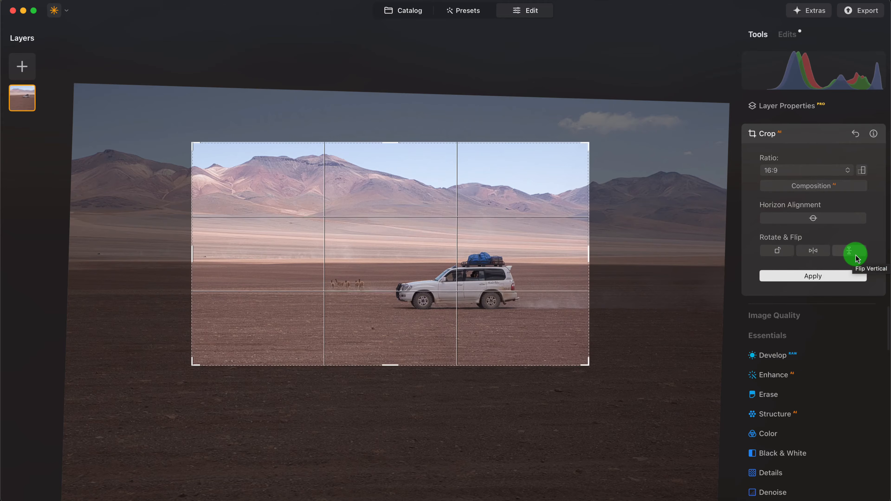
left_click_drag(496, 285, 493, 288)
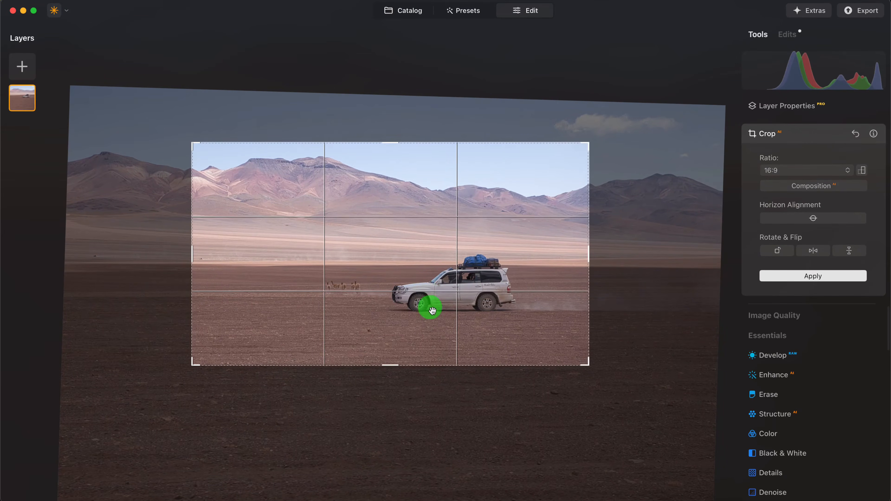
left_click(776, 280)
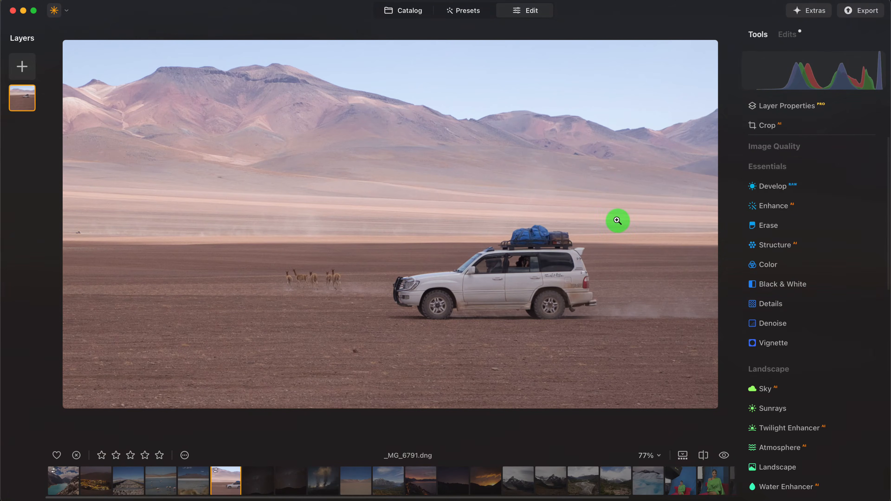
Step: Revert the desert car photo to its original state
left_click(185, 456)
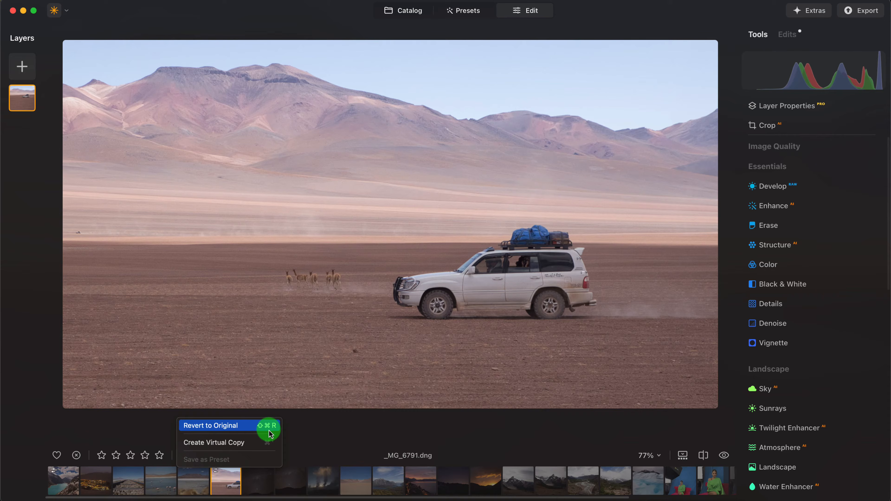
left_click(362, 428)
key("shift+super+r")
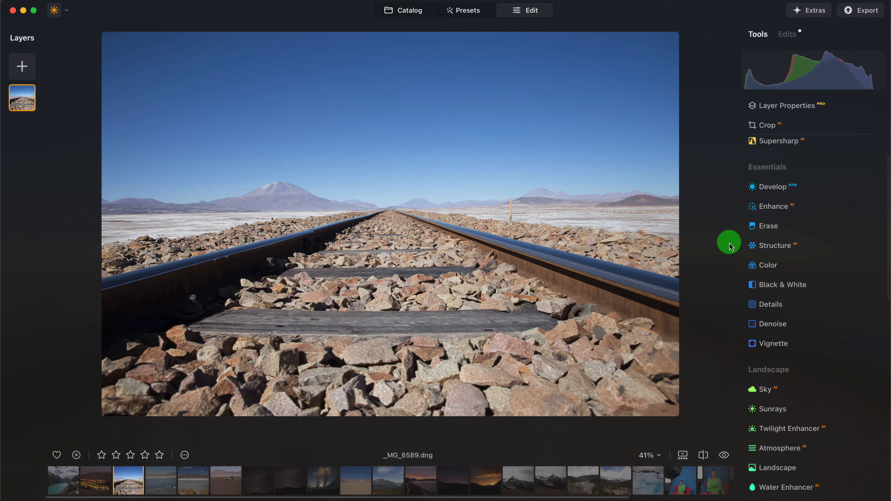
Step: Enable Auto Distortion Corrections in the Optics settings of the Develop tool for the railway photo
left_click(821, 188)
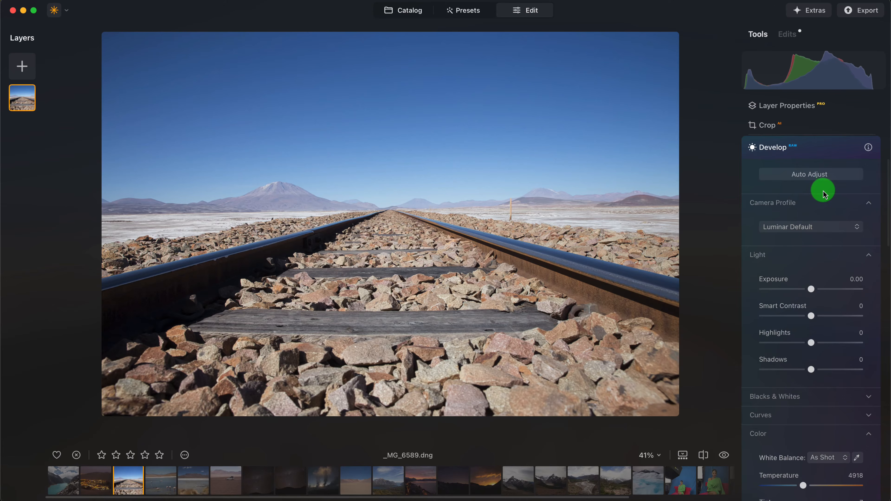
scroll(807, 225, "down", 4)
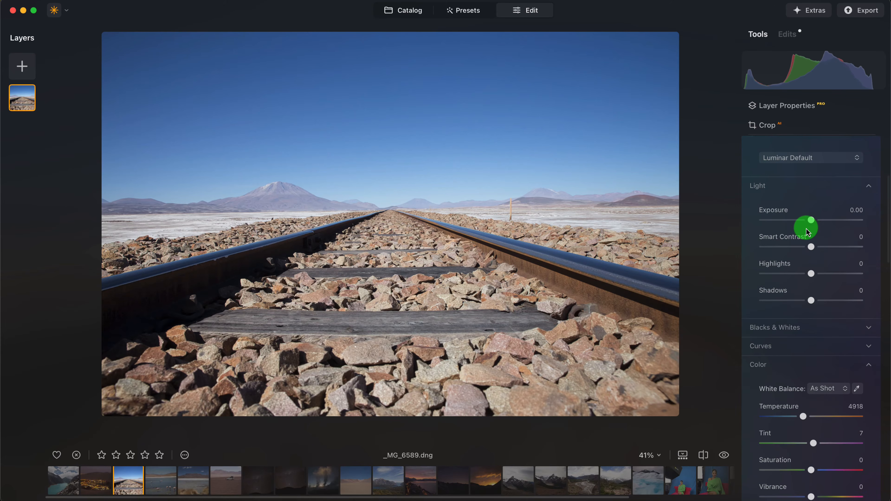
scroll(793, 203, "up", 5)
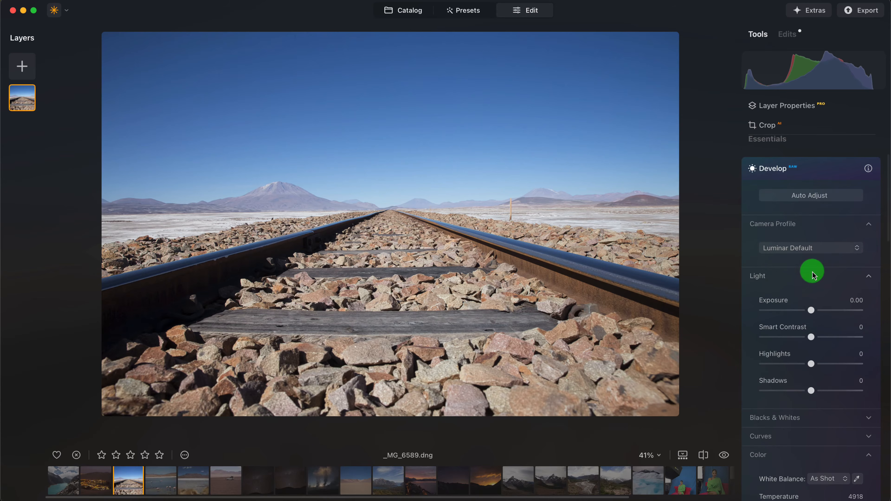
scroll(813, 271, "down", 13)
scroll(812, 271, "down", 6)
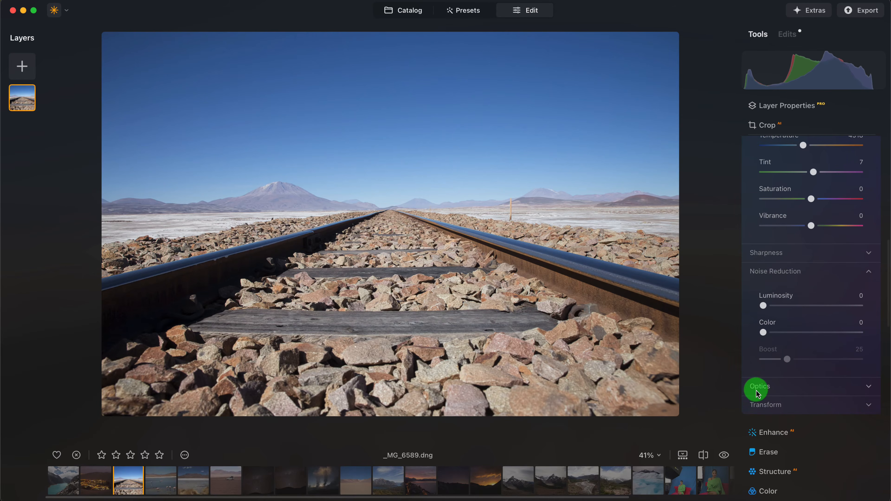
left_click(869, 388)
scroll(816, 357, "down", 5)
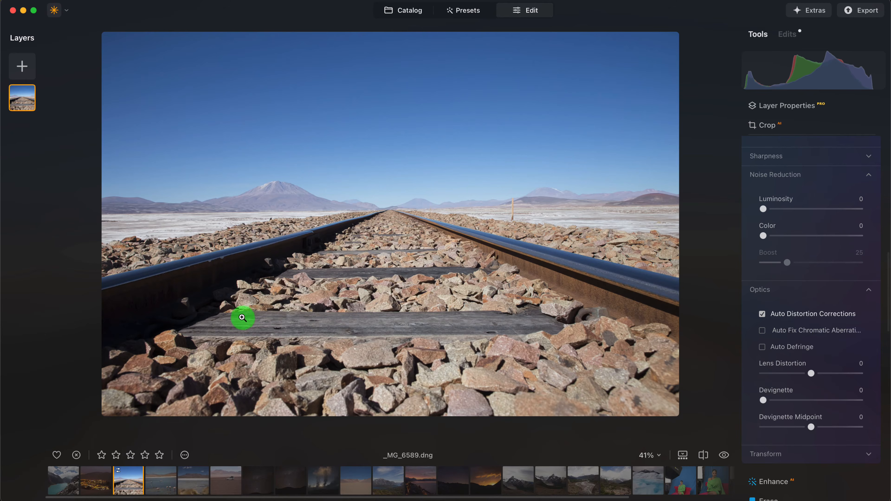
Step: Compare the railway photo before and after the distortion correction, and try the Devignette setting, leaving it at 0
left_click(704, 457)
left_click_drag(213, 234, 368, 233)
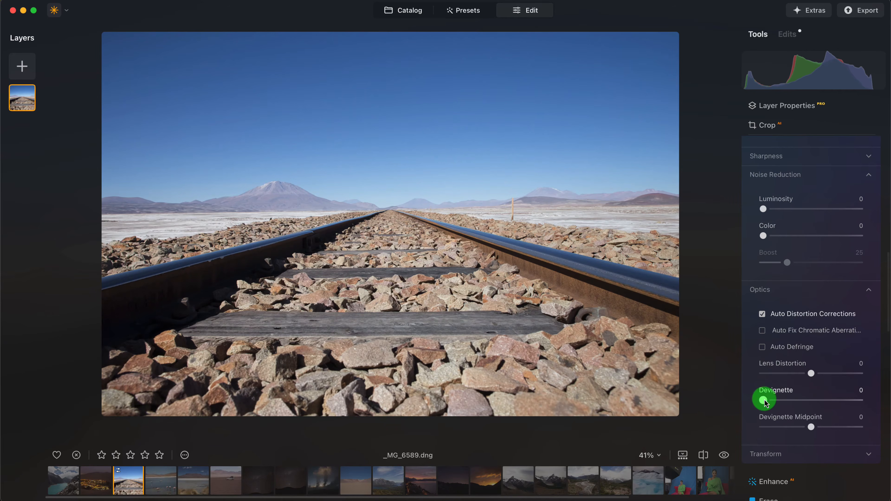
mouse_move(765, 403)
left_mouse_down()
mouse_move(812, 400)
mouse_move(761, 400)
left_mouse_up()
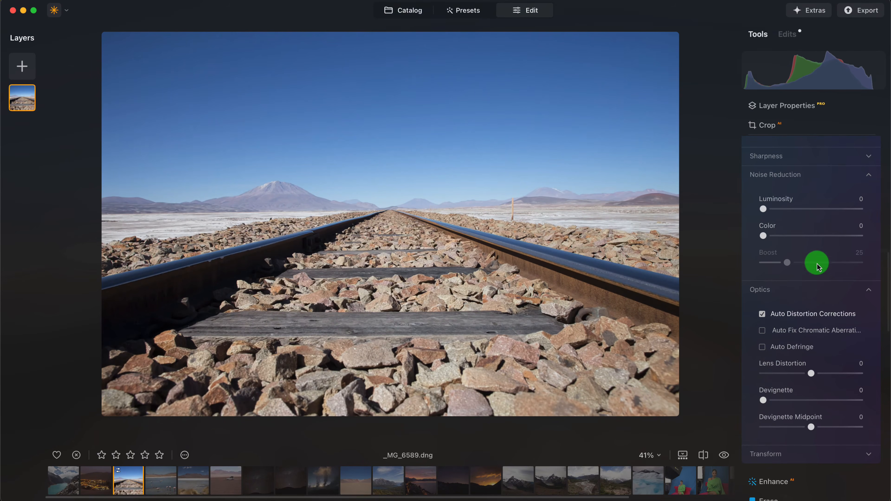
scroll(817, 261, "up", 3)
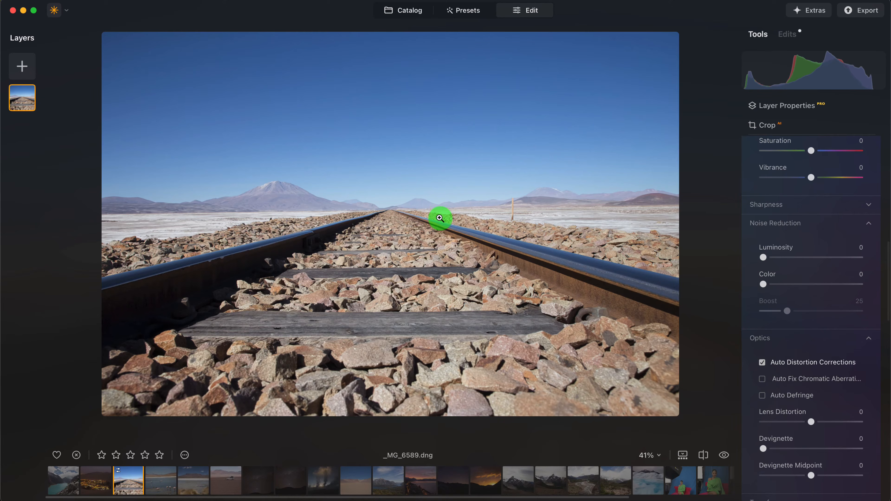
Step: Open the railway photo from the catalog, examine the distant tracks and mountain at high magnification, and compare before and after
left_click(408, 10)
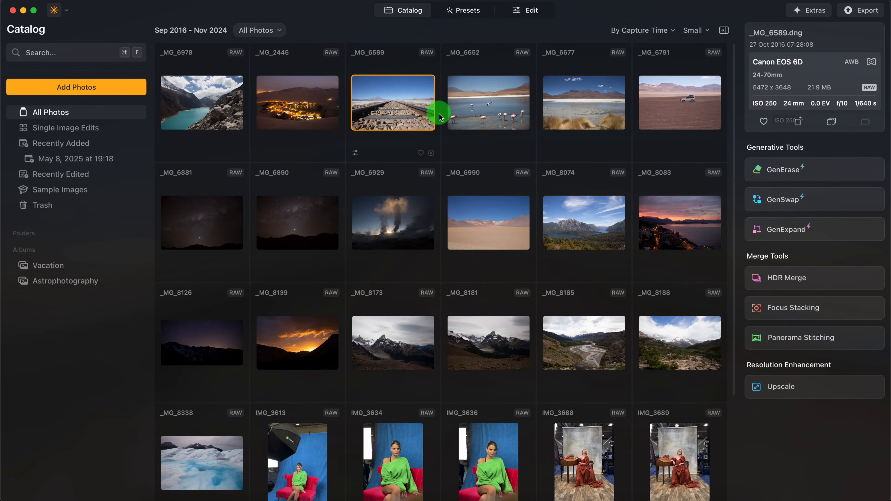
double_click(387, 107)
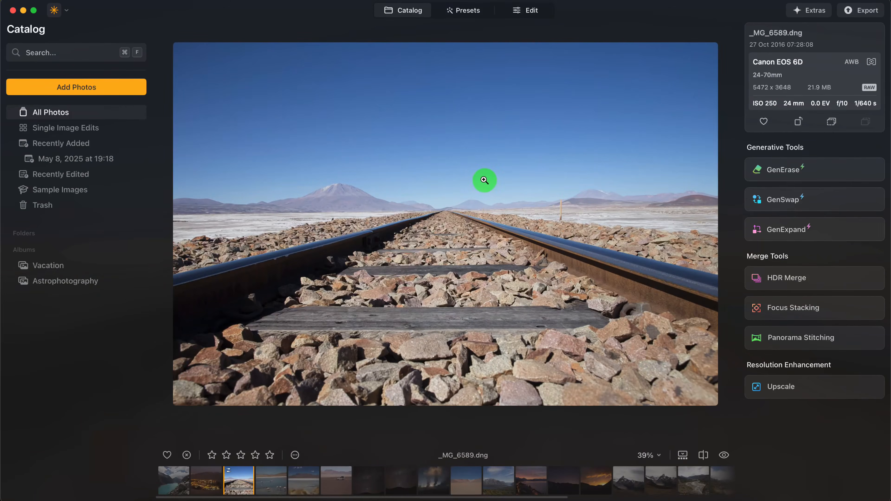
left_click(484, 179)
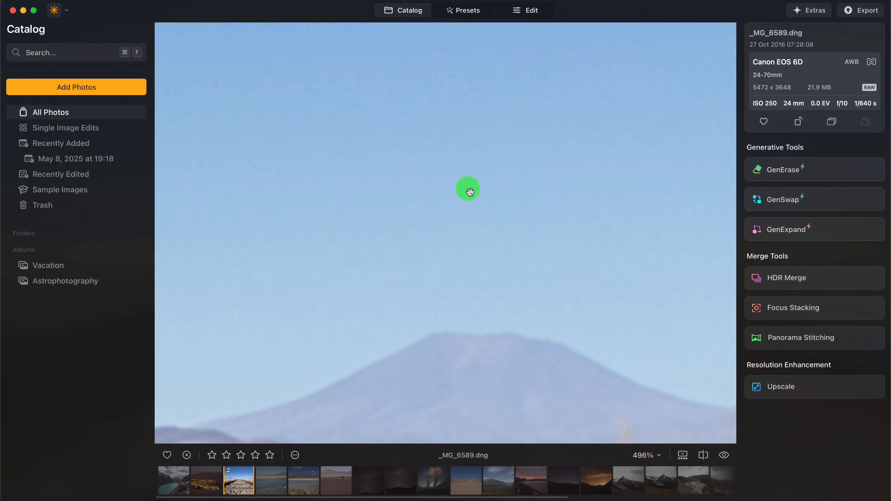
left_click_drag(449, 313, 556, 139)
scroll(556, 139, "up", 5)
left_click_drag(372, 246, 466, 184)
left_click_drag(395, 255, 443, 241)
scroll(442, 240, "down", 5)
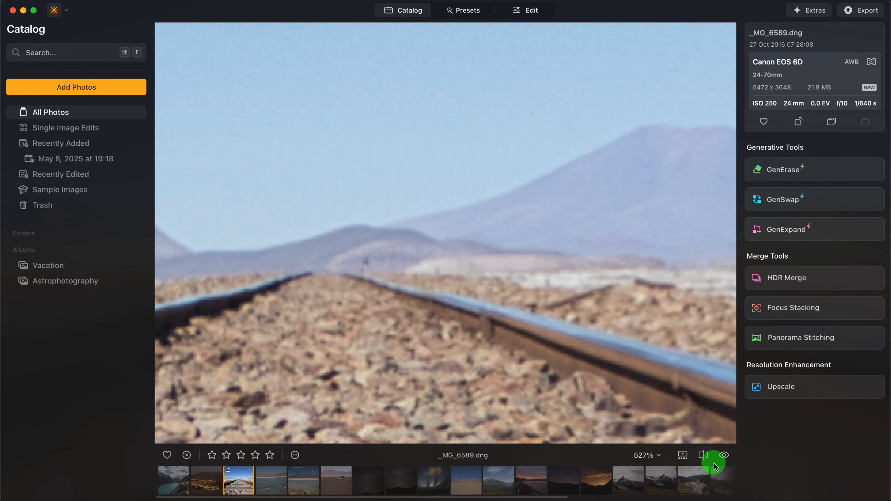
left_click(704, 455)
left_click_drag(437, 240, 387, 233)
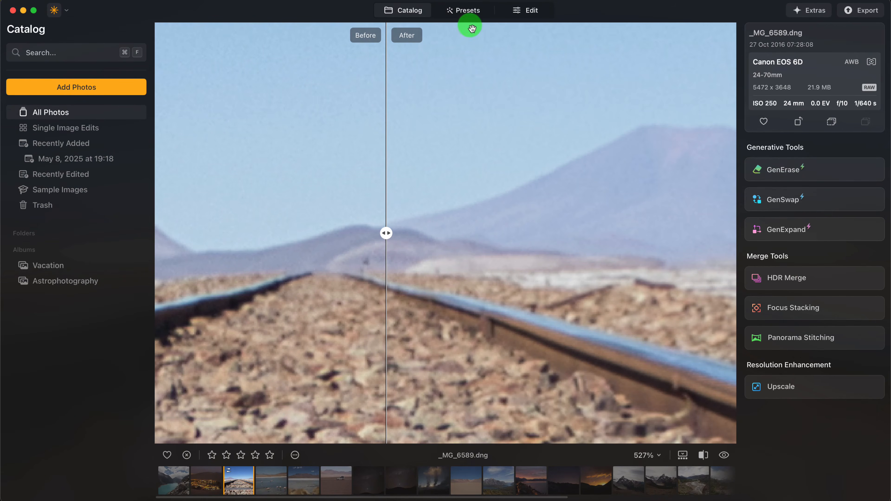
Step: Set the Noise Reduction Luminosity to 100 in the Develop tool for the railway photo
left_click(531, 10)
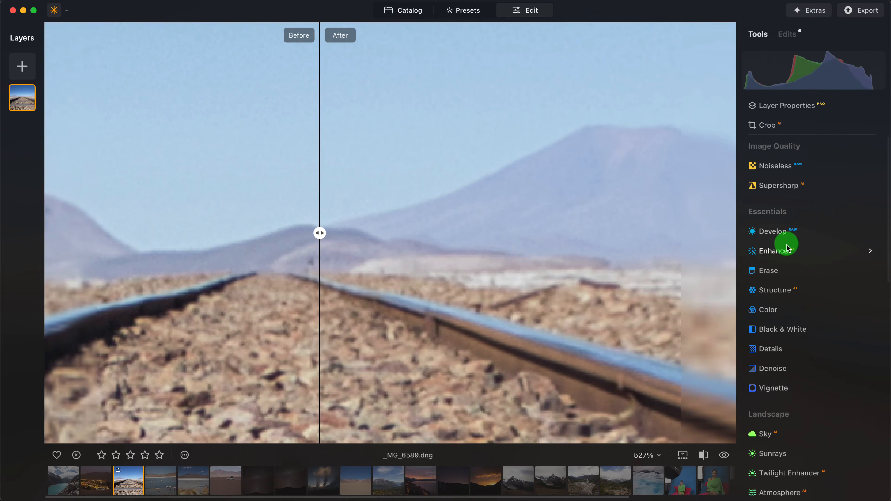
left_click(774, 231)
scroll(827, 251, "down", 10)
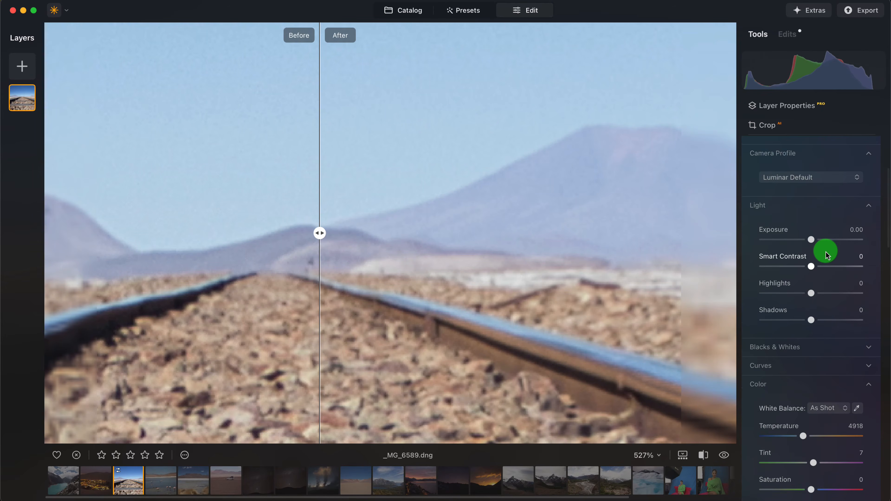
scroll(822, 248, "down", 3)
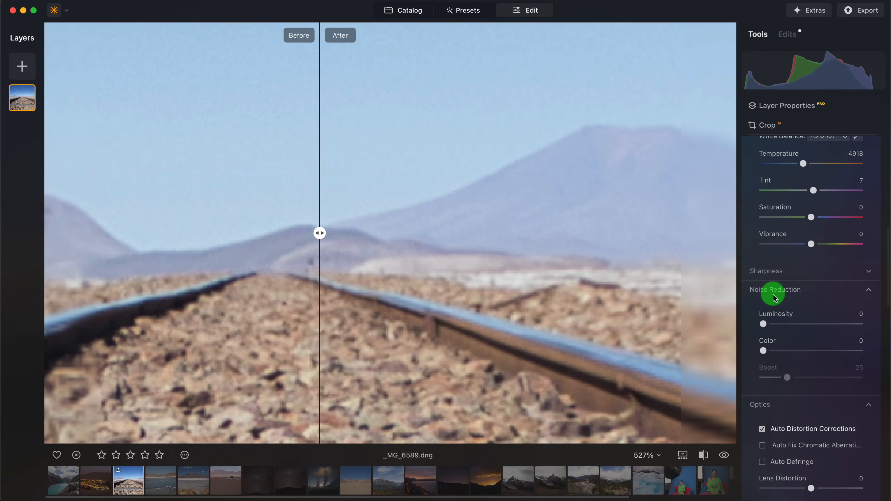
left_click_drag(586, 280, 546, 279)
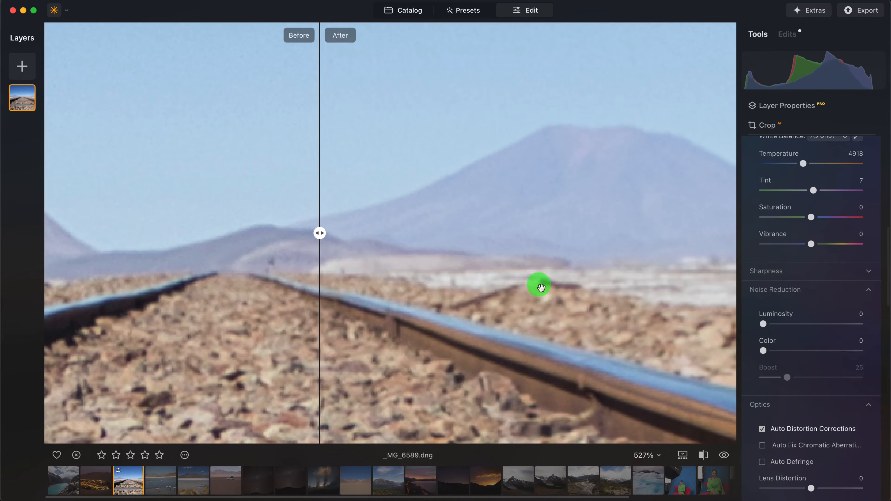
left_click_drag(764, 325, 858, 318)
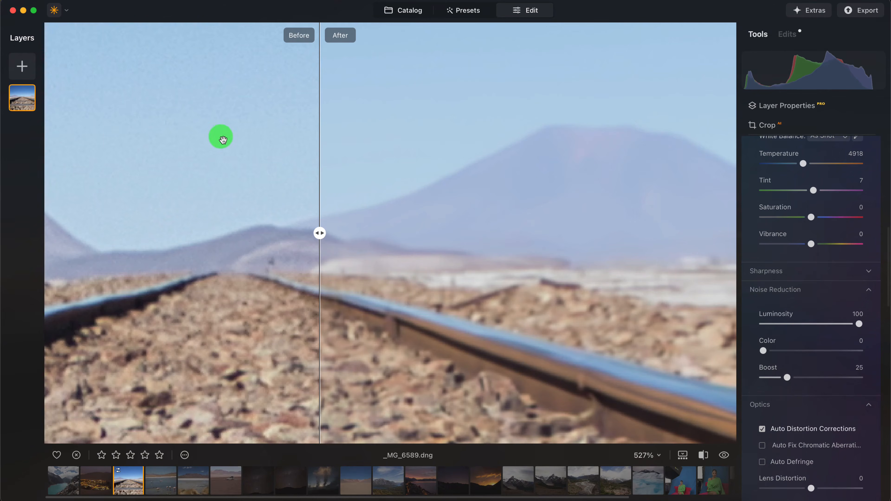
Step: Compare the noise in the sky and distant hills up close, set Luminosity to 40, and return to the whole photo without the comparison
scroll(205, 161, "up", 5)
scroll(211, 160, "up", 3)
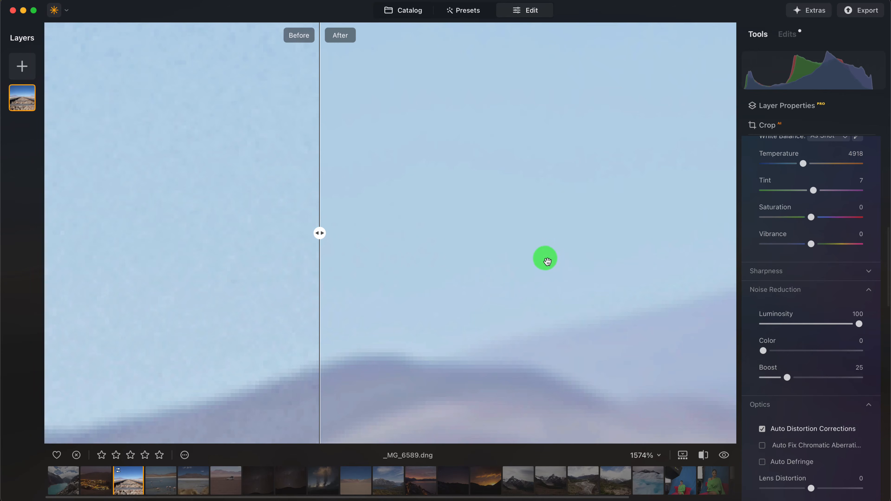
left_click_drag(482, 328, 516, 165)
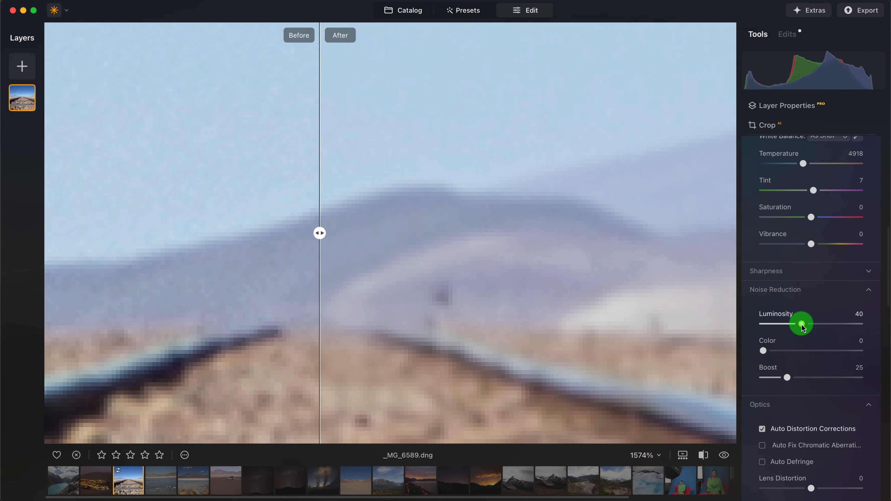
left_click_drag(424, 293, 468, 211)
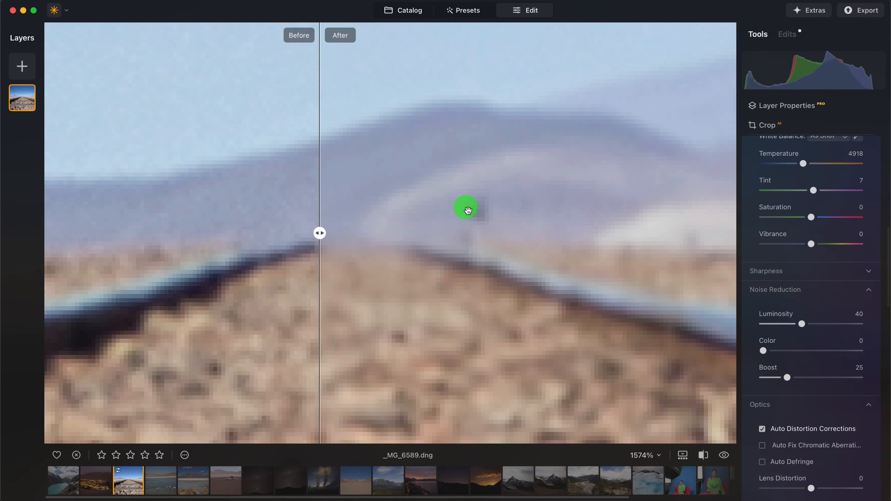
scroll(452, 264, "down", 10)
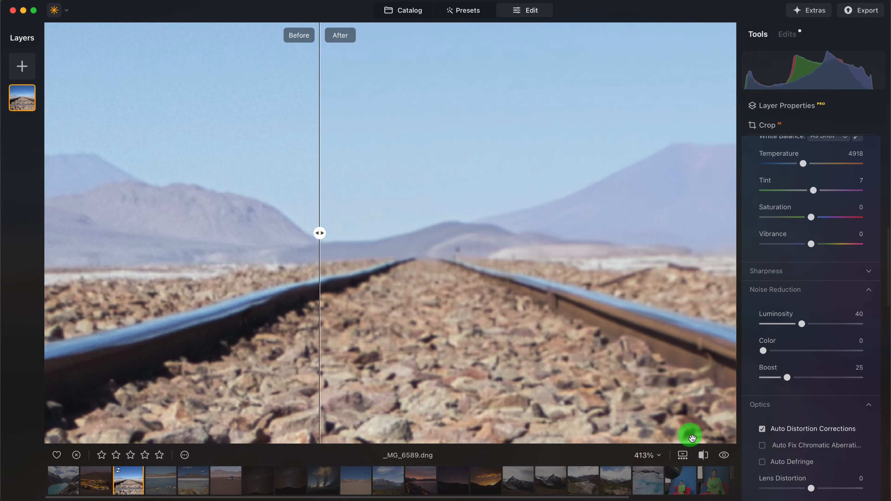
left_click(704, 455)
left_click(533, 267)
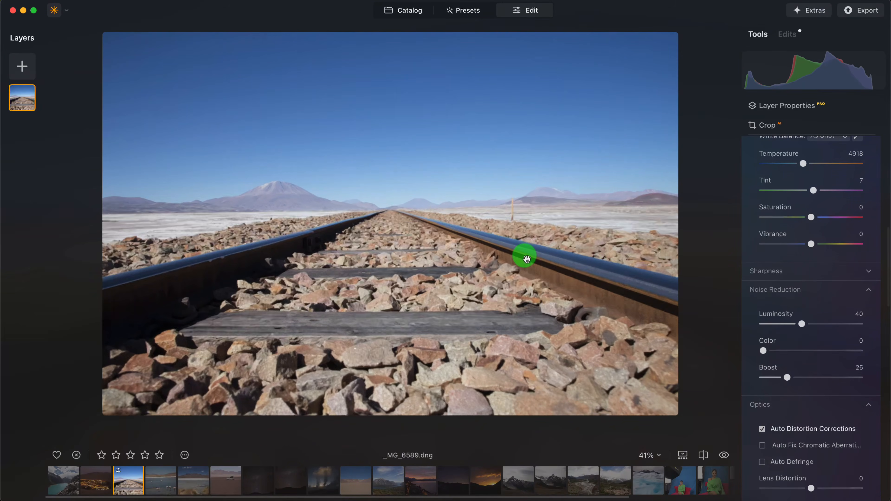
Step: Apply the Enhance tool to the railway photo with Accent at 68, and try Sky Enhancer, leaving it at 0
scroll(786, 242, "up", 5)
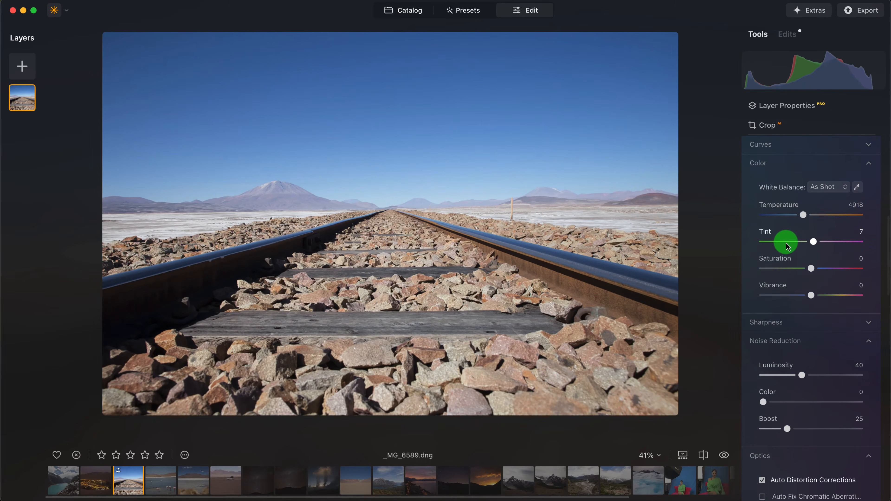
scroll(789, 237, "up", 5)
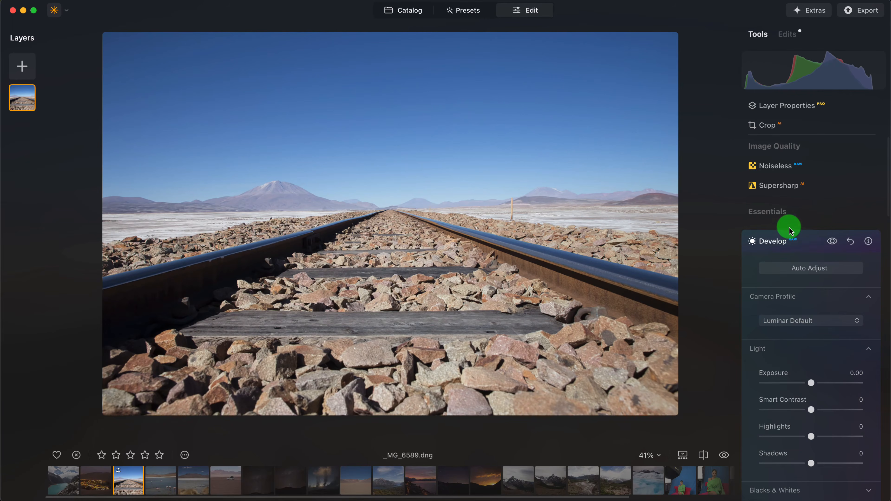
left_click(803, 240)
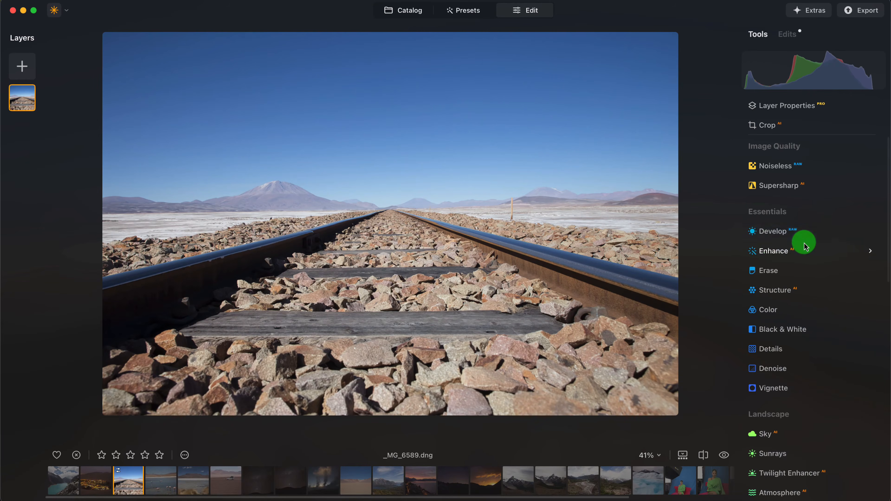
left_click(792, 259)
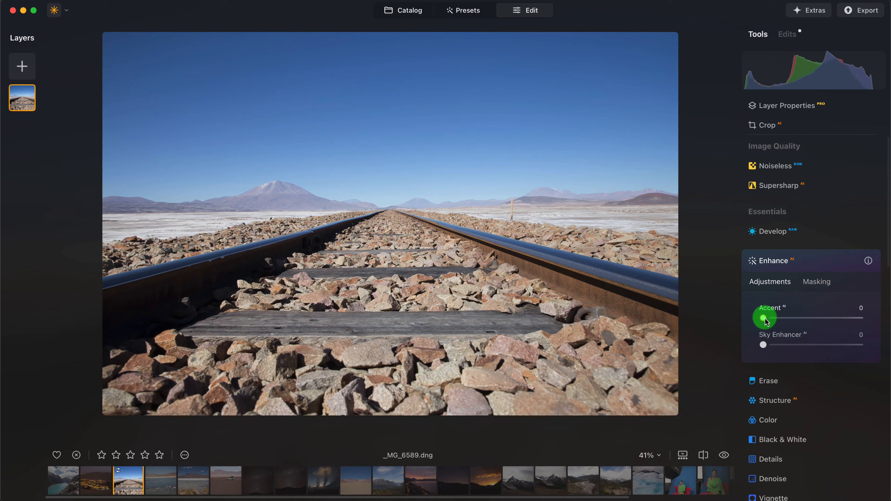
left_click_drag(764, 319, 834, 320)
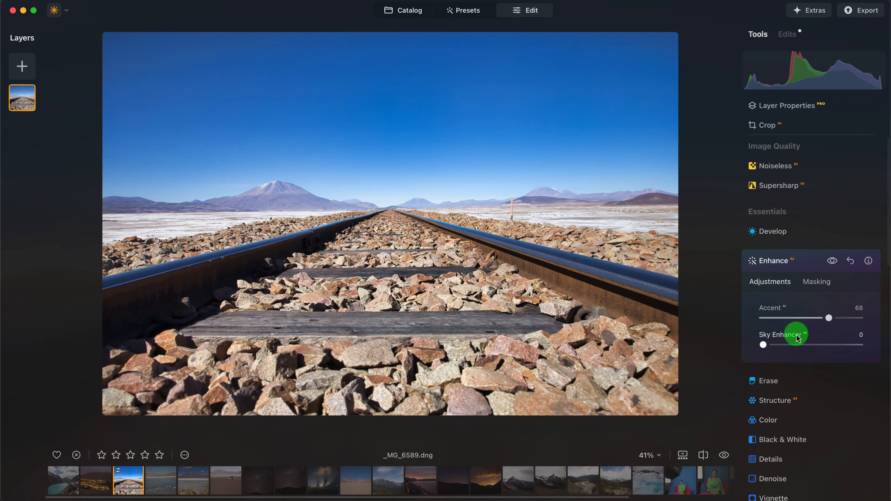
left_click_drag(764, 346, 746, 343)
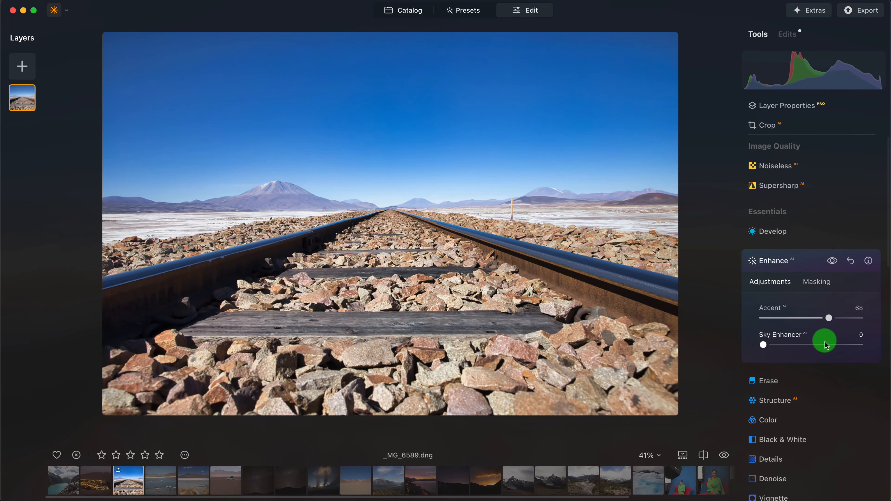
Step: Add a vignette to the railway photo with an Amount of -28 and a Size of 27
scroll(811, 297, "down", 2)
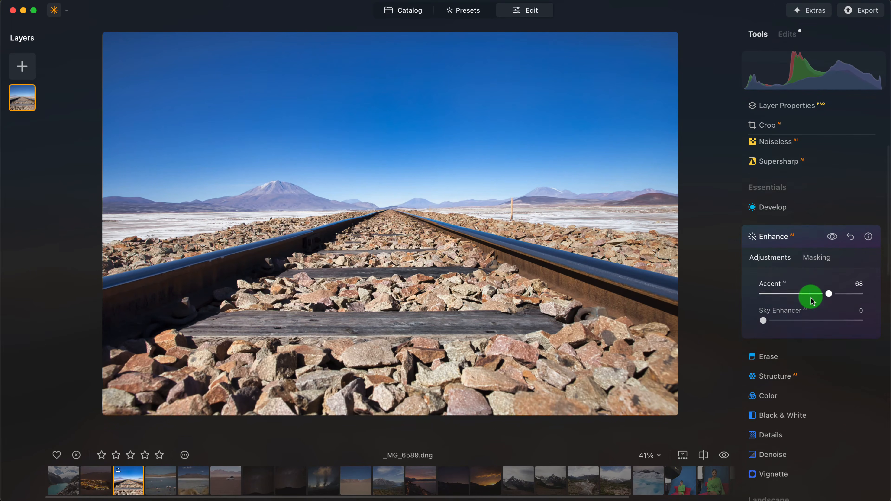
scroll(805, 294, "down", 1)
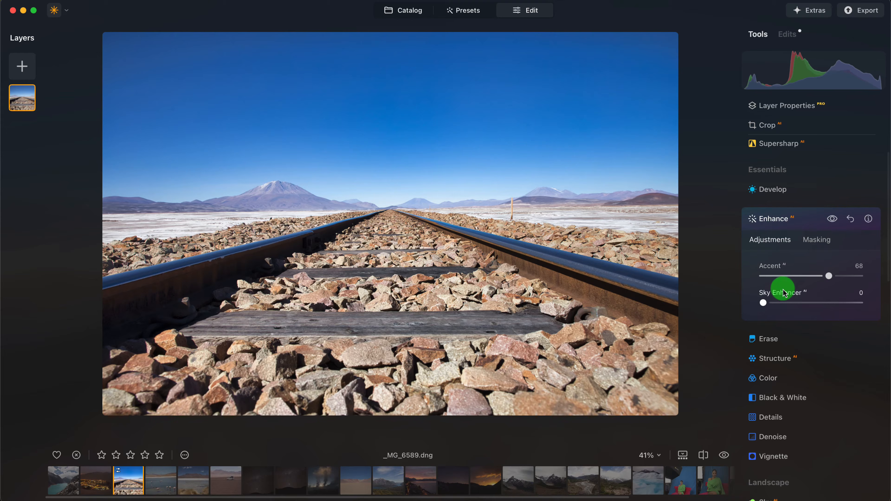
scroll(793, 275, "down", 1)
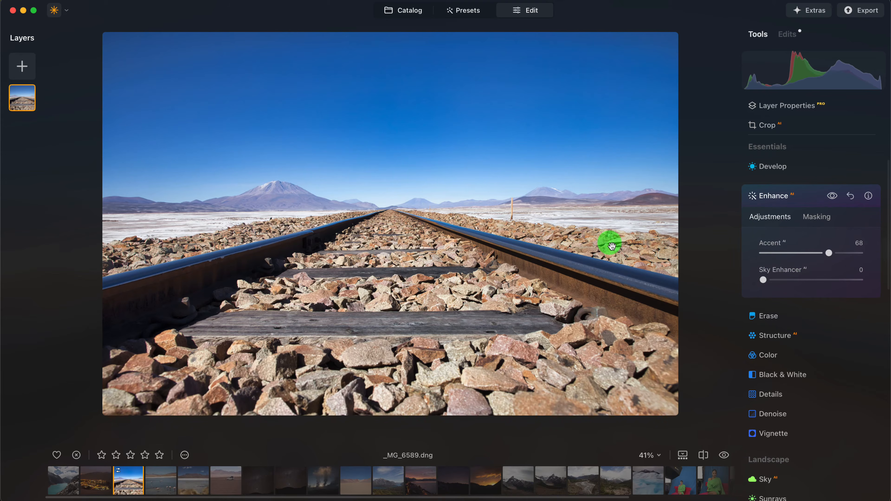
scroll(755, 279, "down", 1)
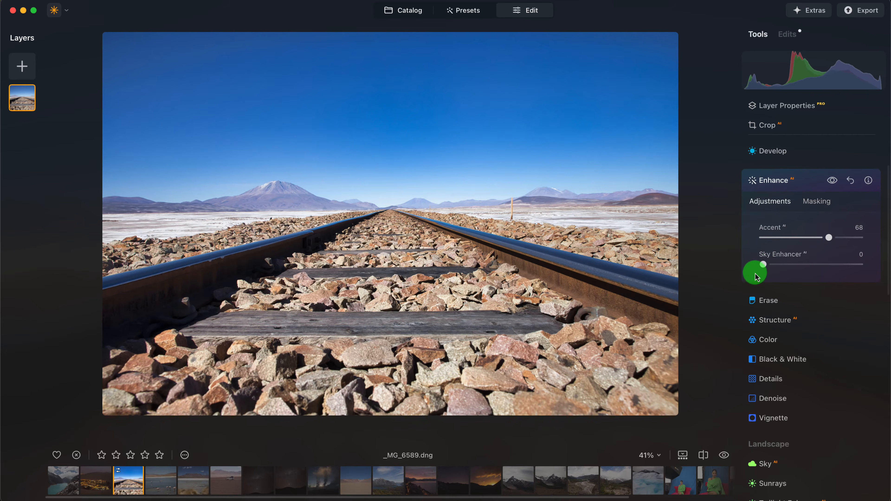
left_click(787, 421)
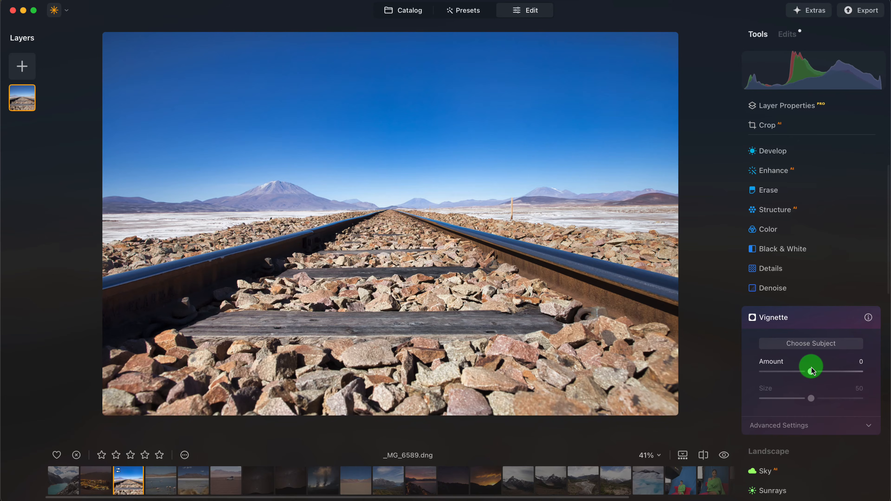
left_click_drag(813, 376, 786, 371)
left_click_drag(811, 399, 791, 393)
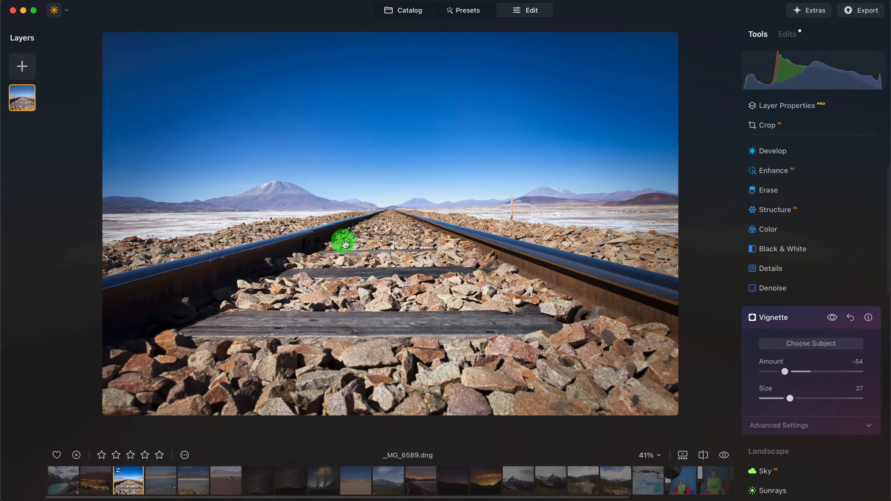
left_click_drag(787, 377, 799, 378)
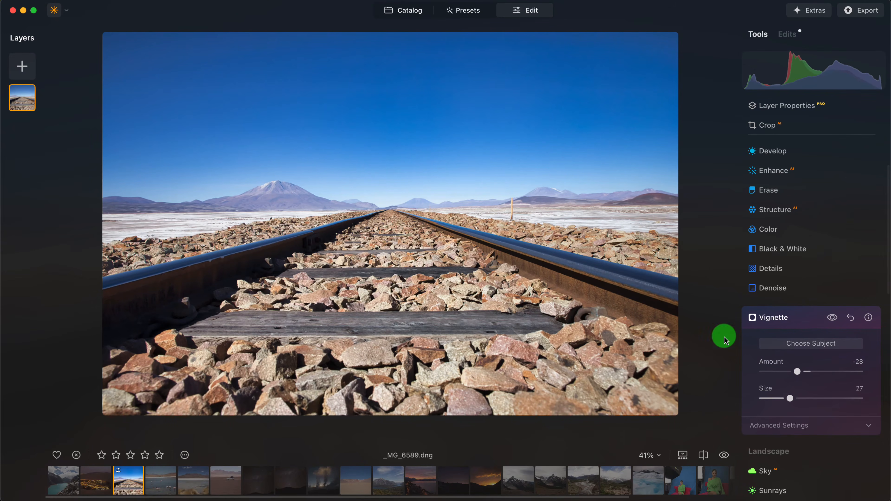
Step: Compare the whole railway photo before and after all the edits
left_click(724, 456)
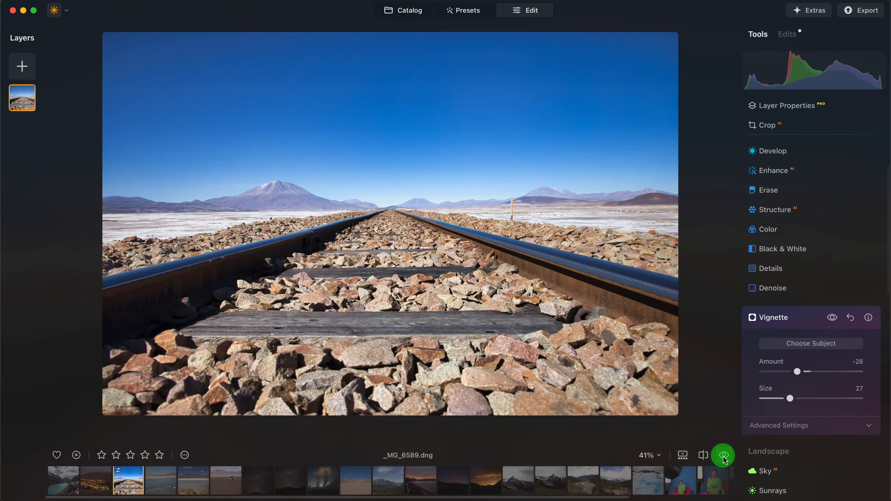
left_click(724, 456)
left_click(724, 457)
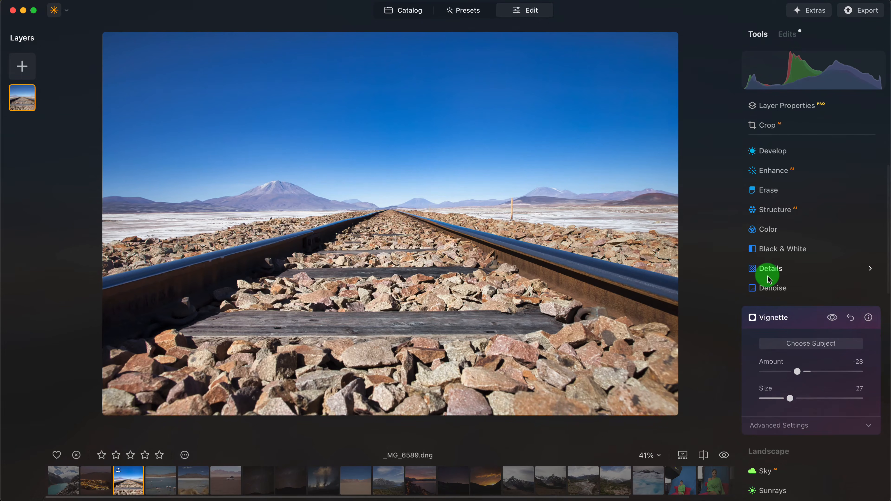
Step: Set the Amount of the Structure tool to 66 for the railway photo
scroll(825, 267, "up", 2)
scroll(817, 288, "down", 1)
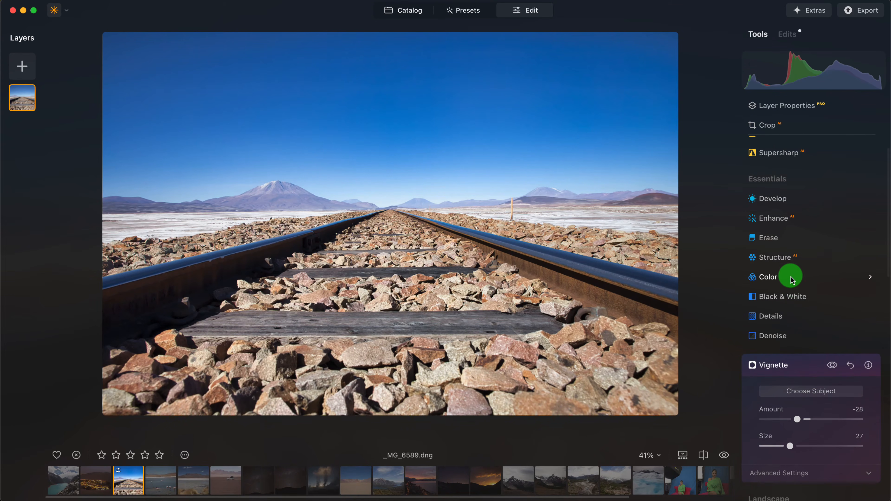
left_click(867, 263)
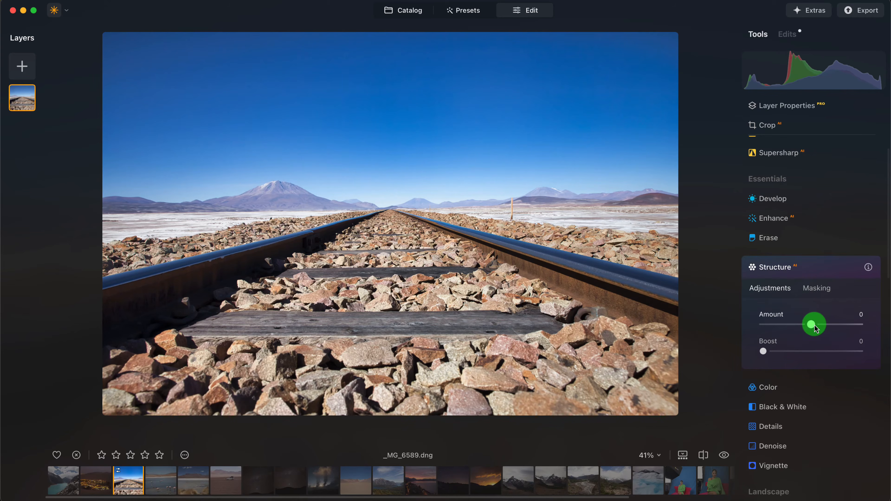
left_click_drag(844, 329, 846, 329)
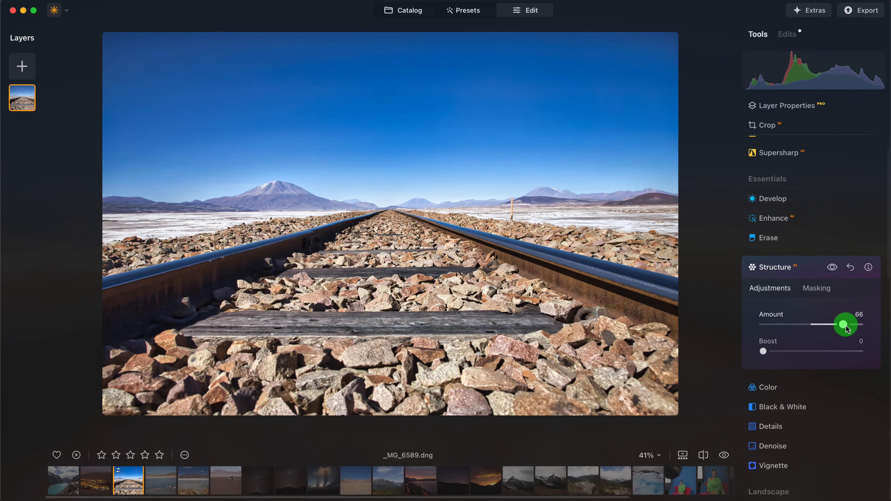
Step: Try Large Details at 95 in the Details tool and examine the effect on the mountain, rail and stones up close
scroll(840, 328, "down", 3)
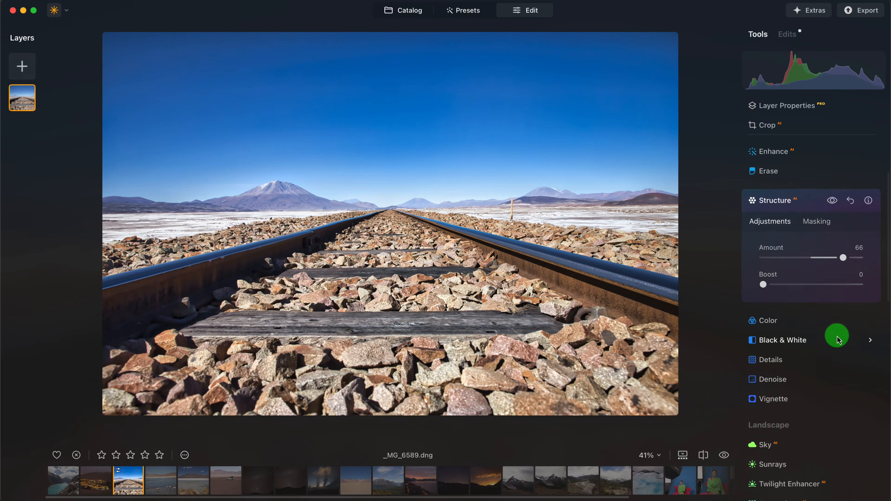
left_click(810, 359)
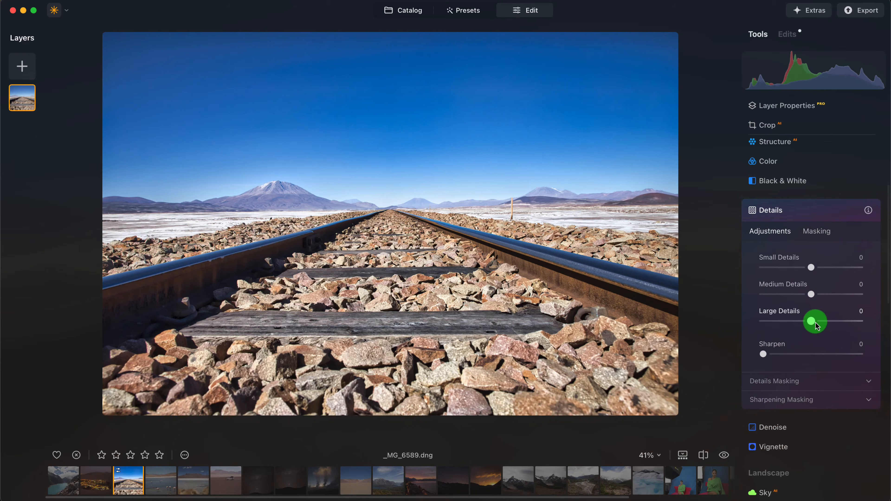
left_click_drag(812, 321, 859, 321)
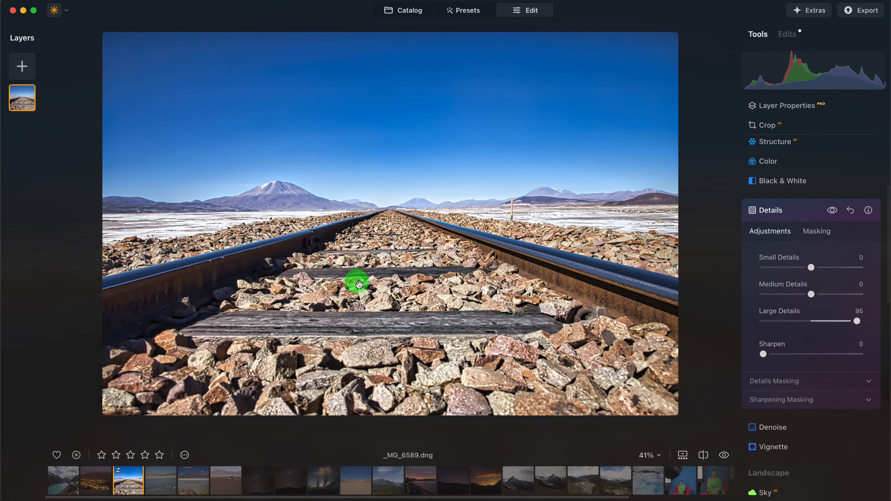
scroll(287, 193, "up", 8)
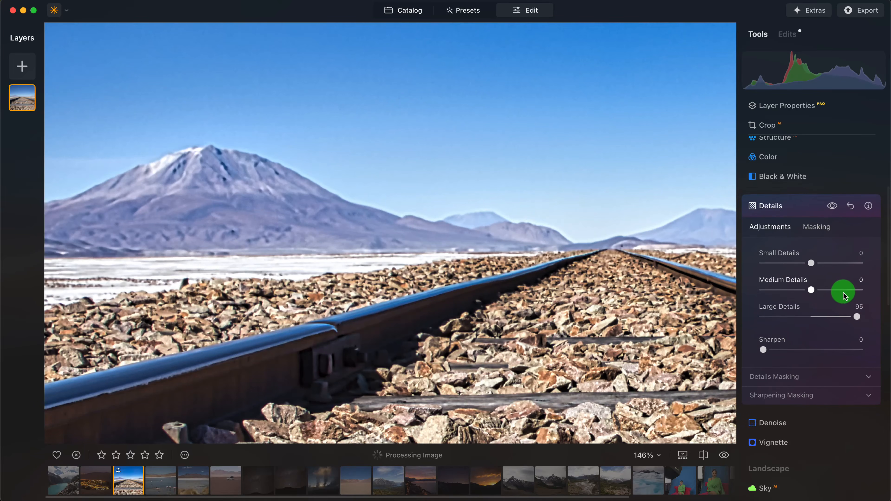
scroll(802, 178, "up", 1)
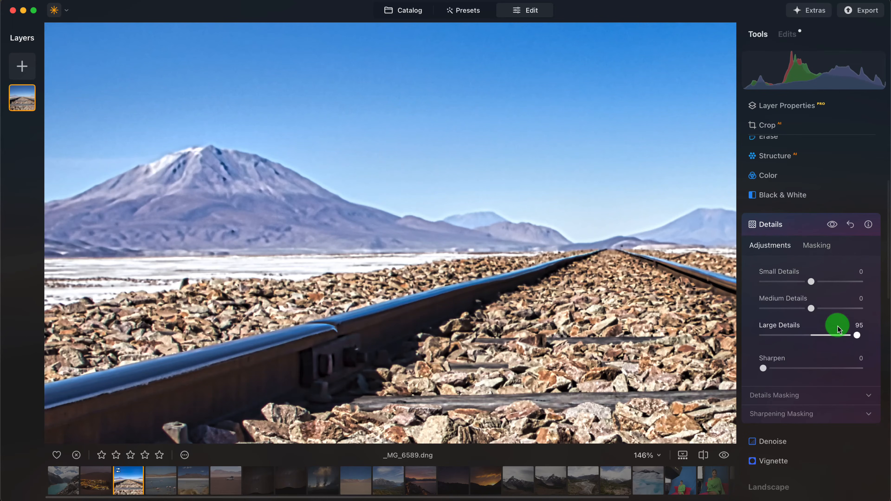
Step: Reset Large Details to its default of 0 and show the whole railway photo again
double_click(857, 336)
left_click(619, 227)
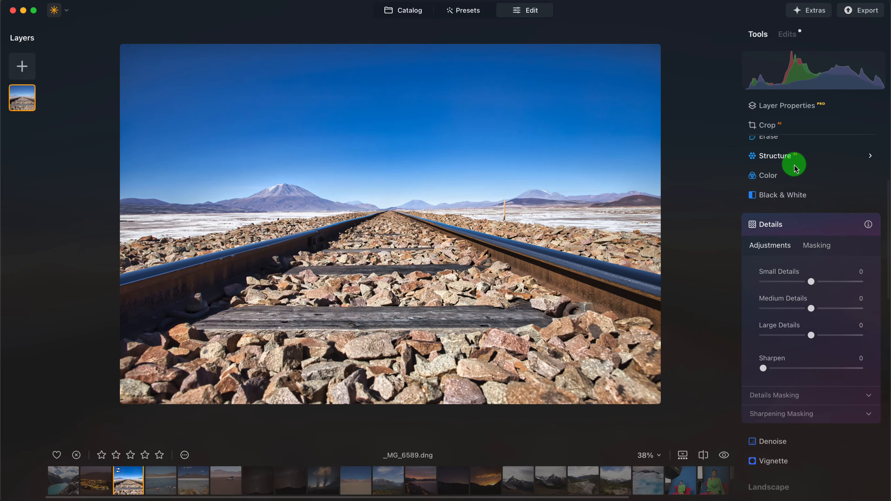
scroll(797, 232, "up", 1)
scroll(825, 207, "up", 3)
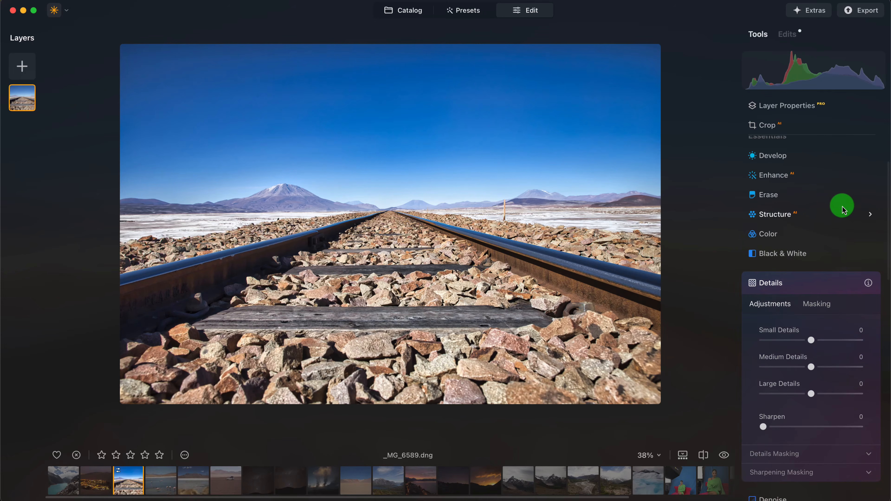
Step: Close the Details tool and look through the remaining Essentials, Landscape, Creative, Portrait and Professional tools
left_click(817, 294)
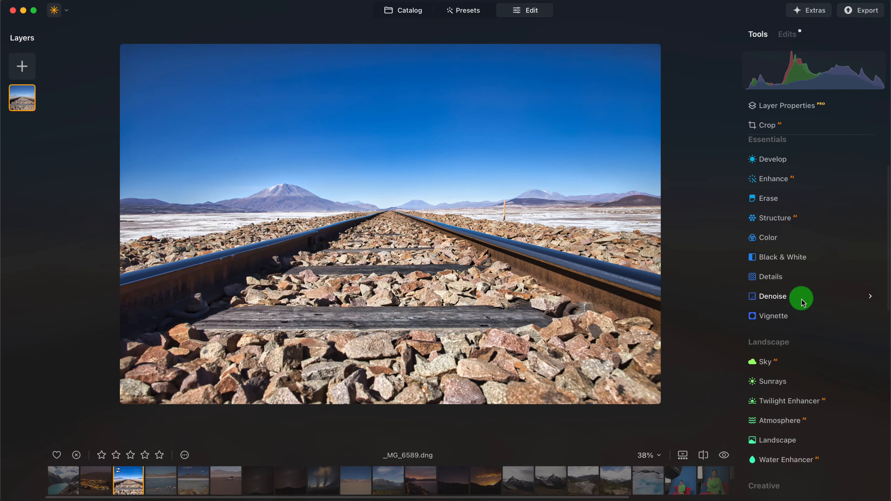
scroll(812, 358, "down", 10)
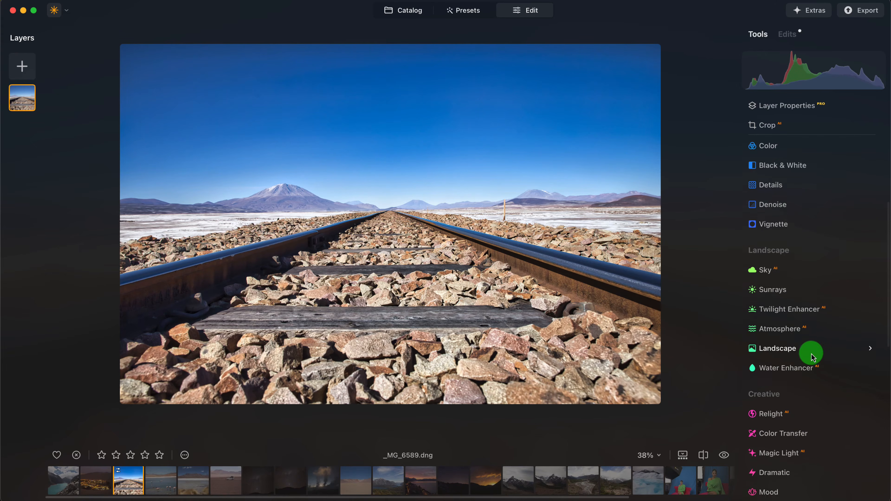
scroll(807, 393, "down", 5)
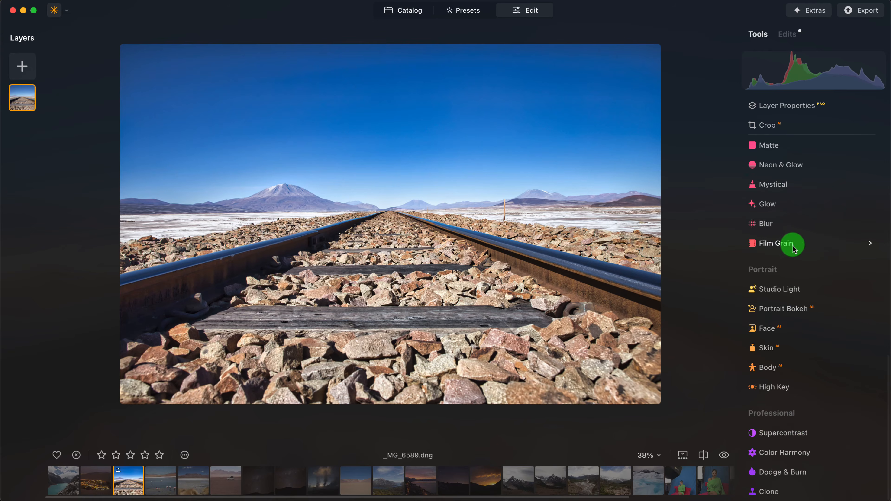
scroll(792, 245, "up", 7)
scroll(794, 250, "up", 1)
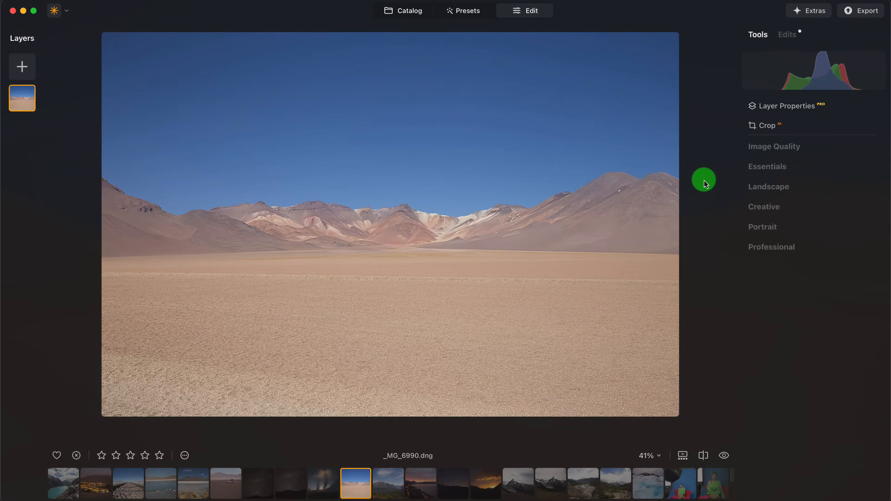
Step: Replace the sky of the desert mountain photo with the suggested Bright Blue Sky 3 using the Sky AI tool
left_click(806, 191)
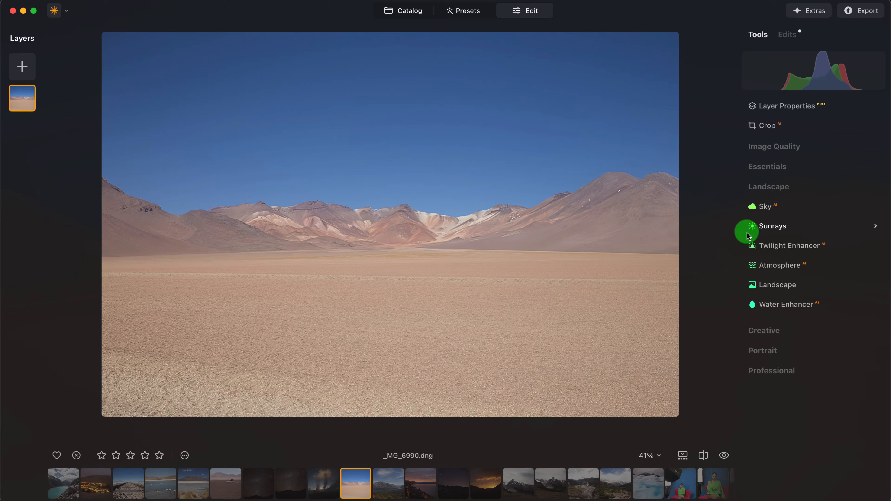
left_click(783, 211)
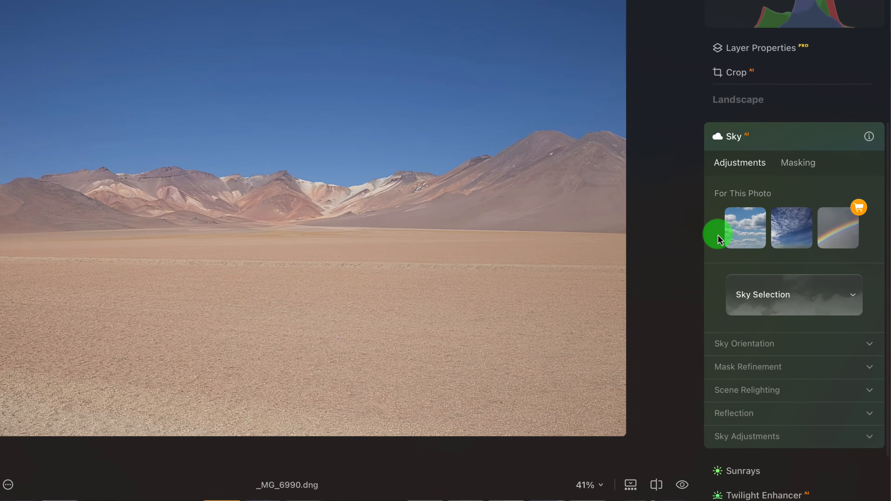
scroll(718, 235, "down", 2)
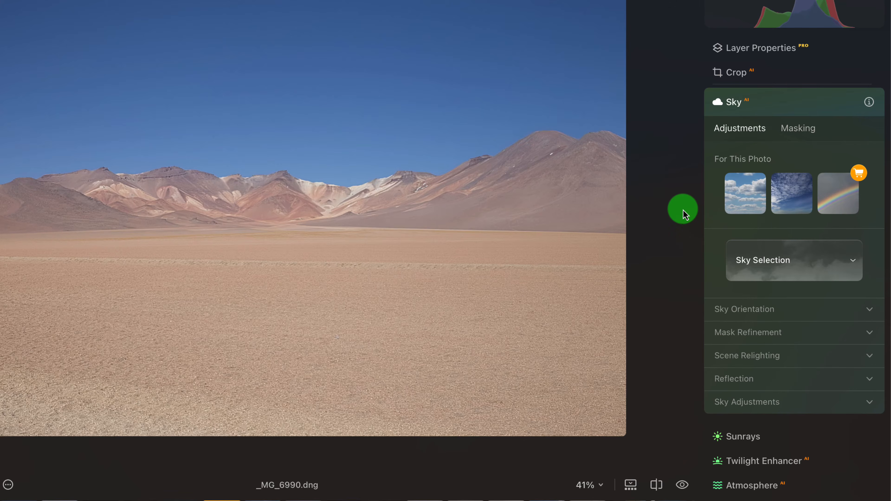
scroll(684, 210, "down", 5)
scroll(683, 210, "up", 5)
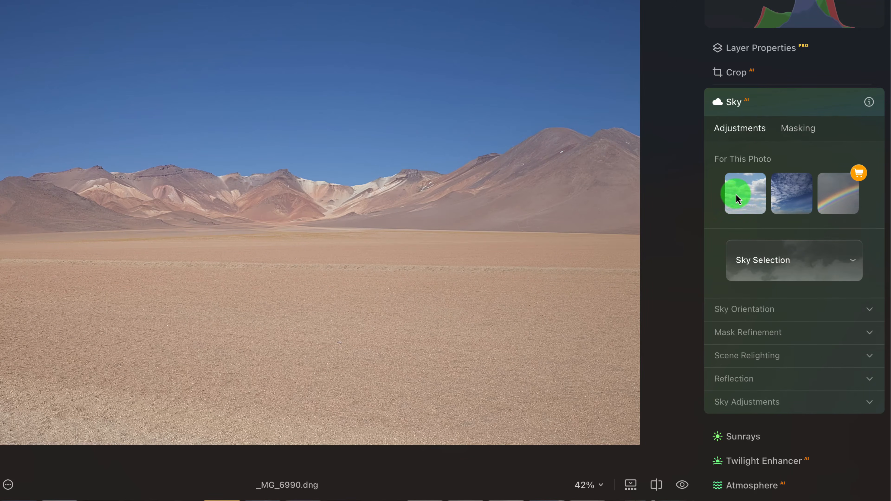
left_click(748, 193)
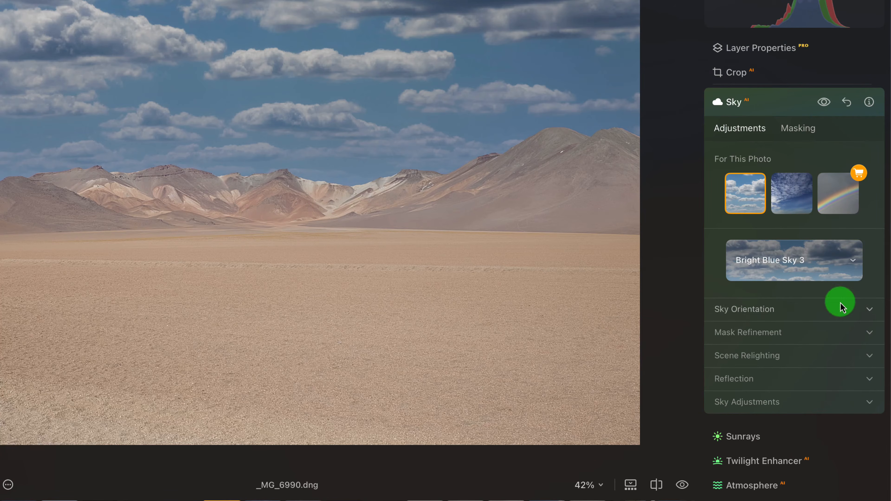
Step: Browse the collection of replacement skies in the Sky AI tool, from blue and cloudy to sunset and starry ones
left_click(852, 261)
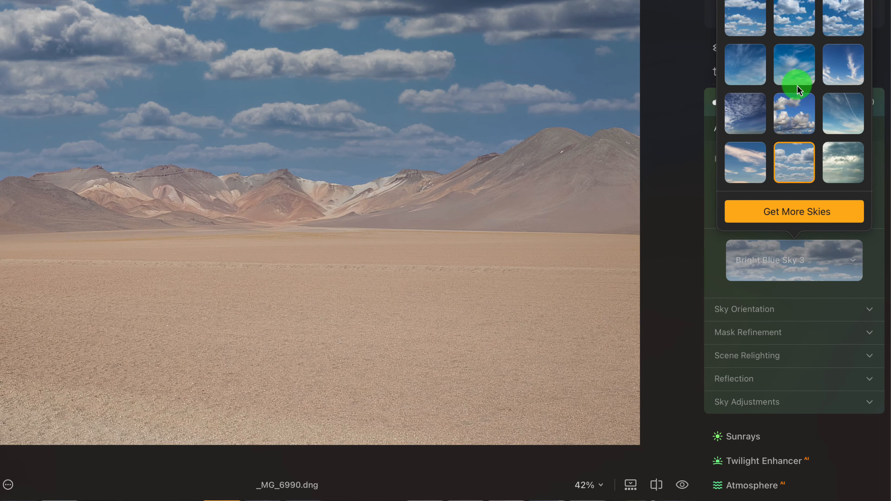
scroll(797, 85, "down", 2)
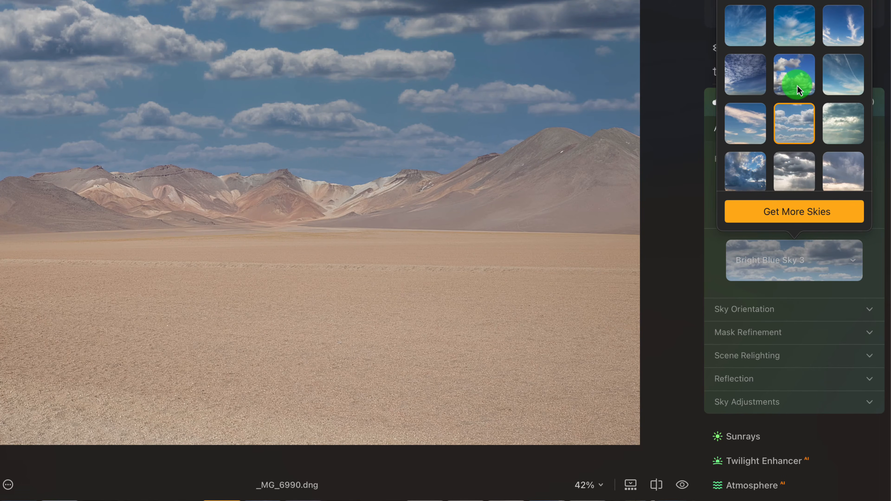
scroll(798, 85, "down", 5)
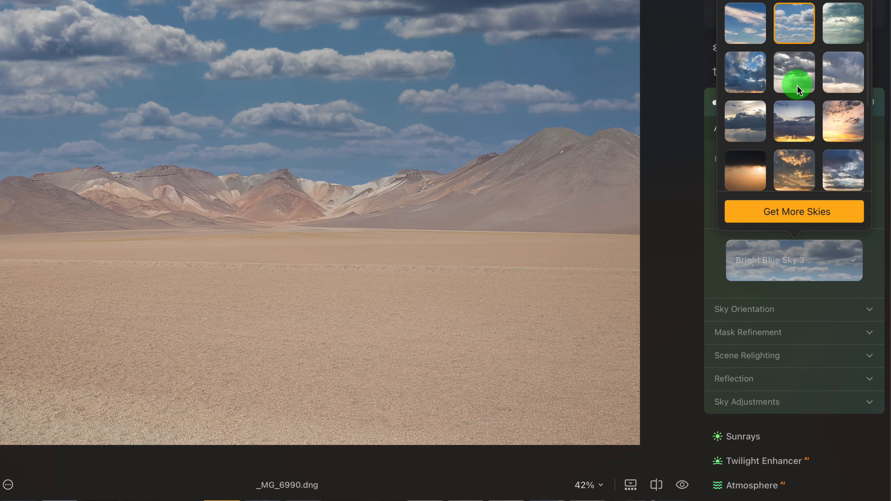
scroll(797, 92, "down", 2)
scroll(795, 89, "down", 2)
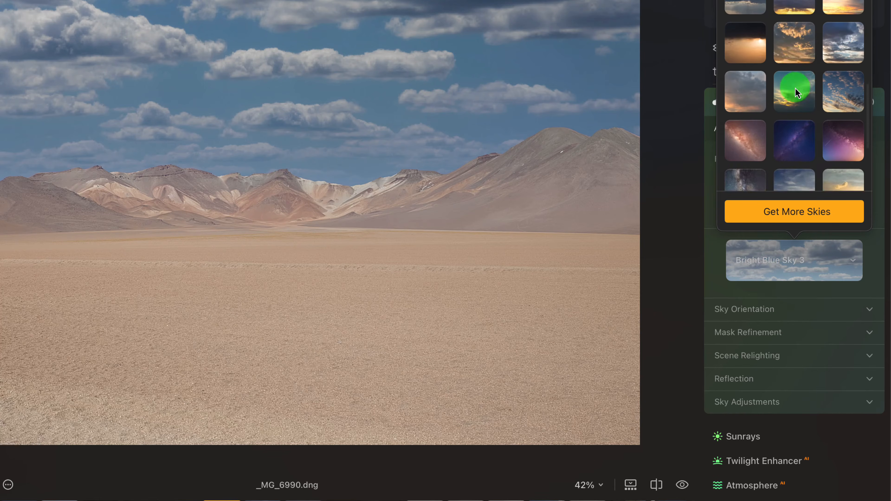
scroll(795, 88, "down", 2)
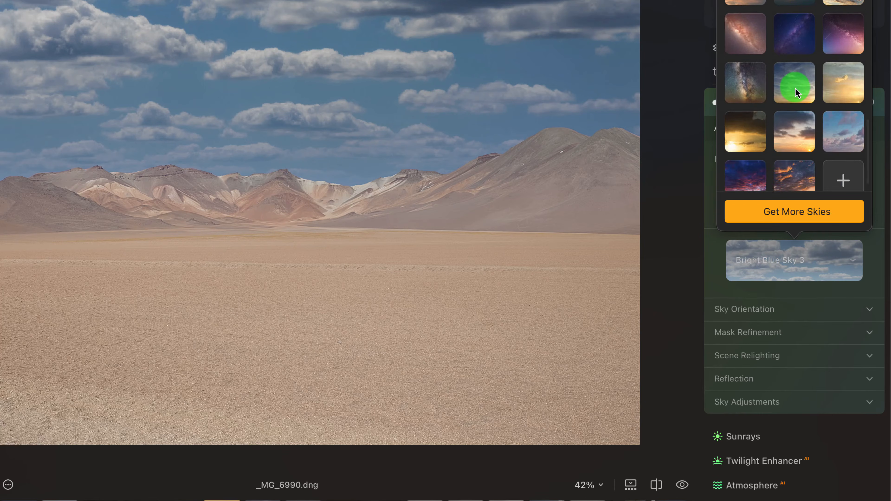
Step: Replace the sky with the Blue Sky 4 preset and inspect the blend along the mountain ridge
scroll(795, 88, "up", 10)
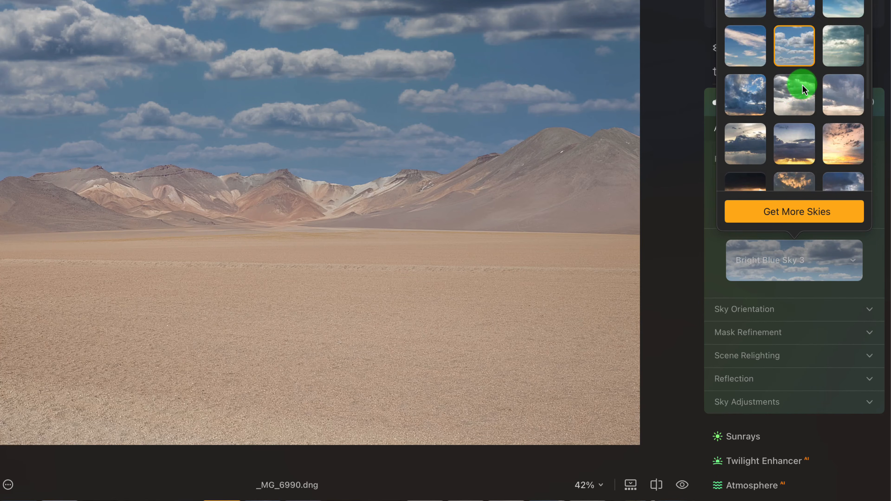
scroll(803, 83, "up", 2)
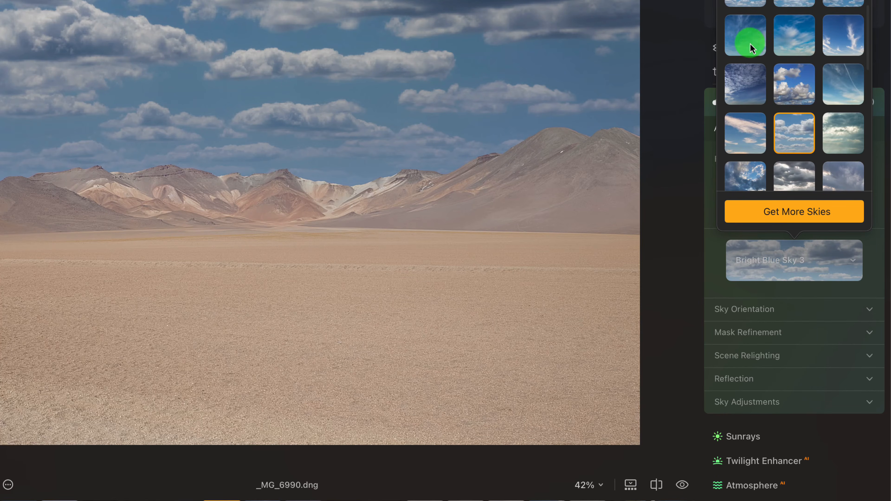
left_click(751, 43)
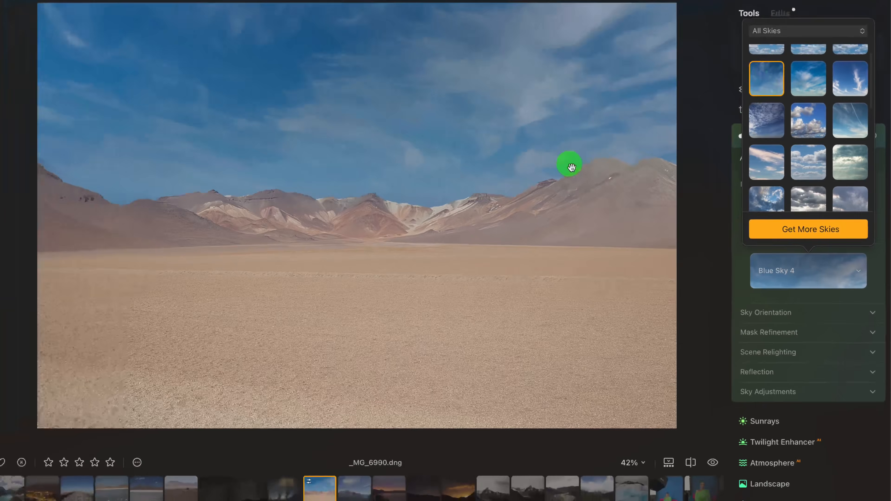
left_click(513, 135)
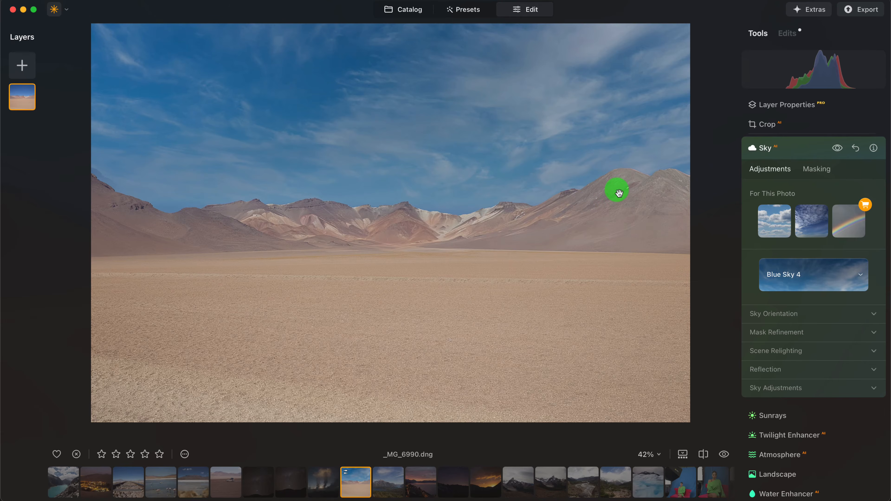
scroll(617, 191, "up", 5)
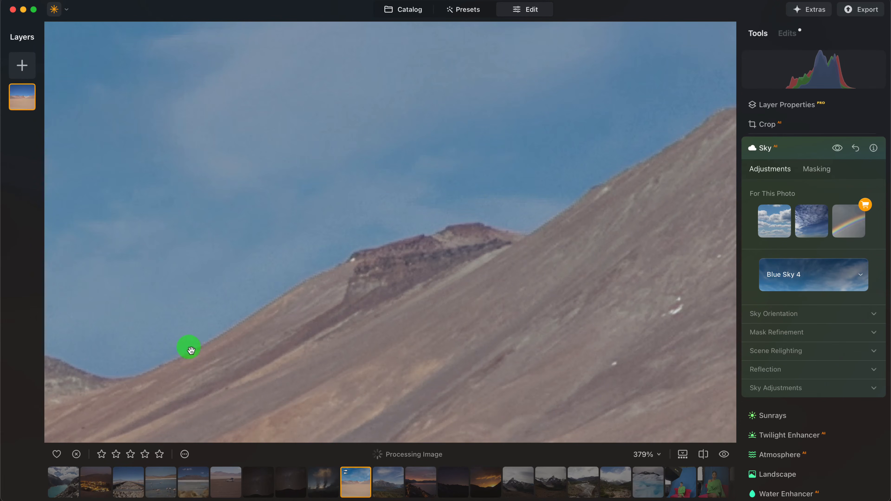
scroll(424, 313, "down", 5)
scroll(426, 313, "down", 2)
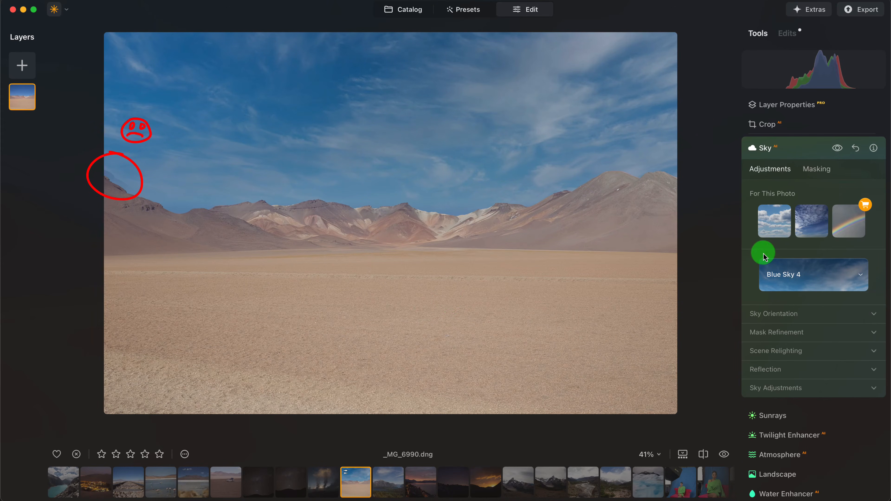
Step: Try a Horizon Position of 59 in Sky Orientation and reset it to 0
left_click(871, 318)
scroll(808, 337, "down", 2)
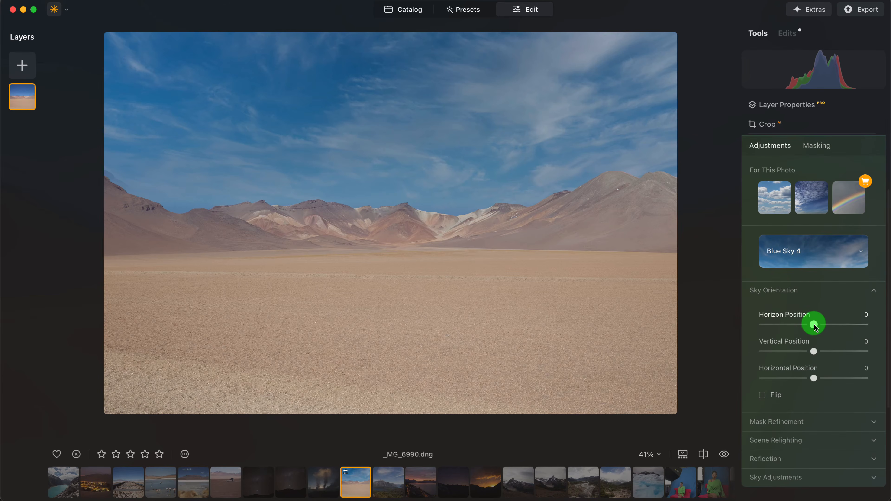
left_click_drag(814, 326, 845, 326)
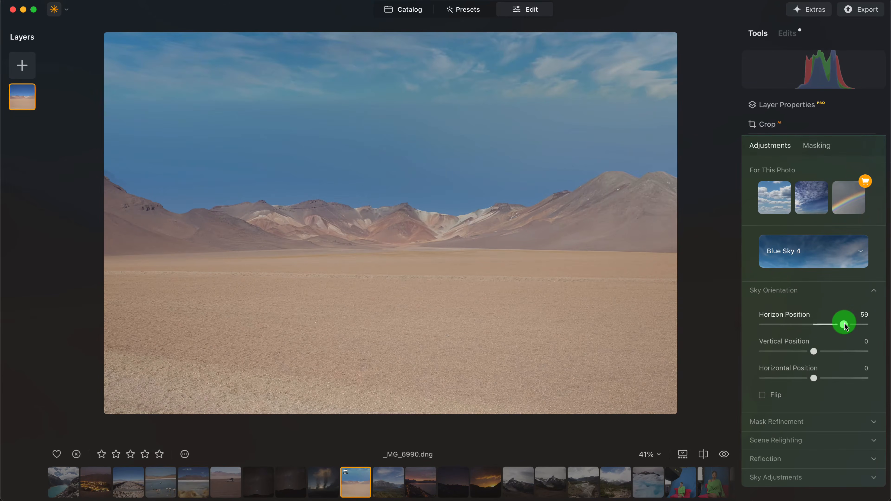
double_click(844, 325)
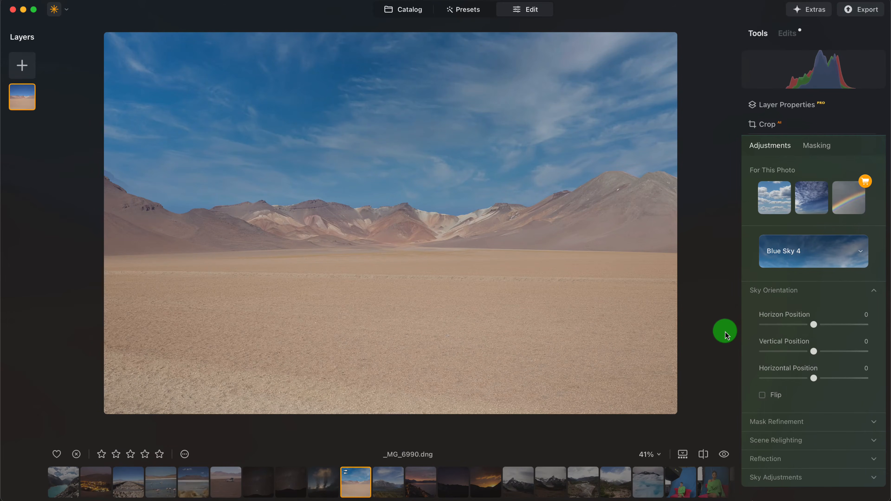
key("super+minus")
scroll(744, 324, "up", 2)
key("super+0")
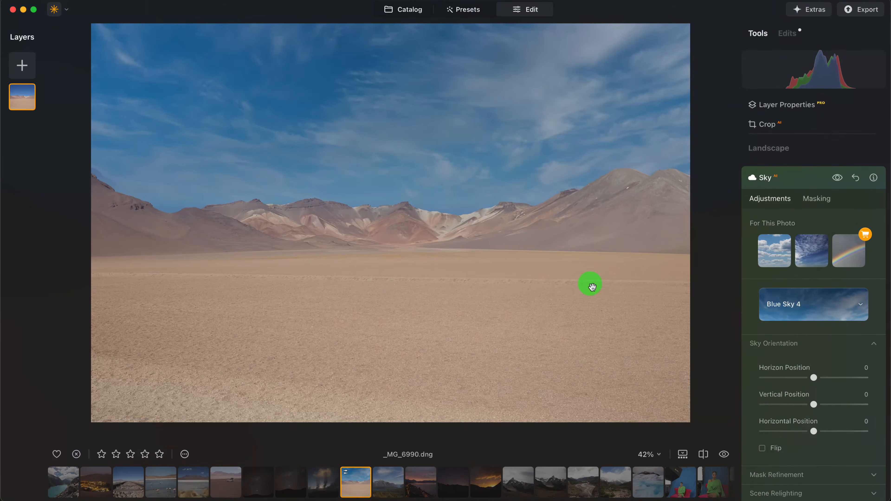
left_click(815, 344)
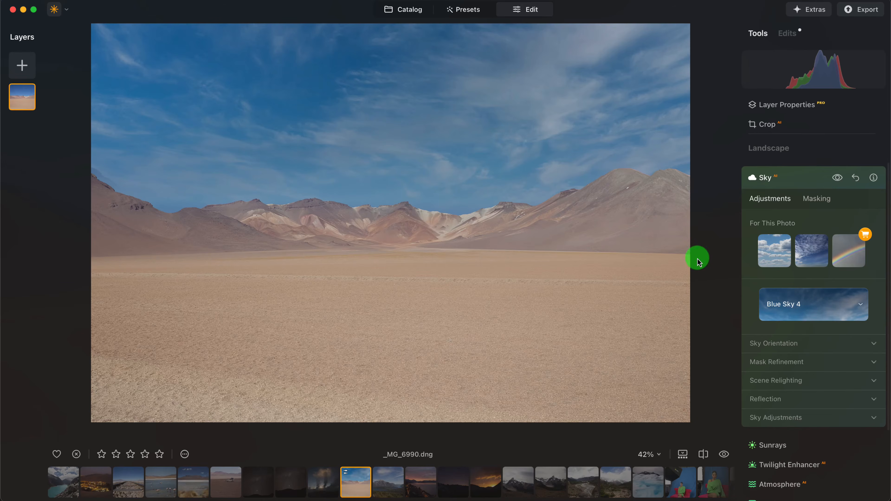
Step: Try a Global mask refinement of 84 for the replaced sky and return it to 30
scroll(611, 267, "down", 1)
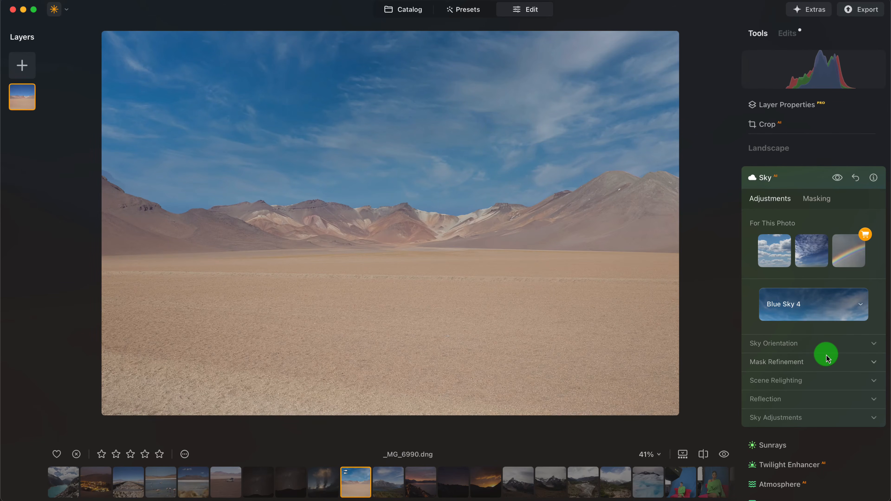
left_click(837, 366)
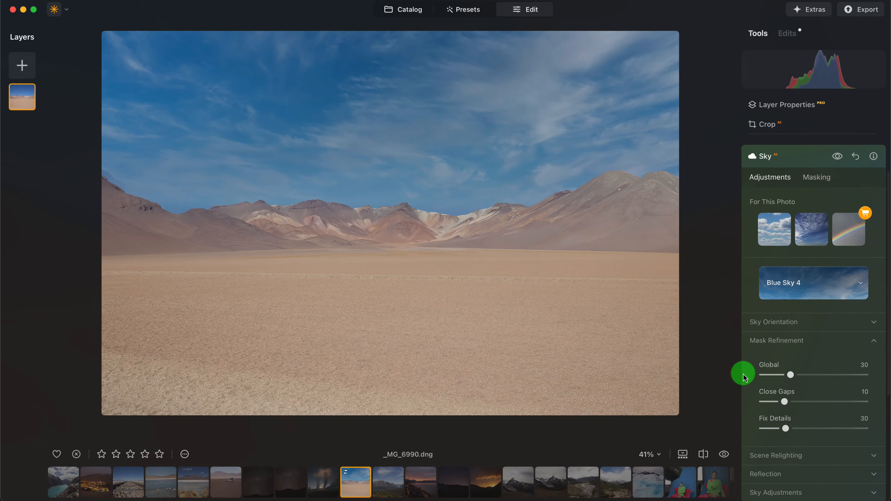
left_click_drag(791, 375, 848, 375)
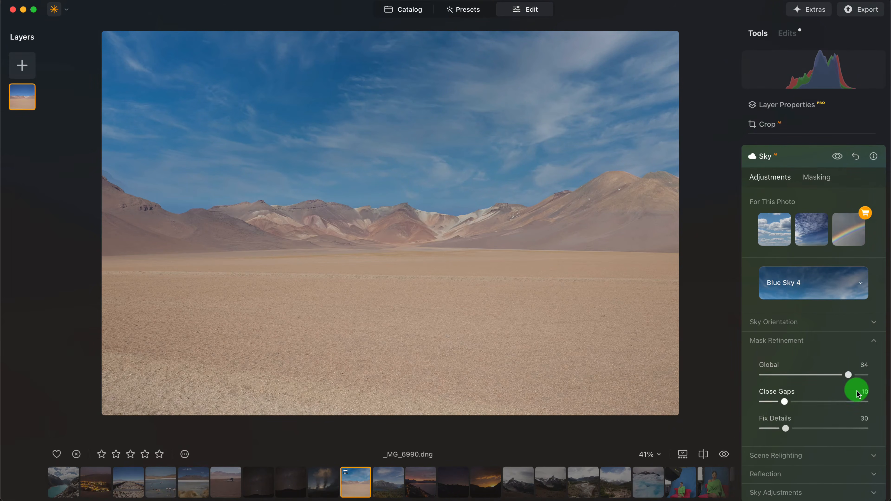
left_click_drag(847, 375, 825, 377)
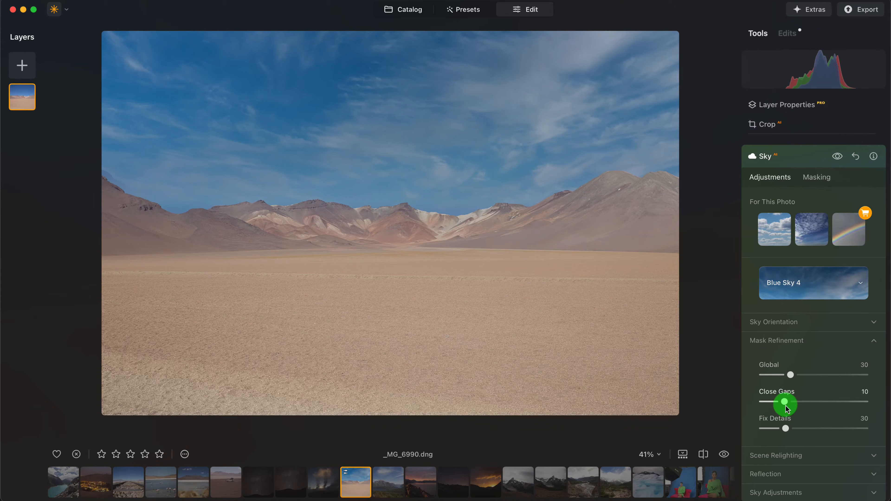
Step: Try a Close Gaps value of 3, inspect the mountain edges up close, and restore it to 10
mouse_move(786, 406)
left_mouse_down()
mouse_move(829, 403)
mouse_move(768, 403)
left_mouse_up()
scroll(544, 202, "up", 10)
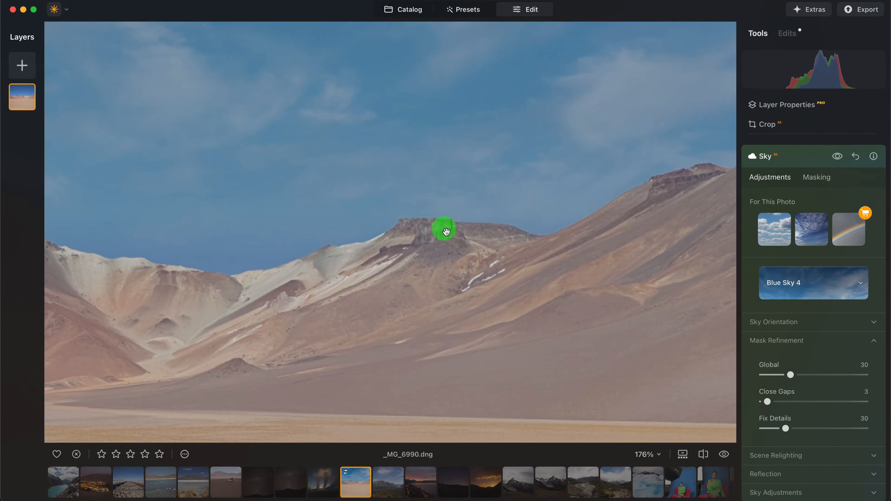
scroll(497, 269, "down", 4)
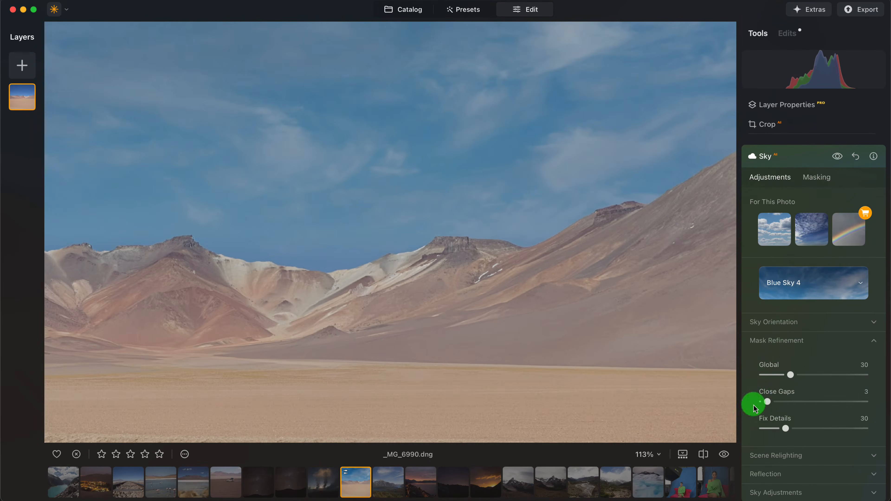
left_click_drag(768, 403, 784, 402)
scroll(641, 312, "down", 6)
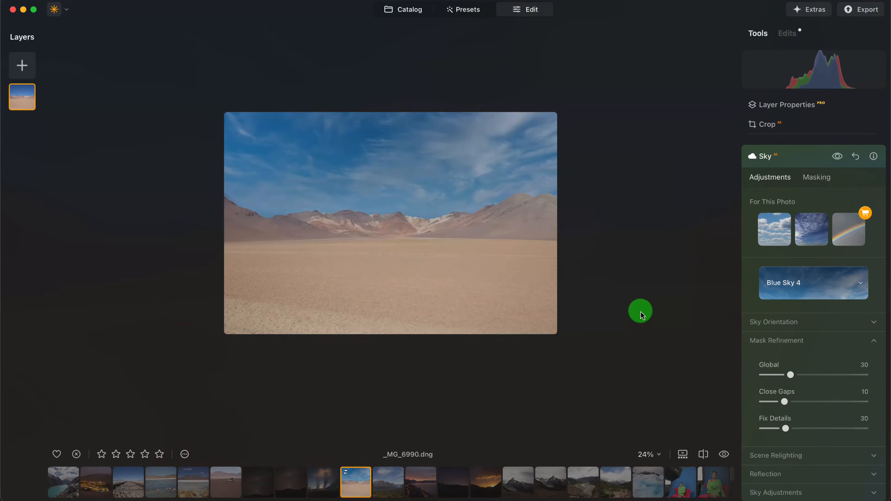
scroll(803, 369, "down", 3)
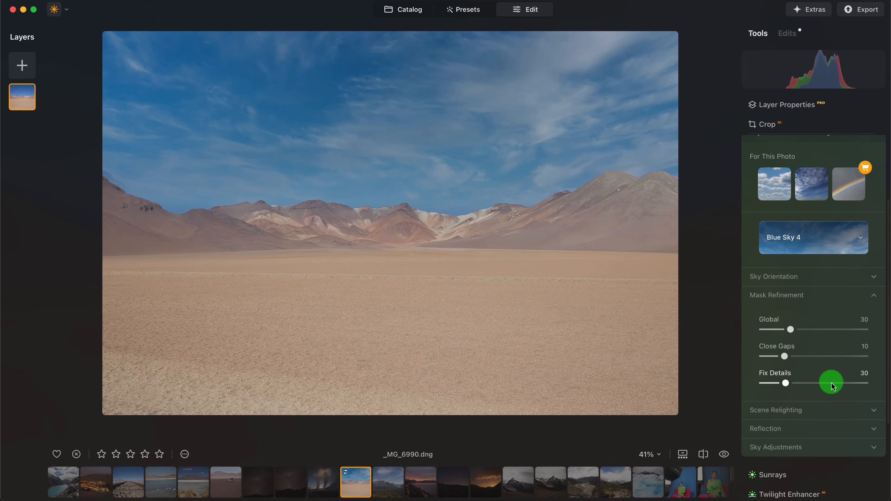
Step: Try different Relight Strength and Relight Saturation amounts in Scene Relighting, returning them to 20 and 0
left_click(844, 416)
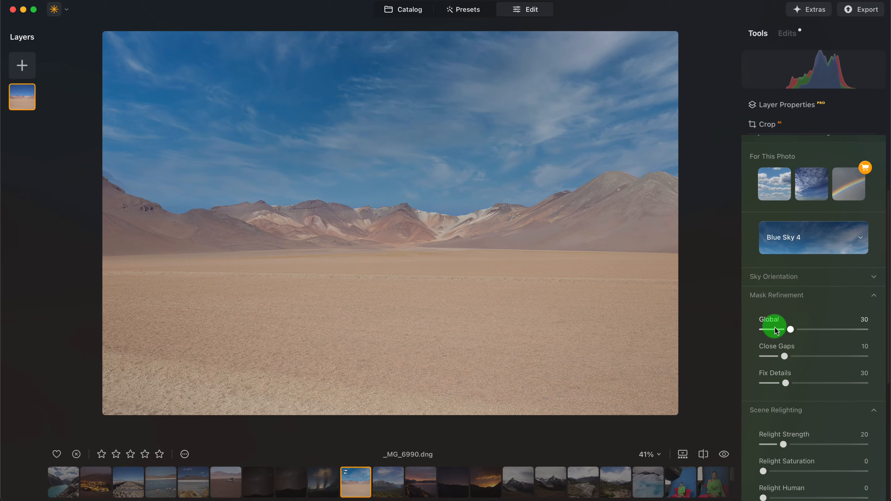
scroll(862, 390, "down", 1)
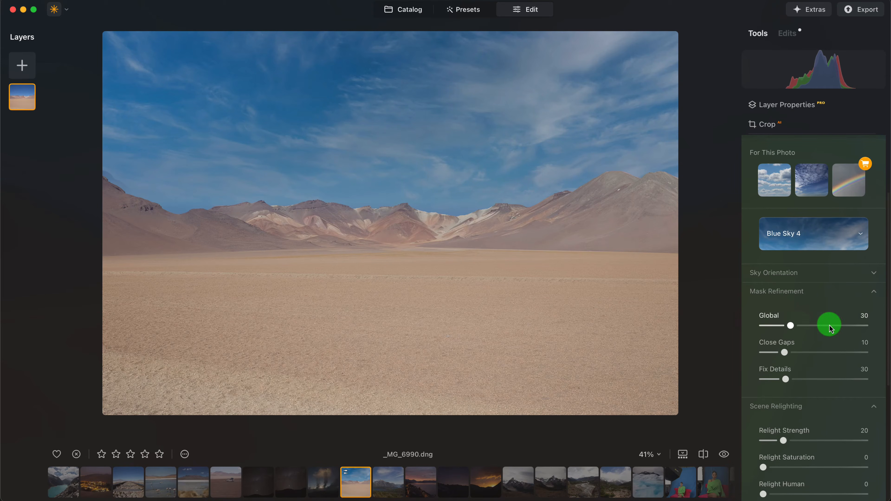
scroll(832, 324, "down", 5)
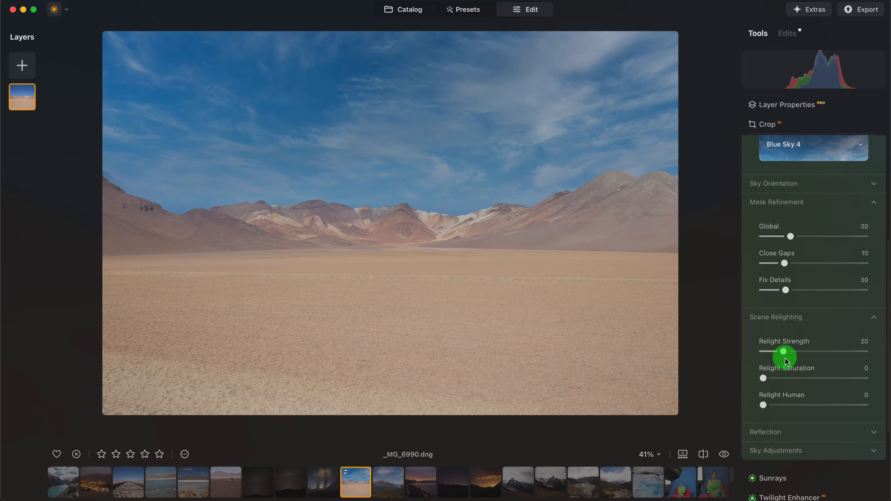
mouse_move(787, 355)
left_mouse_down()
mouse_move(861, 352)
mouse_move(733, 353)
mouse_move(883, 351)
mouse_move(739, 357)
mouse_move(783, 351)
left_mouse_up()
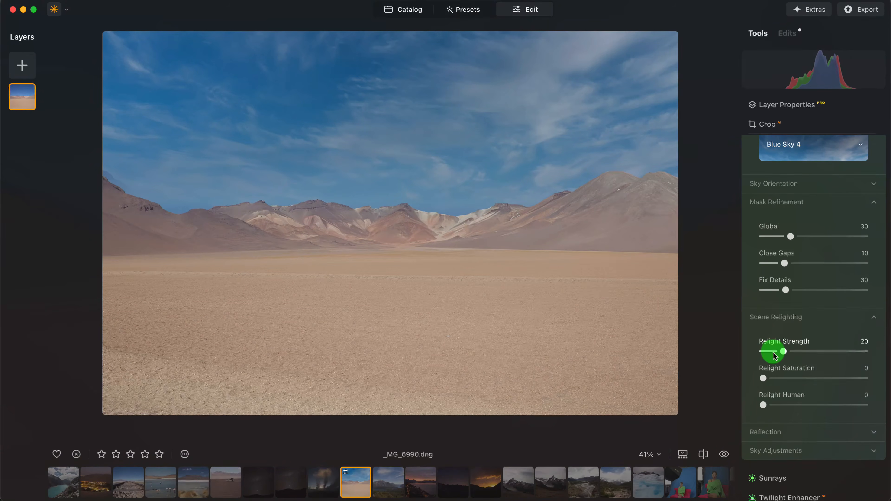
left_click(772, 381)
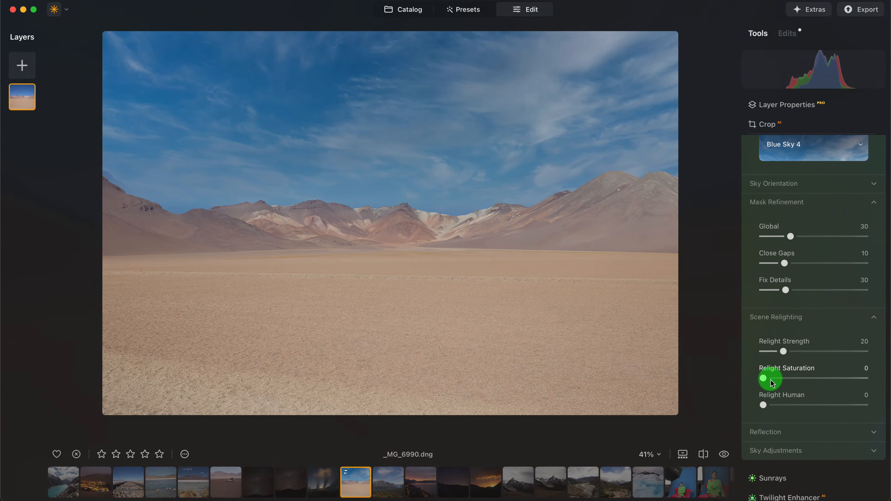
left_click_drag(767, 379, 788, 378)
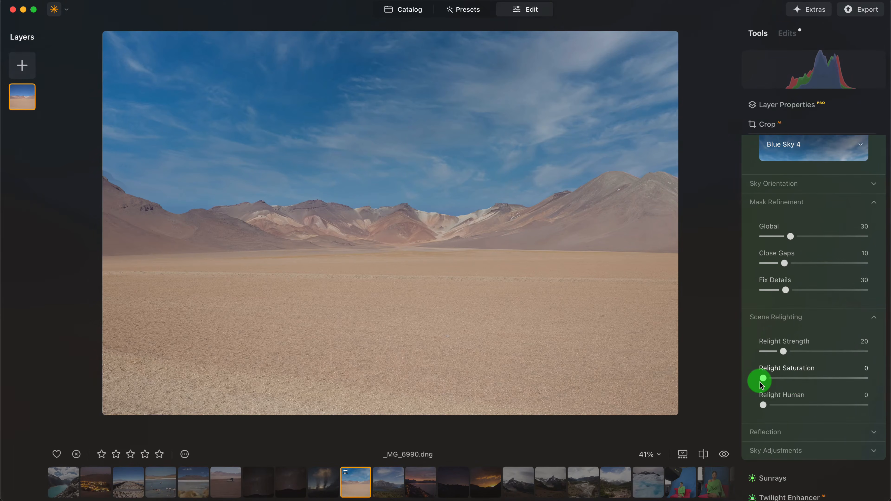
Step: Open the Twilight Enhancer and review its available presets, keeping Mauve selected
scroll(820, 388, "down", 2)
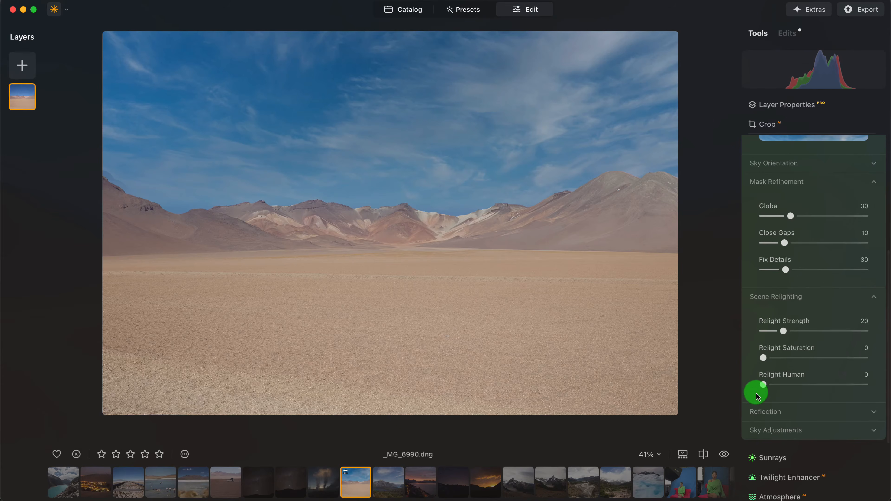
scroll(812, 367, "down", 4)
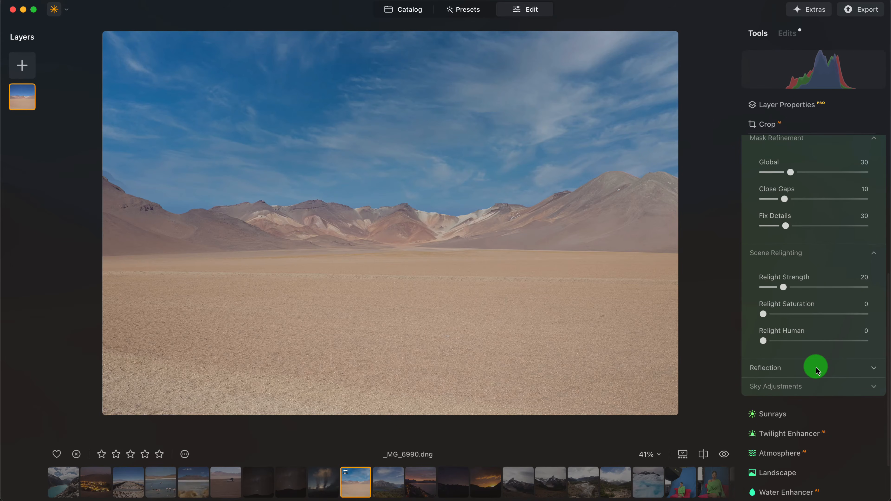
scroll(844, 362, "down", 4)
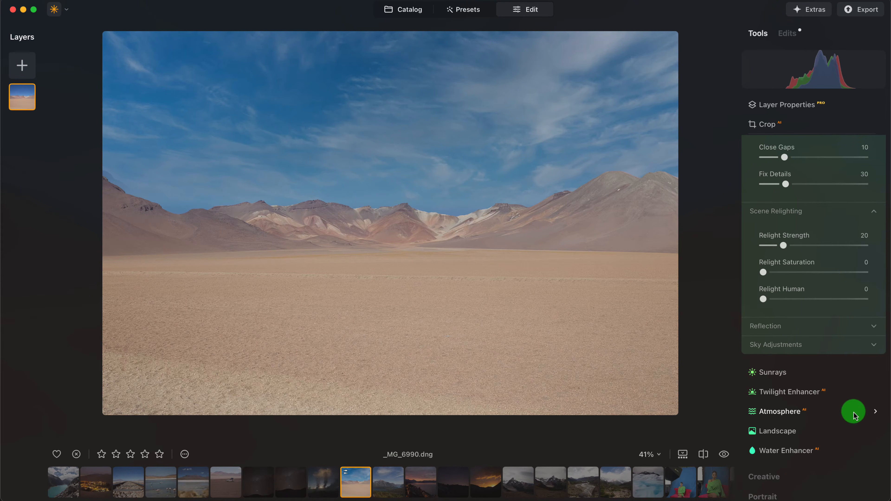
scroll(805, 267, "up", 8)
scroll(805, 265, "down", 10)
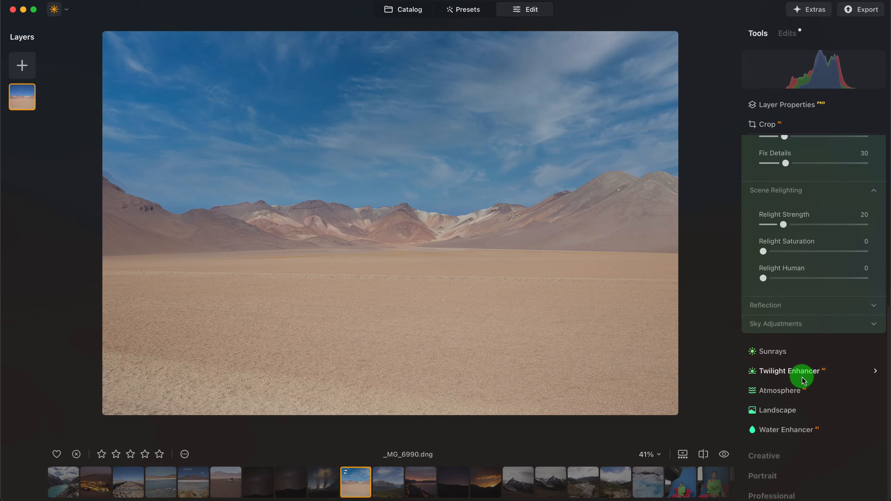
left_click(863, 376)
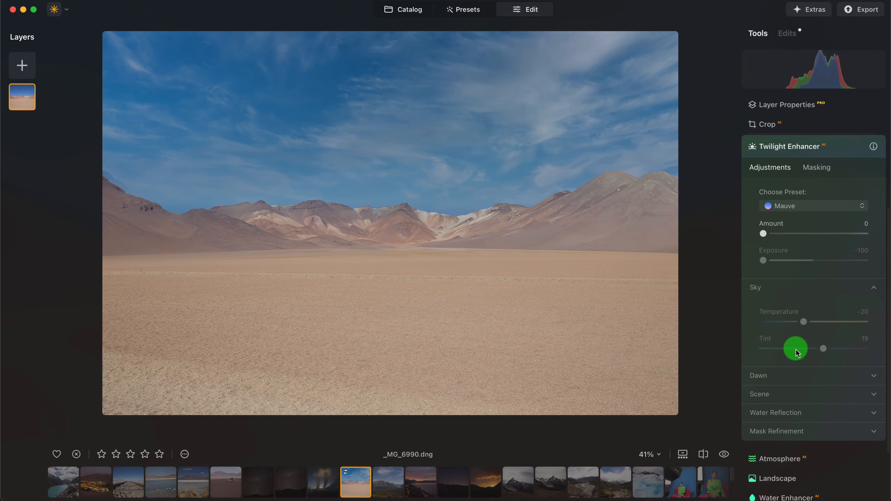
left_click(792, 209)
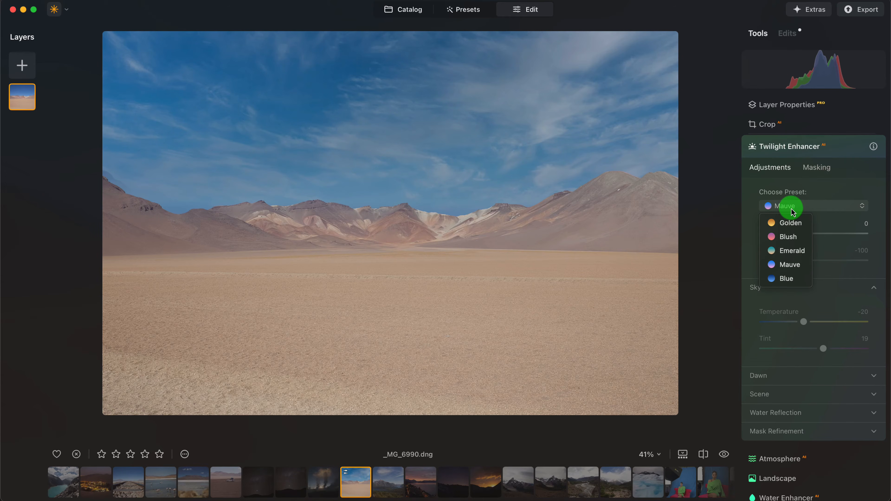
left_click(792, 207)
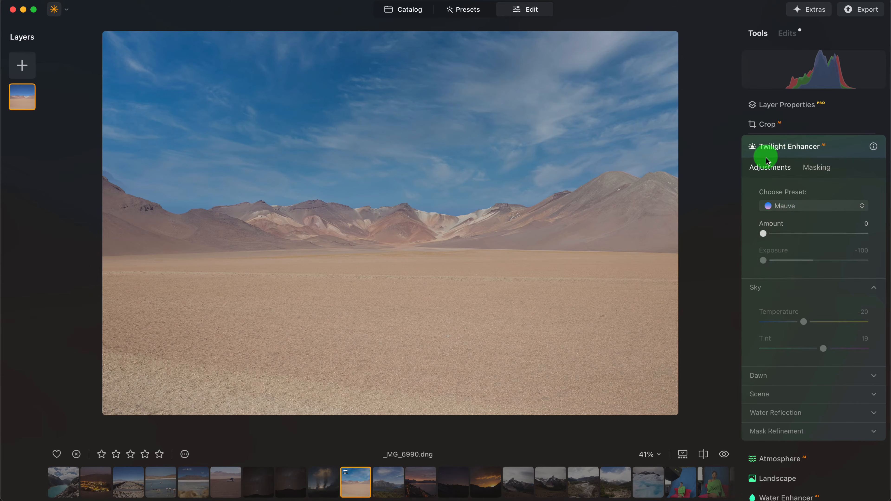
Step: Set the Twilight Enhancer amount to 37 with Exposure at -100
scroll(784, 193, "up", 2)
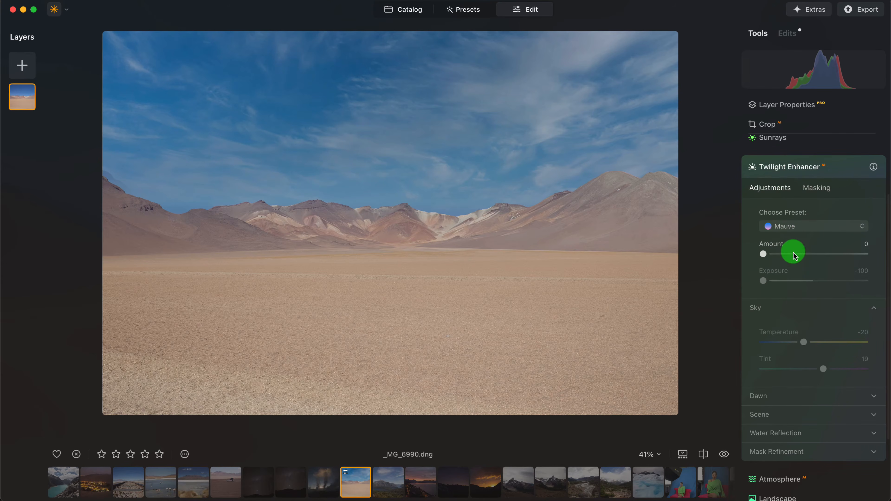
left_click_drag(766, 258, 802, 257)
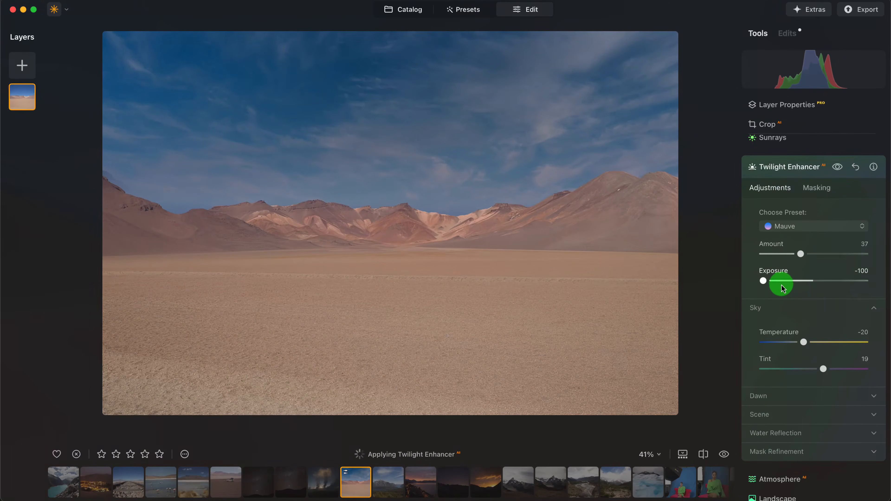
left_click_drag(768, 289, 742, 283)
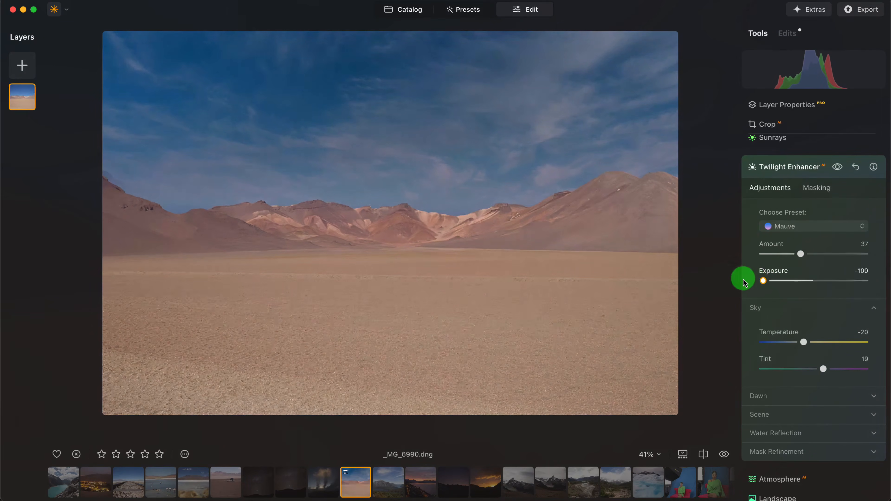
Step: Raise the Twilight Enhancer amount to 80 and close the tool's settings
left_click(806, 262)
left_click_drag(805, 259, 850, 267)
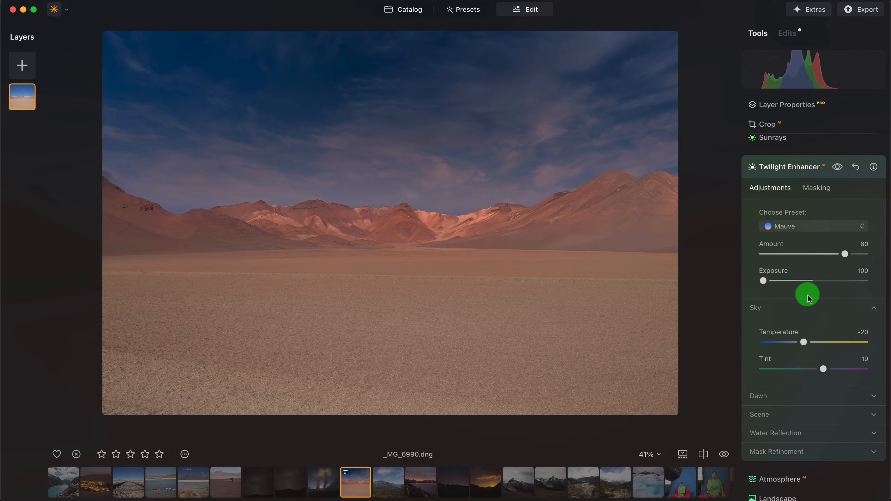
scroll(808, 289, "down", 2)
scroll(808, 289, "up", 4)
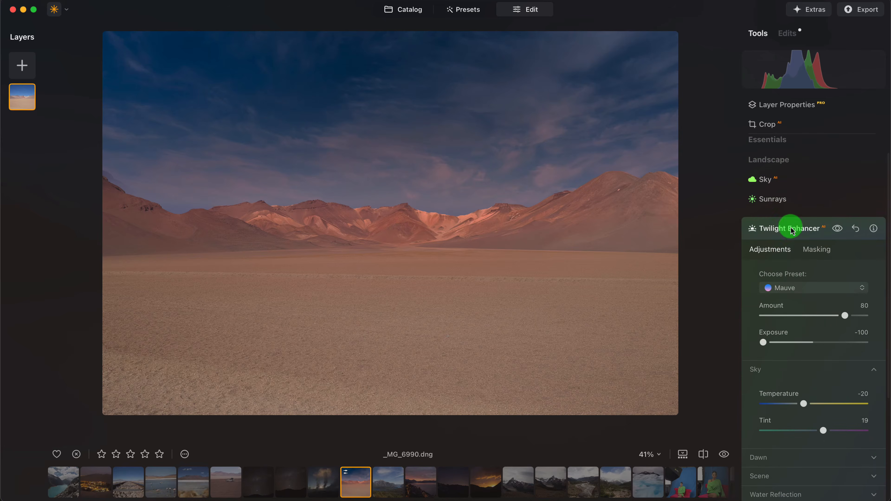
left_click(792, 229)
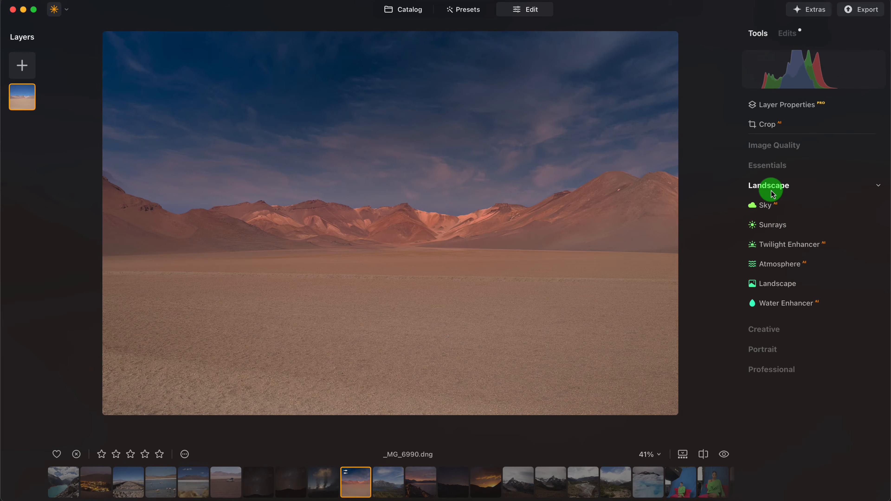
Step: Open the Relight tool, set Depth to 100 and Brightness Far to 30, and compare the photo with and without the effect
left_click(783, 190)
left_click(797, 208)
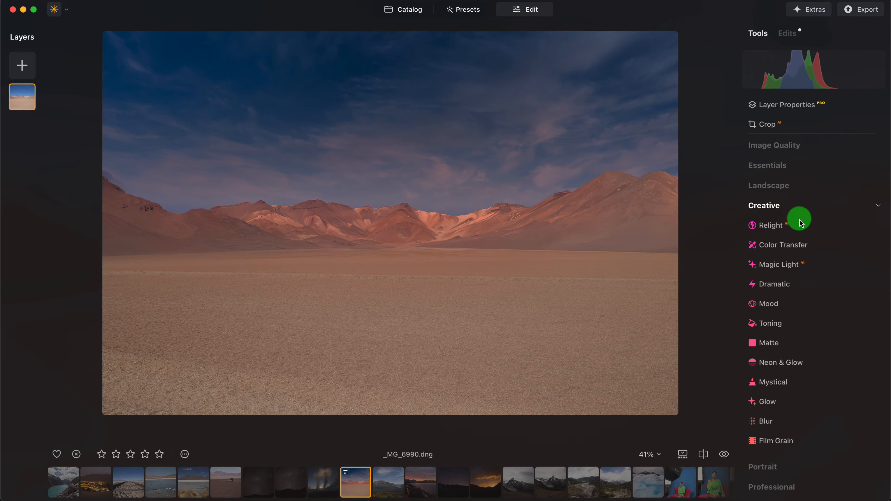
left_click(780, 228)
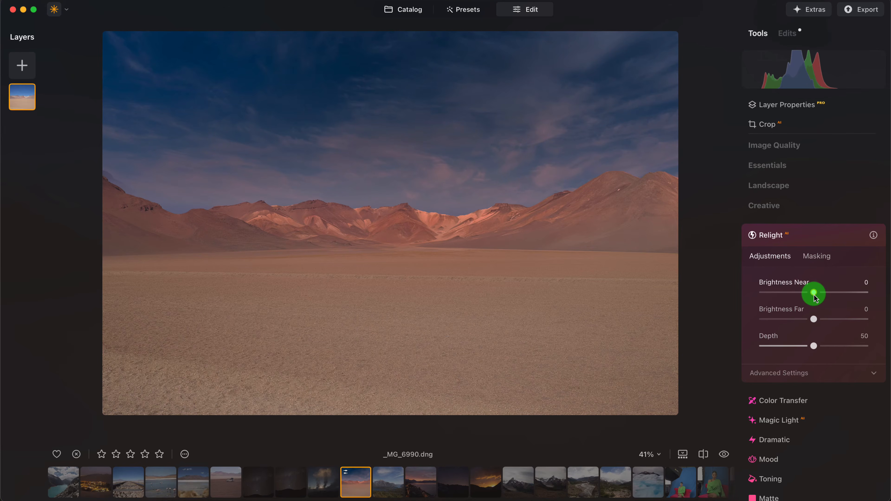
left_click_drag(814, 293, 842, 320)
left_click(814, 346)
left_click_drag(814, 346, 829, 325)
left_click(843, 319)
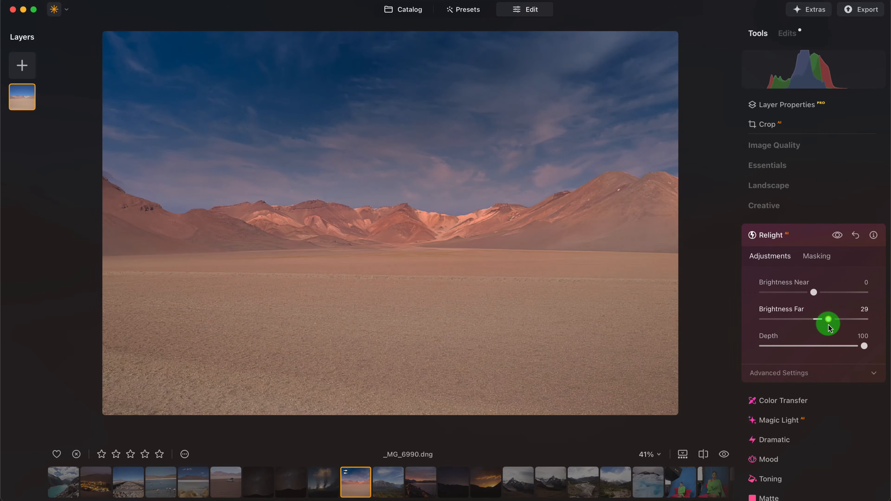
left_click_drag(829, 328, 830, 326)
left_click(839, 236)
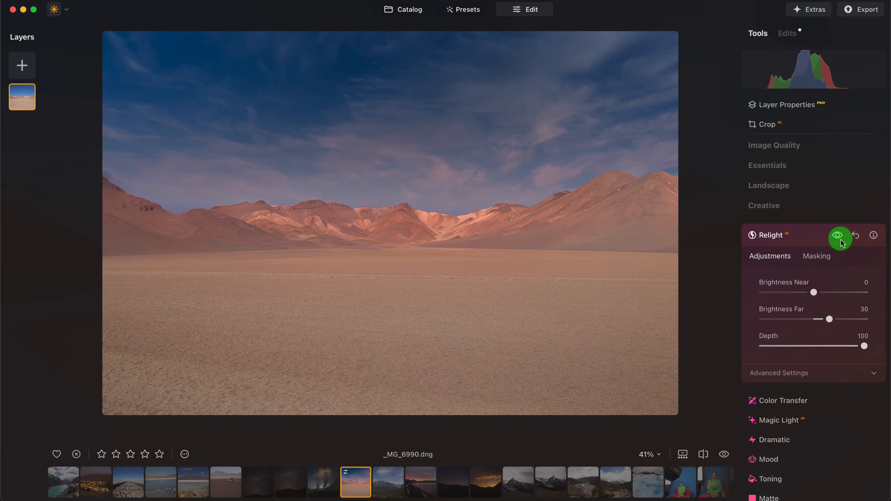
left_click(839, 237)
left_click(840, 237)
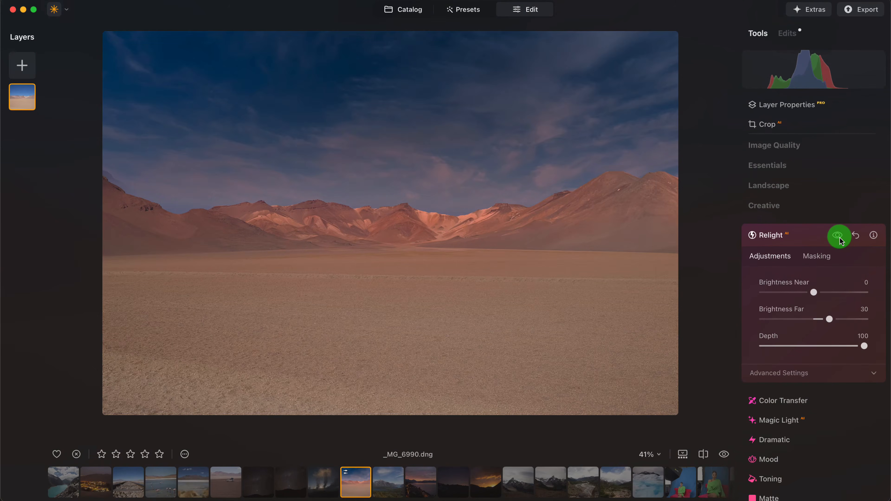
Step: Try Brightness Far at 16 and a different Brightness Near in Relight, returning Brightness Near to 0
left_click_drag(828, 320, 822, 320)
left_click(819, 294)
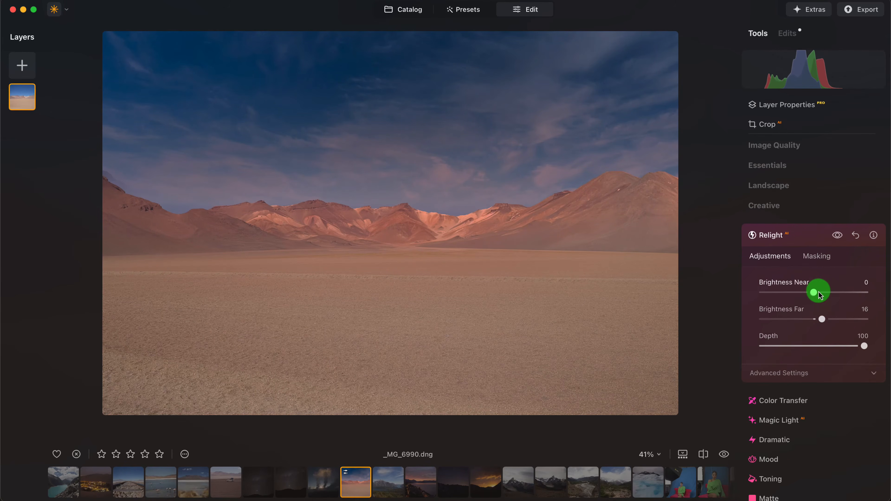
mouse_move(814, 294)
left_mouse_down()
mouse_move(761, 291)
mouse_move(856, 294)
mouse_move(823, 298)
left_mouse_up()
double_click(824, 295)
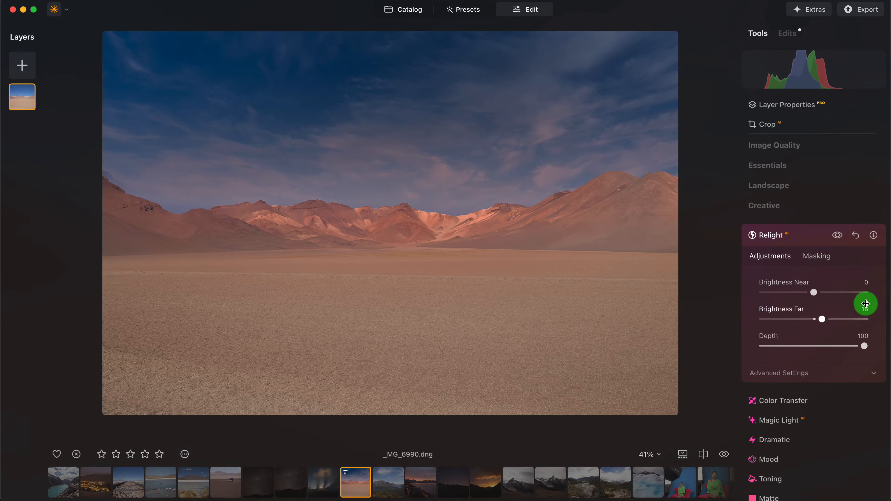
left_click(839, 236)
left_click(839, 236)
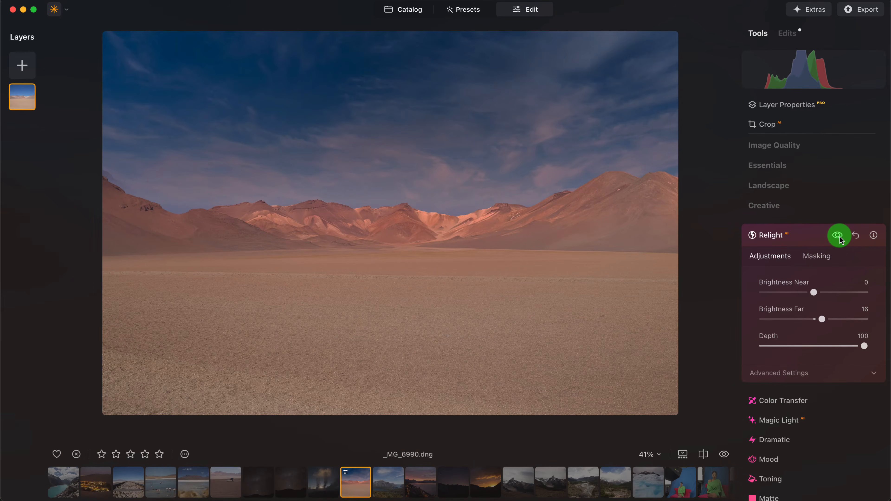
Step: Set Relight's Brightness Far to 25 and compare the photo with and without the effect
left_click_drag(822, 319, 830, 322)
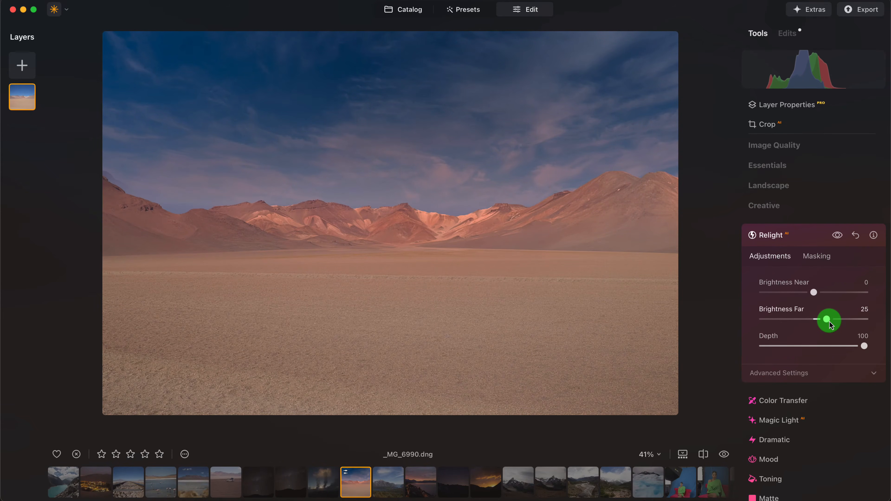
left_click(839, 238)
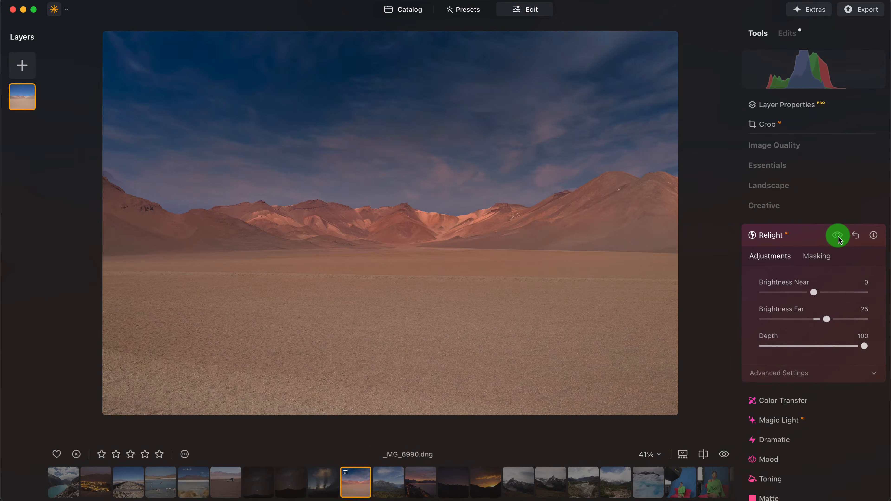
left_click(839, 236)
Step: Try the Dehalo adjustment in Relight's advanced settings, return it to 0, and close Relight
left_click(874, 373)
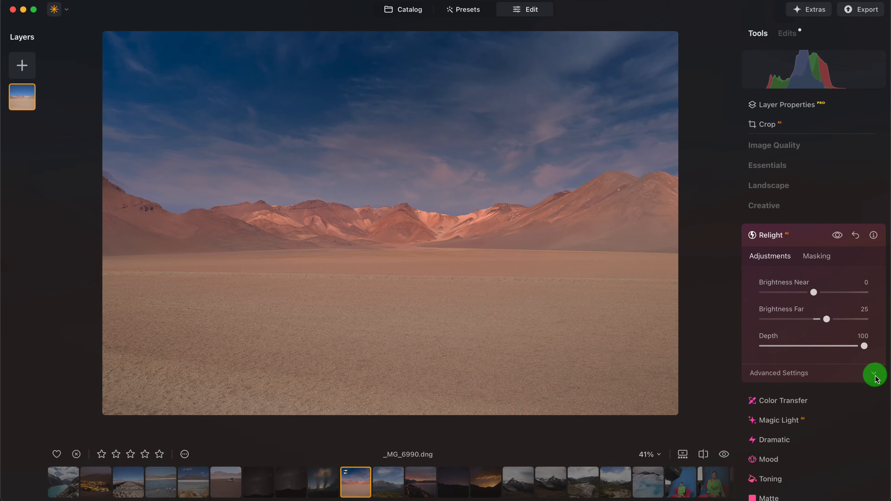
left_click(771, 407)
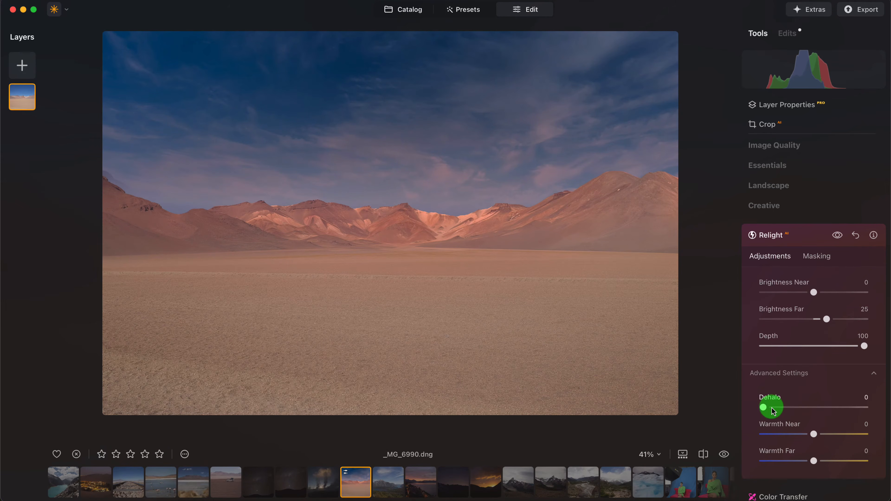
left_click_drag(765, 408, 736, 407)
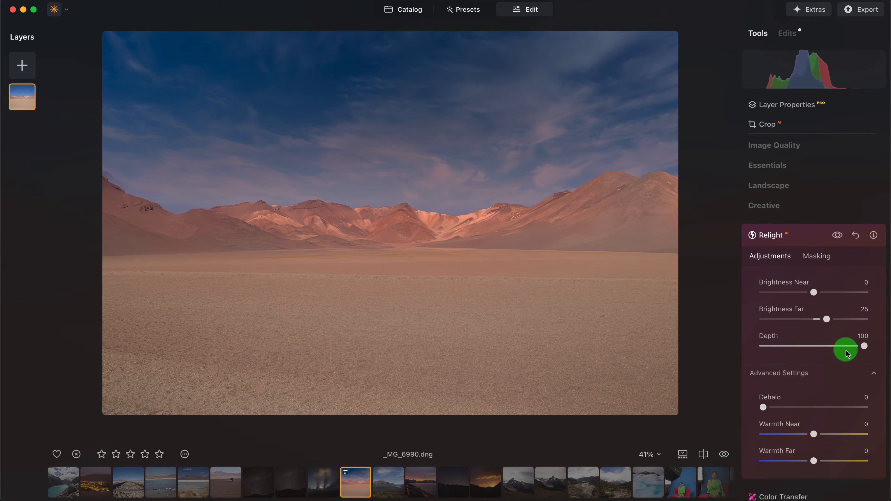
left_click(796, 235)
Step: Reopen the Twilight Enhancer from the Landscape tools to check its settings, and close it again
left_click(801, 187)
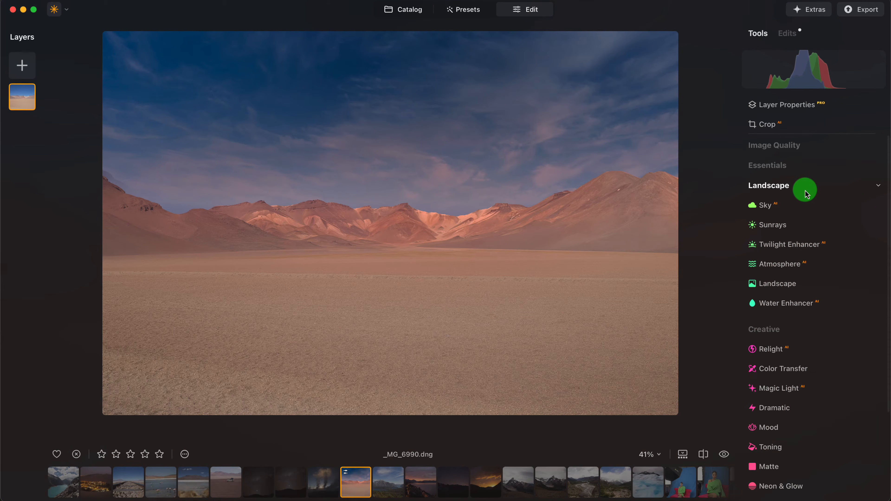
left_click(804, 248)
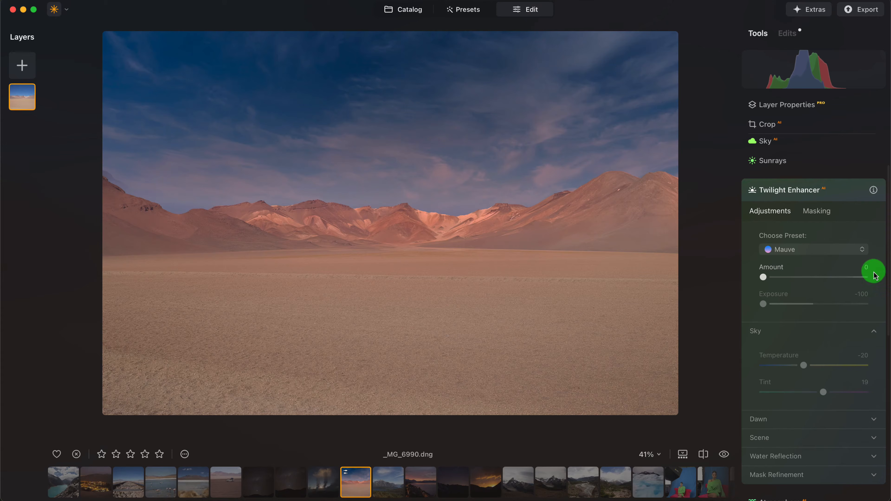
left_click(773, 192)
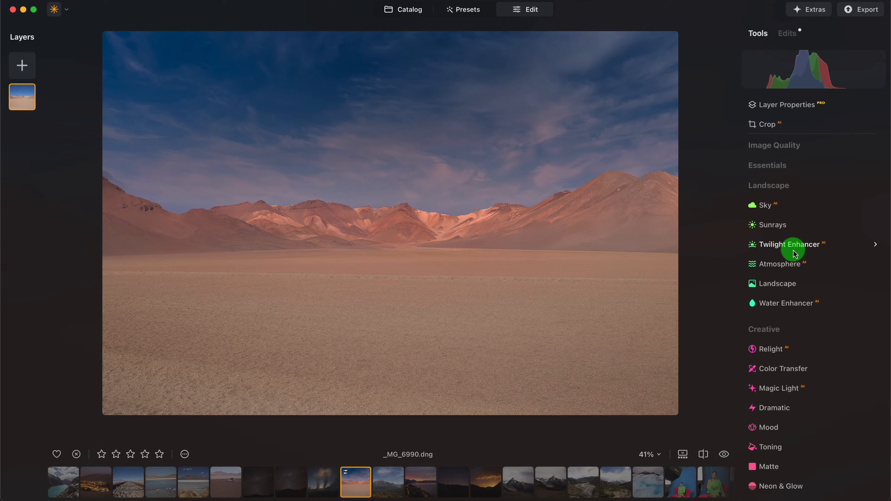
Step: Review the Sky replacement in the list of applied edits, and set the existing Twilight Enhancer edit's amount to 100
left_click(788, 34)
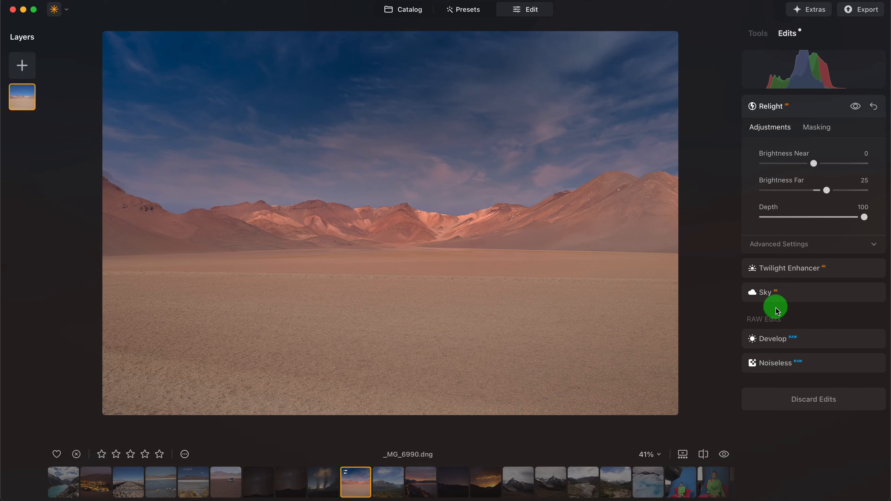
left_click(798, 297)
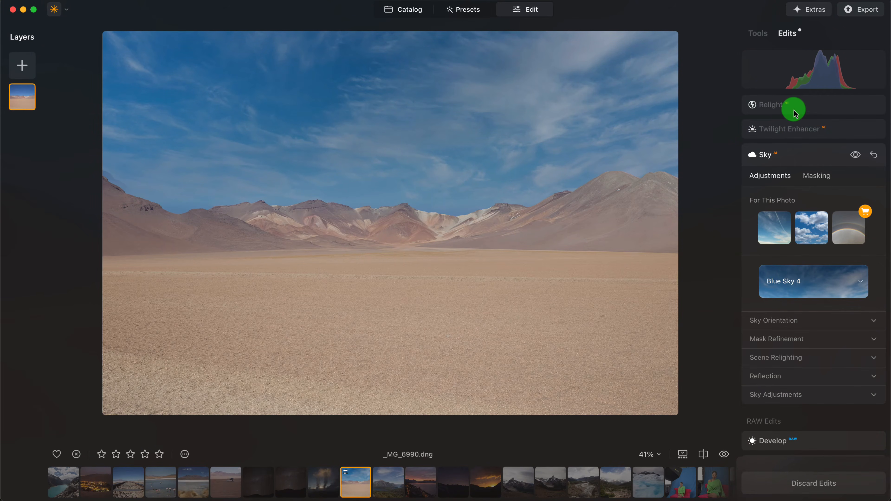
left_click(789, 130)
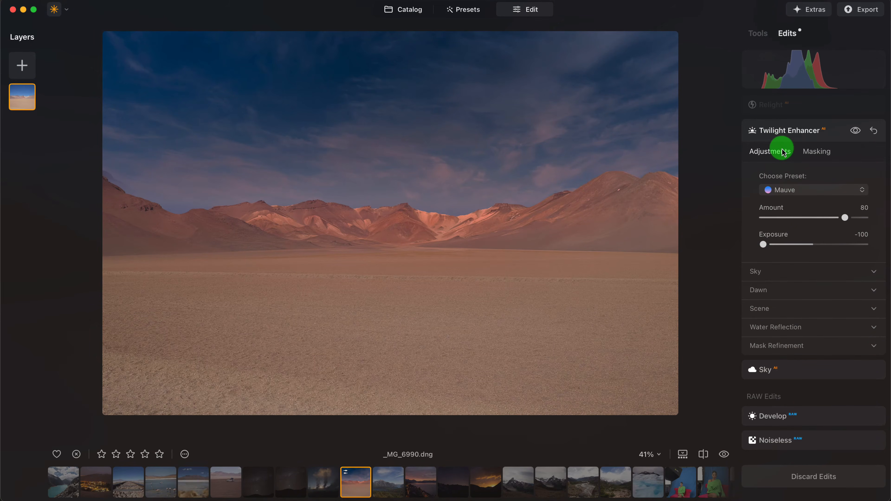
left_click_drag(849, 218, 882, 219)
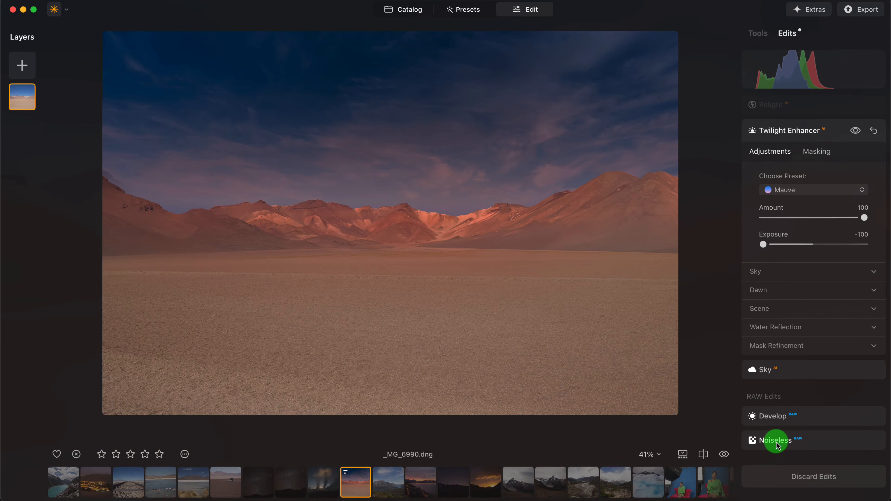
Step: Review the photo's RAW Develop edit and its adjustment sections
left_click(835, 423)
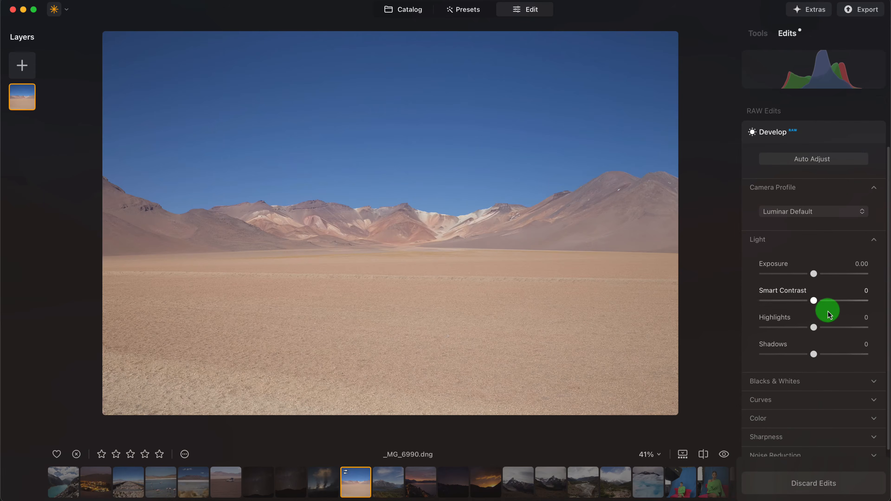
scroll(828, 311, "down", 3)
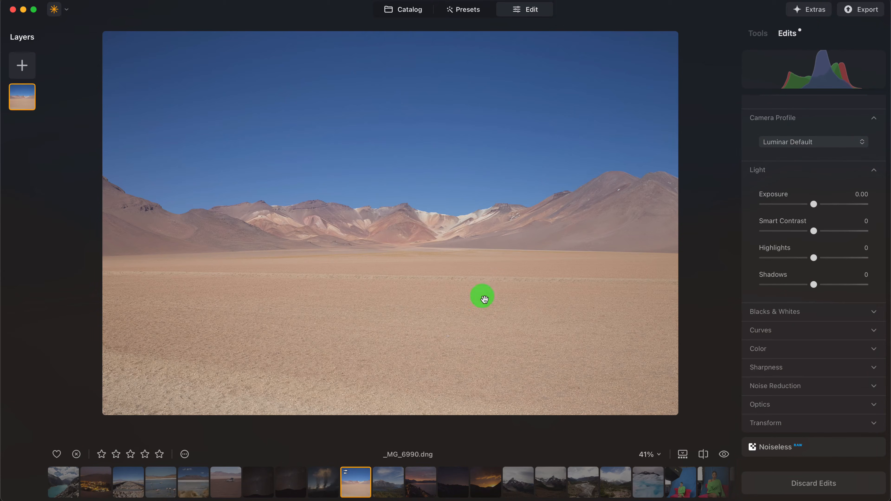
scroll(809, 133, "up", 5)
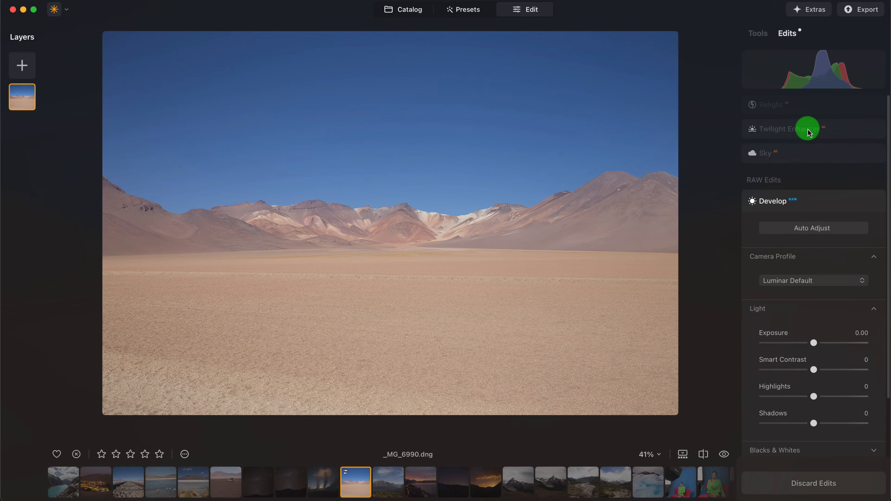
Step: Return to the editing tools, set Vibrance to 26 in the Develop tool, and review the effect
left_click(758, 33)
left_click(816, 166)
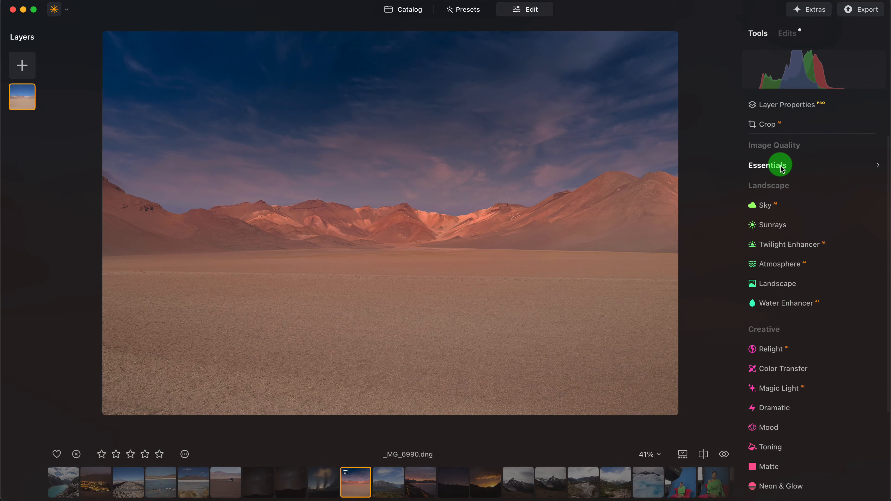
left_click(807, 167)
left_click(783, 186)
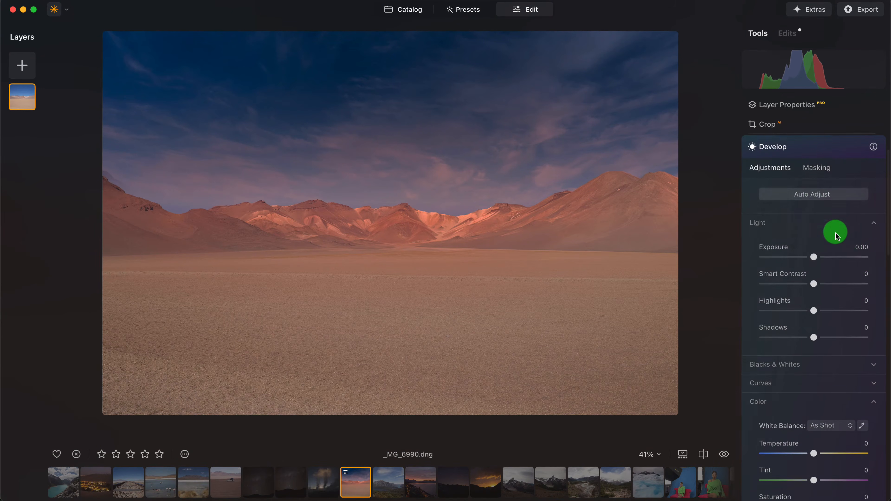
scroll(818, 359, "down", 5)
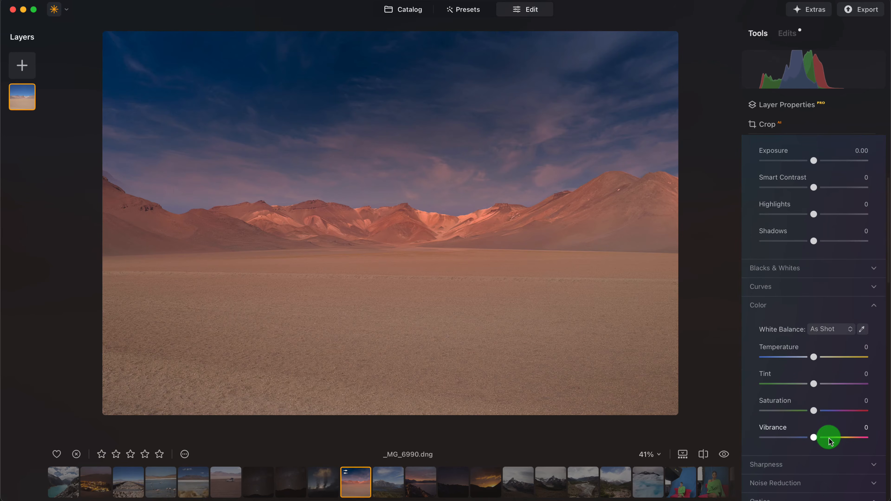
mouse_move(815, 437)
left_mouse_down()
mouse_move(844, 439)
mouse_move(828, 441)
left_mouse_up()
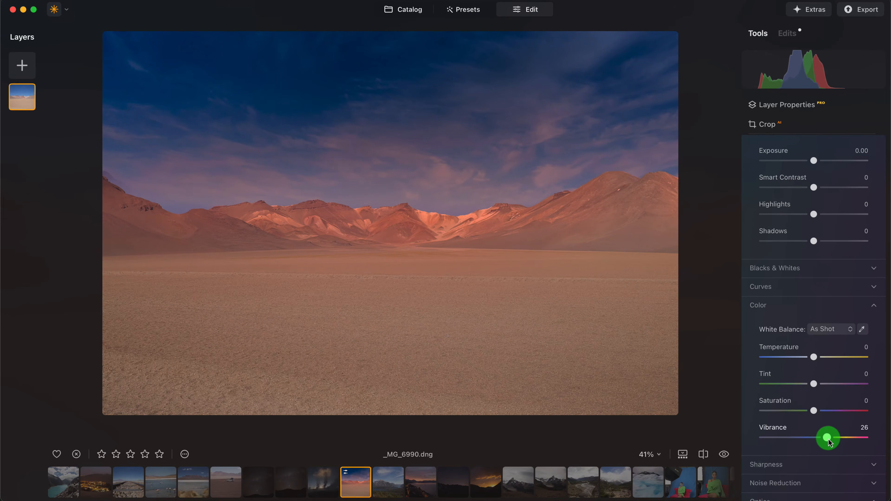
scroll(844, 217, "up", 5)
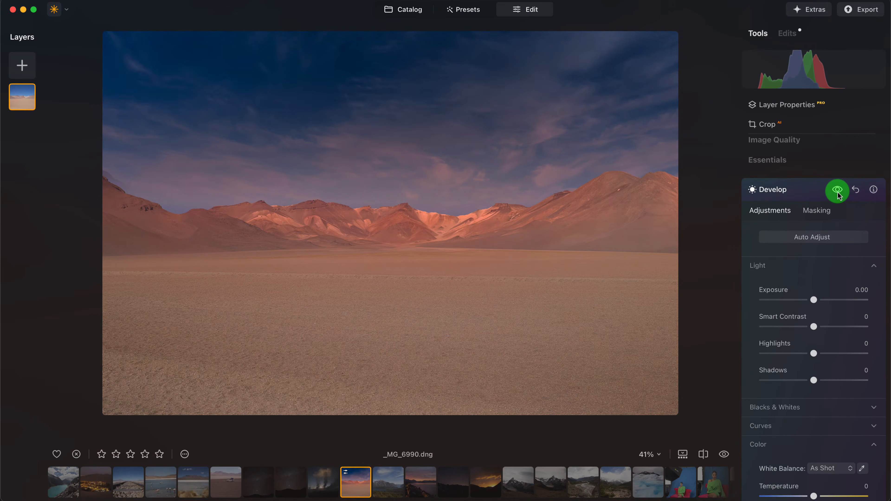
Step: Set Tint to 10, Saturation to 9 and Vibrance to 28 in the Develop color settings, and close the tool
scroll(836, 387, "down", 3)
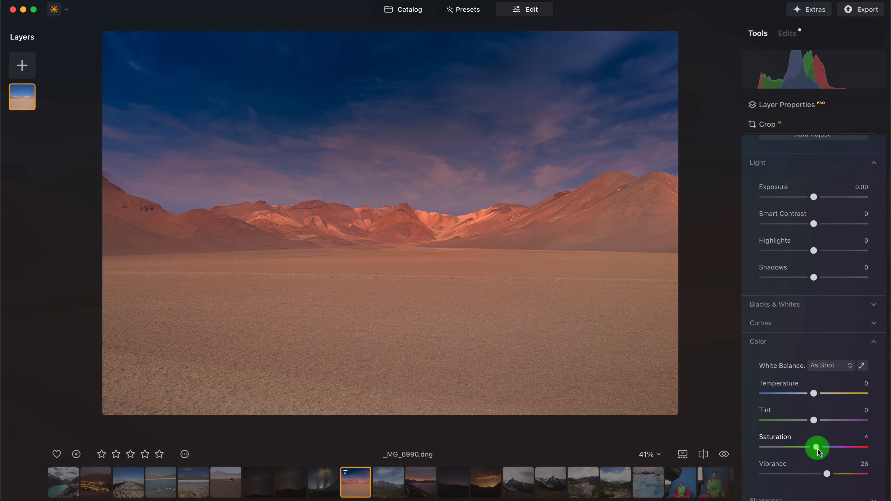
left_click_drag(818, 452, 819, 451)
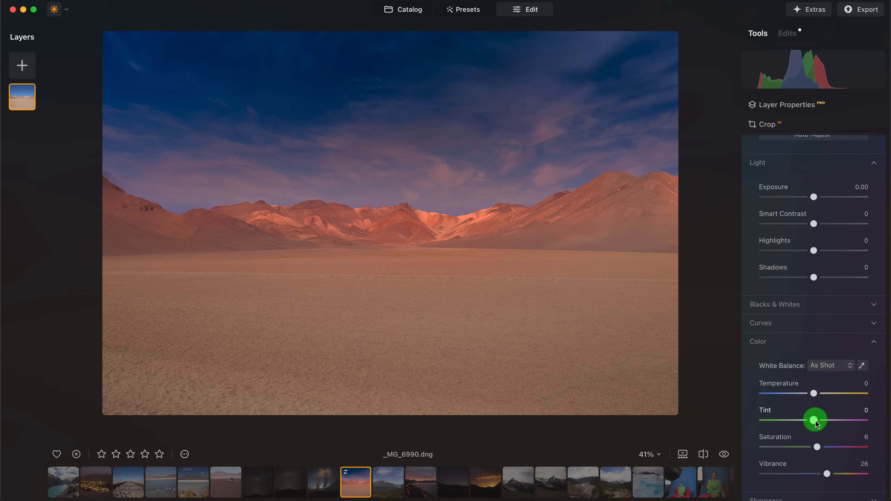
left_click_drag(816, 421, 816, 421)
left_click_drag(821, 422, 821, 422)
left_click_drag(831, 475, 831, 475)
left_click_drag(821, 451, 823, 453)
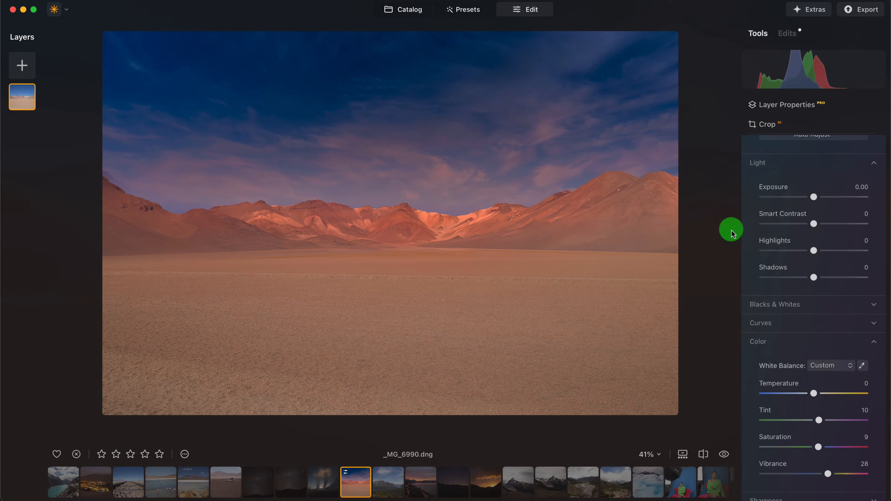
scroll(857, 235, "up", 3)
left_click(802, 200)
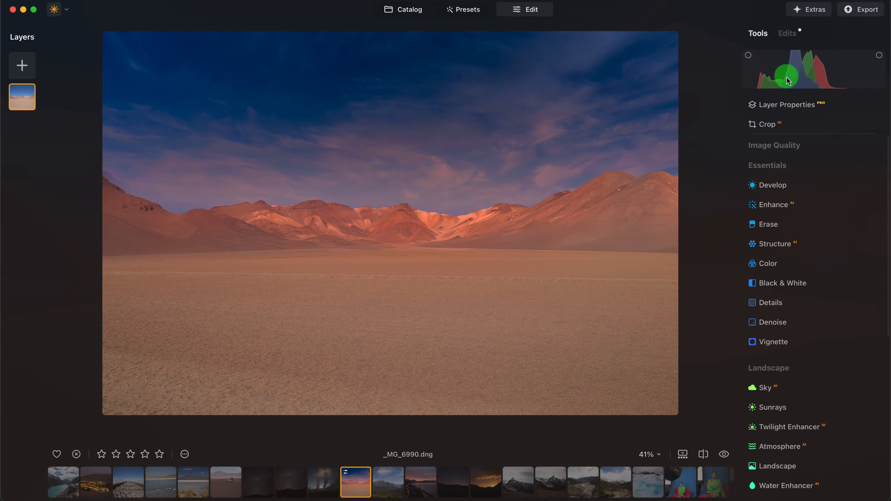
Step: Review the list of applied edits, and examine the sections of a fresh Develop tool
left_click(788, 33)
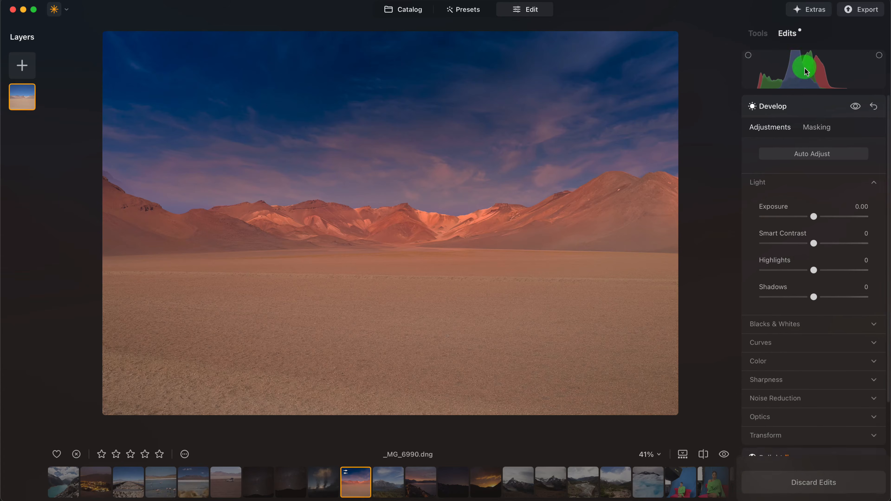
left_click(798, 110)
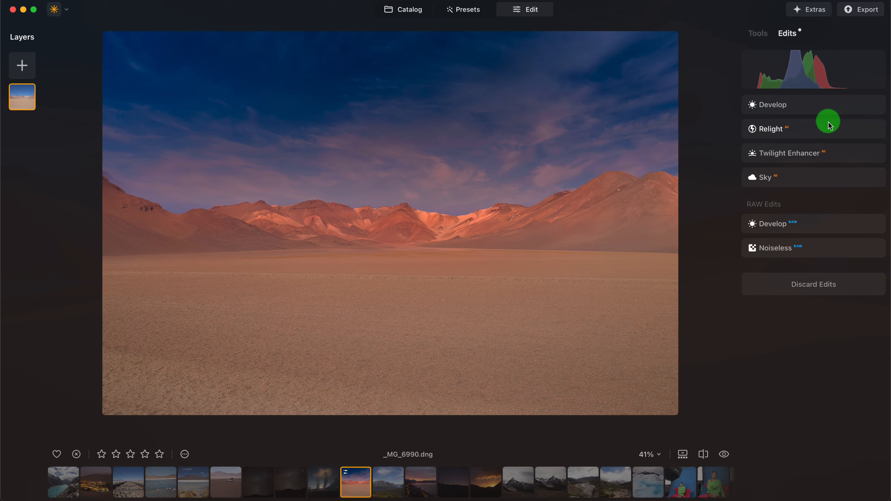
left_click(760, 34)
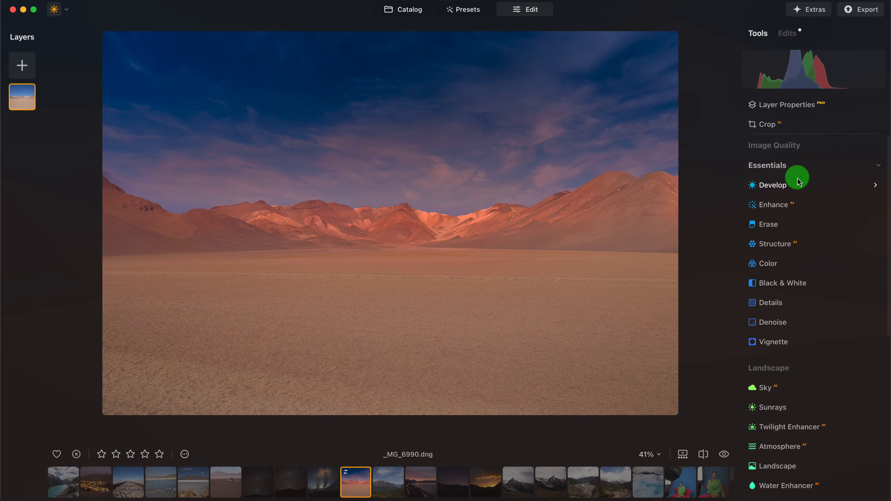
left_click(797, 186)
scroll(831, 312, "down", 10)
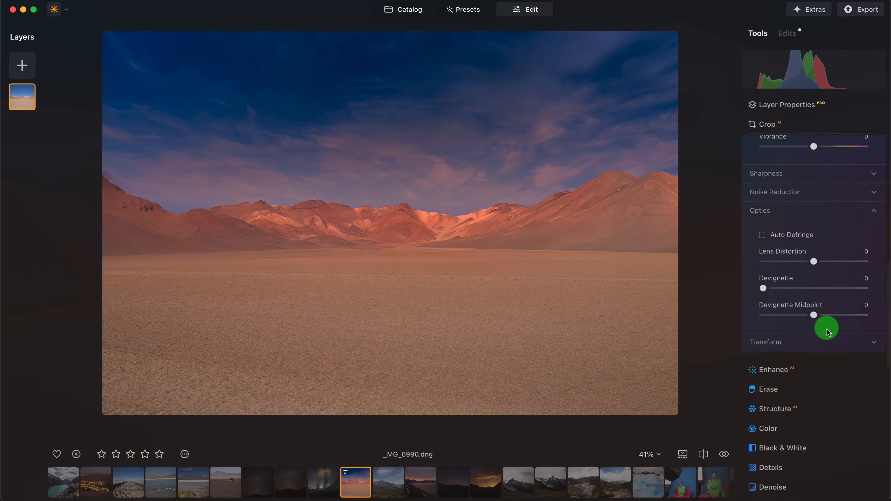
scroll(829, 211, "up", 3)
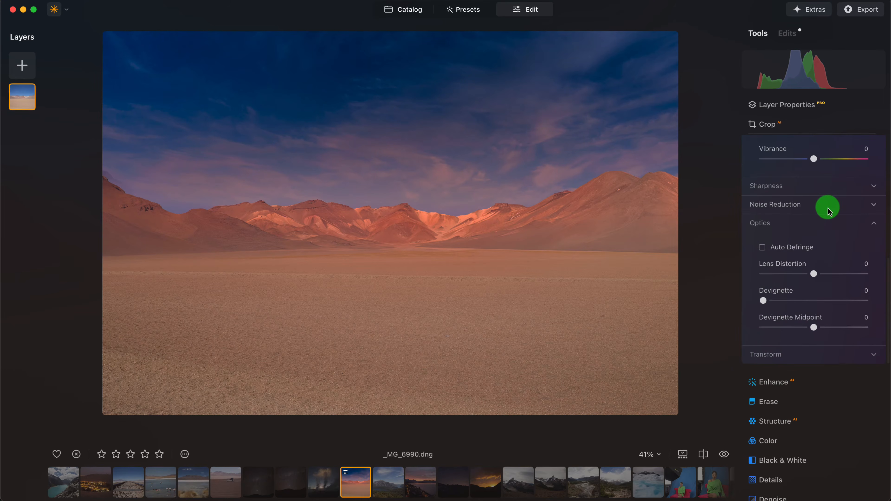
scroll(829, 211, "up", 10)
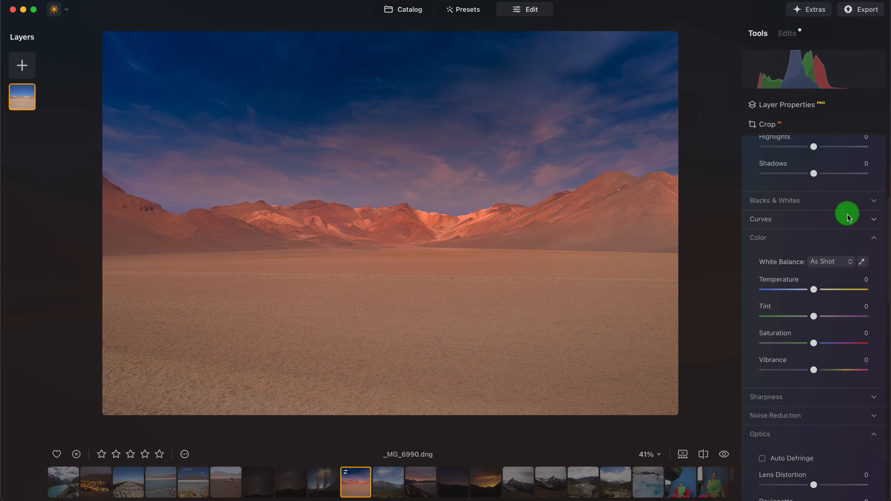
scroll(850, 216, "up", 3)
Step: Collapse the Light, Color and Optics sections of the Develop tool, and close the tool while keeping the Essentials tools listed
left_click(792, 269)
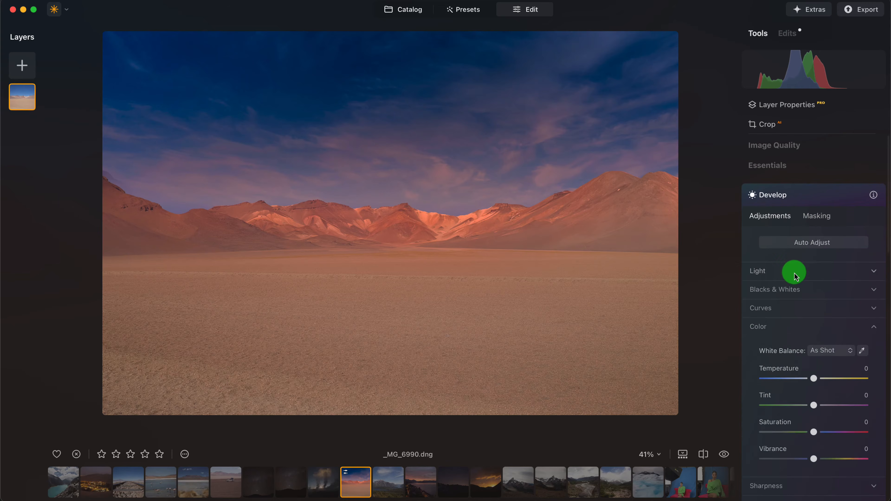
scroll(800, 287, "down", 1)
left_click(796, 280)
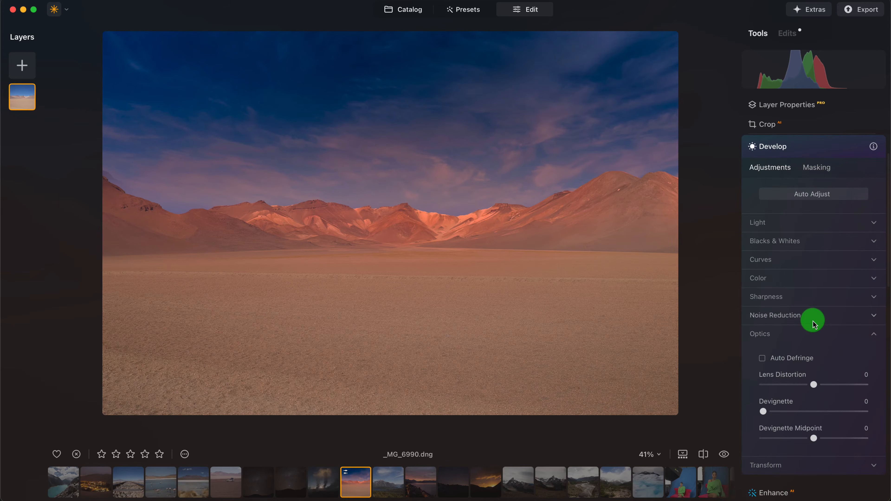
left_click(814, 333)
scroll(804, 178, "up", 2)
left_click(808, 167)
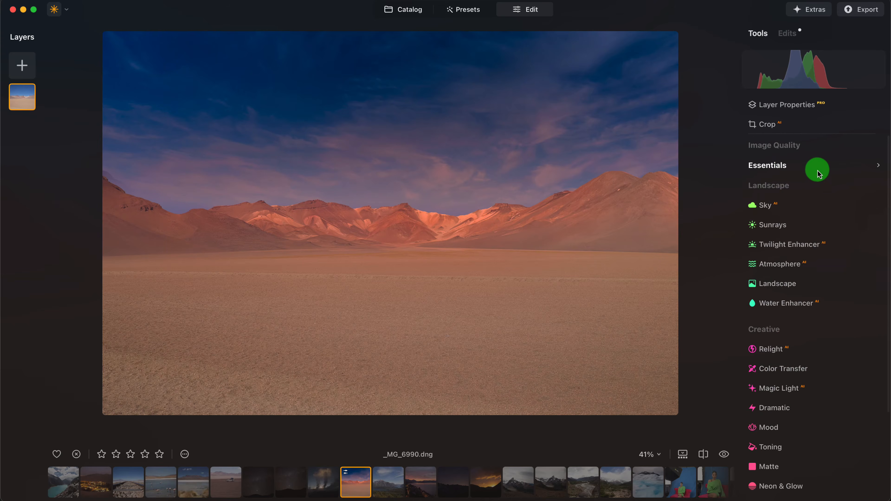
left_click(855, 173)
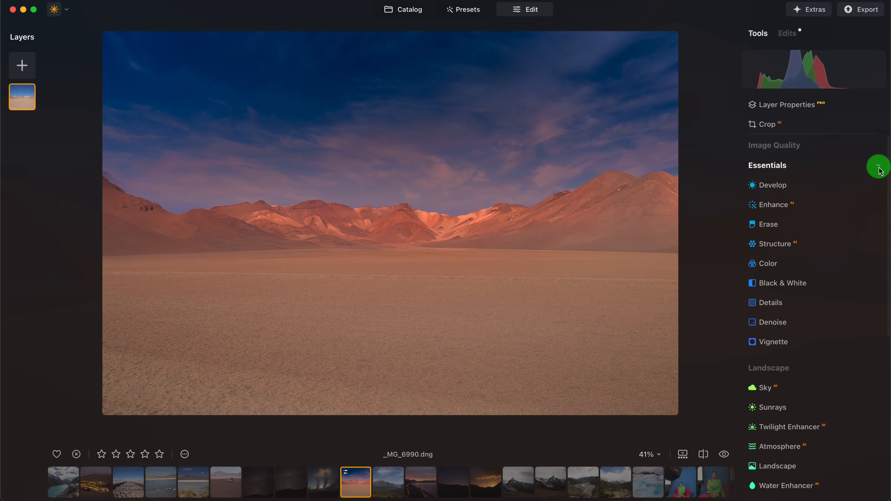
Step: Darken the desert photo's edges with a Vignette, setting its amount to -44 and size to 25
left_click(790, 339)
scroll(844, 277, "down", 4)
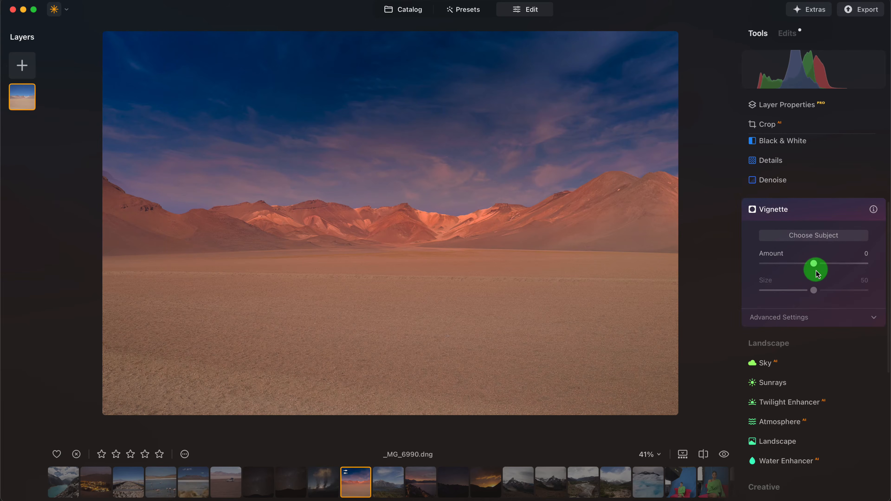
left_click_drag(814, 264, 784, 264)
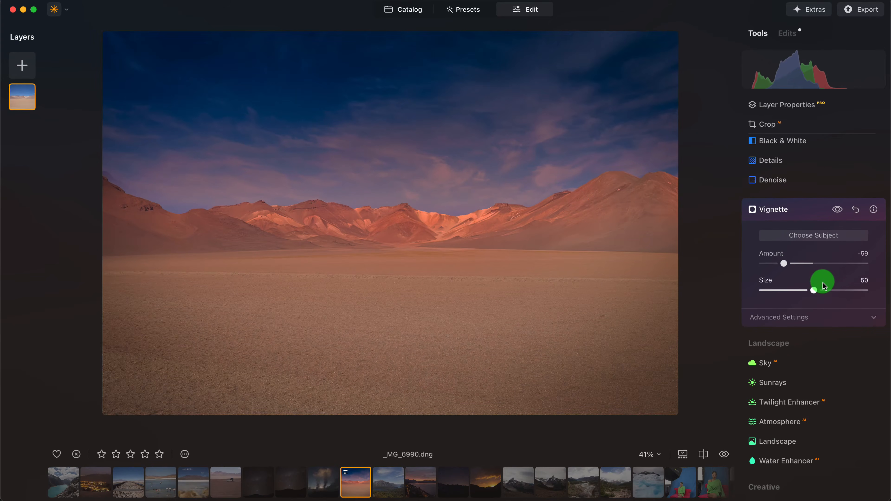
left_click_drag(815, 291, 794, 264)
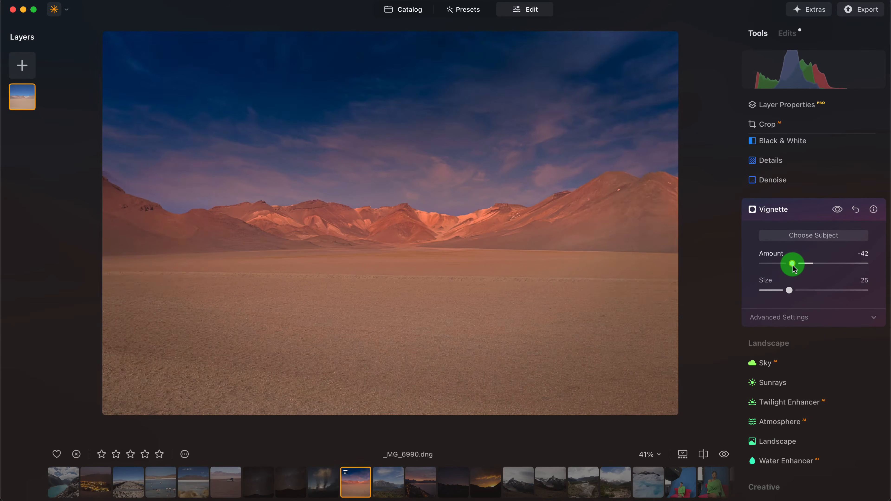
Step: Toggle the vignette's visibility to check its effect, and compare the desert photo before and after all edits
left_click(838, 210)
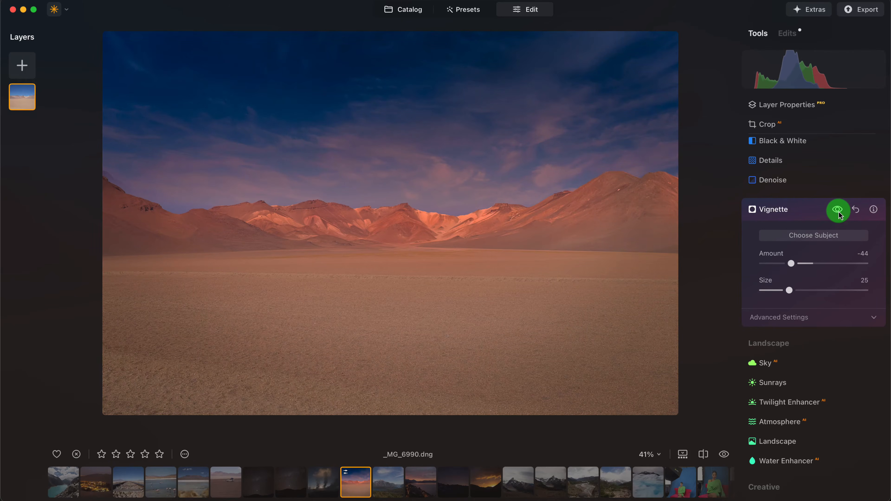
left_click(840, 212)
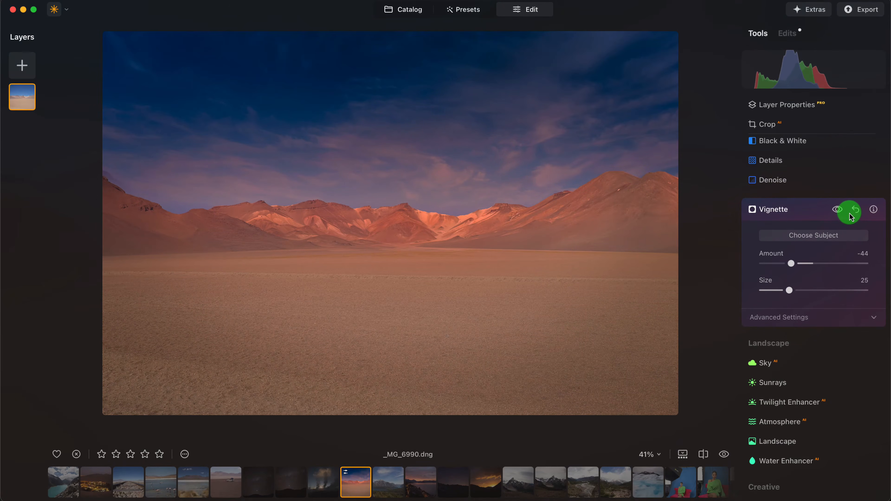
left_click(704, 454)
left_click_drag(331, 233, 503, 207)
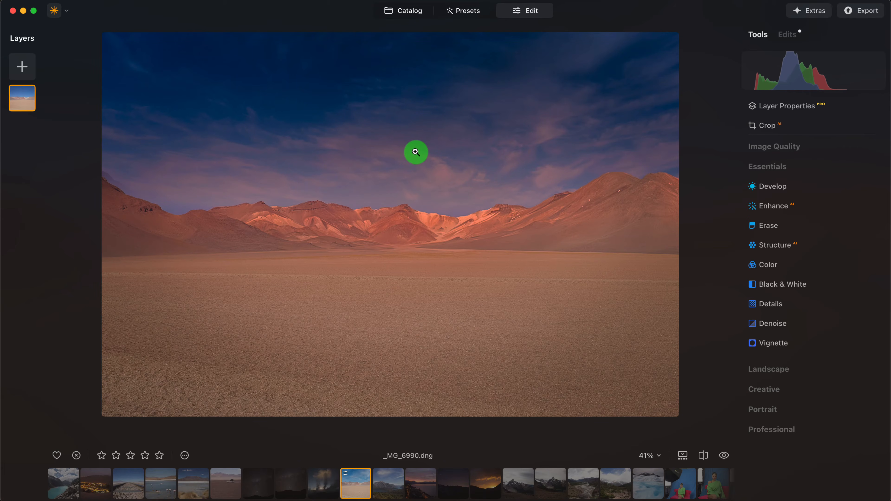
Step: Review the applied Sky edit's Mask Refinement settings and masking options, and return to the Vignette edit
left_click(787, 35)
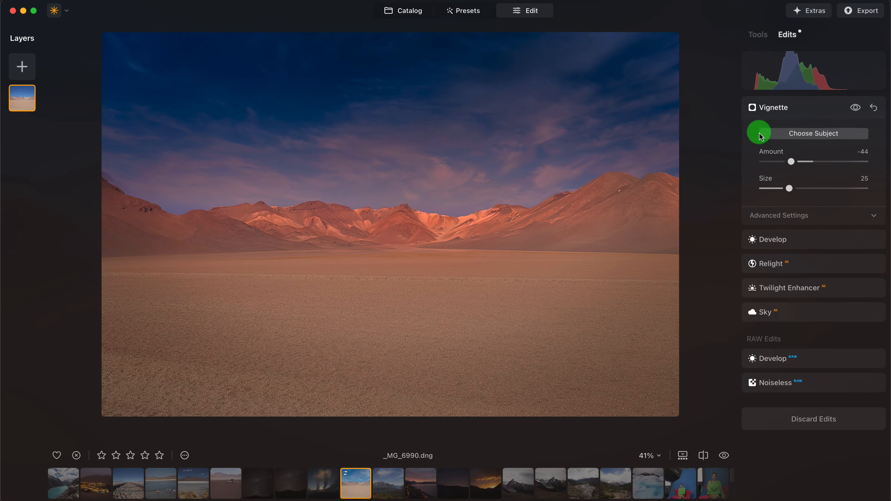
left_click(815, 311)
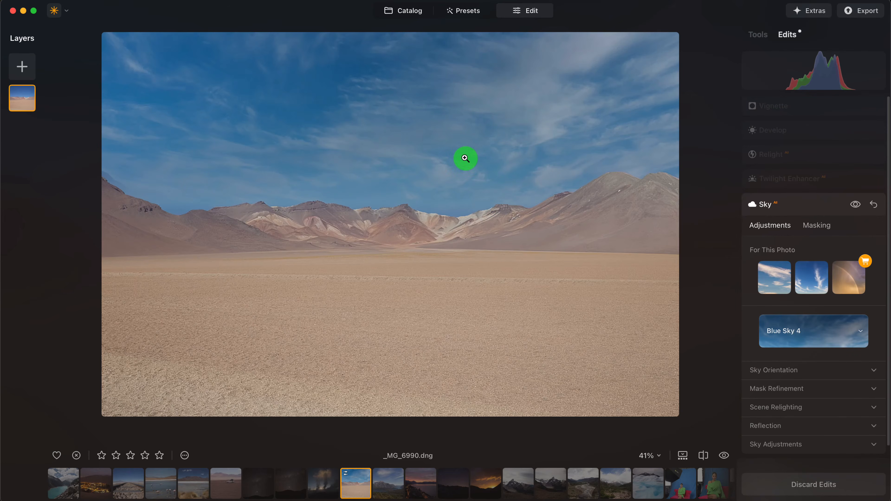
scroll(836, 366, "down", 3)
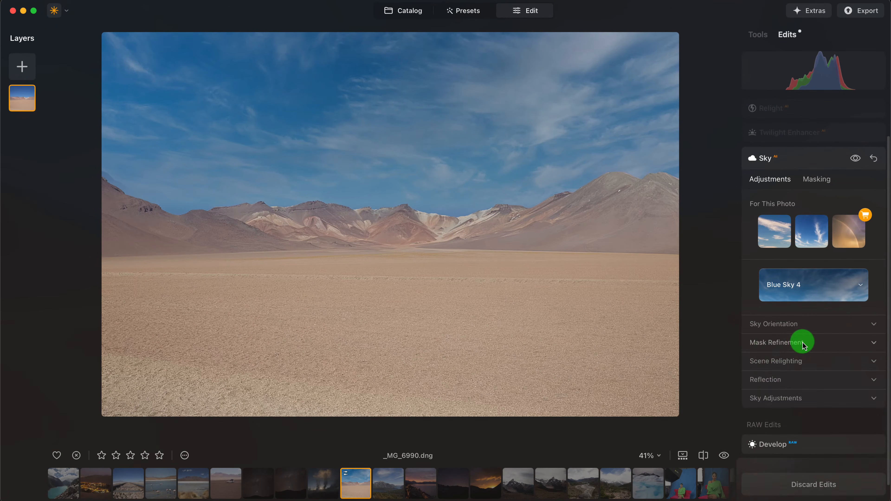
left_click(803, 345)
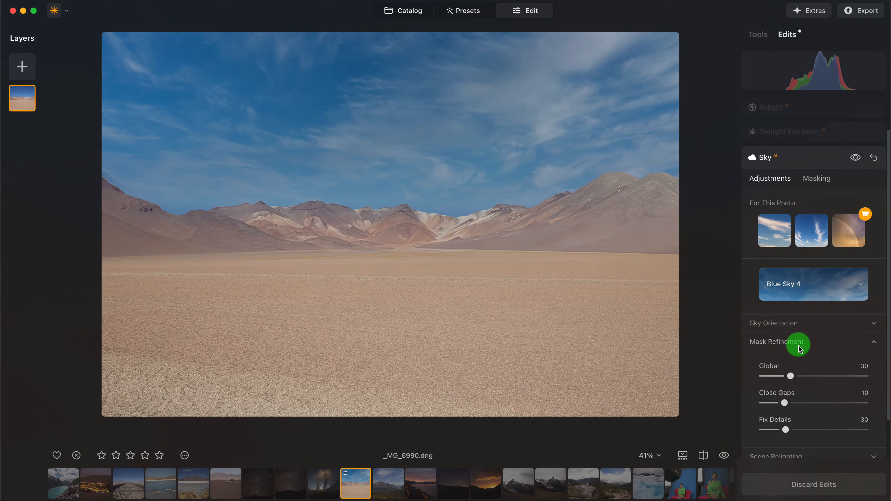
left_click(820, 343)
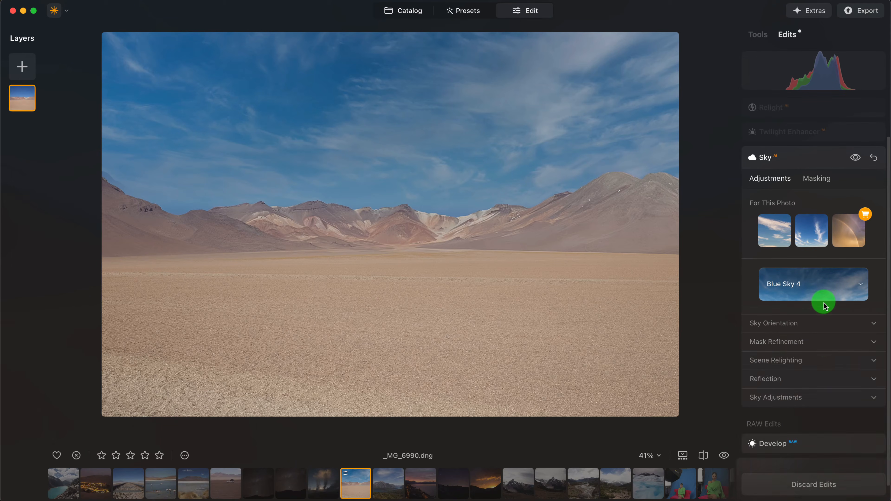
scroll(825, 307, "up", 3)
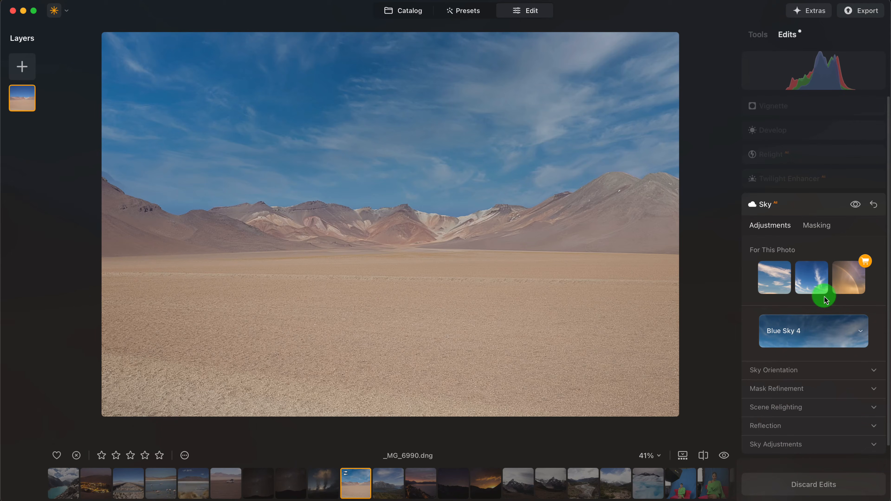
left_click(818, 229)
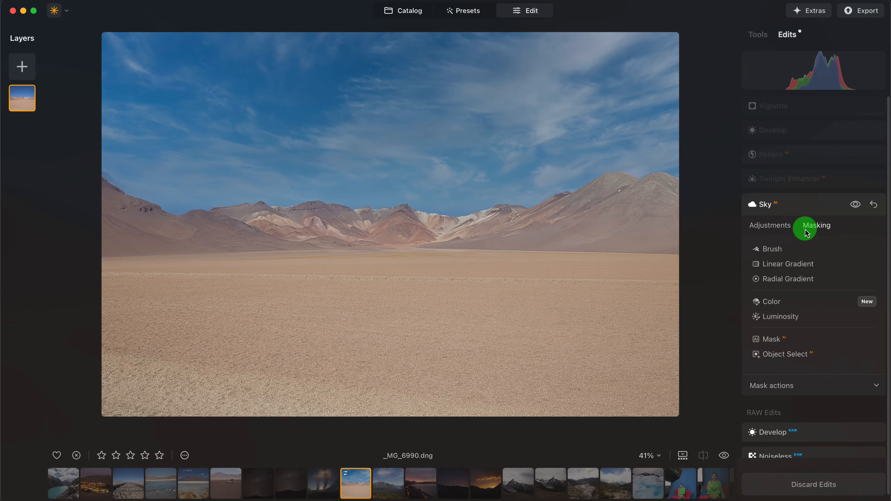
left_click(784, 232)
left_click(797, 107)
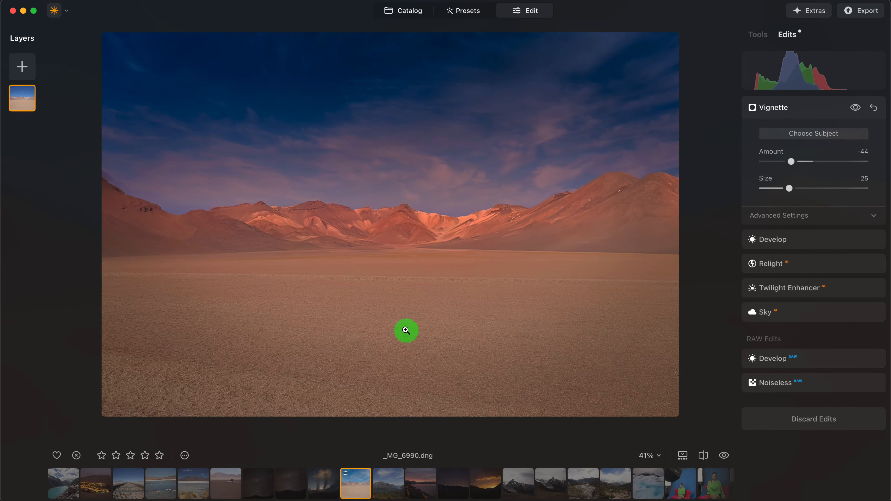
Step: Open the railway track photo _MG_6589.dng for editing, and set Accent to 100 in the Enhance tool
left_click(128, 484)
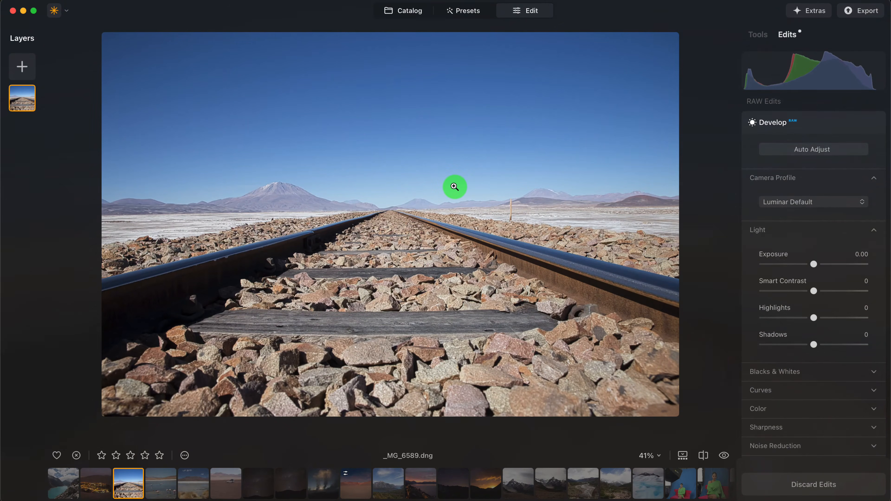
left_click(812, 124)
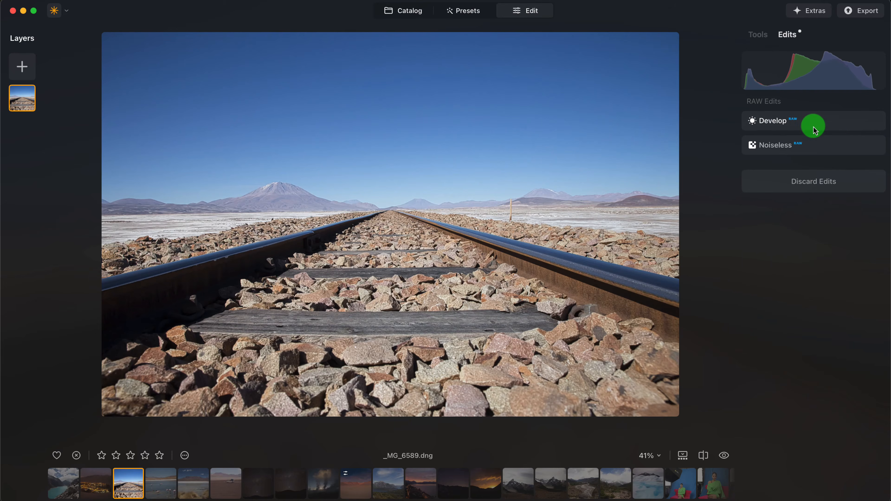
left_click(761, 36)
left_click(858, 218)
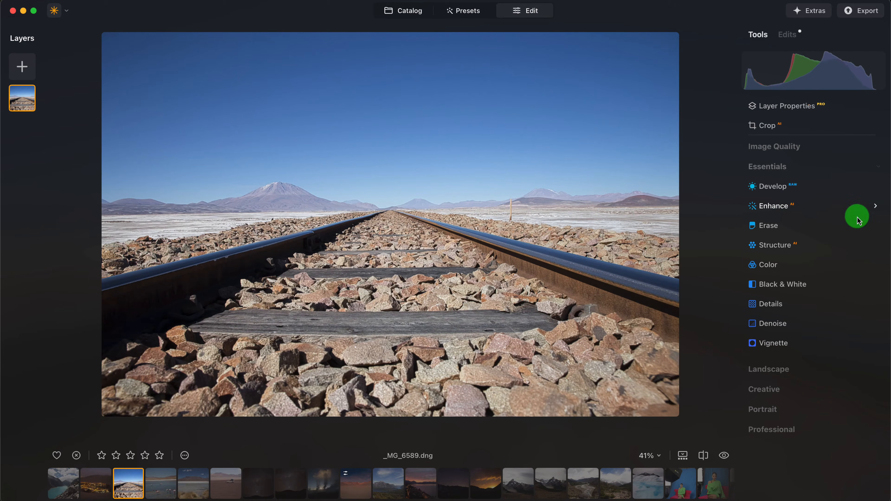
left_click(784, 208)
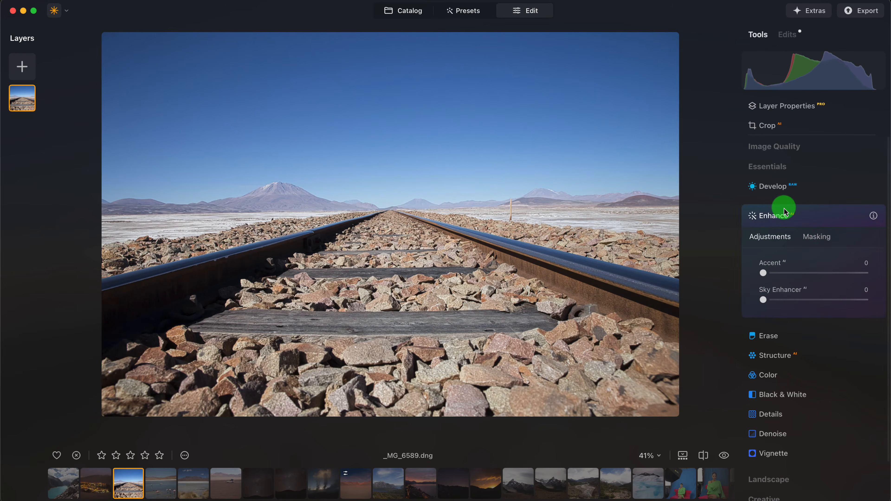
left_click_drag(786, 276, 867, 274)
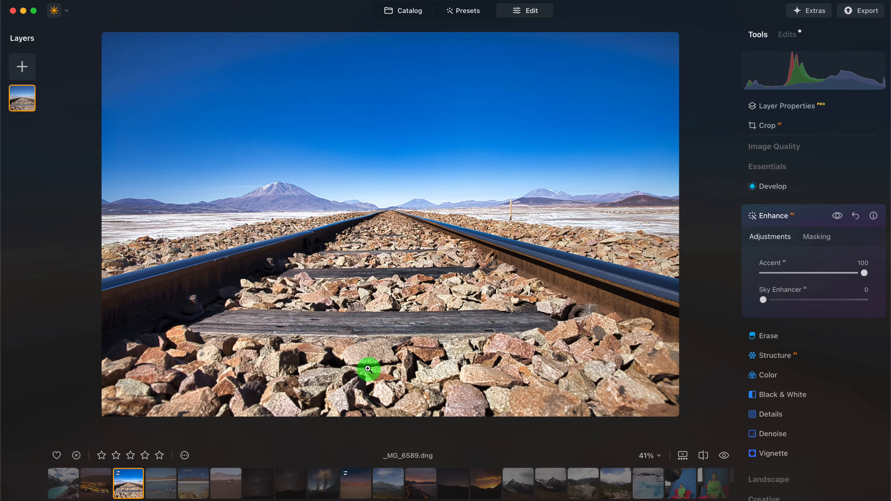
Step: Mask the Enhance effect with a horizontal linear gradient covering the rocks and tracks, and move its centre up to the horizon
left_click(815, 244)
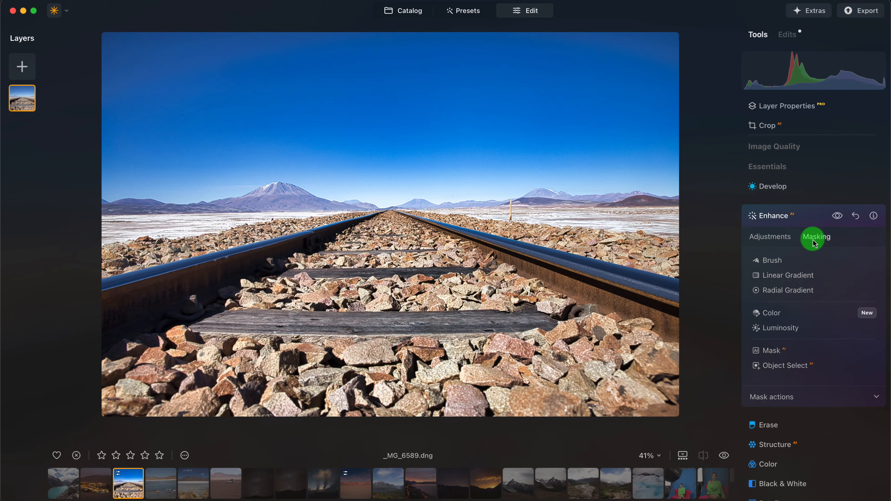
left_click(776, 355)
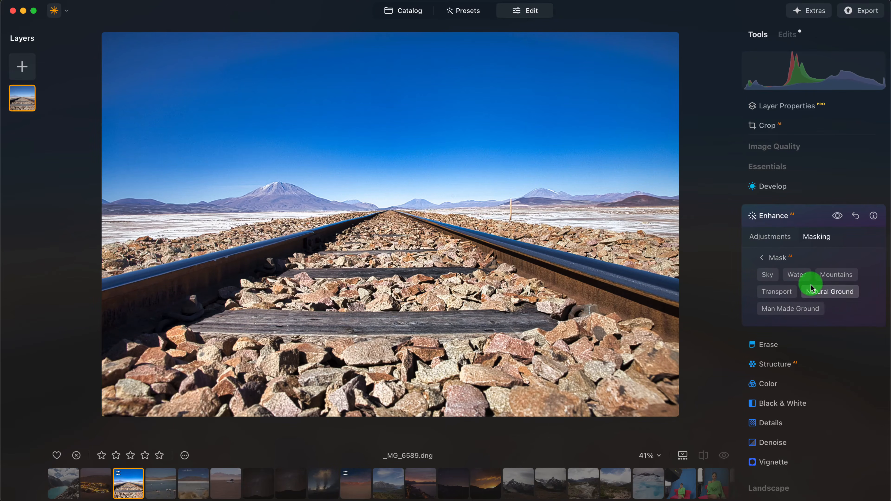
left_click(762, 260)
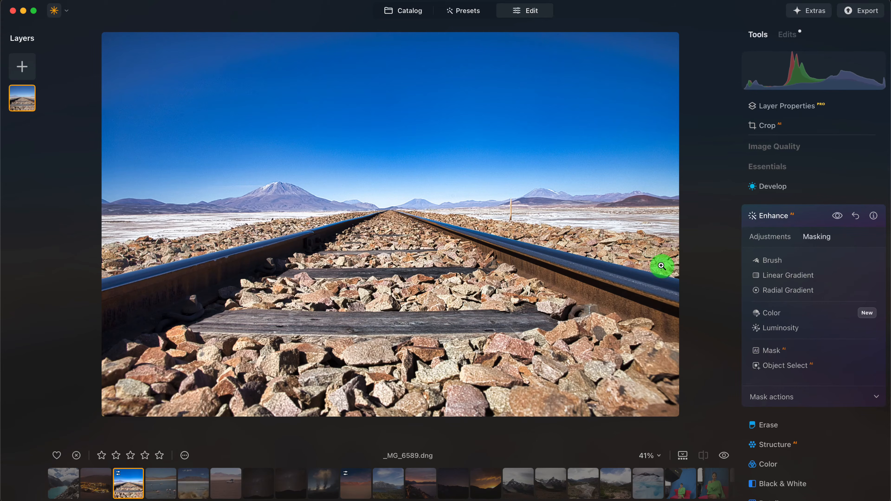
left_click(806, 278)
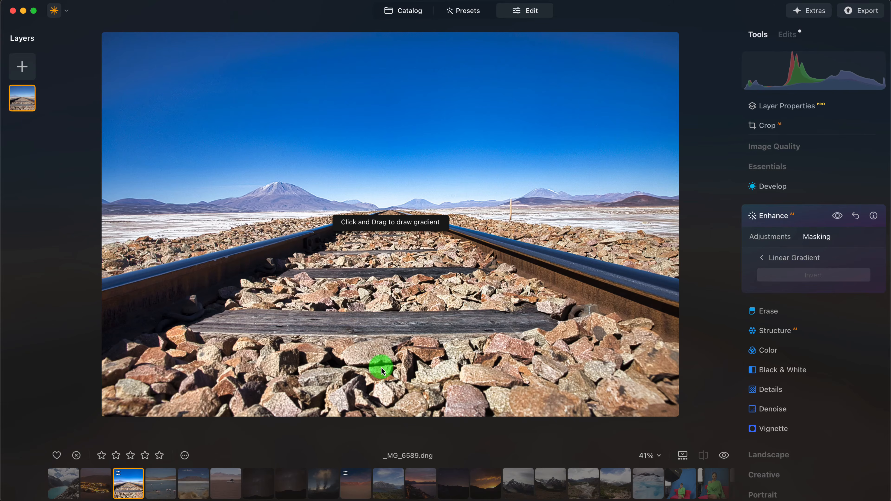
left_click_drag(392, 370, 392, 171)
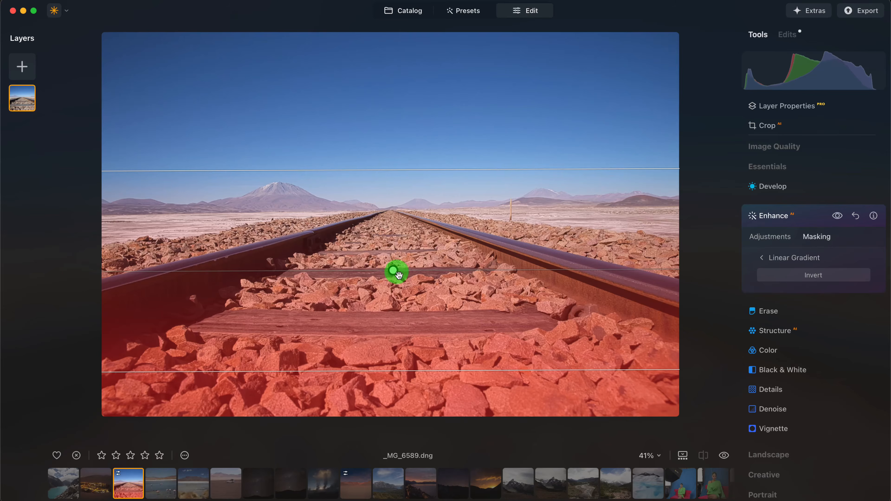
left_click_drag(399, 275, 399, 214)
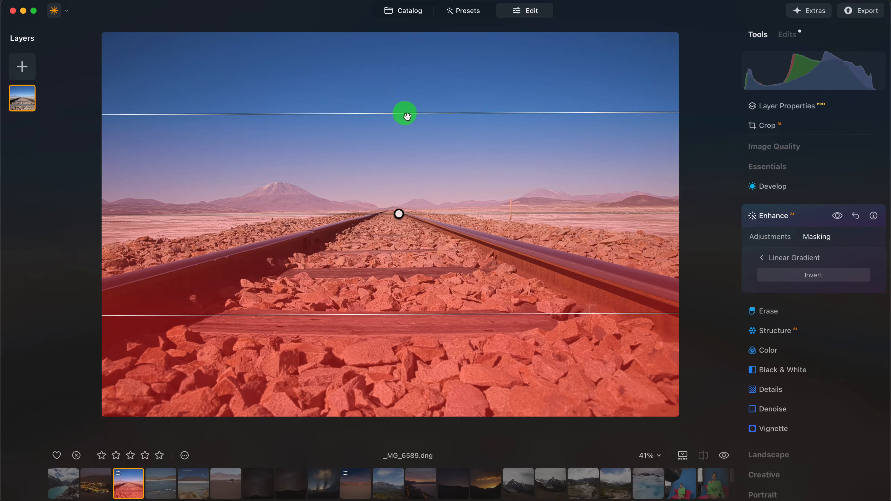
Step: Narrow the Enhance mask's gradient transition around the horizon, level it along the skyline, and finish the mask
left_click_drag(406, 116, 396, 201)
left_click_drag(400, 264, 409, 214)
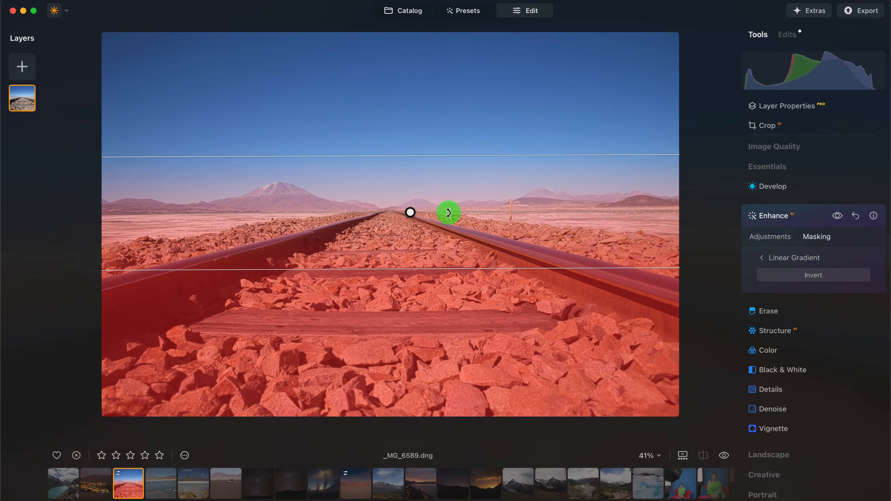
mouse_move(417, 212)
left_mouse_down()
mouse_move(418, 229)
mouse_move(432, 195)
mouse_move(427, 230)
mouse_move(432, 199)
mouse_move(434, 212)
mouse_move(415, 214)
left_mouse_up()
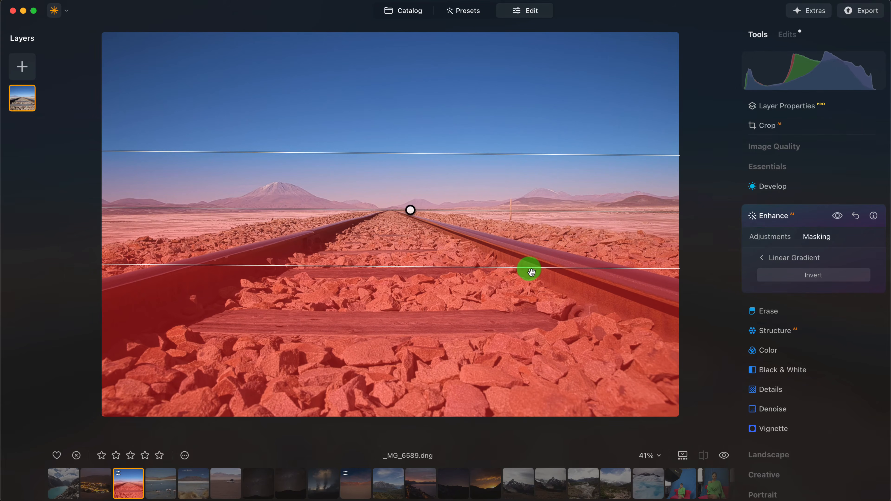
left_click(763, 259)
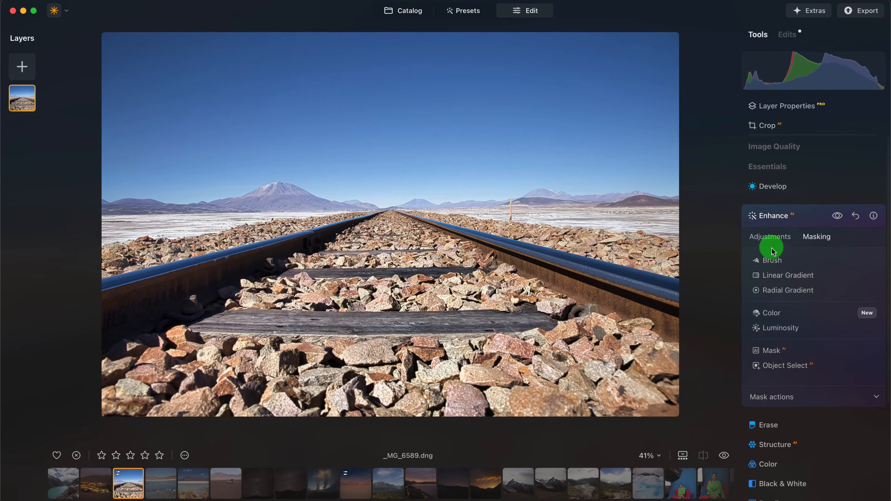
left_click(772, 242)
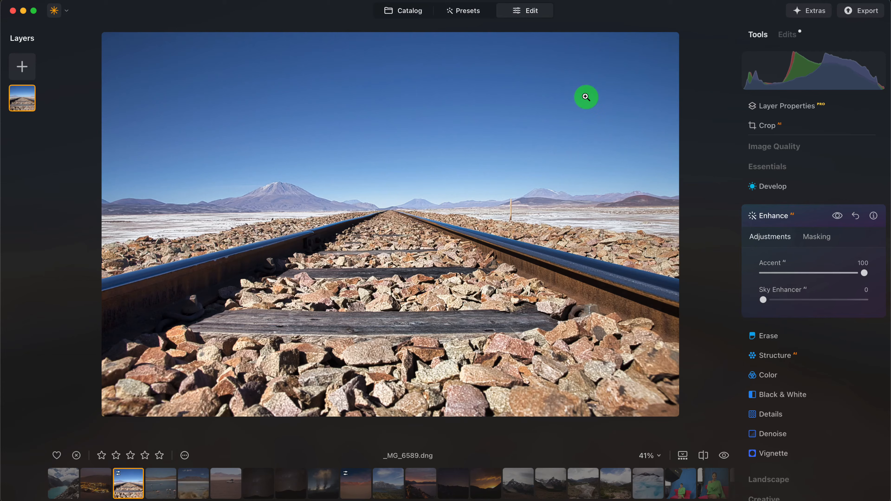
Step: Toggle the Enhance edit's visibility twice to compare the rocks and tracks with and without it
left_click(841, 219)
left_click(841, 219)
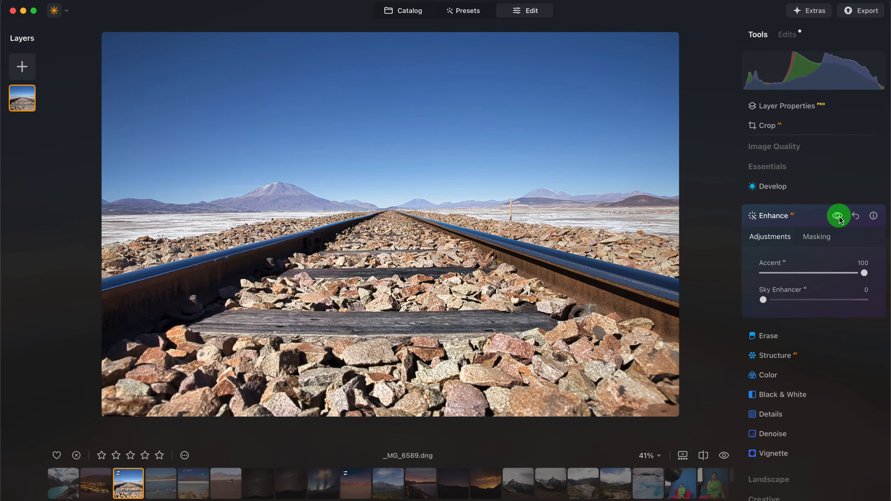
left_click(841, 220)
left_click(841, 219)
Step: Copy the Enhance edit's gradient mask and display its overlay on the photo
left_click(812, 237)
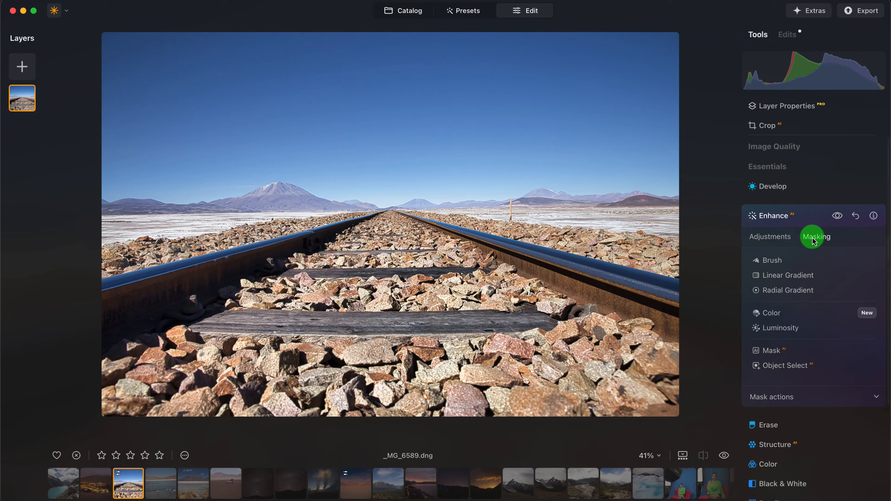
left_click(877, 398)
left_click(778, 438)
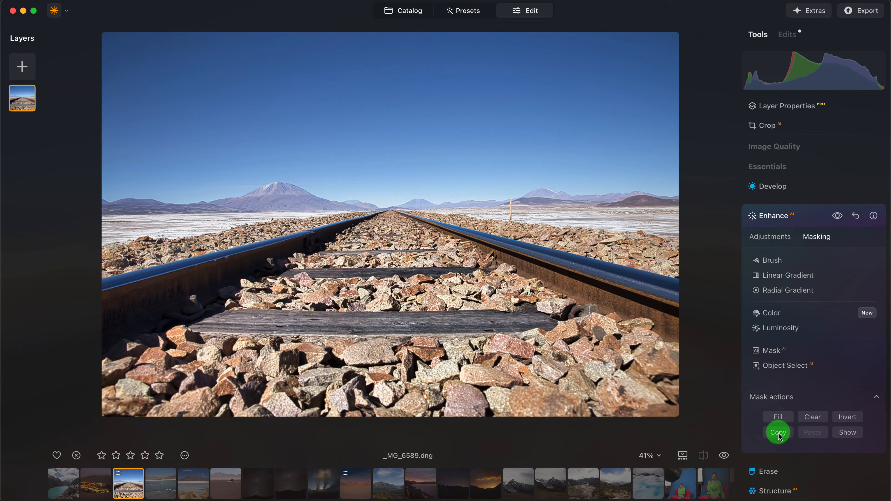
left_click(847, 437)
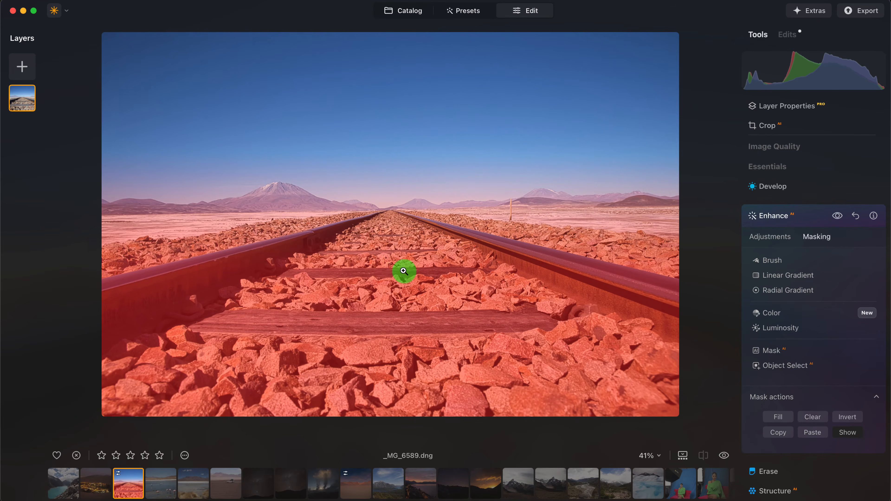
Step: Set Vibrance to 32 and Saturation to 24 in the Color tool
left_click(786, 217)
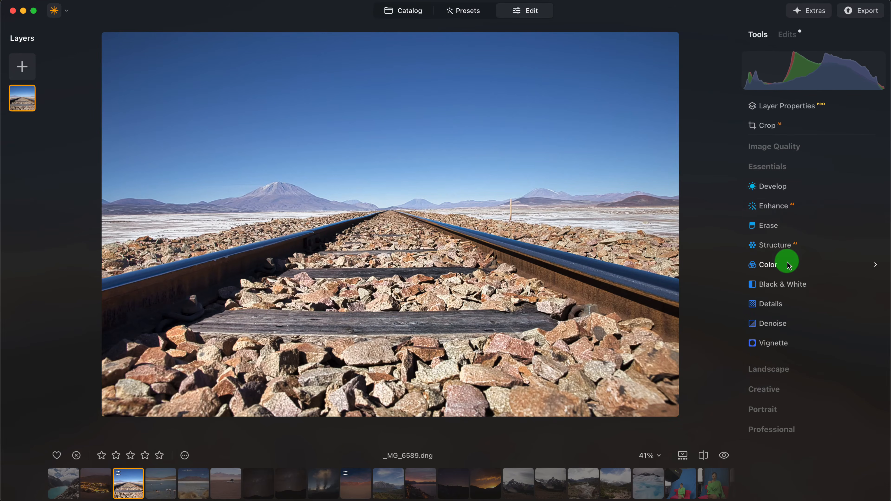
left_click(788, 262)
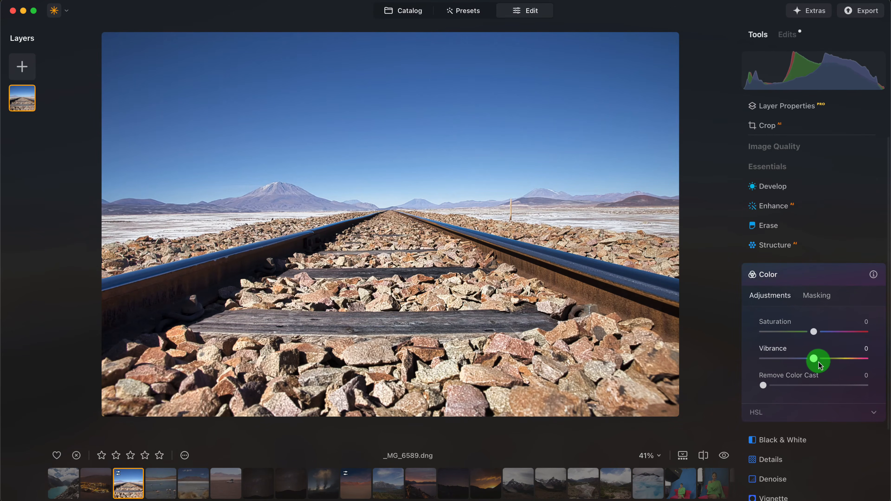
mouse_move(818, 361)
left_mouse_down()
mouse_move(849, 358)
mouse_move(831, 359)
left_mouse_up()
left_click(827, 333)
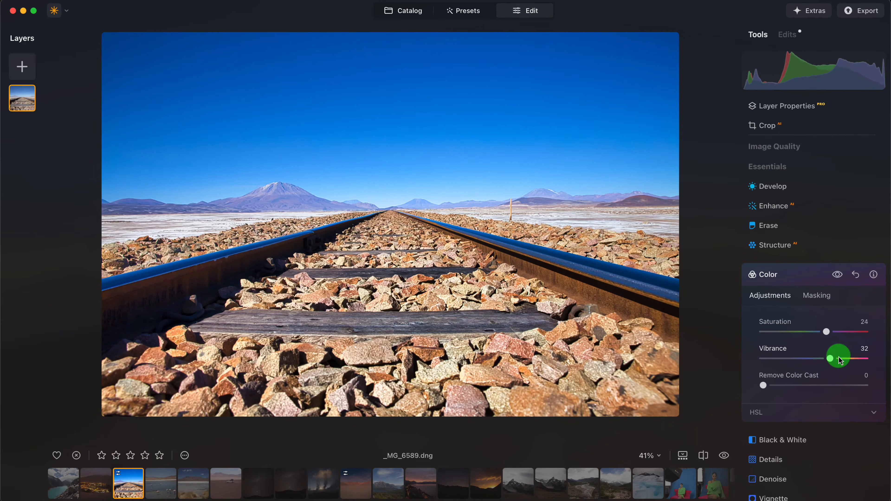
Step: Paste the copied gradient mask onto the Color edit to limit it to the rocks and tracks
left_click(820, 301)
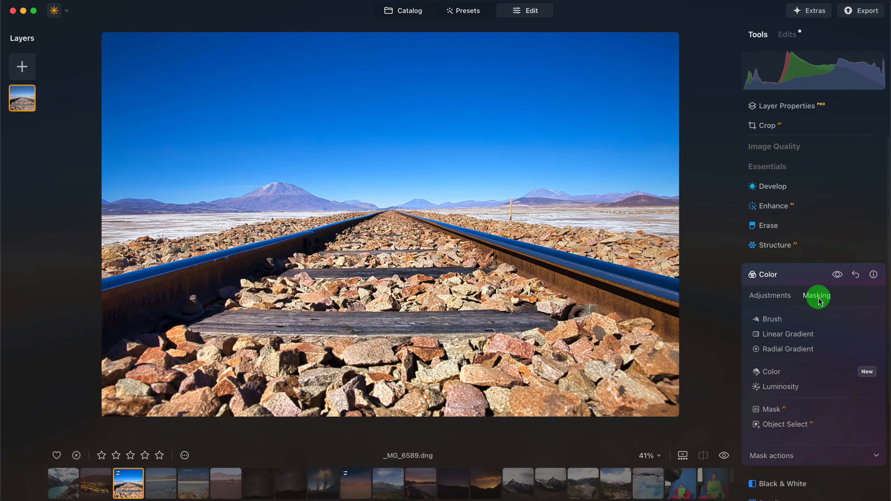
scroll(816, 328, "down", 3)
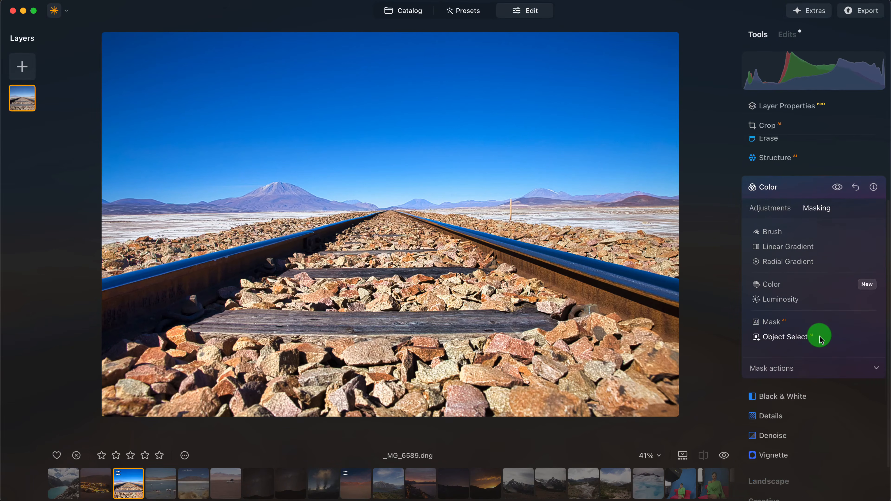
left_click(852, 369)
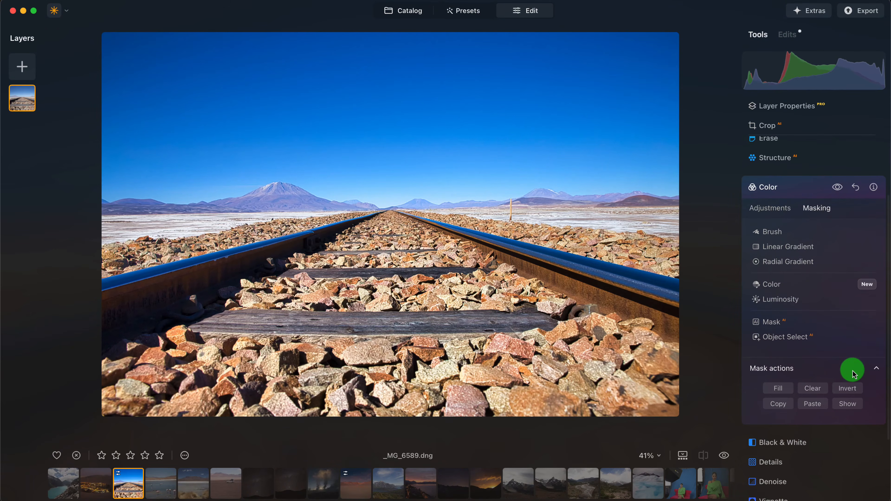
left_click(814, 404)
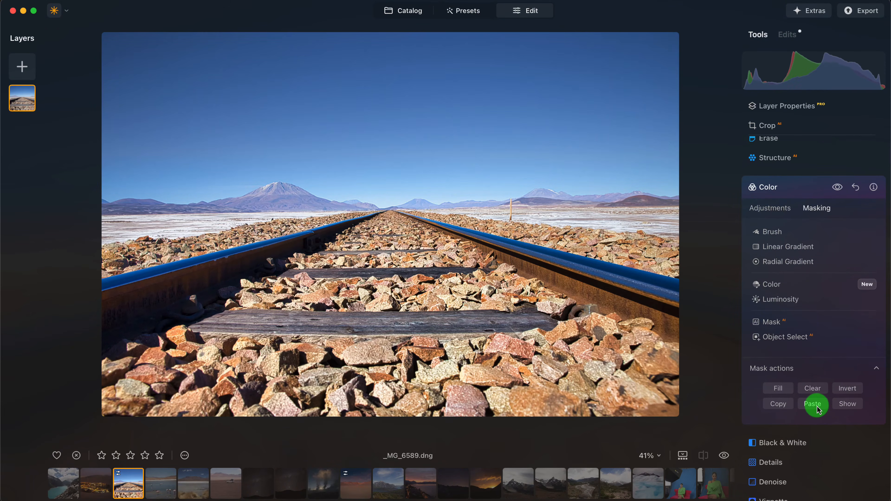
Step: Toggle the Color edit's visibility to check its effect on the foreground, and close the Color tool
left_click(838, 188)
left_click(838, 188)
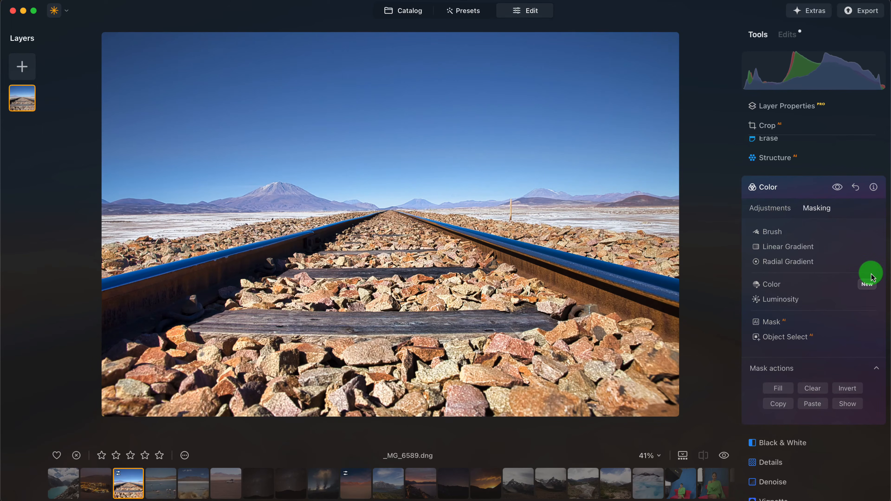
left_click(810, 189)
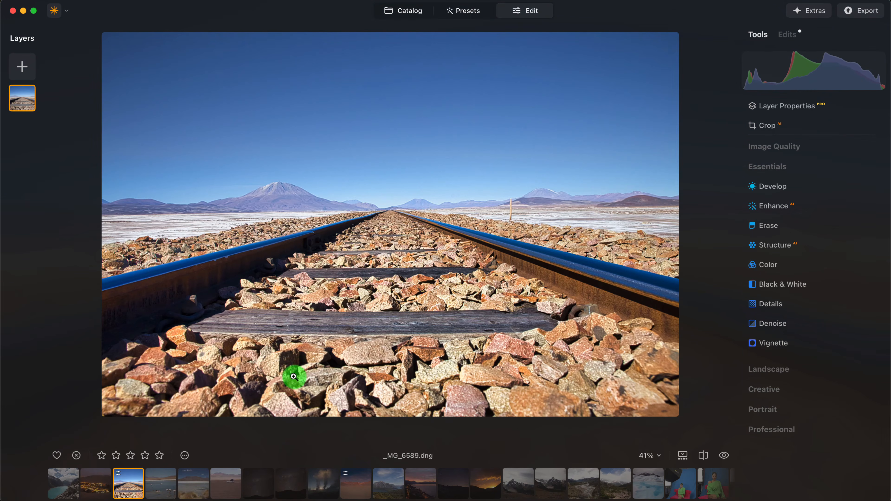
Step: Open the desert photo _MG_6990.dng and brighten it by raising the midpoint of Develop's main tone curve
left_click(357, 485)
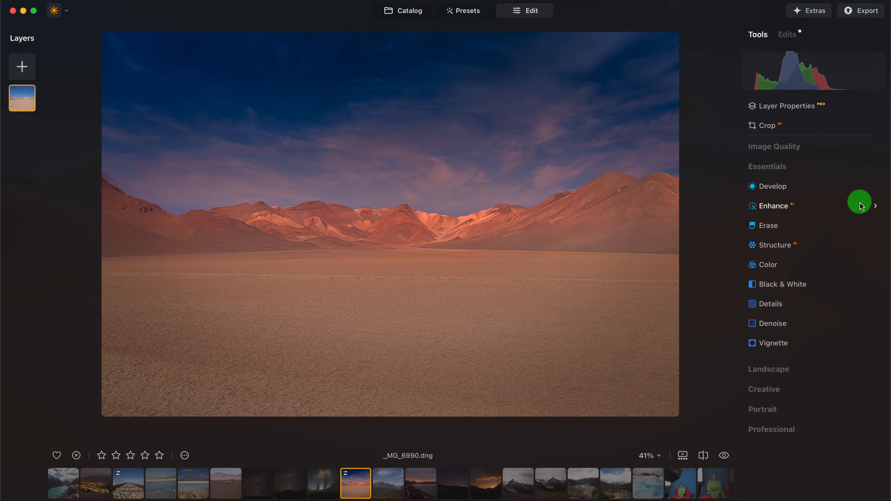
left_click(771, 191)
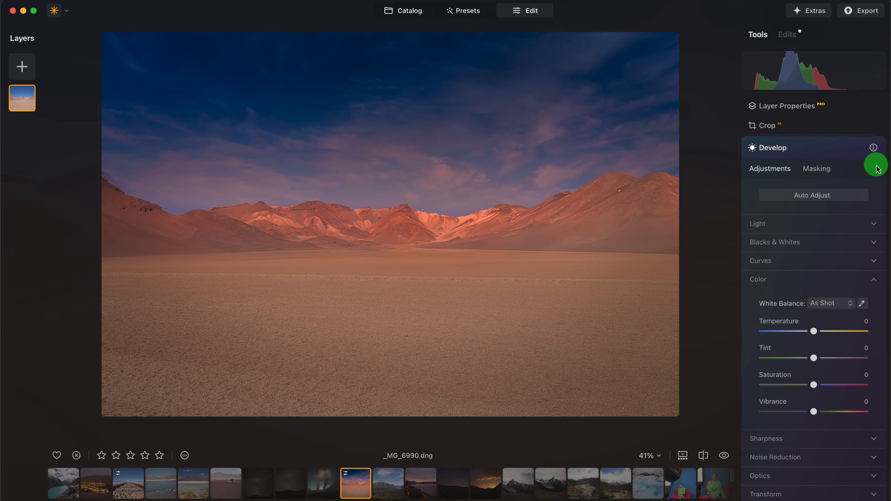
scroll(835, 260, "down", 3)
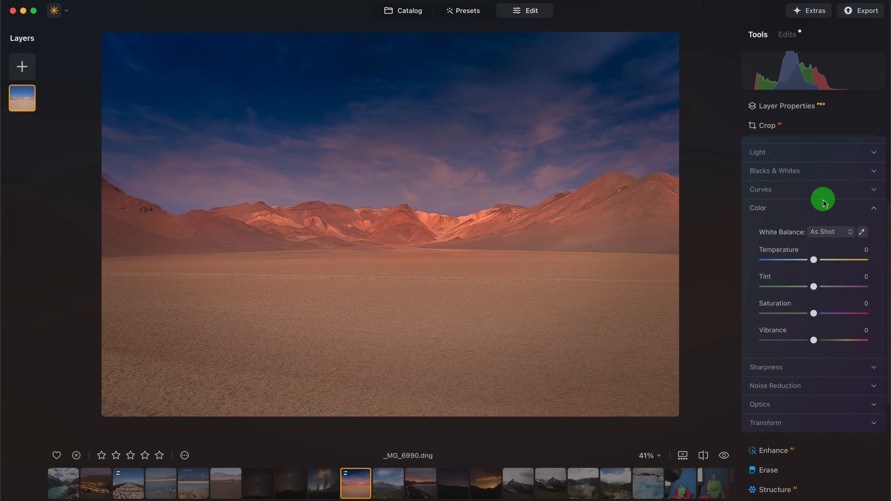
left_click(826, 197)
left_click(816, 295)
left_click_drag(815, 298, 807, 281)
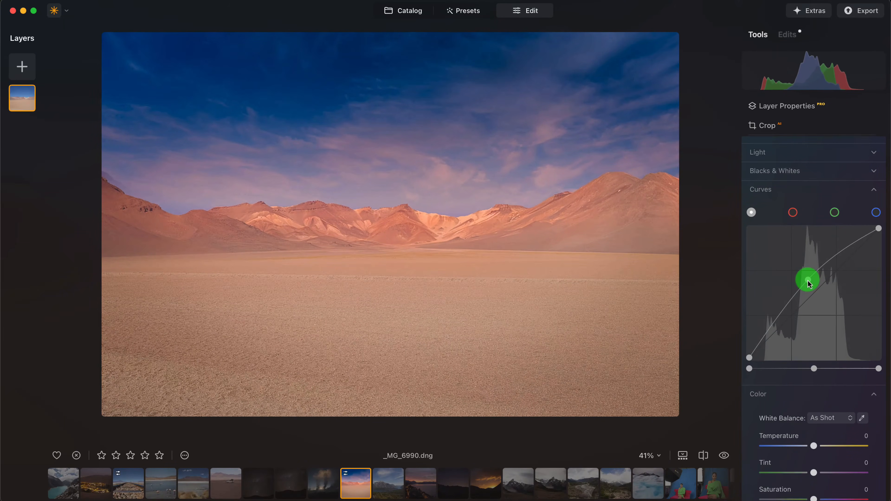
left_click_drag(808, 283, 809, 282)
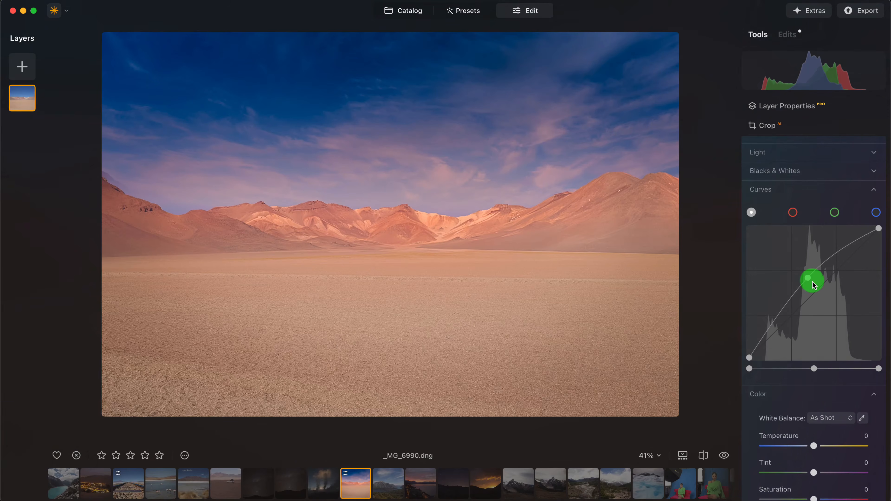
Step: Lower the midtones of the green channel curve slightly below the diagonal to give the desert photo a pink tint
left_click(835, 213)
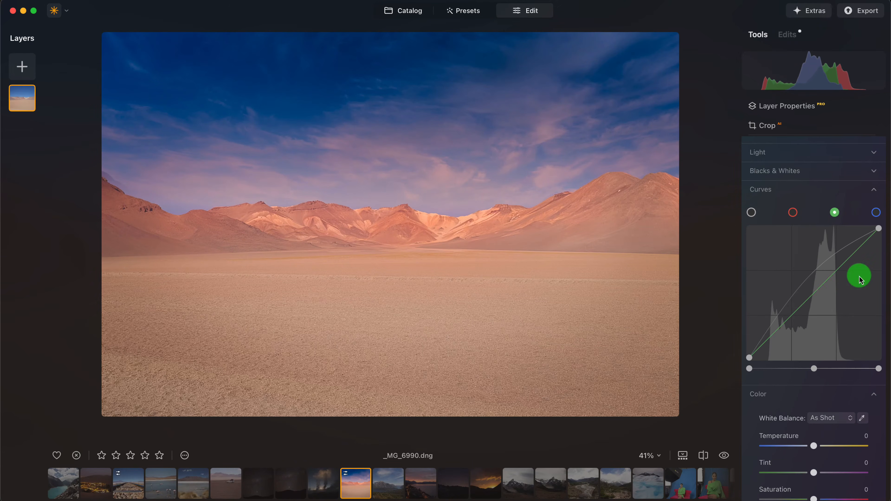
left_click_drag(820, 295, 823, 296)
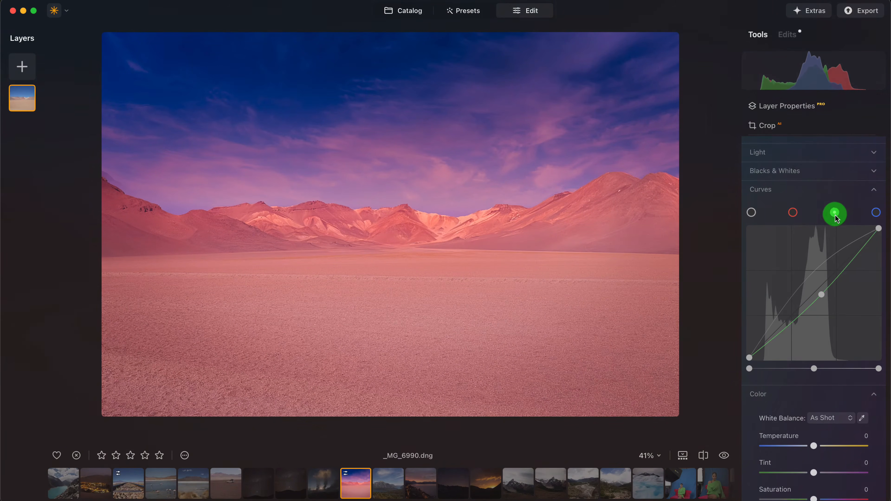
left_click_drag(822, 295, 820, 294)
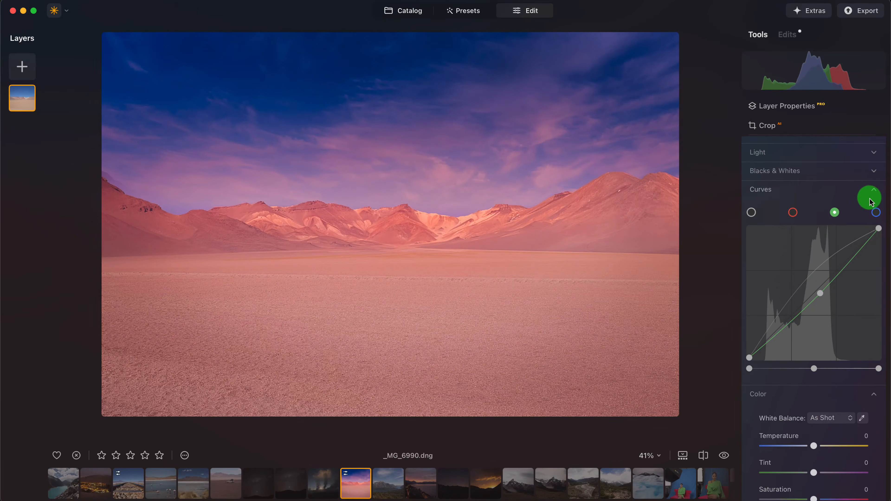
Step: Mask the Develop edit with one brush dab over the central mountains, using Size 352, Softness 100 and Strength 100
scroll(829, 213, "up", 5)
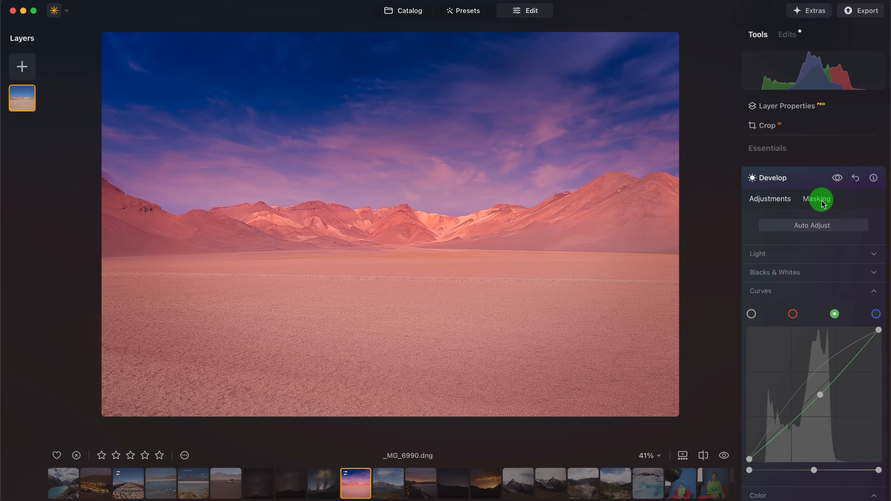
left_click(822, 204)
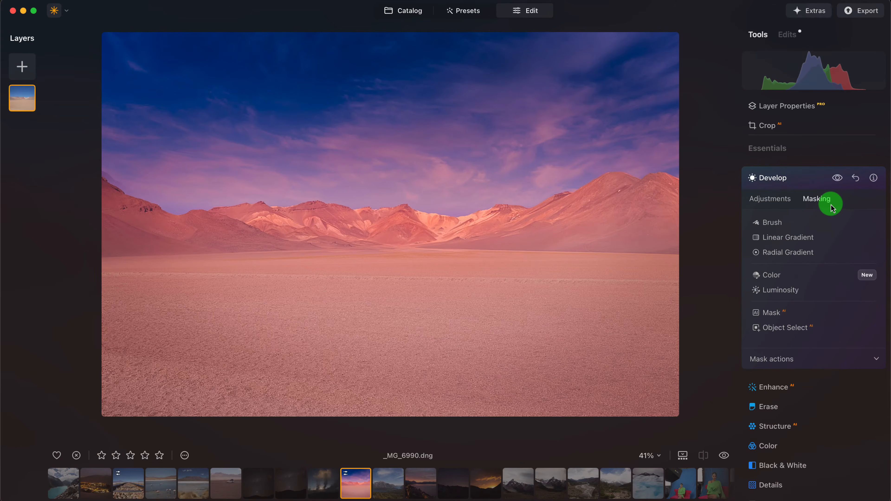
left_click(770, 222)
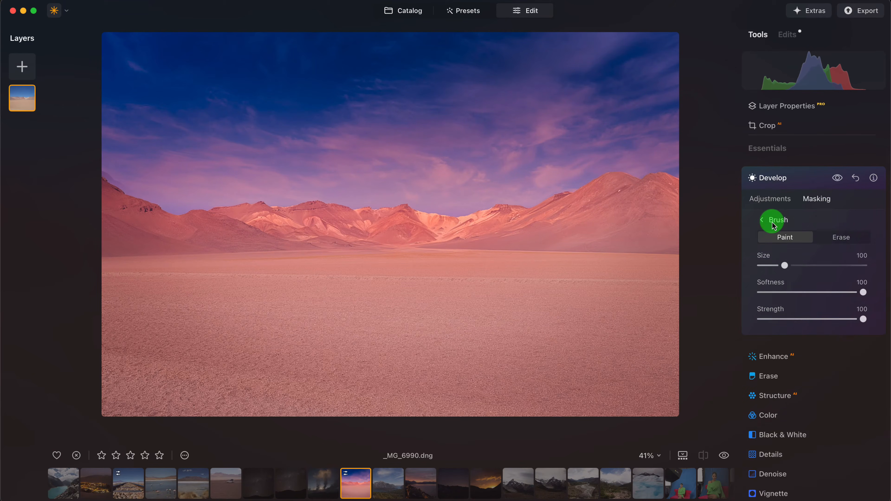
left_click_drag(818, 266, 874, 264)
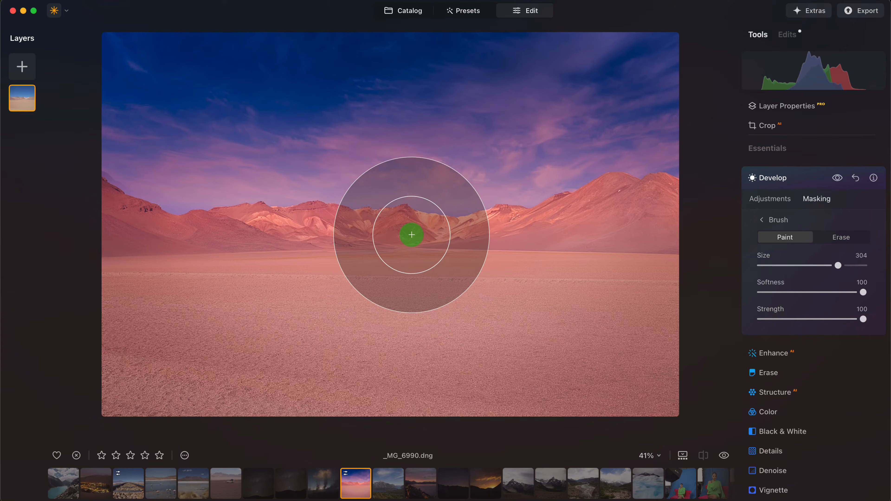
key("bracketleft")
key("bracketleft")
key("bracketleft")
key("bracketleft")
key("bracketleft")
key("bracketleft")
key("bracketleft")
key("bracketleft")
key("bracketleft")
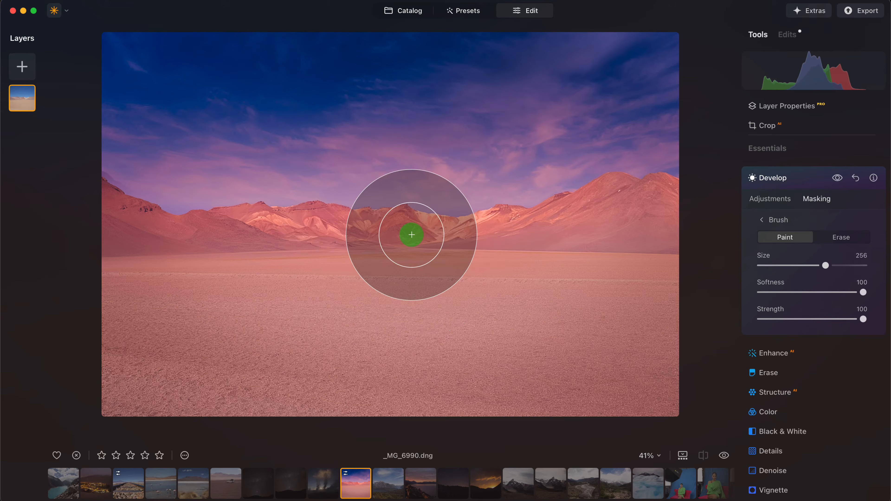
key("bracketright")
key("bracketright")
key("bracketright")
key("bracketright")
key("bracketright")
key("bracketright")
key("bracketright")
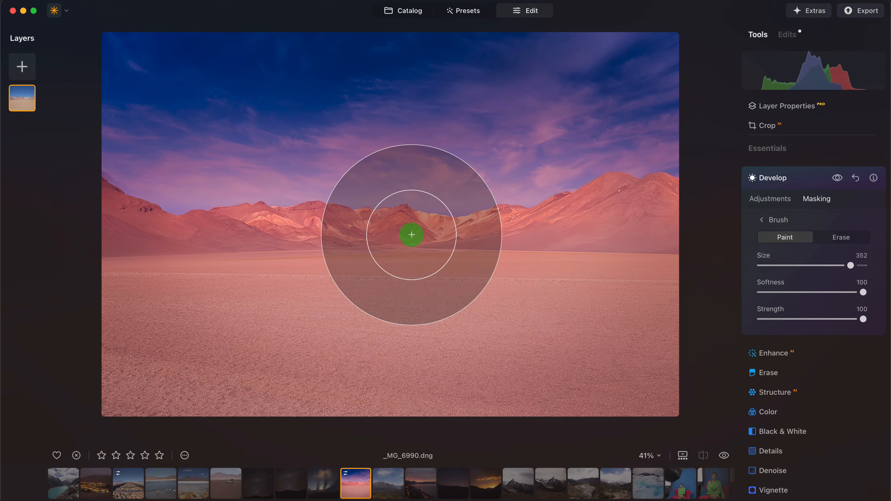
key("bracketleft")
key("bracketleft")
key("bracketleft")
key("bracketright")
key("bracketright")
key("bracketright")
key("bracketleft")
key("bracketleft")
key("bracketleft")
key("bracketleft")
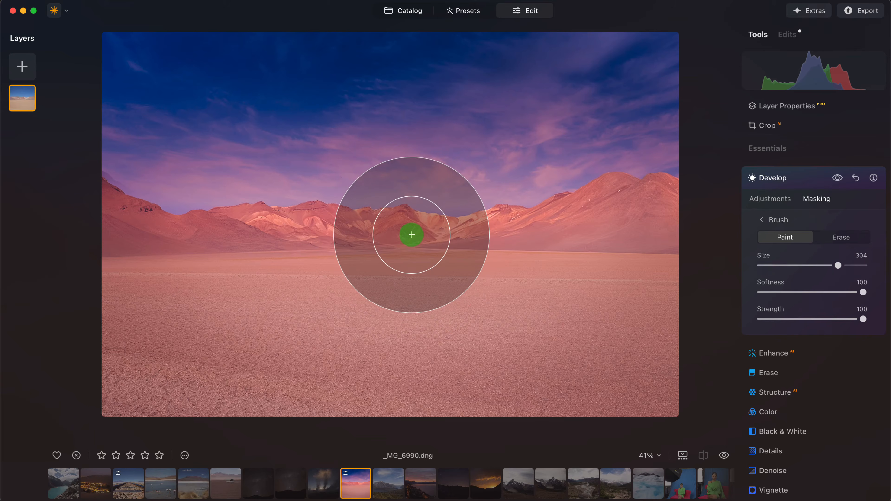
key("bracketright")
key("bracketright")
key("bracketright")
key("bracketright")
key("bracketleft")
key("bracketleft")
key("bracketleft")
key("bracketleft")
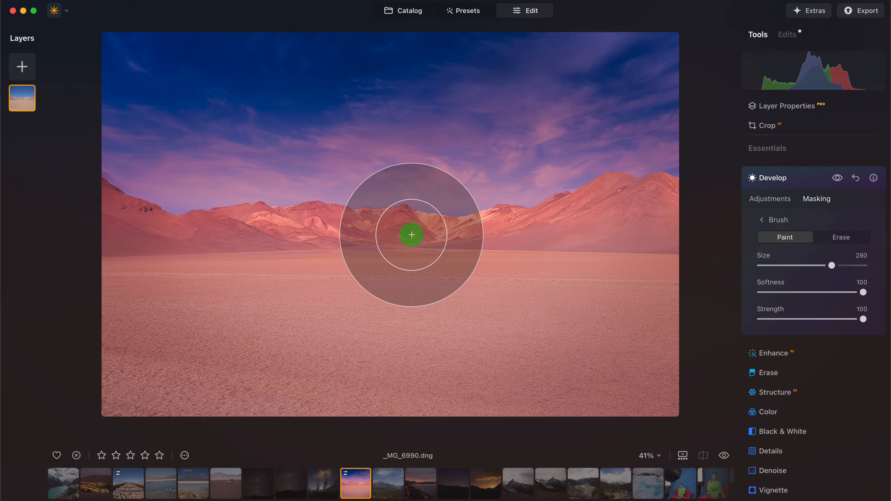
key("bracketright")
key("bracketright")
key("bracketright")
key("bracketright")
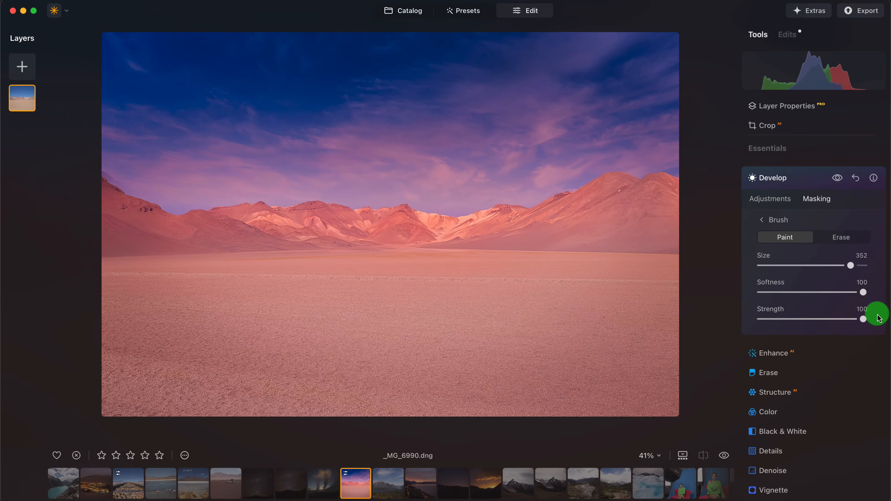
left_click(408, 224)
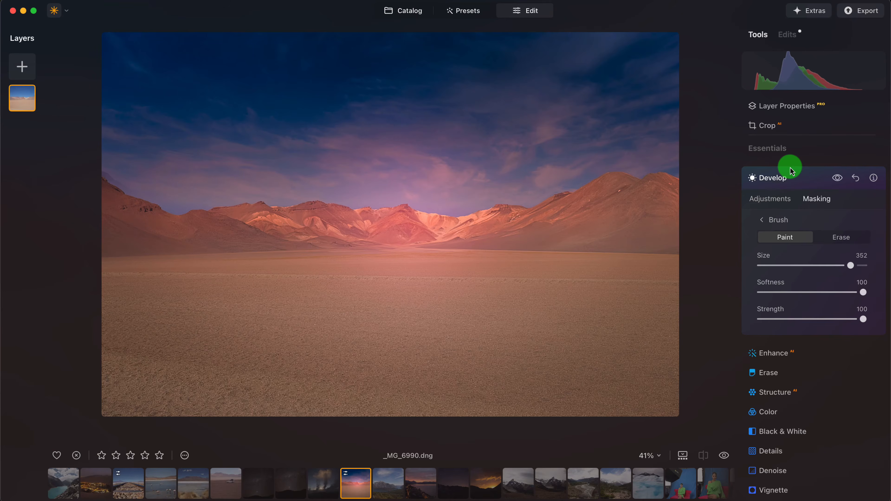
Step: Compare the glow with the unedited photo, and extend the Develop mask over the surrounding sky, mountains and sand with the brush at Strength 50
left_click(839, 179)
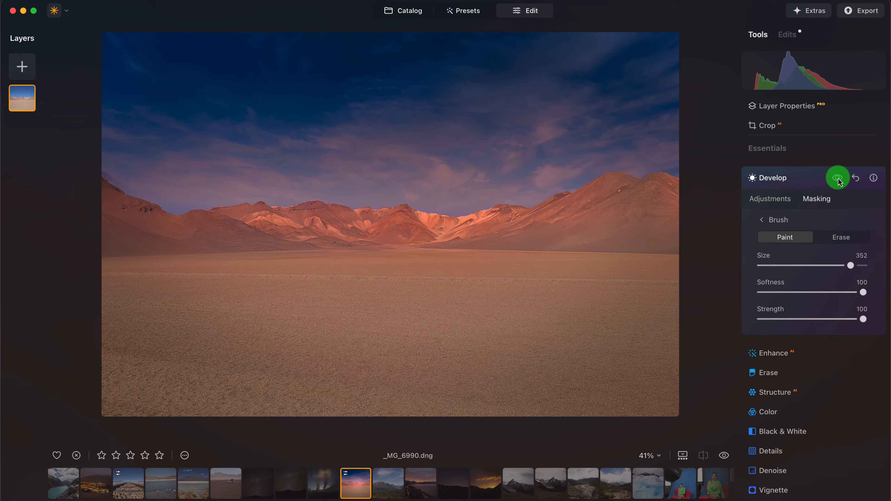
left_click(838, 179)
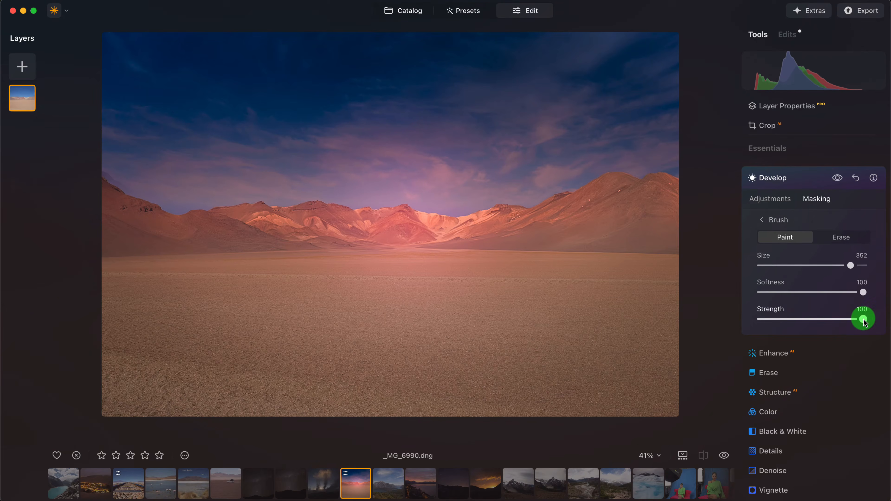
mouse_move(864, 319)
left_mouse_down()
mouse_move(785, 320)
mouse_move(869, 312)
mouse_move(758, 312)
mouse_move(882, 312)
left_mouse_up()
left_click_drag(805, 320, 812, 321)
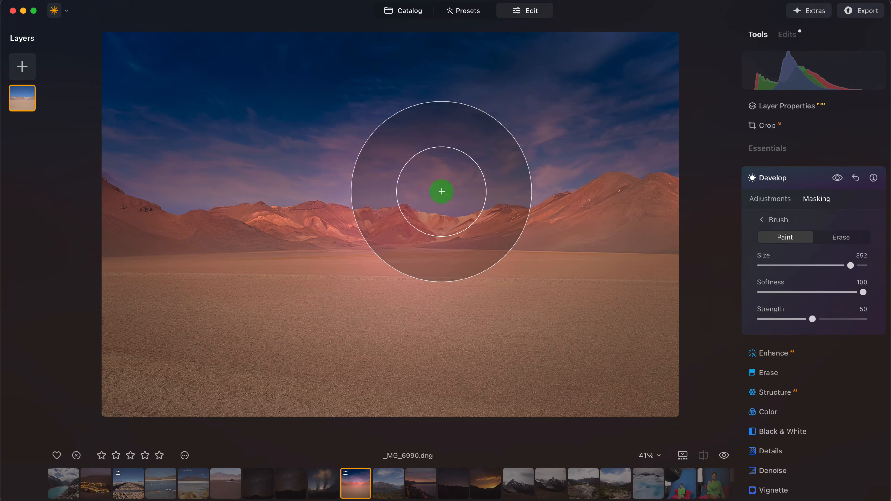
mouse_move(296, 165)
left_mouse_down()
mouse_move(318, 322)
mouse_move(387, 347)
mouse_move(543, 316)
mouse_move(593, 221)
mouse_move(546, 122)
mouse_move(312, 113)
left_mouse_up()
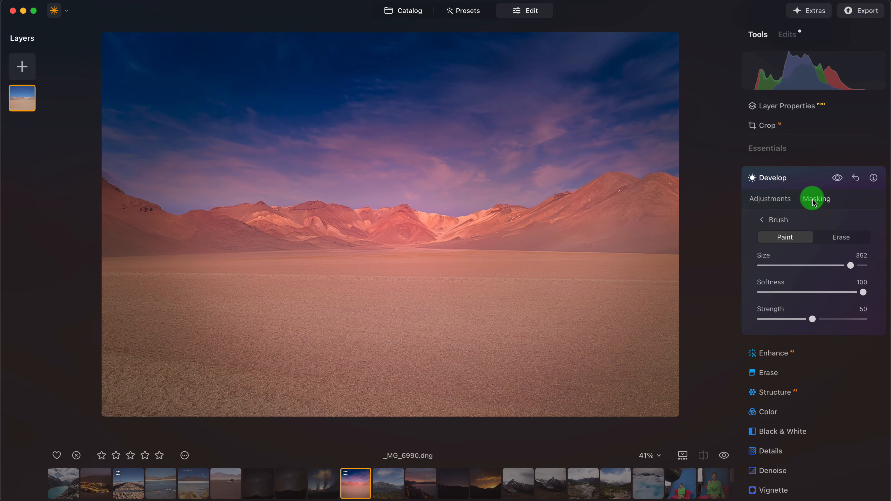
Step: Display the Develop mask as a red overlay on the desert photo to examine the painted area
left_click(762, 220)
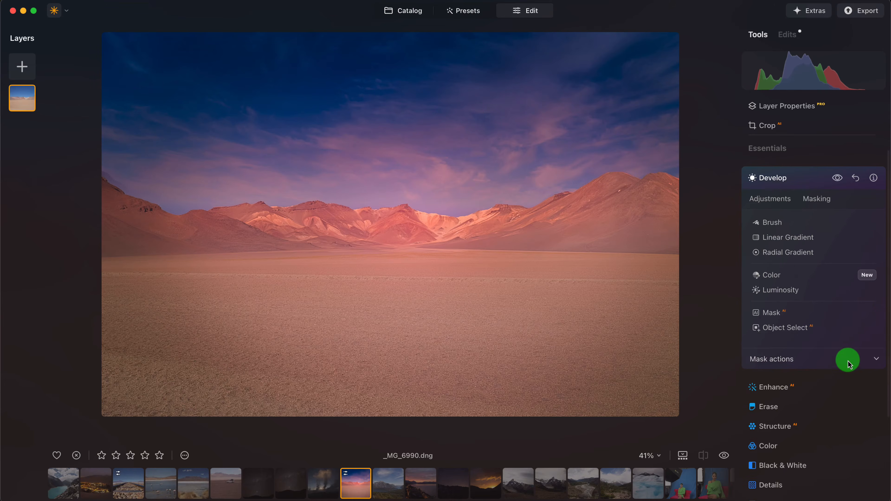
left_click(859, 365)
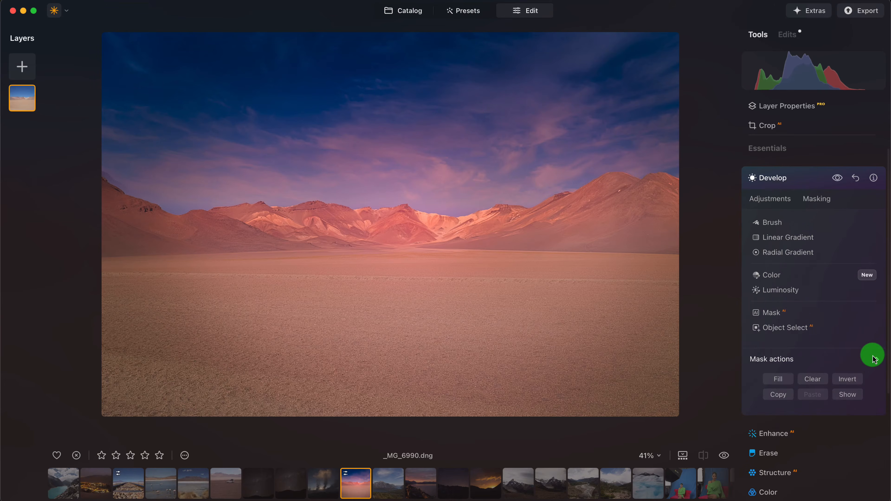
left_click(851, 395)
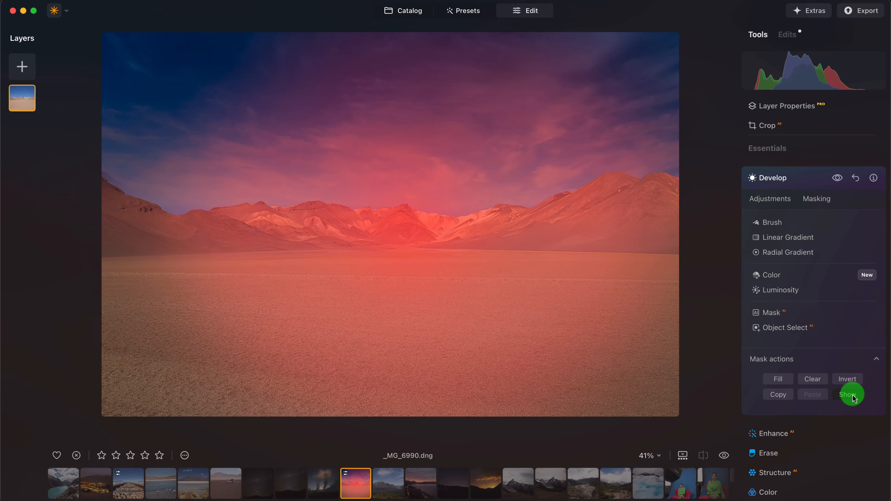
left_click(853, 396)
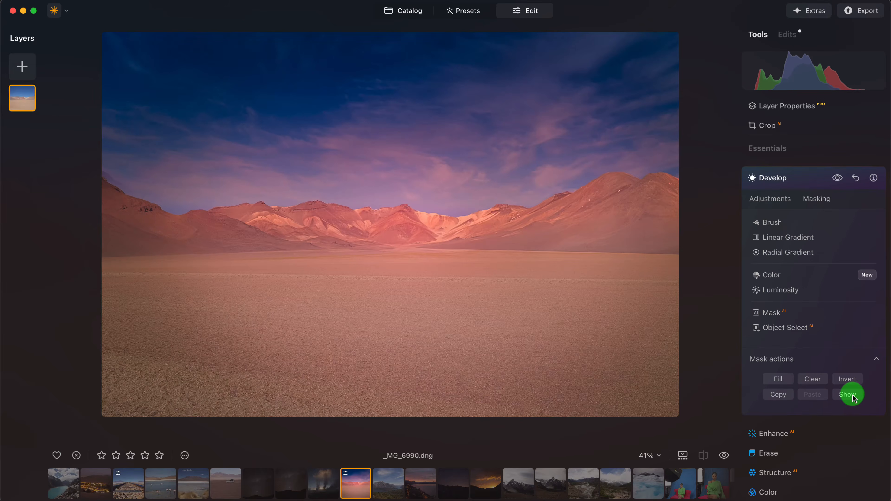
left_click(852, 396)
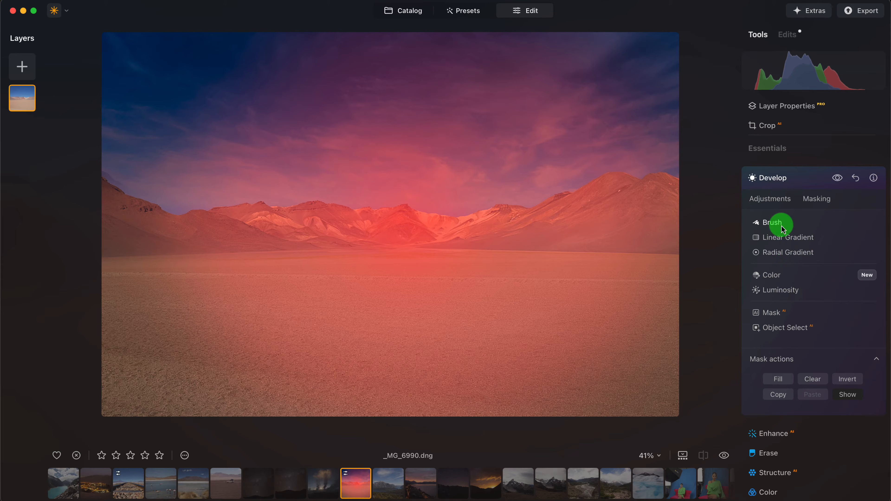
Step: Return to the Develop adjustments and toggle the edit's visibility to compare the desert photo before and after
left_click(774, 199)
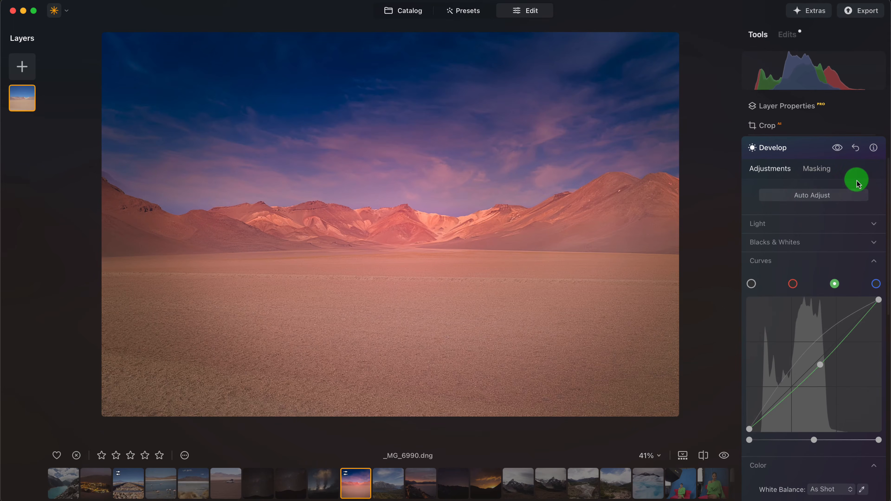
left_click(839, 148)
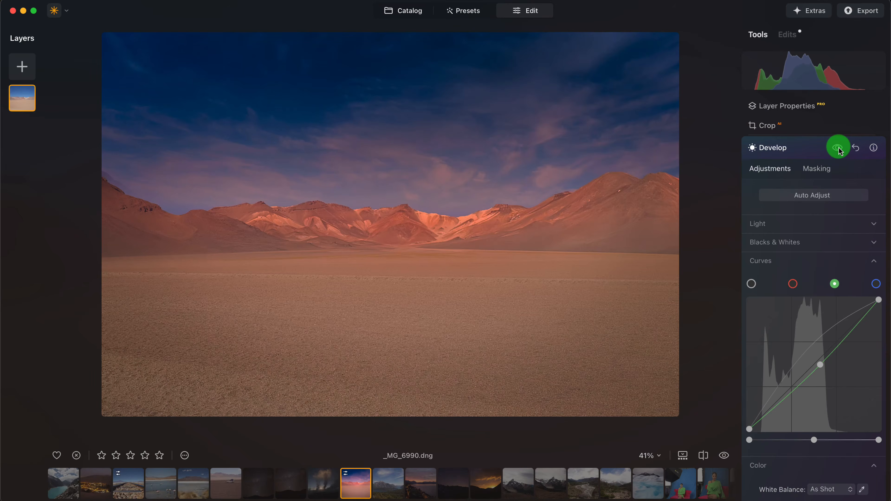
left_click(839, 148)
left_click(839, 148)
left_click(839, 148)
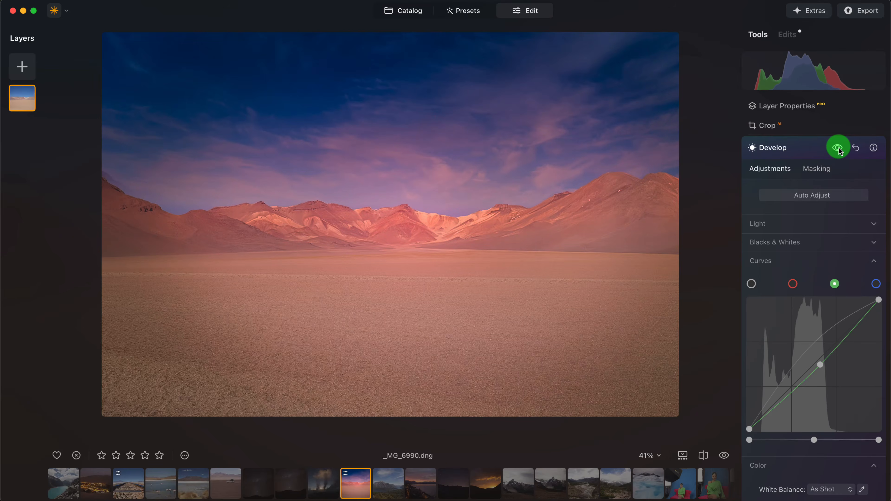
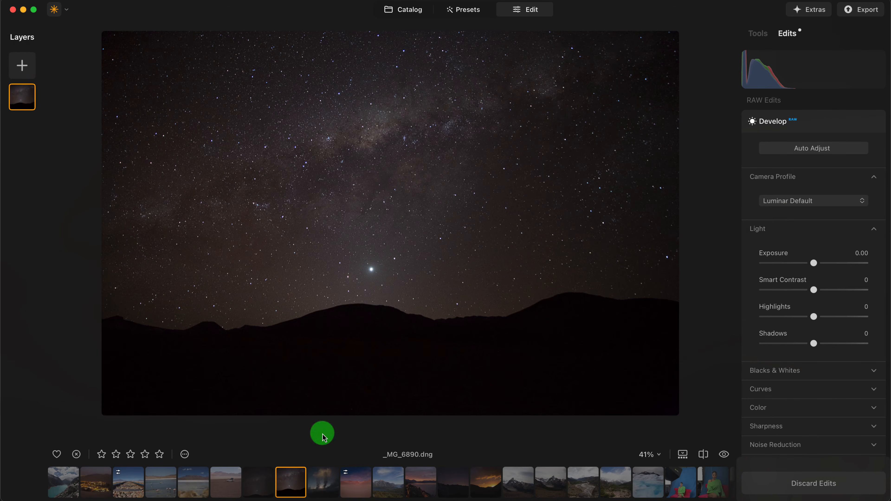
Step: Create a virtual copy of the night sky photo _MG_6890.dng from the filmstrip, and switch between it and the original
right_click(271, 475)
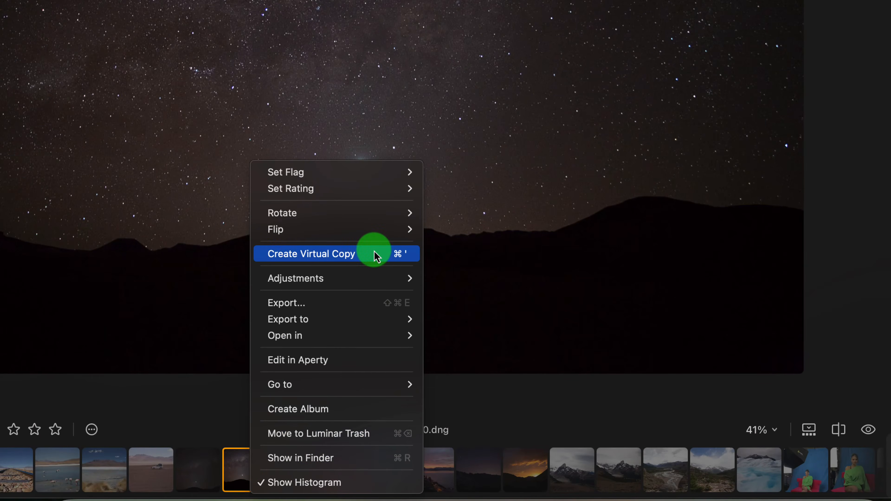
left_click(376, 257)
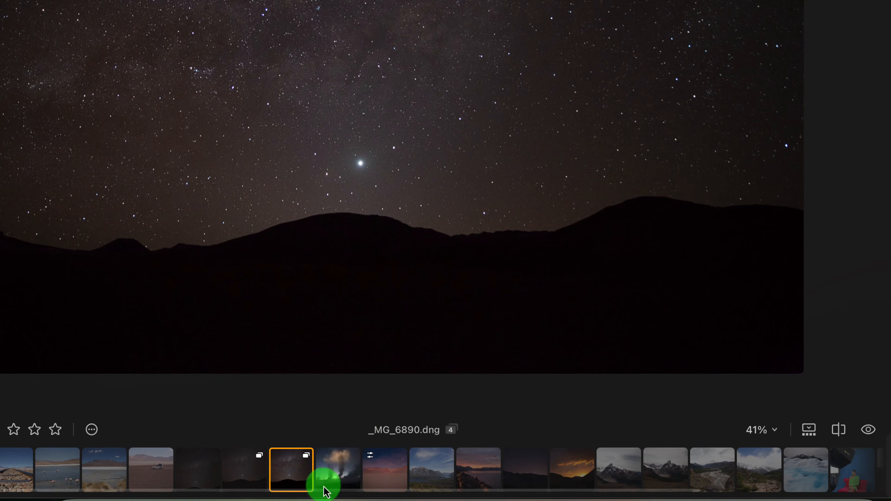
left_click(258, 477)
left_click(288, 477)
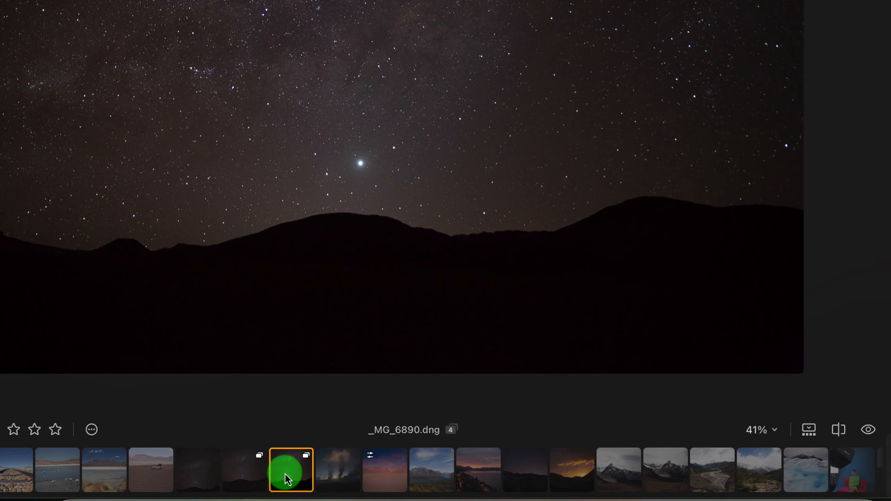
left_click(257, 473)
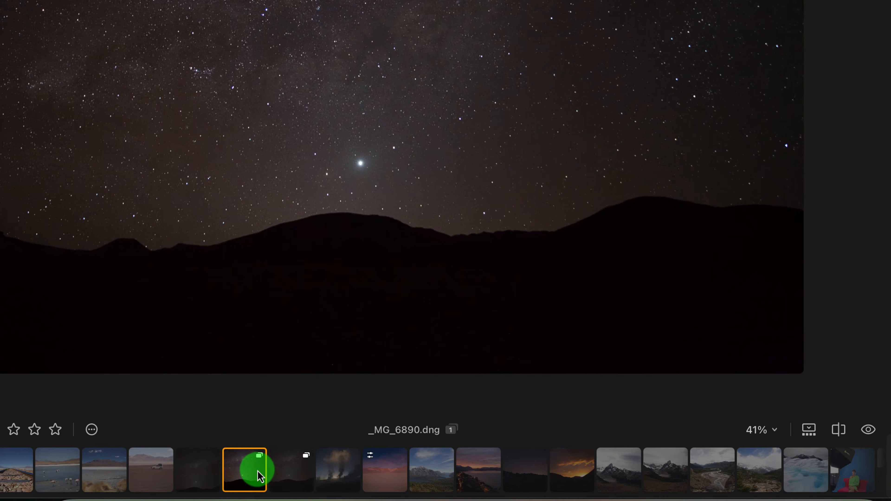
left_click(289, 474)
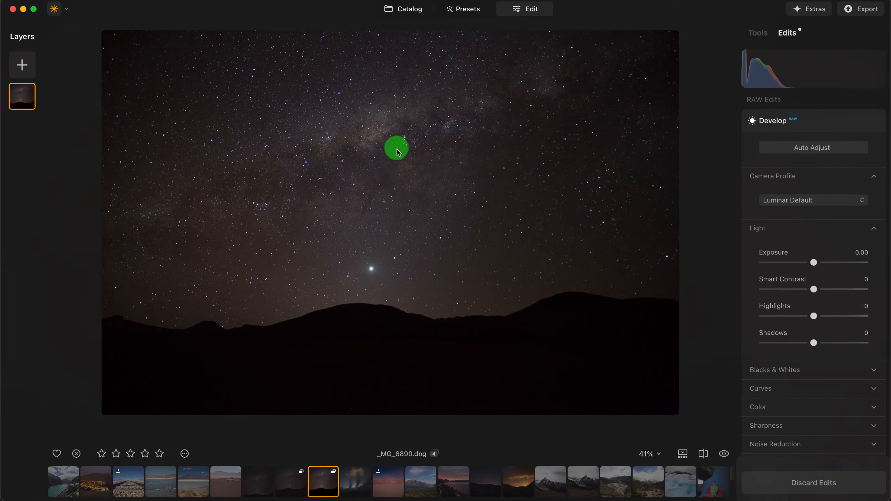
Step: Create another virtual copy of the night sky photo directly from the main image view
right_click(397, 152)
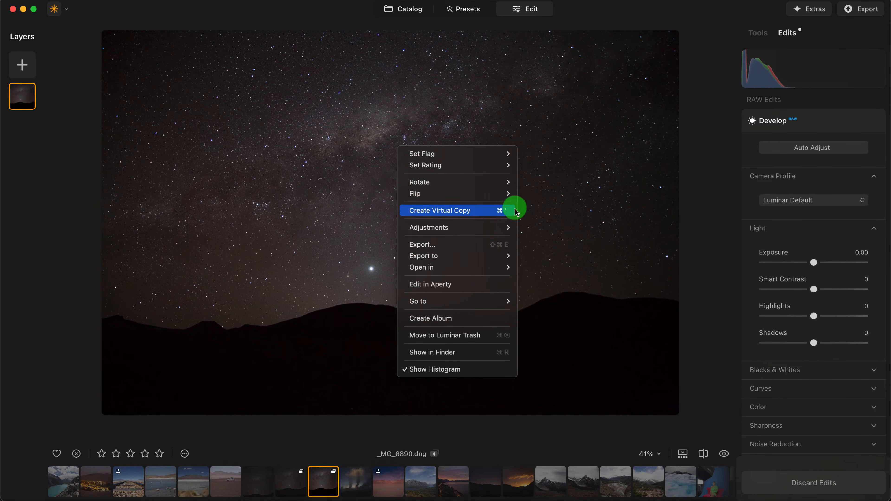
left_click(493, 212)
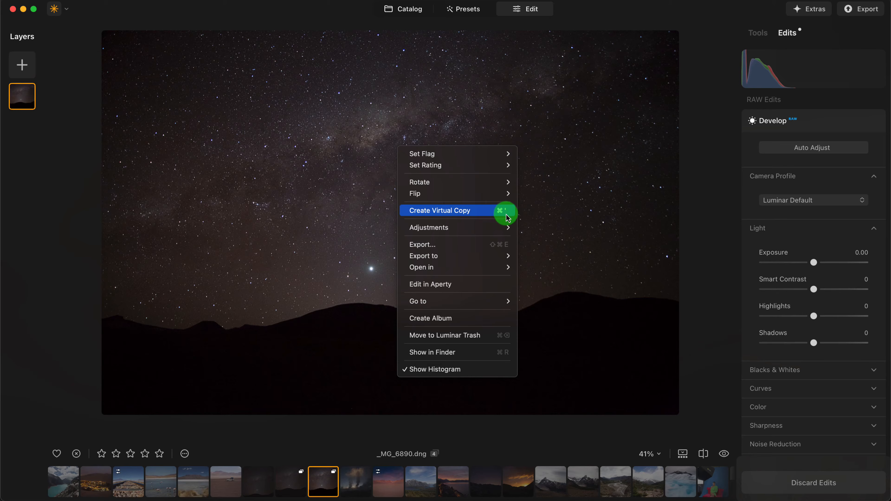
left_click(502, 211)
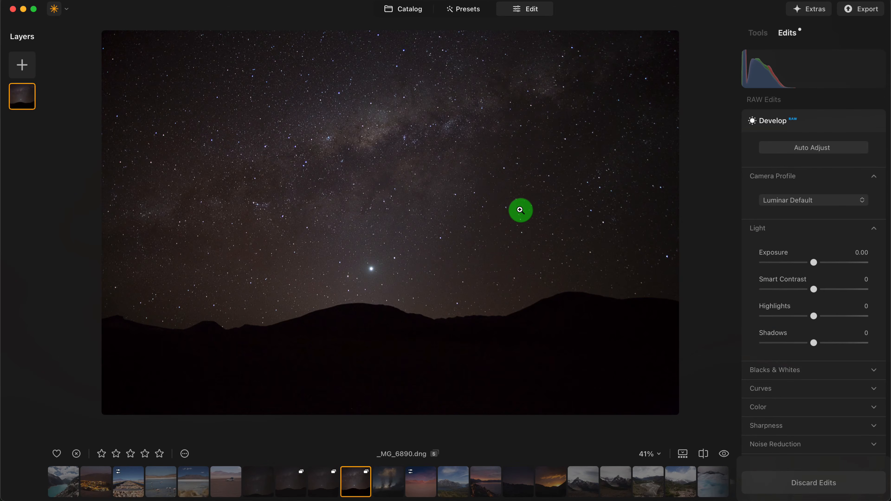
Step: Boost the colors of the newest virtual copy with the Color tool, using Saturation 57 and Vibrance 51
left_click(759, 34)
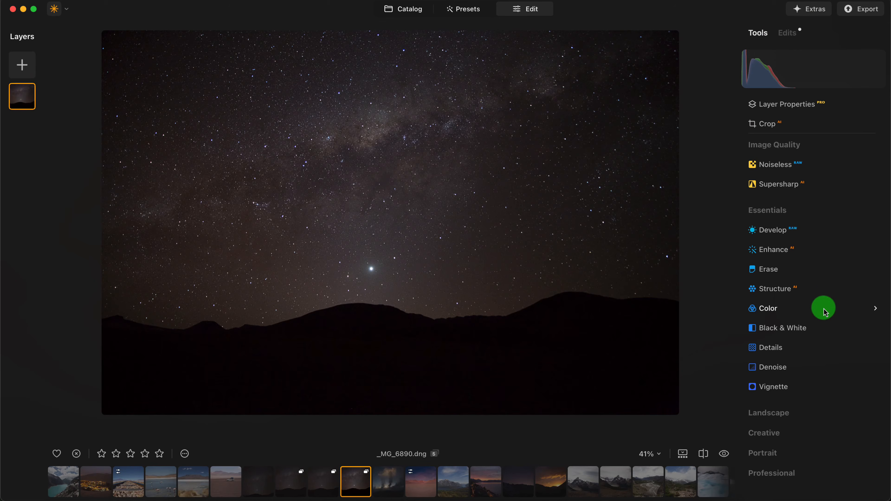
left_click(823, 314)
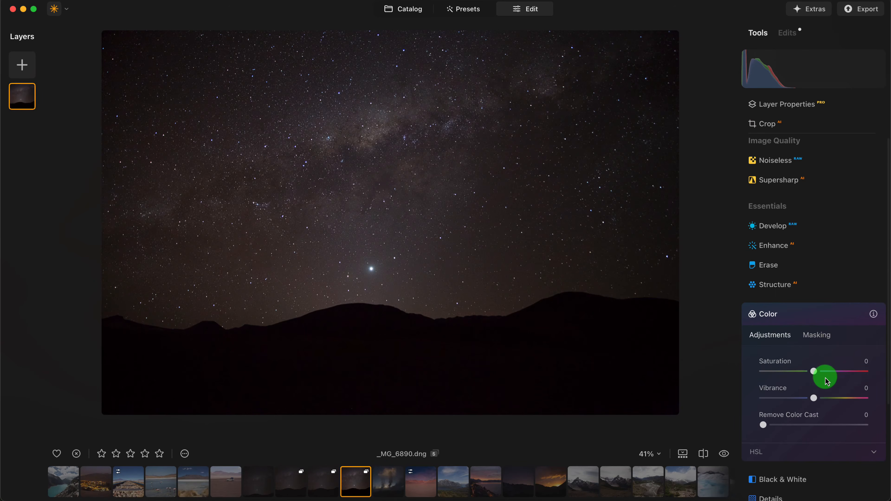
left_click_drag(827, 399, 847, 378)
left_click(834, 400)
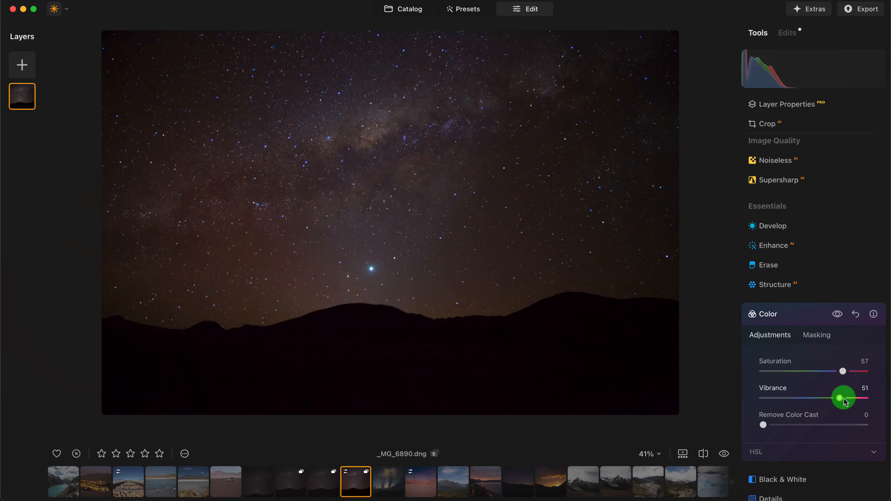
Step: On the first virtual copy, lower the midpoint of Develop's green channel curve to give the night sky a magenta tint
left_click(324, 484)
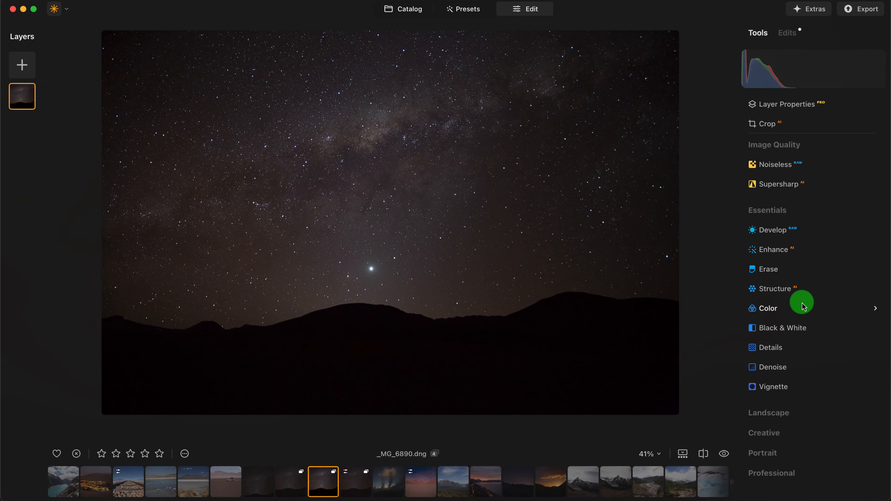
left_click(785, 232)
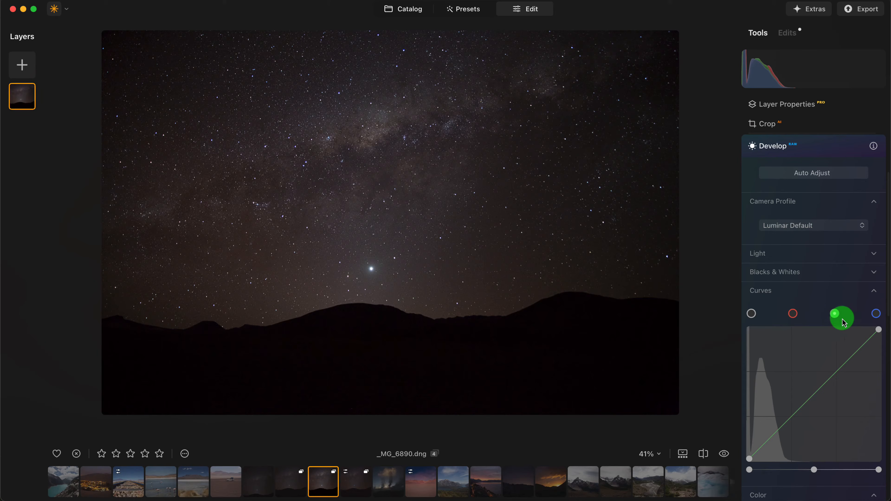
left_click_drag(815, 401, 822, 401)
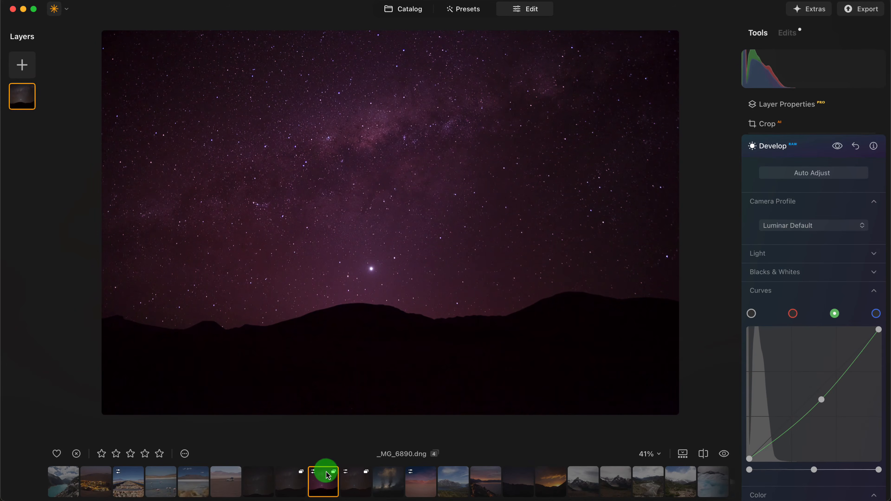
Step: Switch back and forth between the two virtual copies to compare their different edits
left_click(355, 478)
left_click(335, 484)
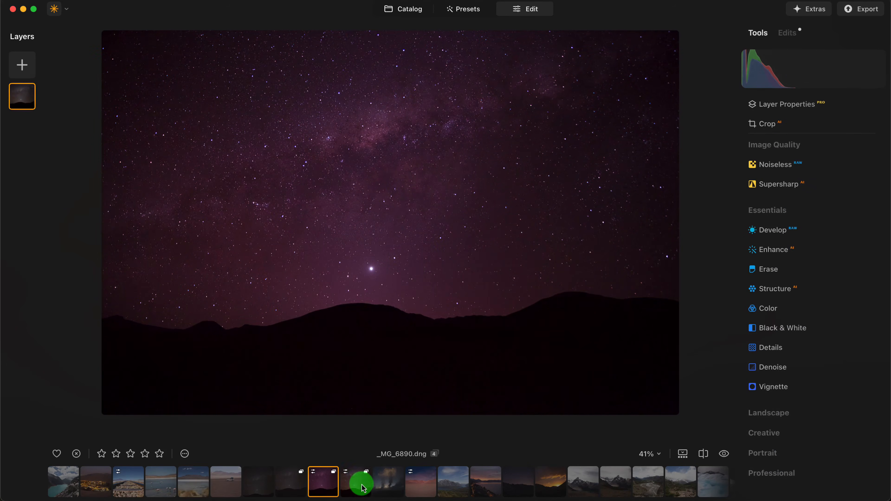
left_click(365, 483)
left_click(338, 485)
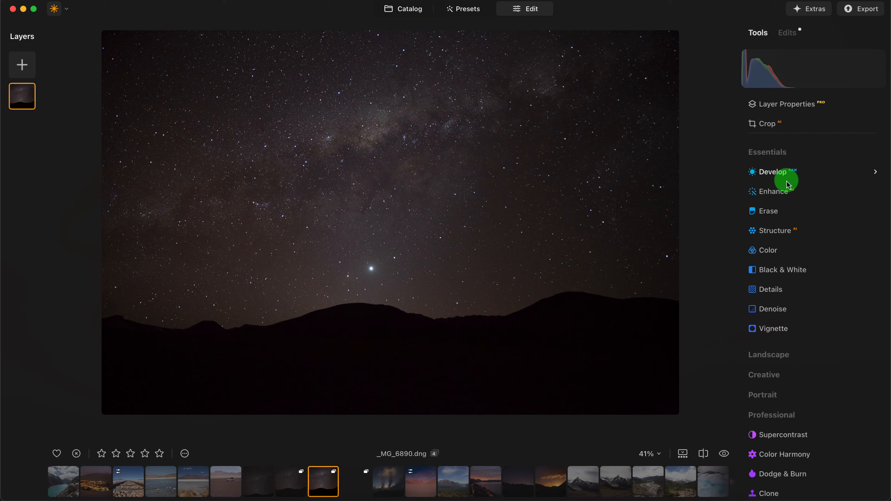
Step: Set Develop's Noise Reduction Luminosity to 56 on the first virtual copy, judging the starry sky close up in the split before/after comparison
left_click(779, 172)
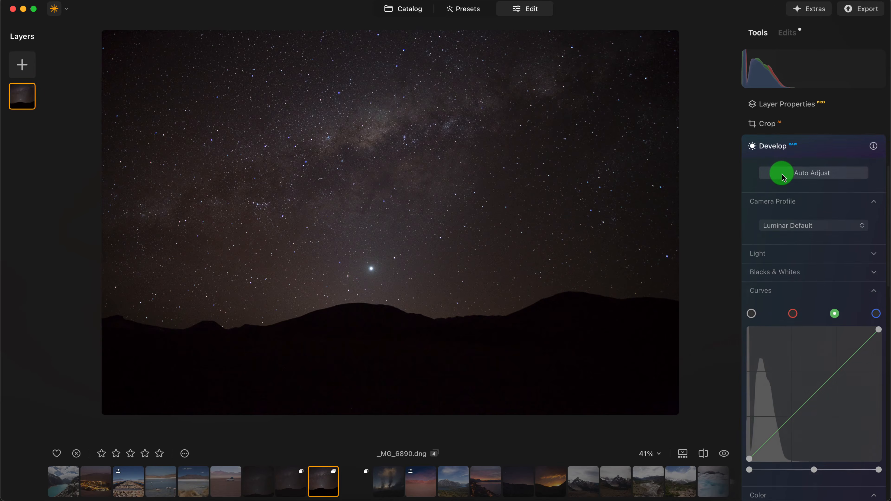
scroll(829, 285, "down", 10)
scroll(829, 285, "down", 2)
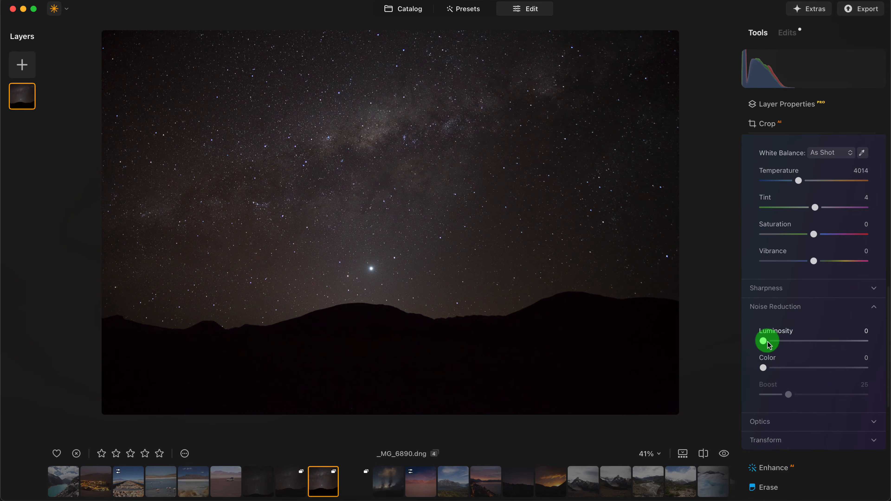
left_click(371, 224)
scroll(370, 224, "up", 10)
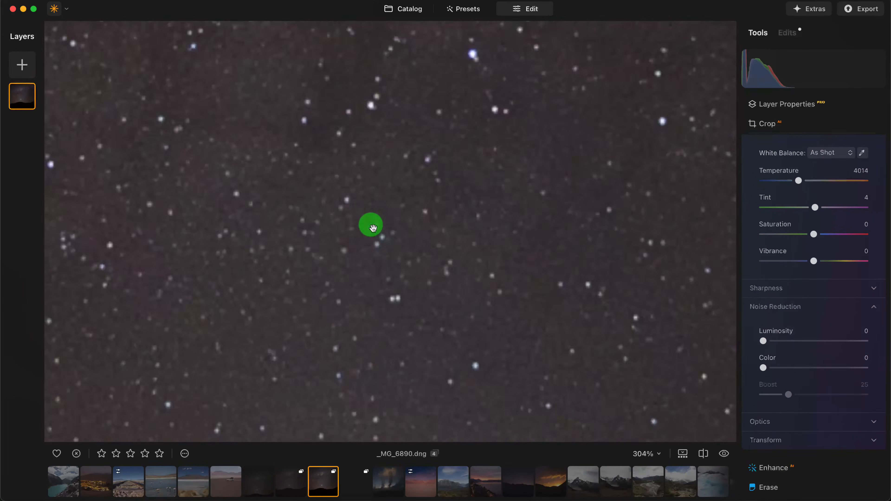
scroll(430, 269, "down", 10)
left_click(431, 271)
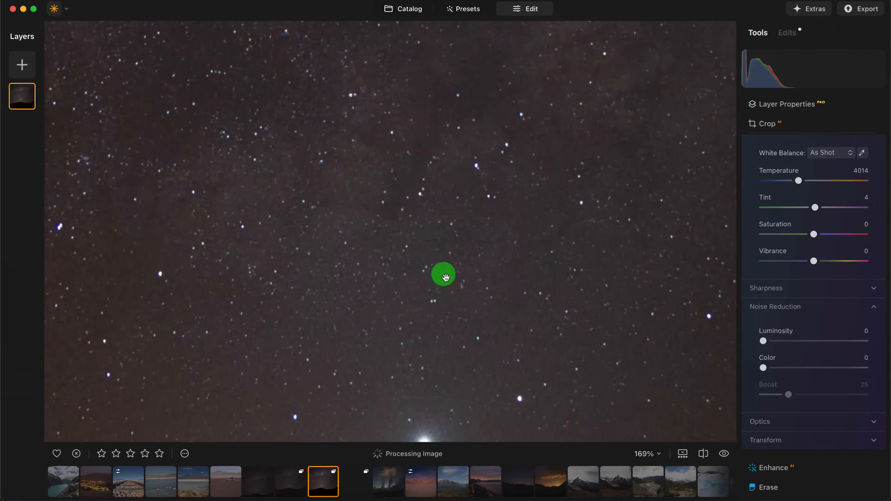
left_click(703, 454)
left_click_drag(763, 341, 820, 342)
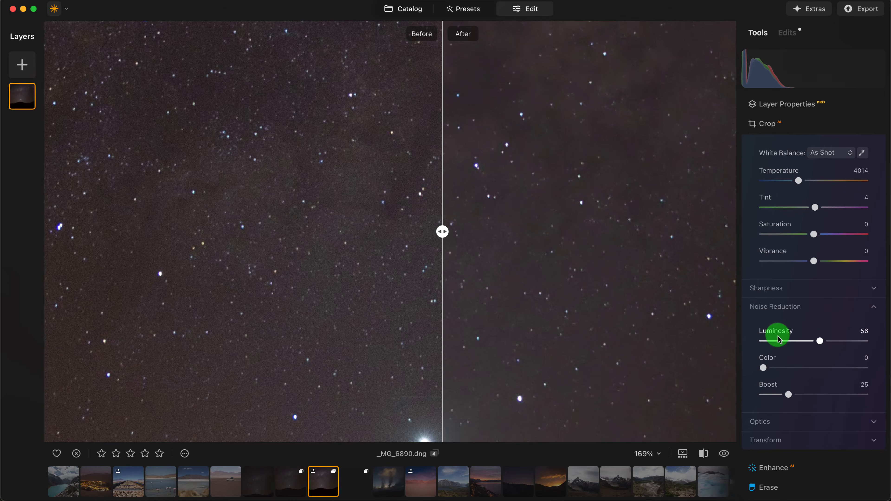
left_click_drag(442, 235, 449, 240)
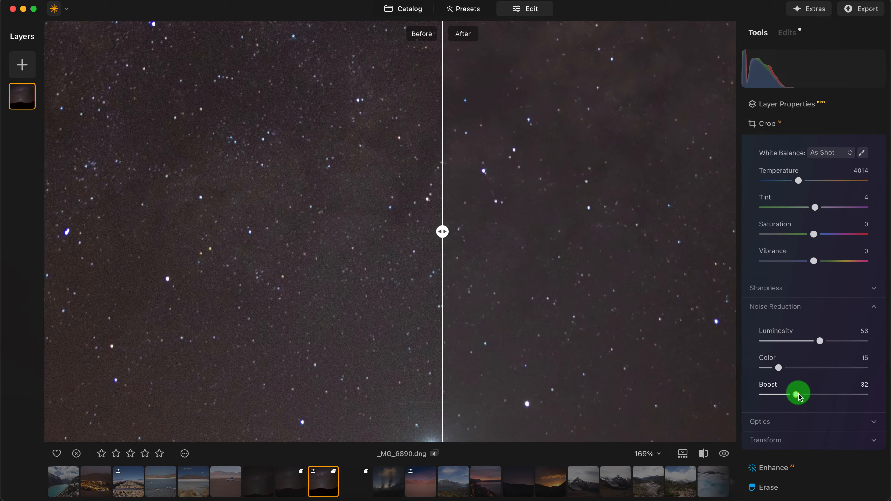
Step: Set Develop's Noise Reduction Boost to 20 on the current virtual copy
left_click_drag(799, 396, 779, 397)
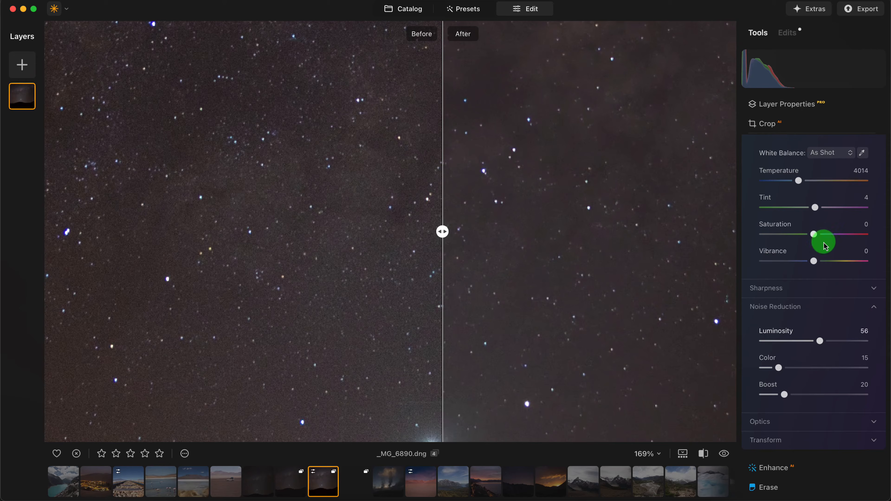
scroll(807, 211, "down", 5)
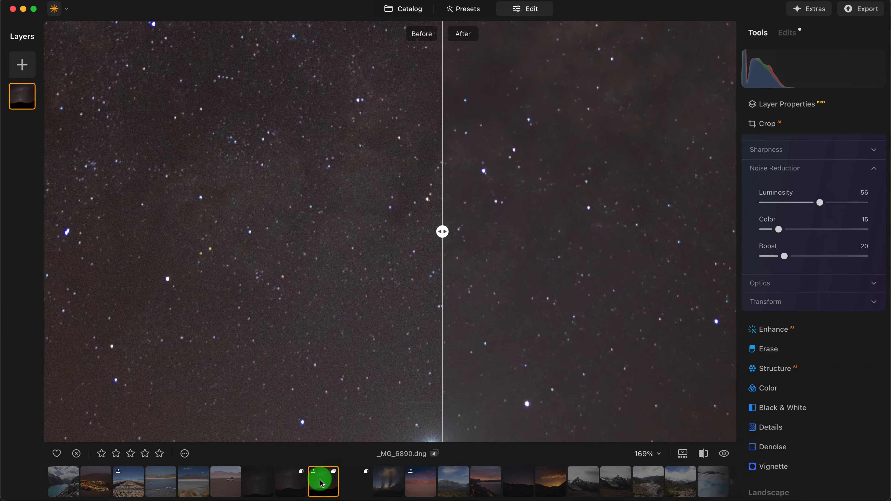
Step: On the preceding night sky copy, apply Denoise with Luminosity 52, Color 14 and Boost 20, judging the stars close up in the before/after split
left_click(295, 482)
scroll(400, 207, "up", 12)
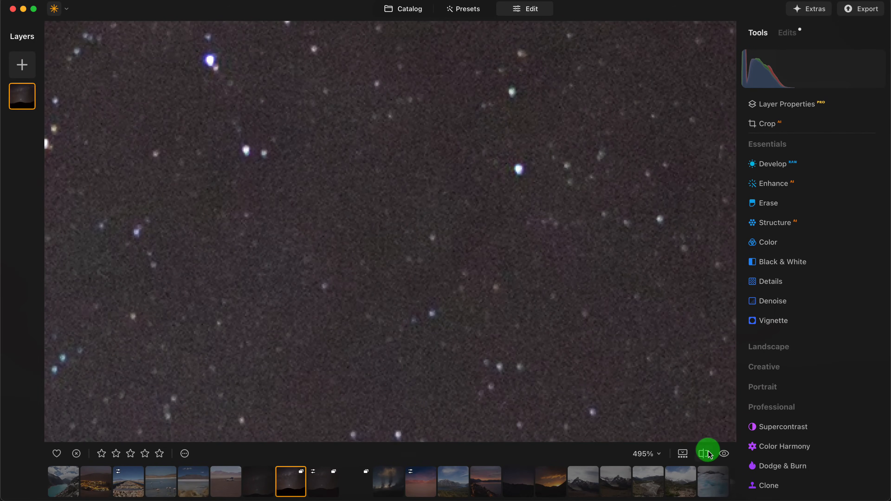
left_click(704, 453)
left_click(789, 304)
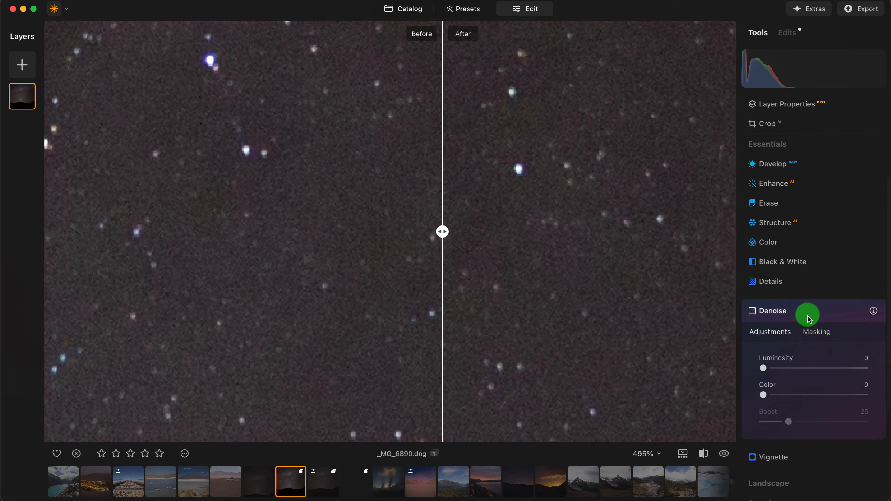
left_click_drag(798, 368, 802, 394)
left_click_drag(789, 422, 779, 396)
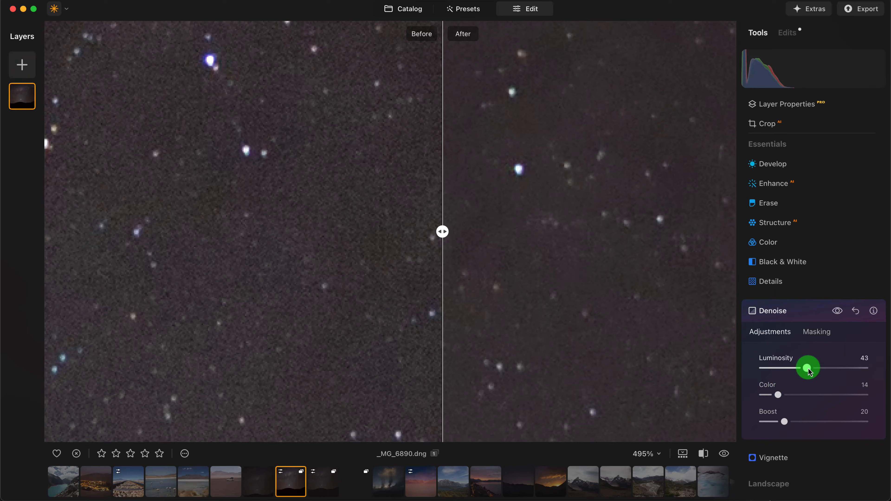
mouse_move(808, 369)
left_mouse_down()
mouse_move(786, 369)
mouse_move(810, 369)
left_mouse_up()
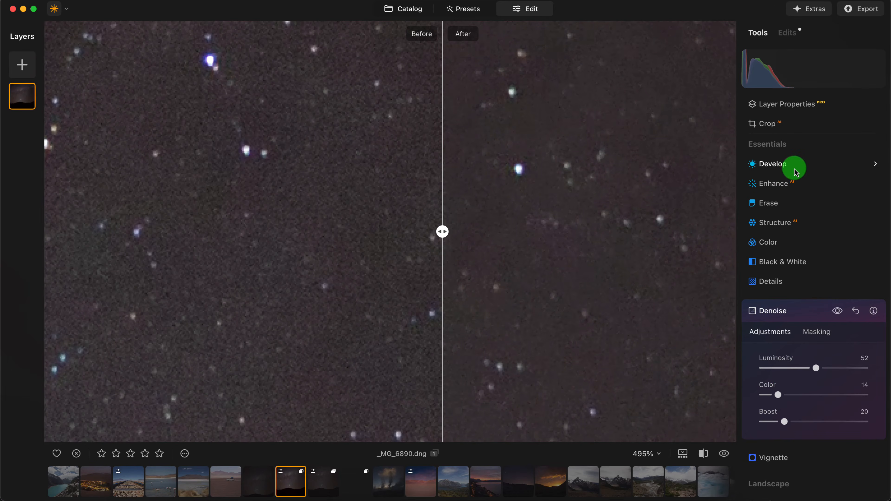
Step: Inspect the noise in the starry sky of the virtual copy with Develop noise reduction, both close up and at full view
left_click(330, 476)
scroll(398, 219, "up", 5)
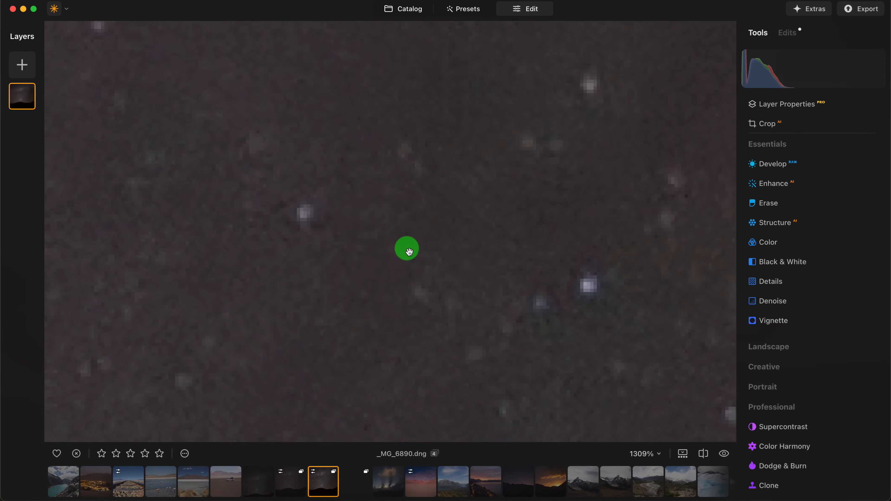
scroll(407, 248, "down", 5)
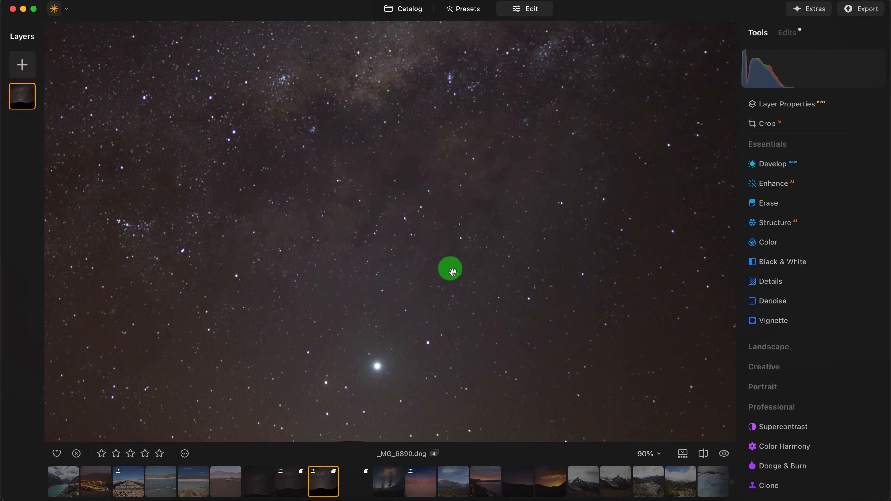
scroll(450, 269, "up", 4)
scroll(449, 266, "down", 6)
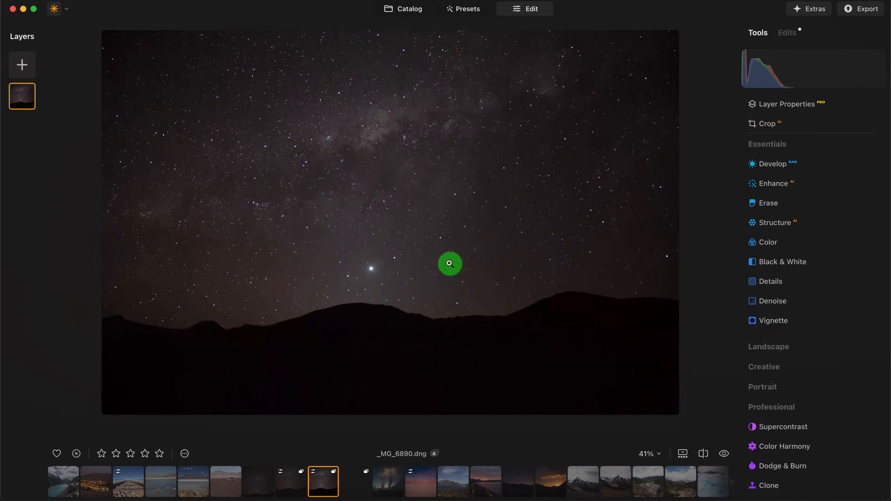
Step: Apply Noiseless at the recommended Middle strength to the following, not yet denoised night sky copy
left_click(357, 484)
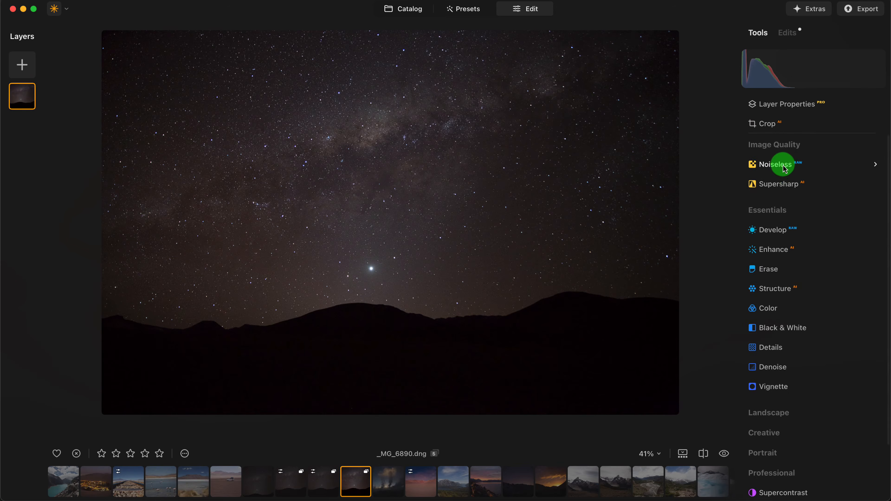
left_click(786, 170)
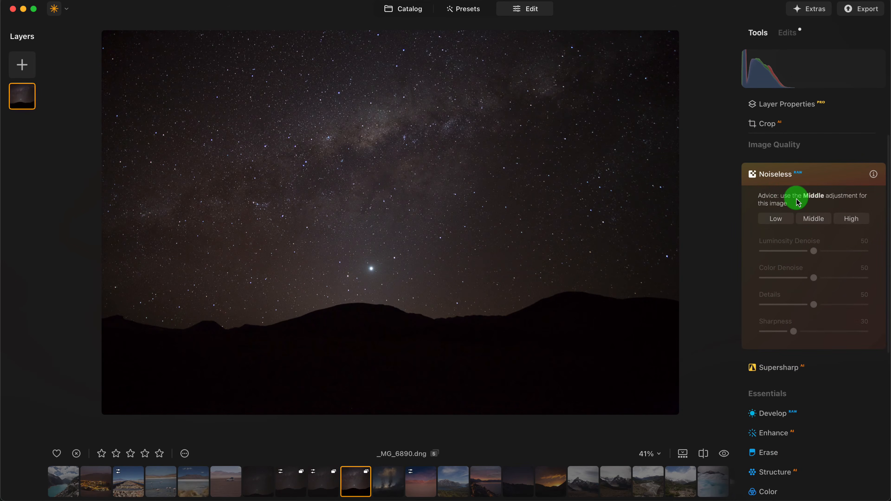
scroll(380, 207, "up", 10)
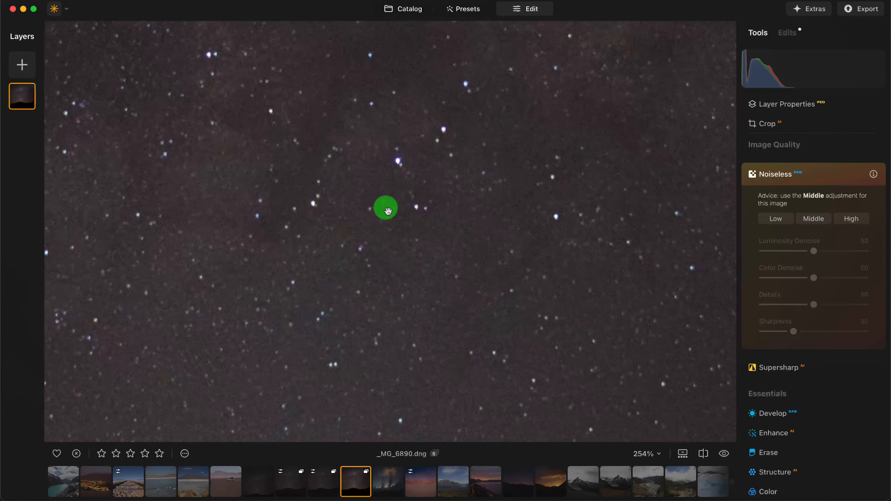
scroll(463, 251, "down", 5)
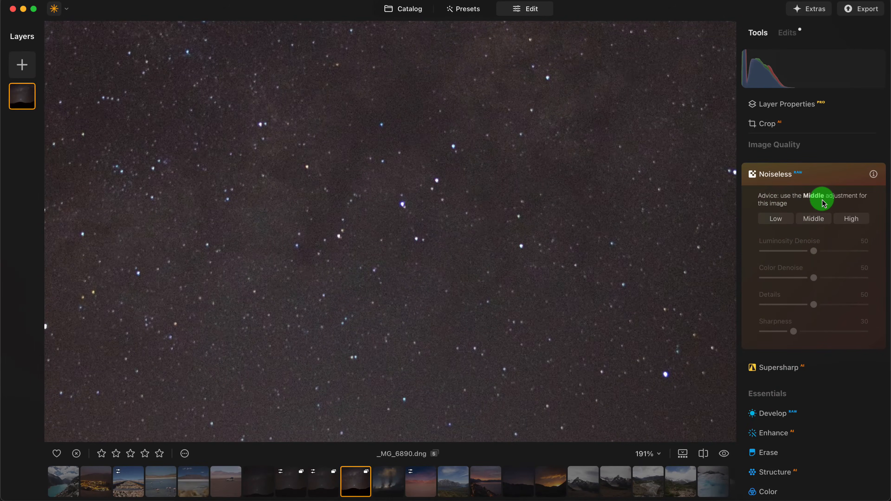
left_click(811, 220)
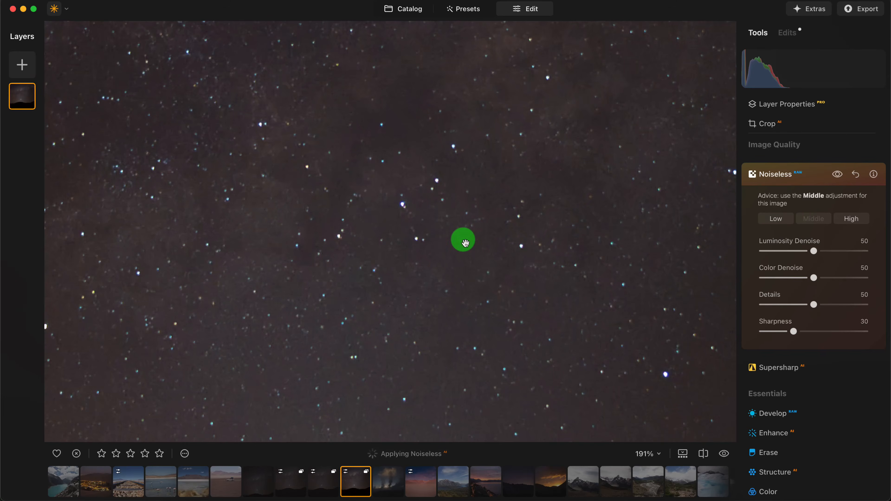
Step: Examine the Noiseless result close up and at full view, comparing the starry sky before and after with the split divider
left_click(467, 243)
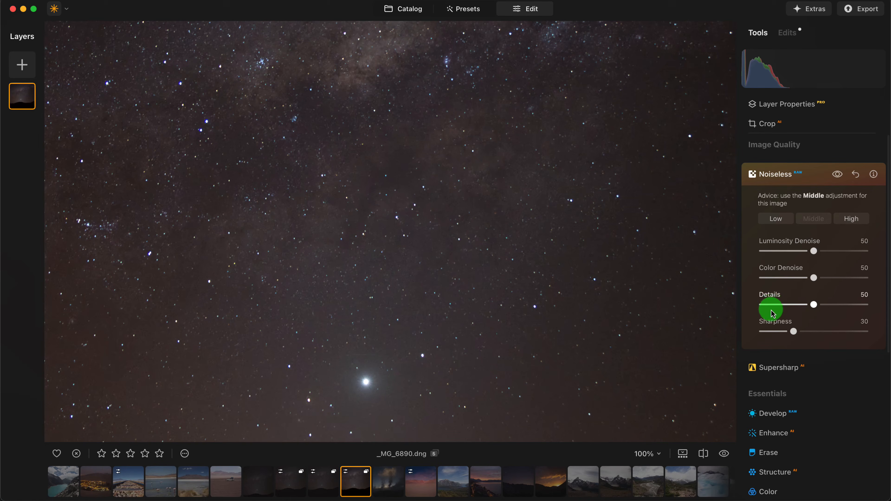
scroll(444, 304, "up", 10)
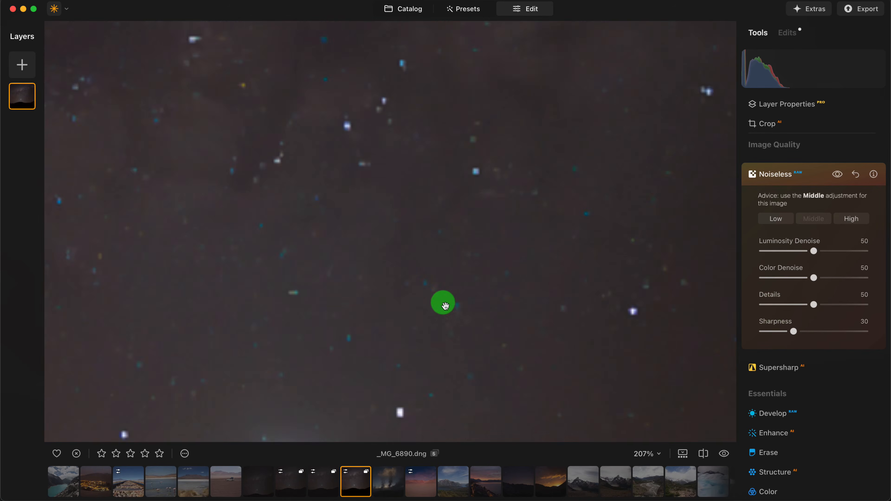
scroll(444, 304, "down", 7)
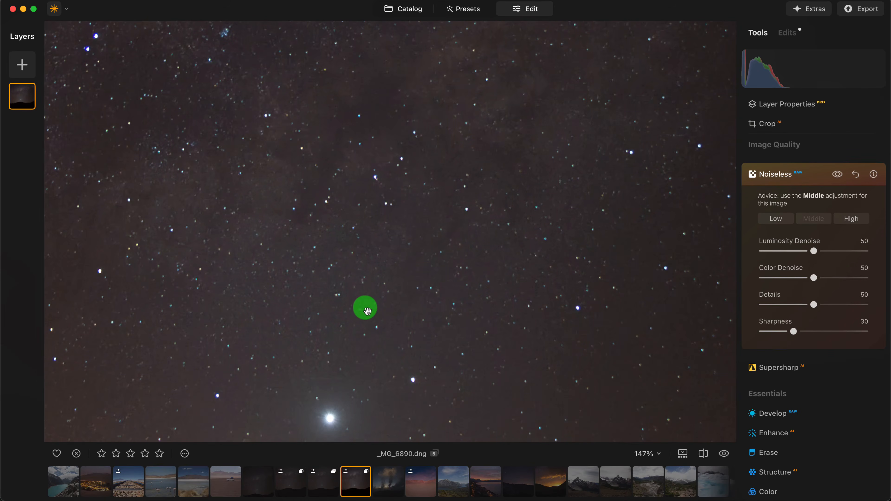
left_click(703, 456)
left_click_drag(441, 233, 417, 231)
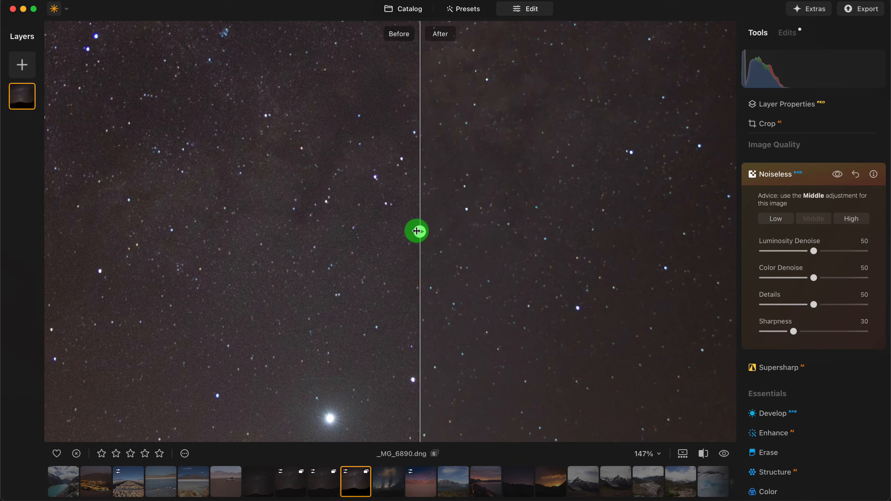
scroll(482, 273, "up", 6)
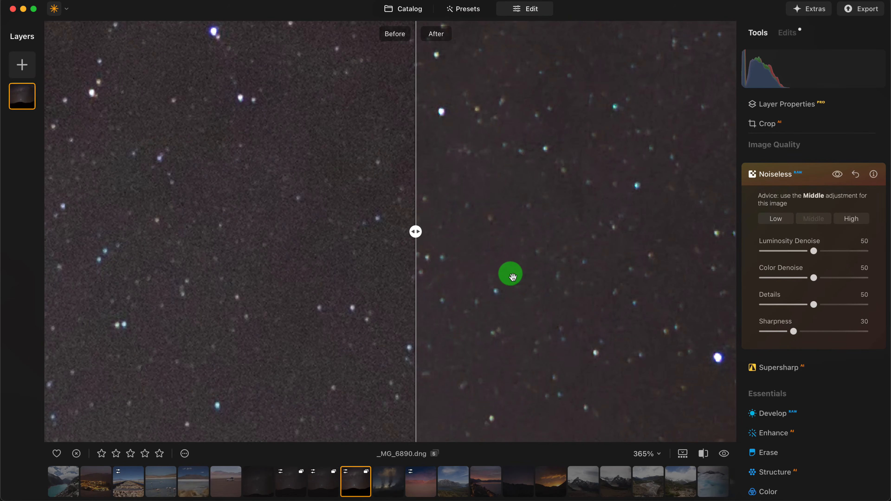
left_click_drag(416, 233, 390, 231)
left_click(472, 235)
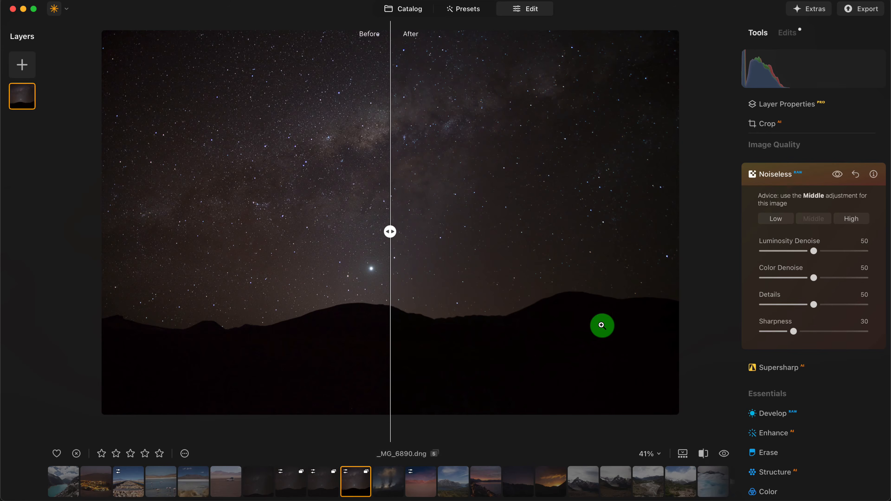
left_click(703, 453)
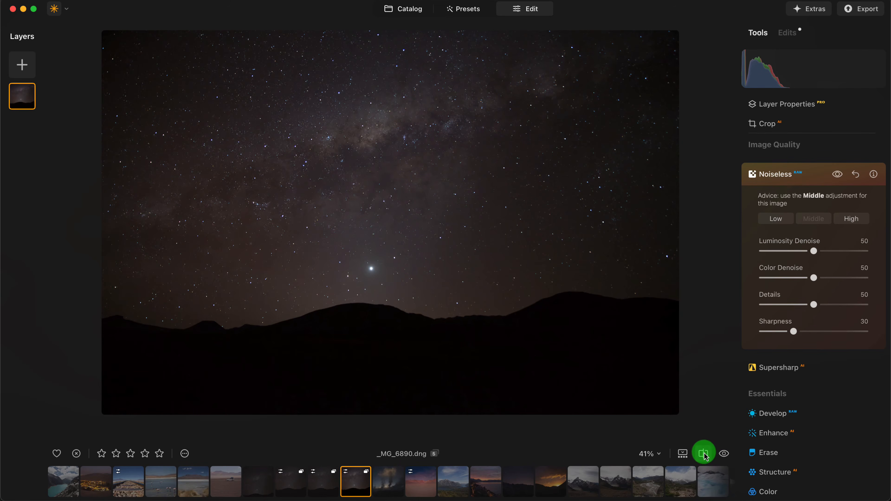
Step: Switch back and forth between the Develop noise-reduced copy and the Noiseless copy to compare their night skies
left_click(325, 488)
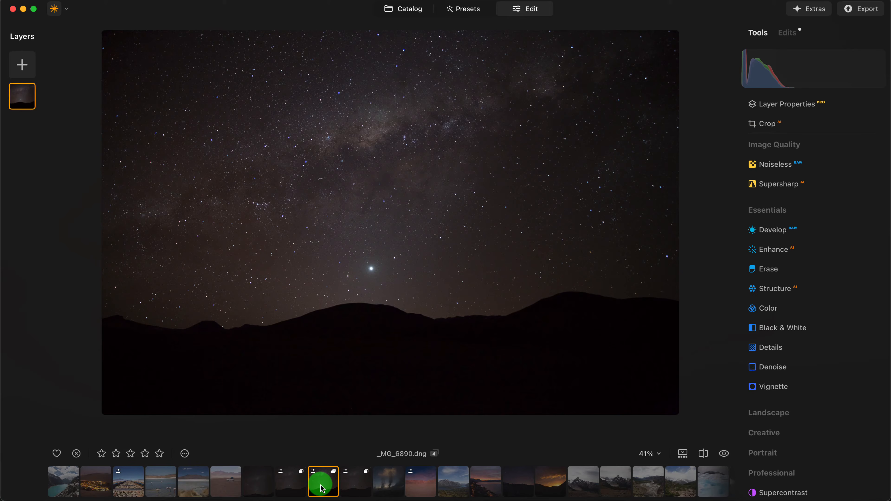
left_click(348, 488)
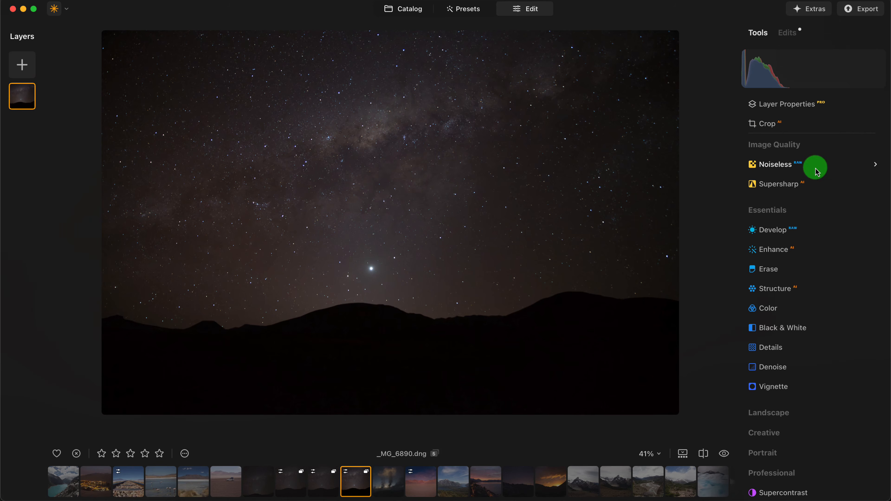
left_click(333, 483, "shift")
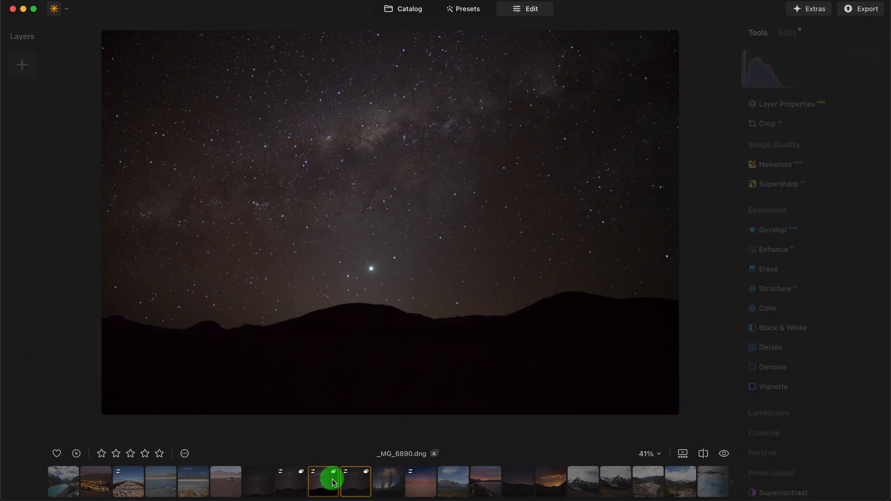
left_click(334, 483)
left_click(363, 486)
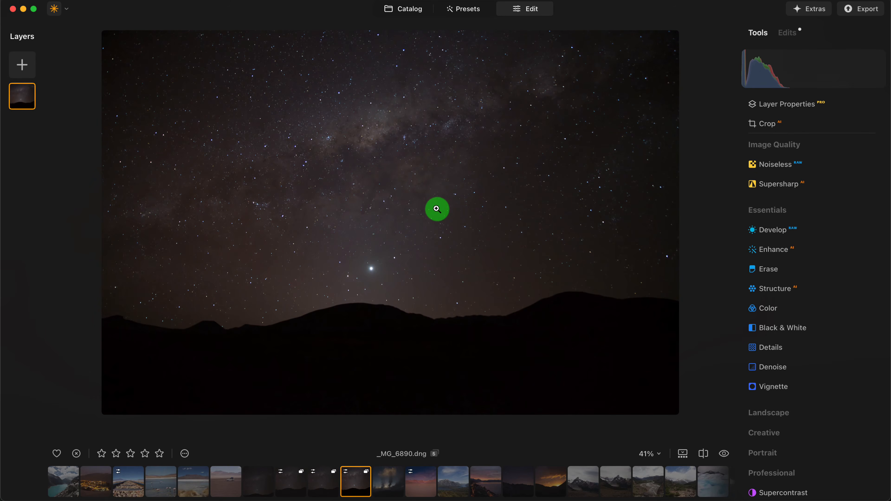
left_click(333, 474)
left_click(358, 475)
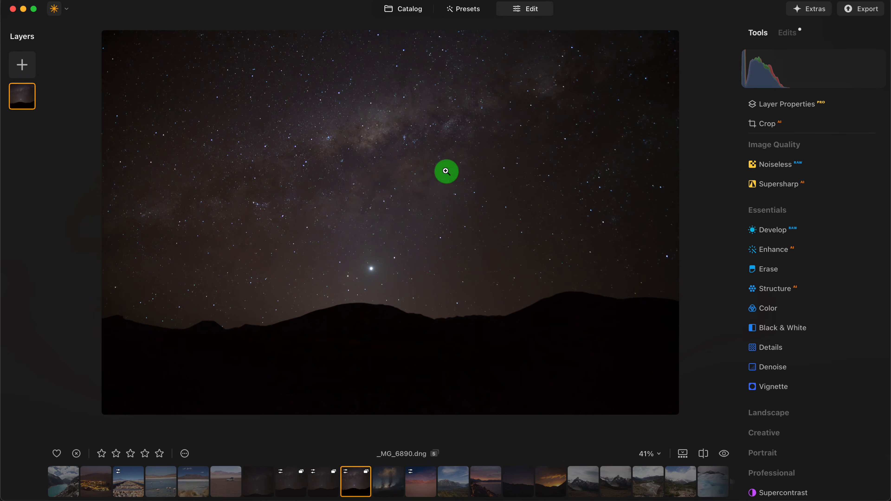
left_click(476, 227)
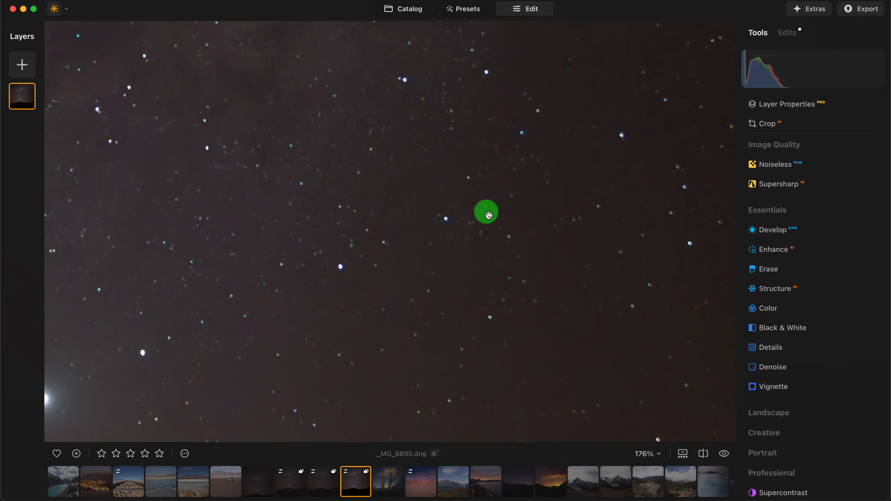
left_click(462, 241)
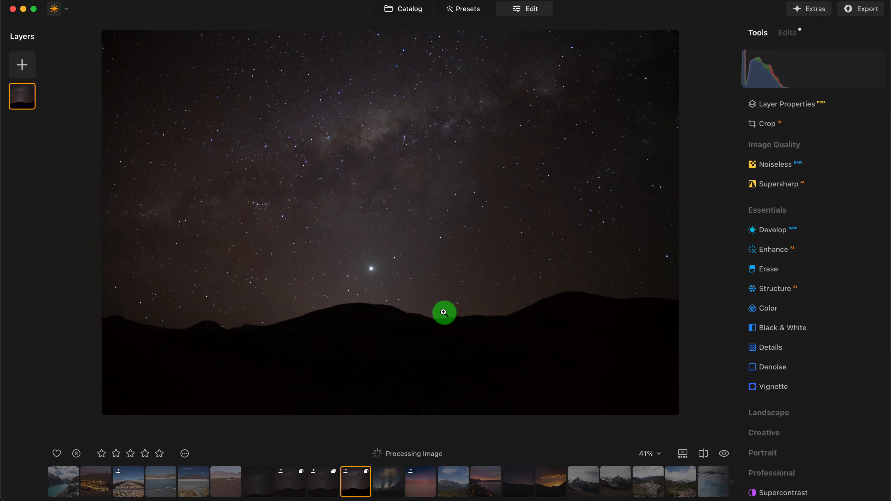
left_click(331, 485)
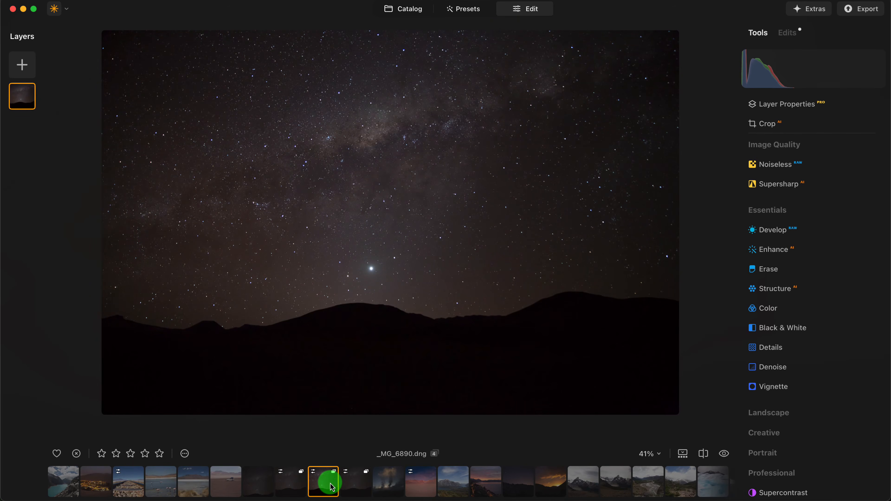
left_click(348, 486)
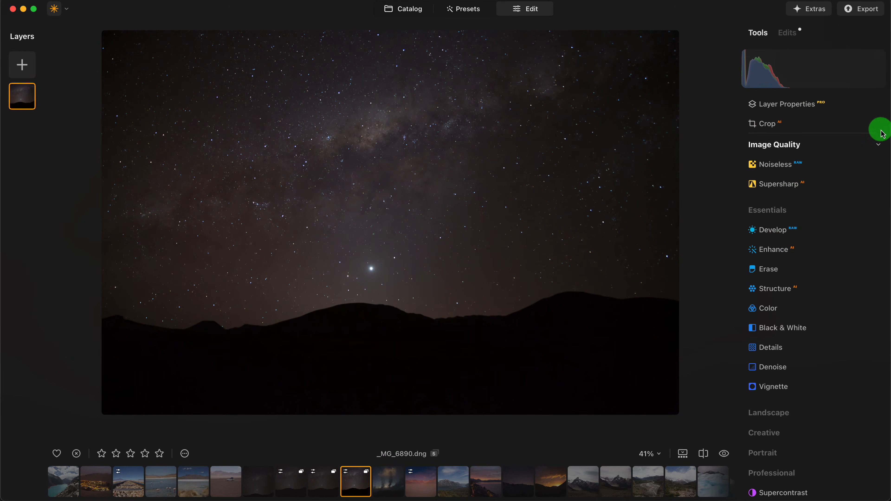
Step: Change the existing Noiseless edit to Low strength and compare the result with the Develop noise-reduced copy
left_click(790, 35)
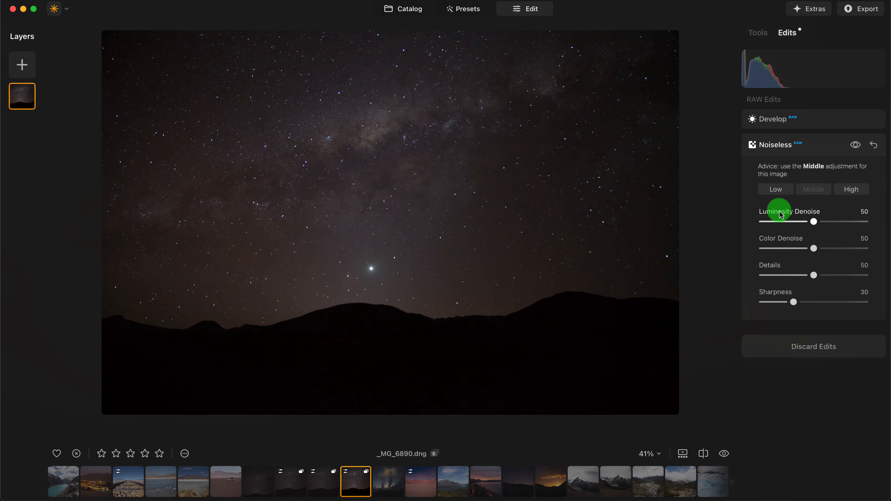
left_click(775, 191)
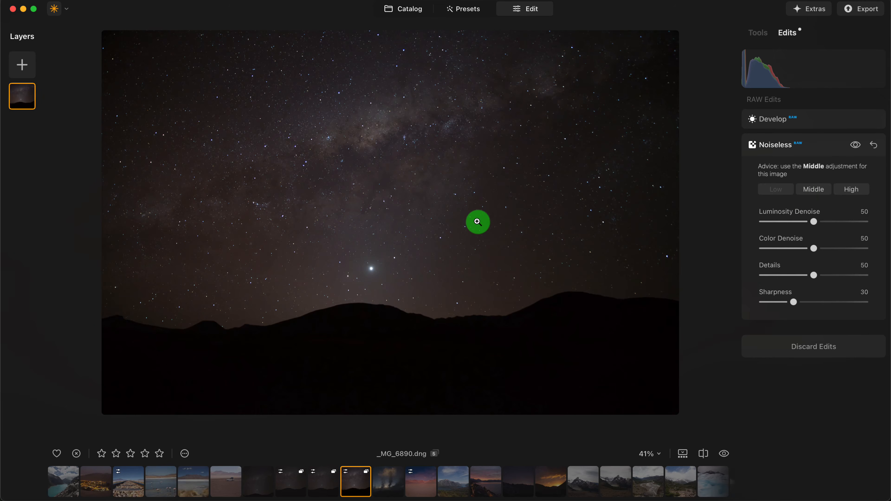
left_click(478, 224)
left_click(449, 238)
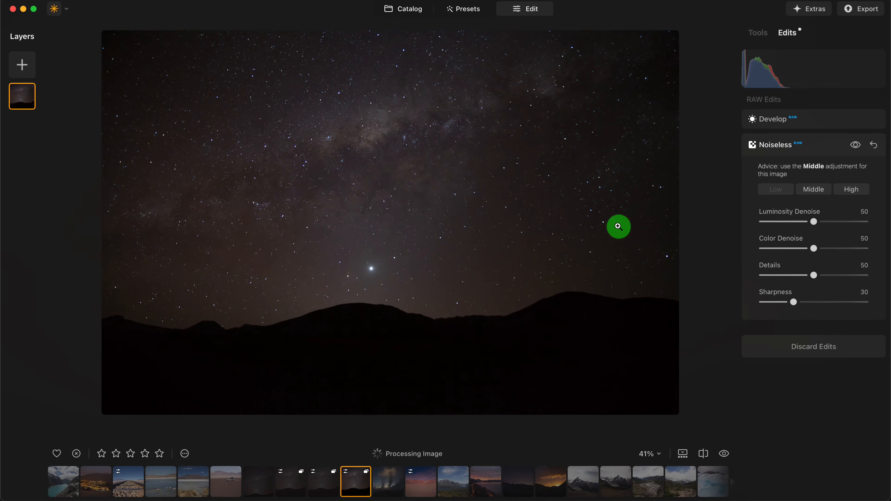
left_click(326, 487)
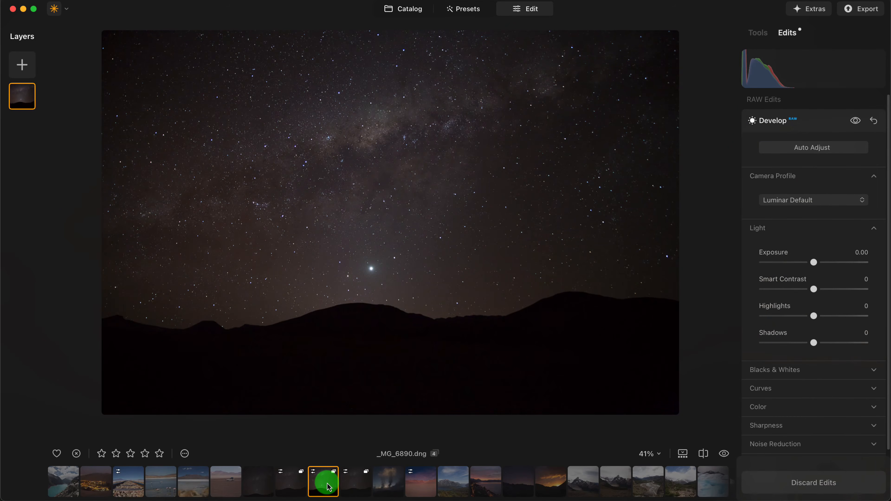
left_click(357, 486)
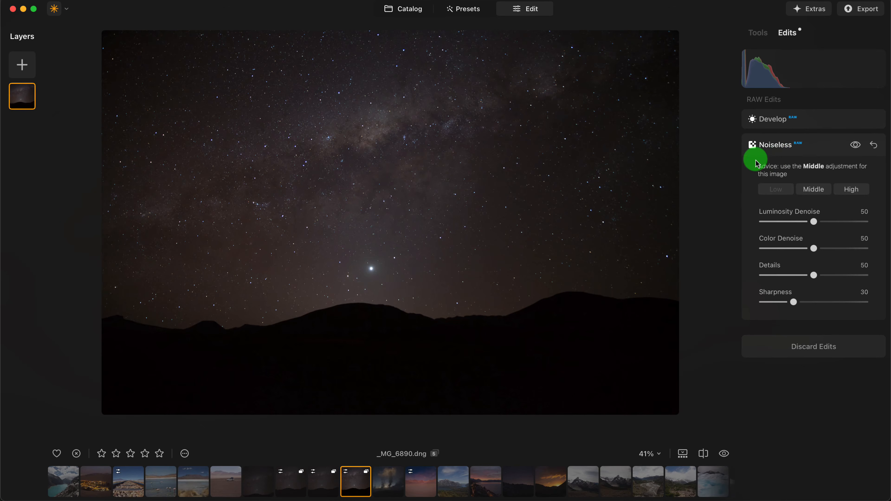
Step: Examine the stars in the Low-strength Noiseless result close up
scroll(380, 244, "up", 10)
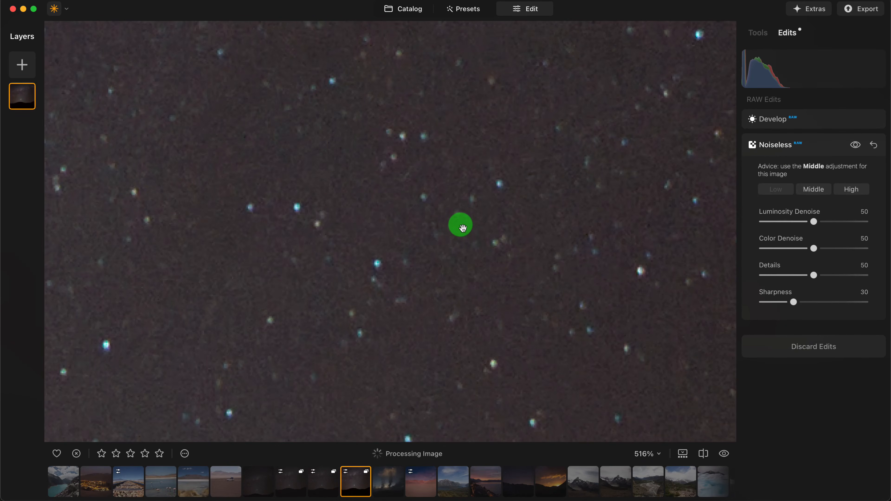
scroll(446, 242, "down", 4)
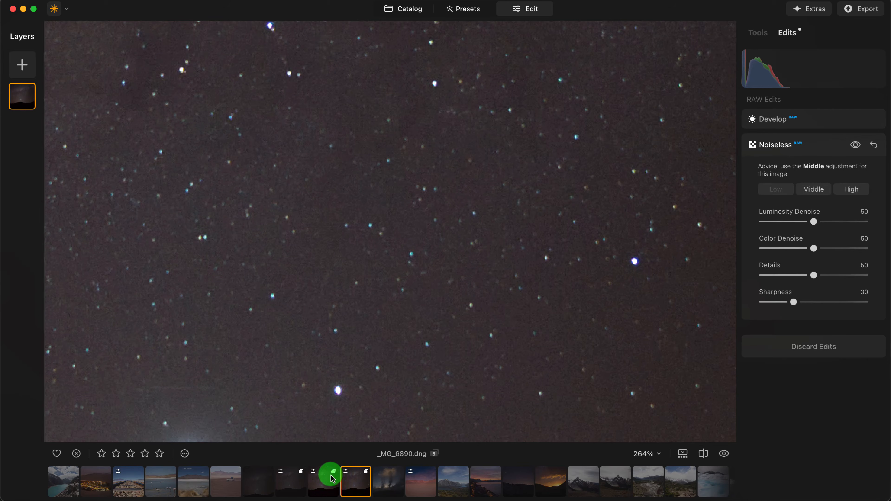
Step: Show the catalog photos at the Largest thumbnail size and compare the edited _MG_6890 night sky copies side by side
left_click(399, 13)
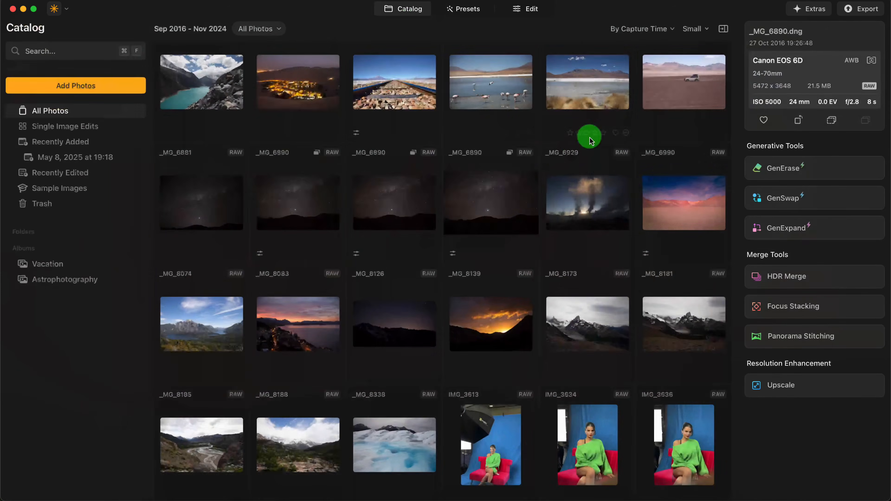
left_click(695, 32)
left_click(706, 81)
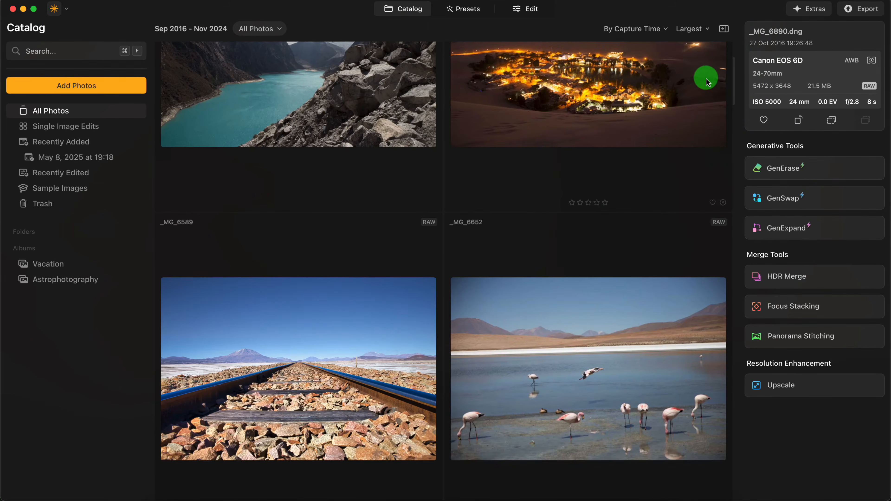
scroll(512, 213, "down", 10)
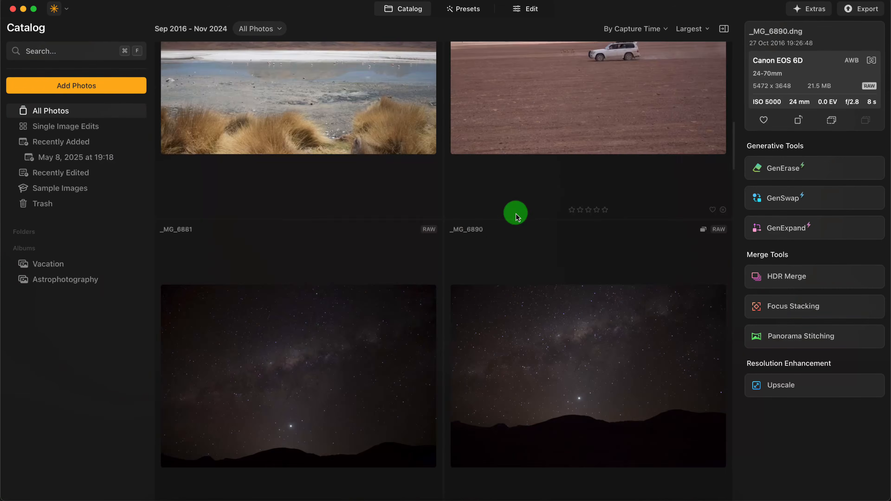
scroll(515, 213, "down", 8)
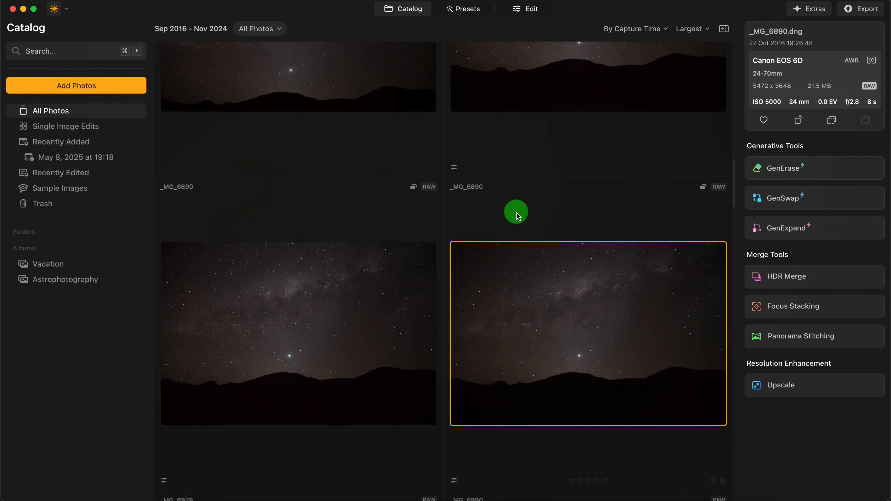
scroll(516, 212, "down", 3)
left_click(340, 247)
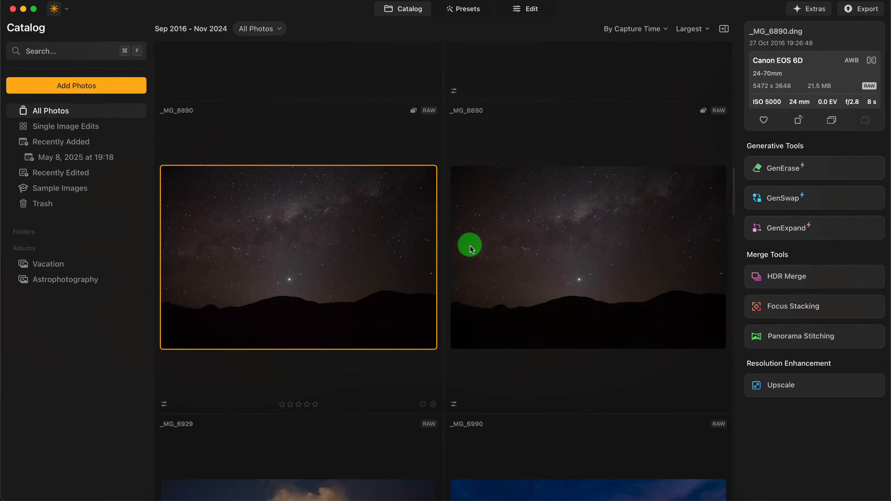
left_click(721, 252)
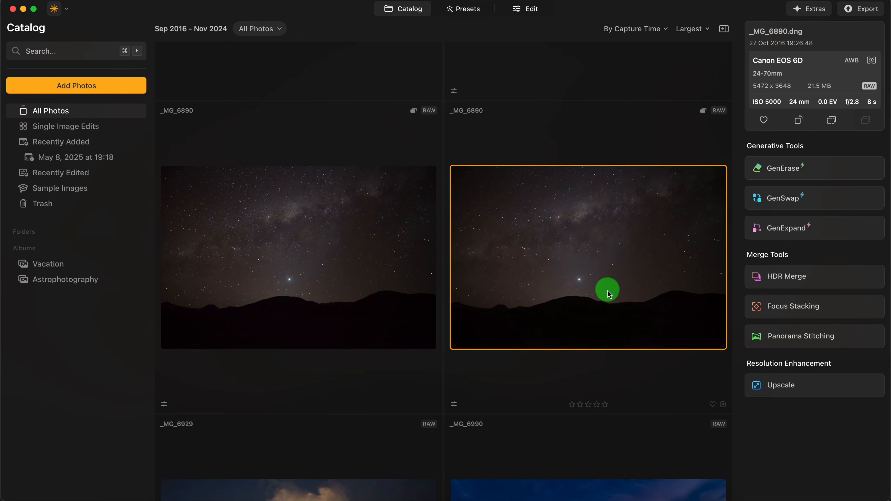
Step: Open the Noiseless copy of _MG_6890 for editing and collapse its existing Develop edit
double_click(581, 242)
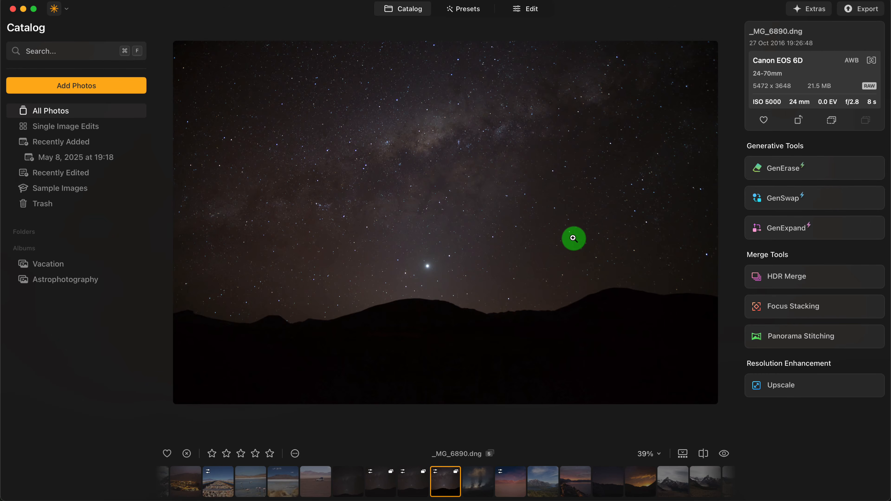
left_click(523, 8)
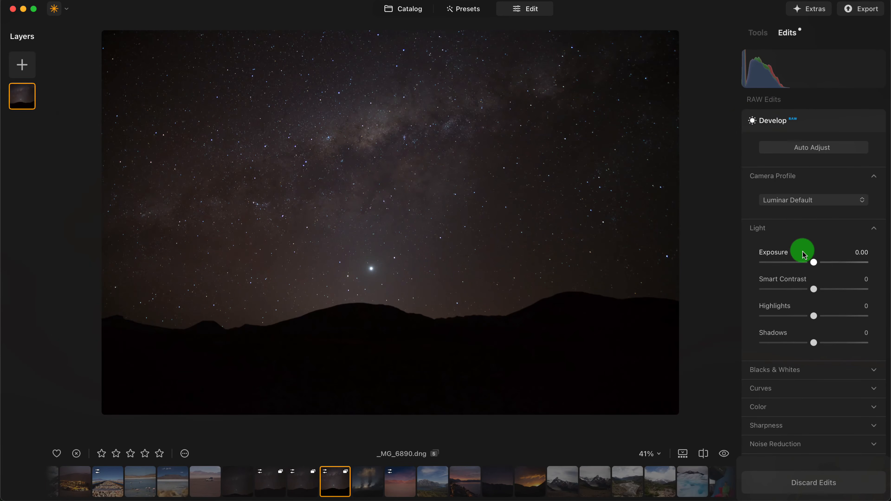
scroll(804, 252, "down", 3)
scroll(790, 158, "up", 3)
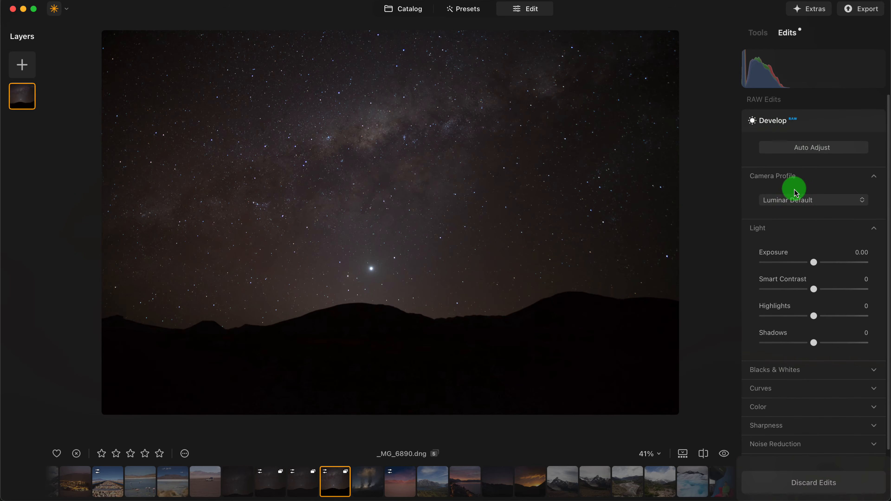
left_click(835, 123)
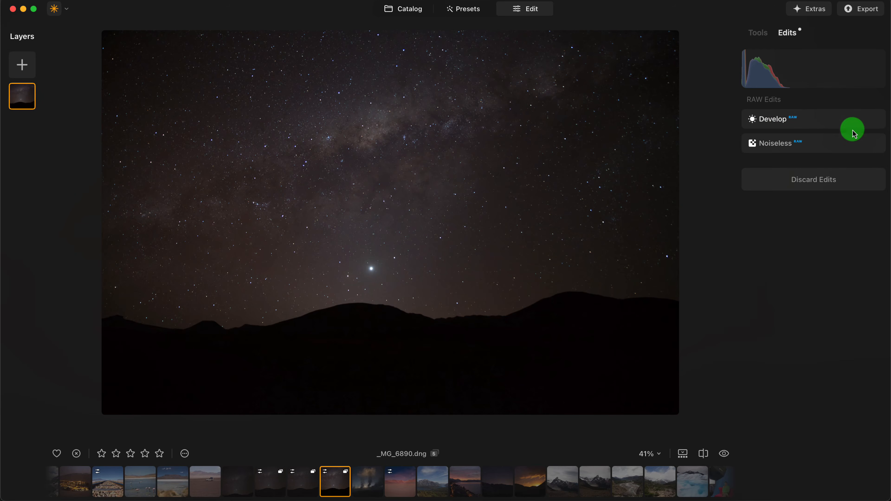
Step: Add a radial gradient mask to the Enhance tool, drawn outward from the Milky Way in the middle of the sky
left_click(763, 35)
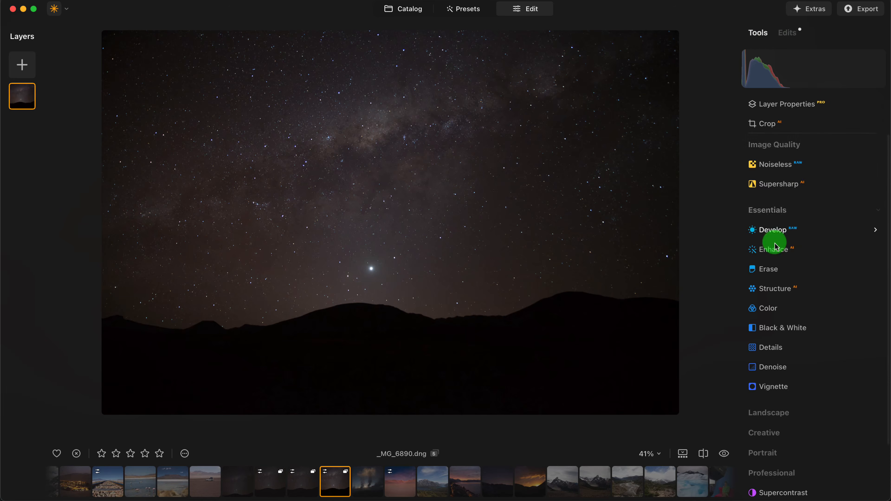
left_click(804, 257)
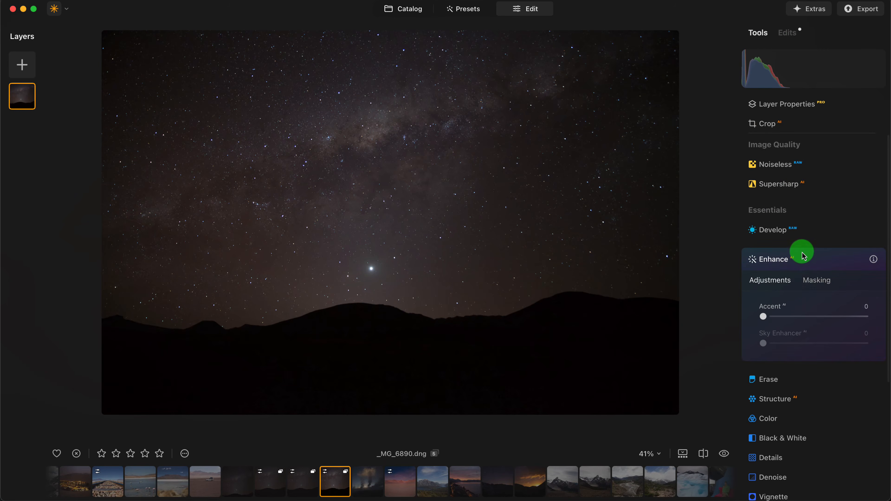
left_click(817, 280)
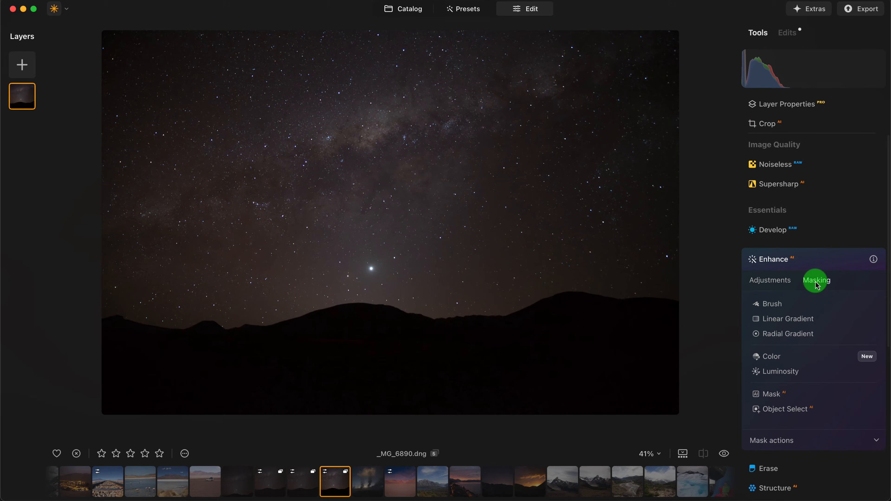
left_click(806, 339)
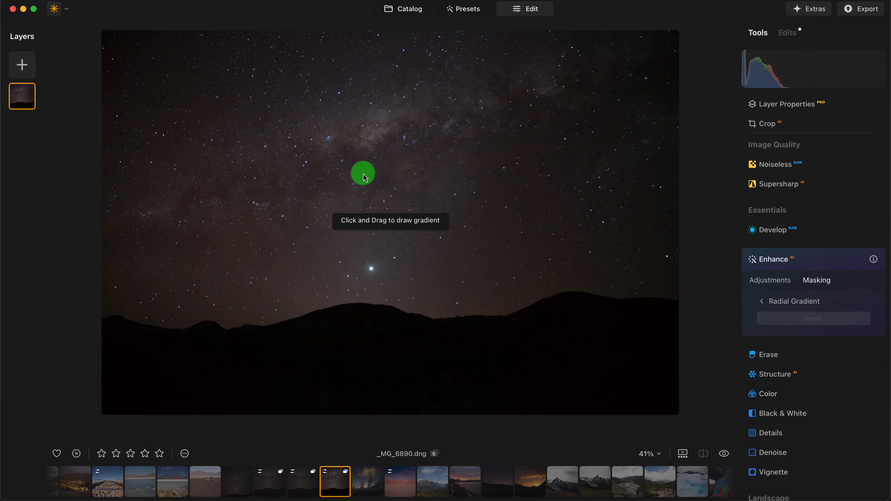
left_click_drag(363, 173, 419, 207)
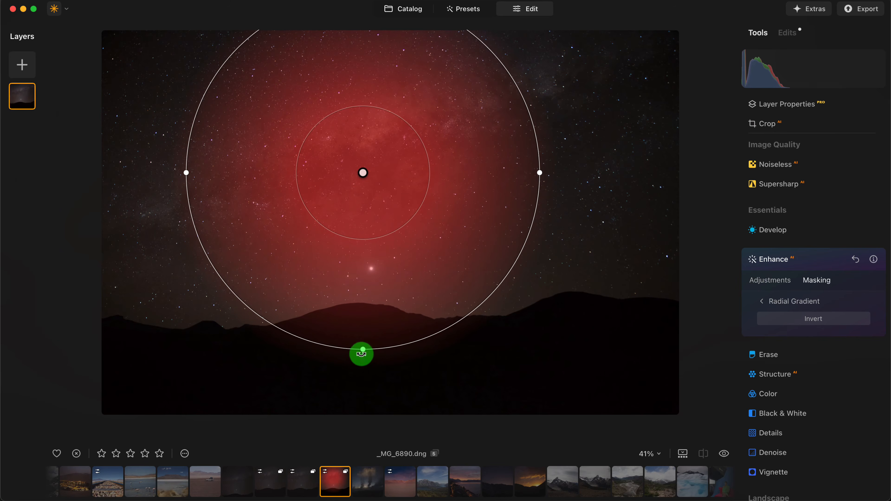
Step: Flatten the radial gradient into a wide ellipse and tilt it to follow the diagonal of the Milky Way
left_click_drag(363, 350, 438, 221)
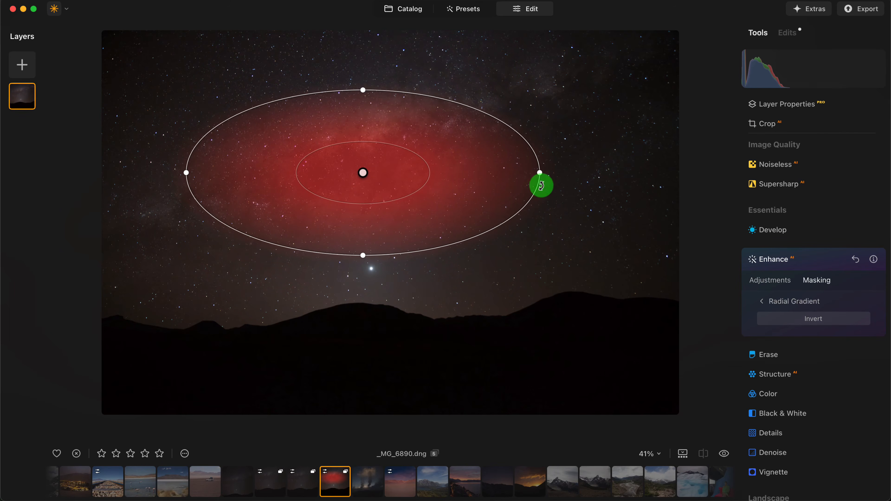
left_click_drag(550, 177, 582, 144)
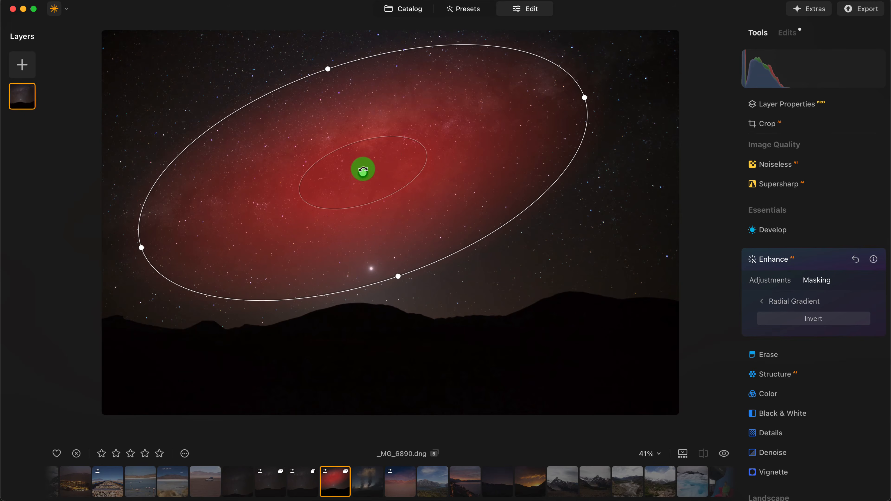
left_click_drag(363, 170, 371, 172)
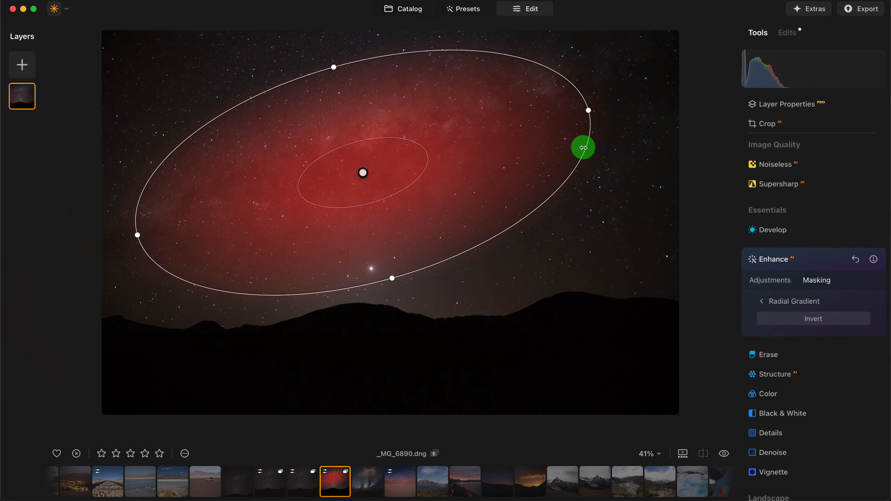
left_click_drag(627, 119, 627, 95)
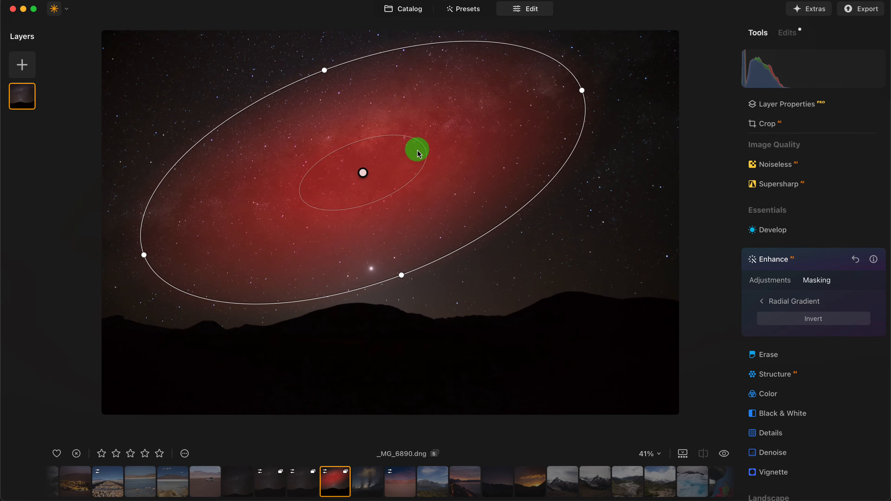
Step: Enlarge the gradient's inner ellipse over the Milky Way and tighten its outer edge to keep the falloff mostly within the sky
left_click_drag(427, 152, 495, 150)
left_click_drag(406, 233, 403, 221)
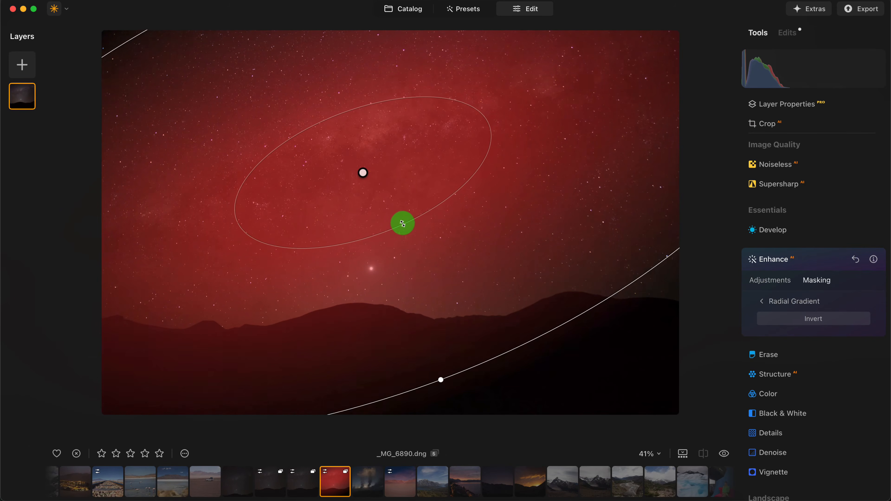
left_click_drag(436, 369, 446, 328)
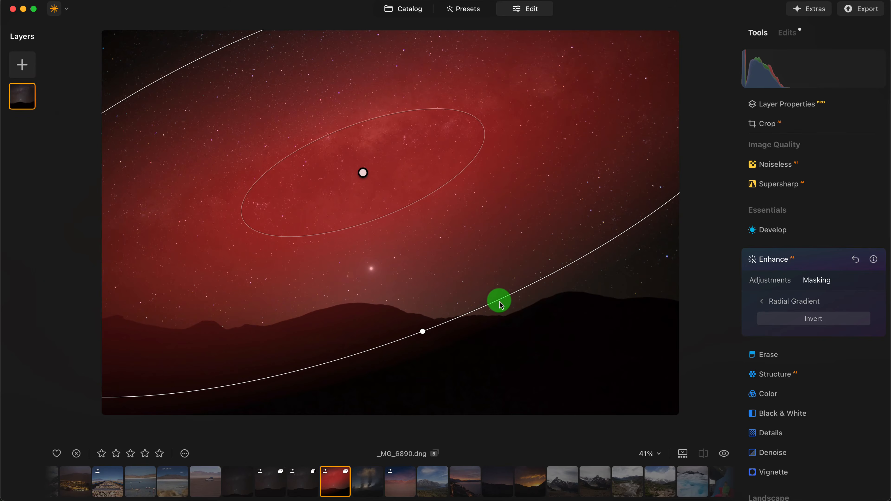
left_click_drag(499, 299, 477, 258)
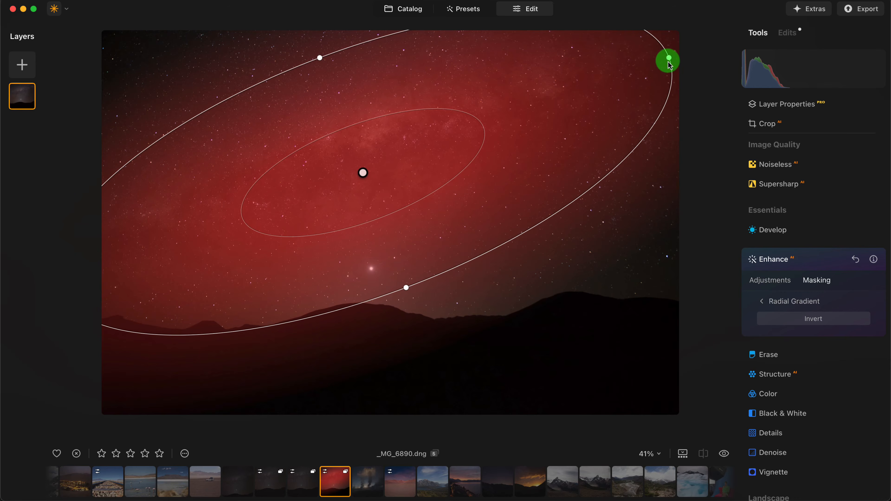
left_click_drag(486, 126, 474, 131)
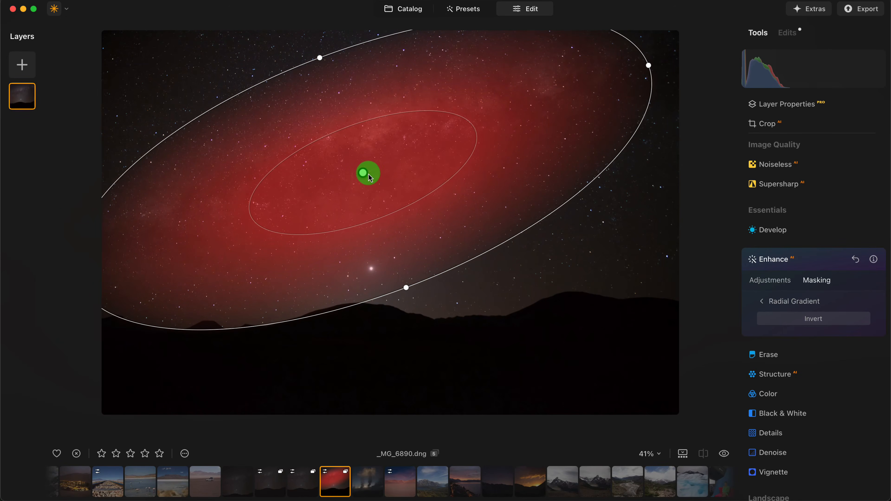
Step: Shift the radial gradient slightly toward the Milky Way's bright core and extend its outer edge for a softer falloff across the sky
mouse_move(368, 174)
left_mouse_down()
mouse_move(392, 171)
mouse_move(384, 171)
left_mouse_up()
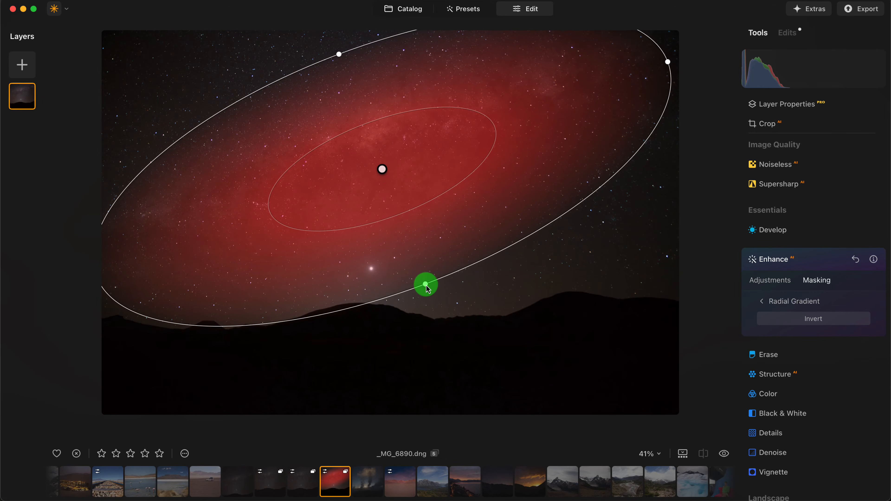
mouse_move(426, 285)
left_mouse_down()
mouse_move(433, 307)
mouse_move(428, 285)
mouse_move(430, 293)
left_mouse_up()
left_click_drag(498, 143, 500, 148)
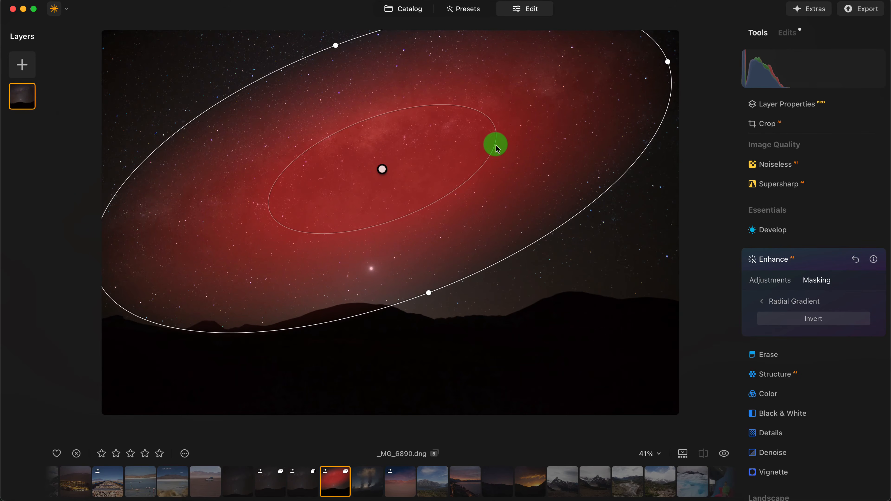
left_click(627, 181)
left_click_drag(624, 179, 640, 182)
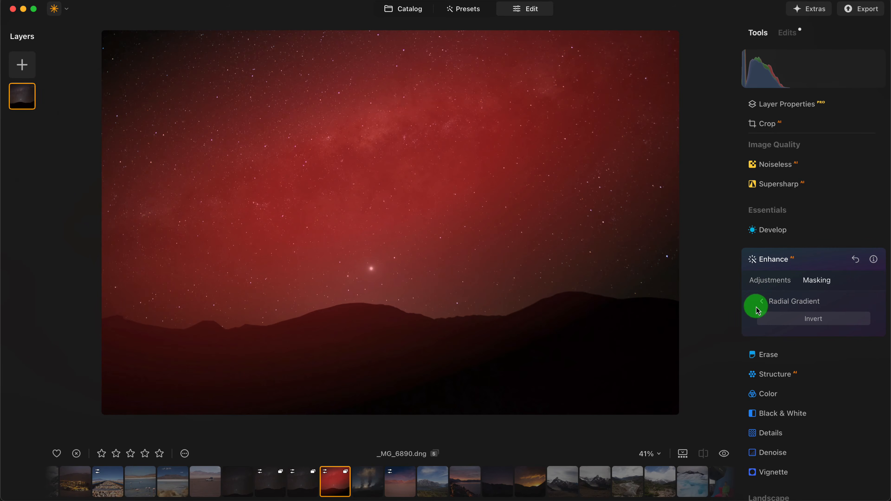
Step: Set the masked Enhance Accent to 69 and copy the Enhance mask
left_click(767, 287)
left_click_drag(806, 305, 834, 314)
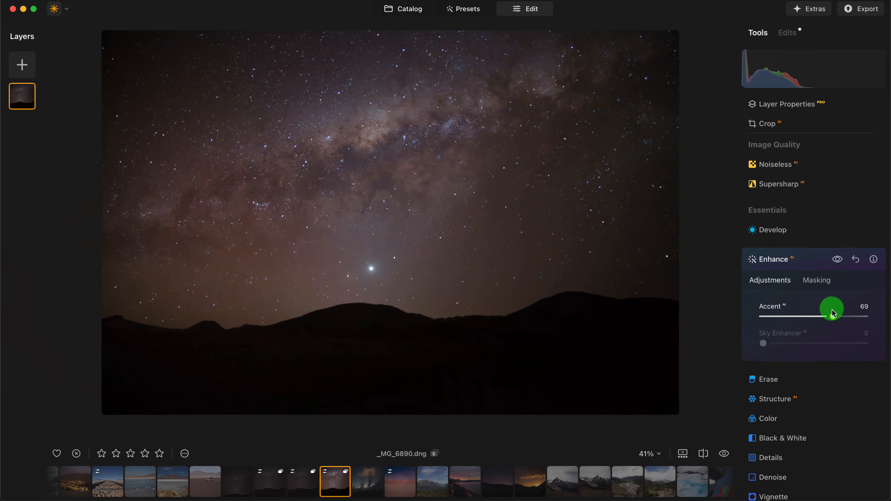
left_click(815, 284)
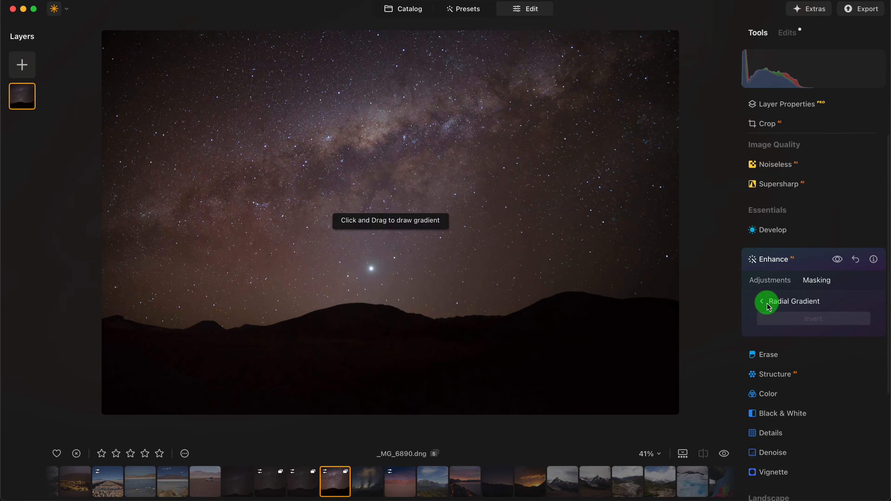
left_click(766, 304)
left_click(874, 440)
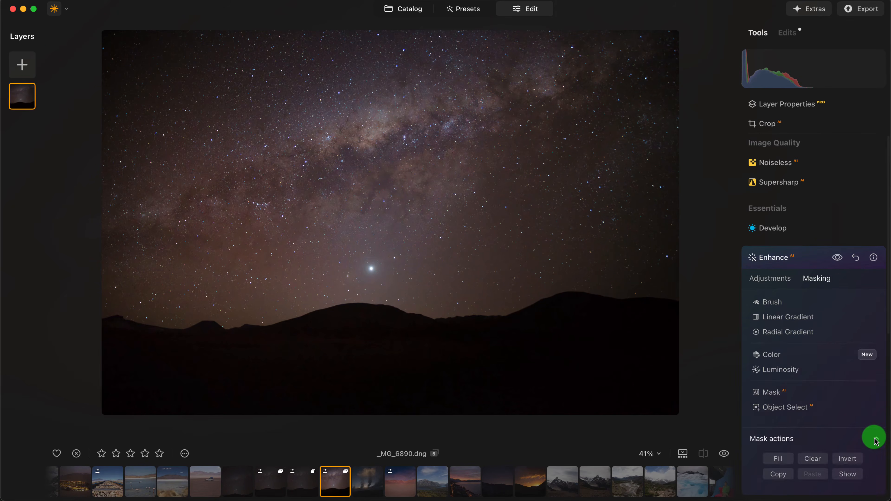
scroll(874, 442, "down", 1)
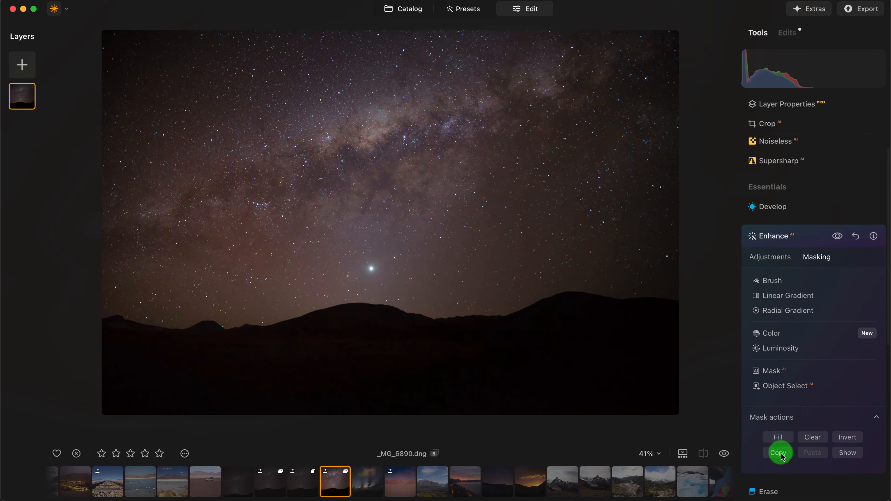
Step: Set the overall Hue Shift in the Color tool's HSL adjustments to about -40 for the Milky Way photo
left_click(772, 205)
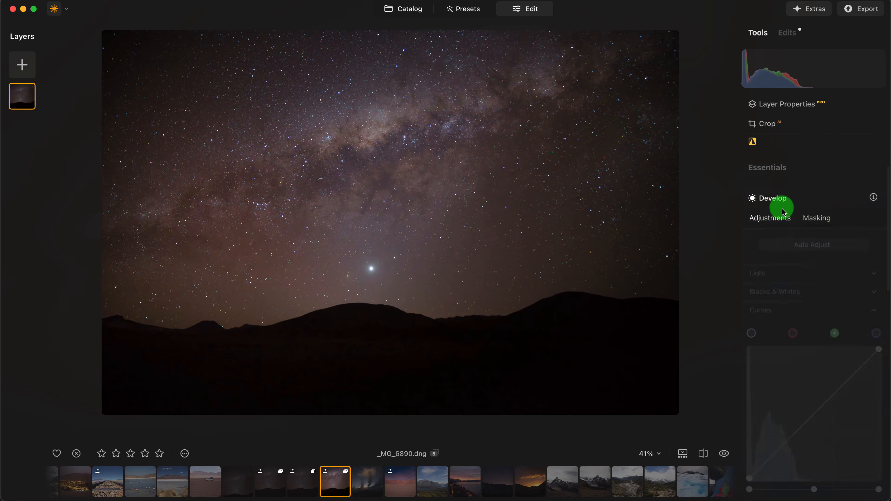
left_click(804, 144)
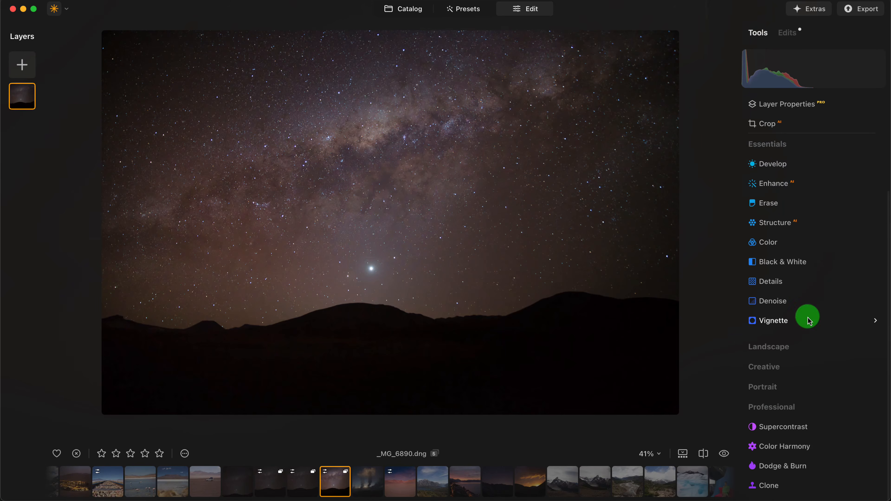
left_click(779, 255)
scroll(842, 306, "down", 1)
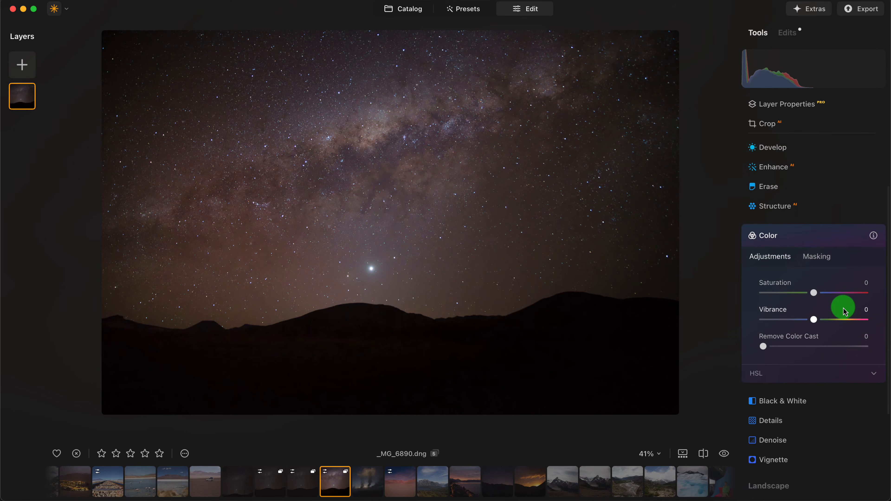
left_click(879, 381)
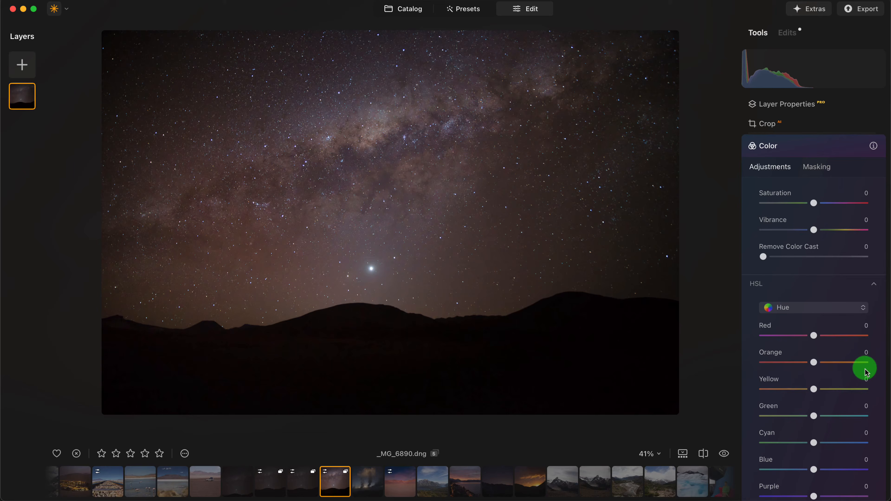
scroll(848, 293, "down", 1)
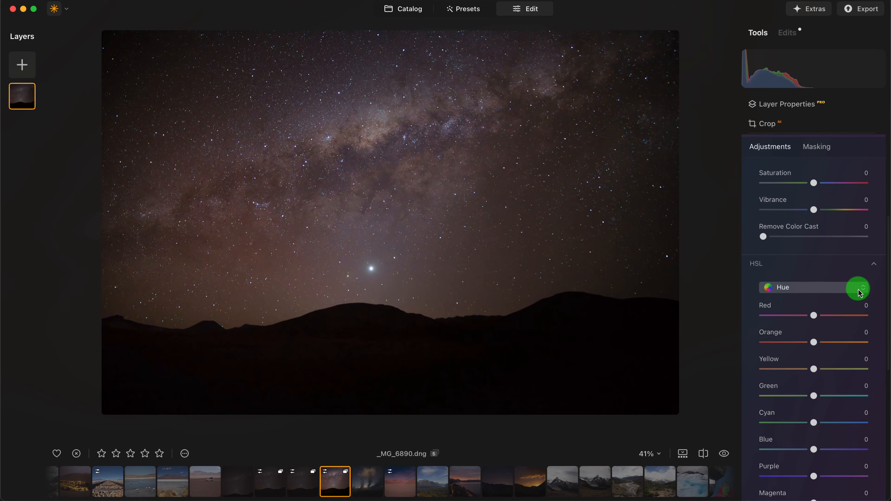
left_click(859, 291)
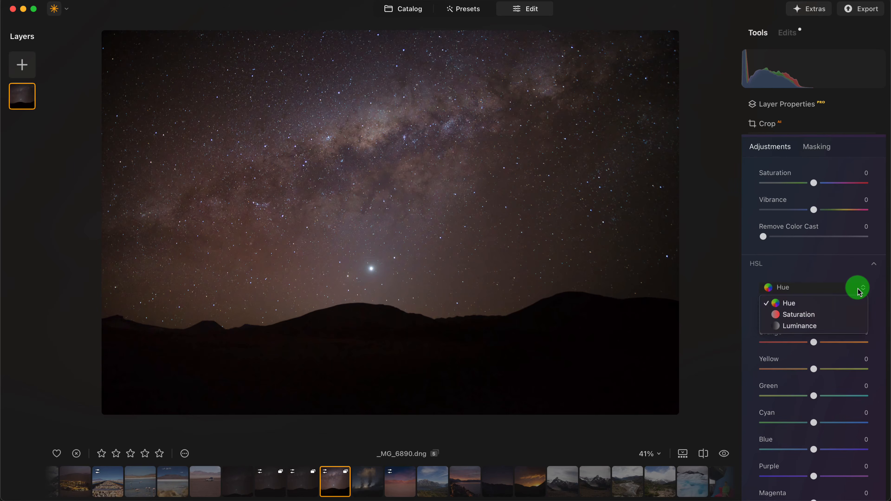
left_click(859, 291)
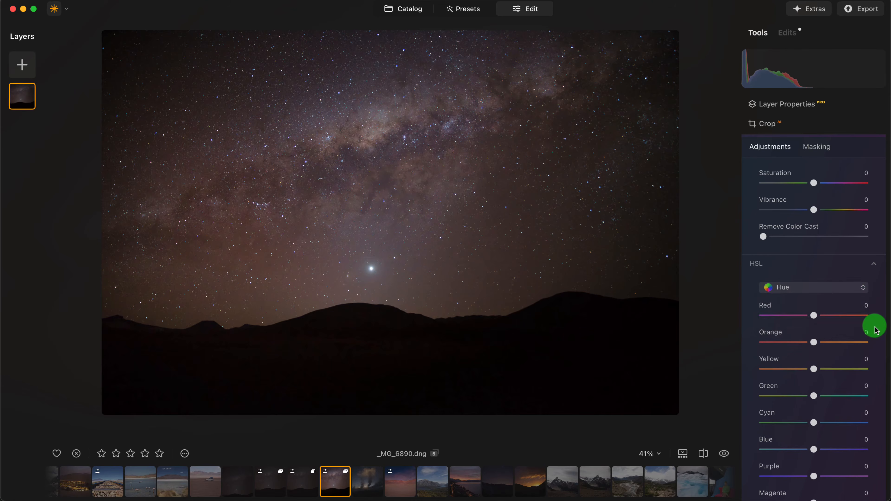
scroll(842, 337, "down", 8)
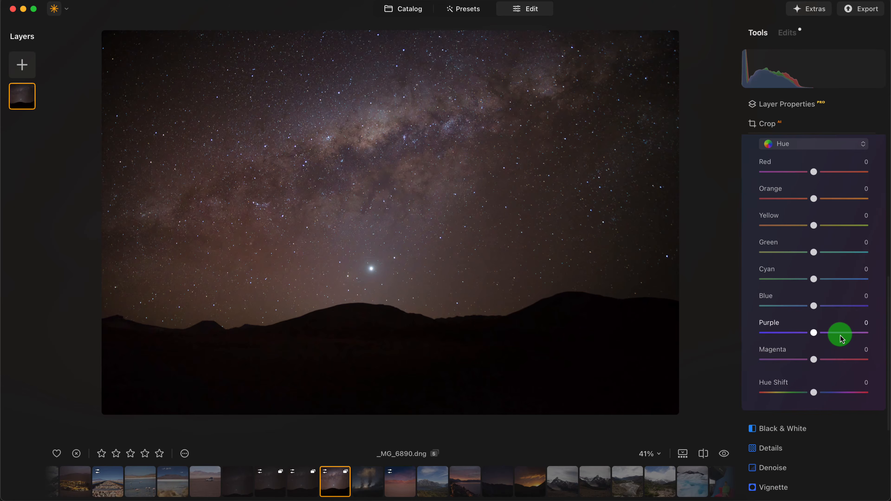
scroll(843, 338, "up", 3)
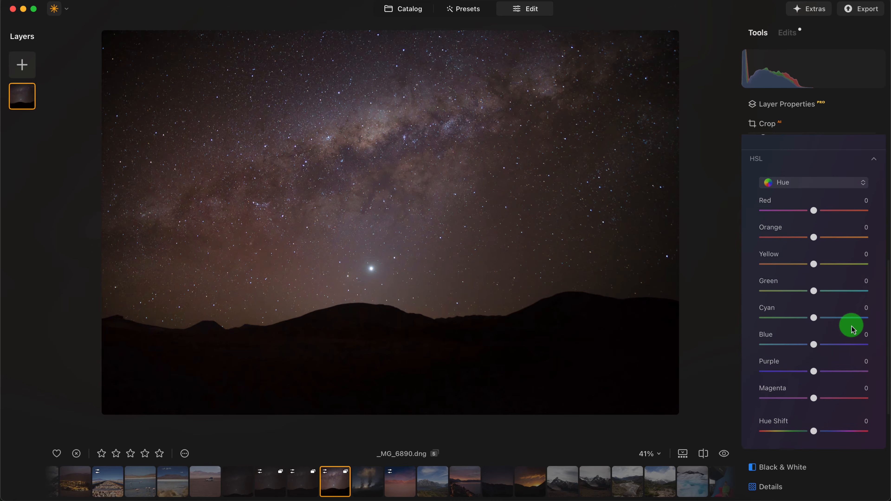
mouse_move(814, 430)
left_mouse_down()
mouse_move(830, 428)
mouse_move(798, 438)
left_mouse_up()
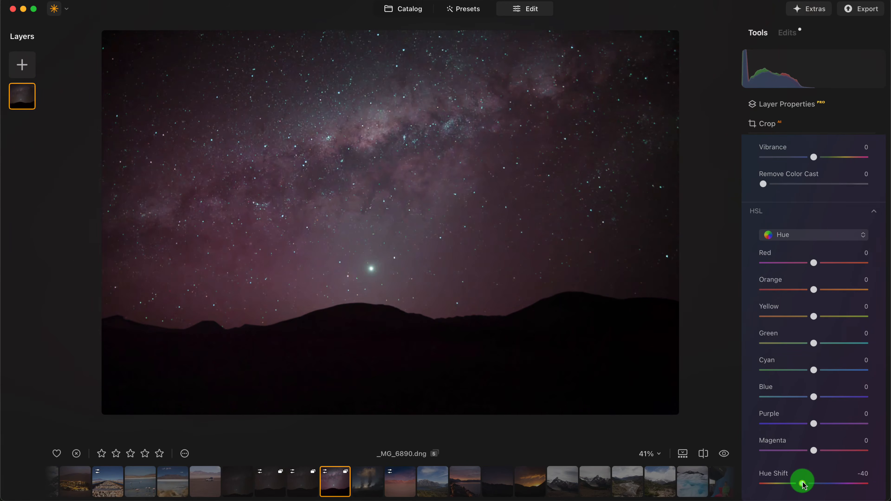
left_click_drag(804, 484, 802, 485)
Step: Raise the Milky Way photo's color Vibrance to 36 and Saturation to 19
left_click_drag(842, 211, 832, 207)
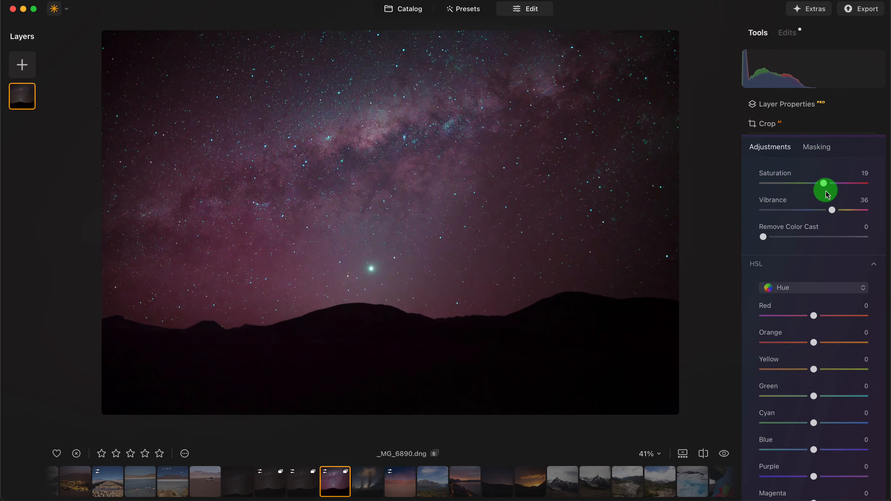
scroll(805, 199, "up", 1)
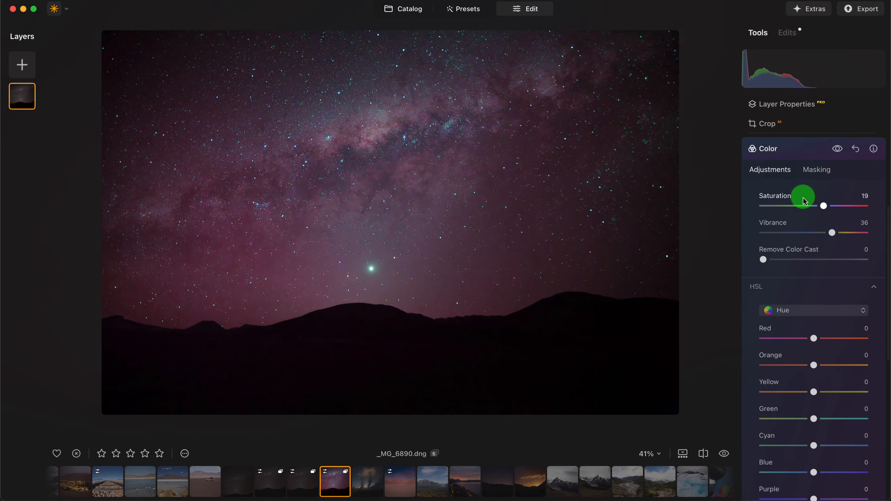
scroll(805, 202, "up", 1)
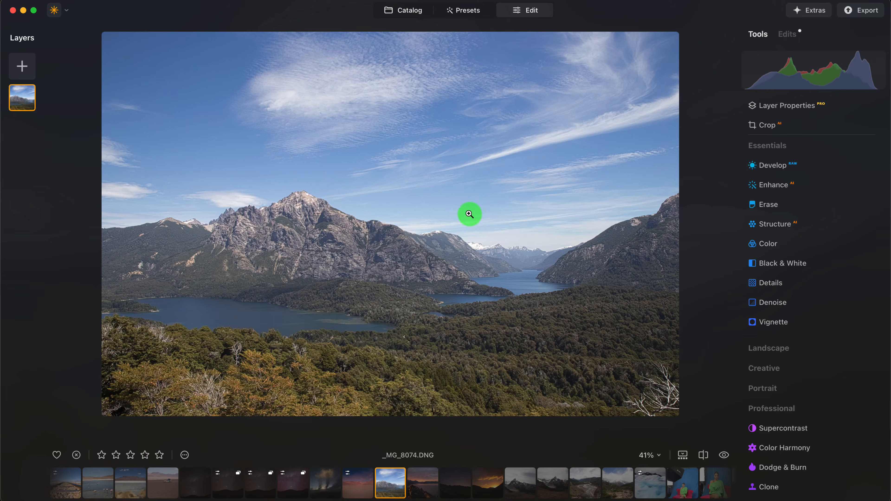
Step: Lower the mountain lake photo layer's opacity to 0 and restore it to 100
left_click(786, 105)
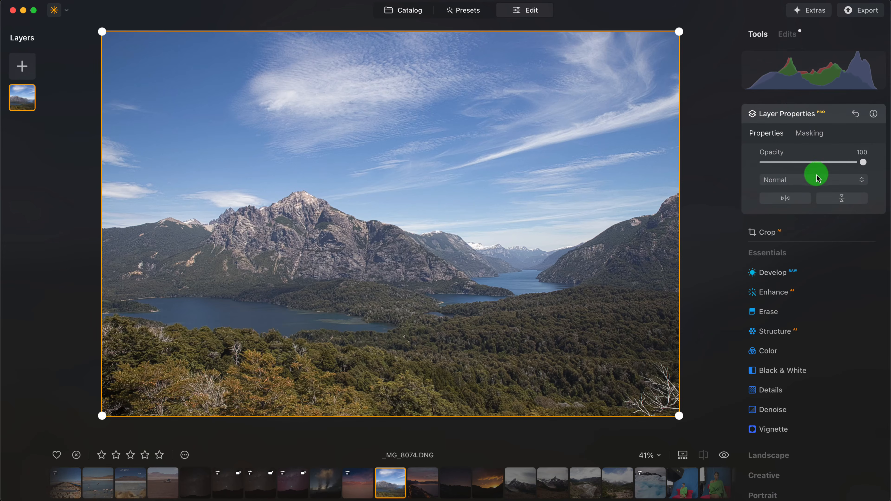
left_click_drag(812, 161, 731, 162)
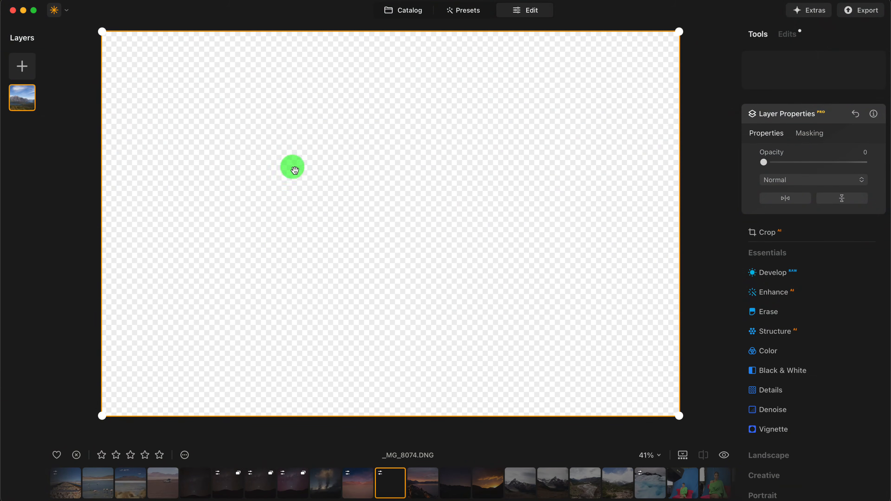
left_click(863, 162)
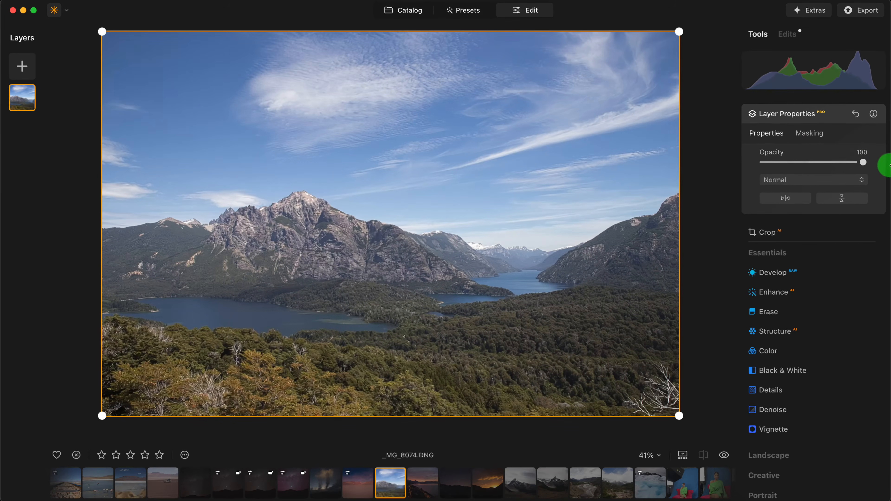
Step: Duplicate the mountain lake photo layer and select the upper copy in the layer stack
right_click(18, 100)
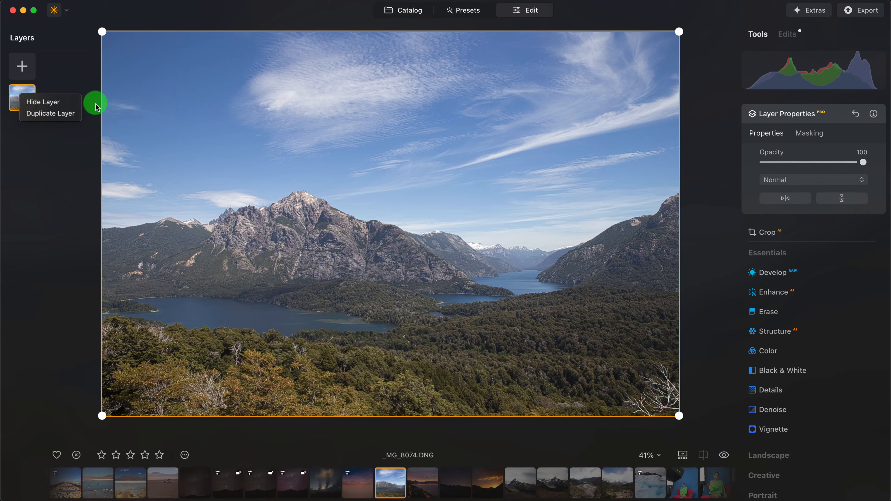
left_click(51, 113)
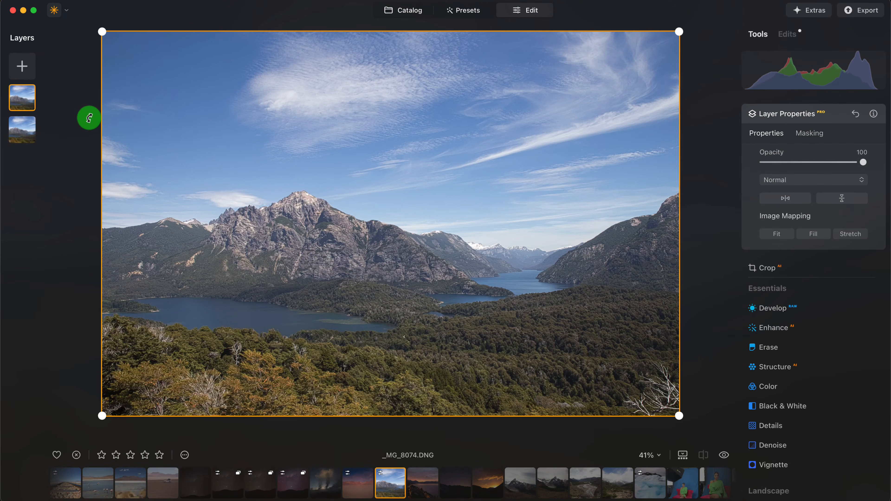
left_click_drag(22, 128, 26, 106)
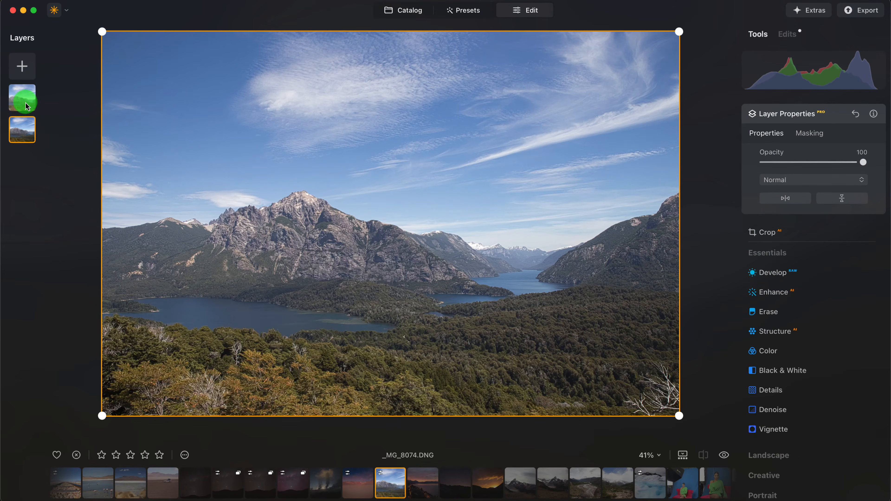
left_click(25, 103)
left_click(26, 125)
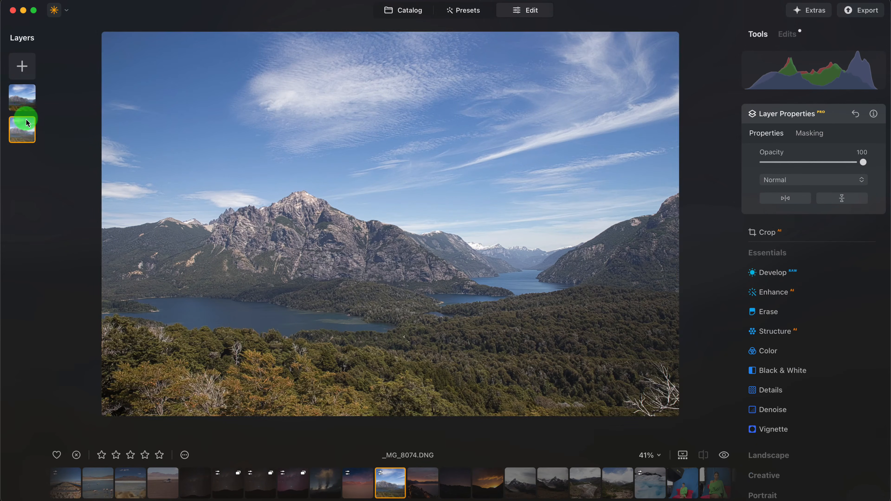
left_click(26, 106)
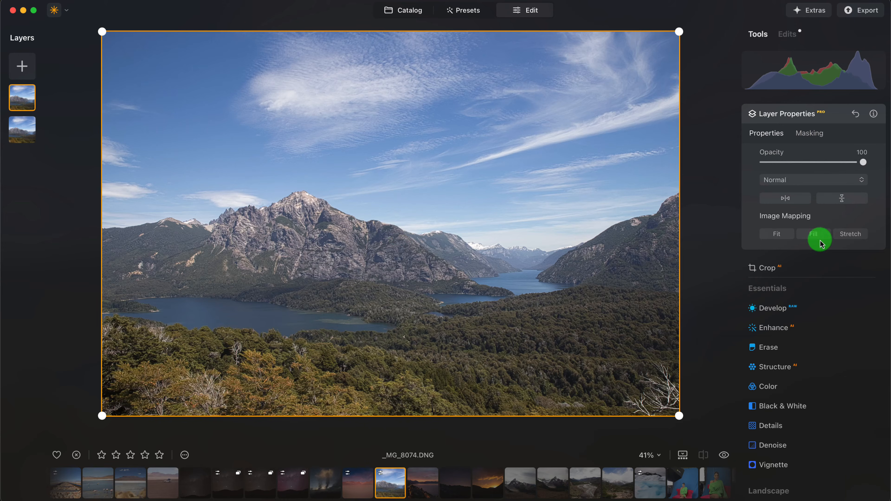
Step: Set the upper duplicate layer's blend mode to Soft Light in its layer properties
scroll(834, 353, "down", 3)
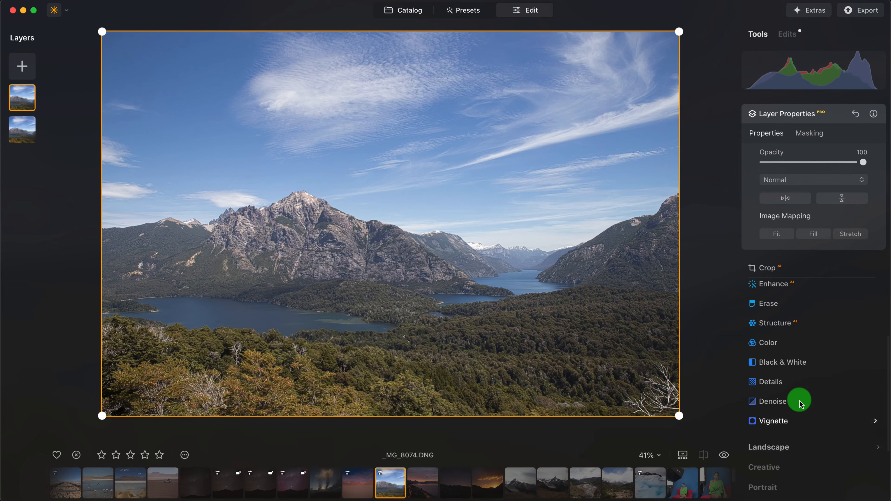
scroll(807, 351, "down", 6)
scroll(810, 366, "up", 6)
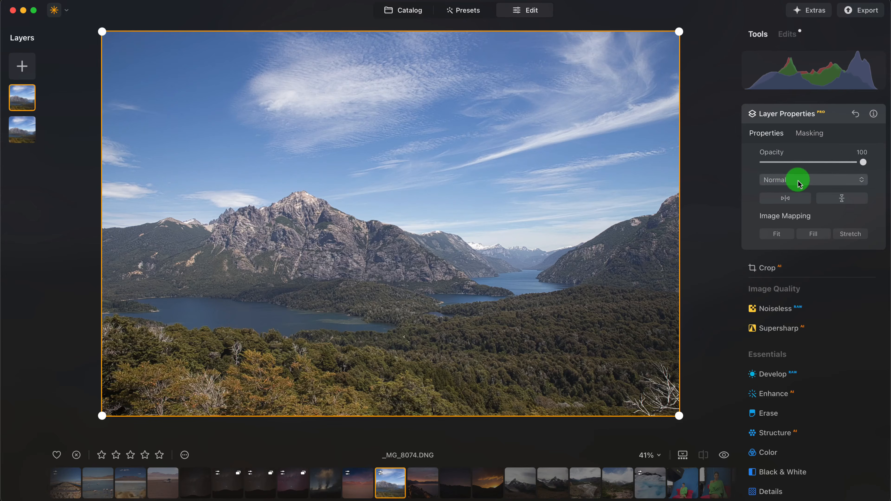
left_click(814, 180)
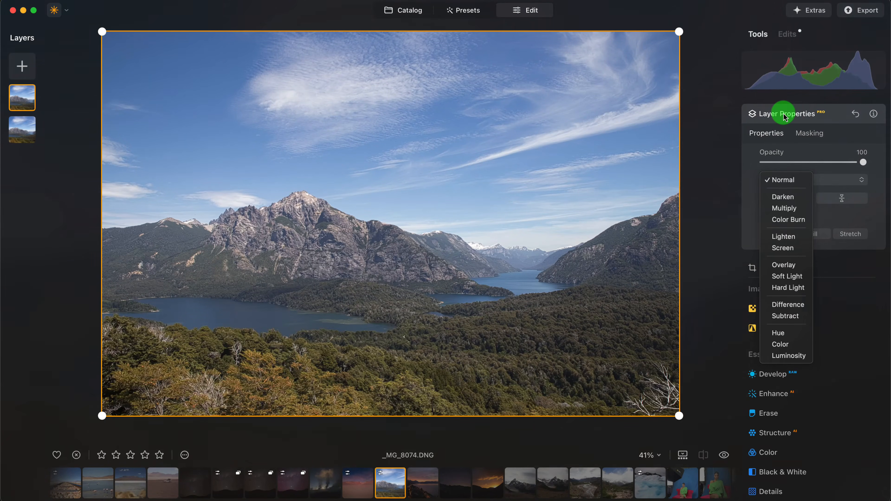
left_click(869, 220)
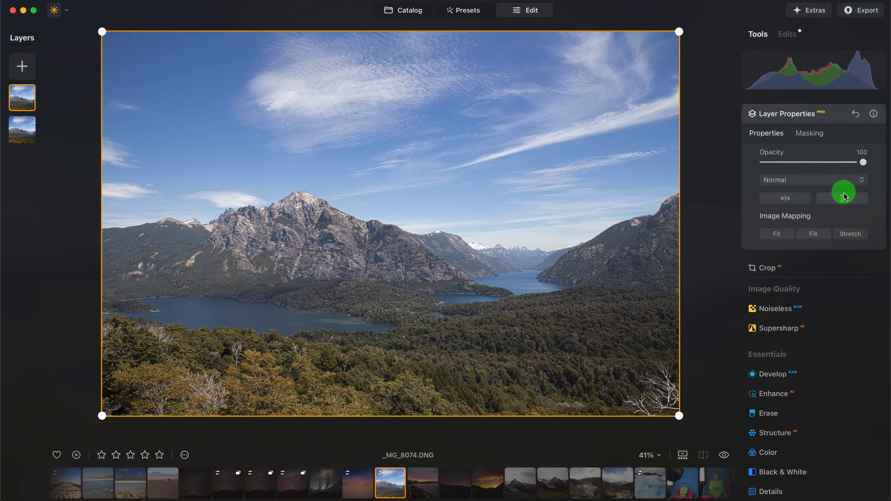
left_click(799, 187)
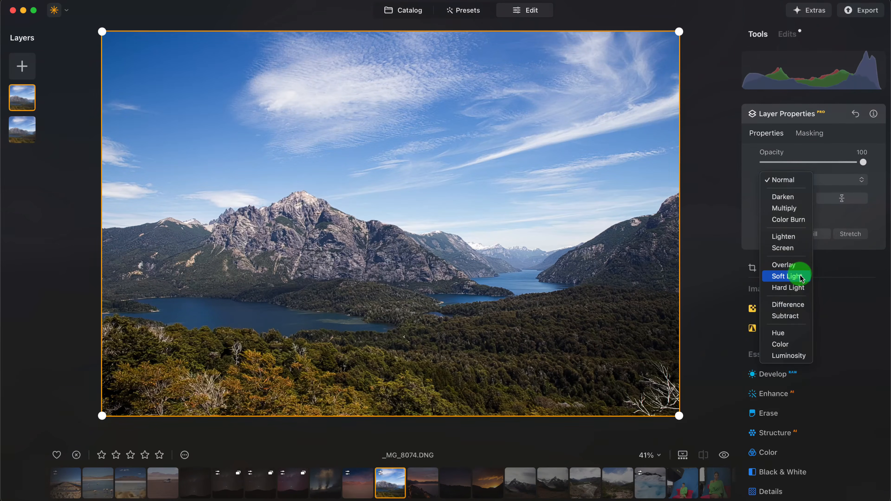
left_click(801, 277)
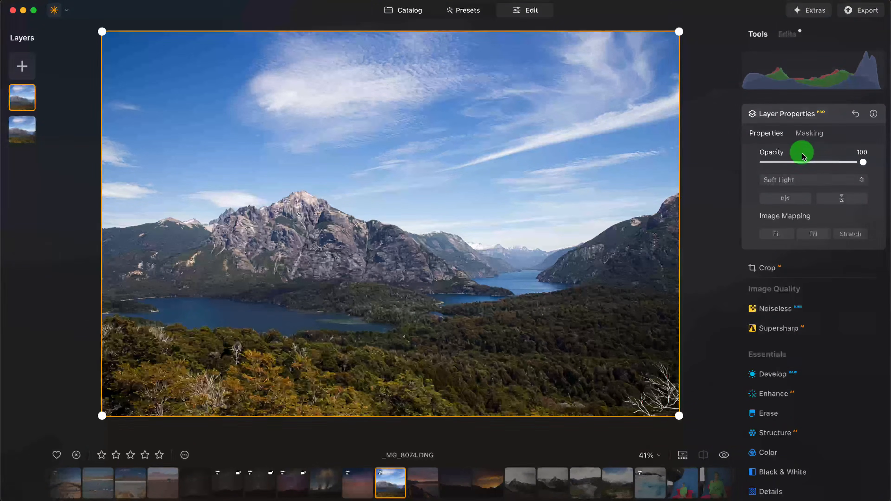
Step: Compare the Soft Light effect by taking the upper layer's opacity to 0 and back to 100, and by hiding and reshowing the layer
left_click_drag(863, 164, 737, 165)
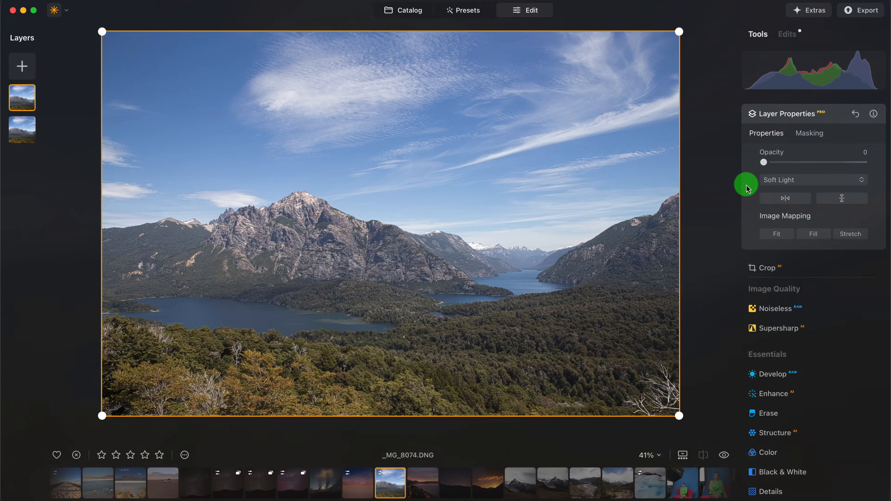
left_click_drag(763, 162, 876, 163)
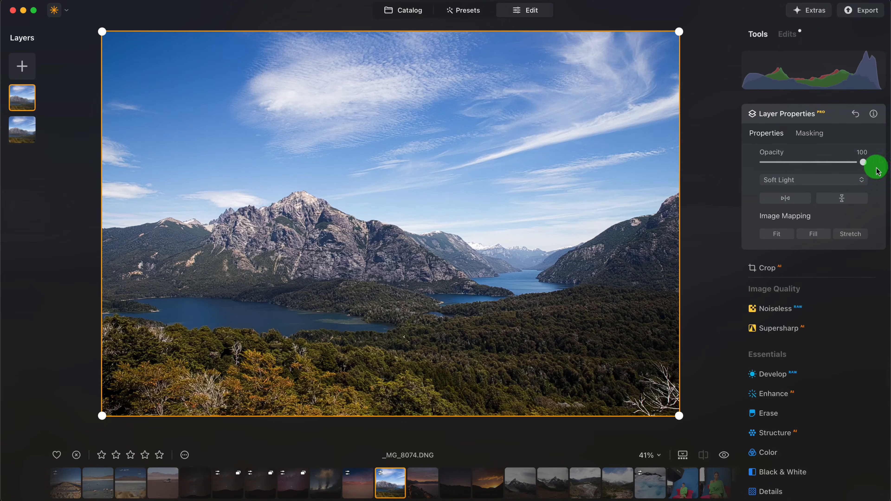
right_click(20, 120)
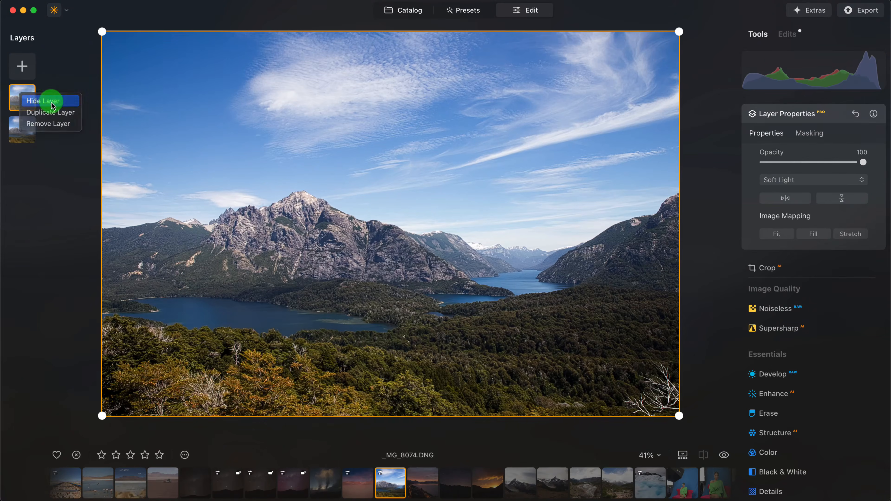
left_click(21, 96)
right_click(18, 93)
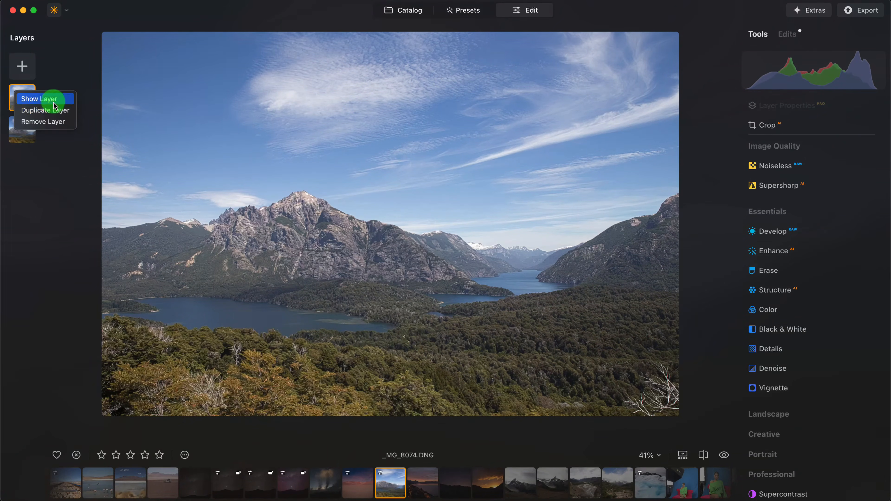
left_click(46, 99)
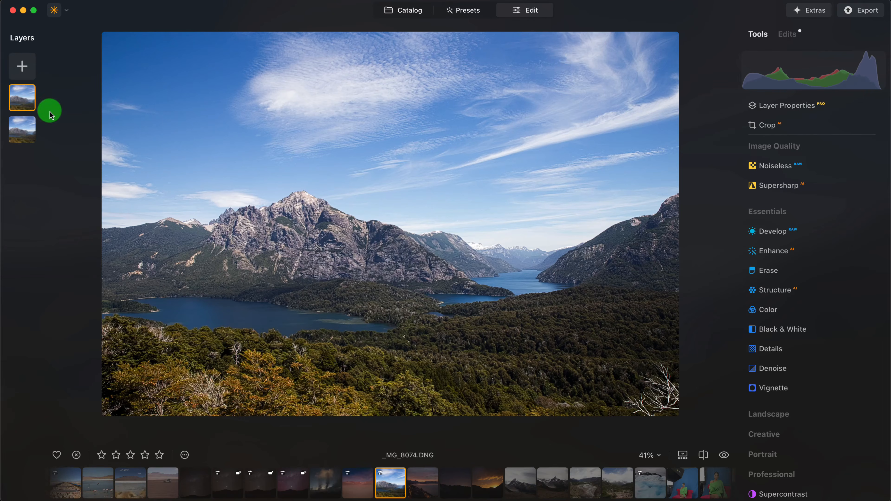
Step: Try a reddish Light Leaks overlay as a new layer above the mountain lake photo and remove it
left_click(21, 66)
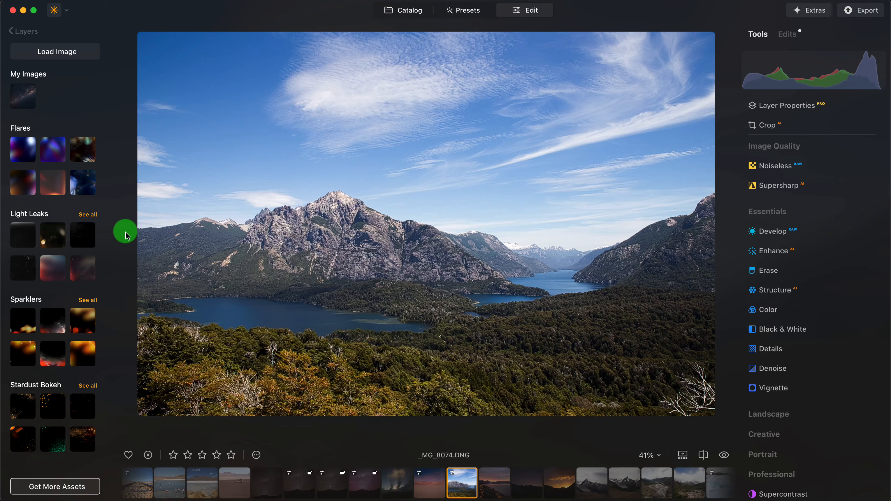
left_click(87, 266)
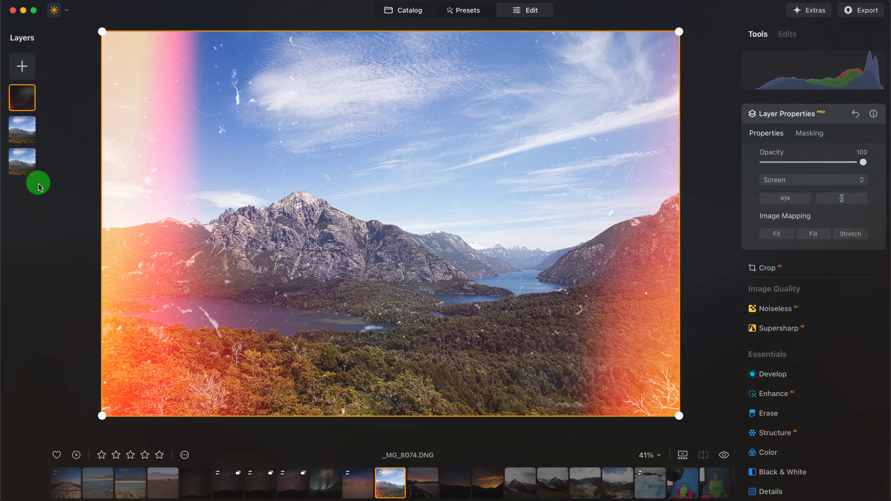
key("Delete")
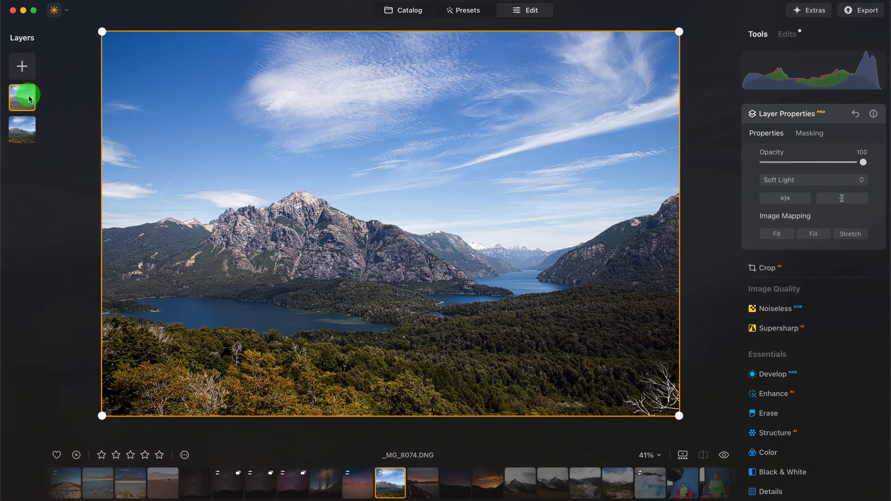
Step: Add a warm flare overlay as a new layer above the mountain lake photo, keeping Screen blending and setting its opacity to 21
left_click(24, 74)
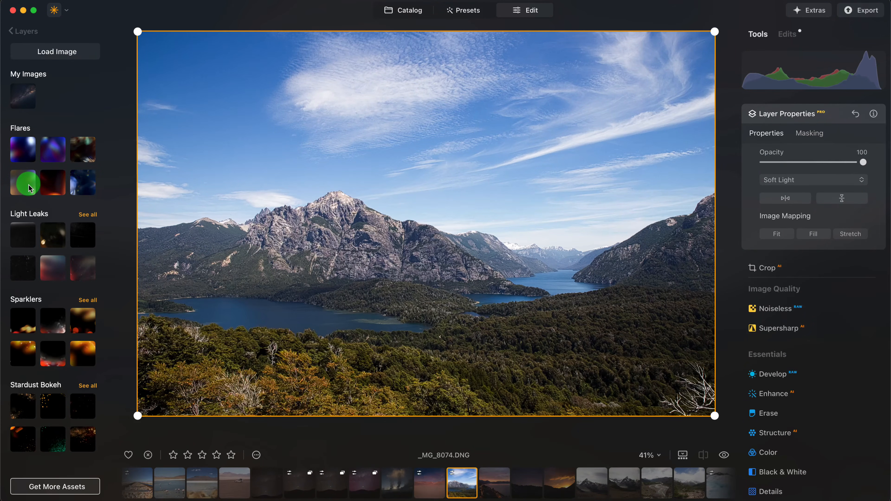
left_click(29, 190)
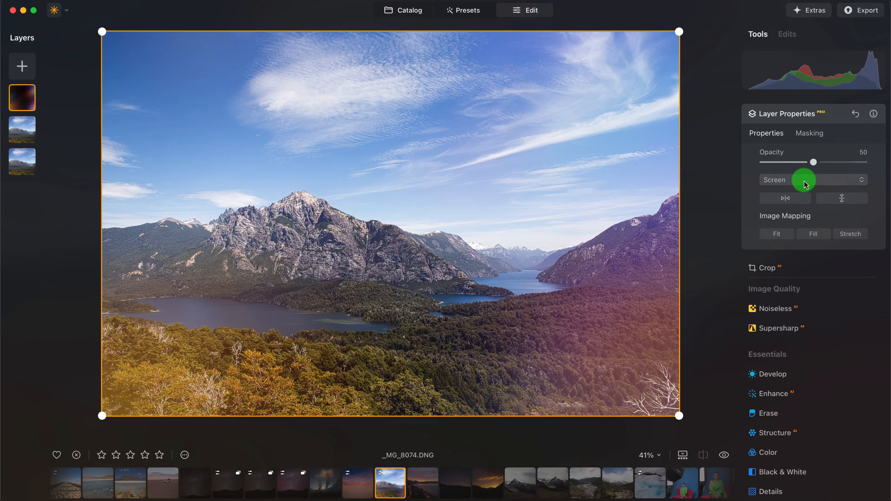
mouse_move(813, 162)
left_mouse_down()
mouse_move(770, 163)
mouse_move(798, 167)
left_mouse_up()
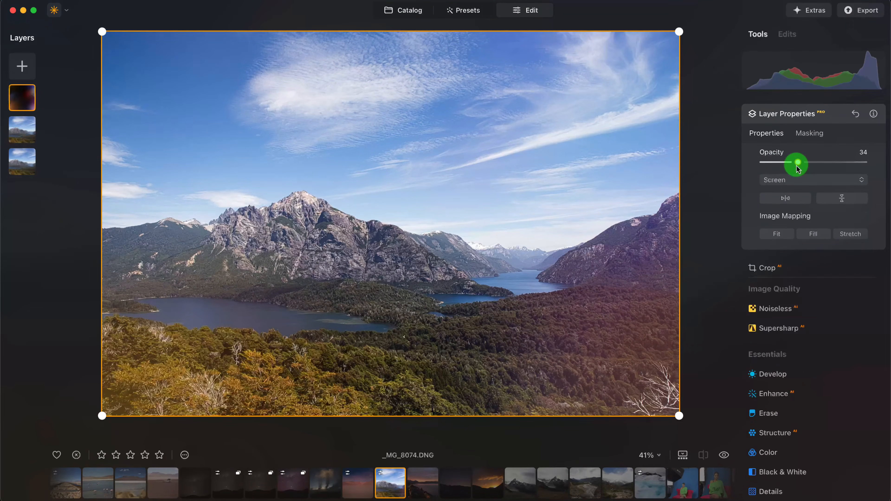
left_click(805, 184)
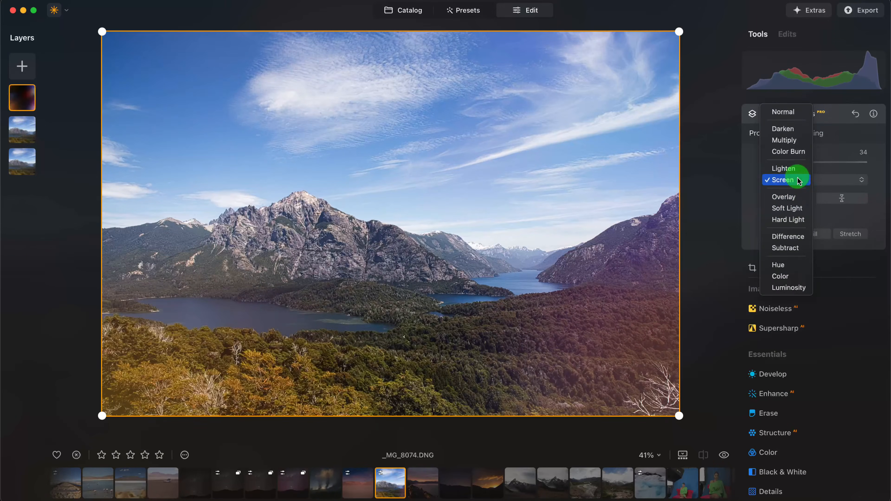
left_click(798, 181)
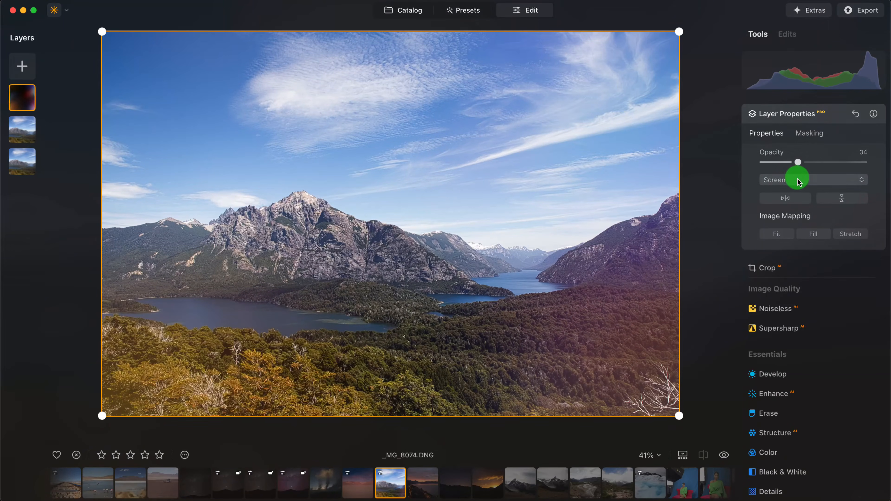
mouse_move(799, 174)
left_mouse_down()
mouse_move(774, 167)
mouse_move(787, 168)
left_mouse_up()
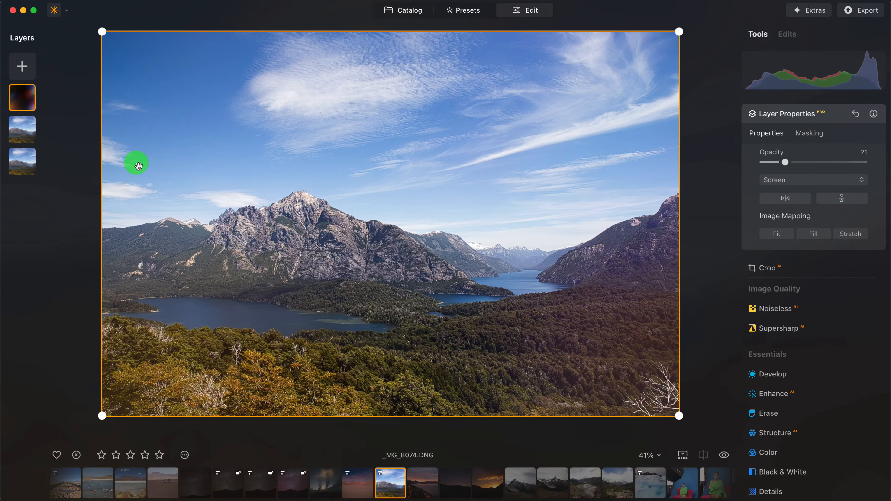
Step: Compare the flare's effect on the mountain lake photo by hiding and reshowing its layer
right_click(31, 106)
left_click(35, 104)
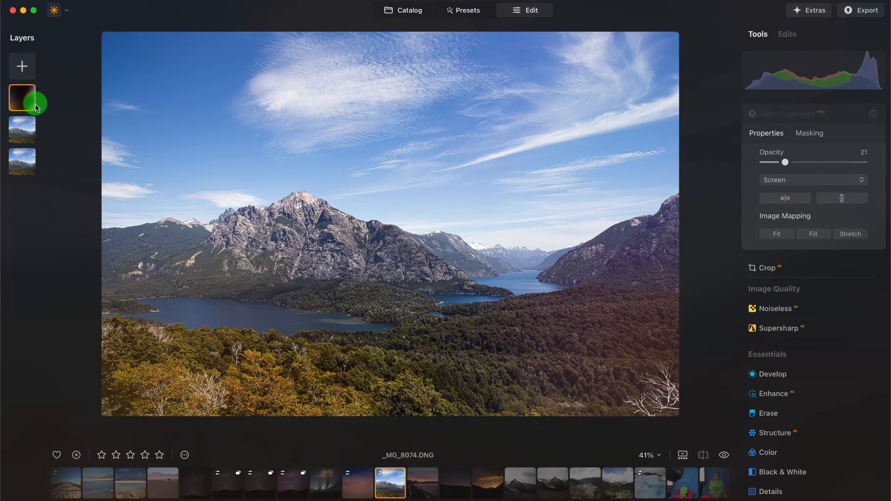
right_click(35, 104)
left_click(41, 99)
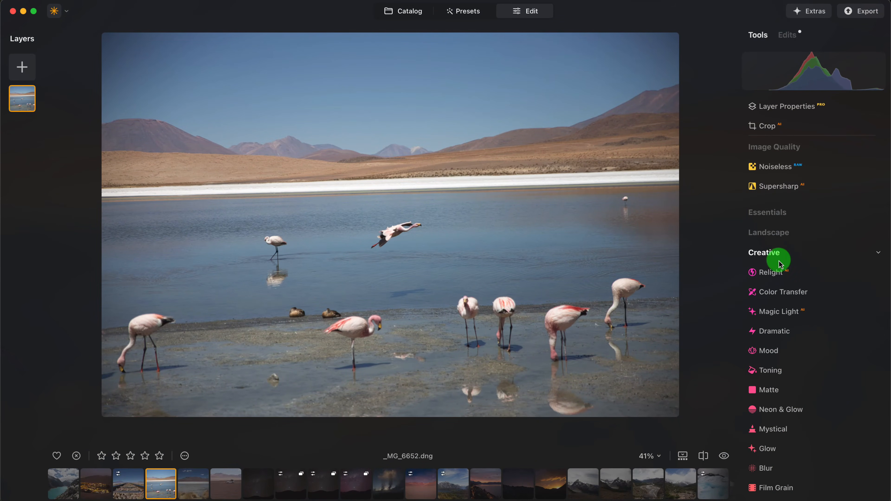
Step: Level the horizon of the flamingo photo by rotating the crop slightly clockwise at the Original ratio, and apply it
left_click(777, 253)
left_click(806, 256)
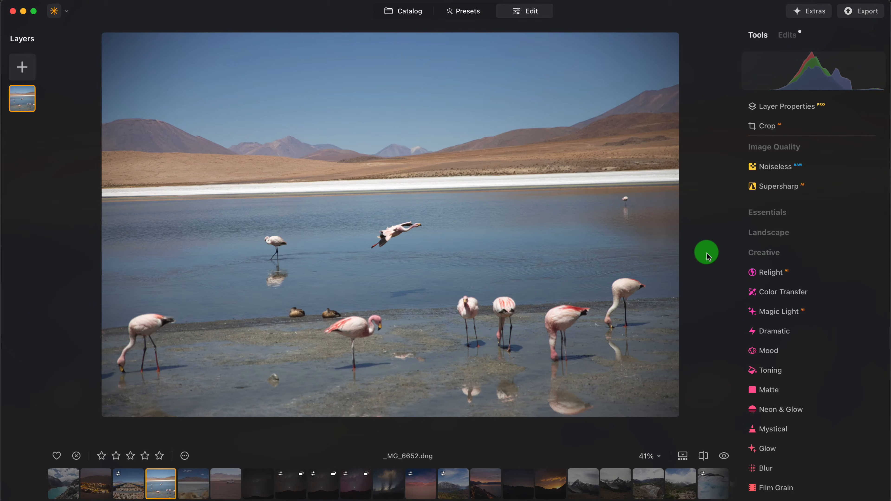
left_click(767, 126)
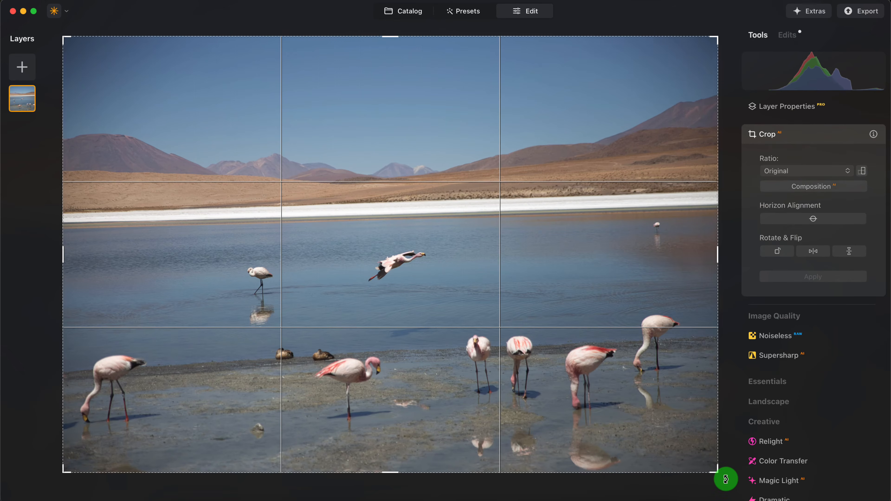
left_click_drag(725, 478, 716, 487)
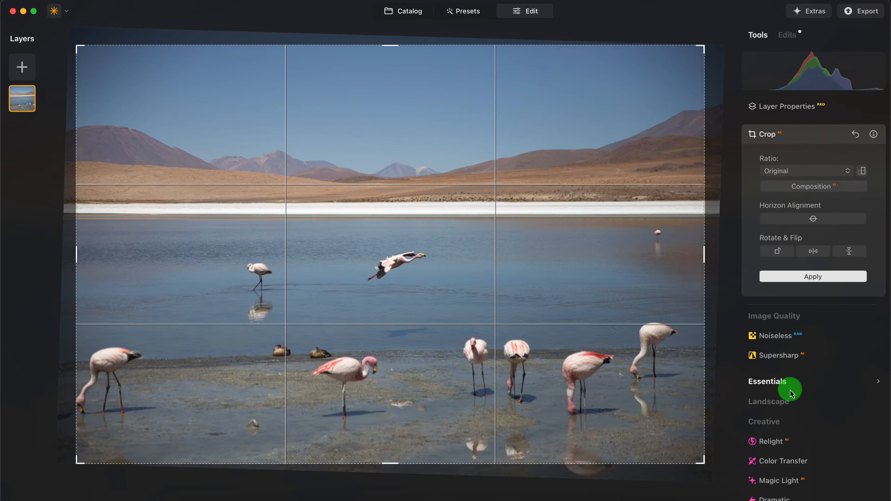
left_click(835, 277)
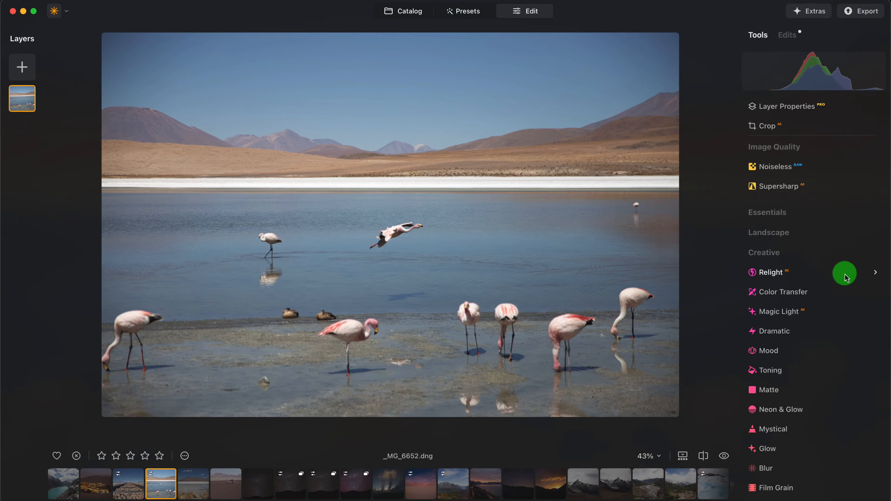
Step: Set the red saturation to 72 in the Color tool's HSL settings to strengthen the flamingos' pink
left_click(798, 217)
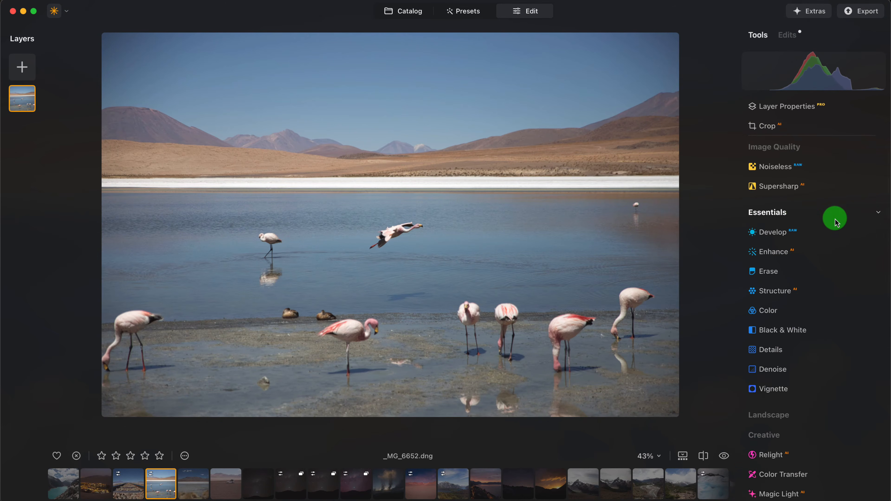
left_click(814, 295)
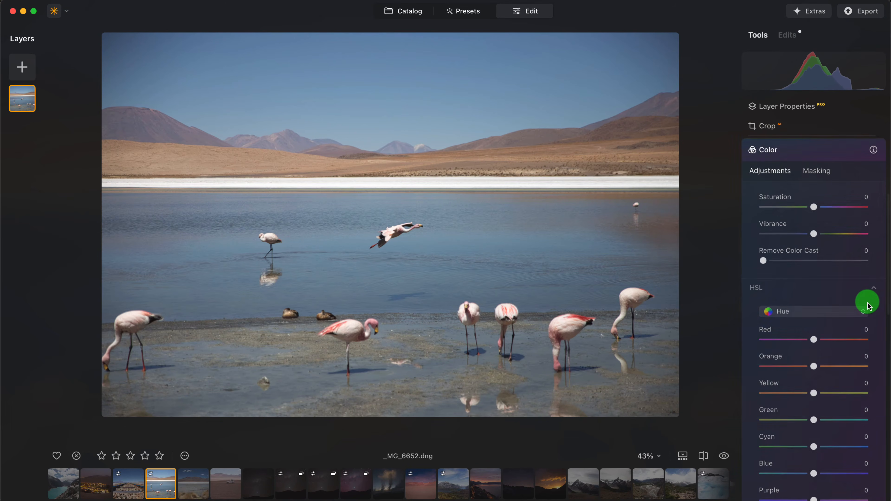
left_click(819, 290)
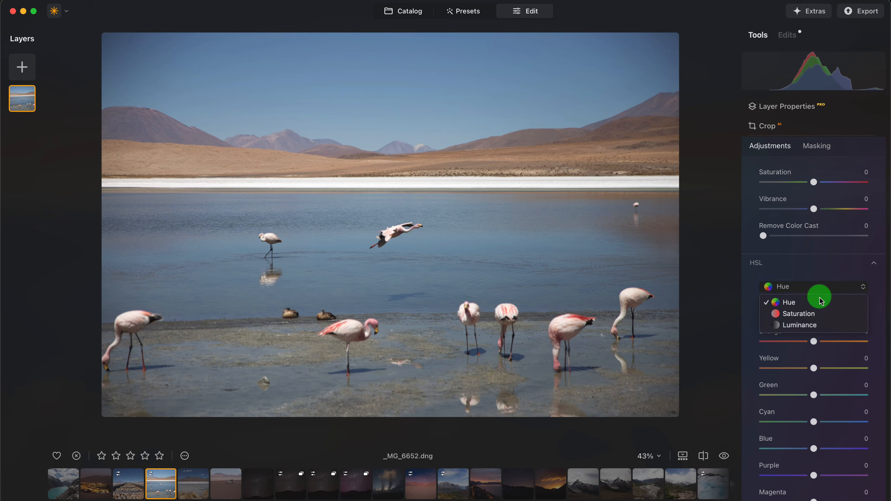
left_click(814, 314)
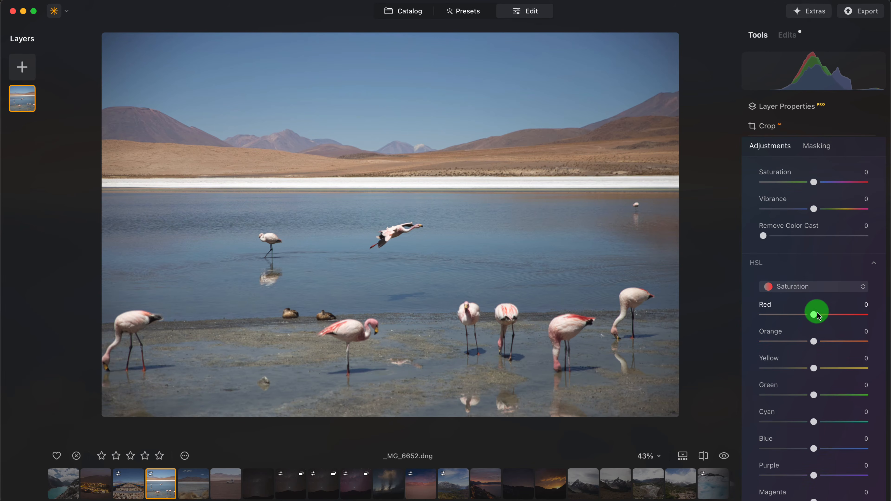
left_click_drag(821, 316, 858, 320)
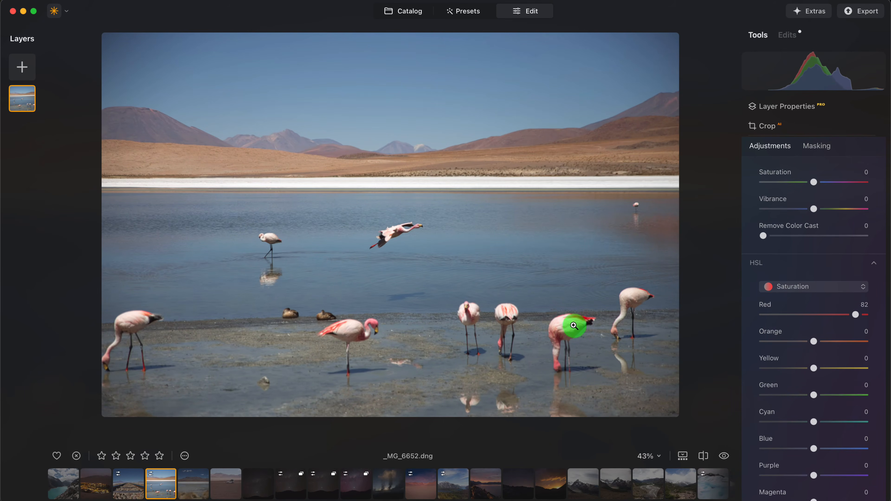
left_click_drag(856, 316, 851, 316)
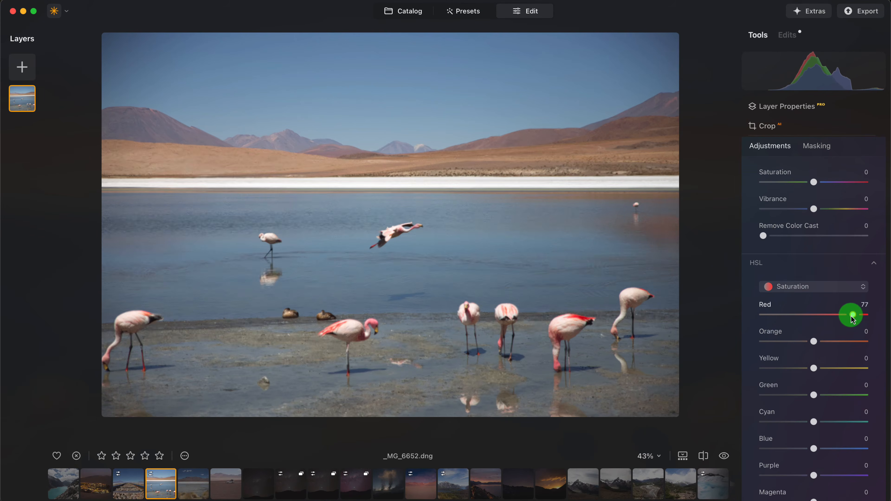
scroll(807, 174, "up", 2)
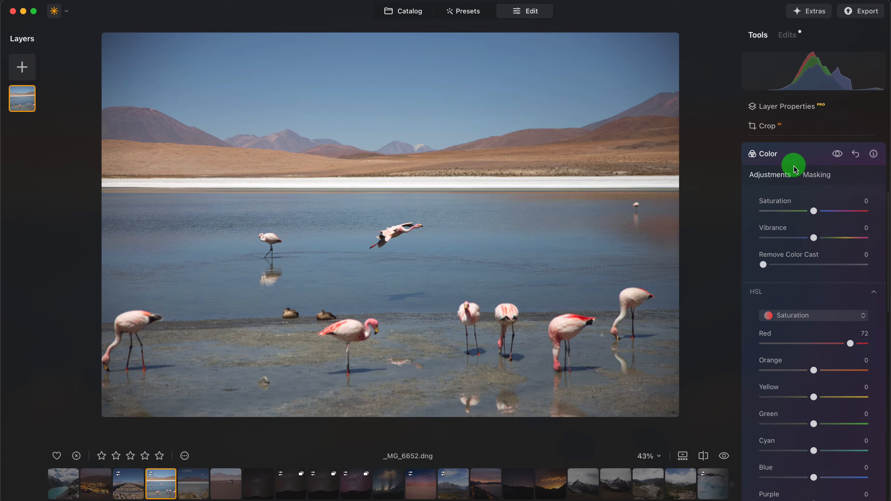
left_click(792, 152)
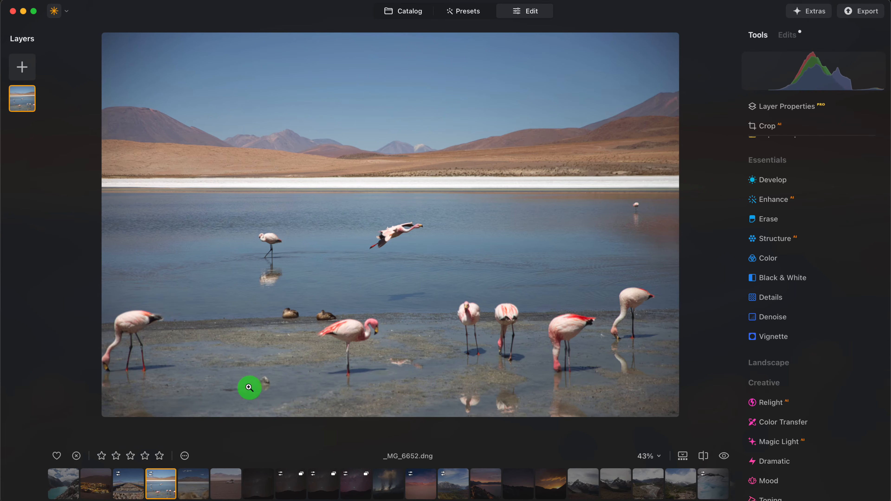
Step: Erase the small rock and its reflection from the flamingo photo's foreground water using an Erase brush size of 24
left_click(218, 377)
left_click(258, 382)
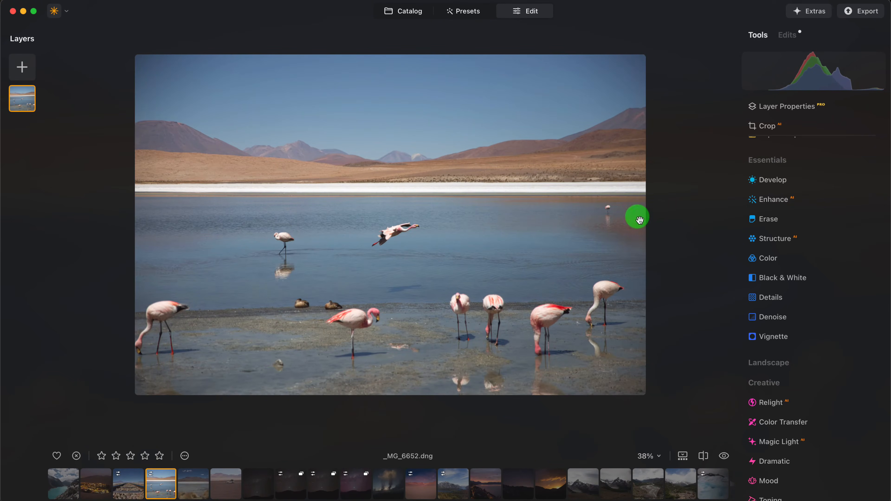
left_click(261, 324)
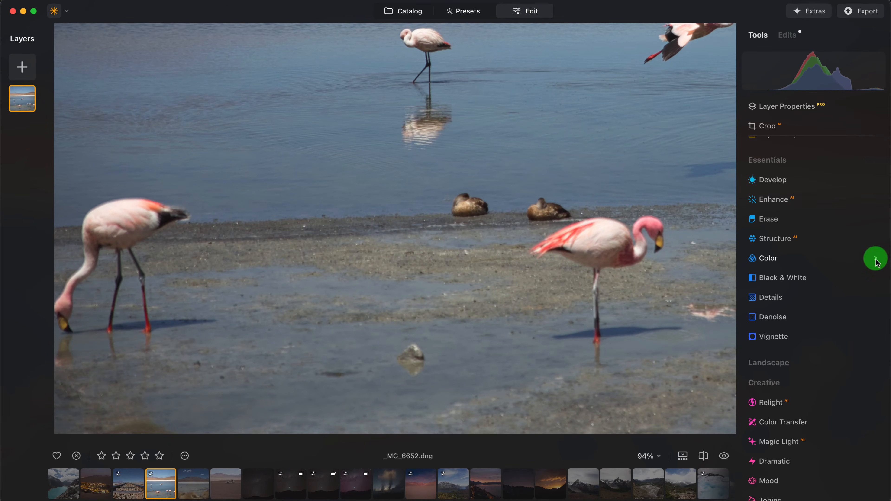
left_click(776, 226)
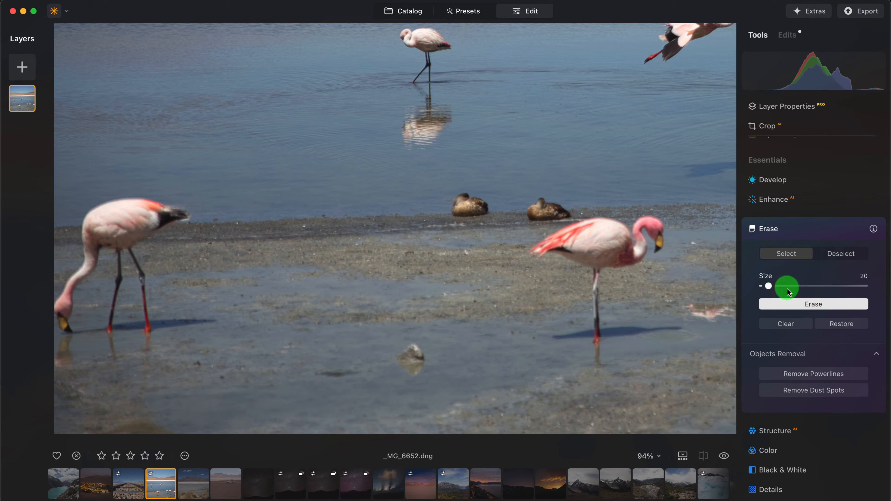
left_click_drag(769, 287, 771, 287)
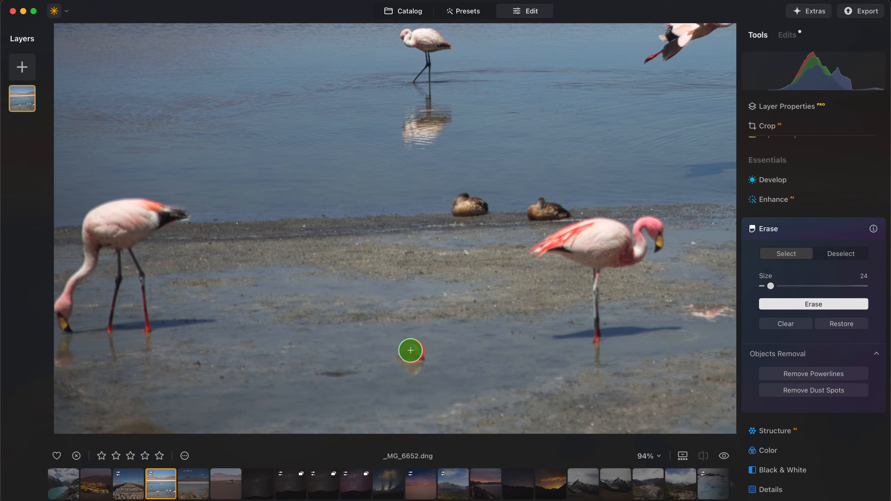
left_click(834, 304)
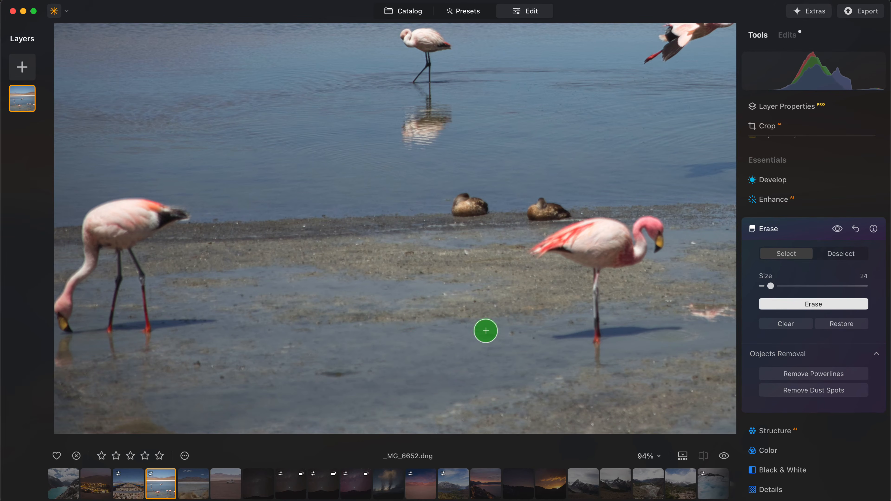
scroll(486, 331, "down", 5)
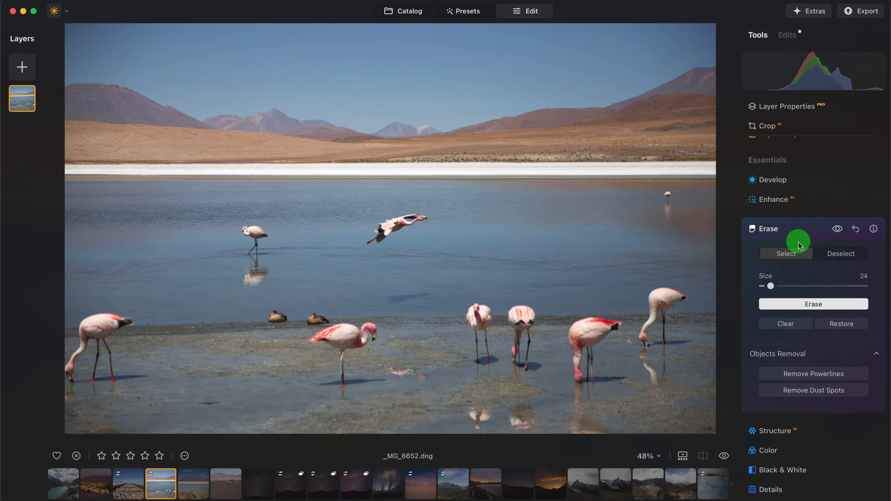
left_click(798, 230)
Step: Look at the generative tools offered for the flamingo photo in the catalog and return to editing
left_click(407, 10)
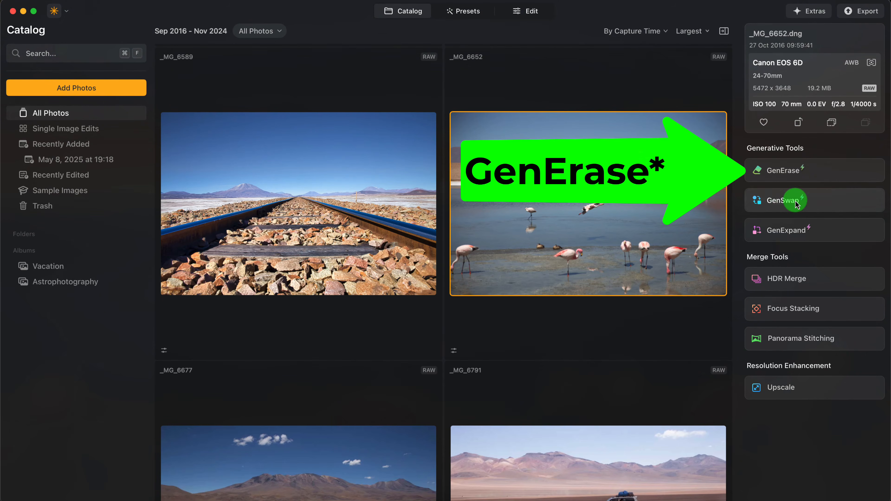
left_click(527, 14)
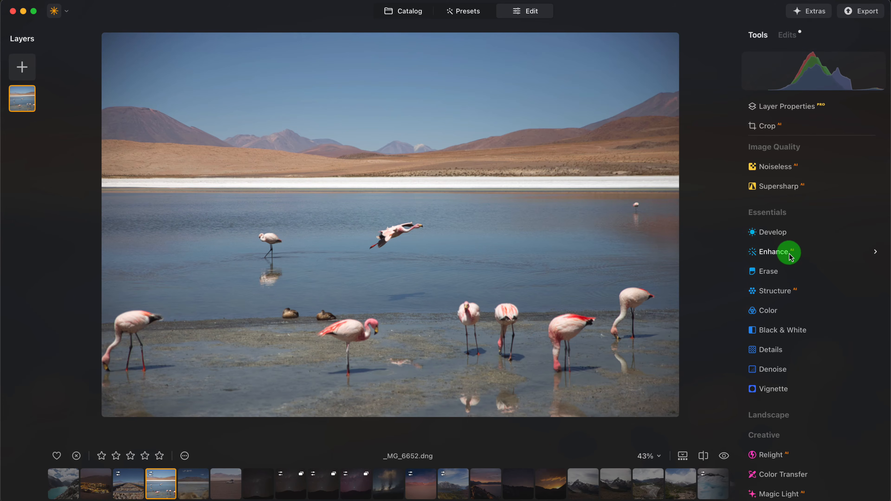
Step: Try an Accent of 51 in the Enhance tool on the flamingo photo
left_click(865, 253)
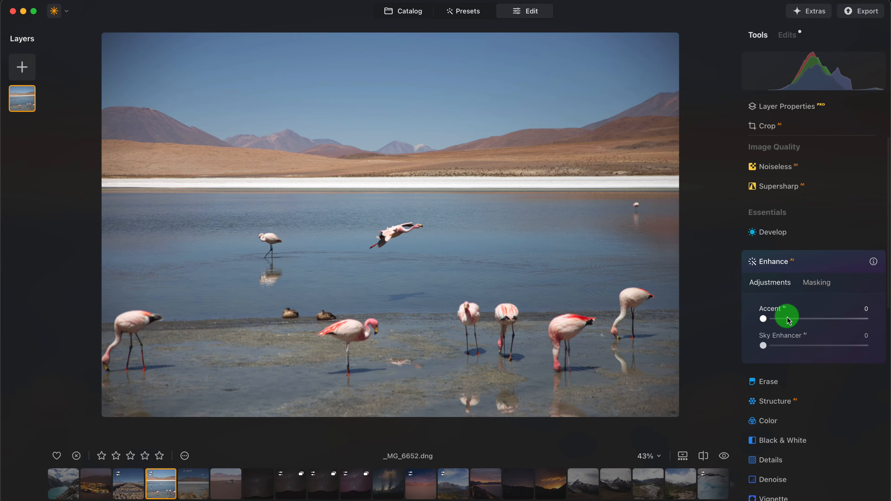
left_click_drag(788, 320, 814, 321)
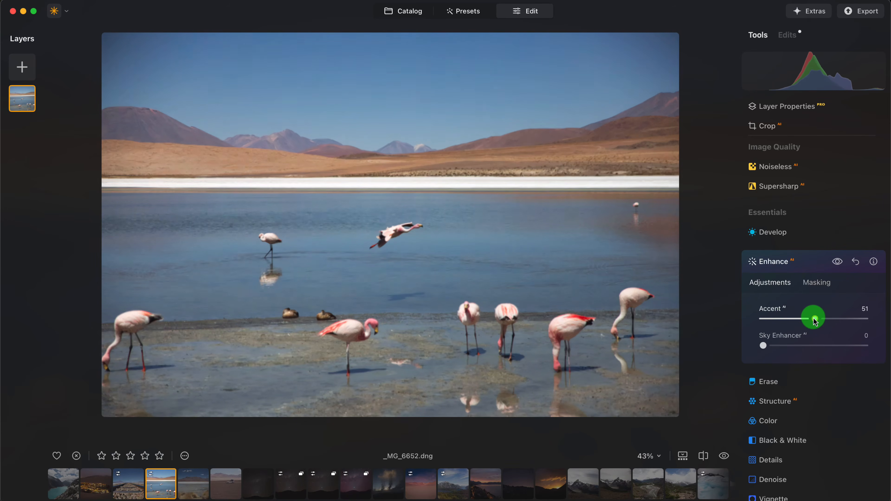
left_click(816, 262)
scroll(837, 323, "down", 1)
scroll(832, 319, "up", 5)
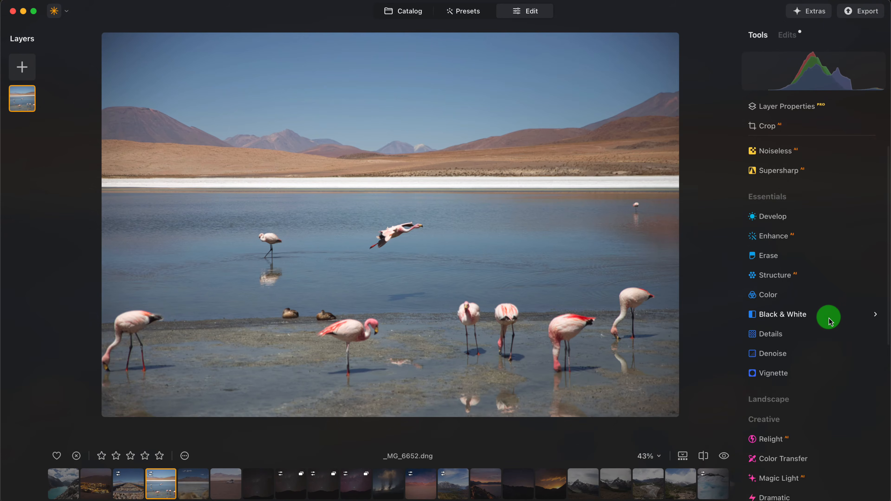
Step: Apply the Mystical effect to the flamingo photo with an Amount of 58
left_click(788, 212)
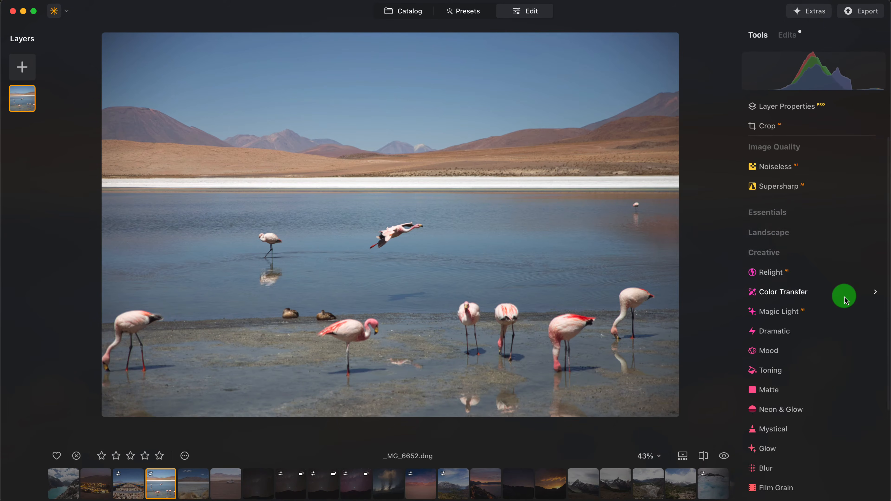
scroll(845, 296, "down", 3)
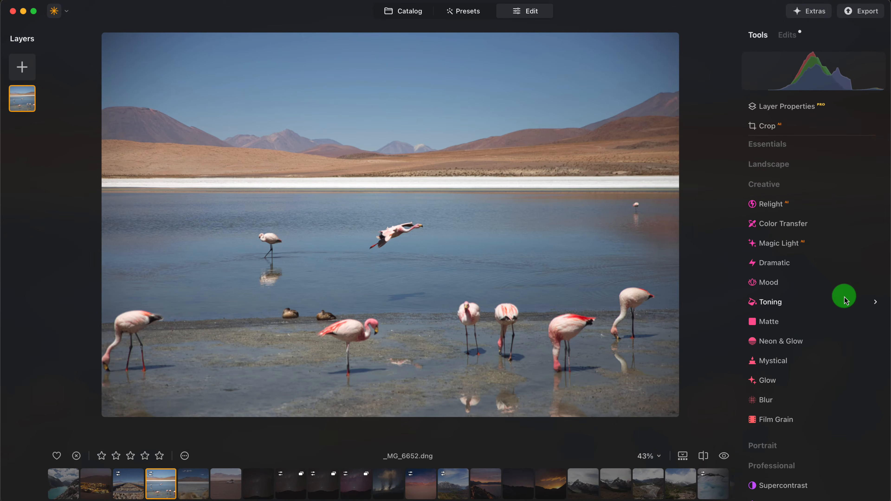
scroll(844, 299, "down", 1)
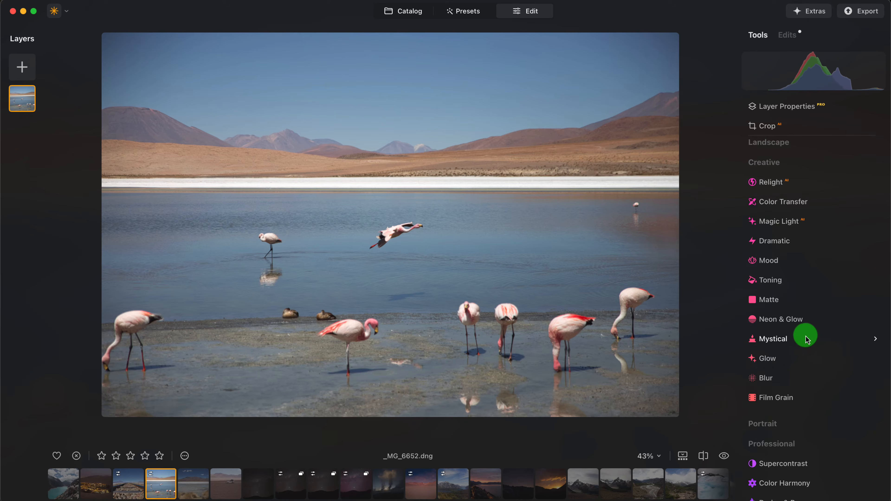
left_click(788, 340)
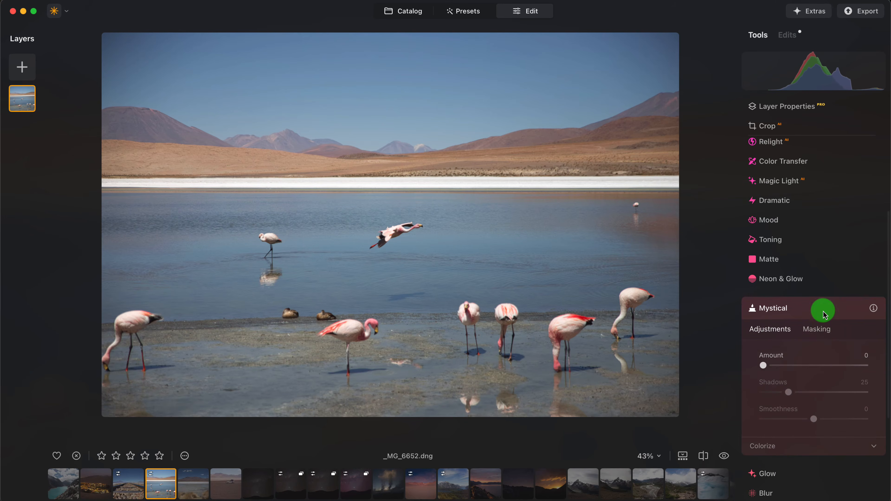
left_click_drag(778, 366, 822, 365)
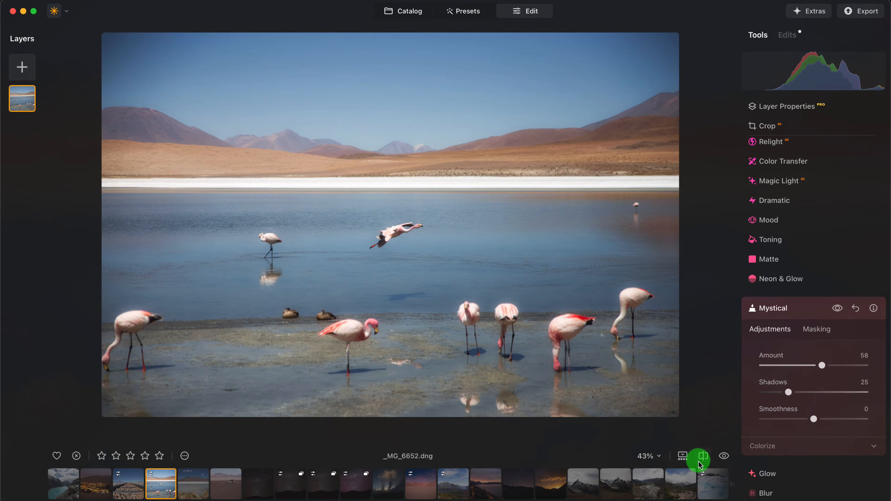
Step: Compare the flamingo photo before and after all edits using the split view, moving the divider just past the flying flamingo
left_click(704, 456)
left_click_drag(391, 234, 436, 238)
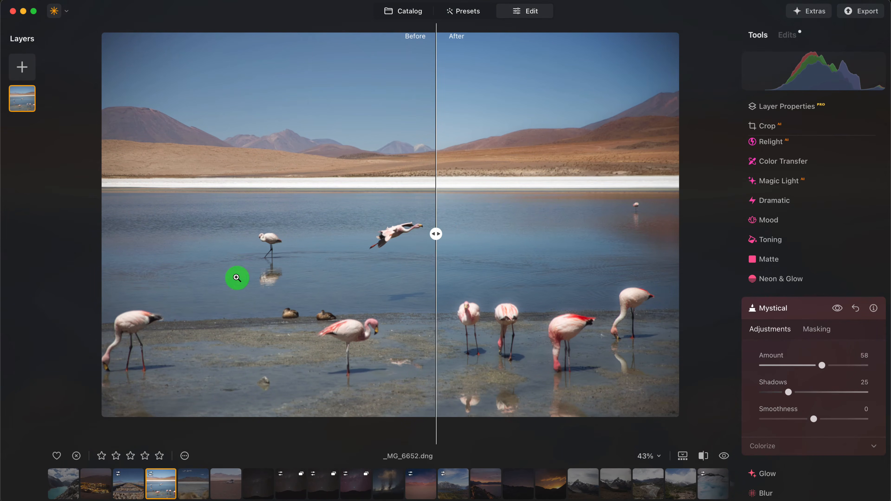
left_click(703, 455)
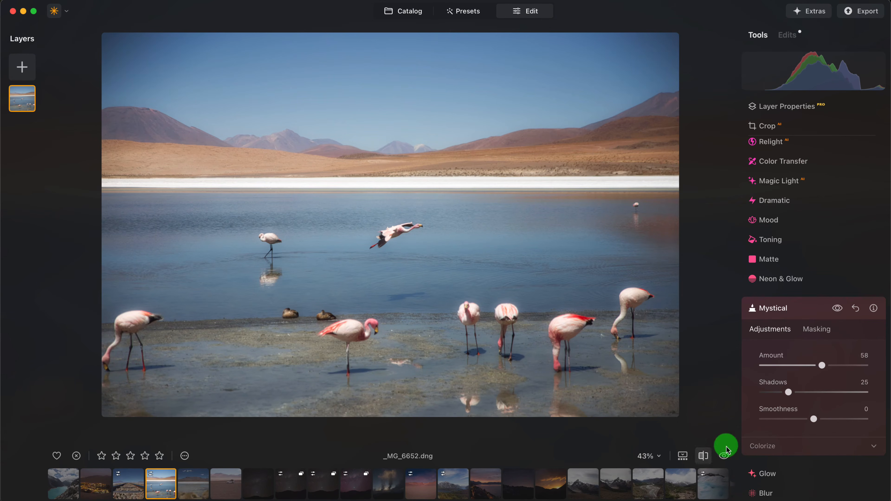
Step: Toggle the Mystical effect off and on to judge its impact on the flamingo photo, and close its settings
left_click(839, 311)
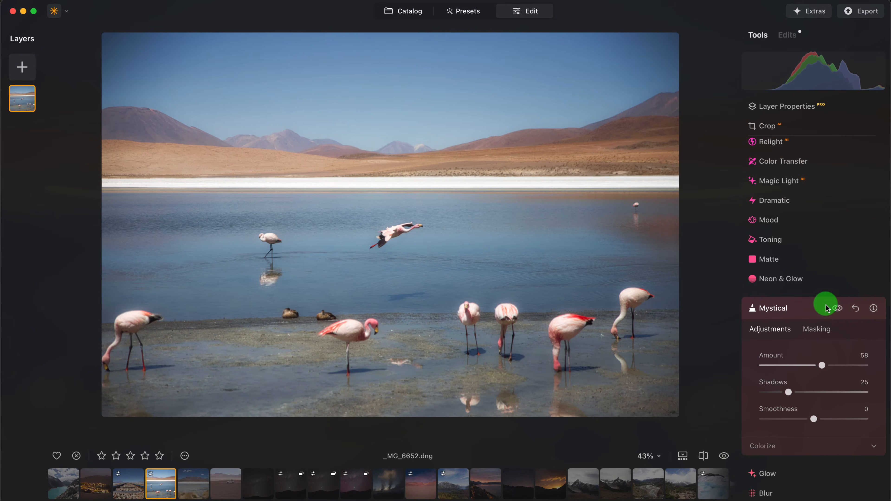
left_click(839, 313)
left_click(838, 311)
left_click(839, 312)
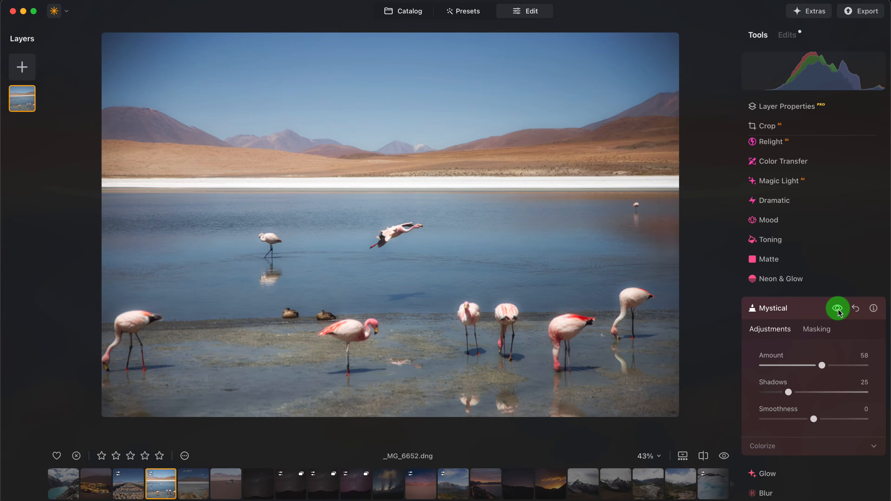
left_click(838, 311)
left_click(838, 311)
left_click(839, 311)
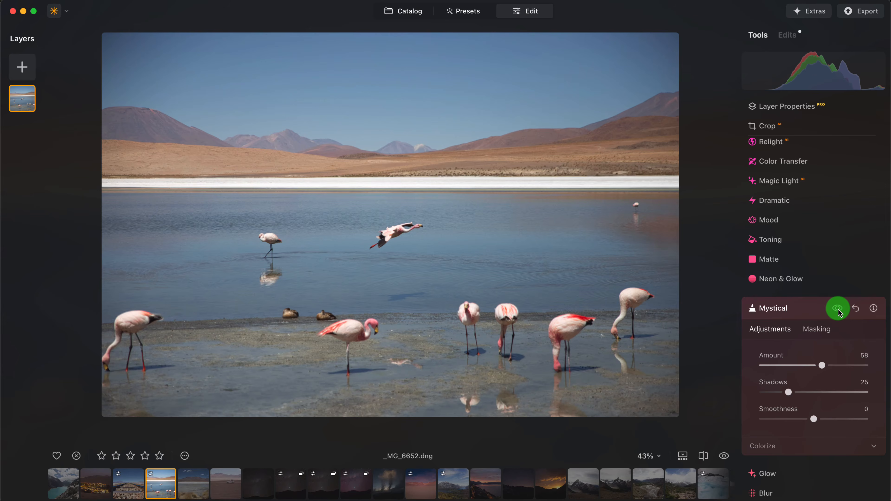
left_click(838, 311)
scroll(838, 324, "down", 4)
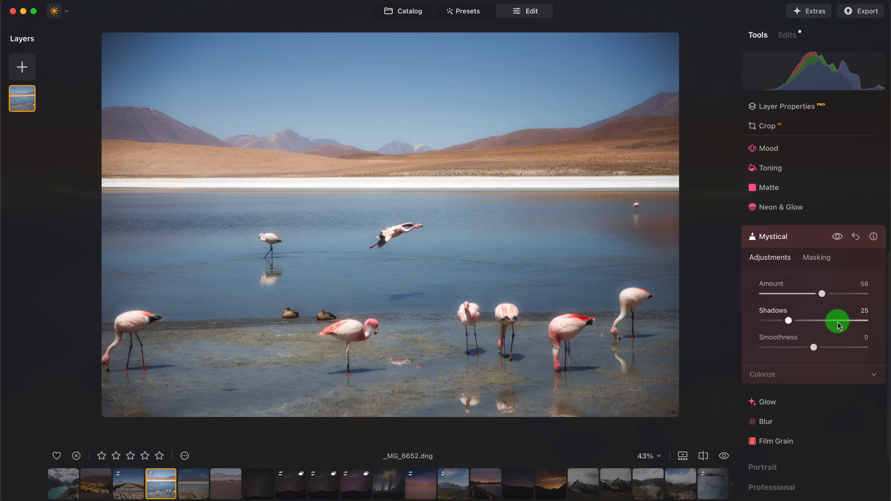
scroll(838, 324, "down", 3)
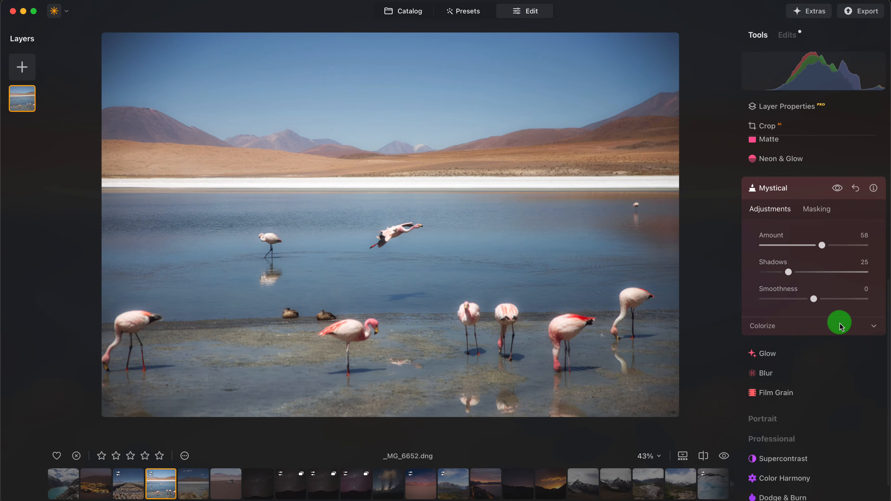
left_click(807, 194)
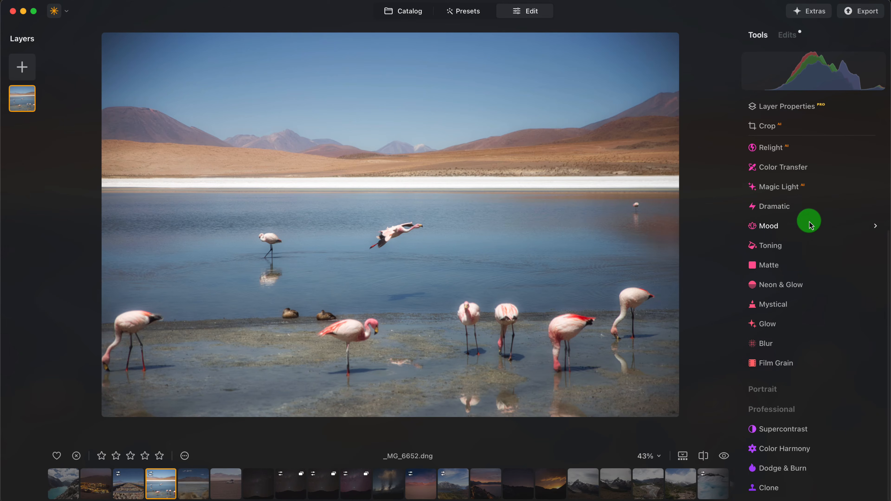
Step: Add Film Grain with an Amount of 21 to the flamingo photo and preview the photo without the grain
scroll(809, 222, "up", 1)
left_click(778, 367)
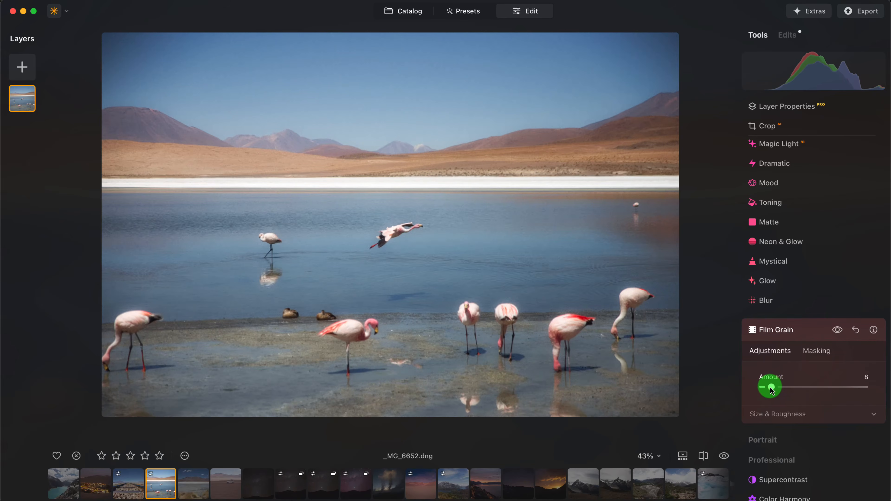
mouse_move(772, 390)
left_mouse_down()
mouse_move(856, 386)
mouse_move(767, 389)
left_mouse_up()
left_click(839, 331)
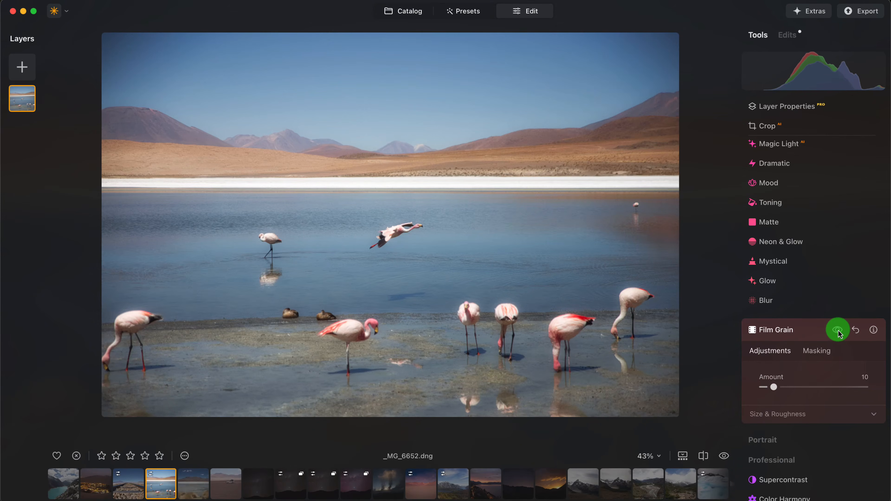
left_click(774, 387)
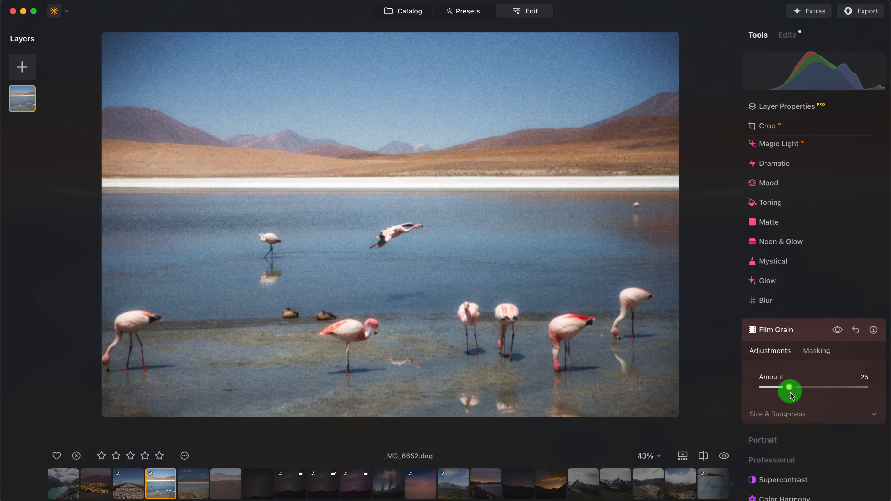
left_click(838, 334)
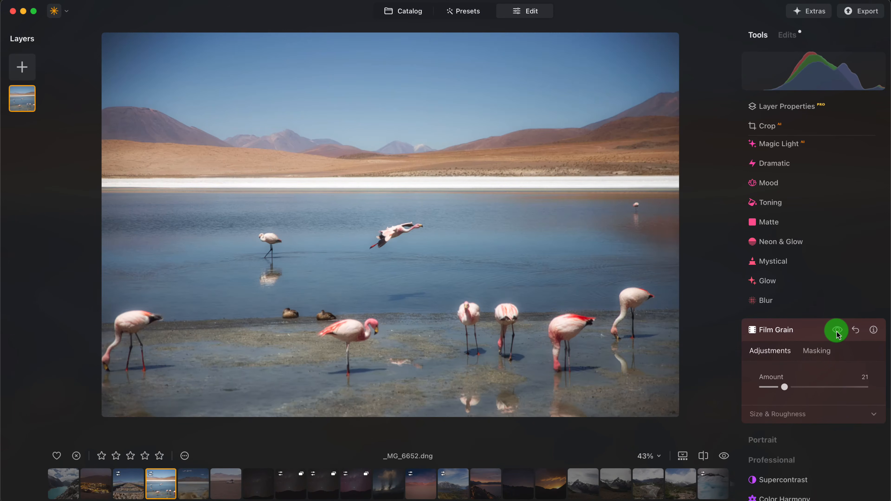
Step: Apply a vignette to the flamingo photo with Amount -40 and Size 17
scroll(831, 284, "up", 10)
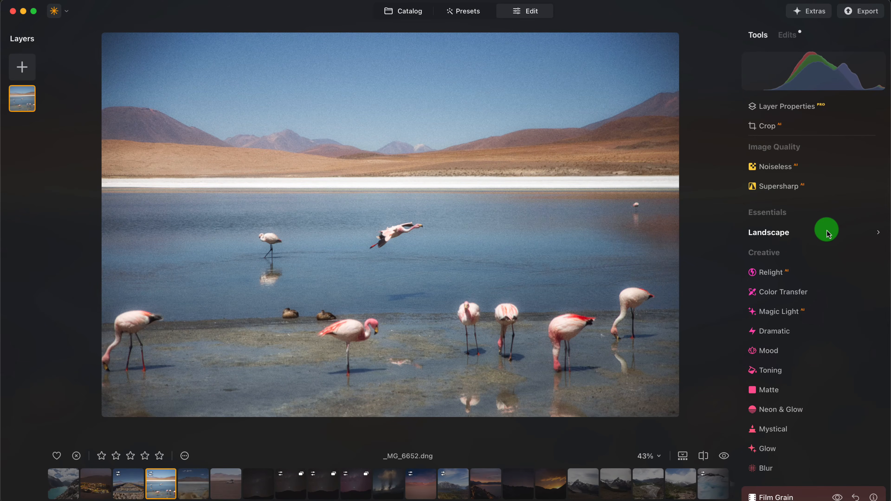
left_click(776, 213)
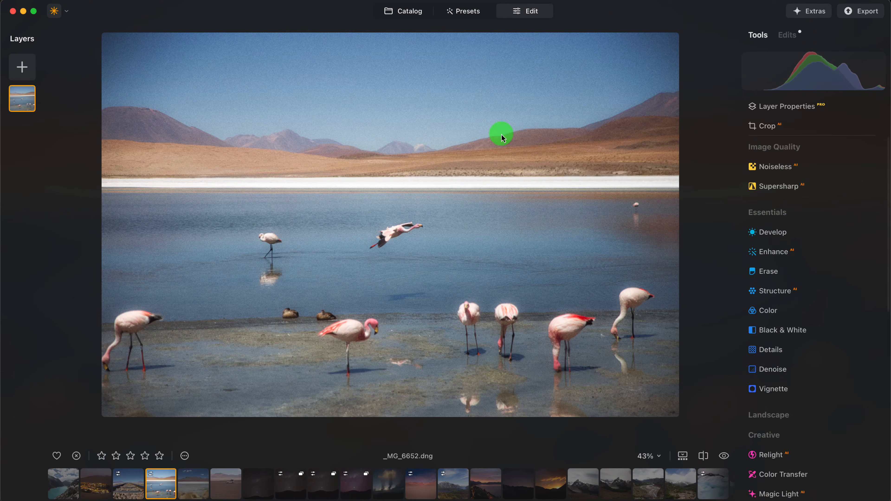
left_click(777, 396)
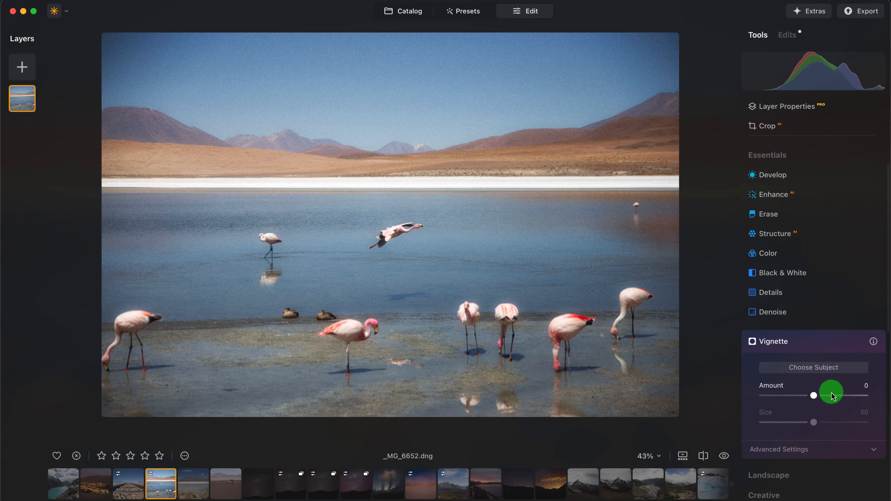
left_click_drag(814, 397, 789, 399)
left_click_drag(815, 426, 804, 397)
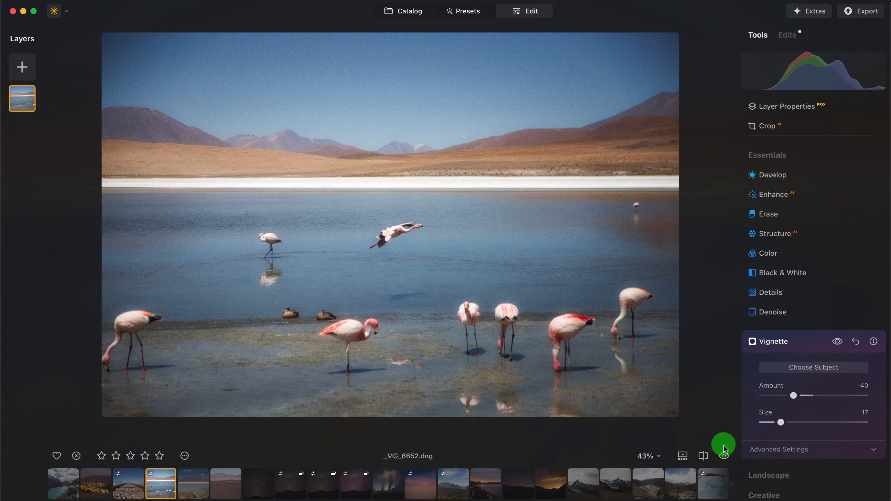
Step: Compare the edited flamingo photo with the original, using the split before/after view
left_click(725, 456)
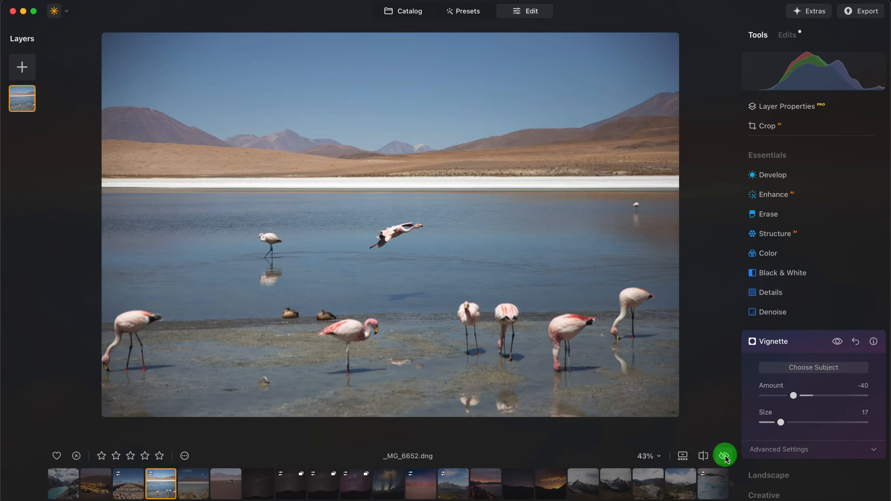
left_click(704, 456)
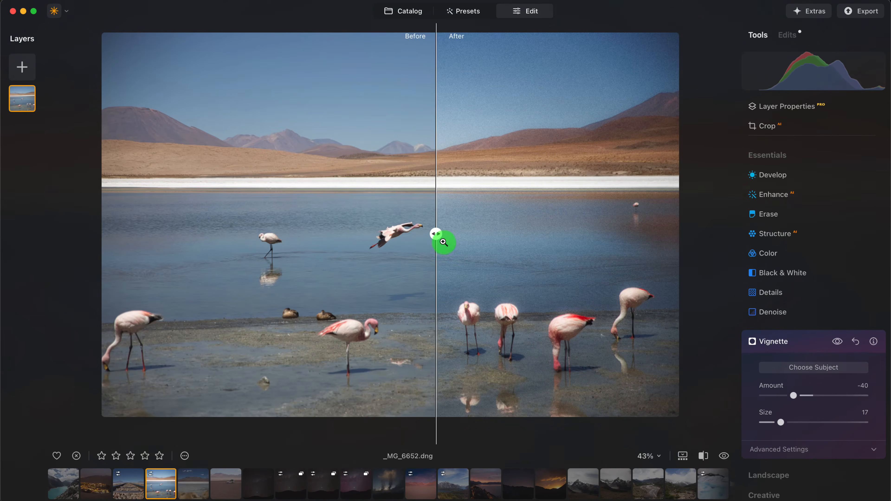
left_click_drag(443, 242, 424, 237)
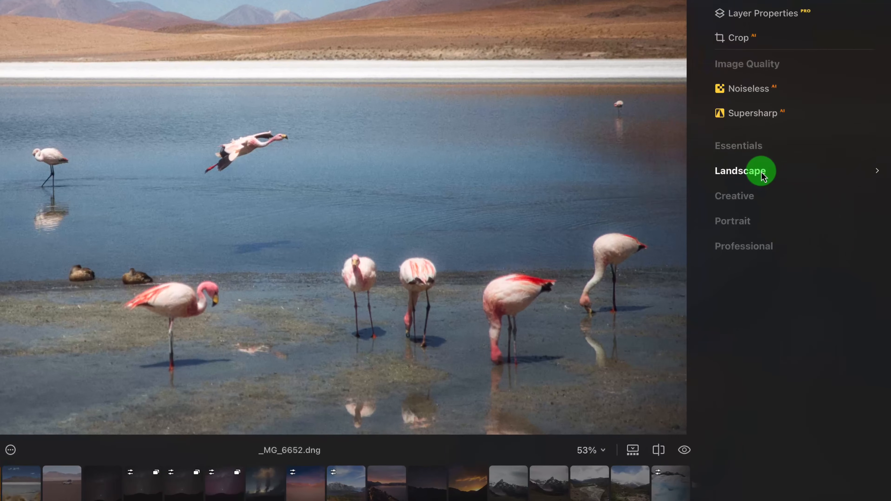
Step: Add the Twilight Enhancer tool from the Landscape group to the favorites
left_click(762, 173)
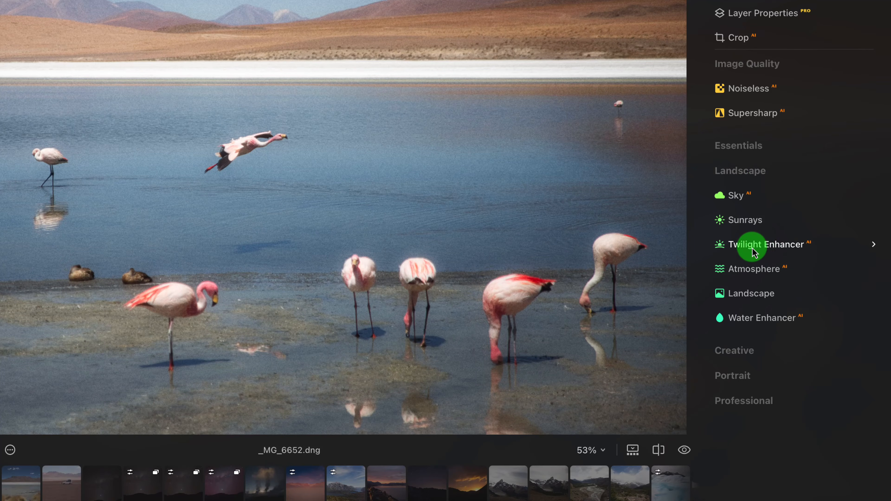
right_click(737, 245)
left_click(771, 260)
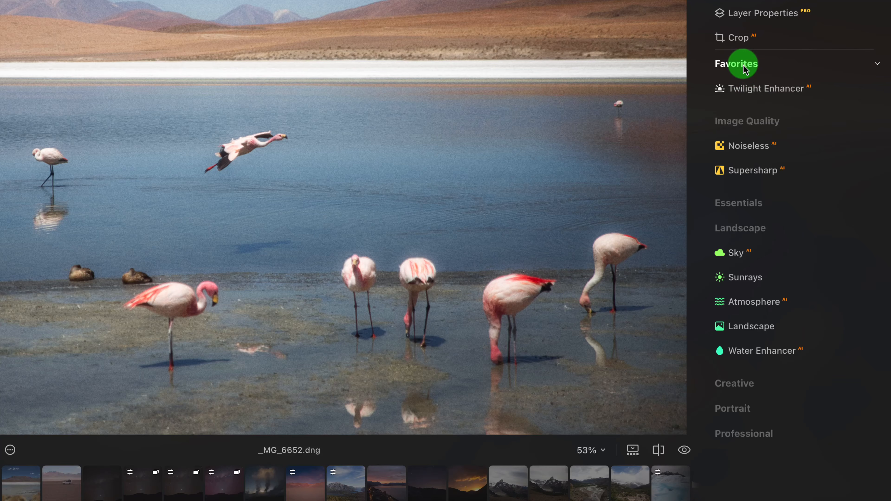
Step: Add the Mystical tool from the Creative group to the favorites
left_click(776, 384)
scroll(821, 272, "down", 2)
scroll(821, 272, "down", 2)
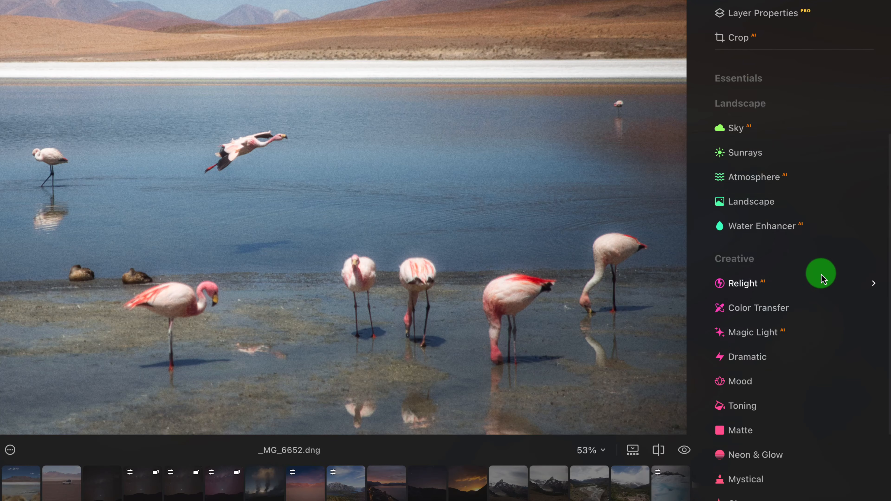
scroll(821, 274, "down", 3)
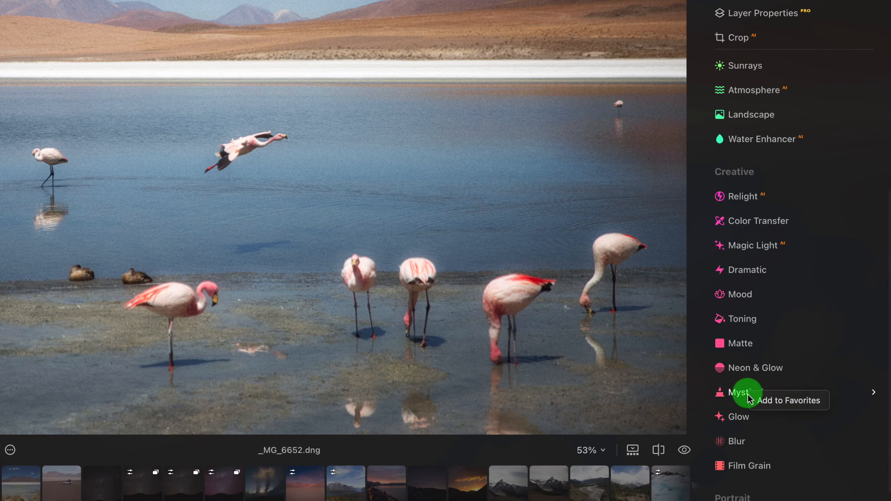
left_click(772, 400)
scroll(806, 233, "up", 4)
scroll(806, 235, "up", 3)
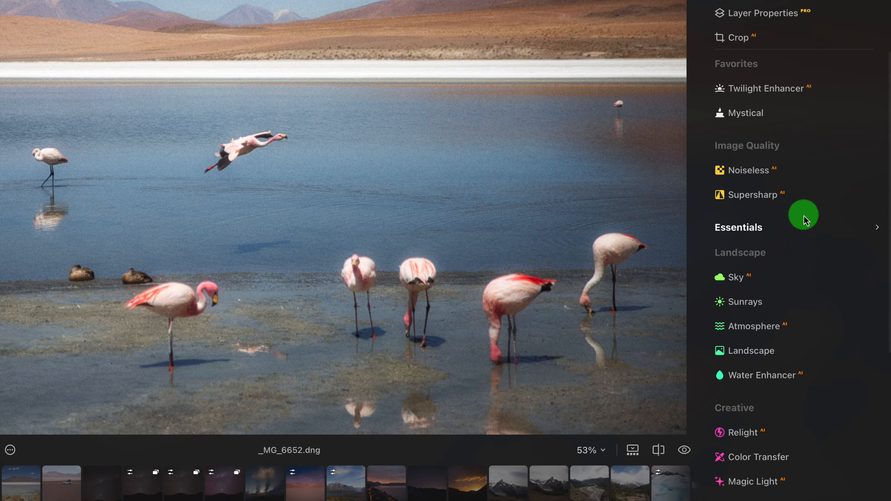
Step: Remove both Twilight Enhancer and Mystical from the favorites
left_click(757, 117)
left_click(762, 120)
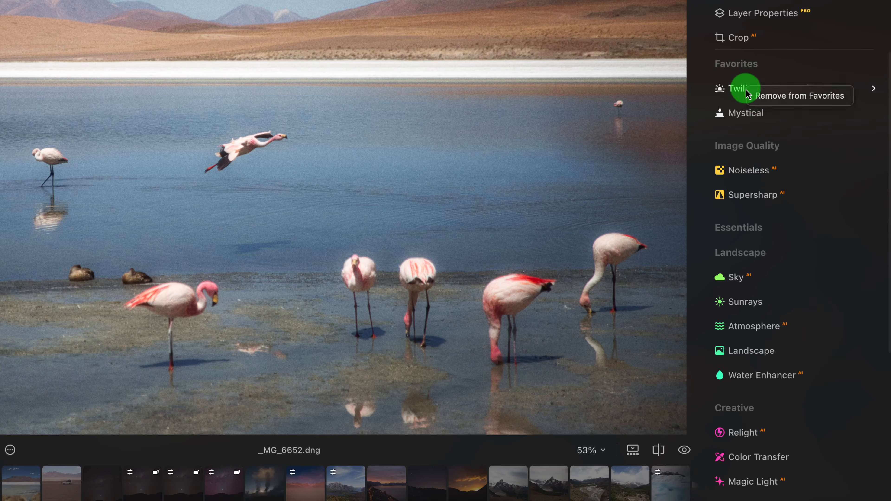
left_click(777, 99)
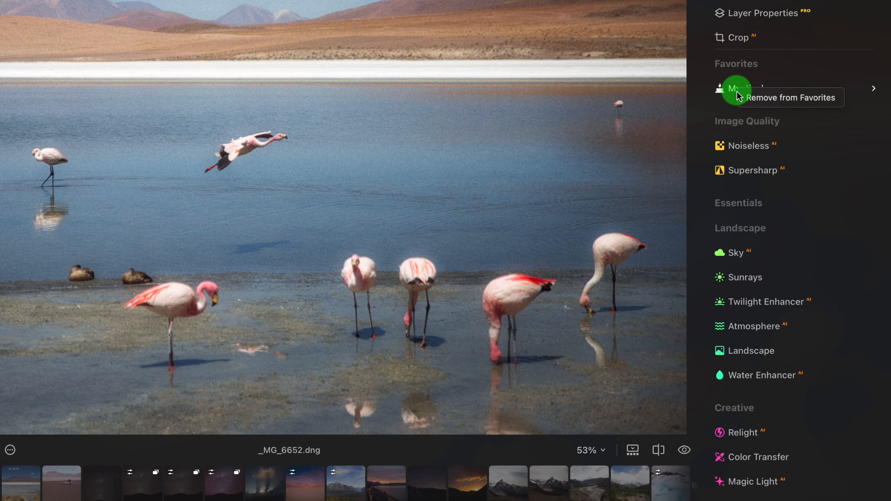
left_click(774, 99)
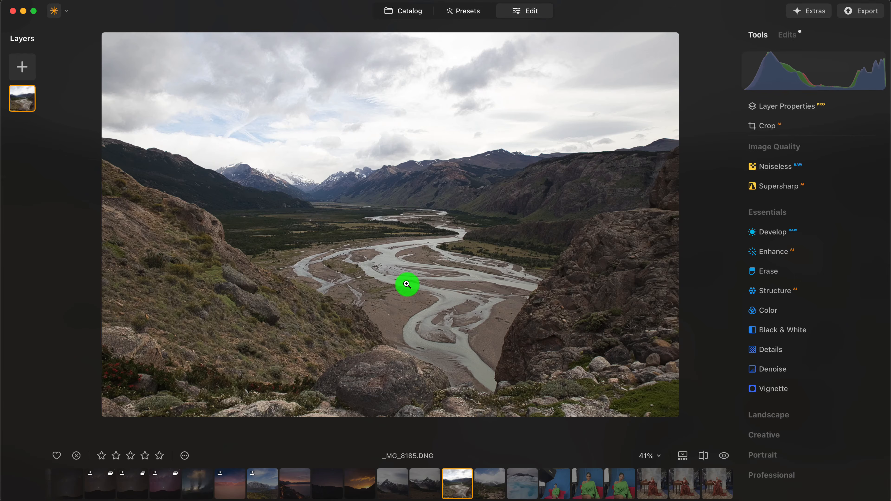
Step: Examine the detail in the rock face of _MG_8185.DNG at high magnification
left_click(571, 266)
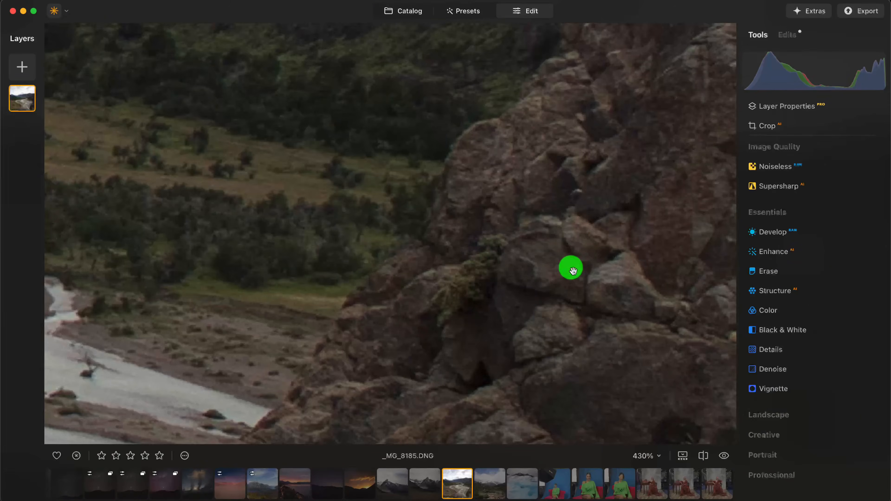
left_click_drag(604, 227, 487, 355)
scroll(514, 261, "up", 3)
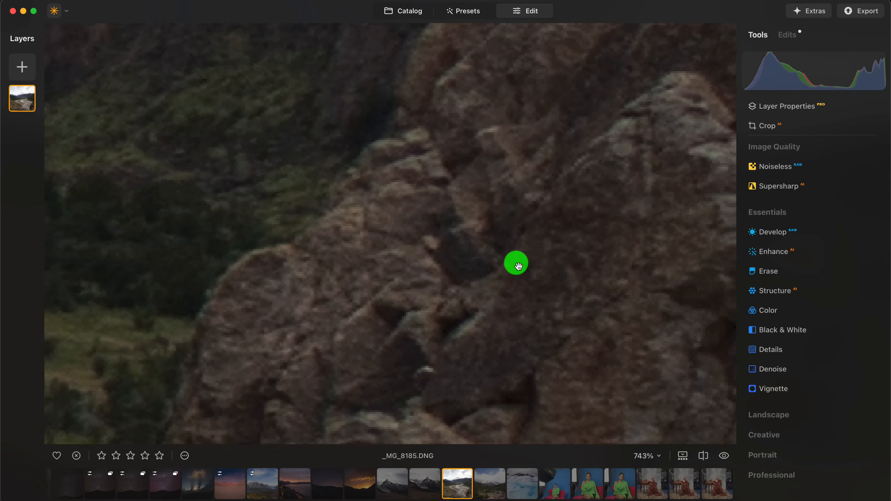
left_click_drag(497, 262, 533, 293)
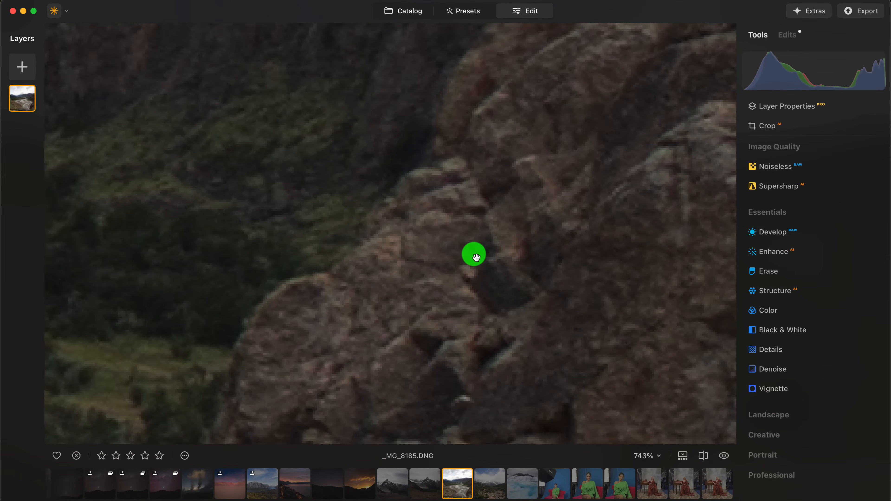
left_click(474, 254)
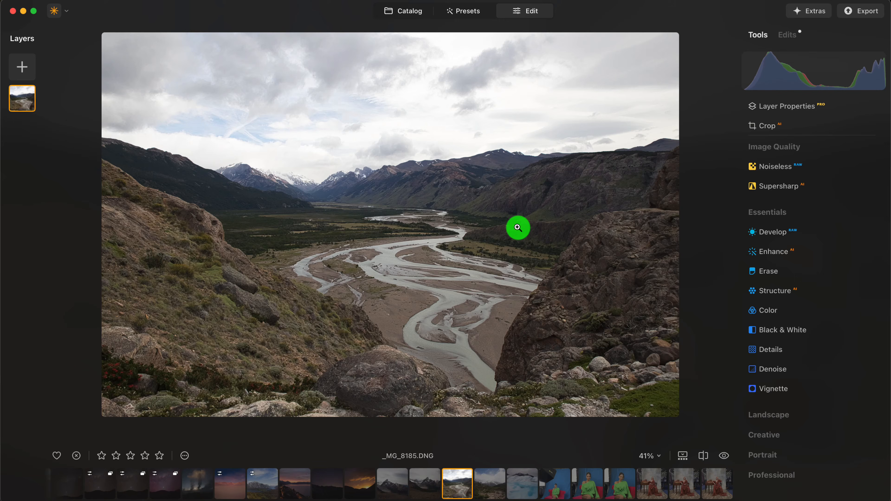
Step: Set Sharpen to 31 in the Develop sharpness settings with a split before/after view on the mountain ridge
left_click(767, 232)
scroll(842, 298, "down", 1)
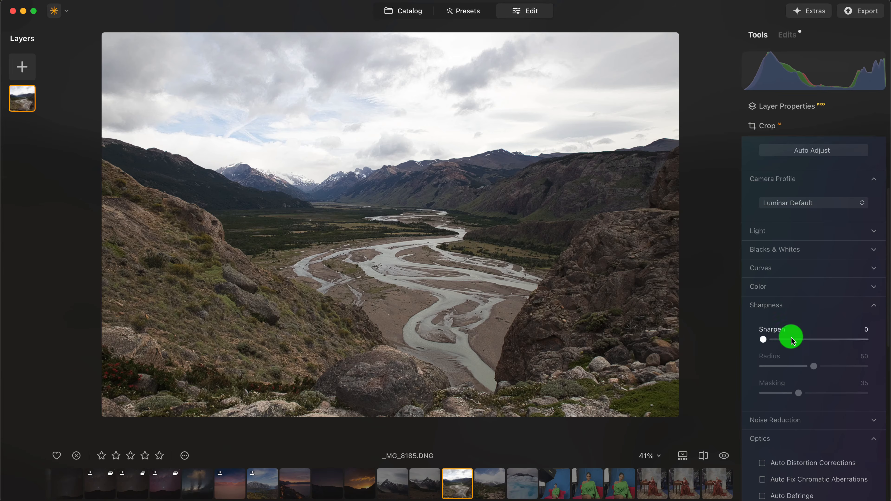
double_click(609, 258)
scroll(610, 258, "up", 5)
left_click_drag(591, 140, 559, 422)
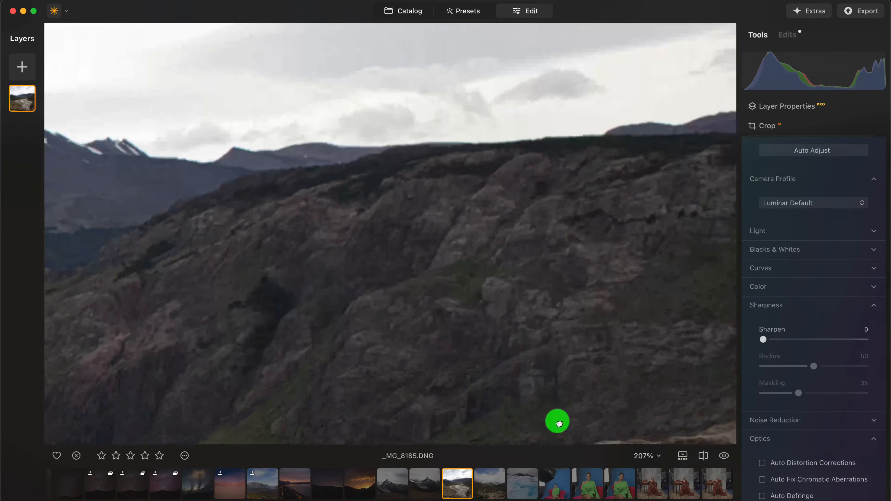
left_click_drag(559, 210, 517, 342)
scroll(536, 262, "up", 2)
scroll(537, 264, "up", 2)
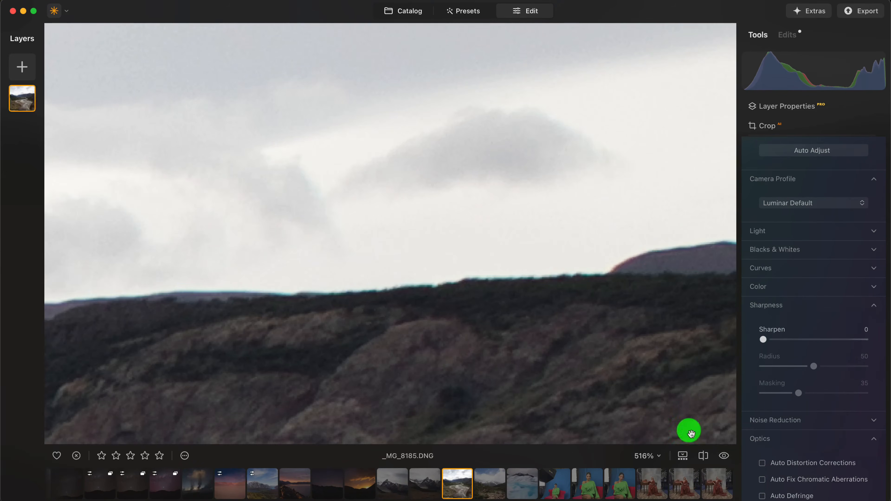
left_click(704, 455)
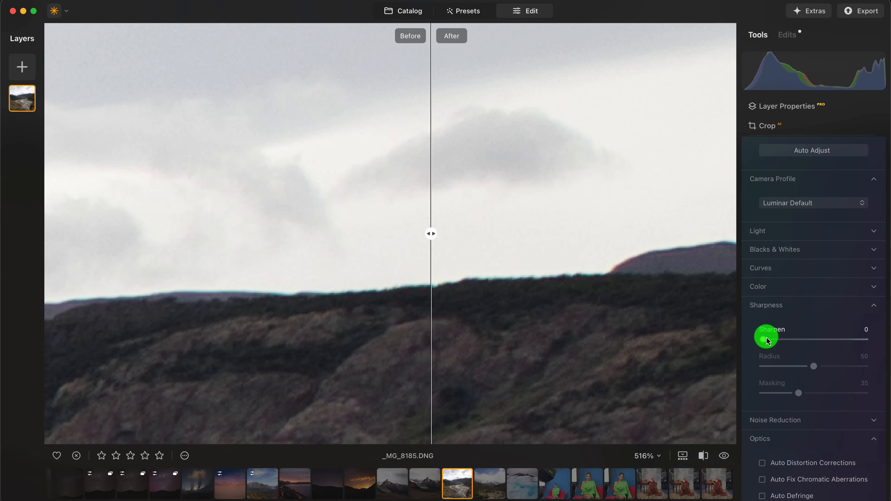
left_click_drag(767, 340, 798, 340)
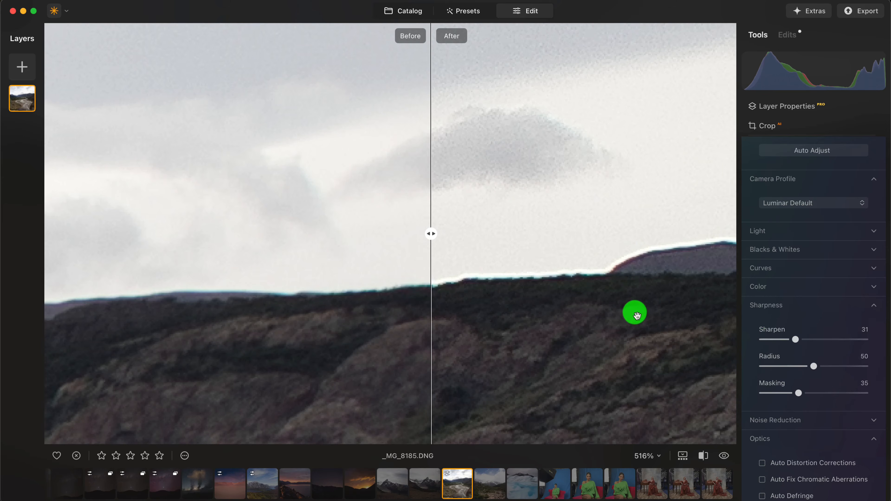
Step: Raise the sharpening Masking to 100 and check its effect on the sky and ridge line
scroll(547, 270, "up", 6)
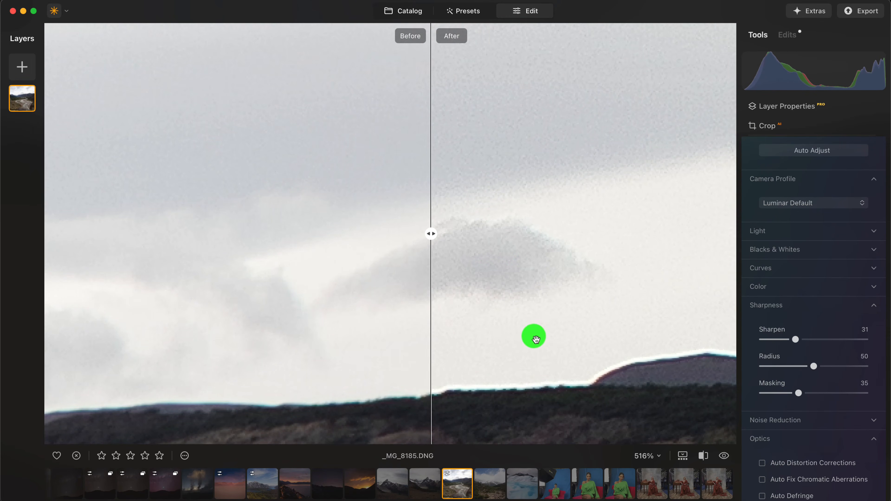
left_click_drag(539, 332, 529, 241)
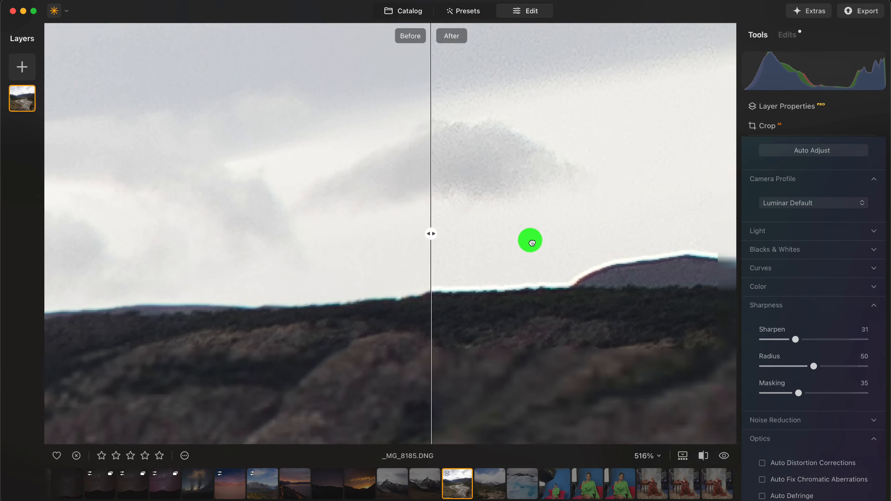
left_click_drag(555, 313, 517, 258)
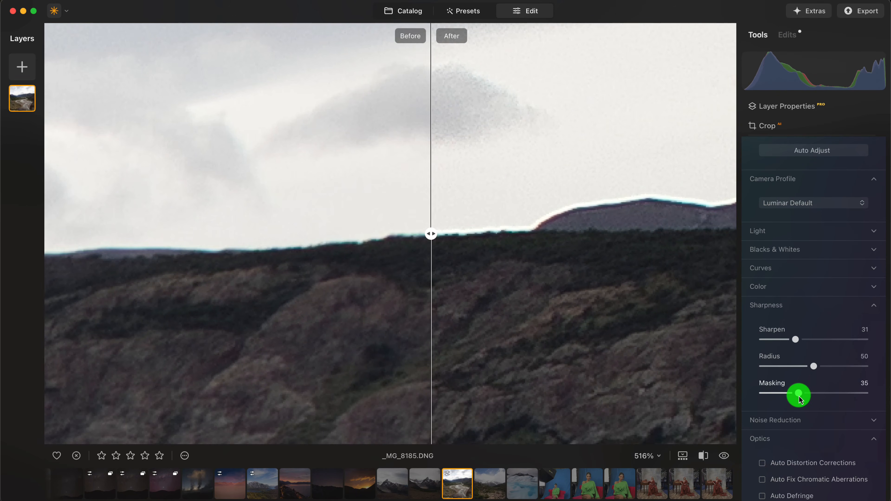
left_click_drag(799, 396, 881, 392)
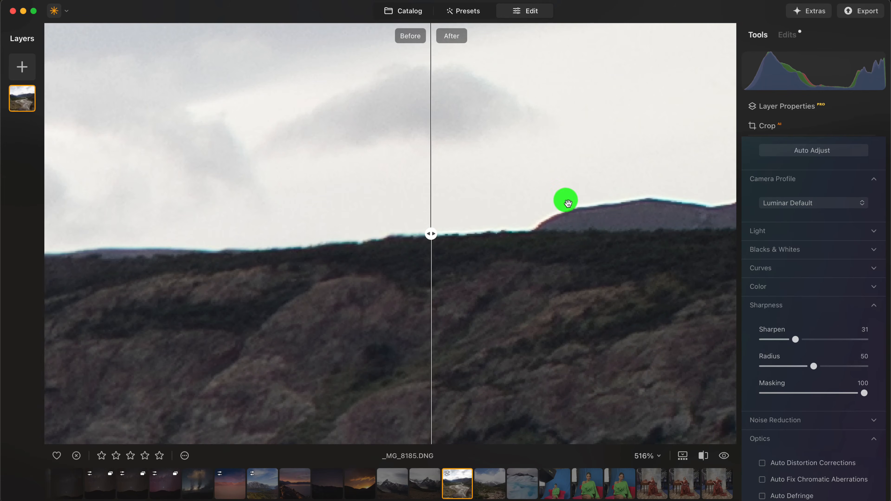
left_click_drag(565, 199, 558, 328)
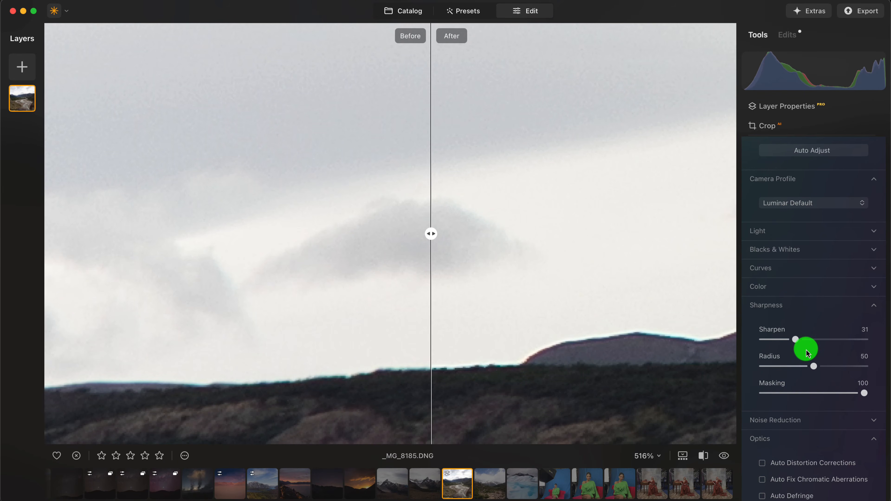
Step: Set Sharpen to 75 and the sharpening Masking to 36
left_click_drag(787, 339, 866, 339)
left_click_drag(865, 393, 787, 393)
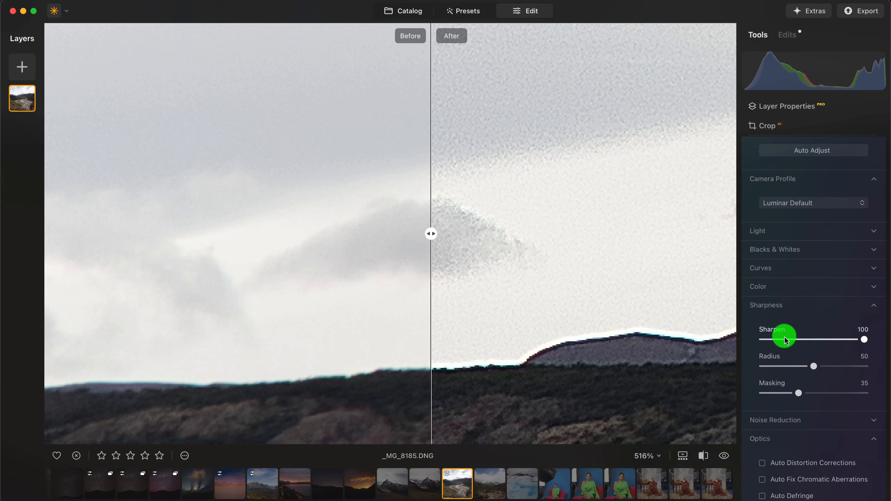
left_click_drag(805, 392, 802, 393)
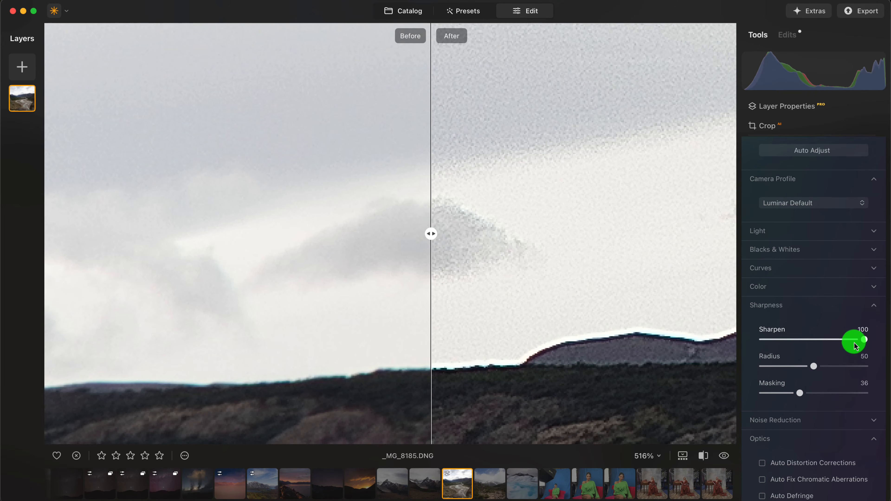
left_click_drag(828, 341, 840, 342)
Step: Set the sharpening Radius to 84 and inspect the halo along the ridge edge up close
left_click_drag(674, 378, 596, 336)
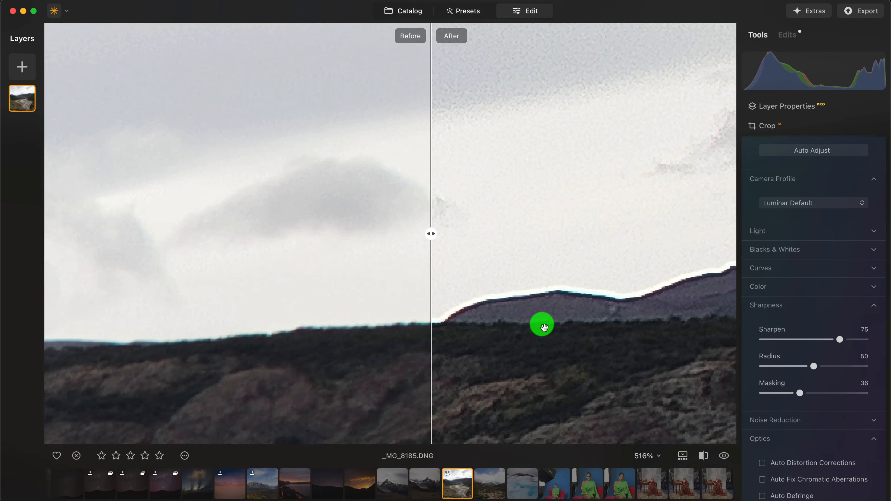
scroll(546, 326, "up", 5)
scroll(548, 328, "up", 8)
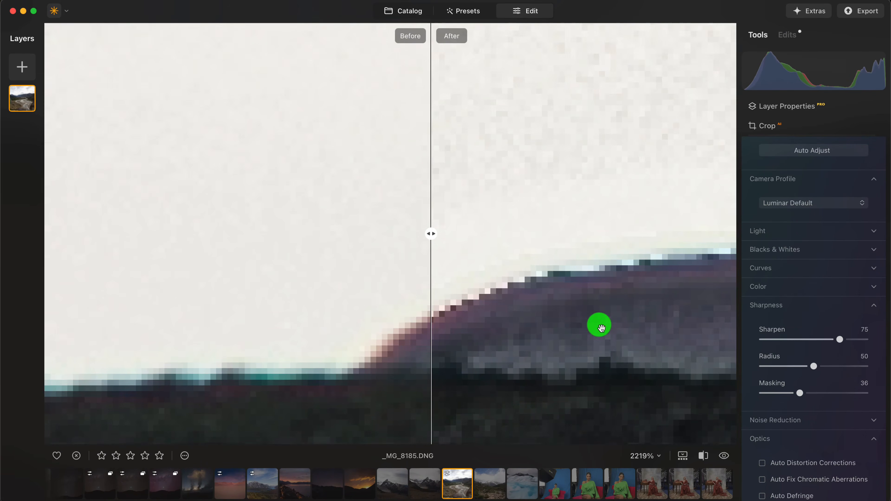
scroll(587, 314, "down", 5)
left_click_drag(617, 314, 579, 323)
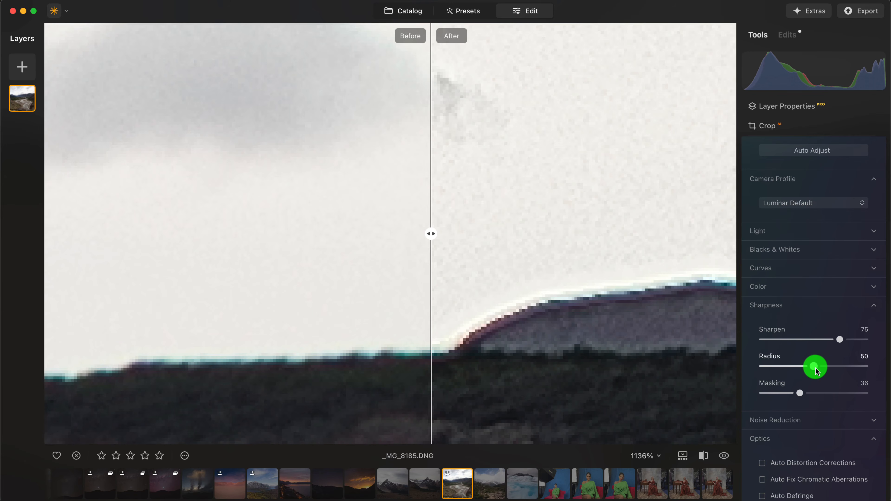
left_click_drag(816, 368, 851, 372)
left_click_drag(633, 323, 601, 304)
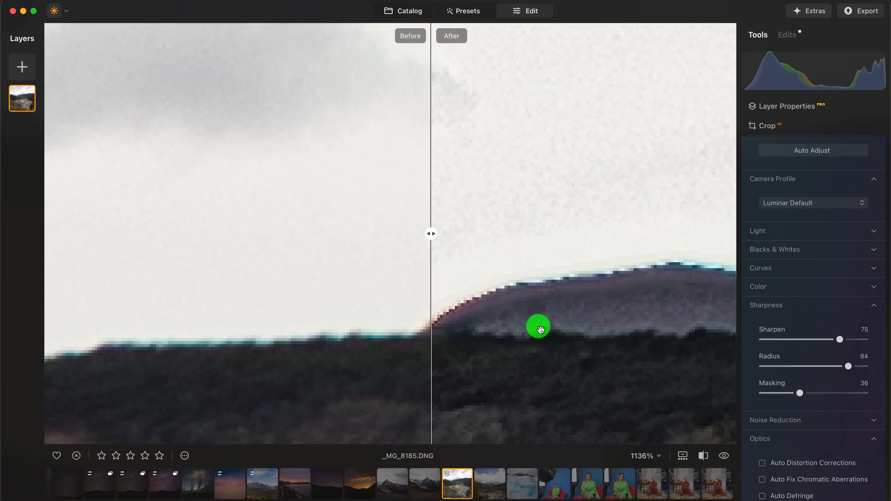
Step: Set the sharpening Radius to 89 and inspect the halo along the mountain ridge at several magnifications
scroll(581, 324, "up", 10)
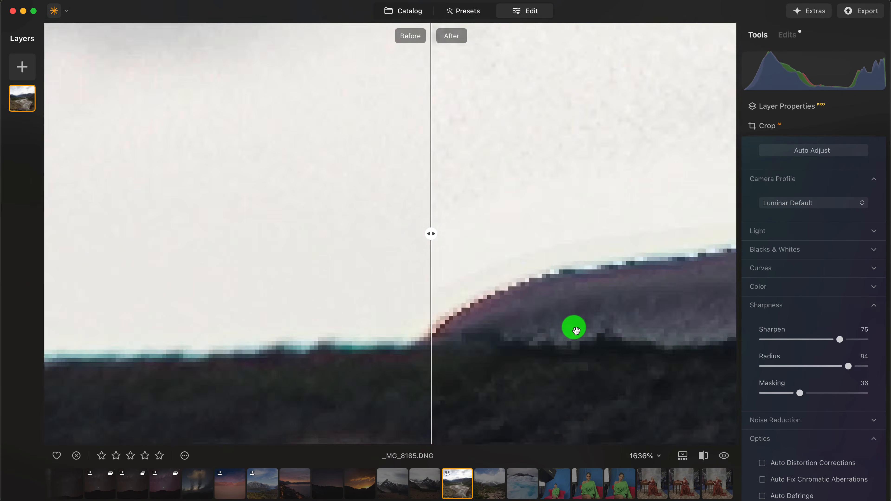
scroll(602, 355, "down", 12)
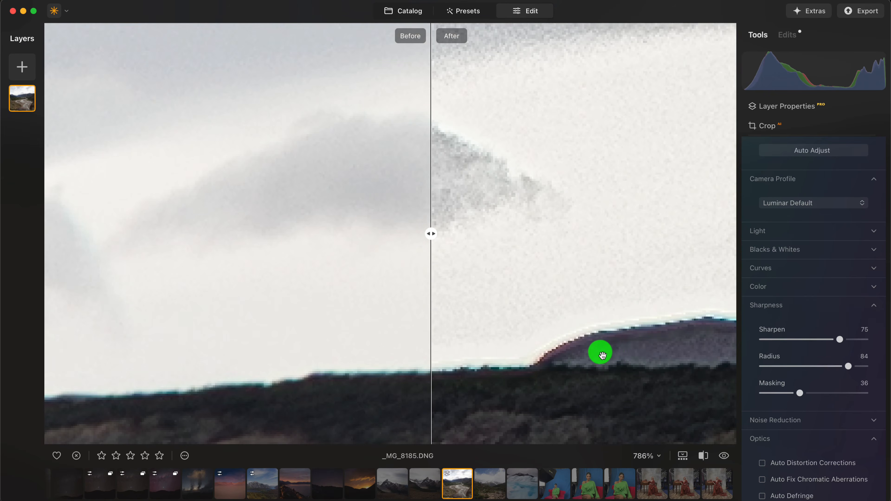
scroll(630, 349, "up", 6)
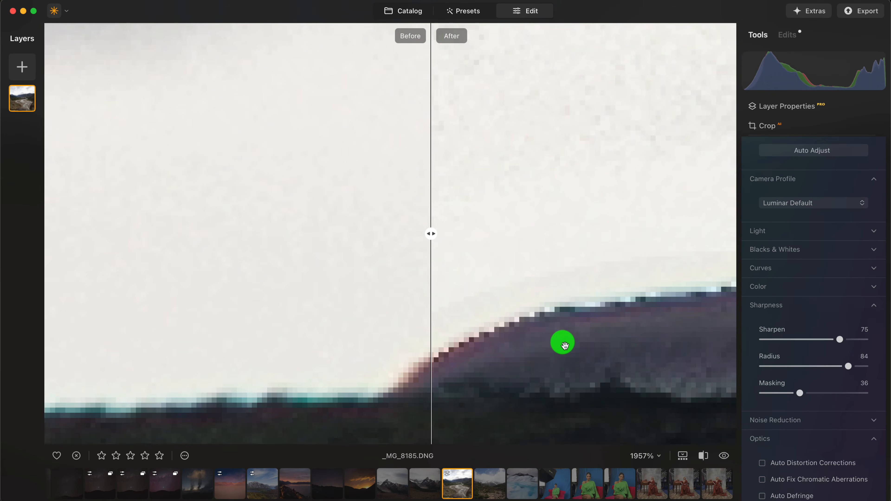
scroll(563, 342, "up", 6)
left_click(855, 368)
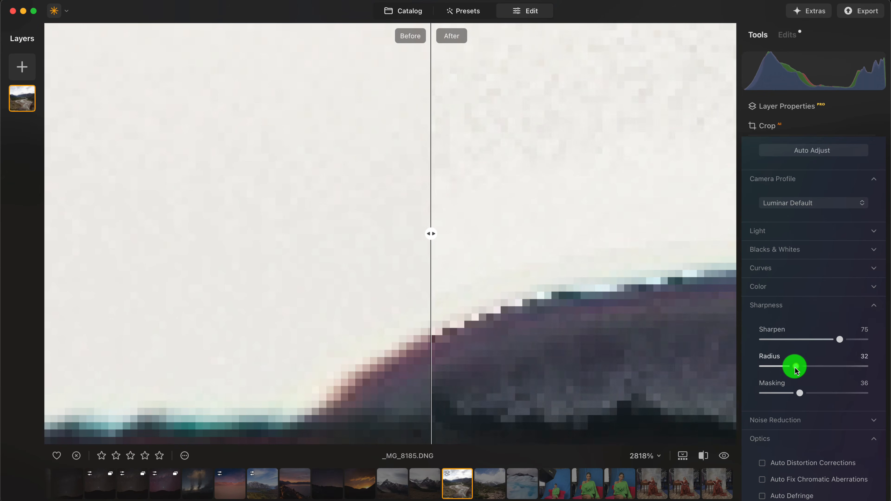
scroll(671, 370, "down", 5)
scroll(671, 371, "down", 5)
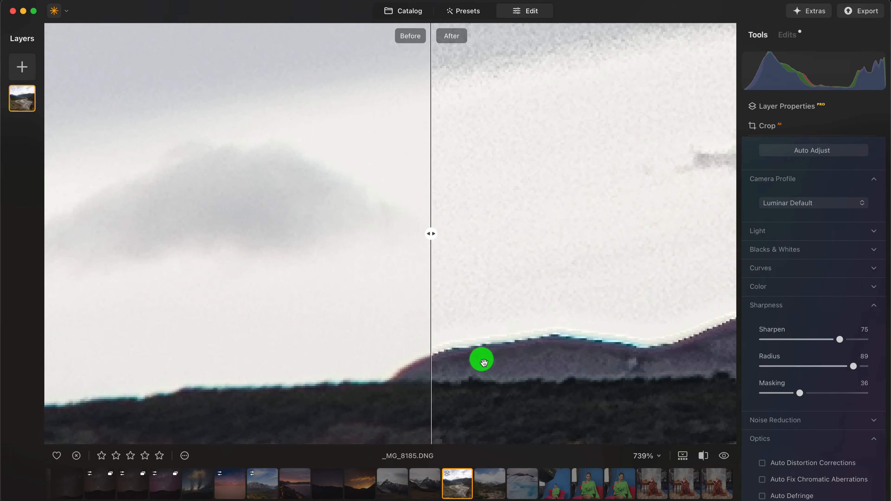
scroll(522, 363, "up", 6)
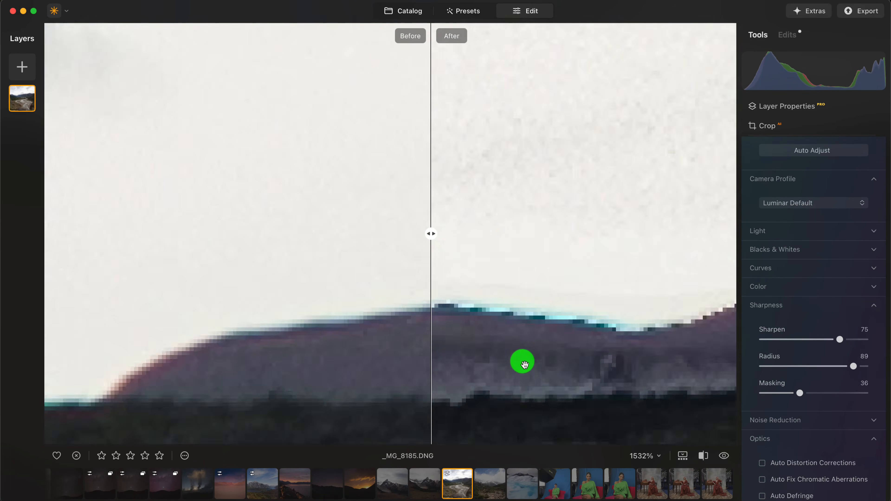
Step: Set the sharpening Radius to 47, Sharpen to 19 and Masking to 58
mouse_move(843, 367)
left_mouse_down()
mouse_move(766, 365)
mouse_move(832, 369)
mouse_move(811, 367)
left_mouse_up()
left_click_drag(840, 340, 783, 341)
left_click_drag(801, 395, 889, 392)
left_click_drag(819, 392, 823, 392)
scroll(558, 338, "down", 2)
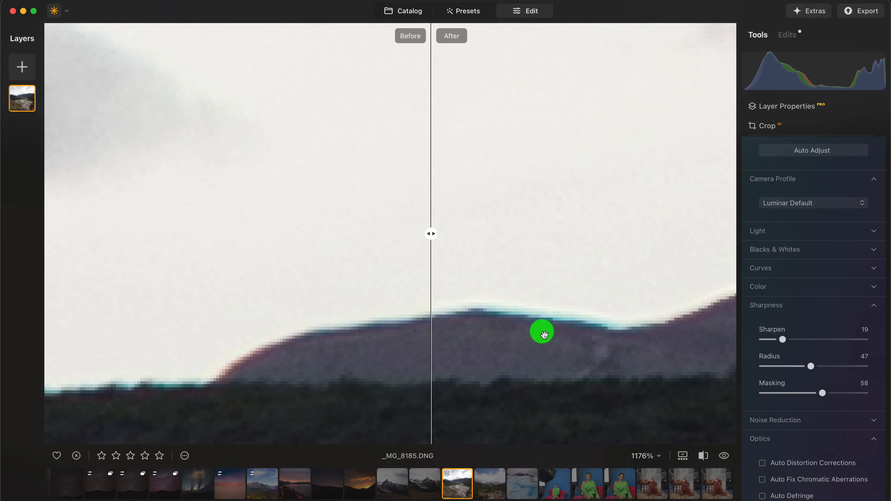
Step: Set Sharpen to 17 and inspect the color fringe along the ridge edge up close
mouse_move(542, 333)
left_mouse_down()
mouse_move(585, 360)
mouse_move(552, 342)
left_mouse_up()
scroll(552, 343, "up", 2)
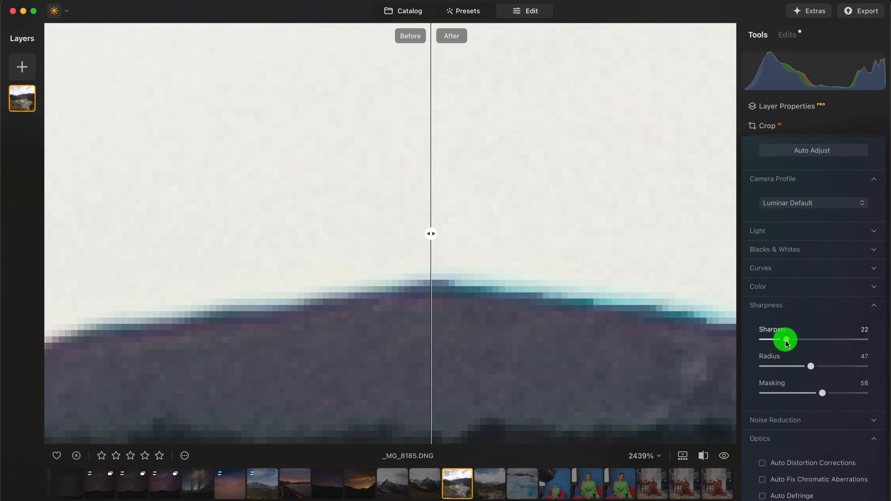
mouse_move(786, 341)
left_mouse_down()
mouse_move(816, 339)
mouse_move(781, 340)
left_mouse_up()
scroll(661, 348, "down", 1)
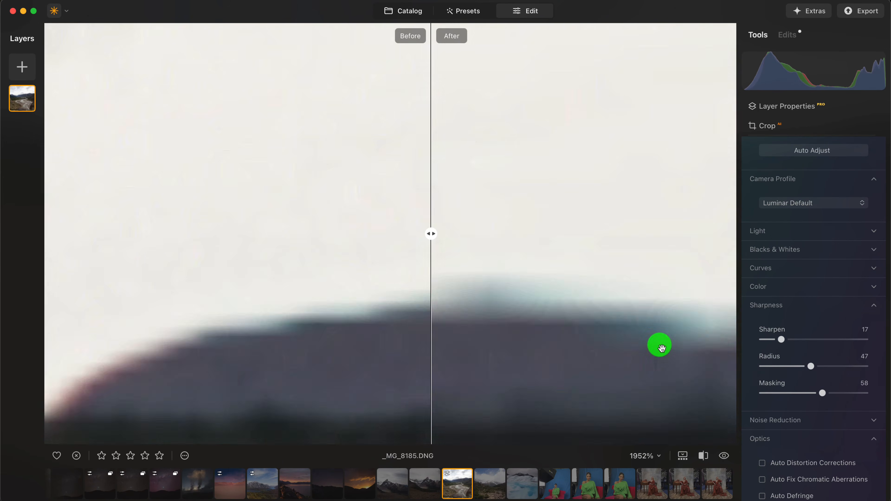
scroll(835, 412, "down", 3)
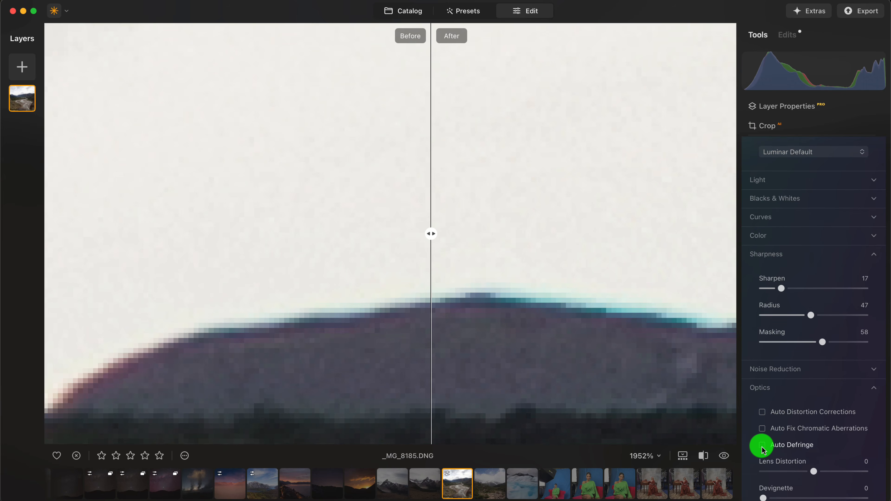
mouse_move(631, 334)
left_mouse_down()
mouse_move(601, 323)
mouse_move(566, 328)
mouse_move(617, 328)
left_mouse_up()
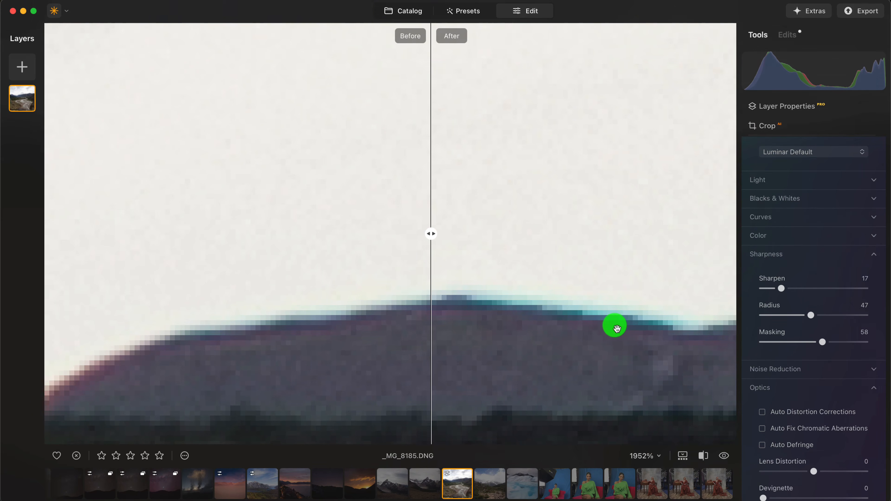
Step: Set Sharpen to 11, the sharpening Radius to 15 and Masking to 35
left_click(787, 291)
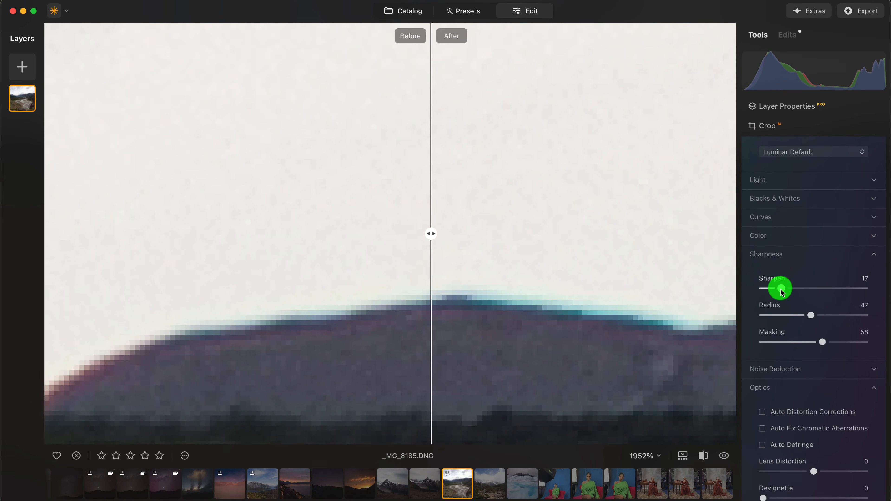
left_click_drag(772, 290, 776, 289)
left_click(814, 320)
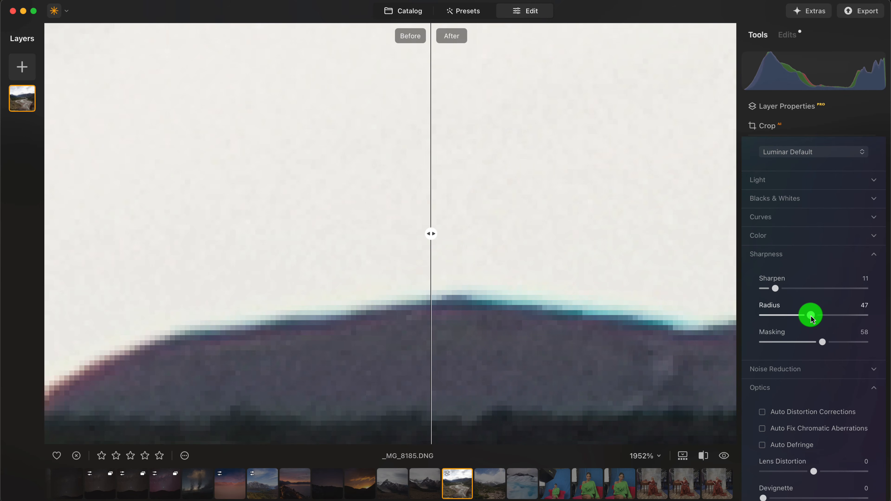
left_click_drag(812, 317, 778, 320)
left_click(841, 353)
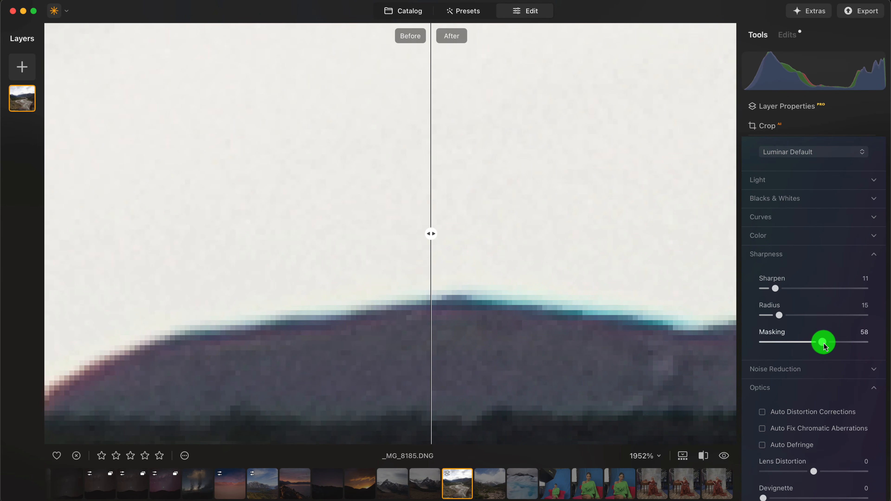
left_click_drag(824, 343, 793, 341)
Step: Try Auto Fix Chromatic Aberrations, replace it with Auto Defringe, and turn off the split before/after comparison
left_click(767, 429)
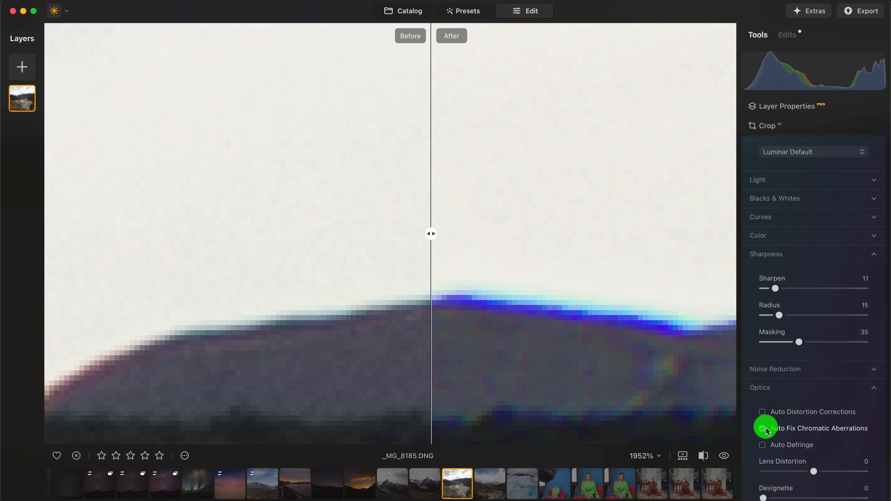
left_click(766, 428)
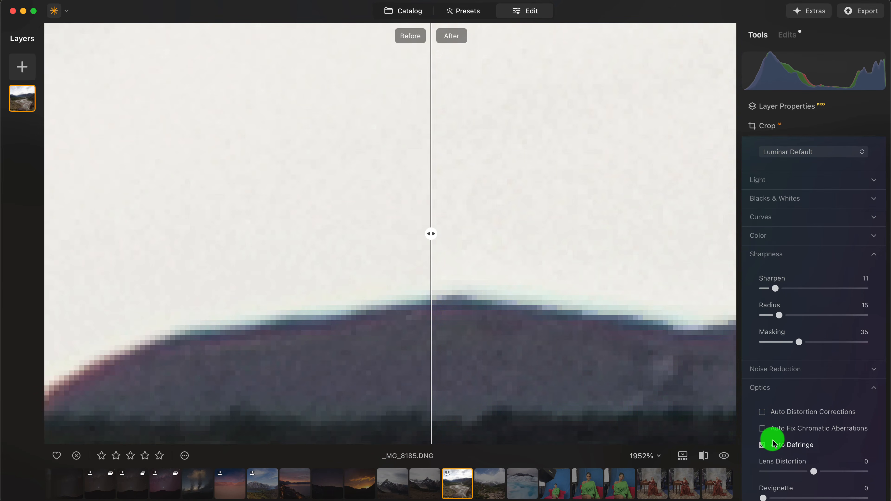
key(";")
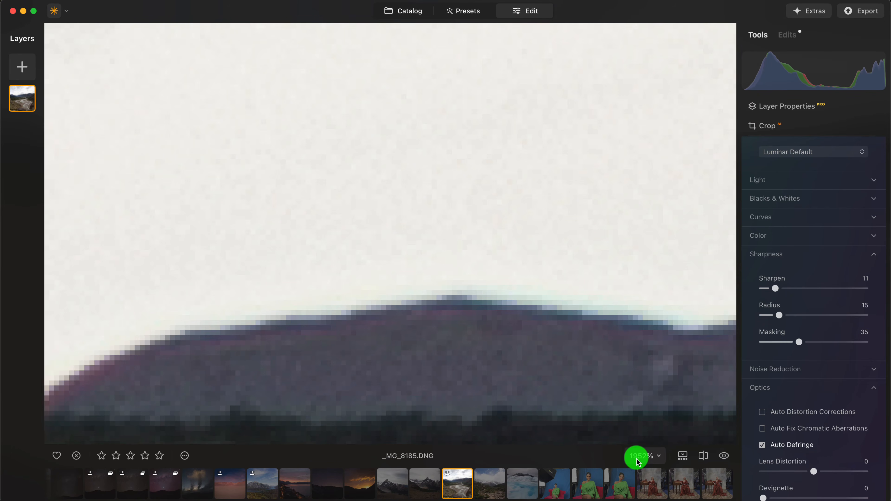
Step: Set Sharpen to 31 and inspect the foreground rocks and the mountain ridge edge
scroll(565, 326, "down", 10)
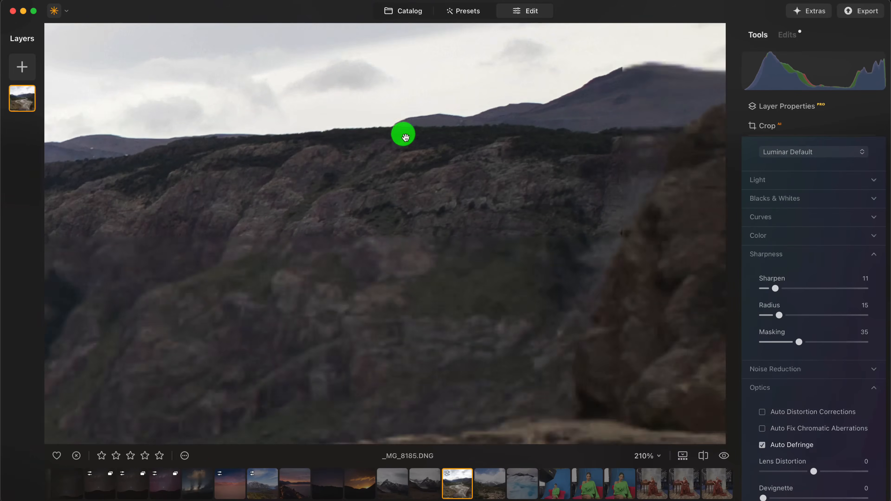
left_click_drag(611, 318, 410, 174)
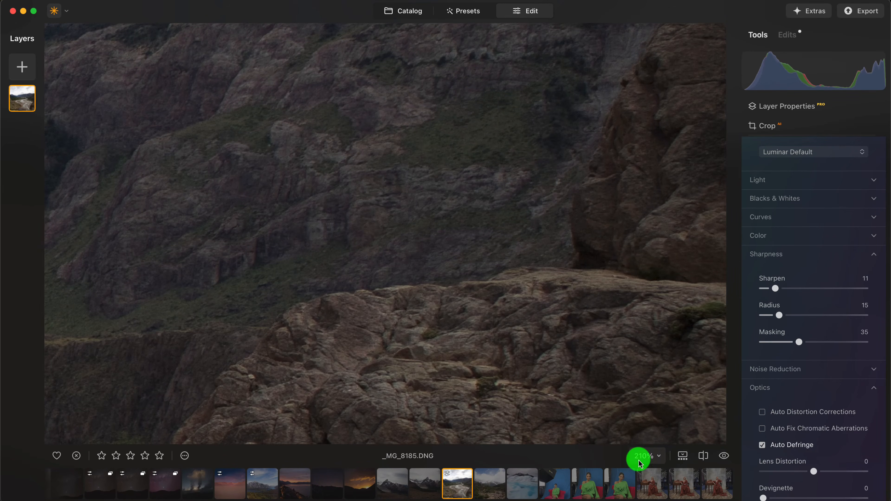
scroll(659, 350, "up", 4)
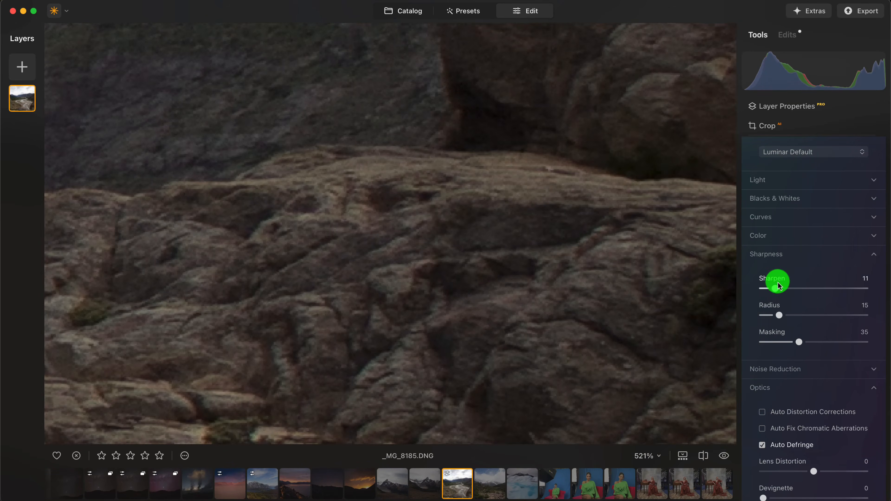
left_click_drag(779, 291, 795, 289)
scroll(643, 380, "up", 10)
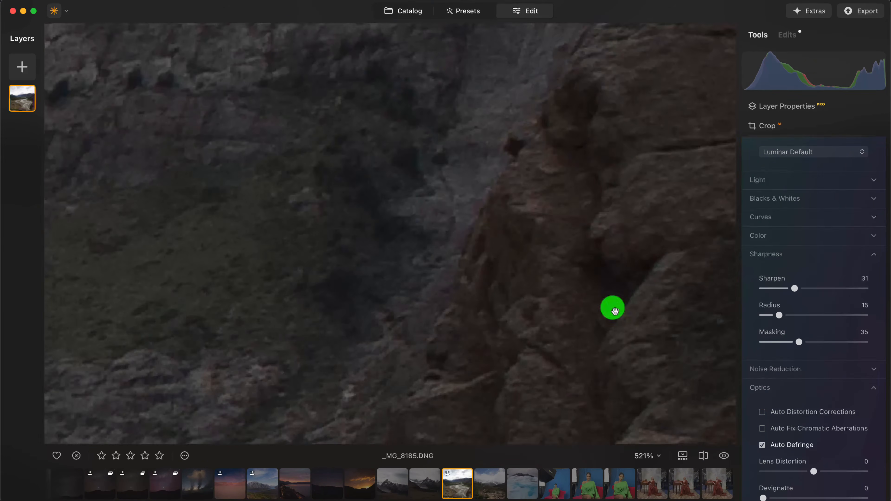
scroll(629, 215, "up", 10)
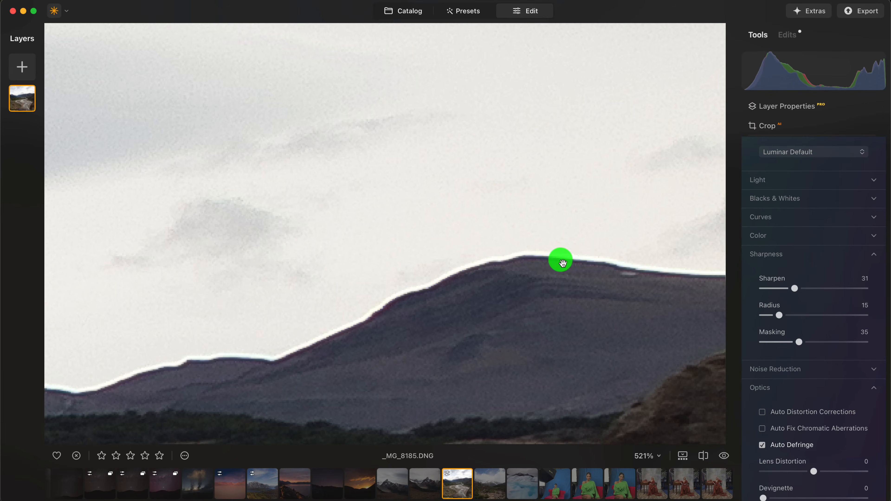
scroll(565, 262, "up", 5)
scroll(560, 259, "up", 3)
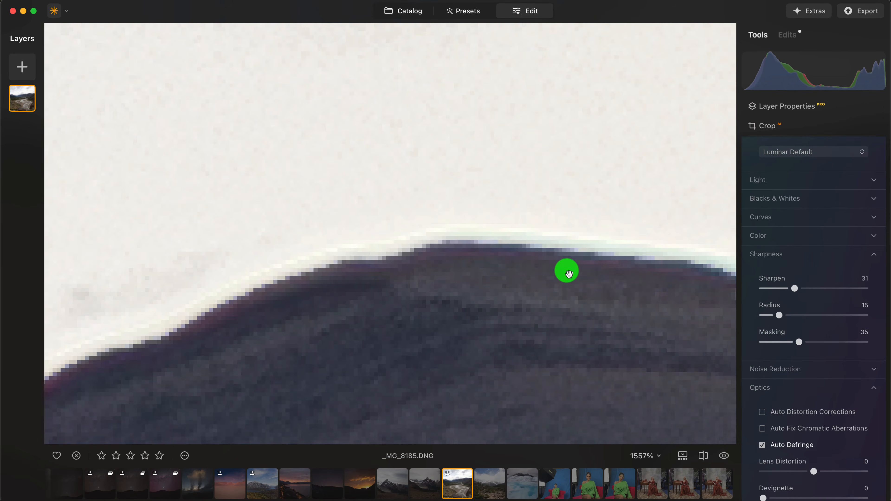
Step: Set Sharpen to 19, the sharpening Radius to 3 and Masking to 50, and show the whole photo
mouse_move(777, 318)
left_mouse_down()
mouse_move(816, 315)
mouse_move(768, 315)
left_mouse_up()
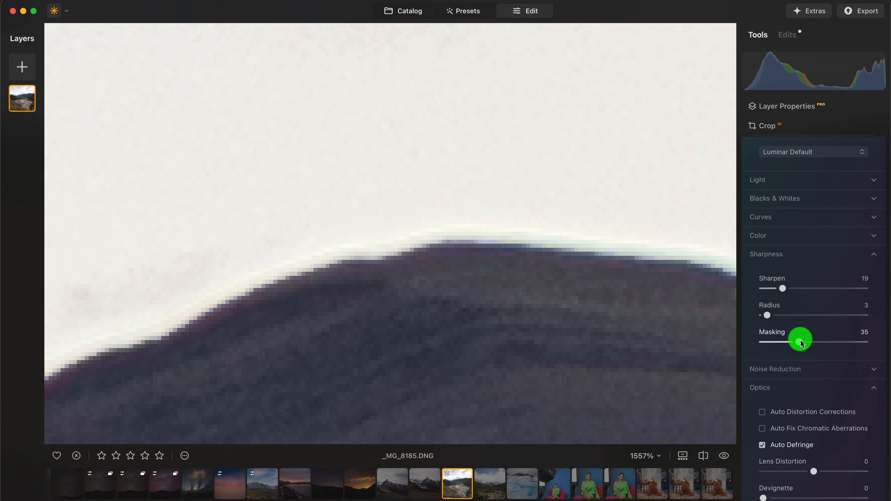
mouse_move(798, 342)
left_mouse_down()
mouse_move(834, 341)
mouse_move(815, 342)
left_mouse_up()
left_click(565, 325)
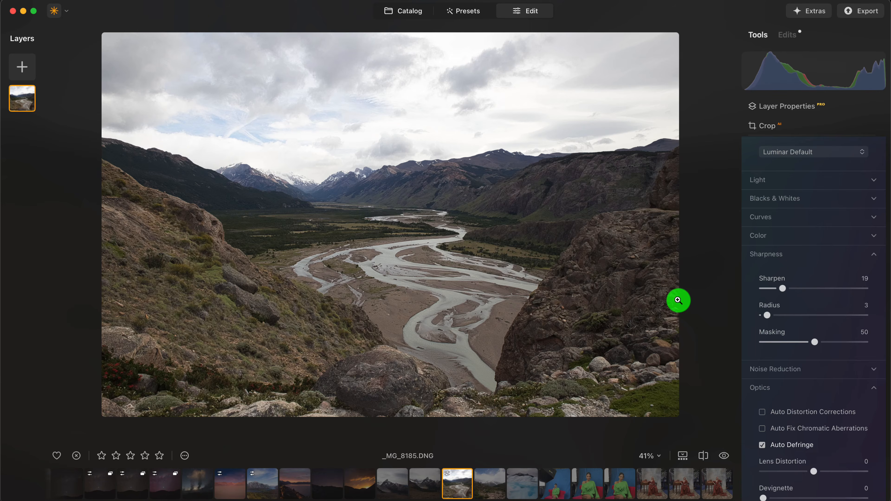
Step: Discard all edits made to the river valley photo and return to the editing tools
left_click(790, 35)
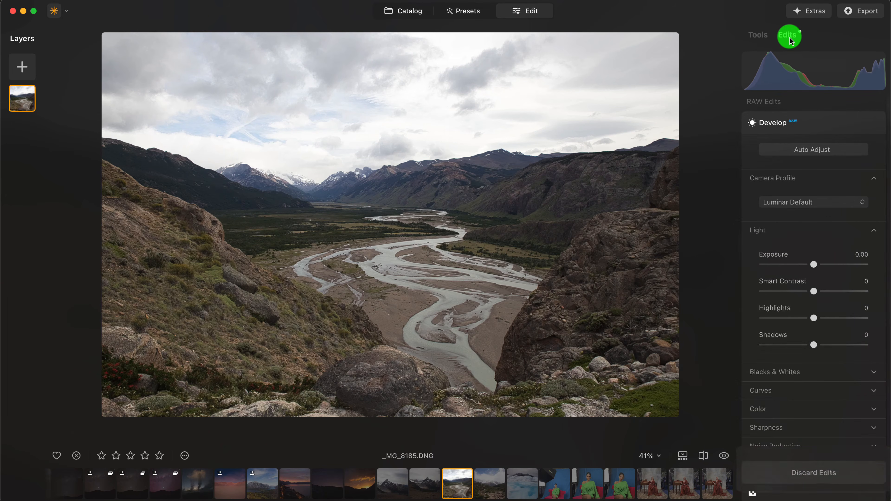
left_click(814, 490)
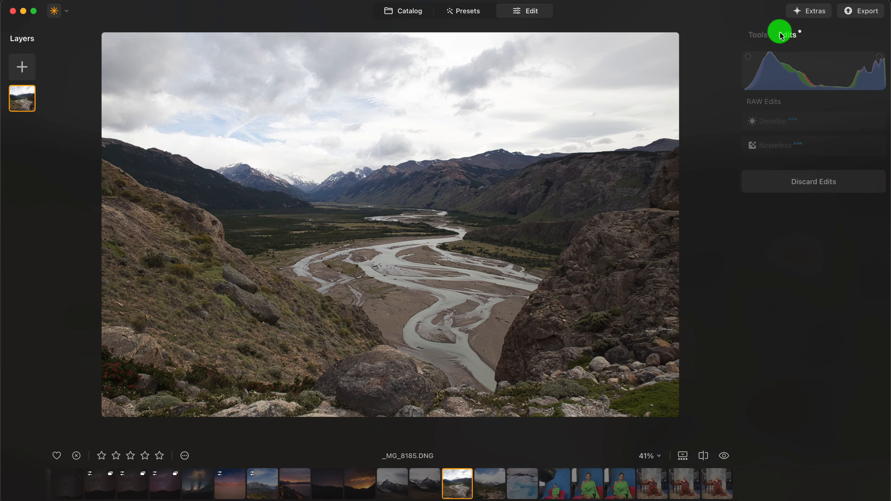
left_click(755, 34)
left_click(550, 247)
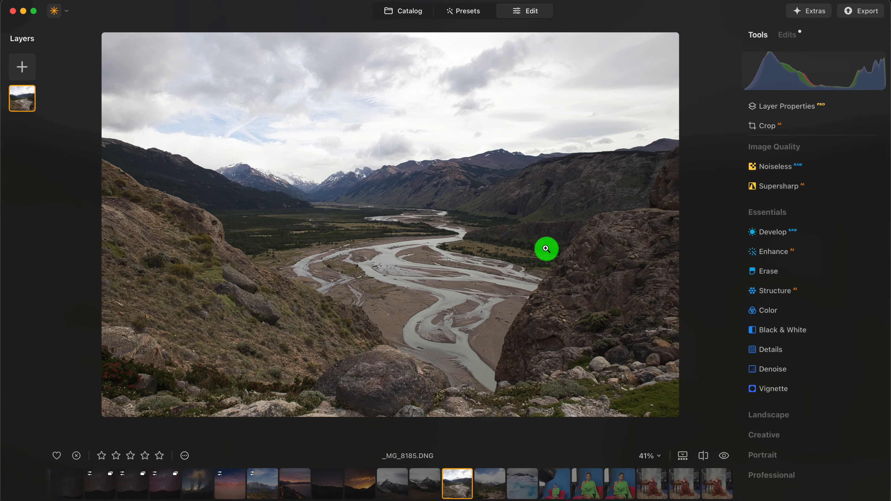
Step: Apply Supersharp at Middle strength in Universal mode with the distant mountain ridge in close view
left_click(786, 186)
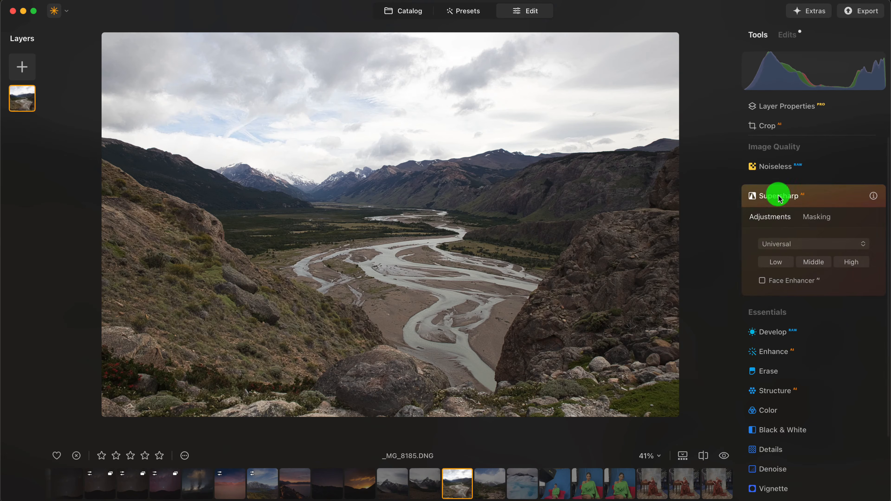
left_click(634, 213)
scroll(636, 212, "up", 5)
left_click_drag(642, 148, 550, 333)
scroll(589, 191, "up", 4)
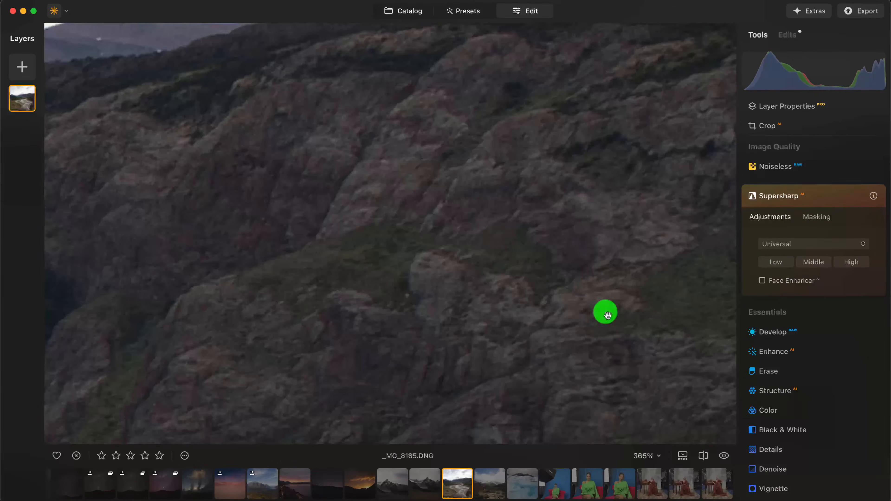
left_click_drag(634, 157, 476, 401)
scroll(586, 277, "up", 6)
left_click_drag(496, 210, 552, 303)
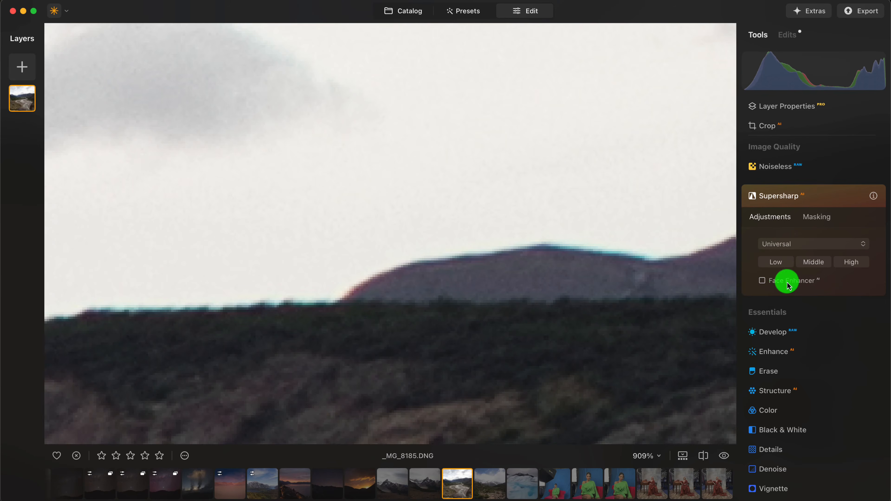
left_click(814, 264)
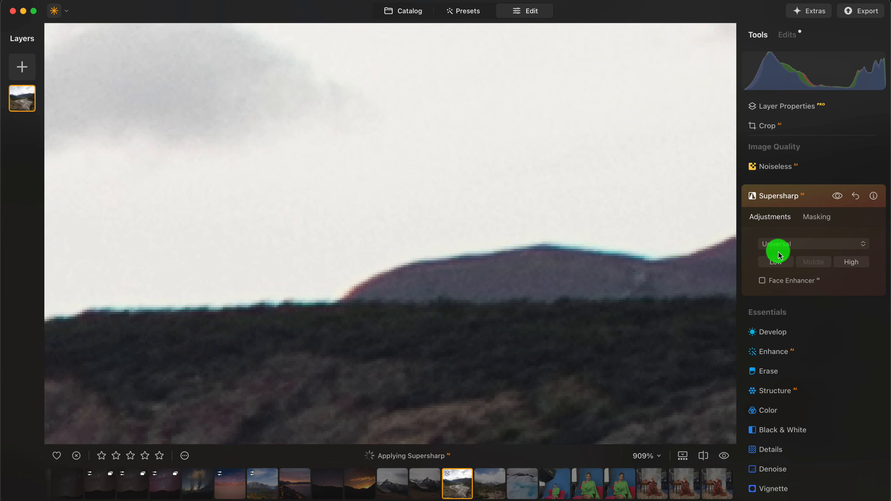
Step: Examine the Supersharp result along the mountain ridge, tree line and slopes up close
left_click_drag(596, 354, 494, 253)
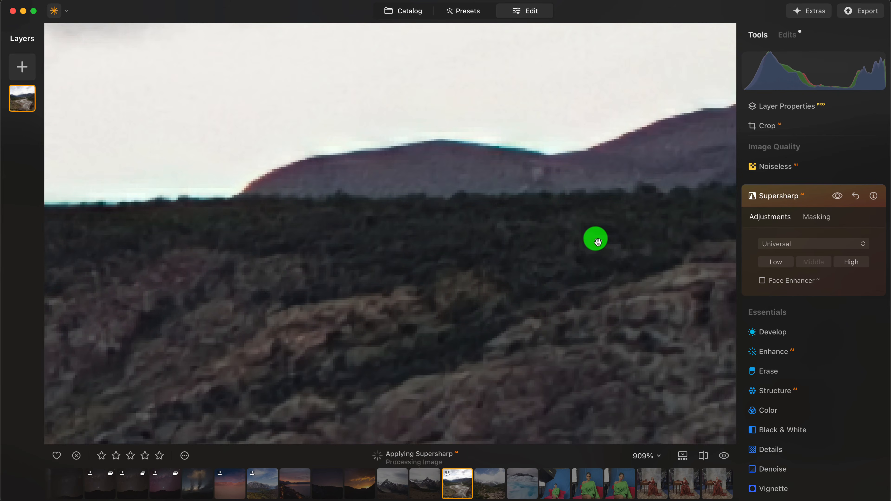
left_click_drag(593, 239, 406, 378)
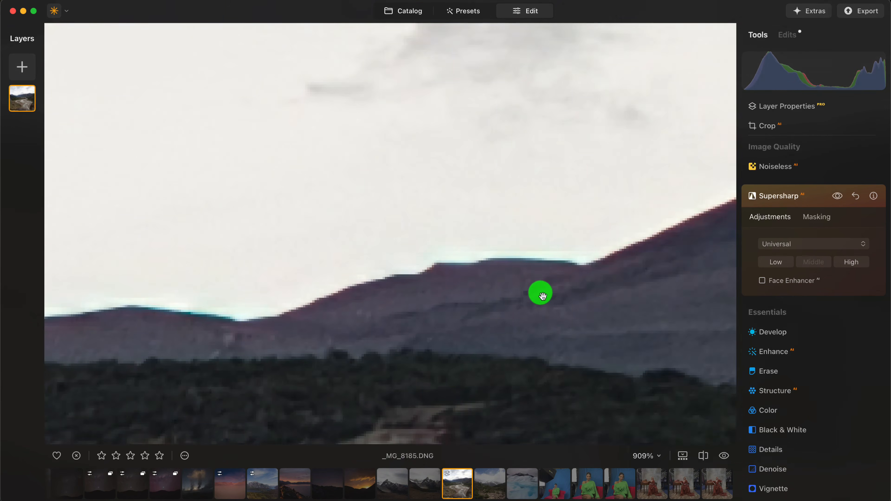
scroll(538, 295, "up", 5)
left_click_drag(520, 342, 488, 129)
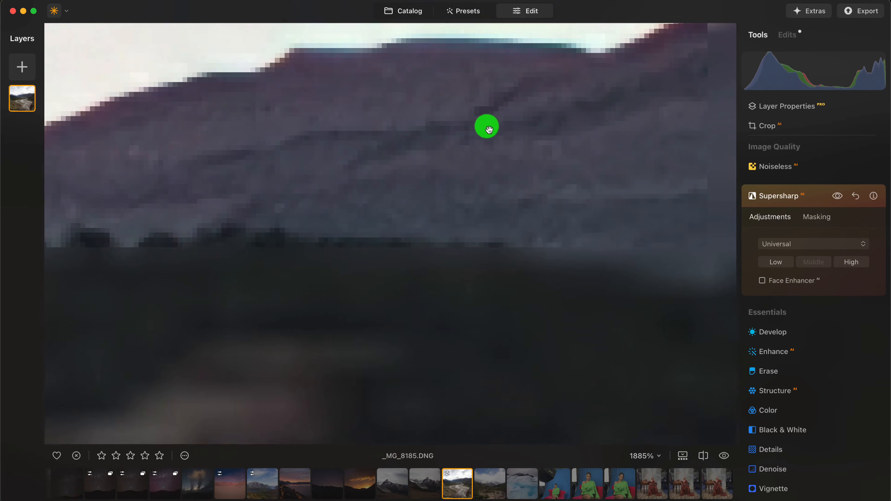
Step: Examine the colour fringing along the distant ridge against the sky and check the Supersharp modes, keeping Universal
scroll(545, 369, "down", 7)
mouse_move(614, 393)
left_mouse_down()
mouse_move(567, 262)
mouse_move(555, 270)
left_mouse_up()
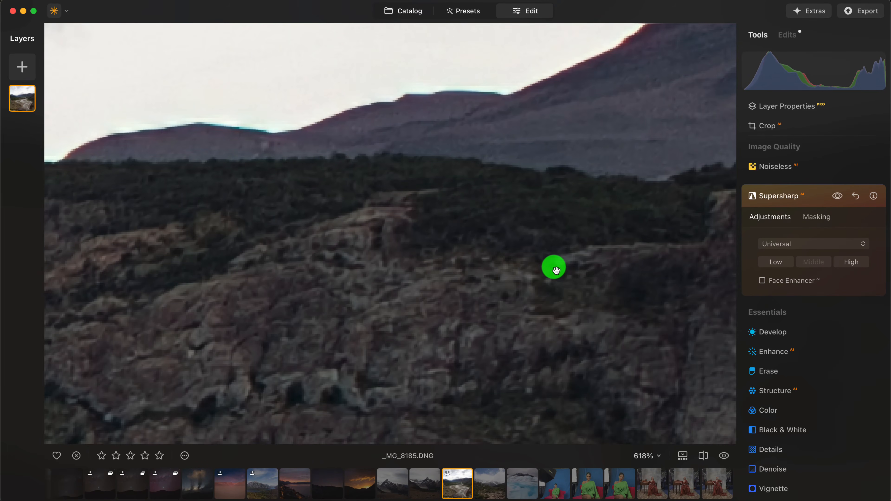
left_click_drag(589, 195, 571, 378)
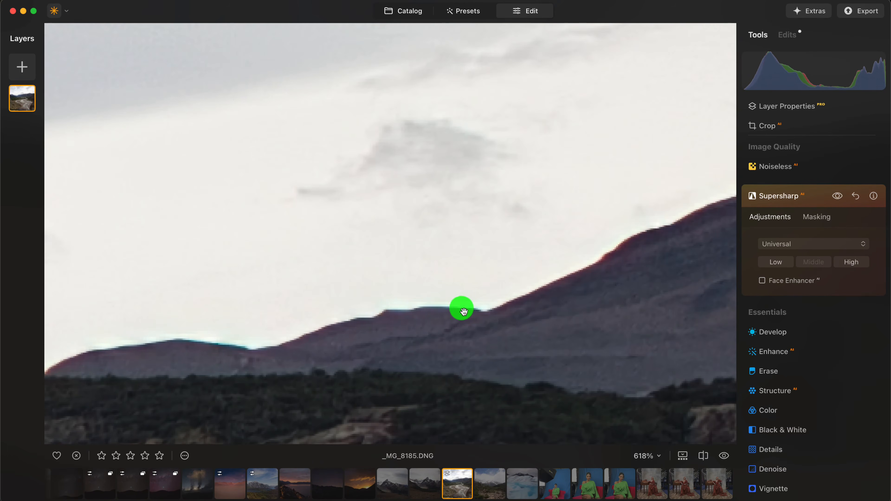
scroll(439, 311, "up", 8)
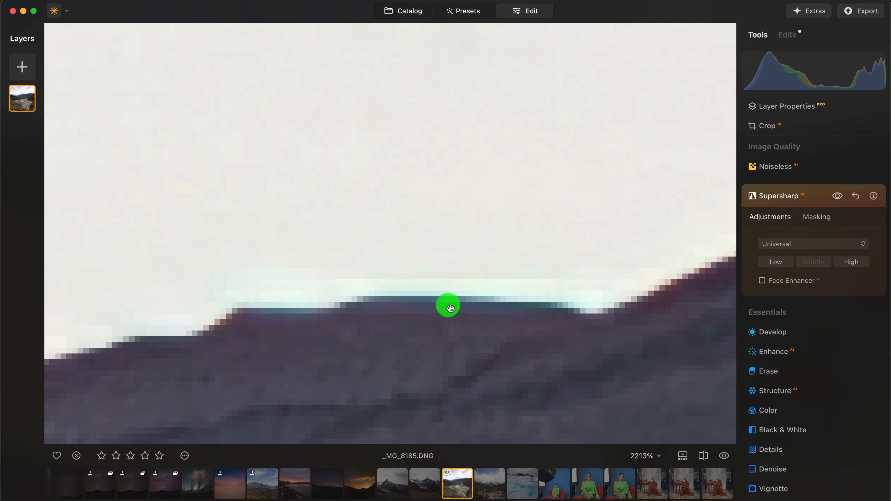
left_click_drag(507, 333, 479, 312)
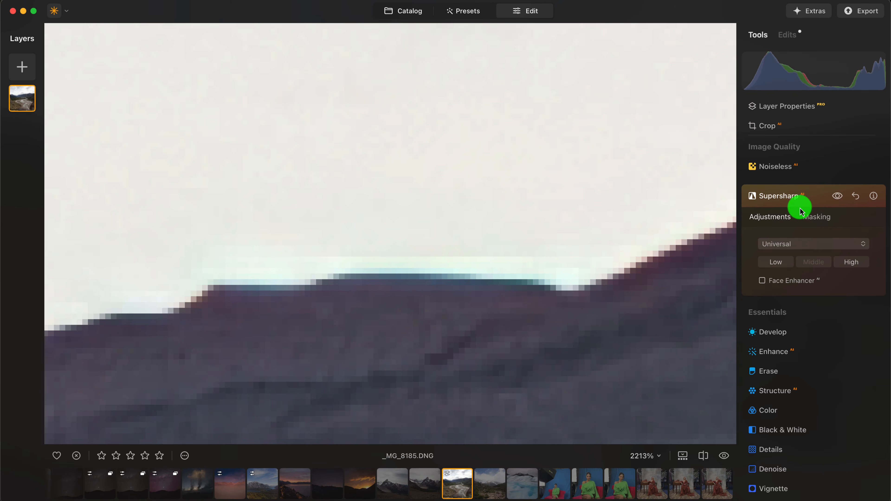
left_click(800, 244)
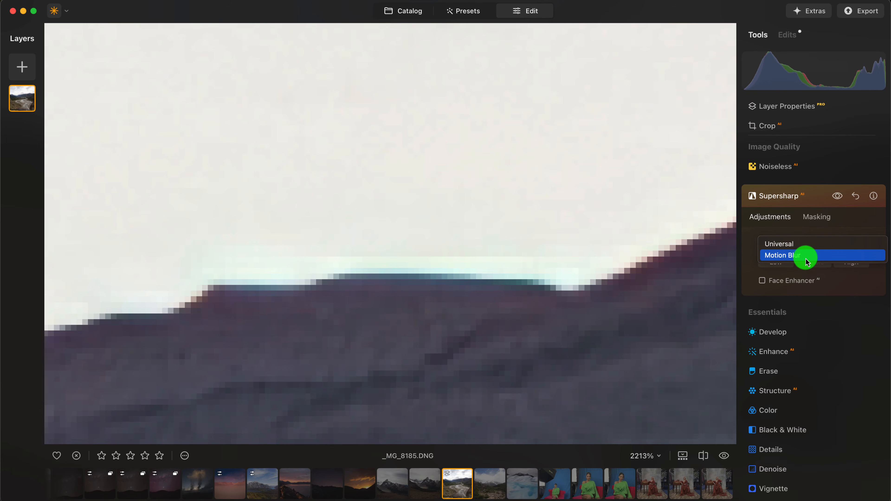
left_click(757, 244)
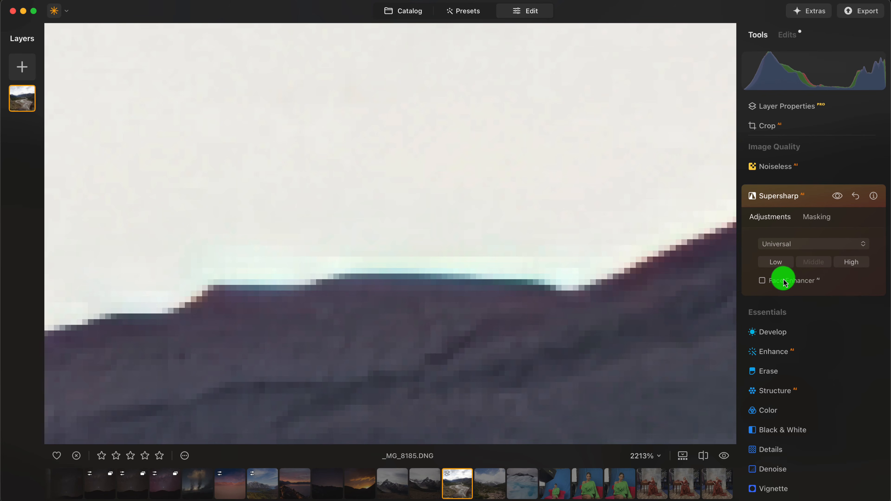
Step: Open the portrait IMG_3613.DNG of the woman on the pink sofa and bring her face into close view
left_click(562, 486)
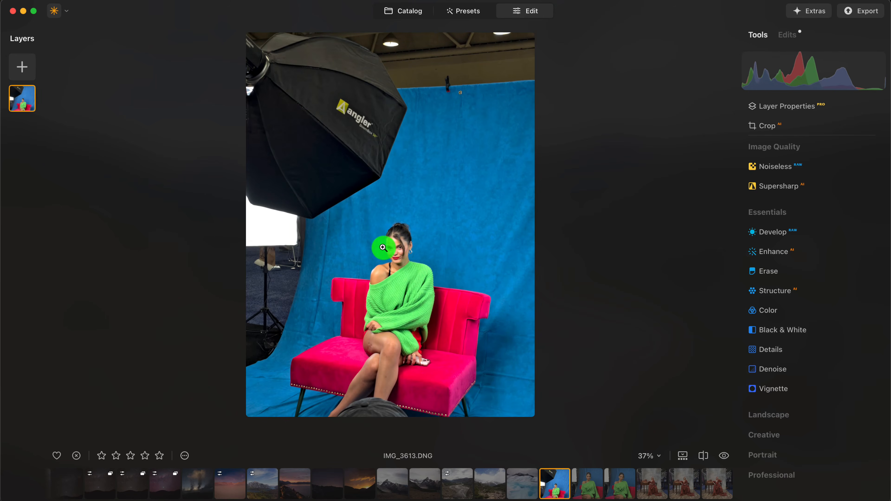
left_click(388, 247)
left_click(477, 286)
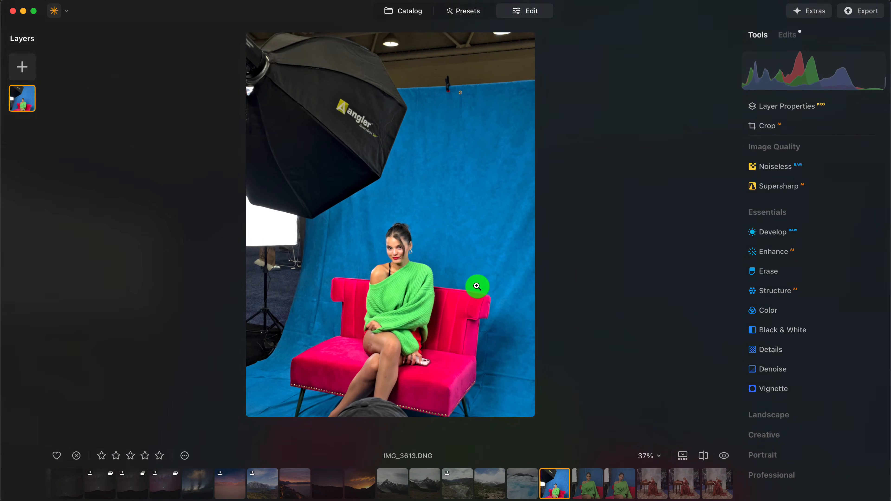
left_click(385, 239)
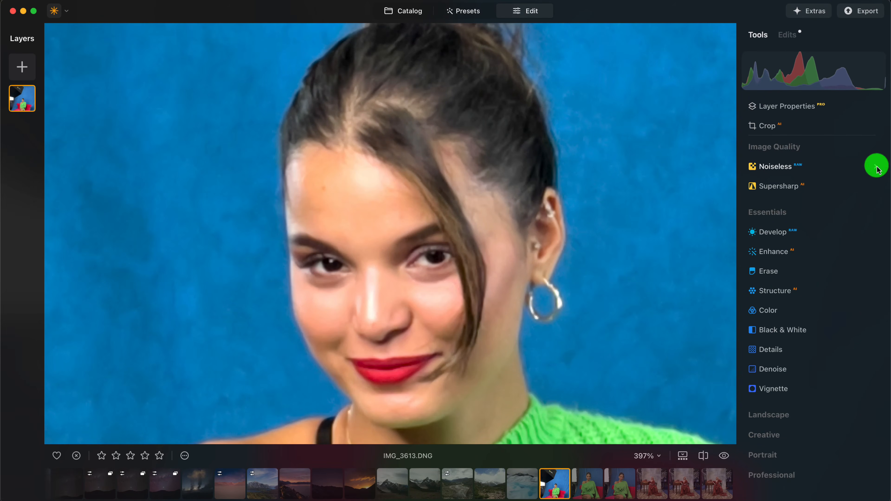
Step: Apply Supersharp to the portrait at Low strength in Universal mode with Face Enhancer enabled
left_click(785, 190)
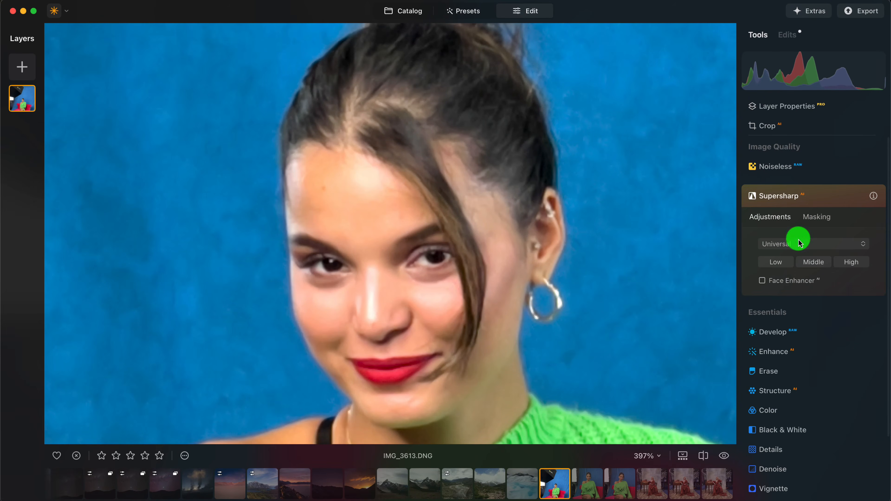
mouse_move(504, 280)
left_mouse_down()
mouse_move(506, 259)
mouse_move(507, 267)
left_mouse_up()
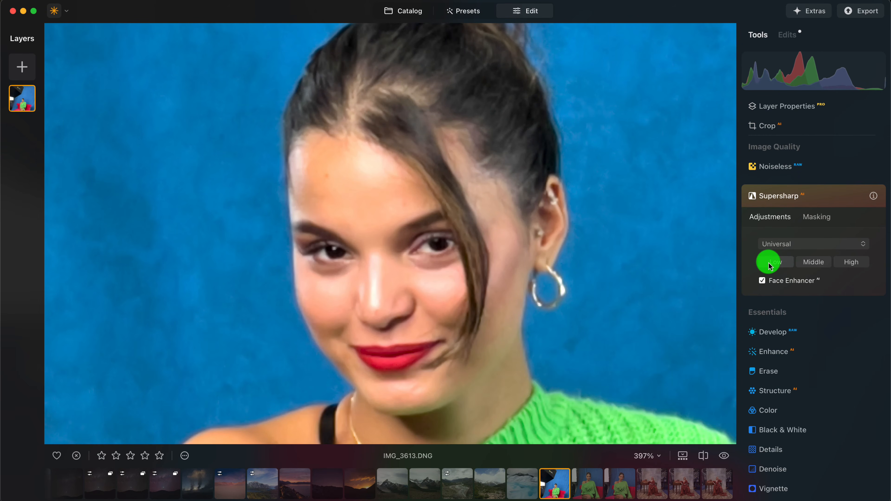
left_click(769, 262)
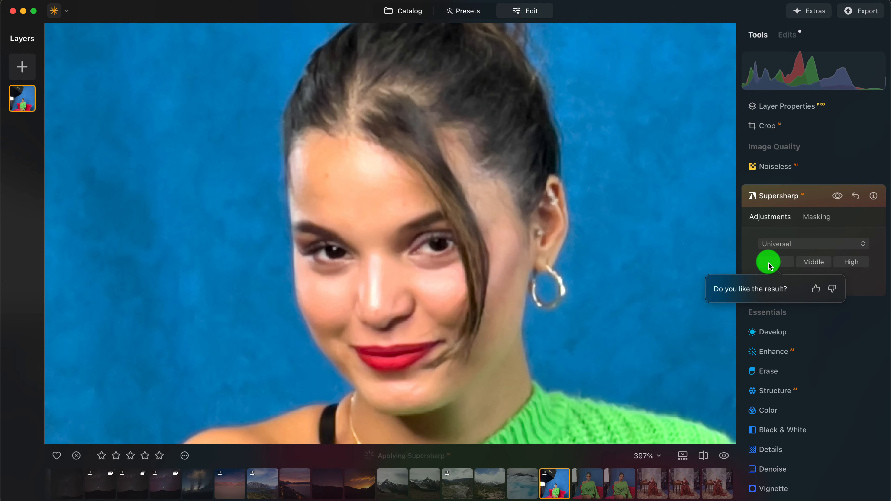
left_click(863, 335)
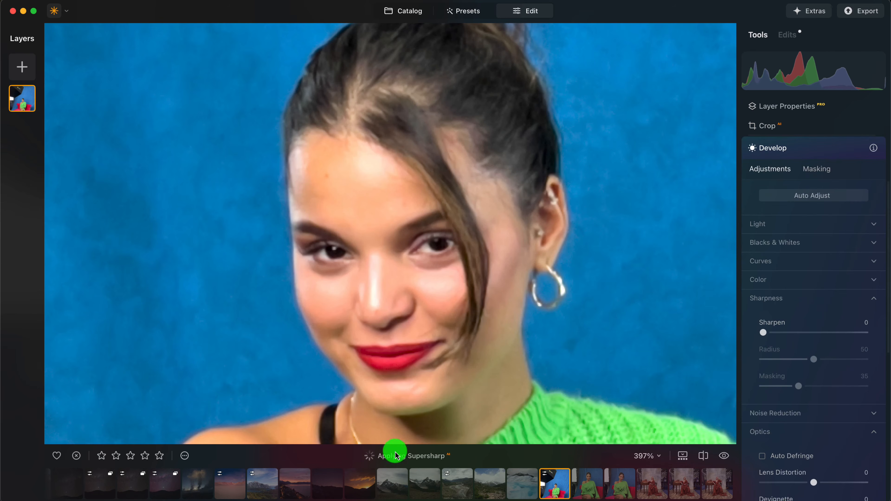
left_click(805, 149)
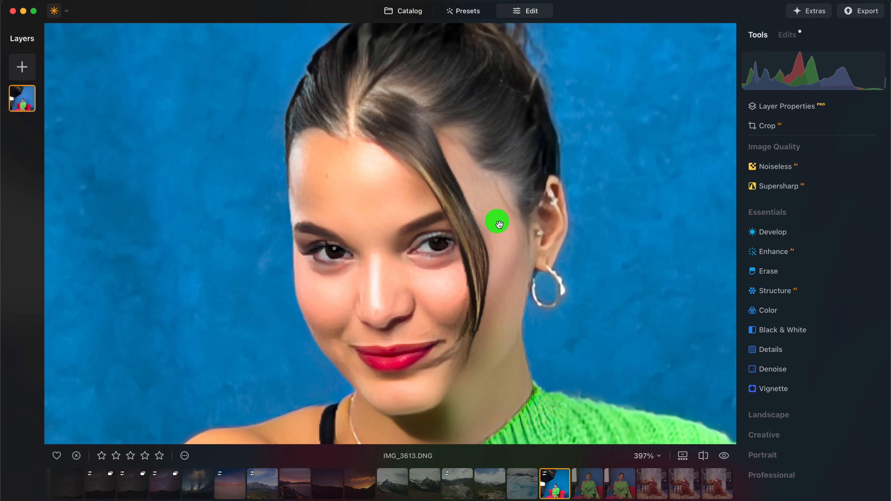
Step: Compare the woman's face with and without the applied Supersharp edit, leaving the edit visible
scroll(387, 321, "up", 3)
scroll(387, 321, "down", 3)
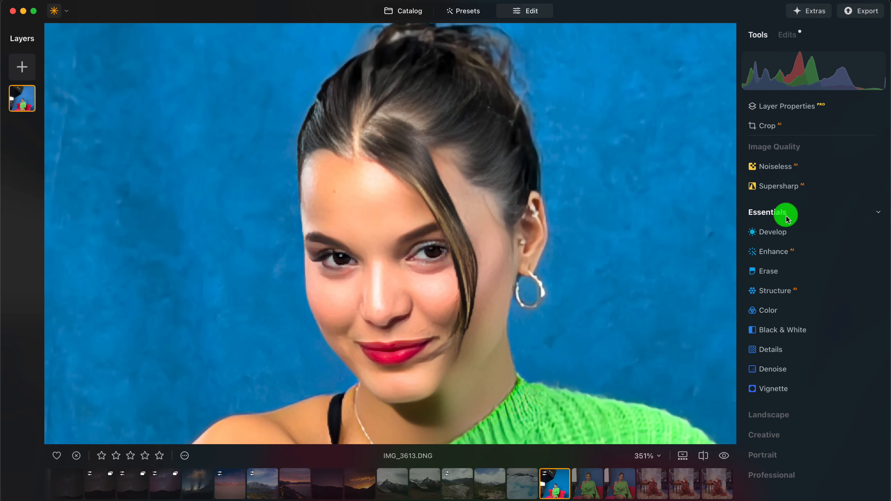
left_click(784, 187)
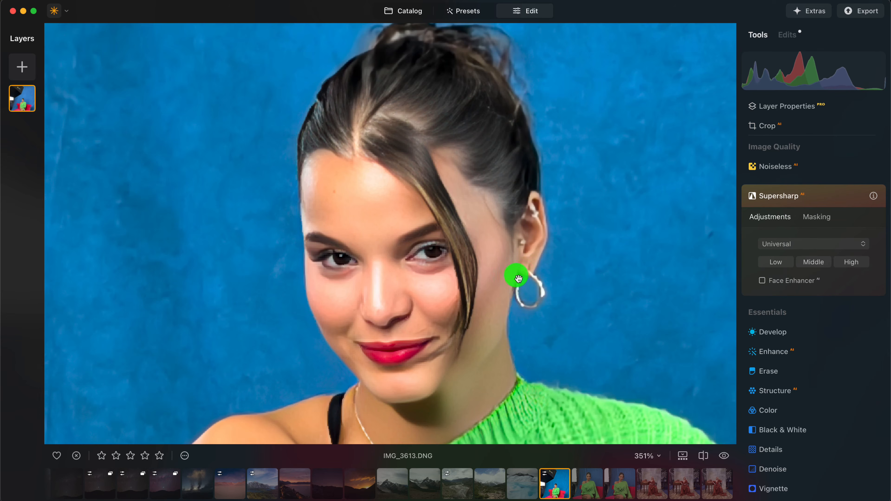
left_click(792, 35)
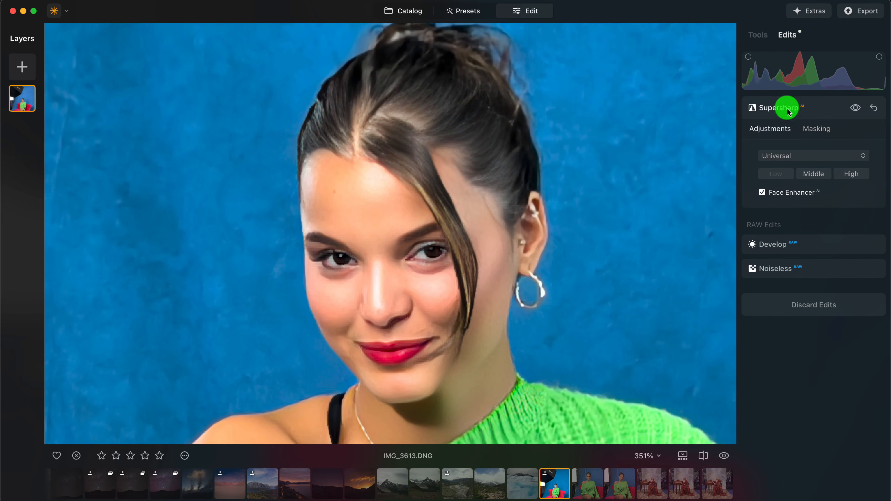
left_click(856, 108)
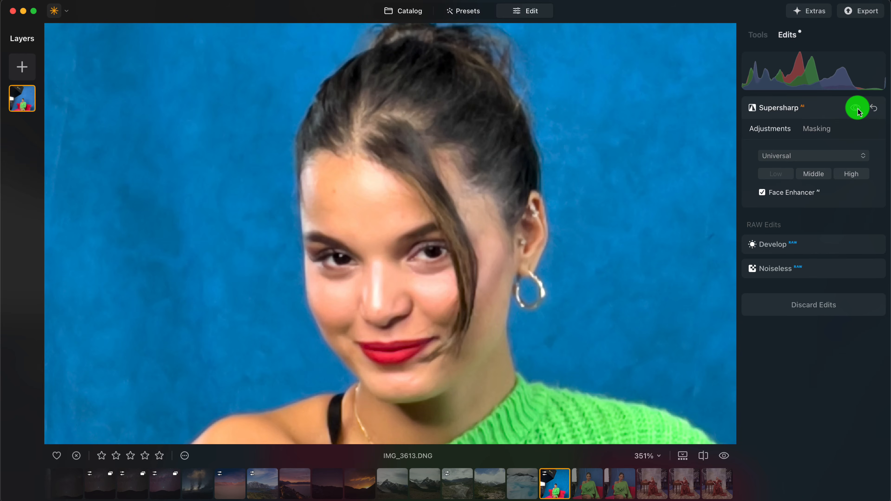
left_click(858, 109)
left_click(858, 109)
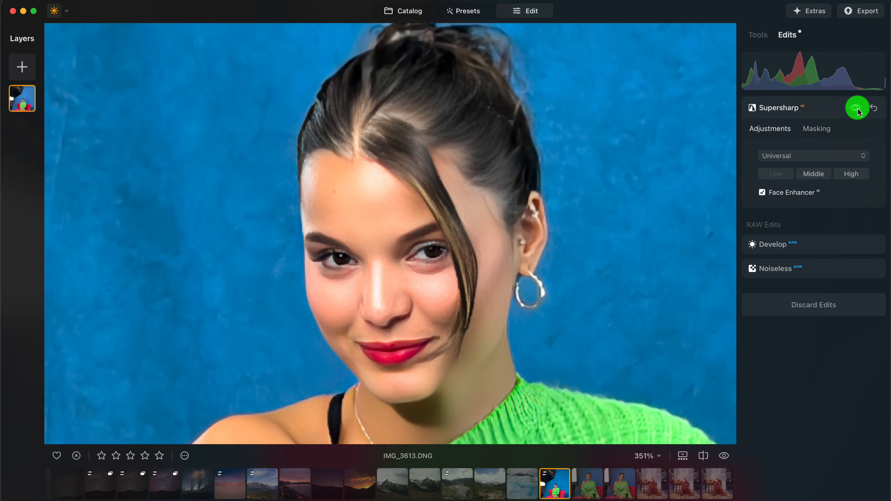
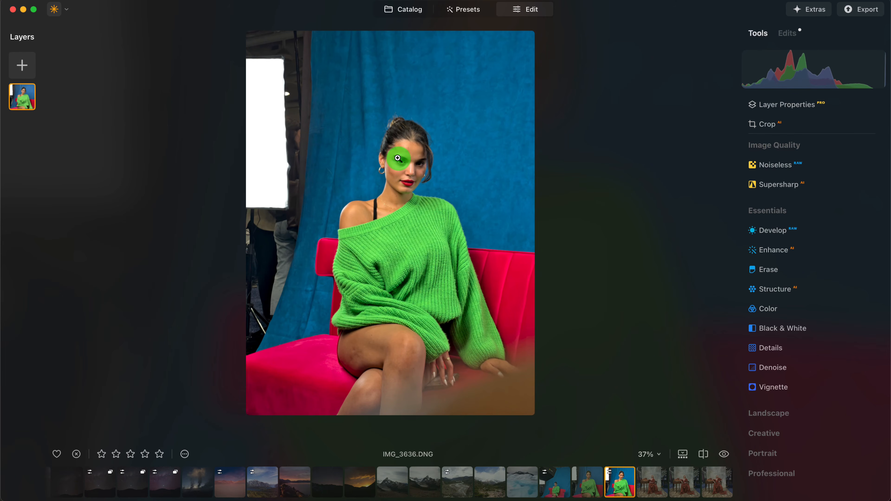
Step: Collapse the Essentials tools, expand the Portrait tools and start a crop of IMG_3636.DNG with a 4:5 ratio
left_click(767, 212)
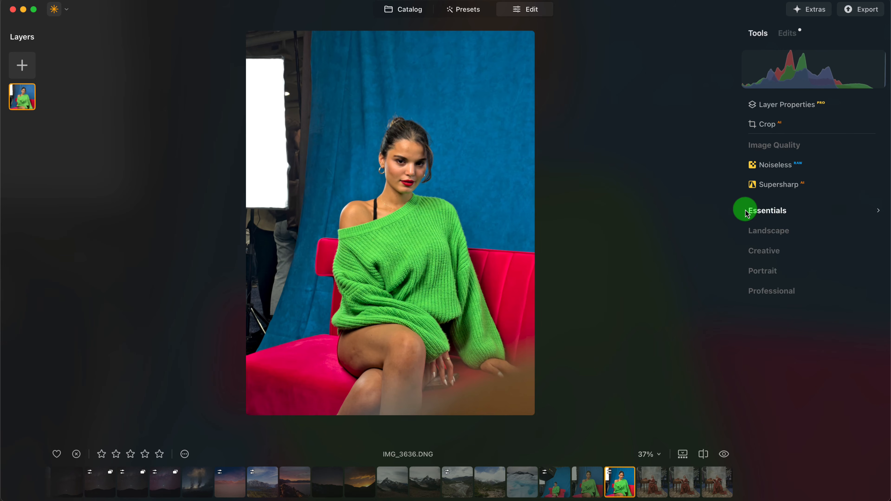
left_click(786, 269)
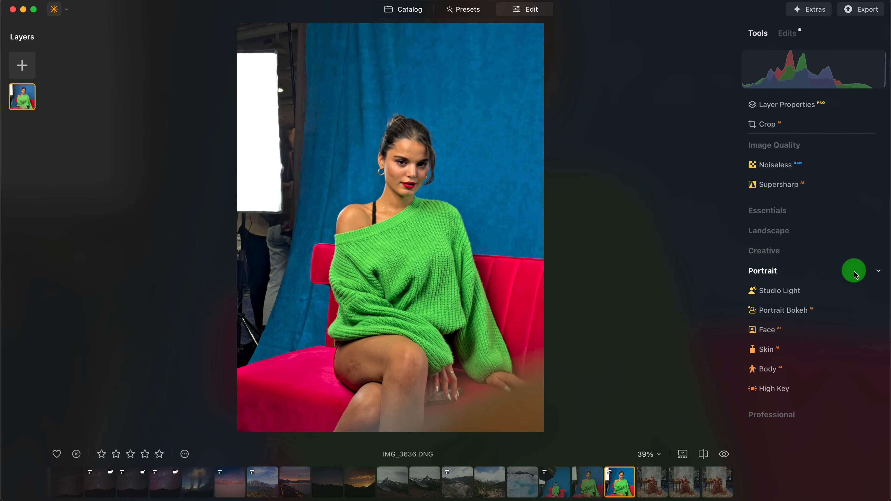
left_click(766, 125)
left_click(791, 175)
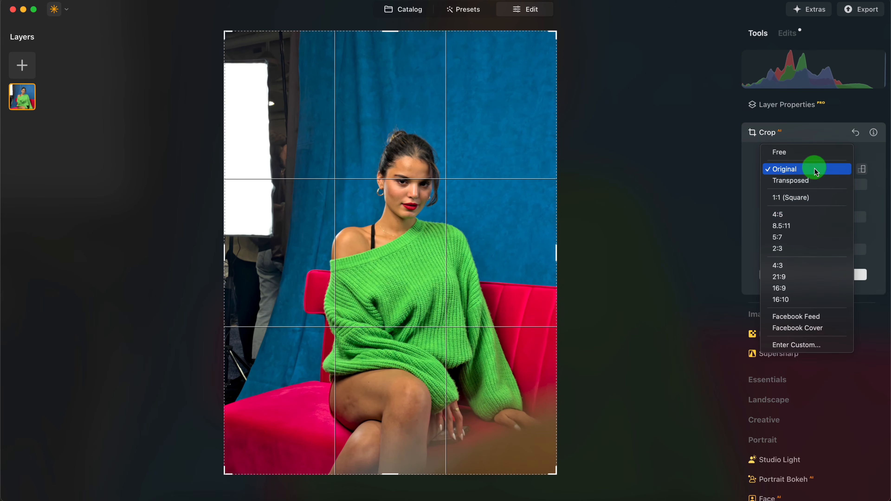
left_click(798, 215)
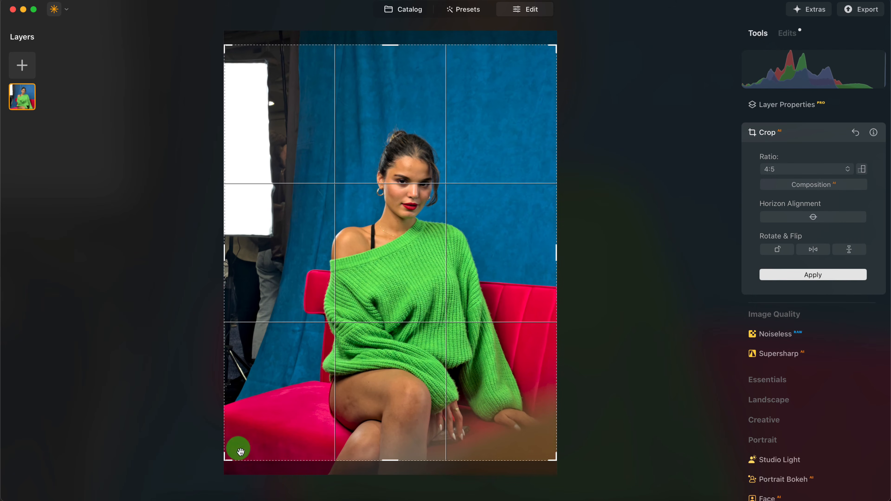
Step: Tighten the crop frame around the woman's head and shoulders, centre her in it and apply the crop
left_click_drag(225, 460, 364, 289)
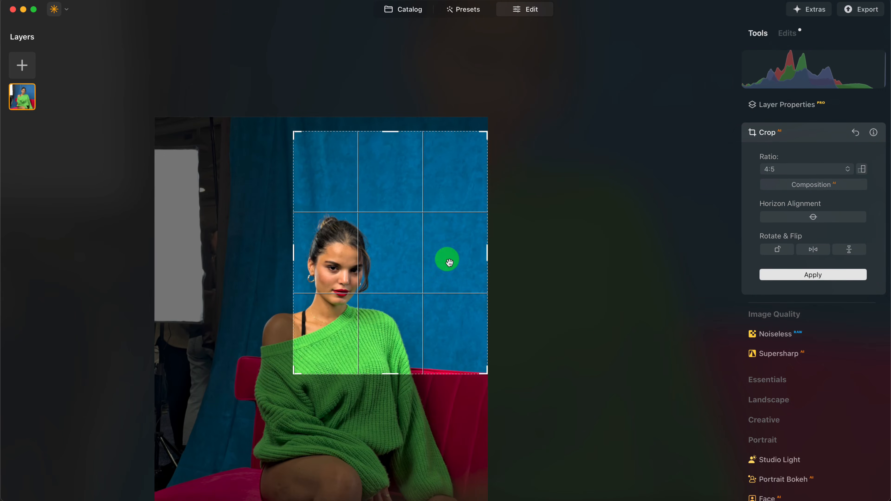
left_click_drag(378, 235, 420, 239)
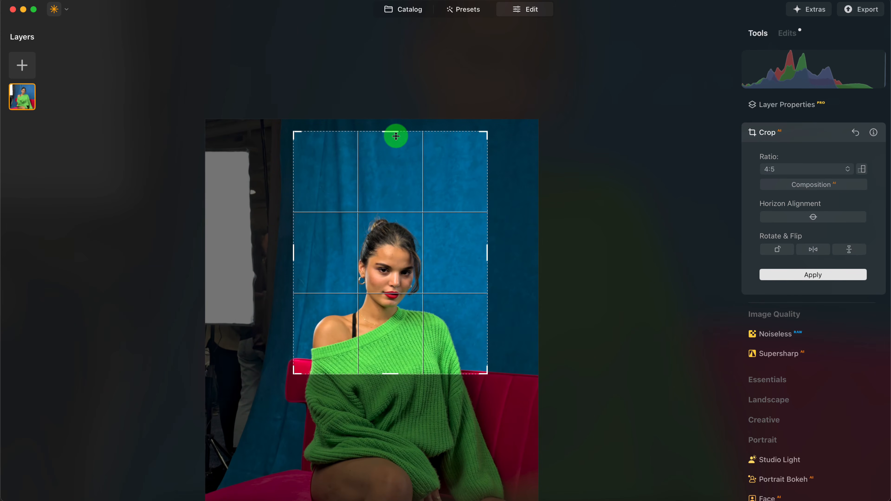
left_click_drag(396, 136, 396, 184)
left_click_drag(384, 243, 388, 257)
left_click_drag(316, 348, 331, 328)
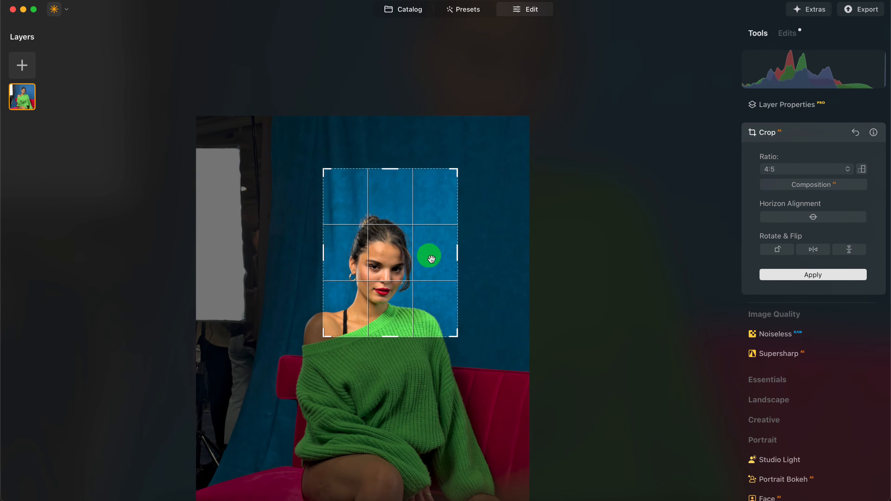
left_click_drag(455, 175, 437, 210)
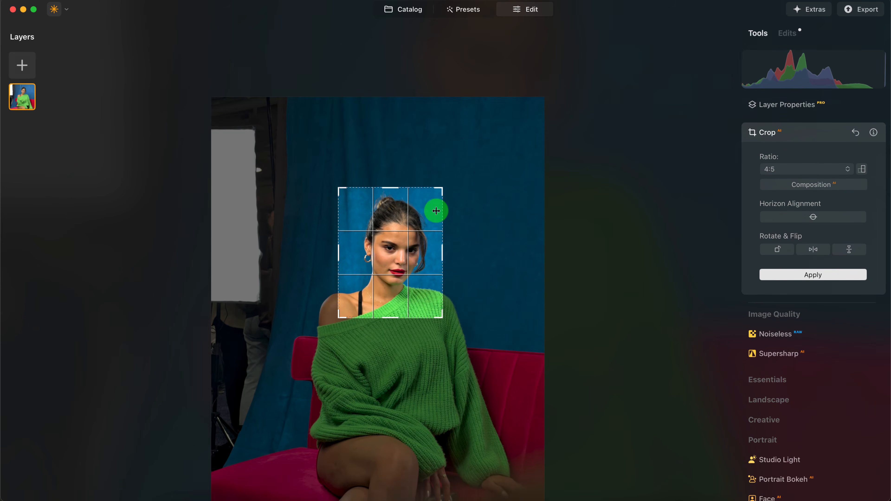
mouse_move(409, 247)
left_mouse_down()
mouse_move(409, 256)
mouse_move(400, 253)
left_mouse_up()
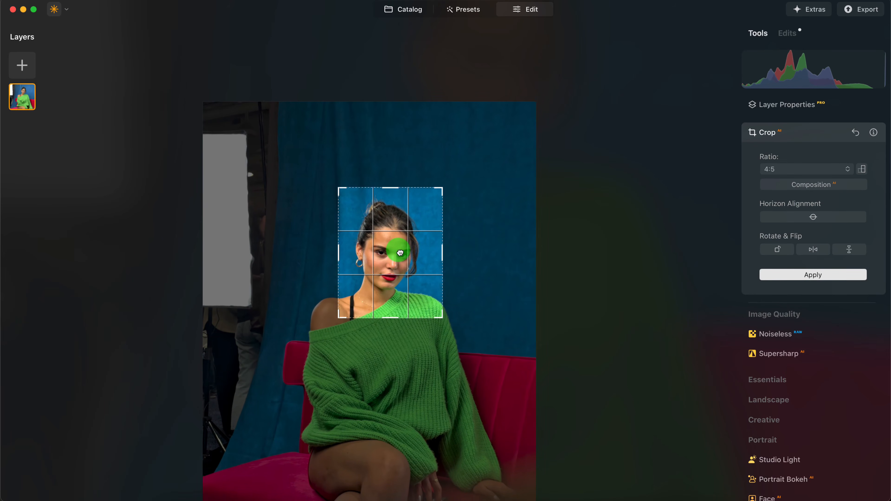
left_click(820, 276)
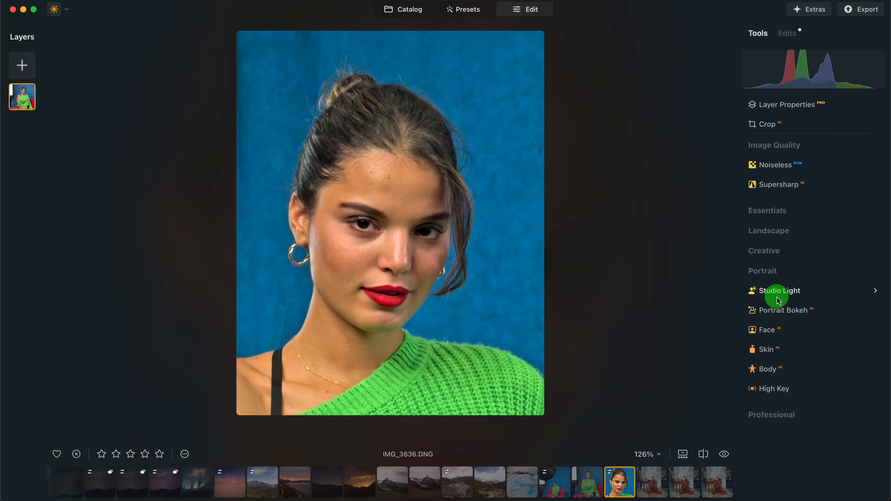
Step: Try the light Amount in Studio Light on the cropped portrait and return it to 0
left_click(785, 298)
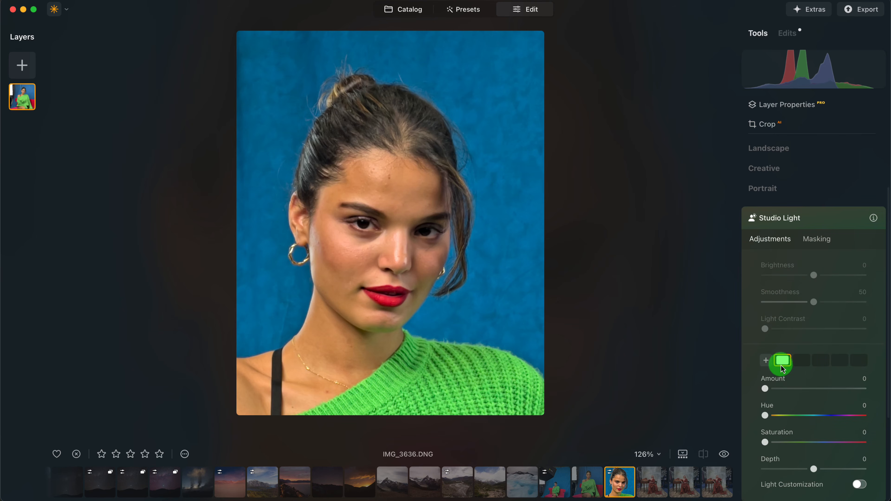
left_click_drag(802, 386, 757, 389)
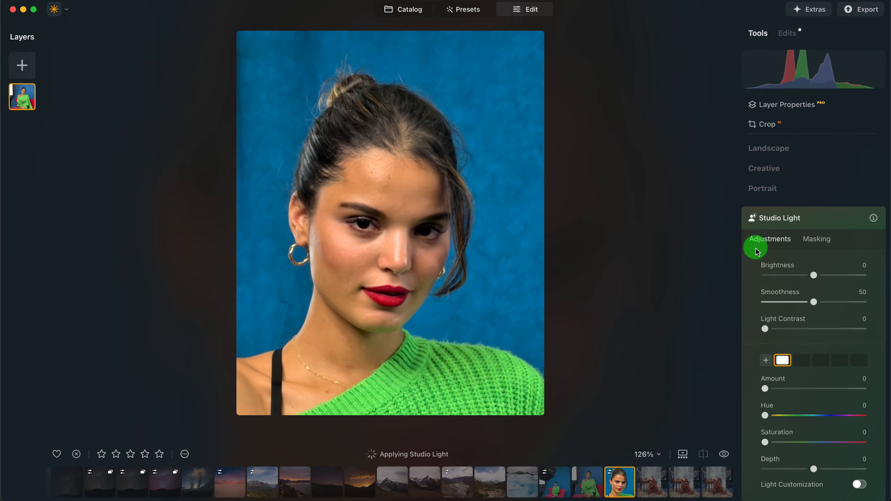
left_click(828, 223)
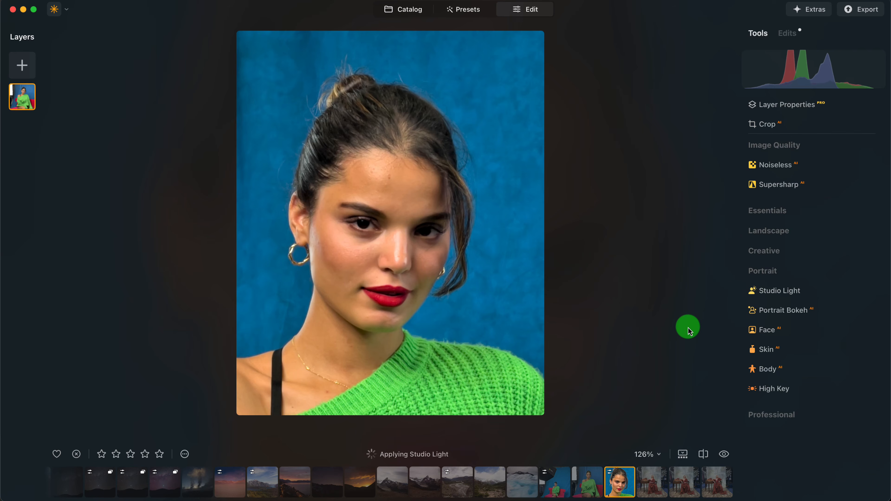
Step: Blur the background of the cropped portrait with Portrait Bokeh at an Amount of 10
left_click(796, 311)
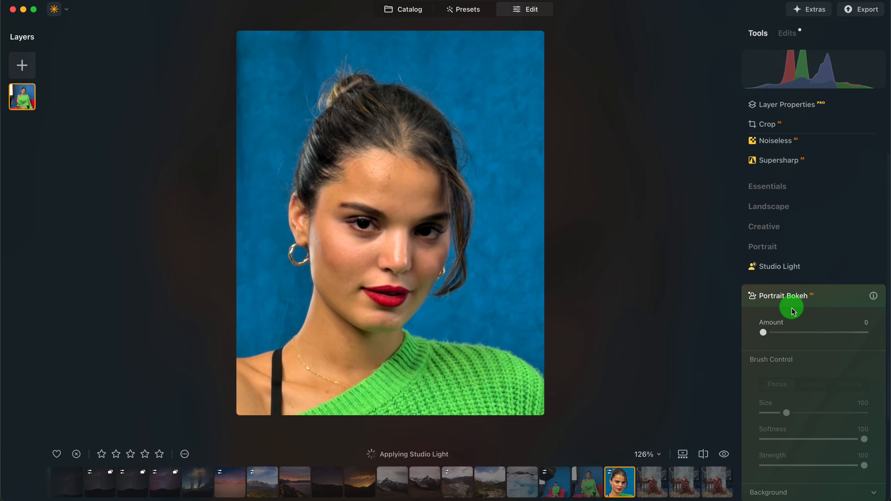
left_click(787, 332)
mouse_move(786, 334)
left_mouse_down()
mouse_move(814, 334)
mouse_move(776, 336)
left_mouse_up()
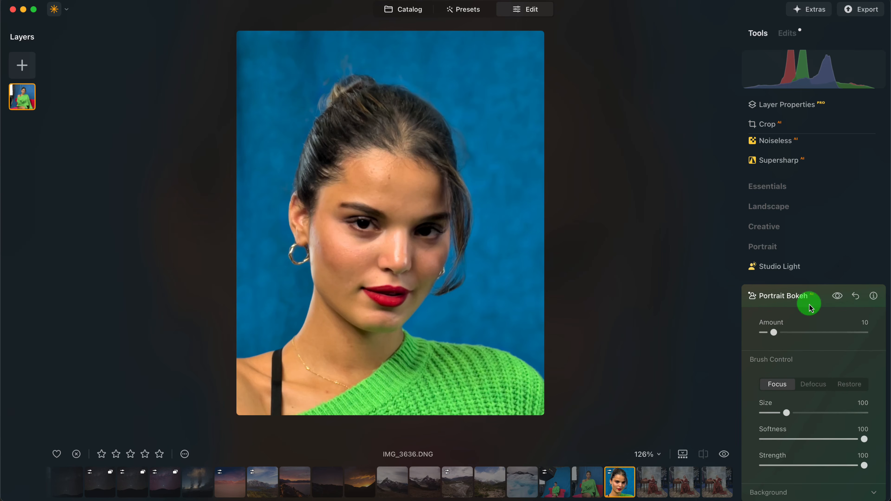
Step: Compare the cropped portrait with and without the Portrait Bokeh effect
left_click(839, 297)
left_click(840, 298)
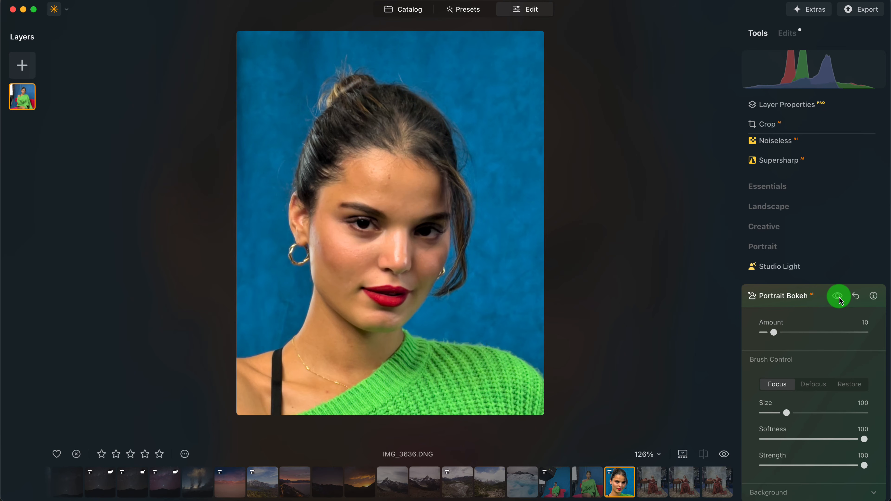
left_click(840, 299)
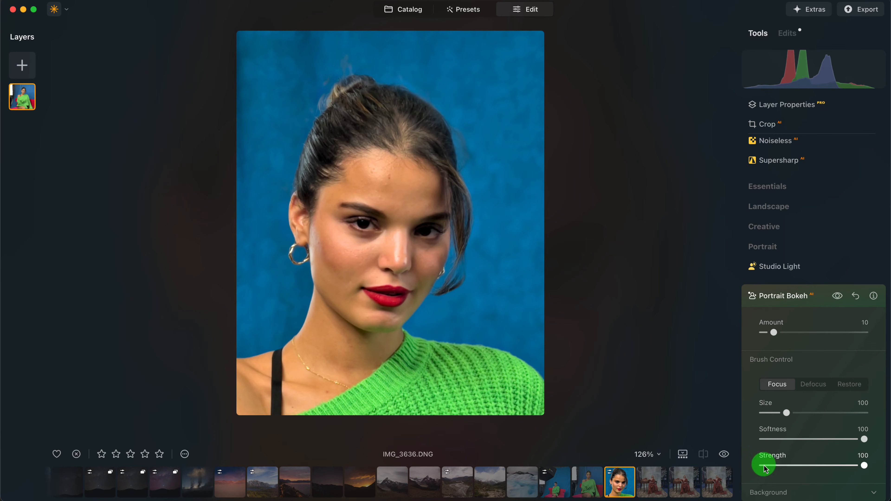
Step: Set the Focus brush size to 18 and paint over the hair edge on the right side of the woman's head
left_click_drag(779, 415, 766, 415)
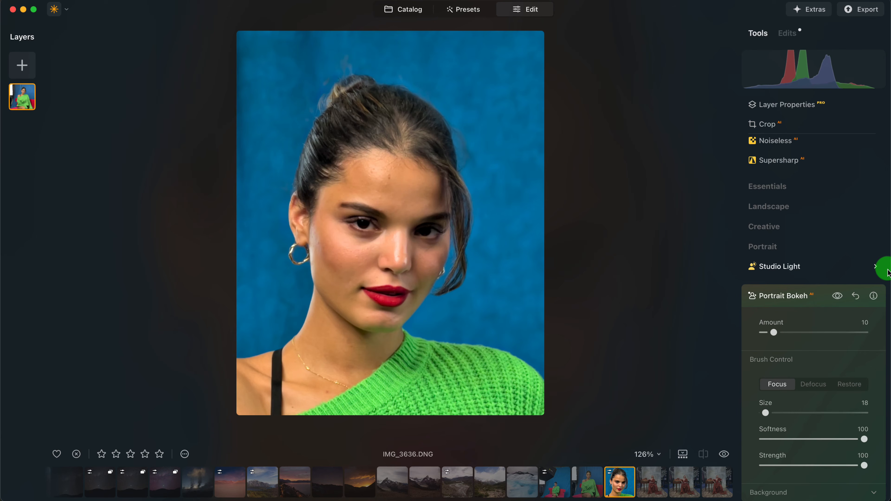
left_click(837, 297)
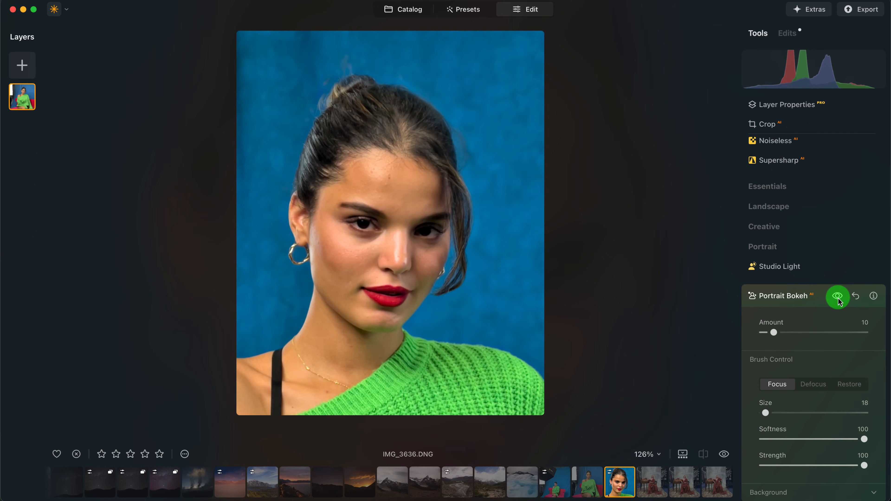
left_click(838, 298)
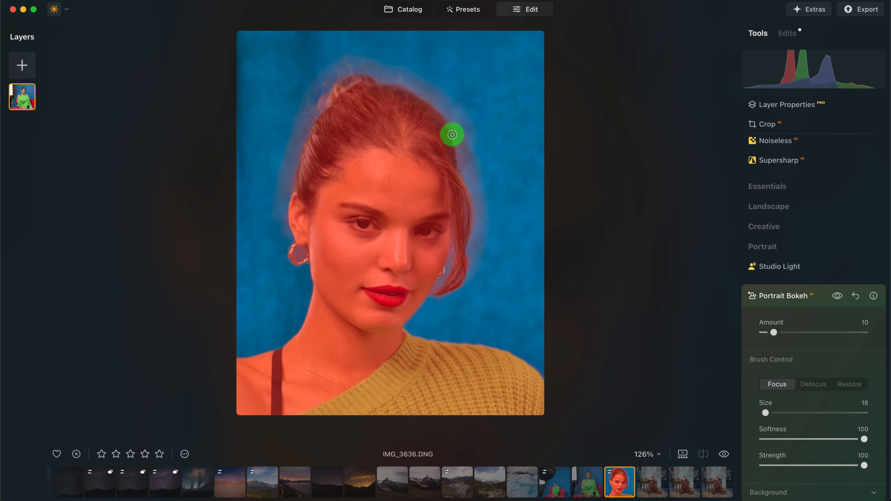
left_click_drag(452, 135, 463, 196)
left_click(803, 269)
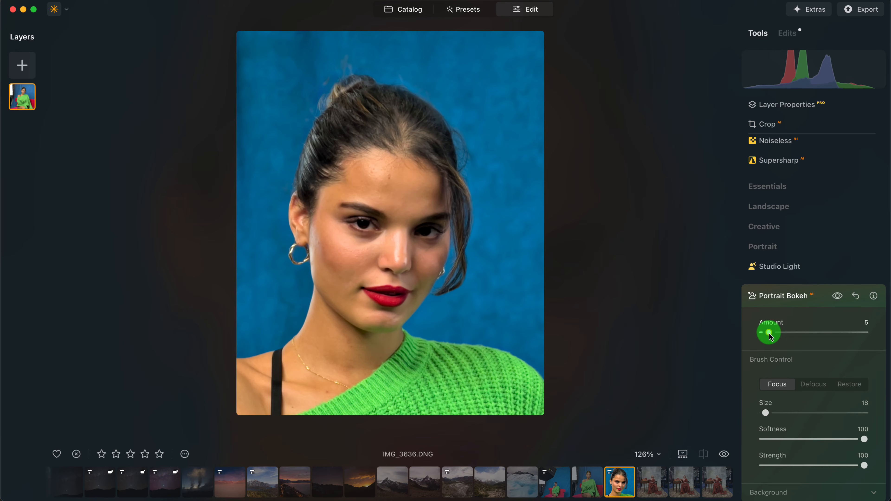
Step: Try lower Portrait Bokeh amounts down to 0 and return the Amount to 10
left_click_drag(770, 337, 752, 332)
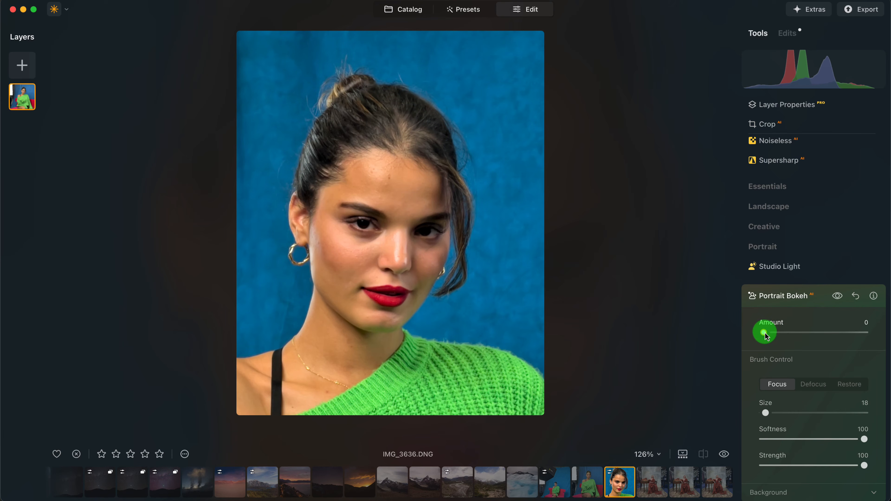
left_click_drag(766, 336, 767, 337)
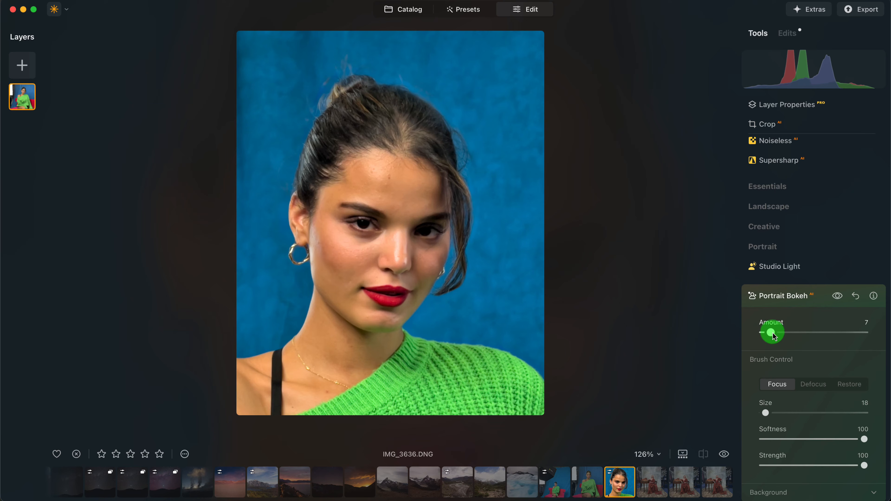
left_click_drag(774, 336, 785, 337)
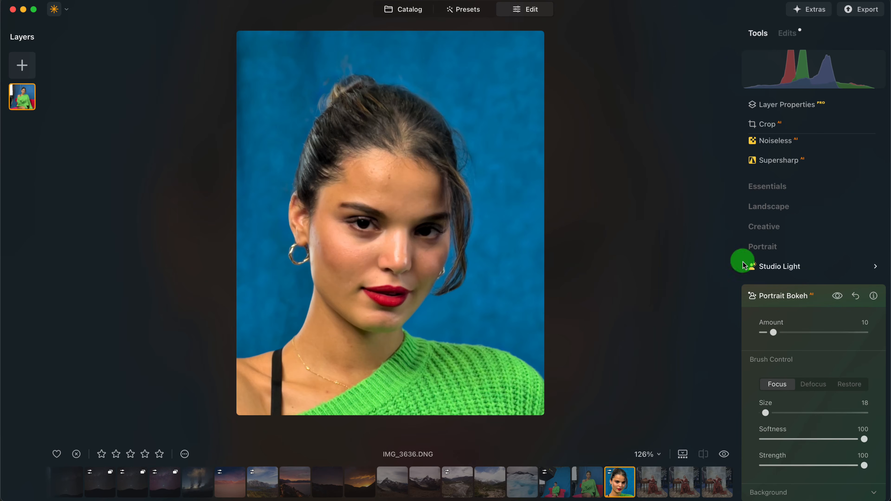
Step: Set the Focus brush size to 23 and the Portrait Bokeh Amount to 6
scroll(493, 185, "up", 5)
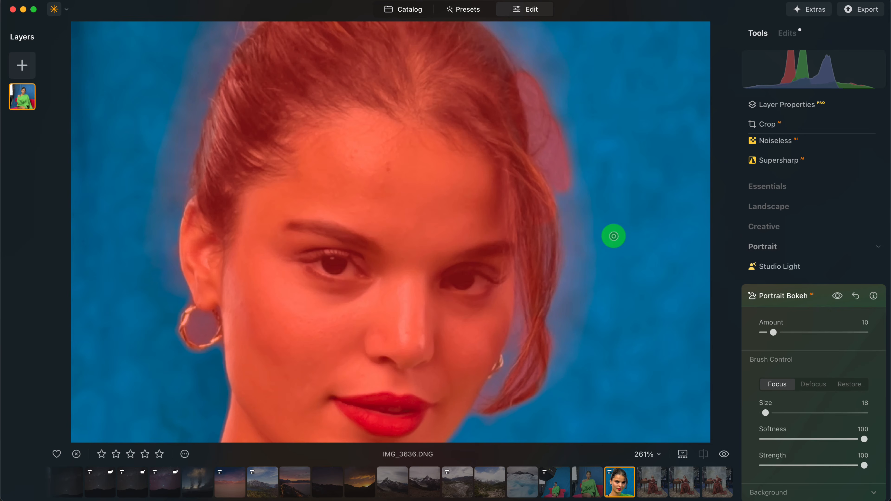
scroll(820, 262, "down", 1)
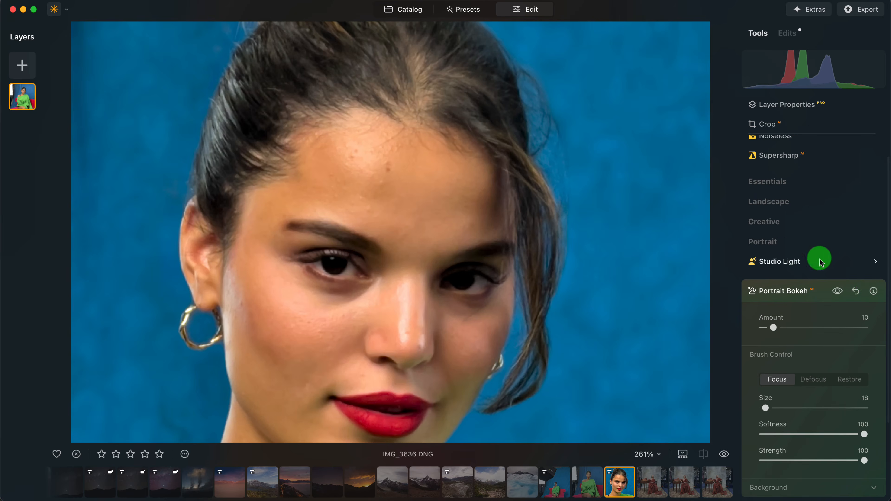
scroll(591, 235, "down", 5)
scroll(505, 234, "up", 3)
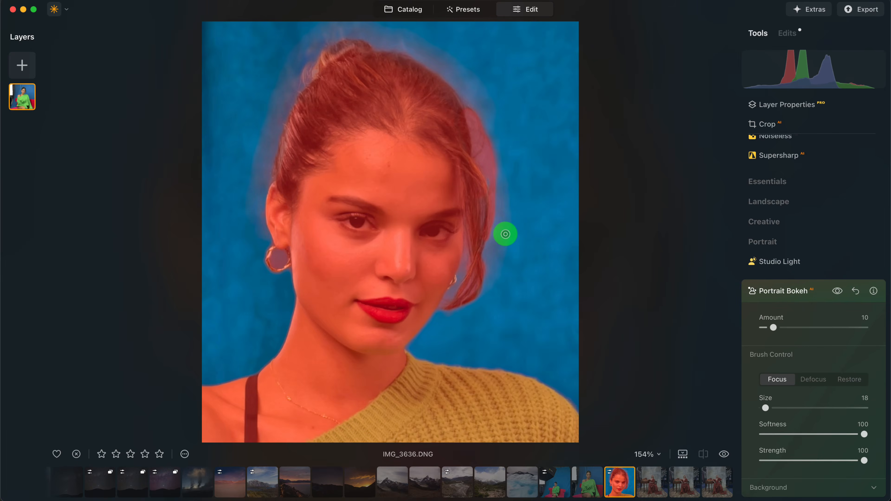
scroll(505, 234, "down", 2)
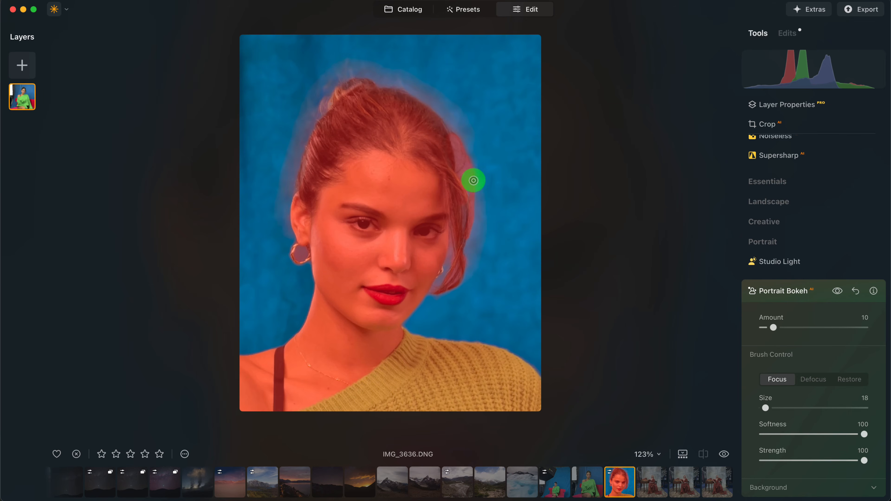
left_click_drag(766, 407, 768, 408)
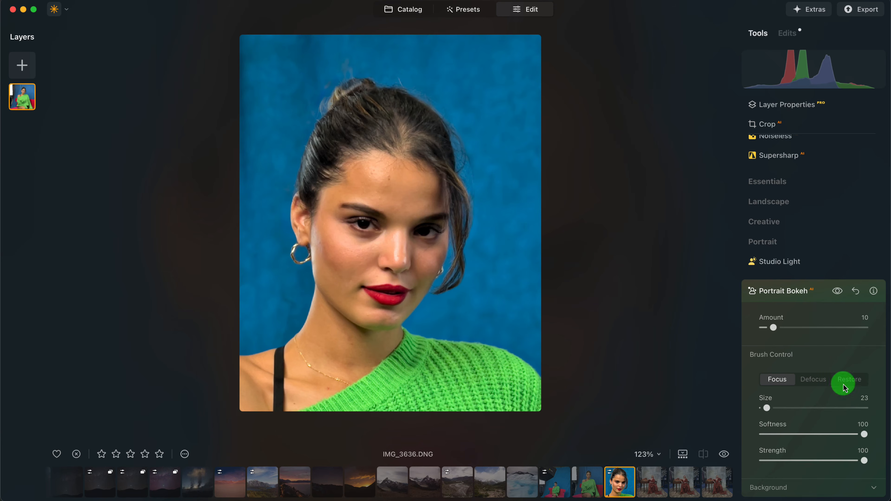
left_click_drag(773, 328, 772, 329)
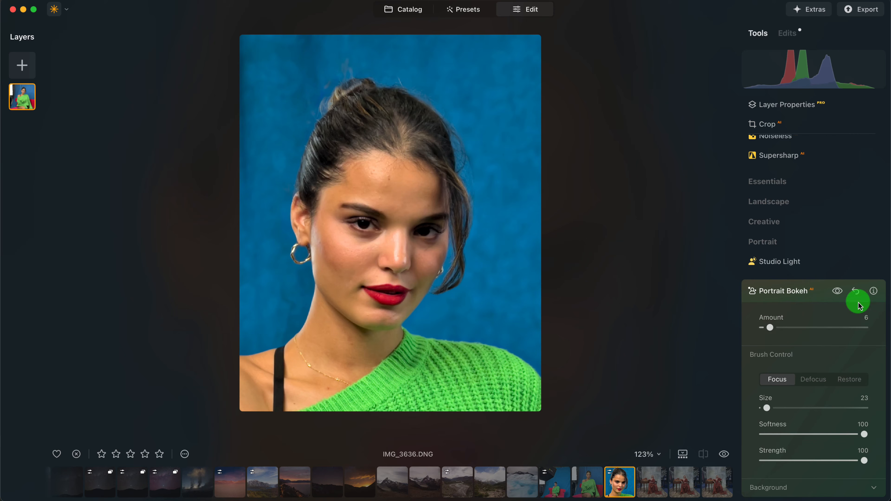
Step: Paint Focus over the hair bun and top of the head, compare the bokeh on and off, and close Portrait Bokeh
left_click(838, 291)
left_click(837, 291)
left_click(838, 291)
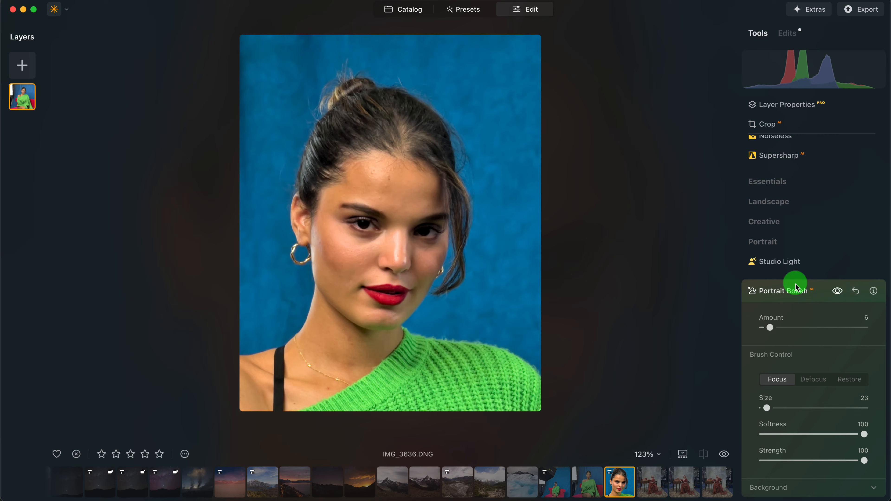
mouse_move(353, 140)
left_mouse_down()
mouse_move(348, 81)
mouse_move(338, 78)
mouse_move(328, 107)
mouse_move(358, 81)
mouse_move(346, 72)
mouse_move(322, 123)
left_mouse_up()
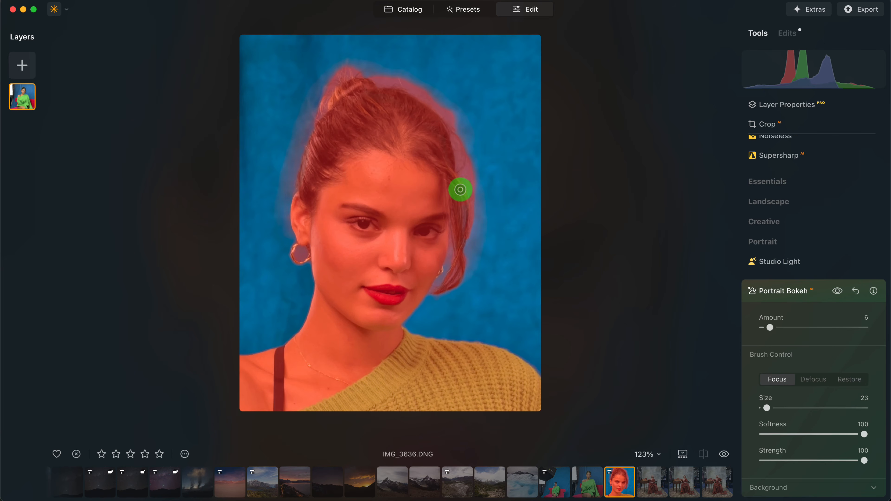
left_click(839, 292)
left_click(839, 292)
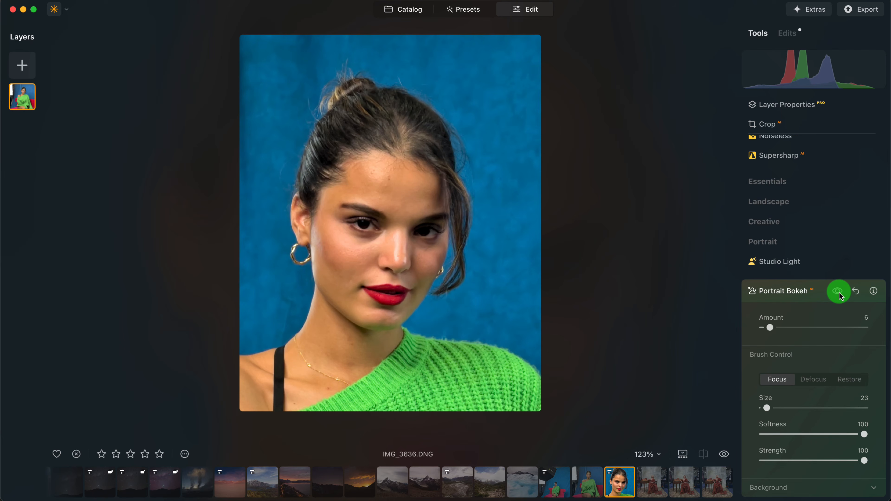
left_click(839, 291)
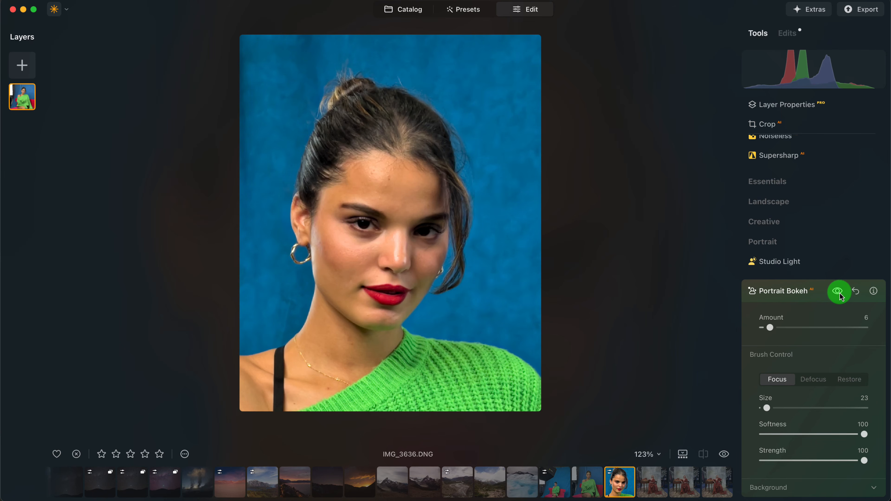
mouse_move(340, 98)
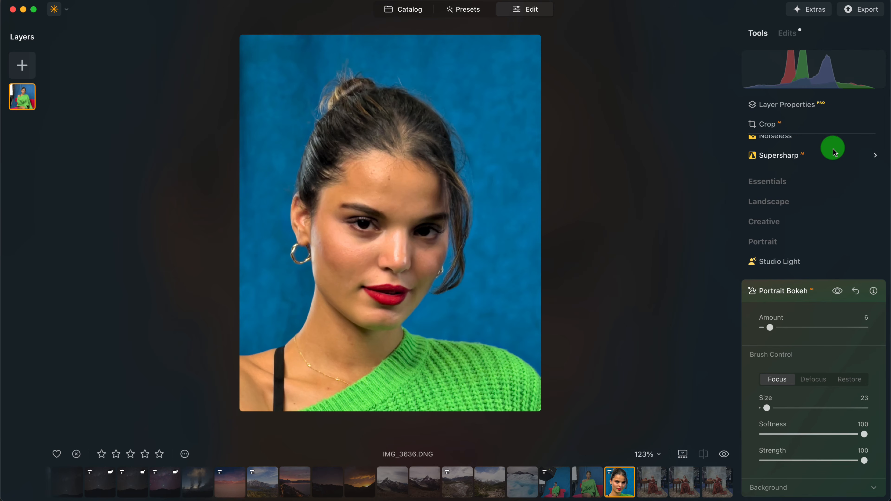
scroll(834, 238, "down", 1)
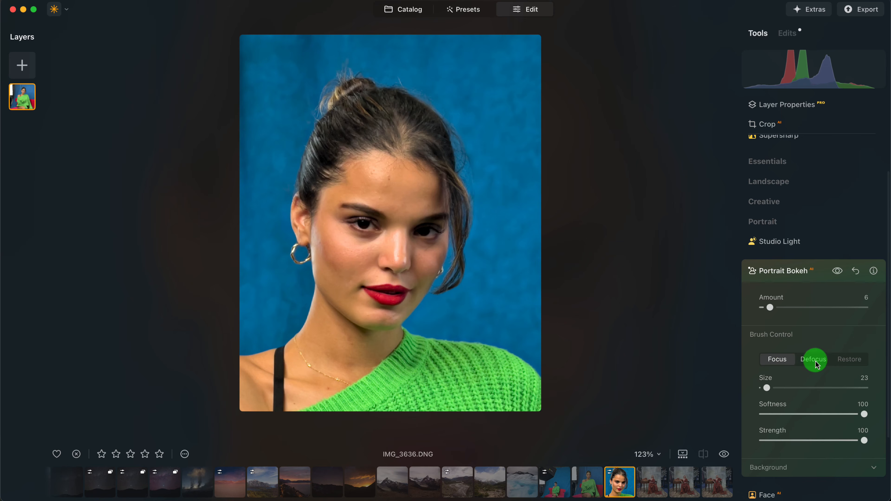
left_click(786, 273)
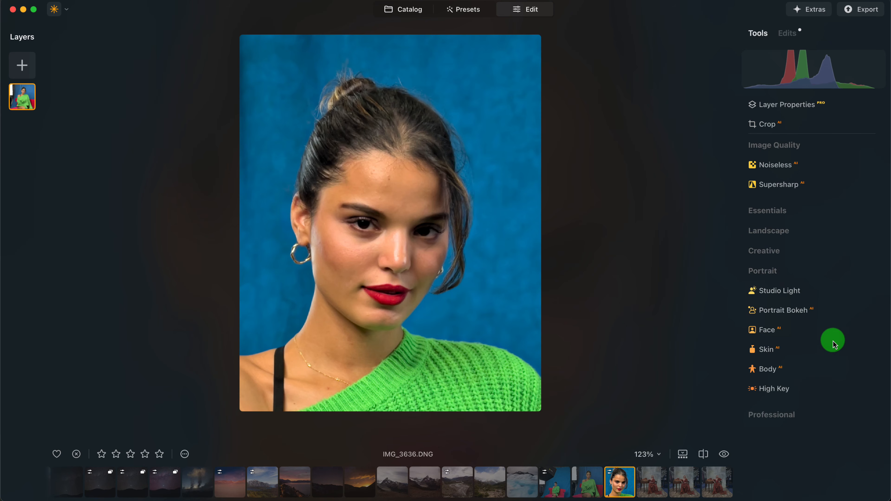
Step: Set Slim Face to 20 in the Face tool and expand its Eyes adjustments
left_click(794, 336)
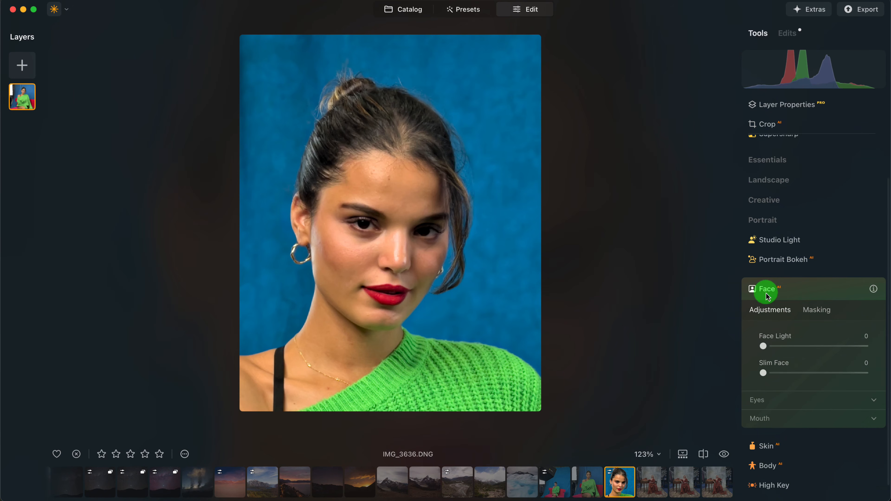
mouse_move(766, 347)
left_mouse_down()
mouse_move(841, 346)
mouse_move(760, 347)
left_mouse_up()
left_click_drag(764, 373, 783, 373)
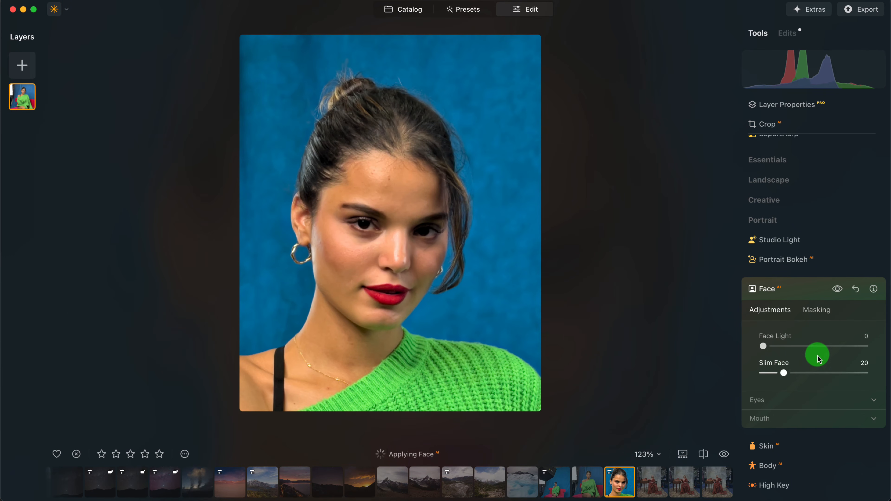
left_click(816, 402)
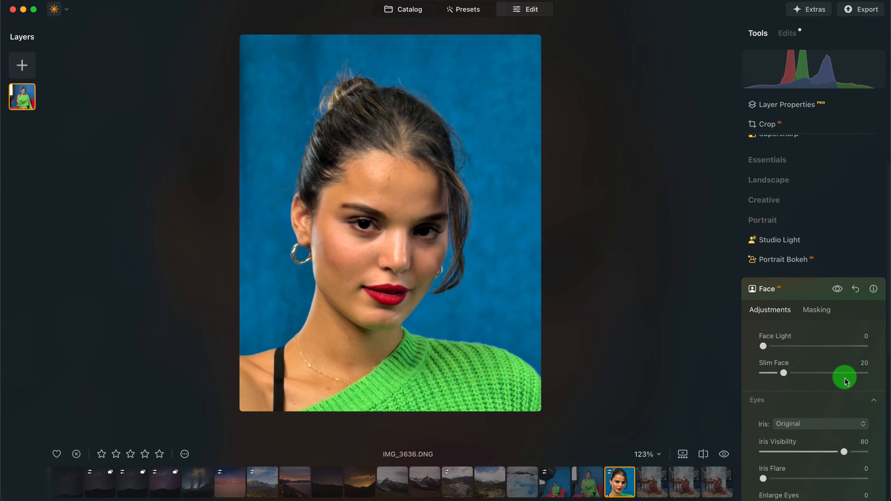
Step: Try the Blue and Hazel iris colours on the woman's eyes and return the Iris setting to Original
left_click(802, 277)
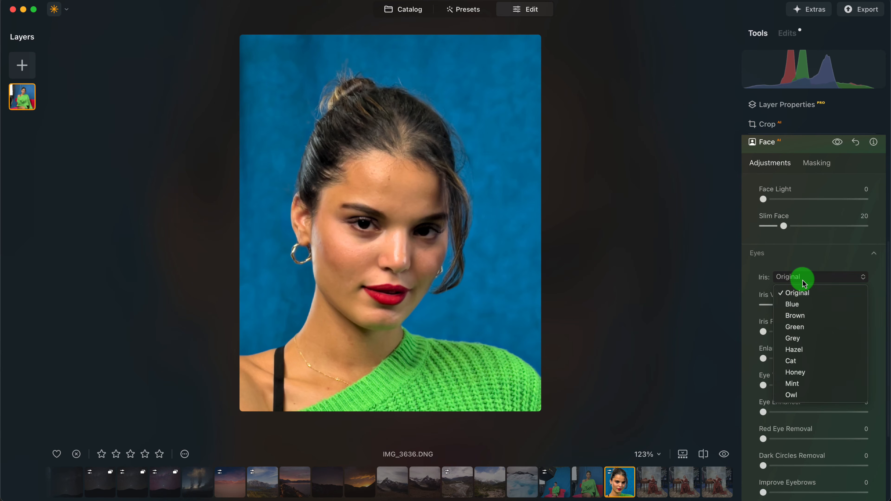
left_click(804, 311)
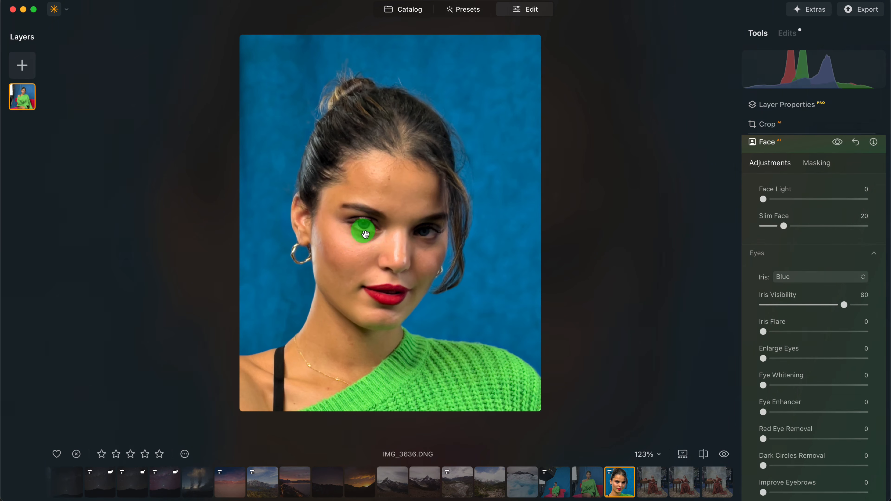
left_click(367, 232)
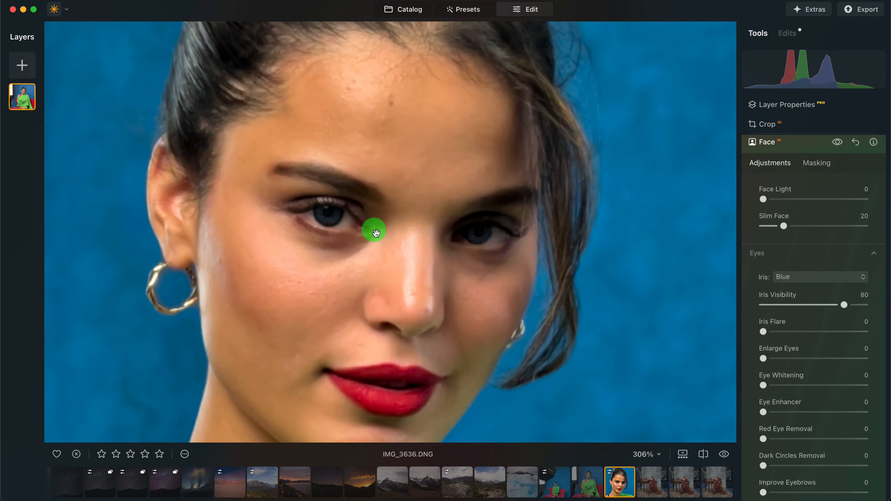
left_click(791, 277)
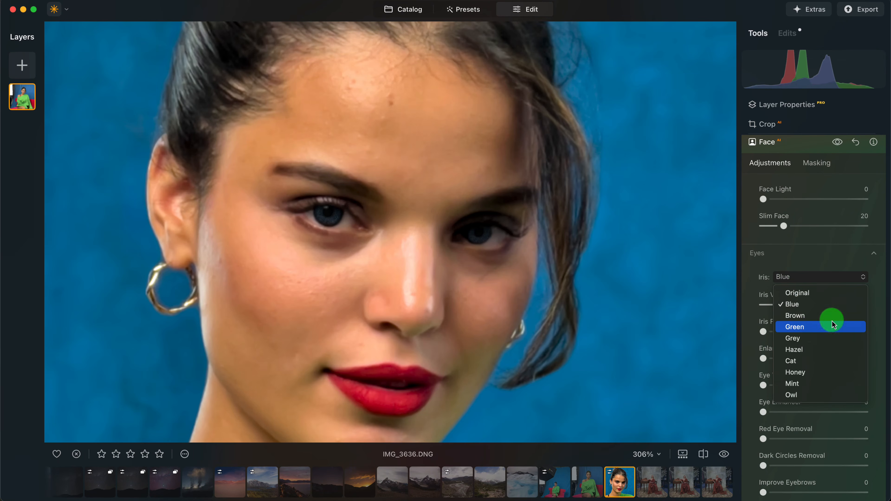
left_click(810, 351)
left_click(812, 279)
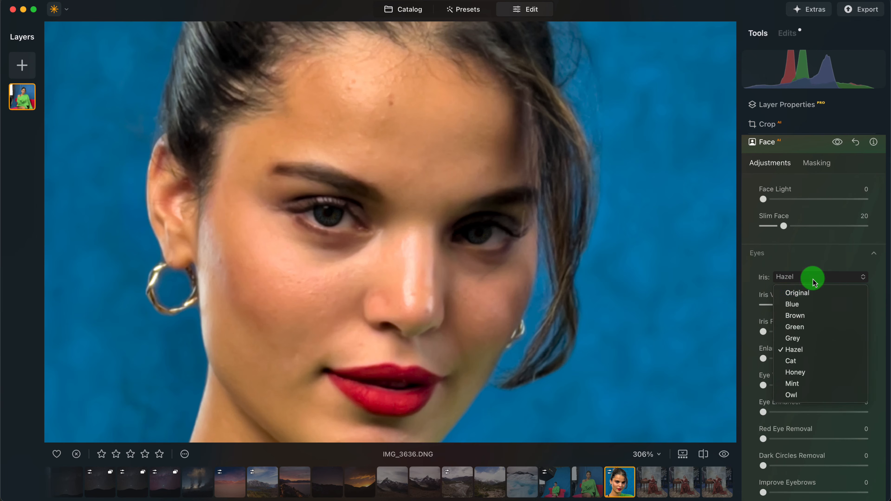
left_click(812, 294)
Step: Set Dark Circles Removal to 100 for the eyes and compare the portrait without the Face adjustments
scroll(822, 318, "down", 2)
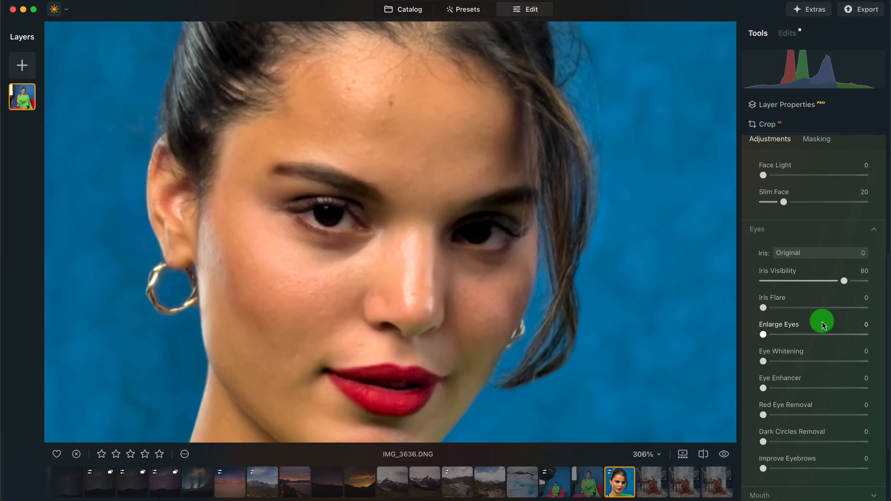
scroll(824, 321, "down", 1)
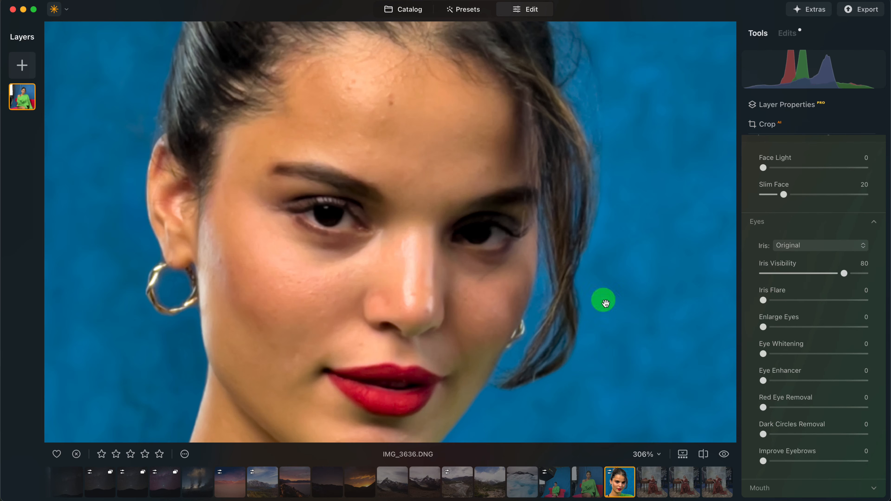
scroll(393, 263, "down", 5)
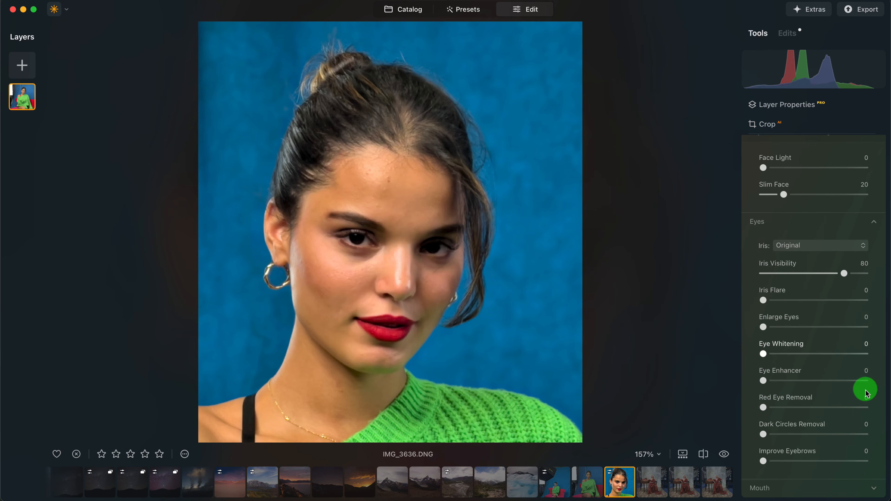
left_click_drag(765, 434, 890, 438)
scroll(818, 231, "up", 2)
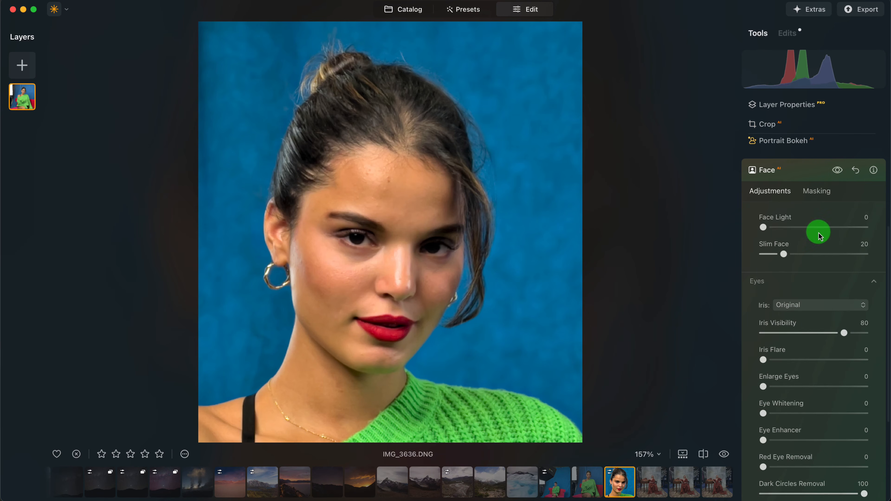
left_click(836, 172)
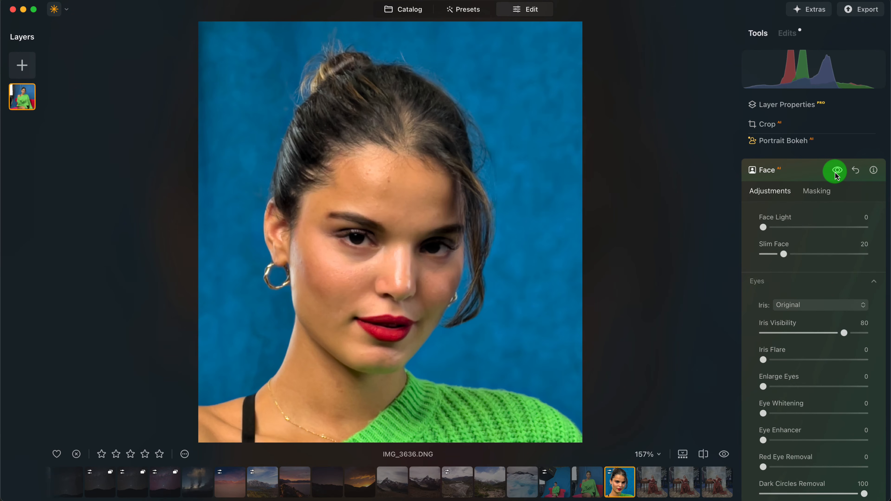
Step: Compare the Face adjustments on and off and inspect the skin under the woman's eyes up close
left_click(837, 171)
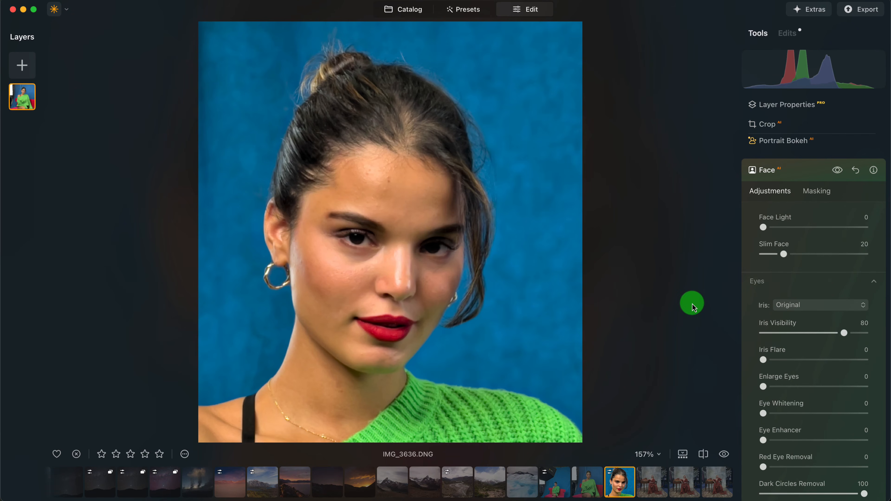
scroll(488, 271, "up", 5)
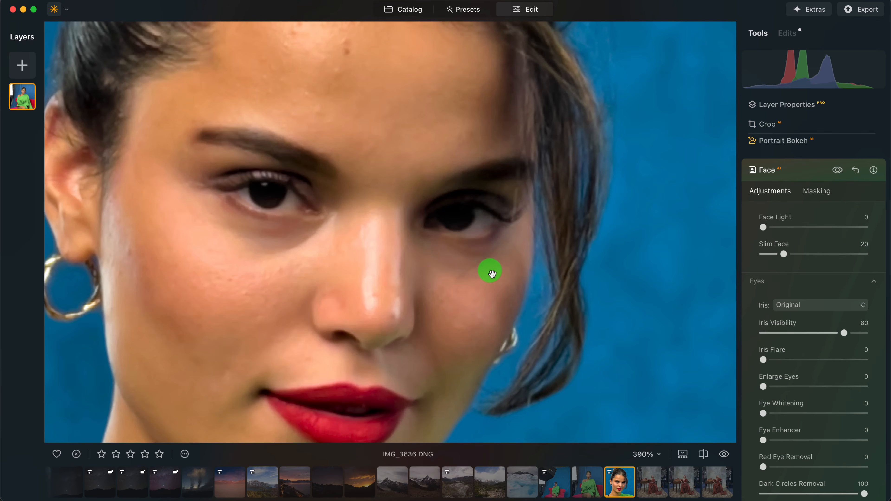
scroll(518, 220, "up", 4)
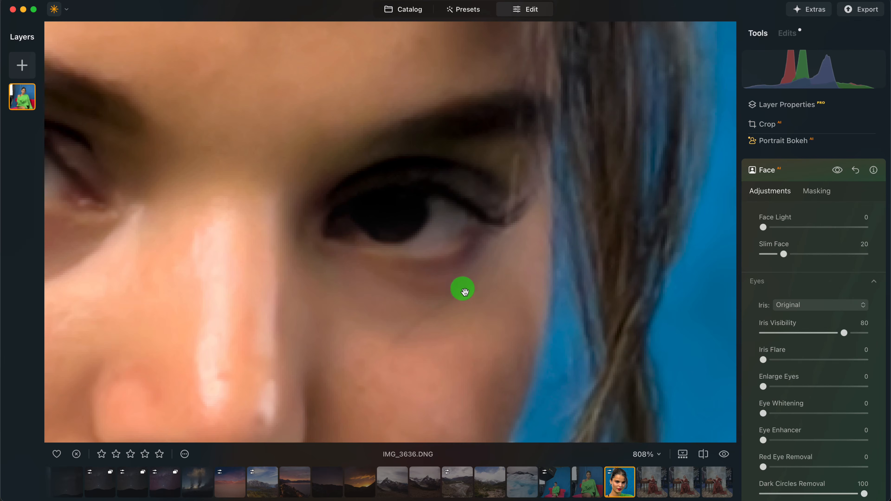
scroll(480, 280, "down", 2)
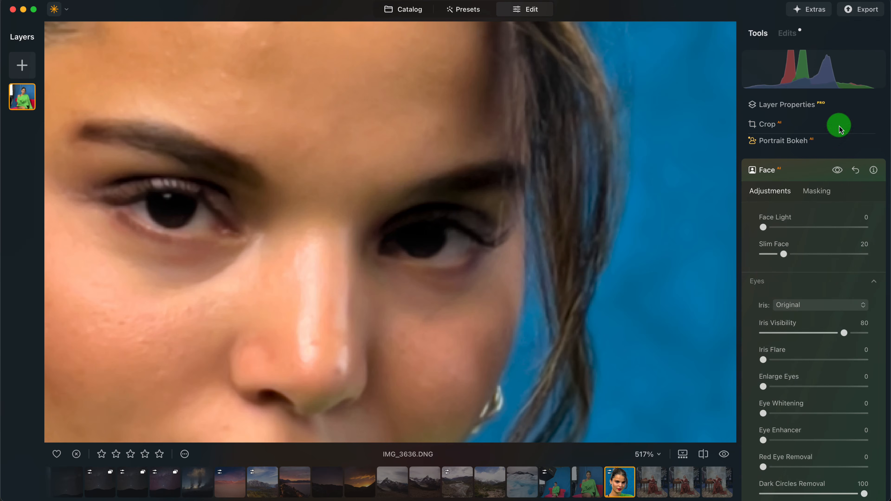
Step: Open the Erase tool from the Essentials group and set its brush size to 11
left_click(817, 155)
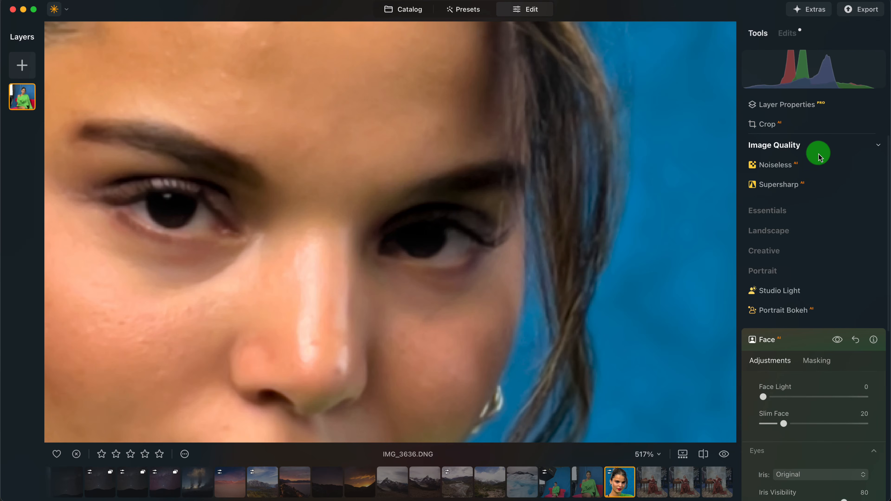
left_click(787, 215)
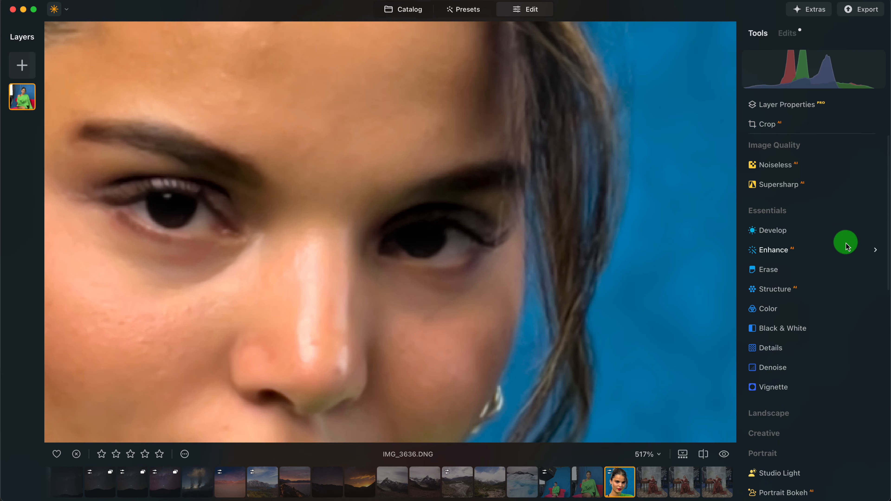
left_click(771, 277)
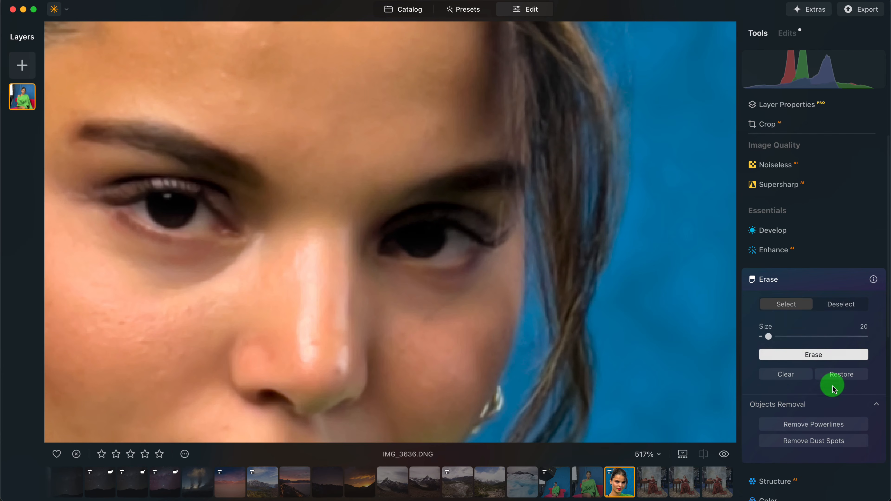
left_click(768, 337)
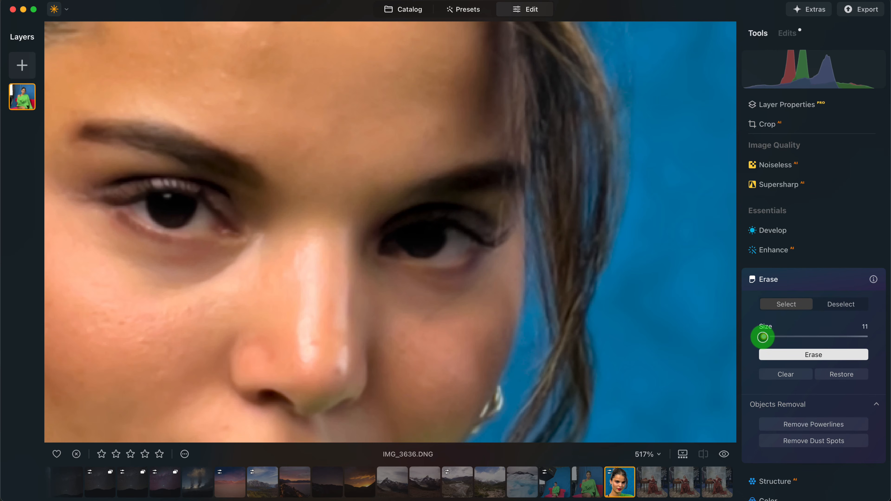
Step: Try to erase the crease under the eye beside the loose hair strand and reset the Erase tool
left_click(476, 282)
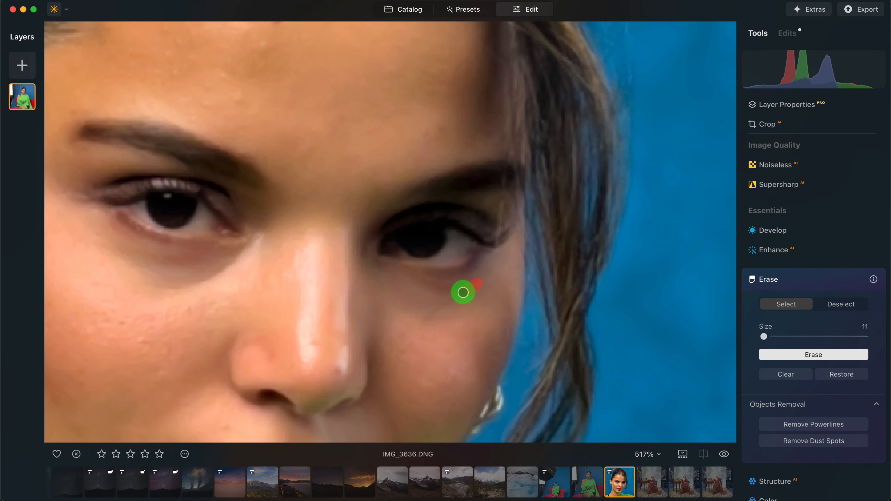
left_click_drag(463, 292, 417, 332)
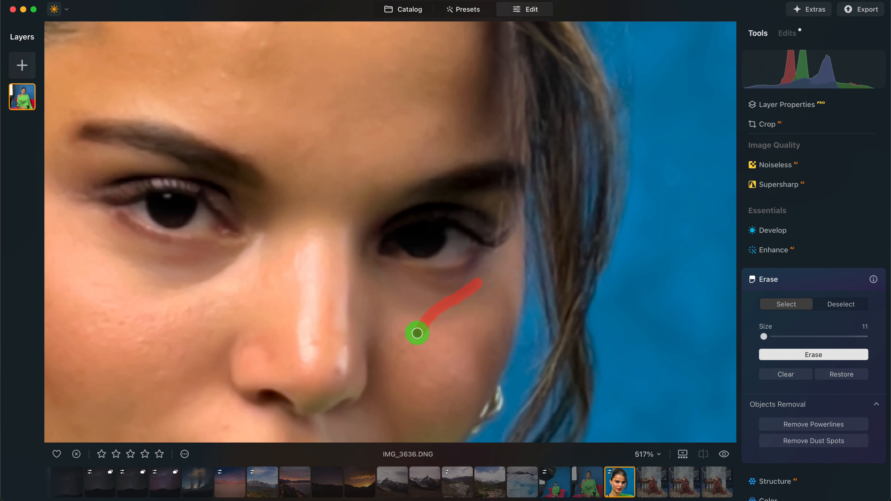
left_click(859, 362)
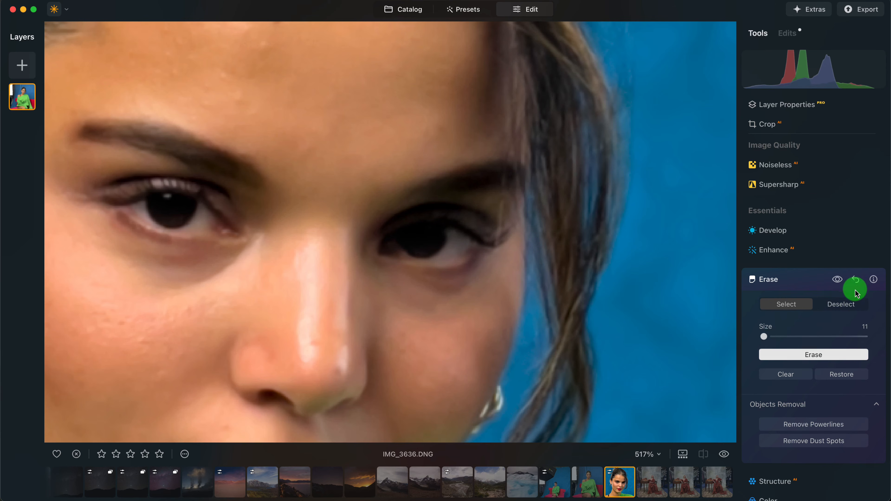
left_click(856, 279)
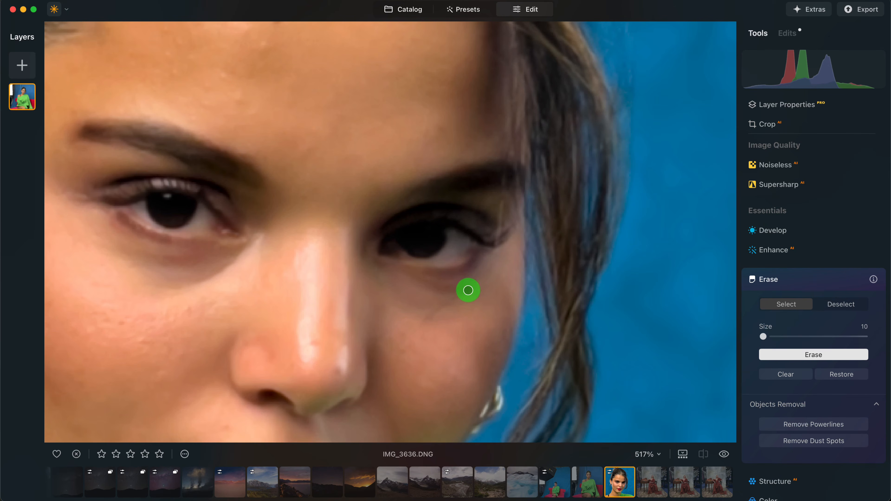
Step: Erase the crease under the eye beside the loose hair strand with a brush size of 10 and check the whole portrait
left_click_drag(469, 289, 425, 321)
left_click(851, 356)
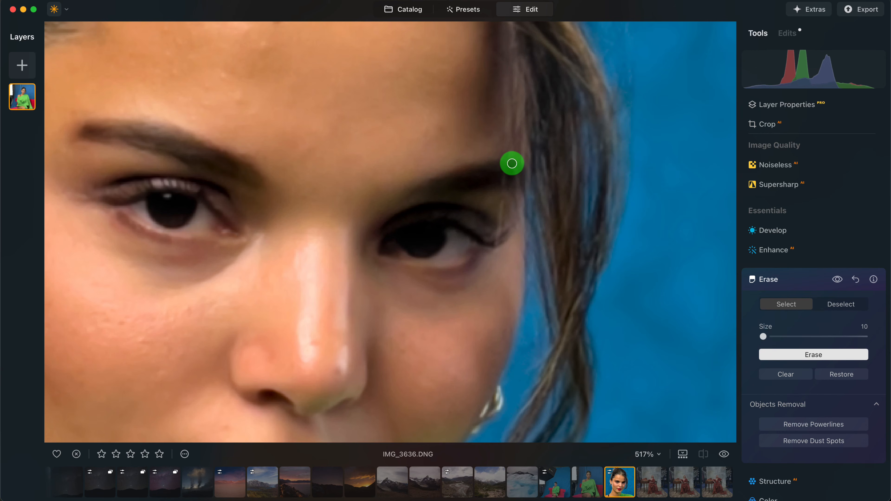
scroll(554, 272, "down", 10)
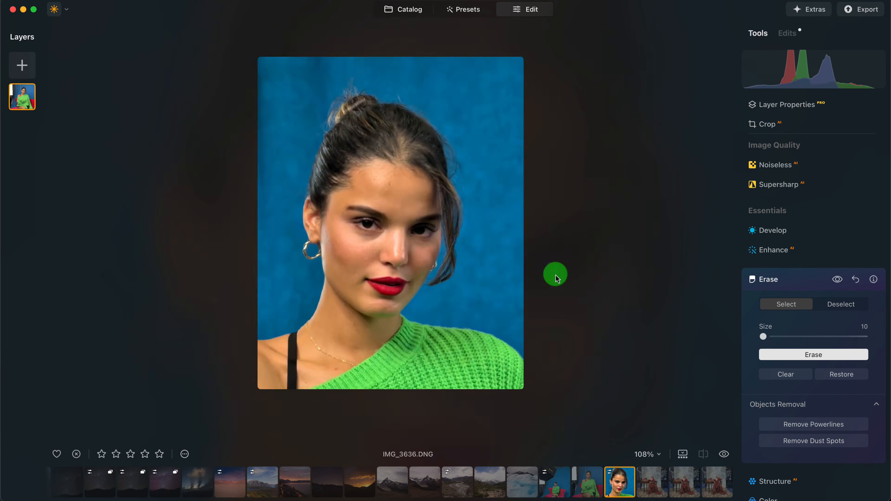
scroll(417, 247, "up", 2)
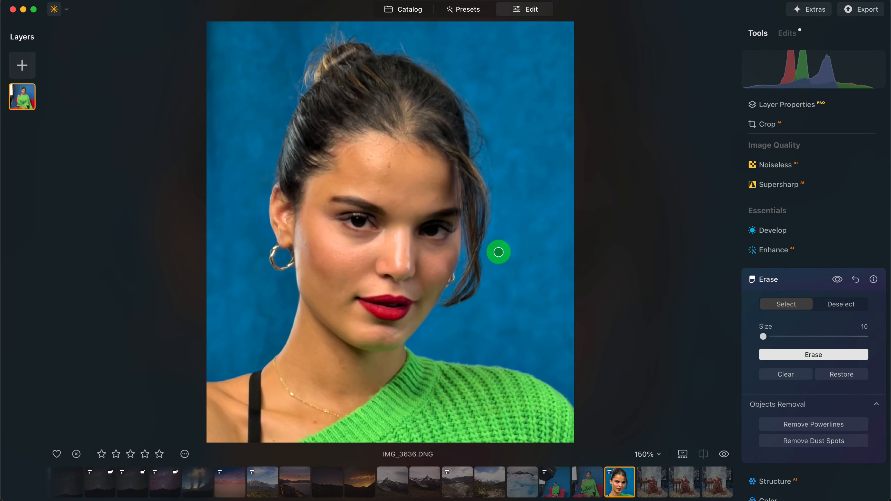
Step: Close Erase and reopen the Face tool at its Eyes adjustments
left_click(795, 280)
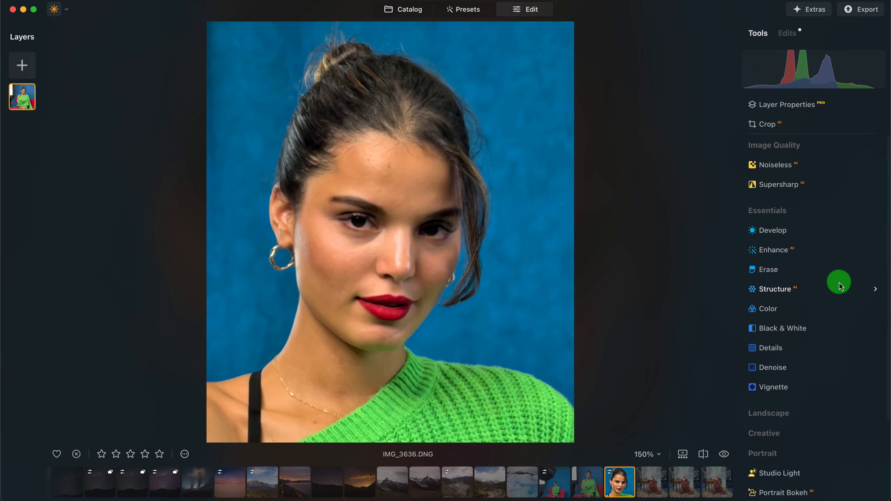
scroll(828, 344, "down", 3)
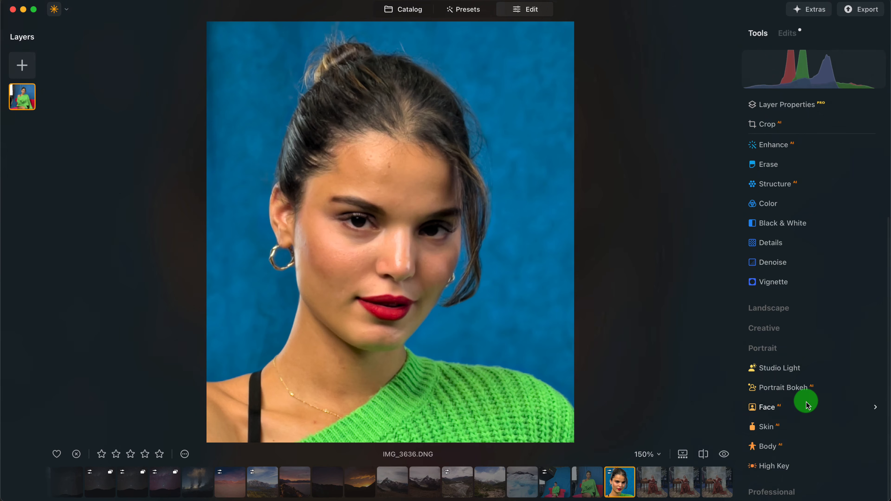
left_click(791, 411)
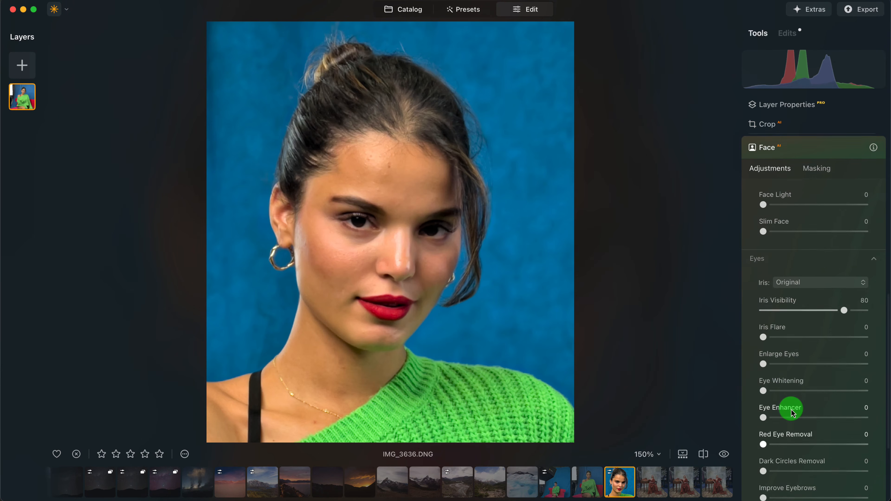
scroll(831, 399, "down", 2)
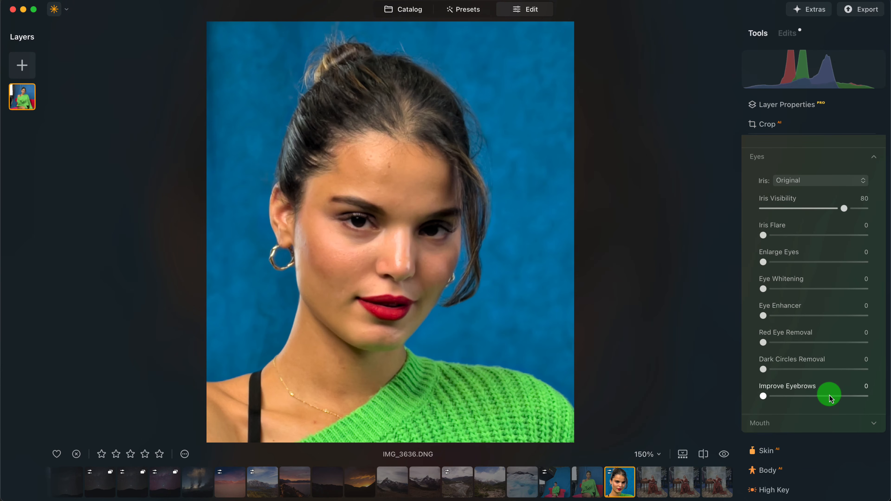
Step: Try Eye Enhancer at 100 and return it to 0
left_click_drag(784, 317, 875, 342)
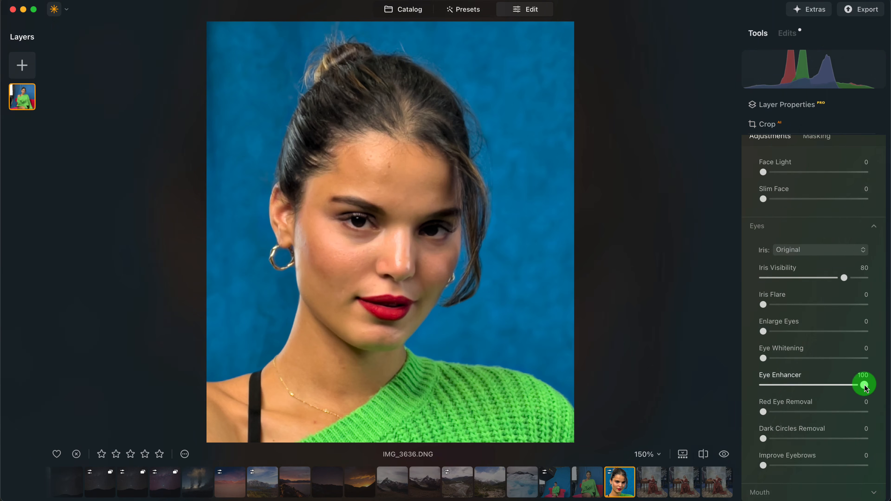
left_click_drag(861, 385, 708, 384)
scroll(834, 379, "down", 3)
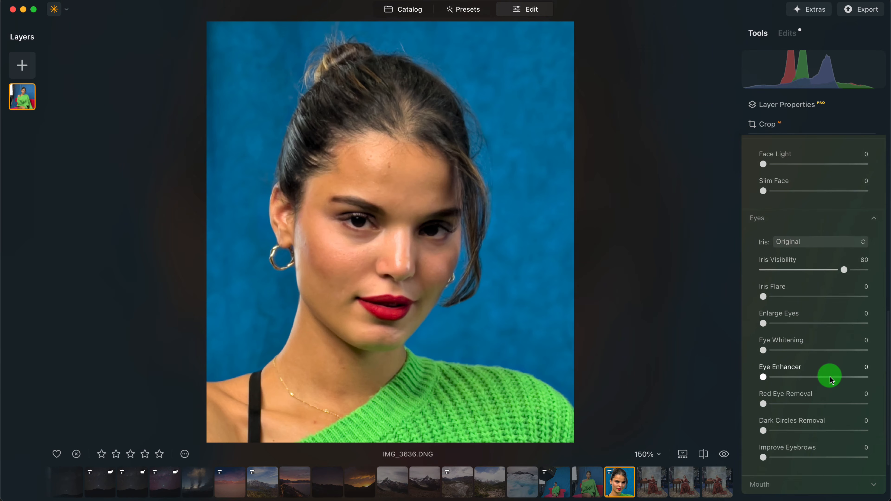
Step: Set Eye Whitening to 53, try Enlarge Eyes and return it to 0
left_click_drag(776, 329, 817, 330)
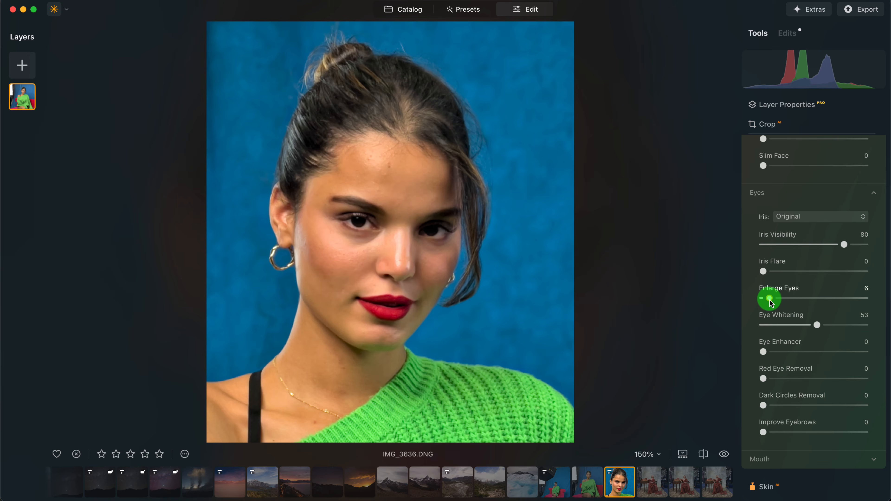
left_click_drag(771, 302, 631, 304)
scroll(814, 369, "down", 3)
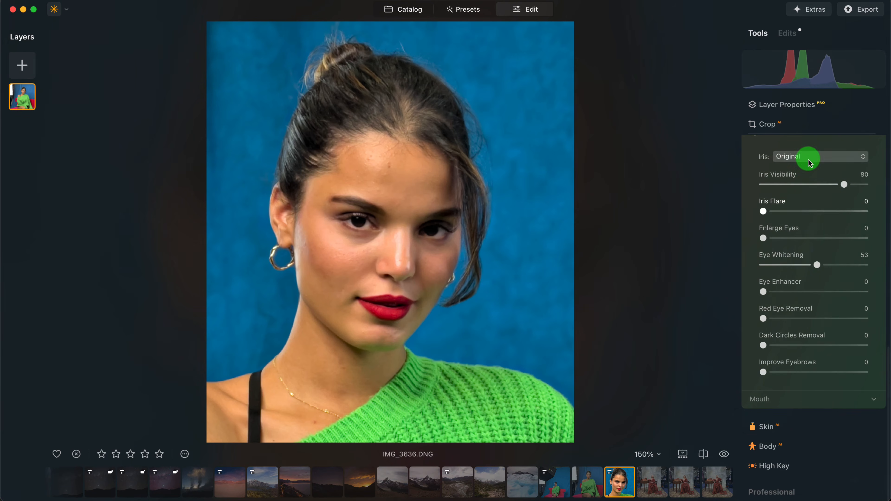
Step: Collapse the Eyes adjustments and review the Mouth options for lips and teeth before collapsing them
scroll(797, 232, "up", 2)
left_click(785, 159)
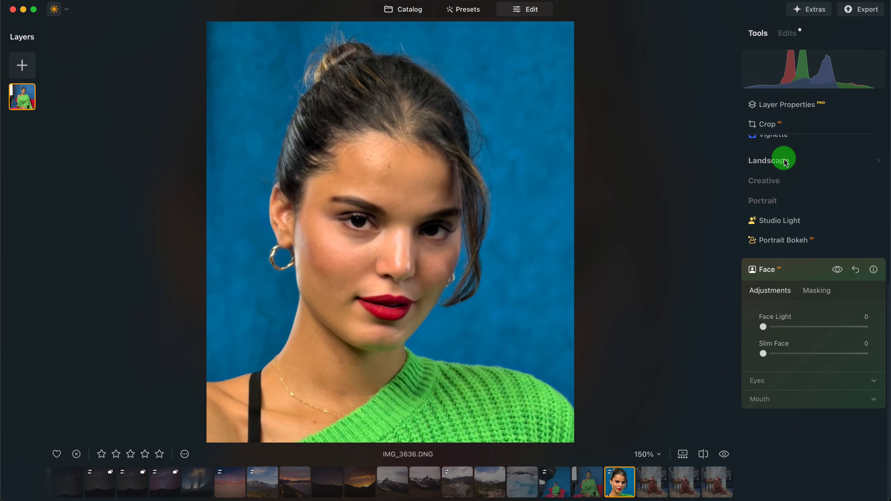
left_click(815, 399)
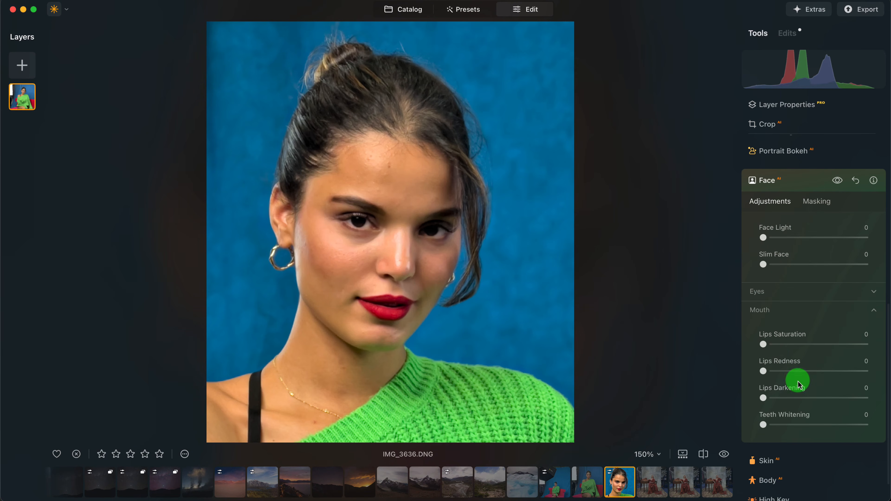
left_click(791, 310)
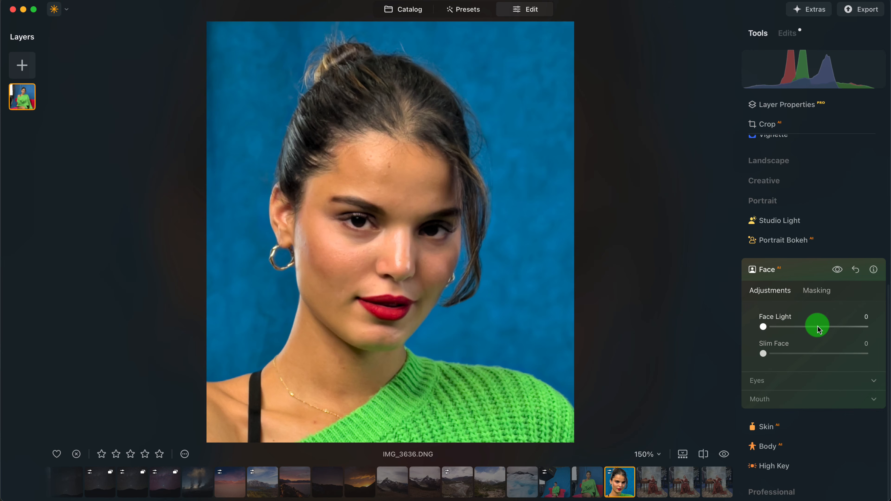
Step: Apply the Skin tool with Amount 30, raise it to 50 and compare the portrait with and without the smoothing
left_click(807, 432)
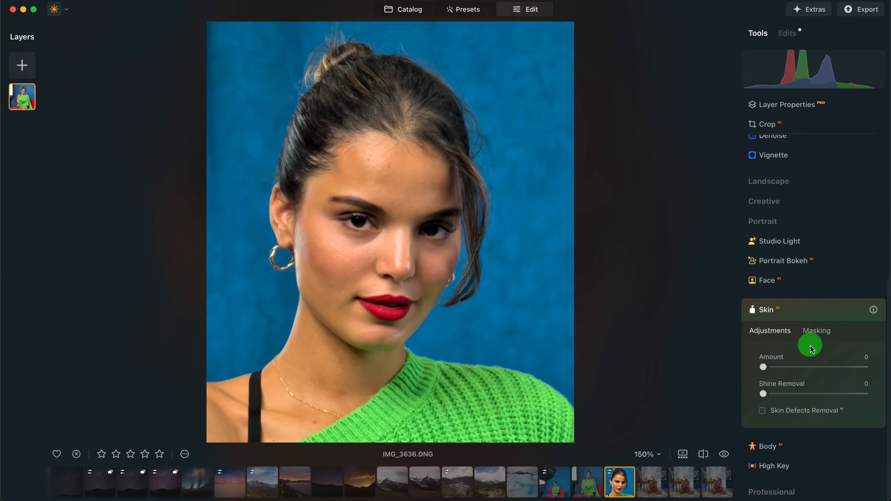
left_click_drag(781, 370, 802, 371)
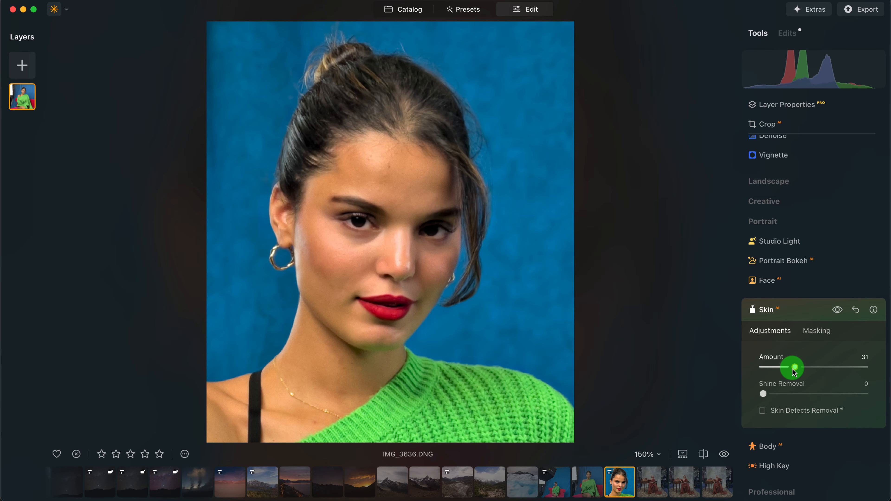
left_click(845, 315)
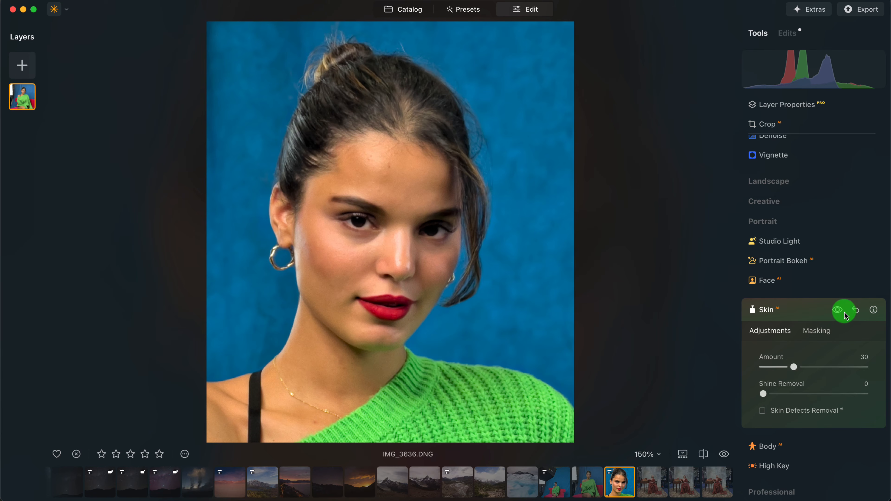
left_click(794, 367)
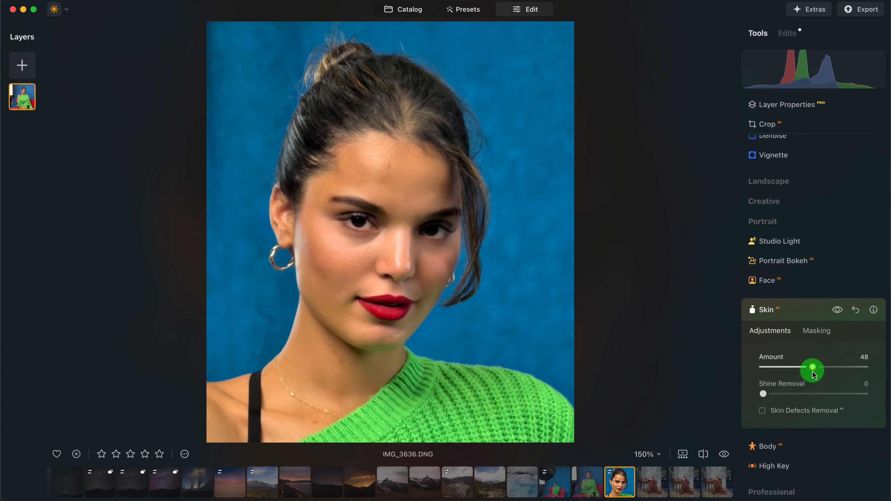
left_click_drag(812, 372, 816, 374)
left_click(836, 320)
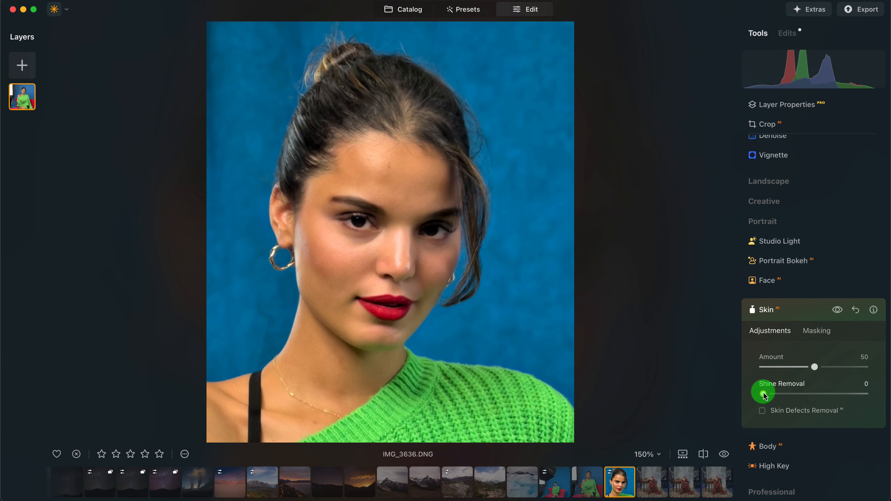
Step: Try Skin Shine Removal at 85 and 38, and set it to 79
left_click_drag(764, 396, 805, 396)
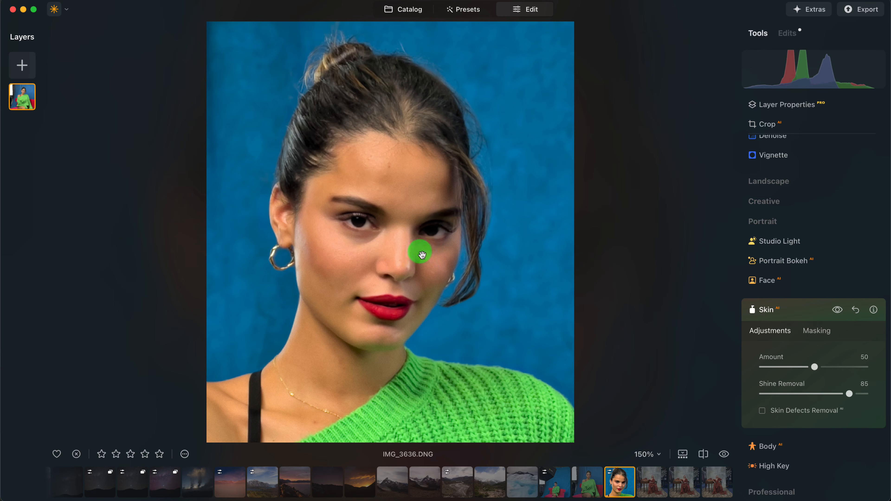
mouse_move(842, 402)
left_mouse_down()
mouse_move(848, 394)
mouse_move(746, 392)
mouse_move(867, 395)
mouse_move(802, 394)
left_mouse_up()
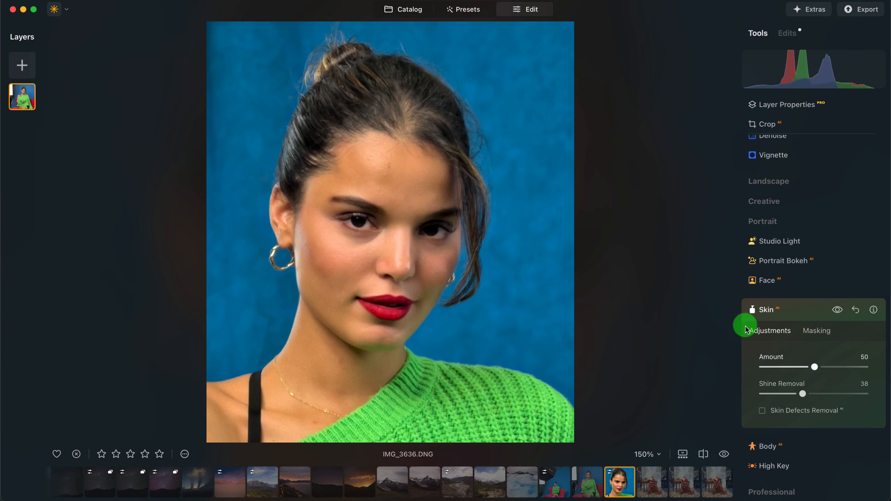
left_click(378, 160)
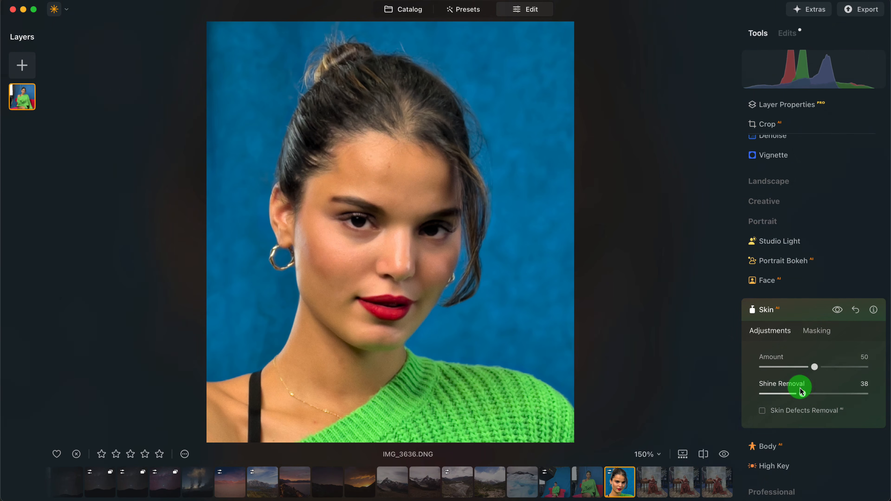
mouse_move(803, 394)
left_mouse_down()
mouse_move(888, 396)
mouse_move(843, 397)
left_mouse_up()
left_click(797, 425)
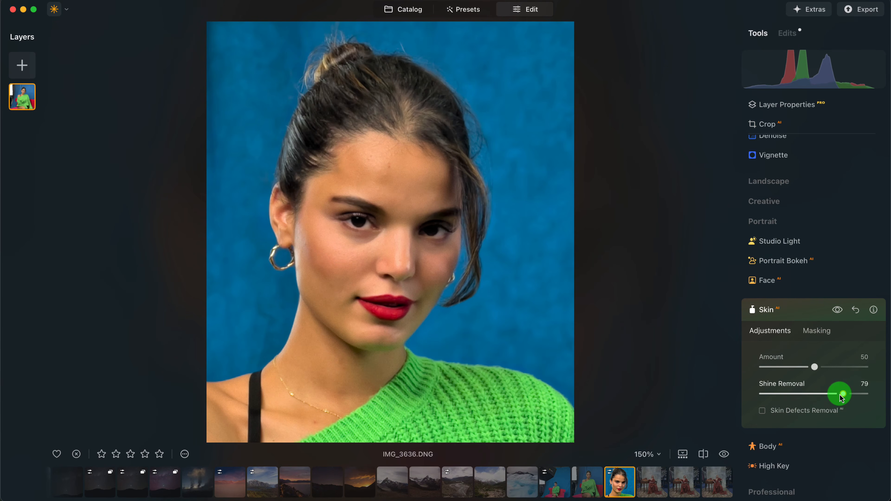
Step: Enable Skin Defects Removal in the Skin tool and inspect the forehead and neckline up close
left_click(769, 414)
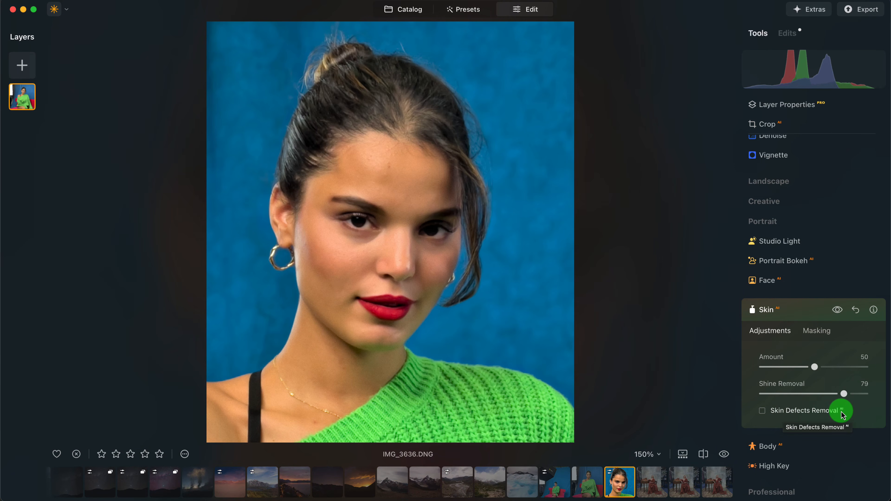
left_click(762, 412)
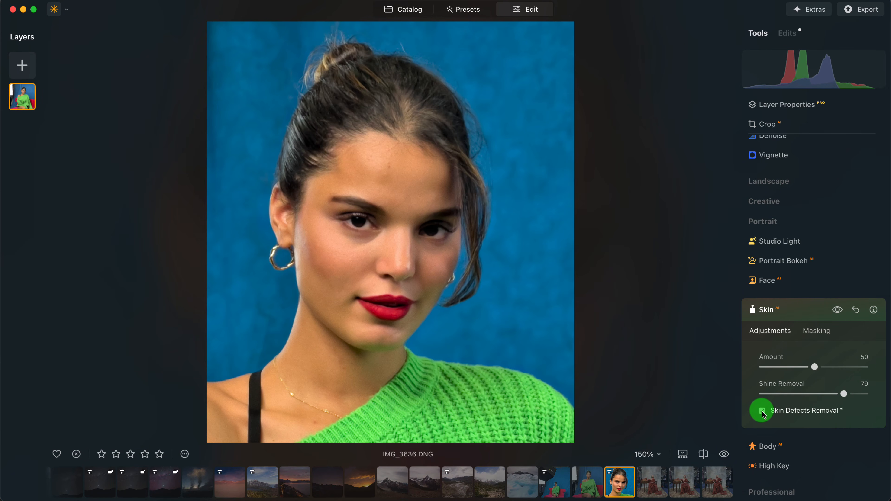
scroll(367, 157, "up", 10)
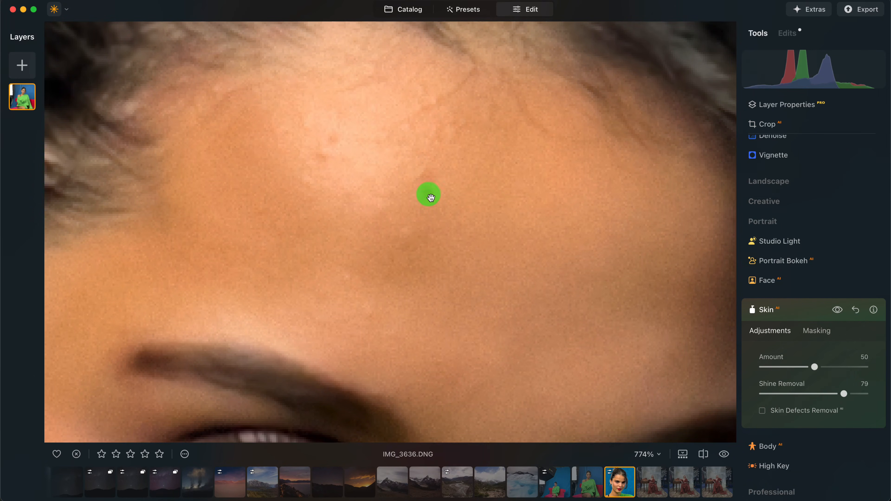
left_click(762, 411)
scroll(438, 303, "down", 10)
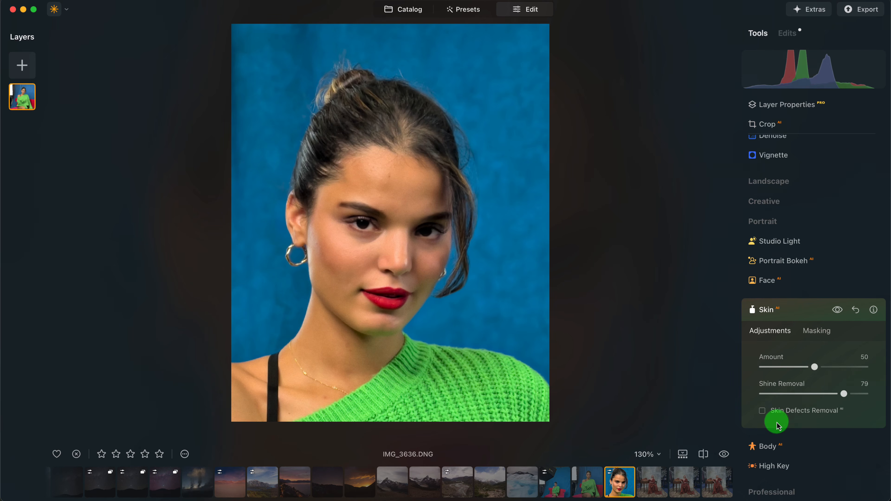
left_click(765, 414)
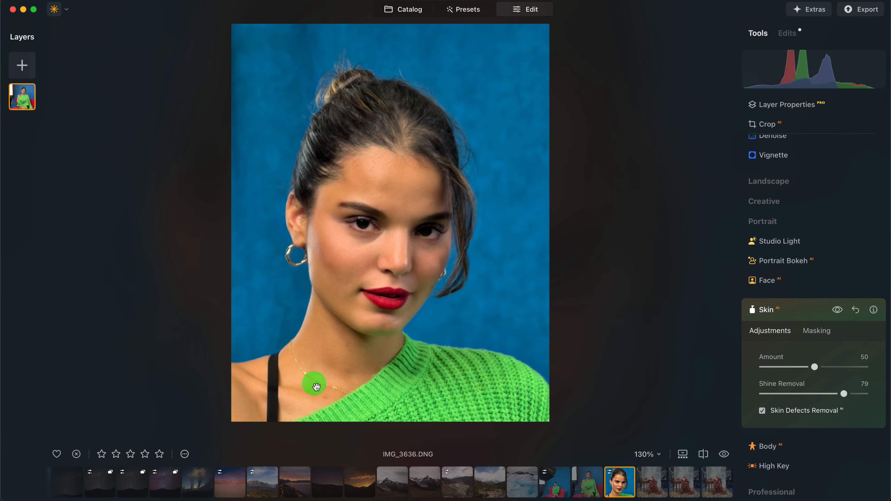
scroll(316, 386, "up", 10)
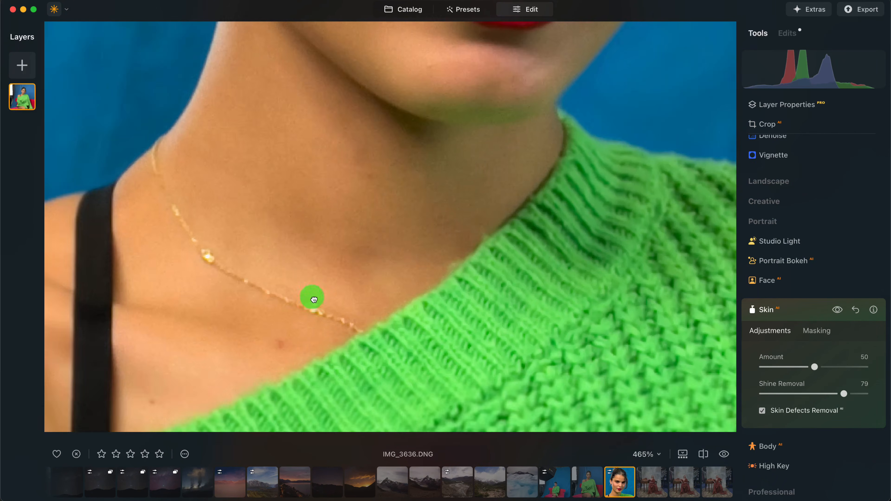
scroll(415, 202, "down", 8)
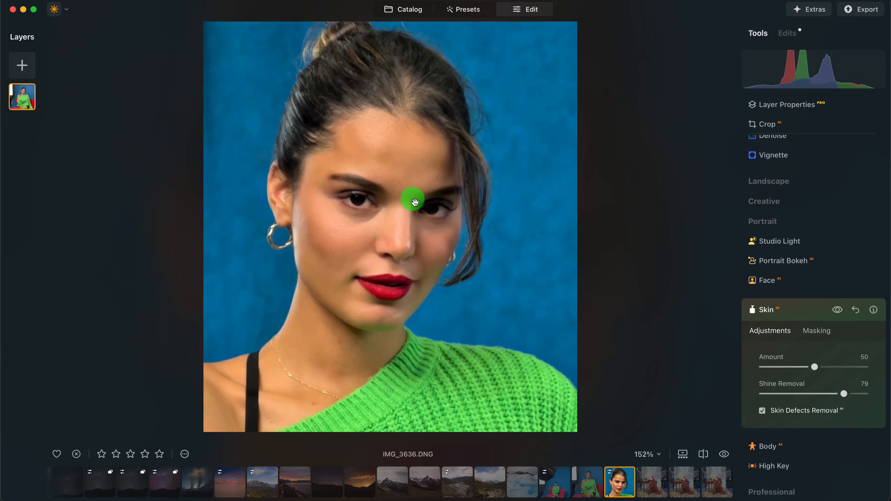
scroll(458, 189, "down", 2)
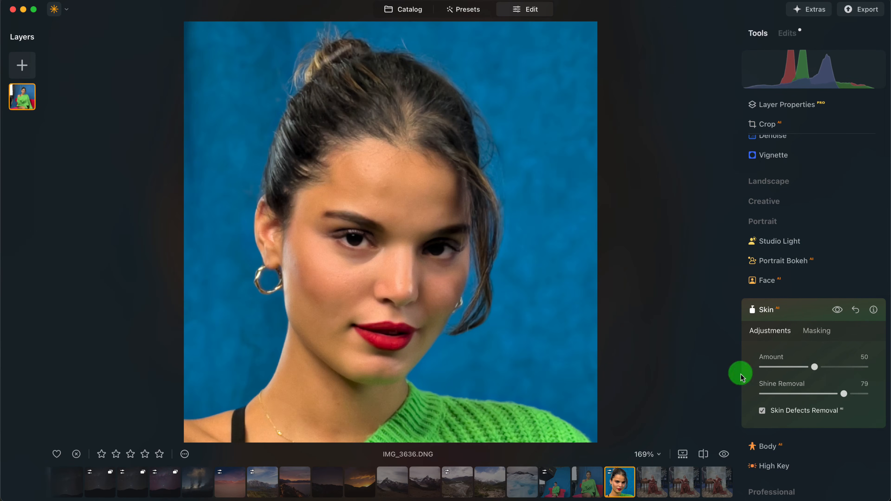
Step: Review the Body adjustments, try the High Key Amount, reset it and close the tool
left_click(816, 446)
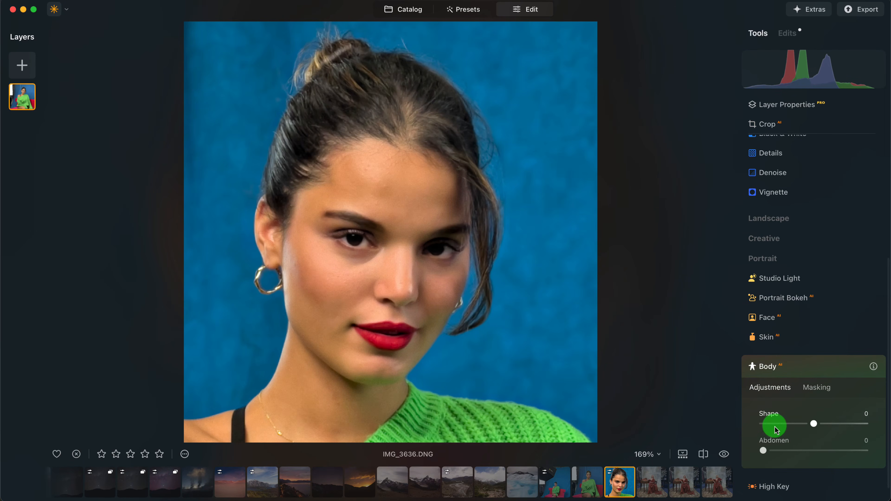
left_click(808, 375)
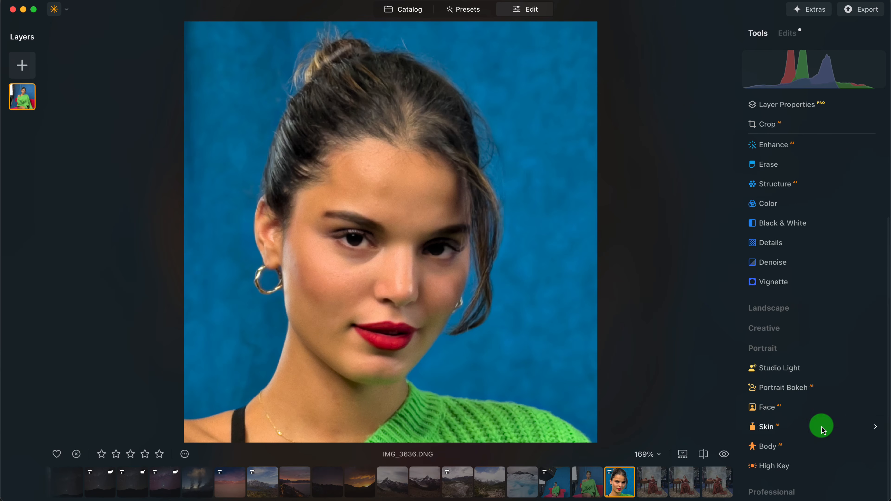
left_click(780, 464)
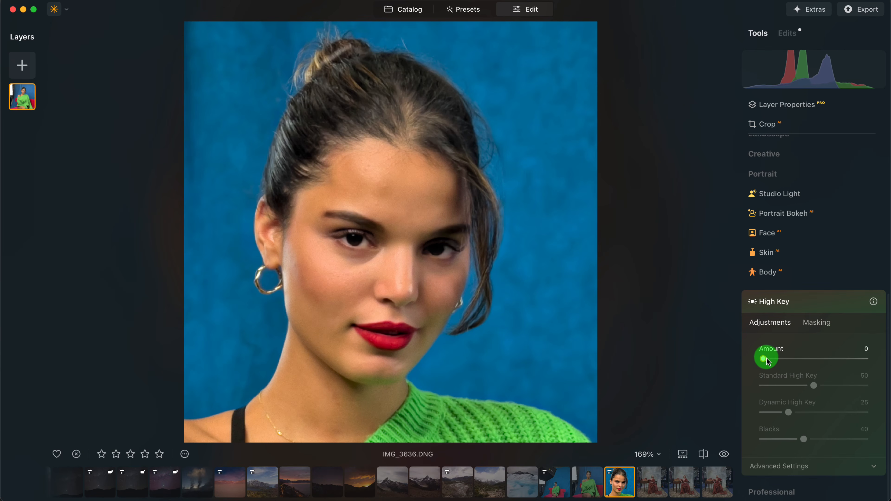
left_click_drag(765, 358, 773, 388)
left_click(856, 302)
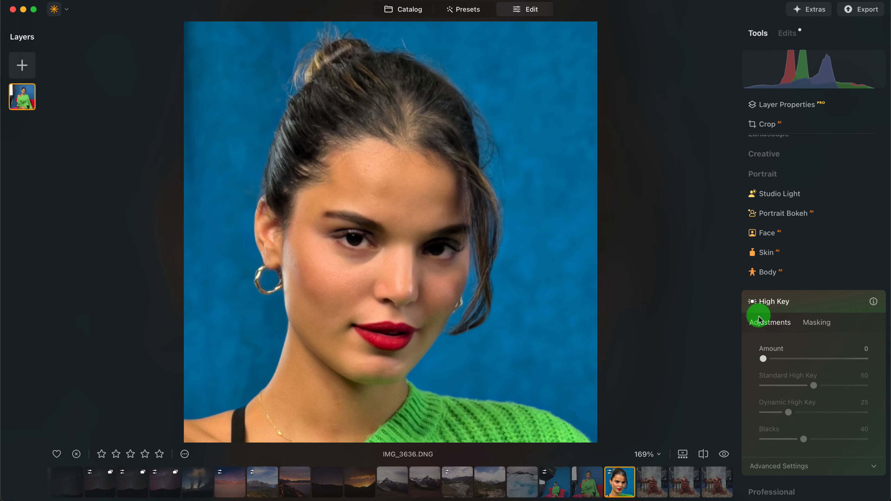
left_click(806, 302)
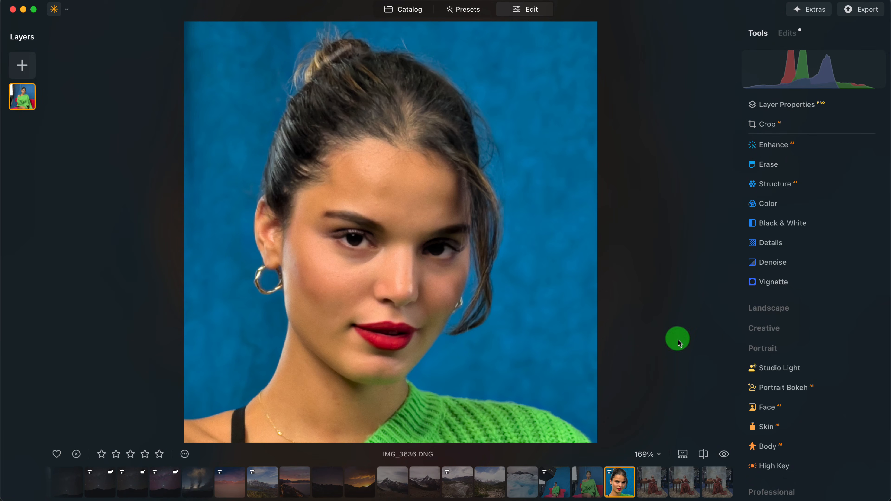
Step: Compare the retouched portrait repeatedly with its unedited version
left_click(724, 454)
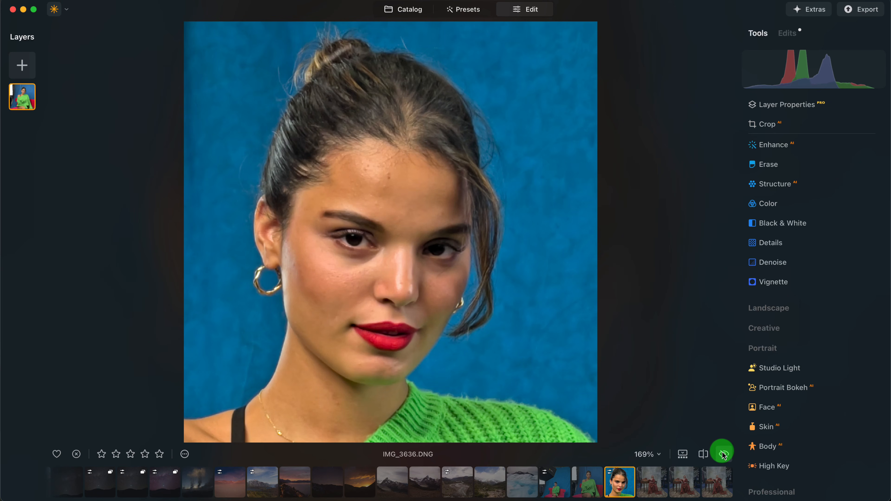
left_click(724, 454)
left_click(724, 454)
left_click(724, 455)
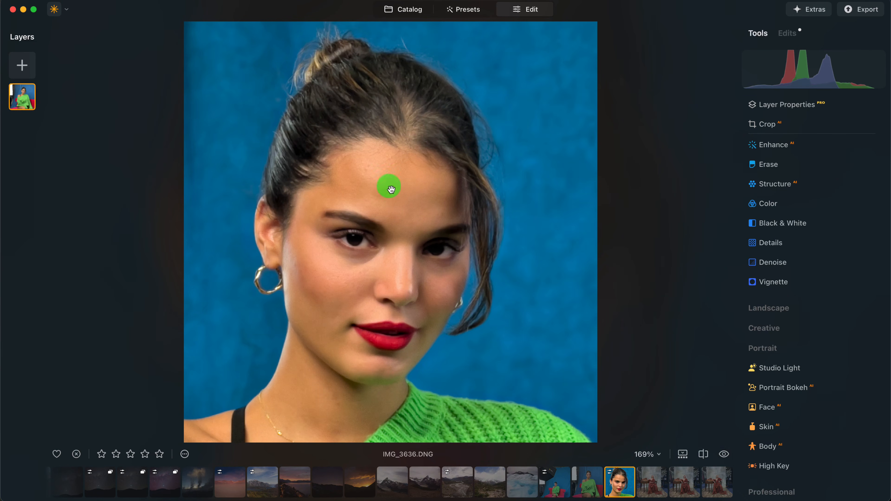
left_click(725, 456)
left_click(726, 457)
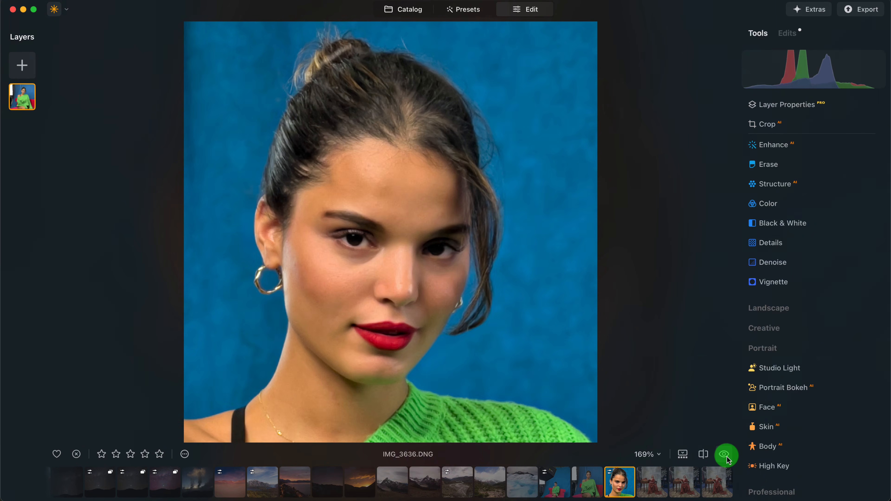
left_click(725, 456)
left_click(726, 455)
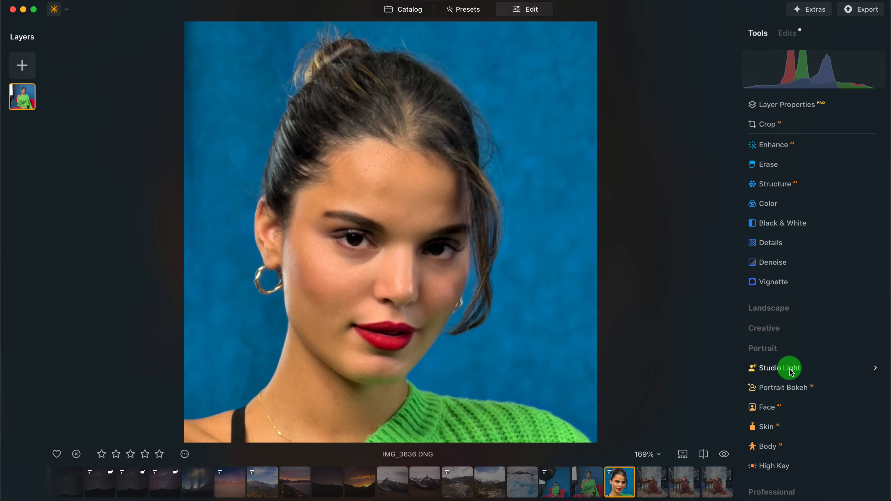
left_click(876, 371)
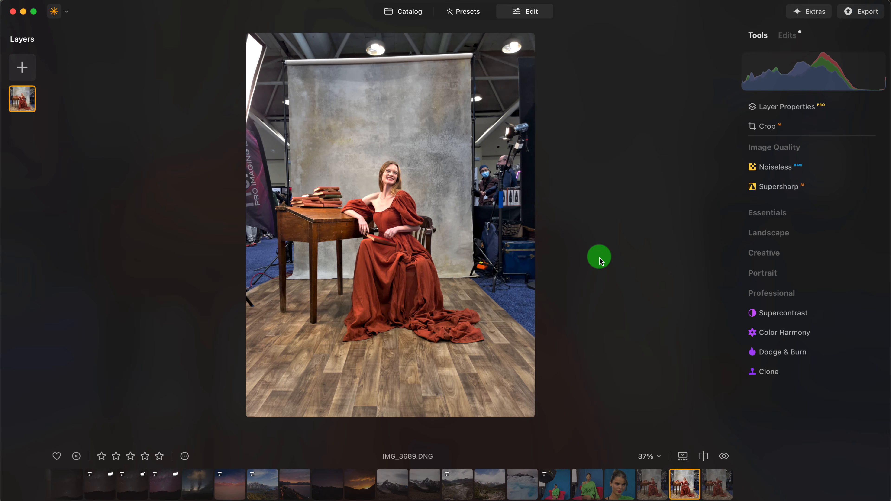
Step: Crop IMG_3689.DNG with the Free ratio tightly around the seated woman, desk and books, excluding the studio surroundings
left_click(780, 127)
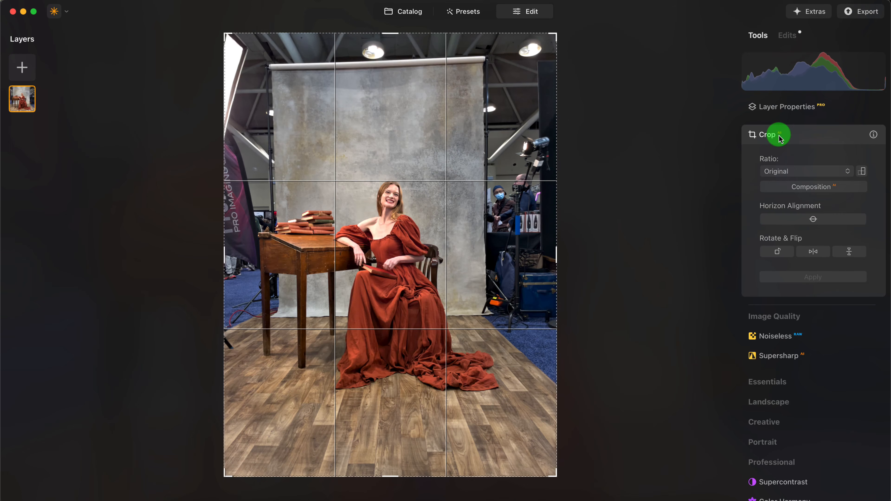
left_click(817, 172)
left_click(812, 151)
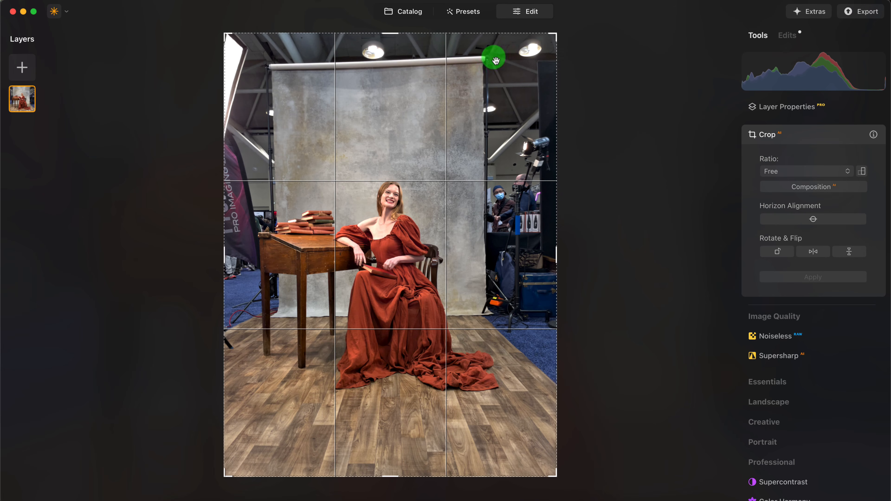
left_click_drag(225, 476, 284, 409)
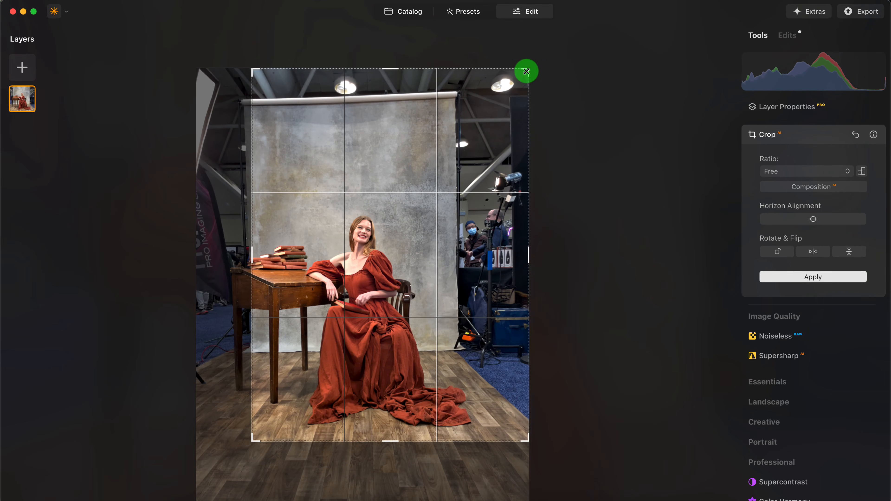
left_click_drag(525, 74, 432, 191)
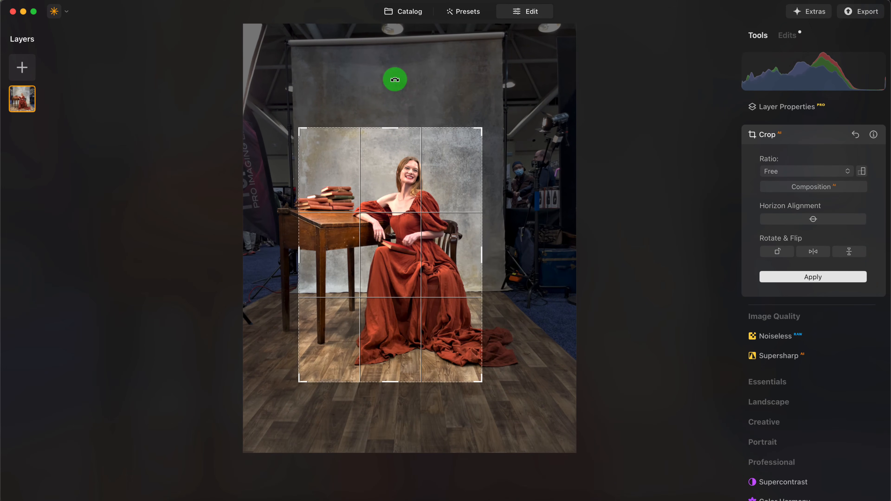
left_click_drag(394, 128, 396, 149)
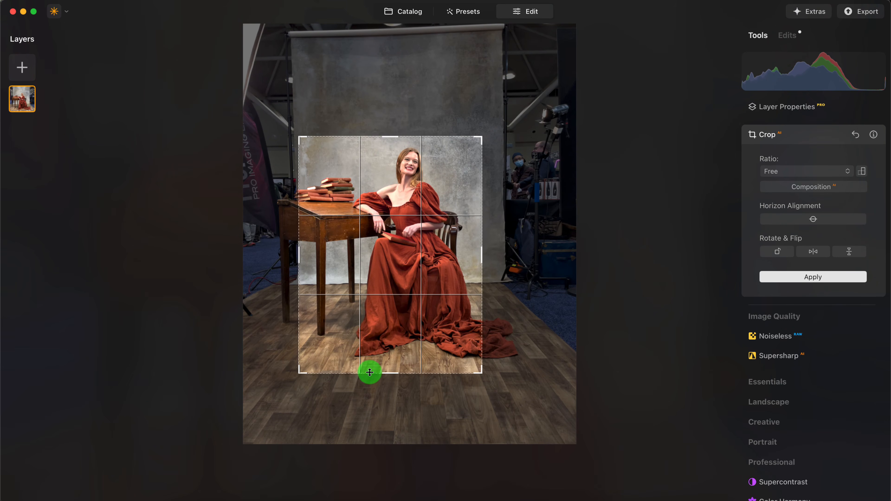
left_click_drag(385, 373, 386, 363)
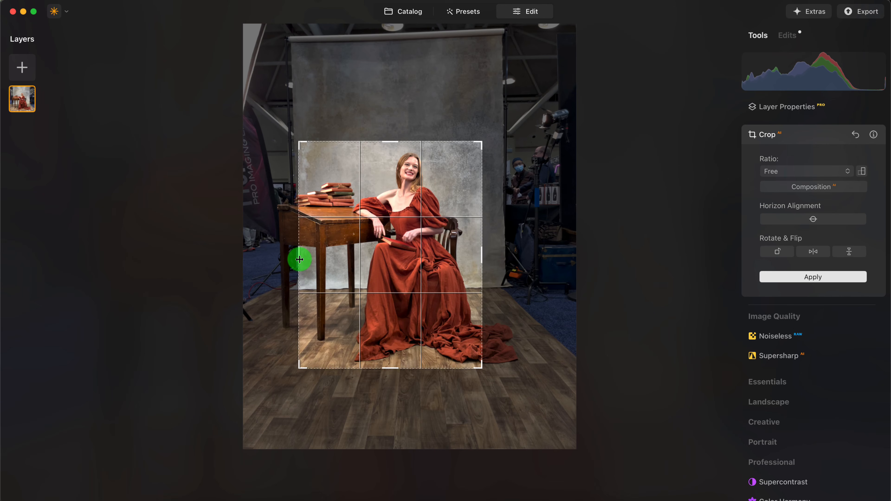
left_click_drag(299, 258, 300, 258)
left_click_drag(479, 259, 469, 259)
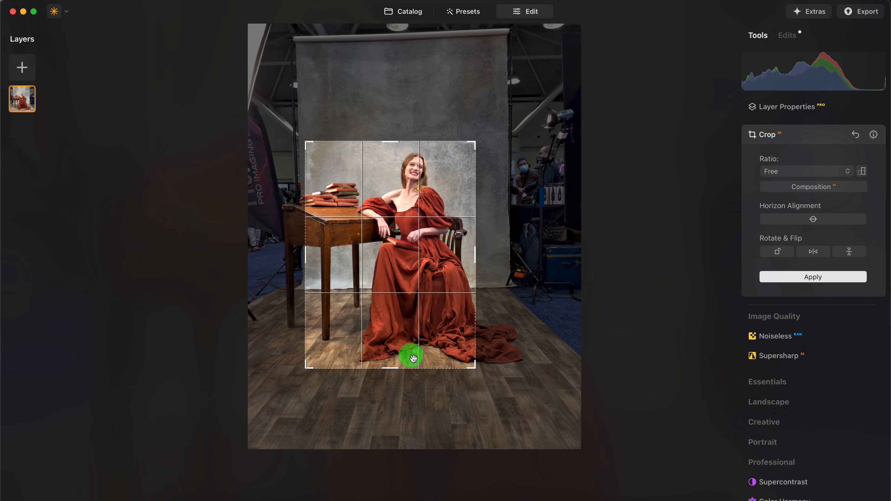
left_click(830, 278)
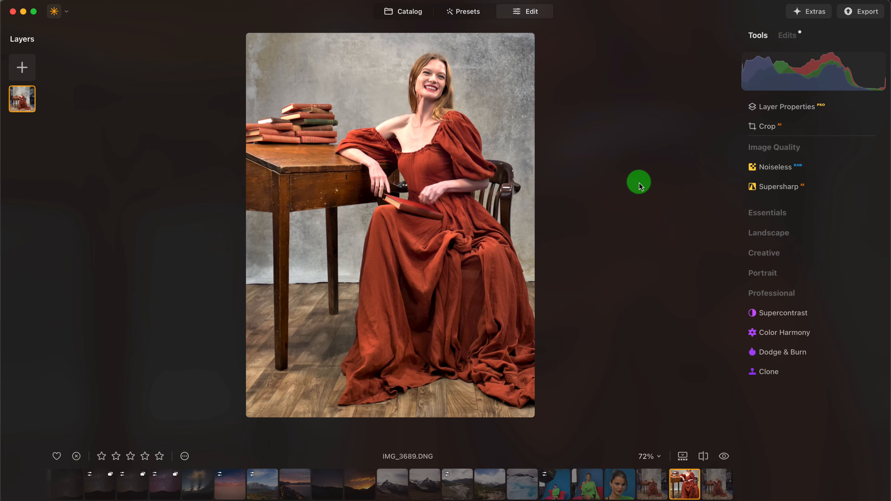
Step: Examine the cropped portrait up close around the woman's shoulders, dress and smiling face
left_click(409, 127)
scroll(444, 132, "up", 3)
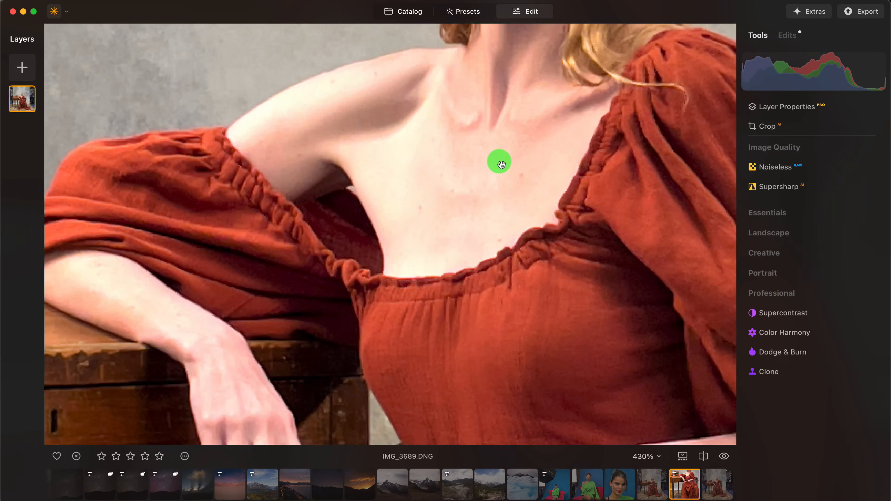
scroll(500, 164, "down", 7)
scroll(502, 166, "down", 2)
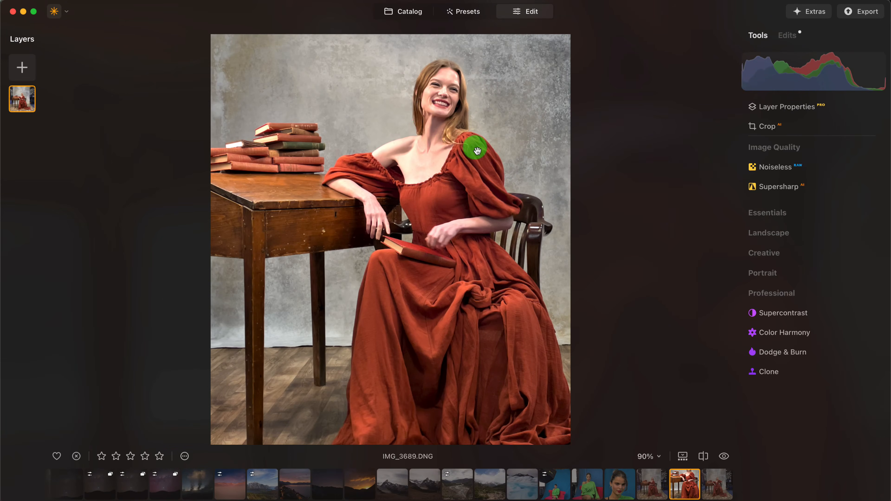
scroll(479, 146, "down", 2)
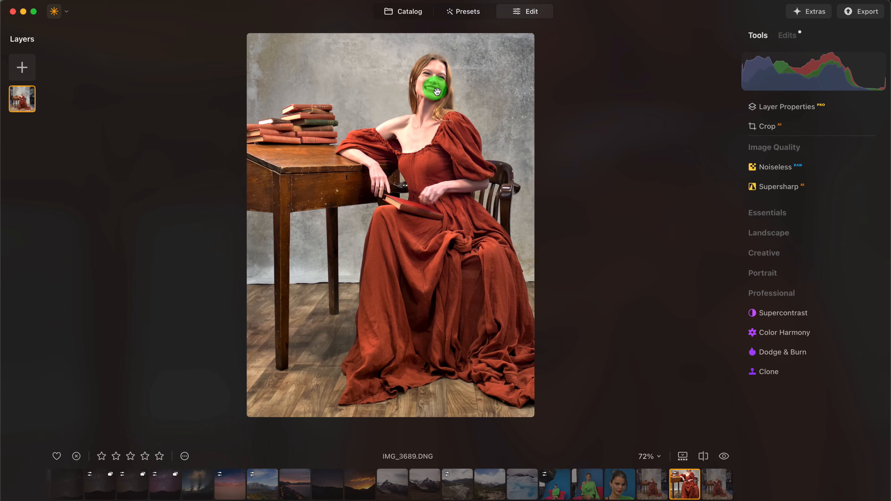
scroll(438, 91, "up", 8)
left_click_drag(544, 92, 508, 155)
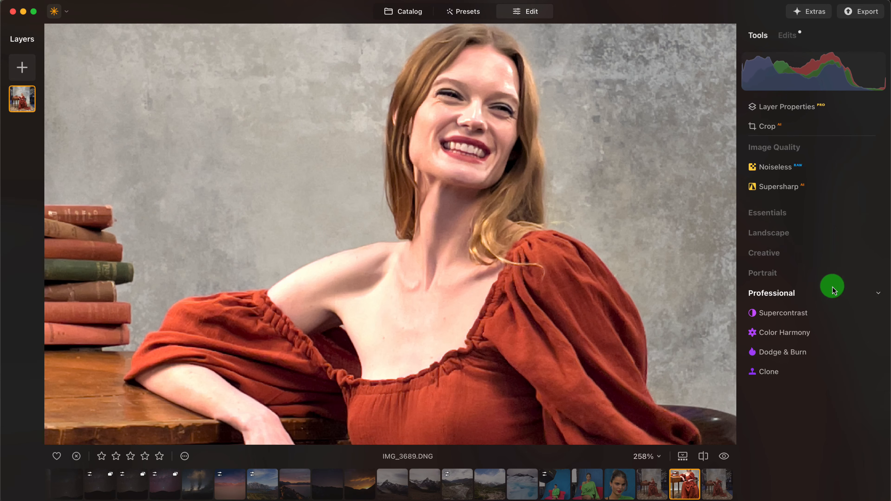
Step: Set Teeth Whitening to 100 in the Face tool's Mouth settings and check the smile against the whole photo
left_click(841, 276)
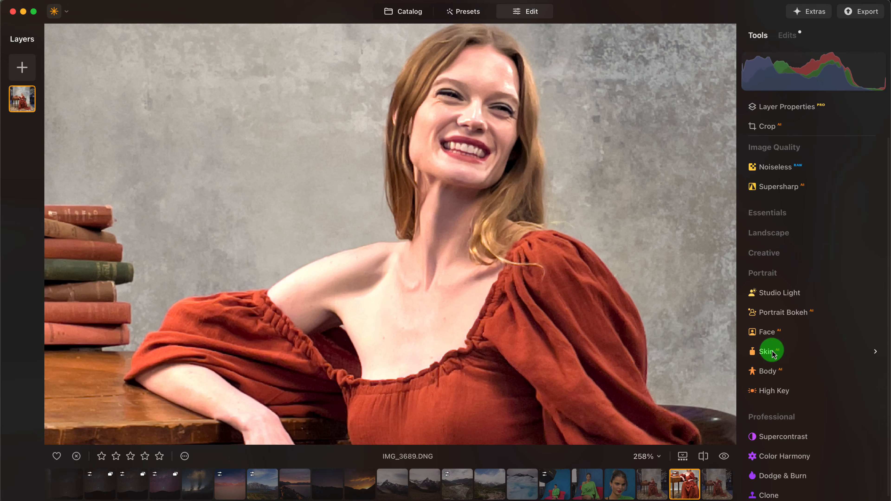
left_click(775, 336)
scroll(789, 340, "down", 5)
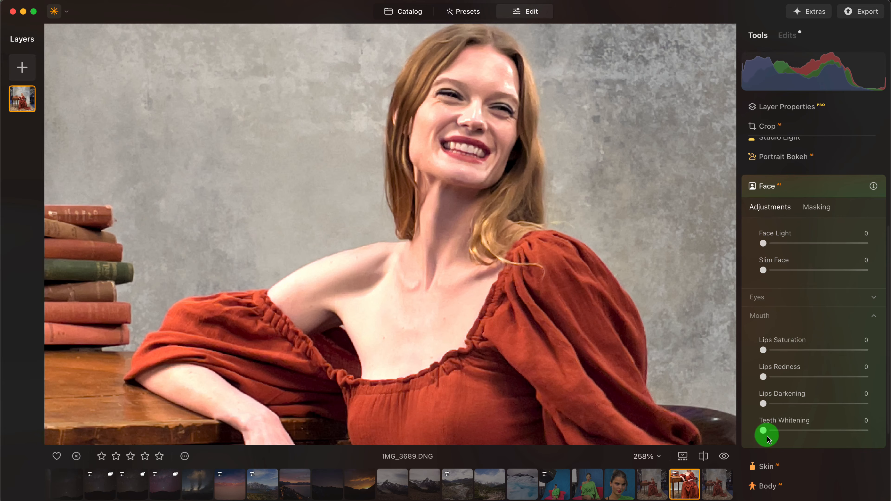
left_click_drag(766, 433, 886, 434)
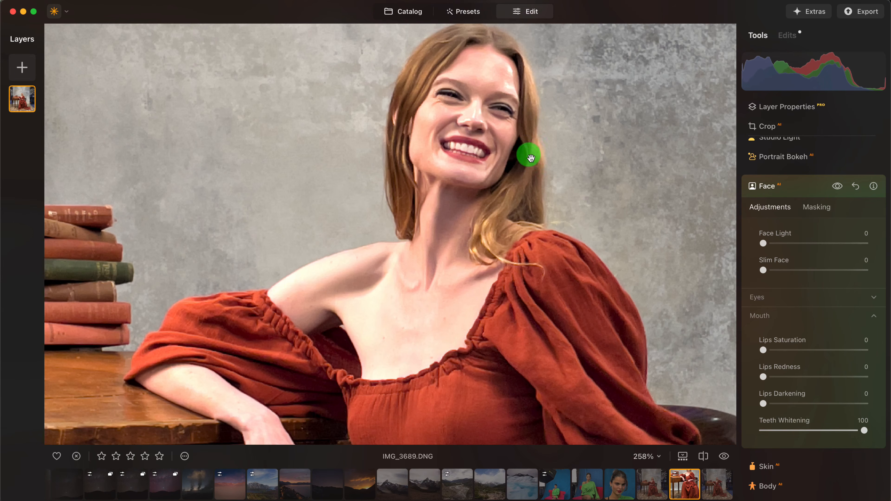
left_click(323, 178)
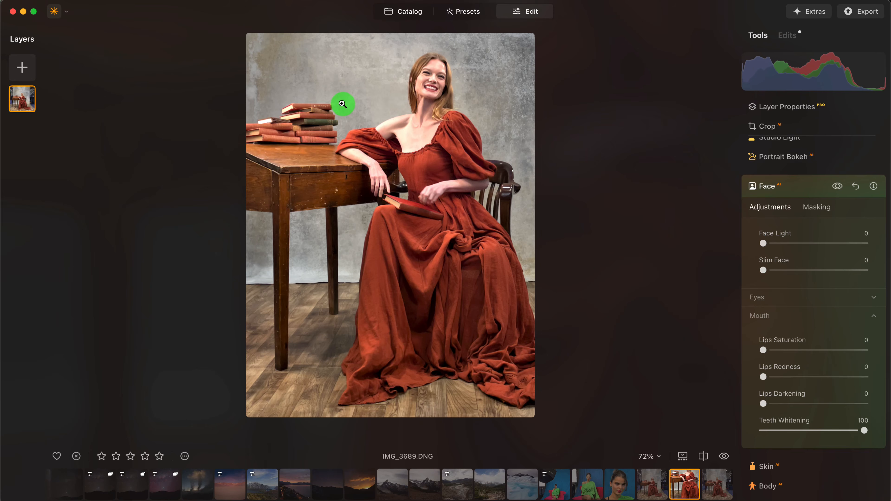
left_click(439, 87)
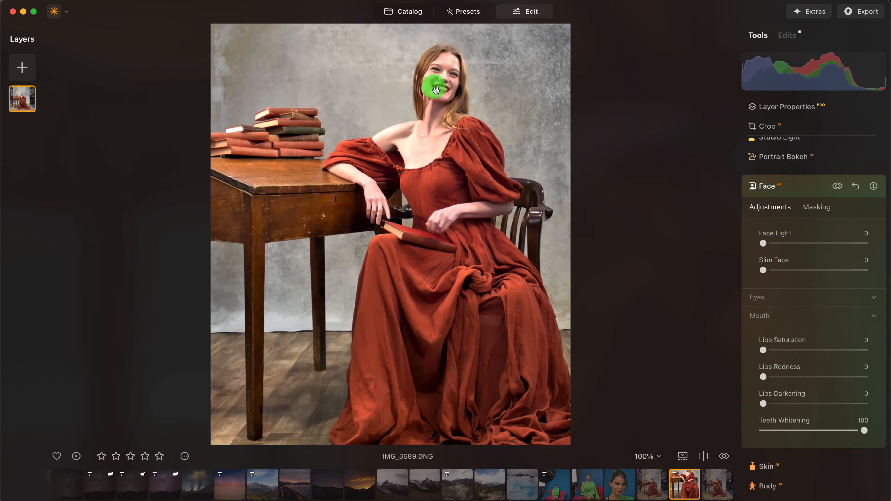
Step: Examine the whitened smile and face up close, return to the whole portrait and close the Face tool
scroll(464, 95, "up", 8)
left_click_drag(518, 89, 463, 181)
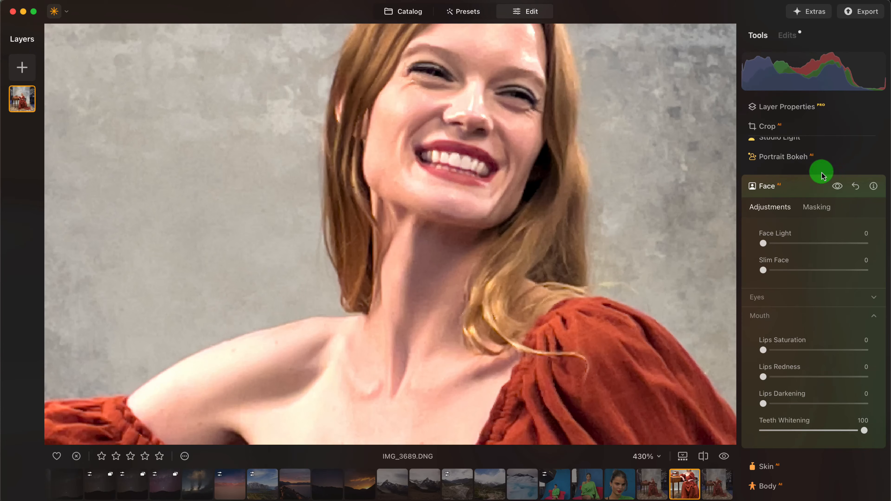
scroll(823, 174, "up", 5)
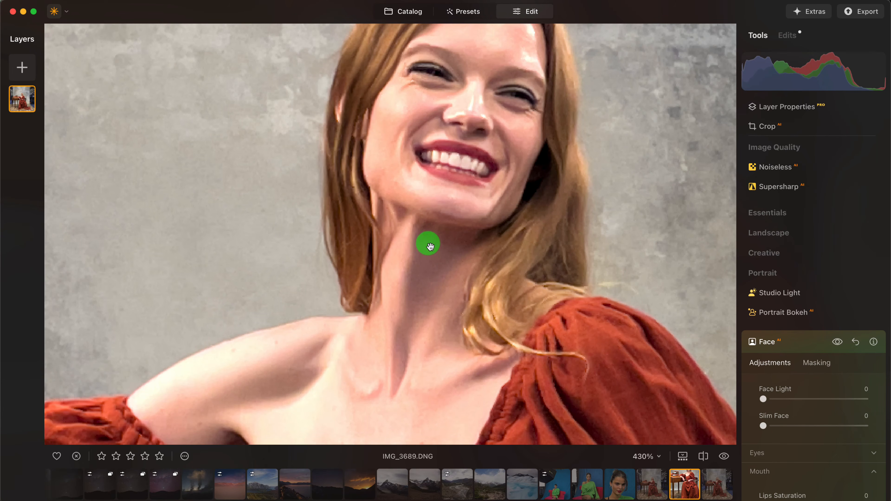
key("super+minus")
key("super+minus")
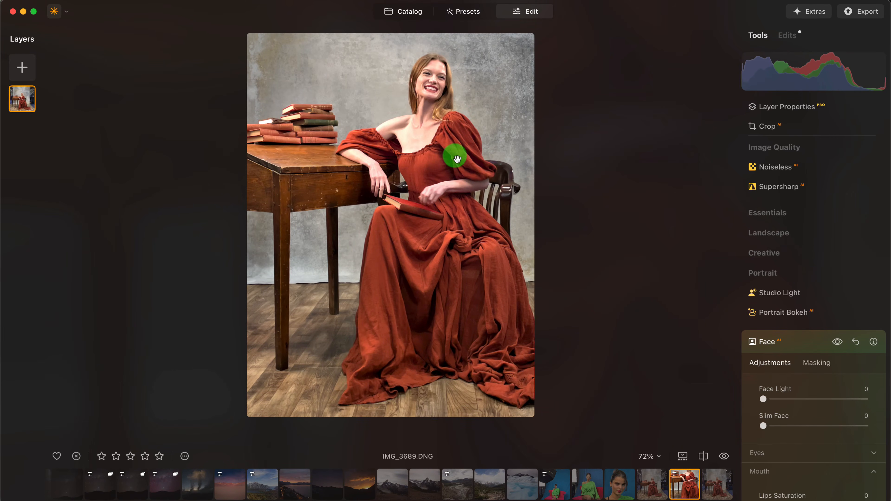
left_click(809, 342)
Step: Set Midtones Contrast to 30 in the Supercontrast tool while comparing the portrait in a before/after split view
scroll(818, 302, "down", 1)
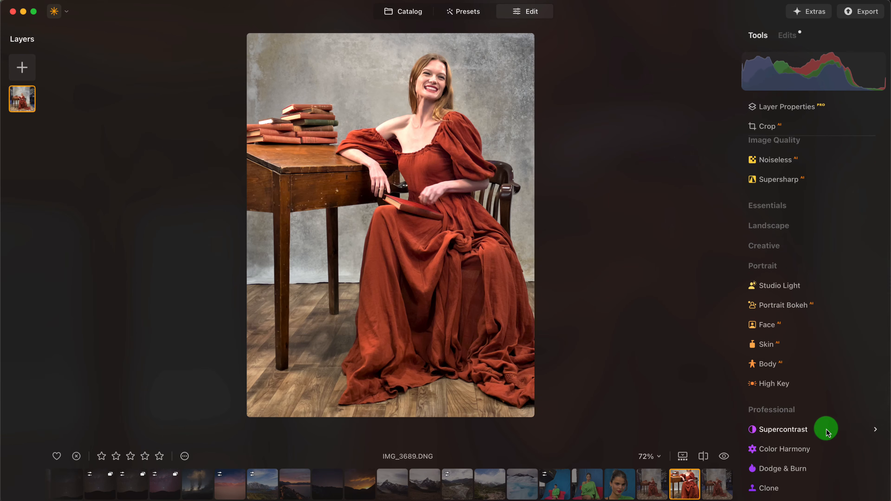
left_click(875, 430)
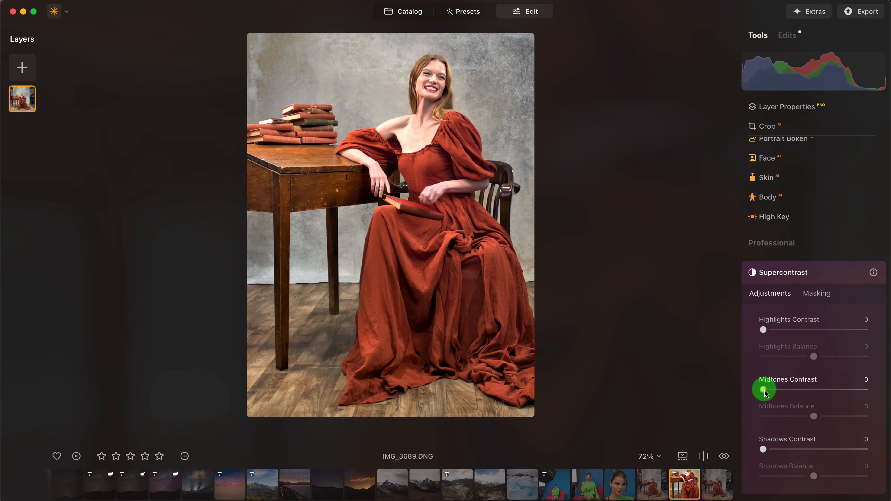
left_click_drag(765, 392, 812, 391)
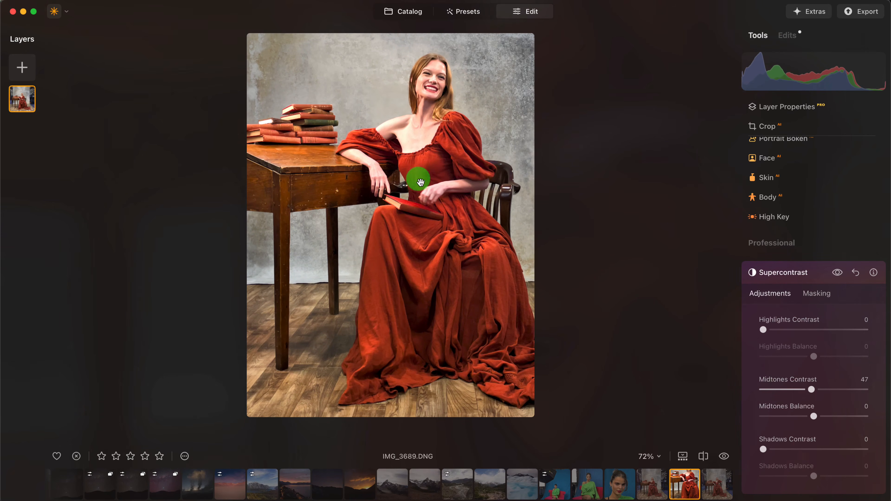
left_click_drag(810, 390, 777, 390)
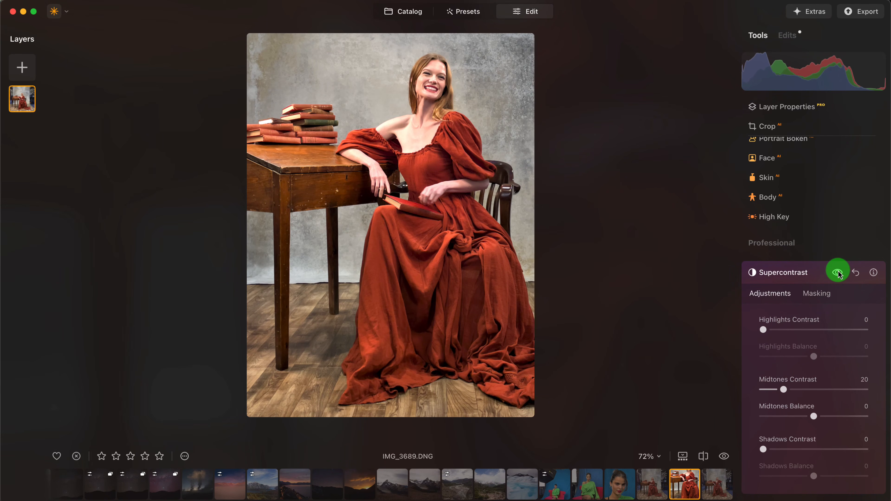
left_click(704, 457)
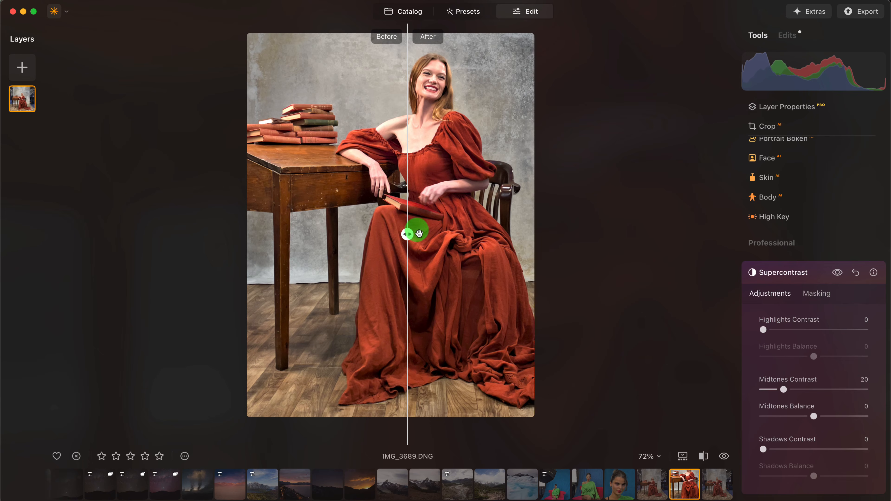
left_click_drag(408, 234, 430, 234)
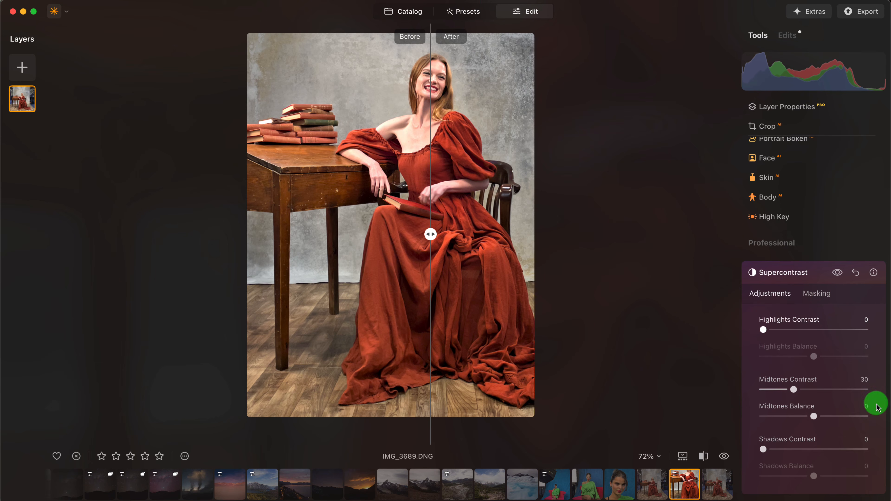
Step: Set Supercontrast's Midtones Balance to 20, then leave the split comparison and check the photo with and without the effect
left_click_drag(814, 417, 844, 417)
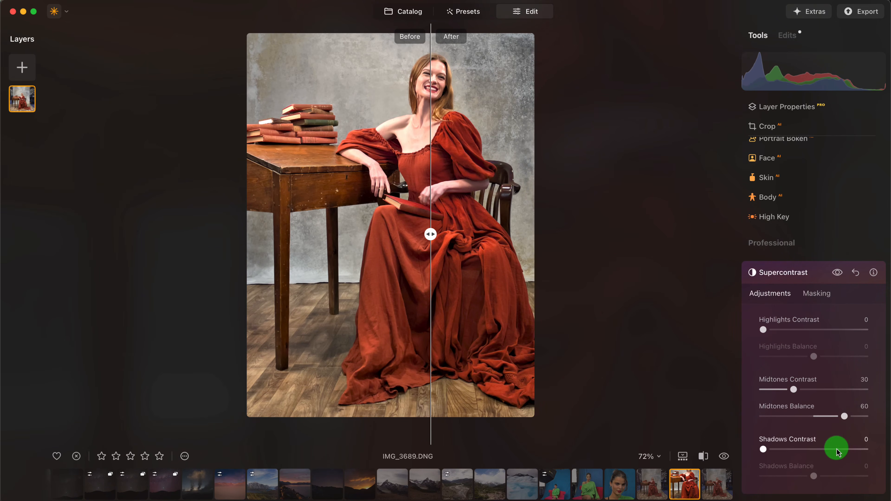
mouse_move(842, 421)
left_mouse_down()
mouse_move(759, 418)
mouse_move(844, 416)
mouse_move(794, 417)
mouse_move(834, 420)
left_mouse_up()
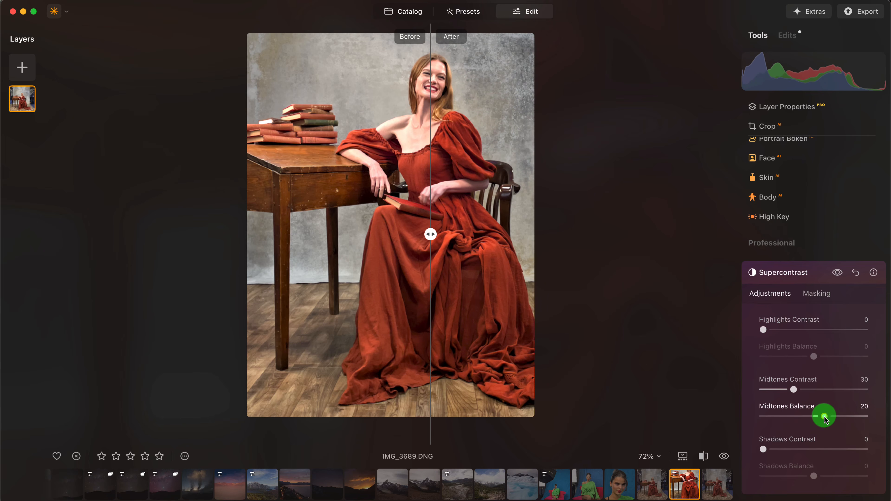
left_click(717, 455)
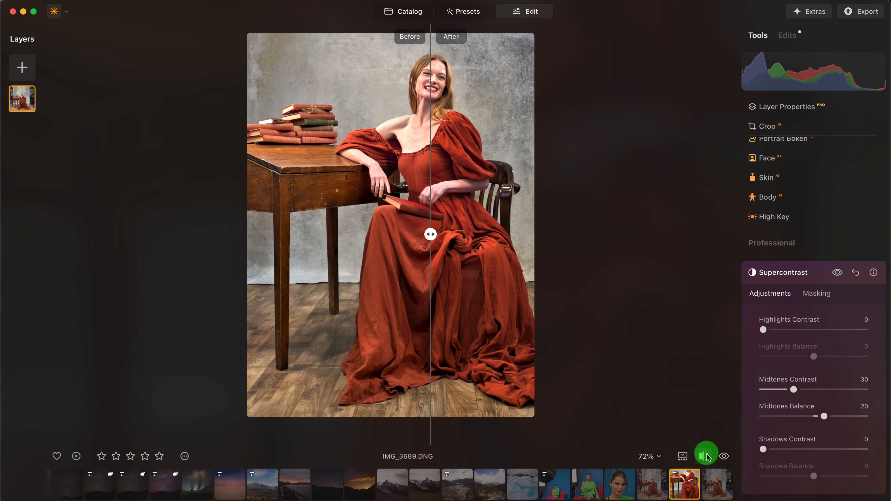
left_click(705, 457)
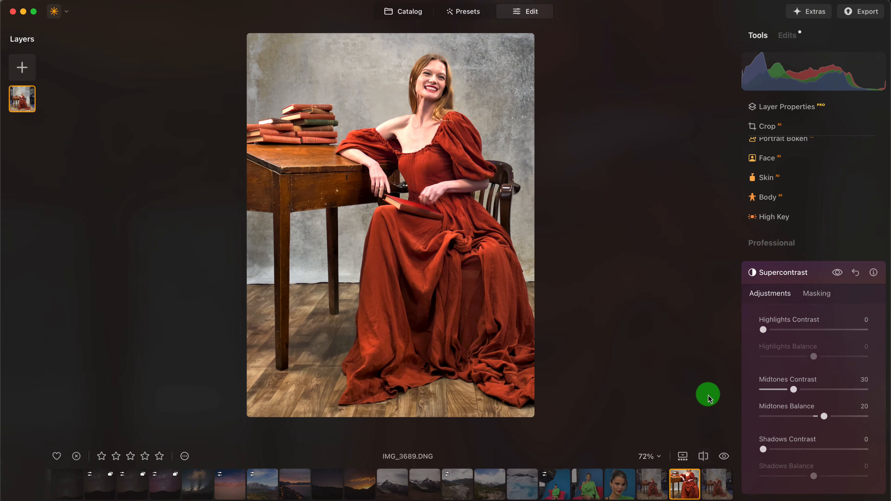
left_click(839, 273)
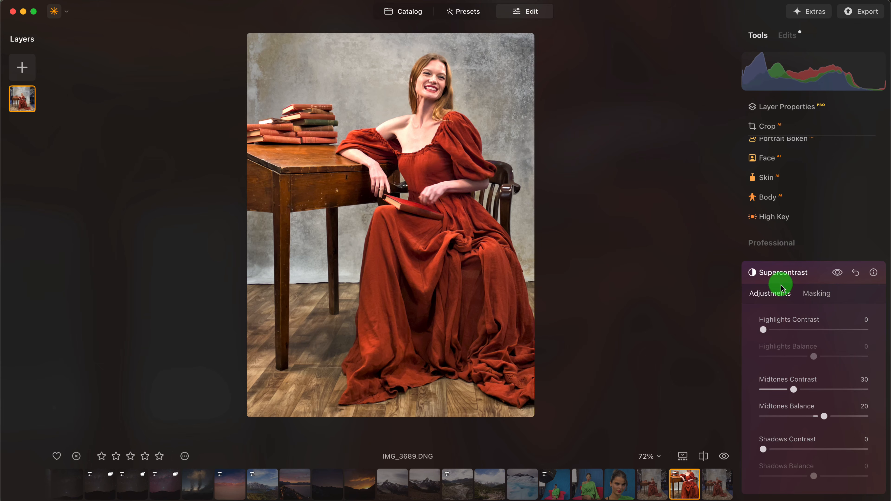
Step: Open the Color Harmony tool and collapse its Color Contrast and Split Color Warmth sections
scroll(830, 358, "down", 3)
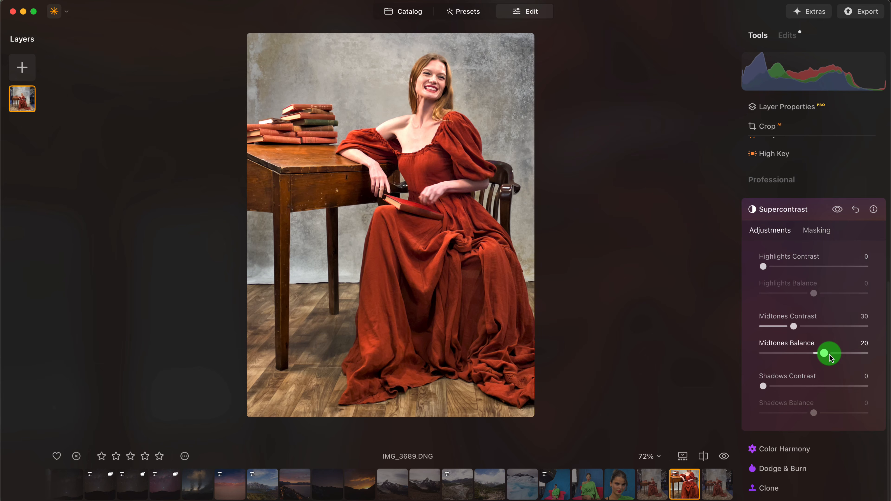
left_click(823, 448)
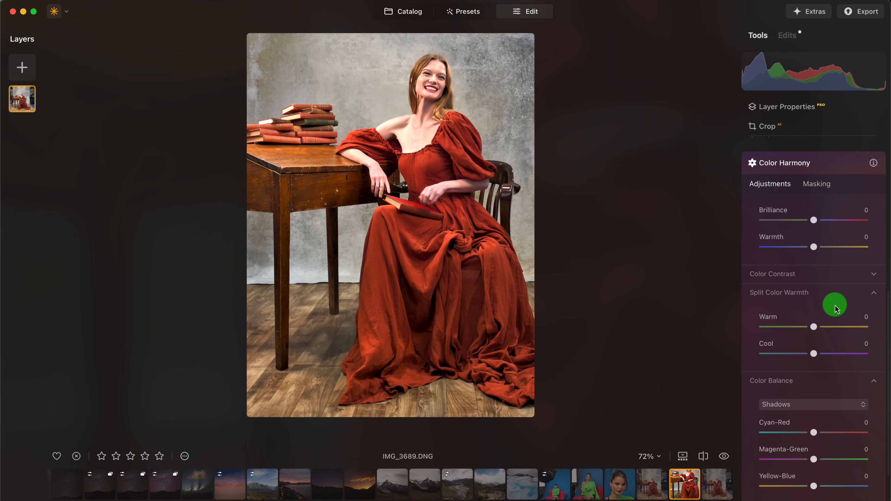
left_click(874, 299)
left_click(856, 291)
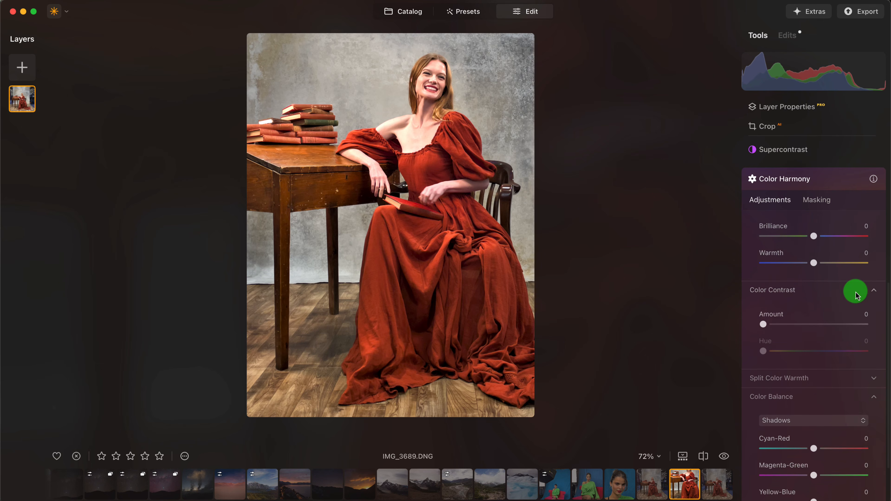
left_click(864, 283)
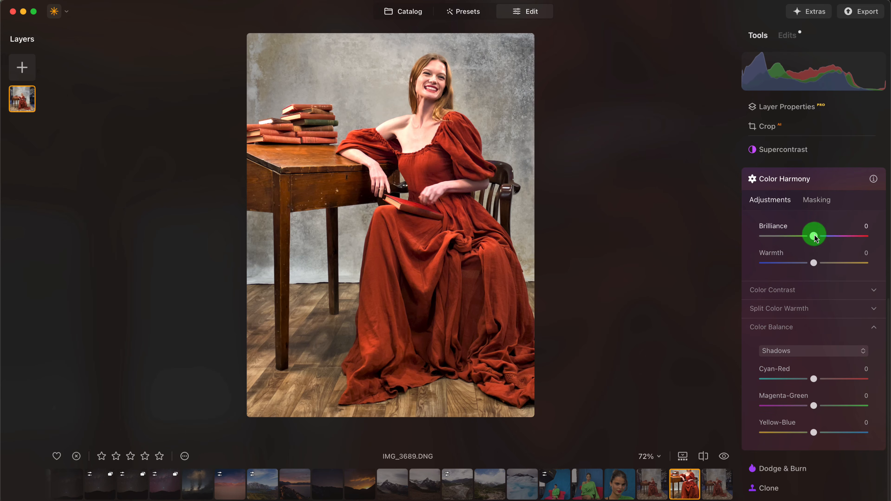
mouse_move(814, 236)
left_mouse_down()
mouse_move(871, 237)
mouse_move(815, 239)
left_mouse_up()
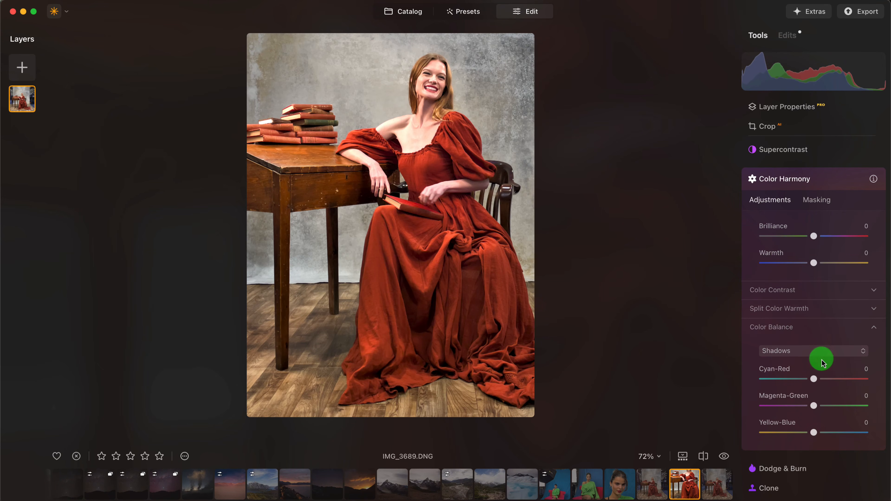
Step: Shift the Shadows toward cyan in Color Harmony's Color Balance with Cyan-Red at -40, and collapse that section
left_click(818, 352)
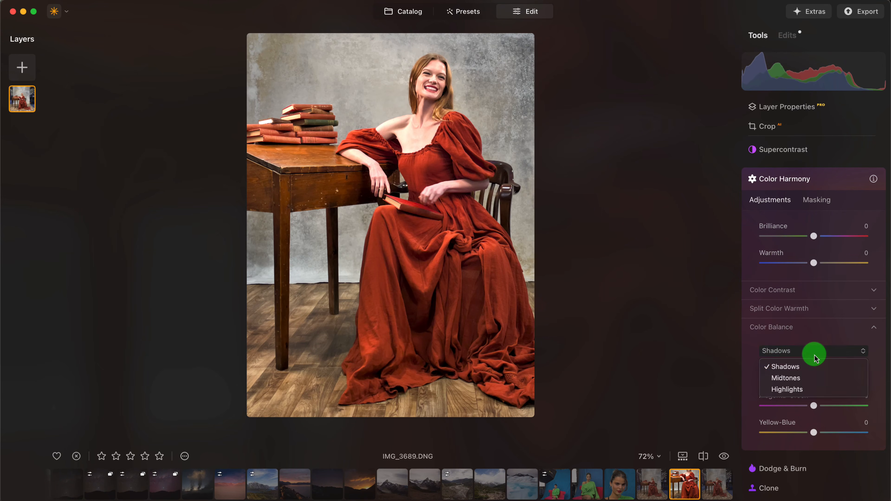
left_click(810, 369)
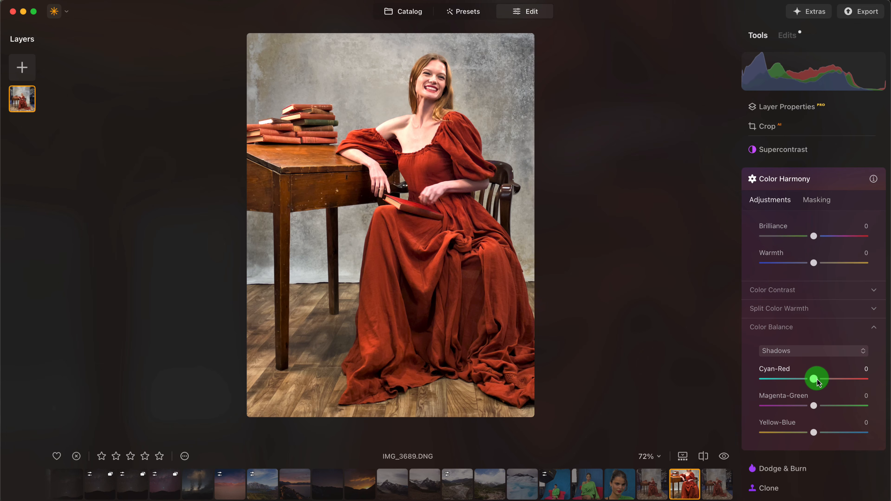
left_click_drag(815, 379, 787, 379)
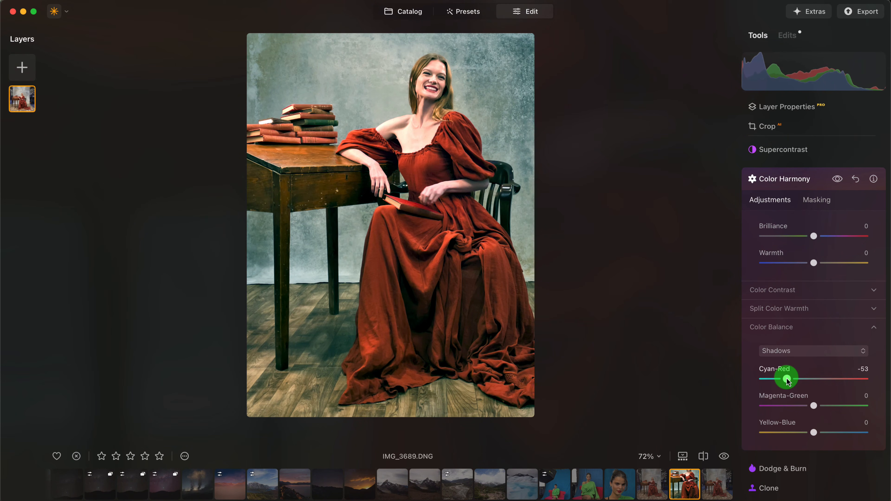
left_click_drag(787, 381, 749, 383)
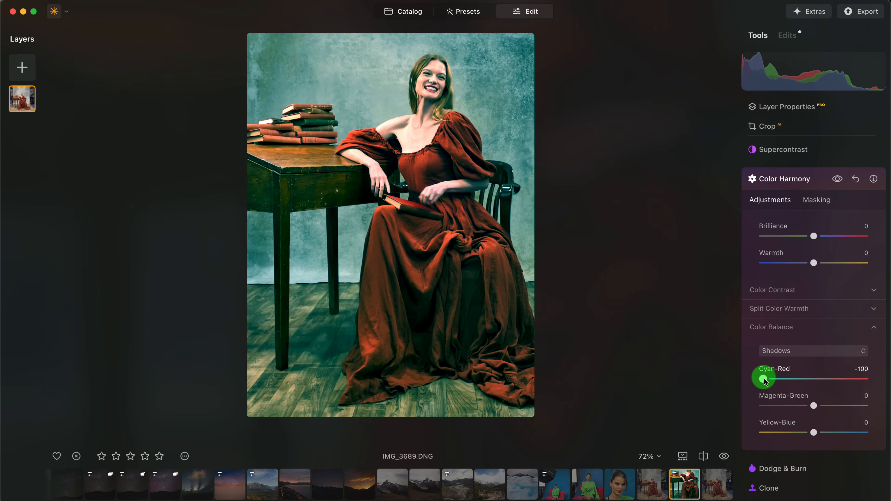
left_click_drag(762, 379, 736, 381)
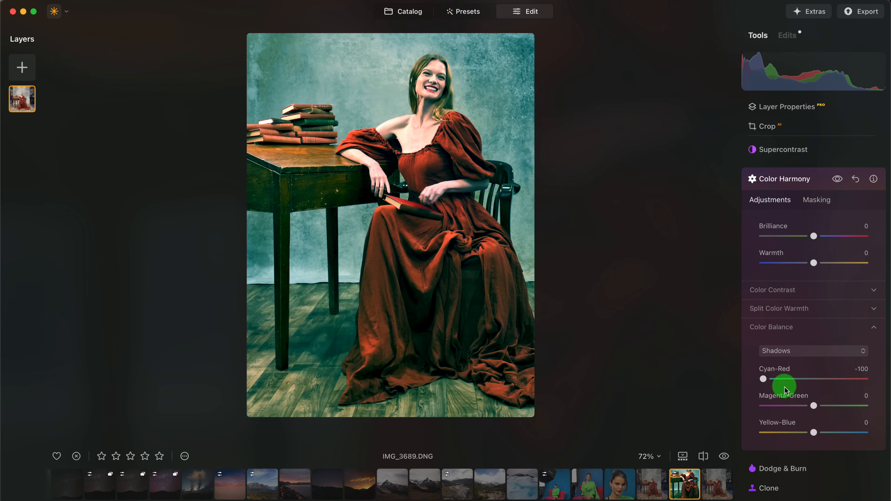
left_click_drag(764, 380, 798, 380)
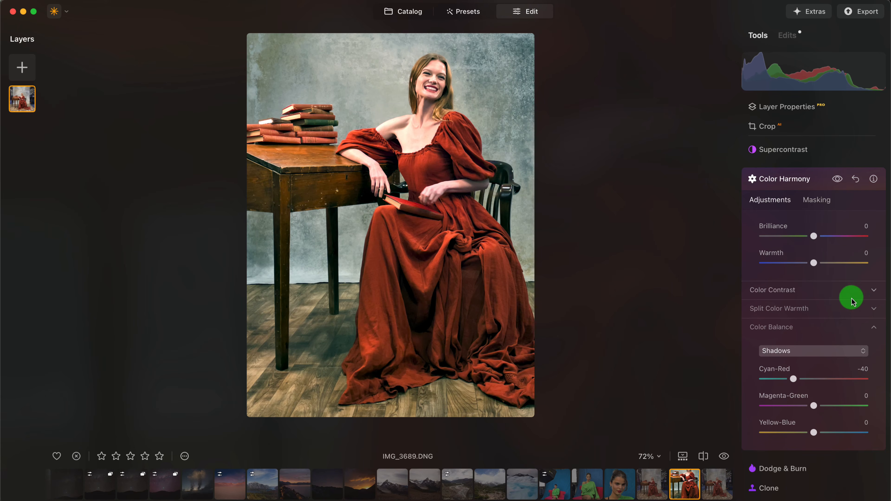
left_click(822, 327)
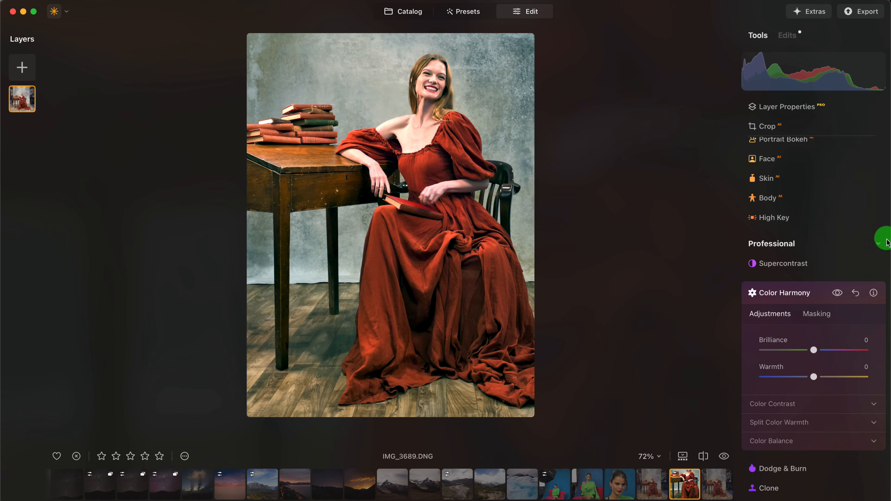
Step: Expand the Landscape and Essentials tool groups and open the Curves section of the Develop tool
scroll(881, 242, "up", 5)
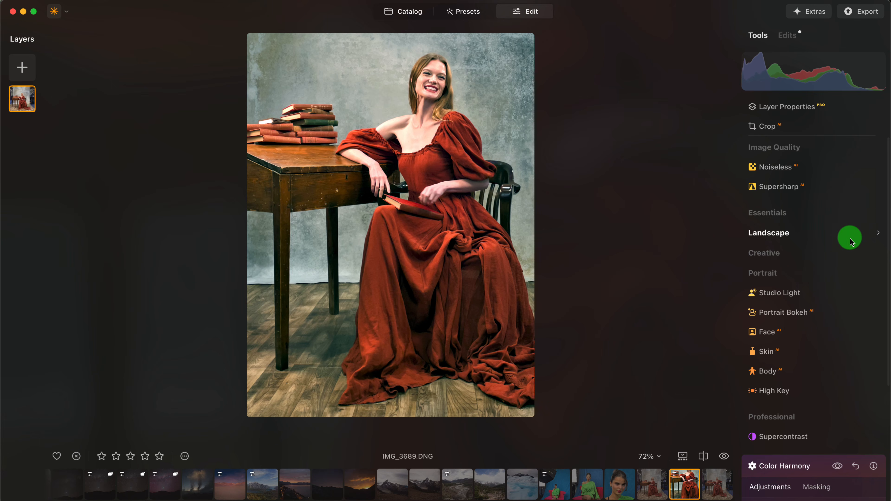
left_click(864, 237)
left_click(882, 215)
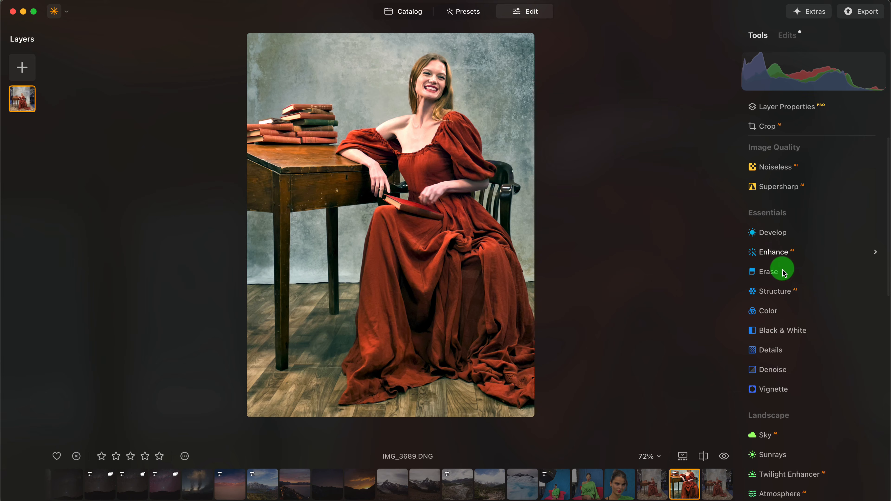
scroll(808, 303, "down", 1)
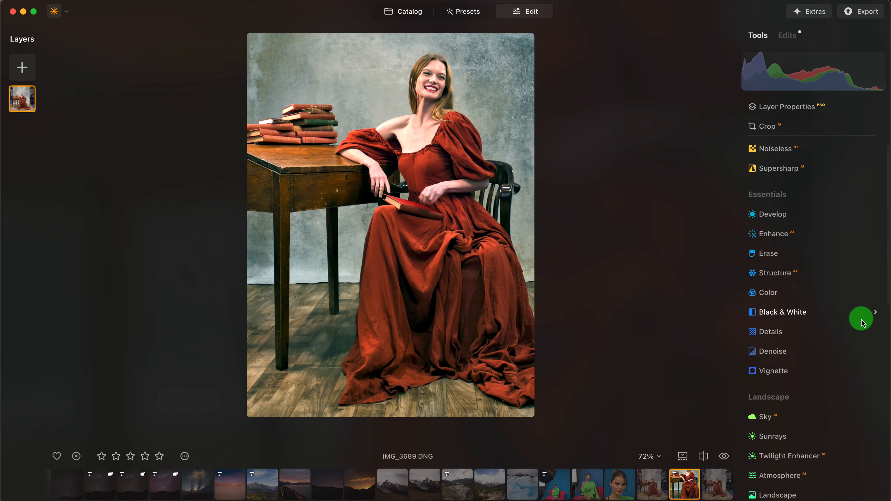
left_click(777, 215)
scroll(822, 328, "down", 5)
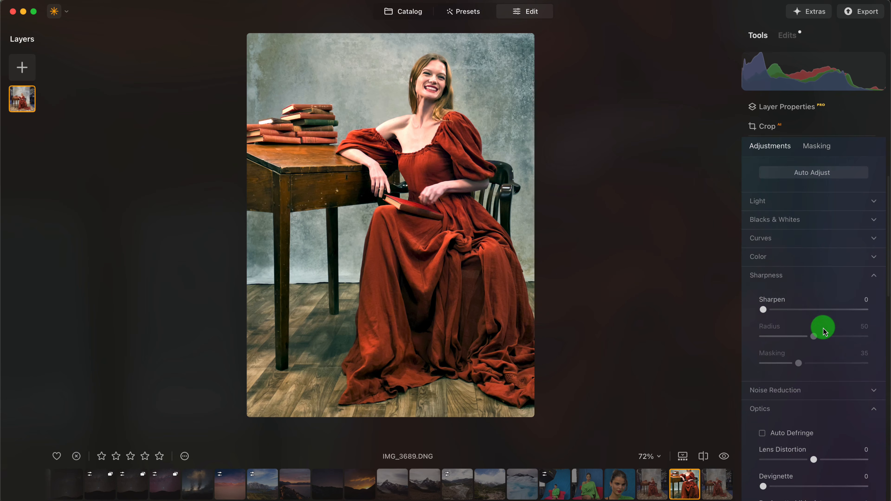
scroll(812, 295, "up", 3)
left_click(785, 211)
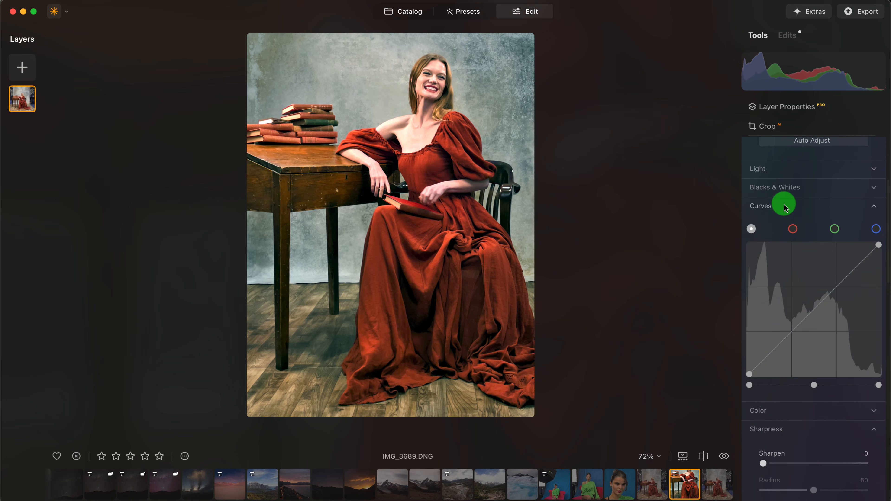
Step: Shape the overall tone curve with three points in the shadows, midtones and highlights to brighten the portrait
left_click_drag(819, 304, 809, 301)
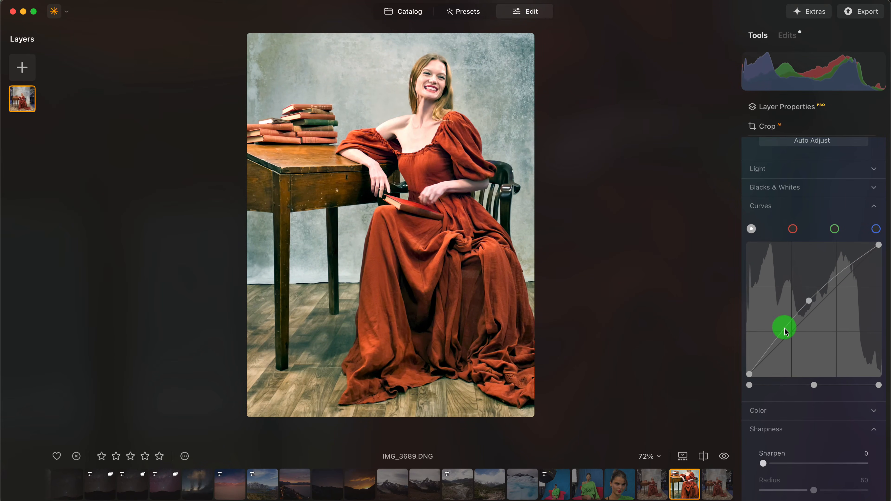
left_click_drag(785, 328, 787, 330)
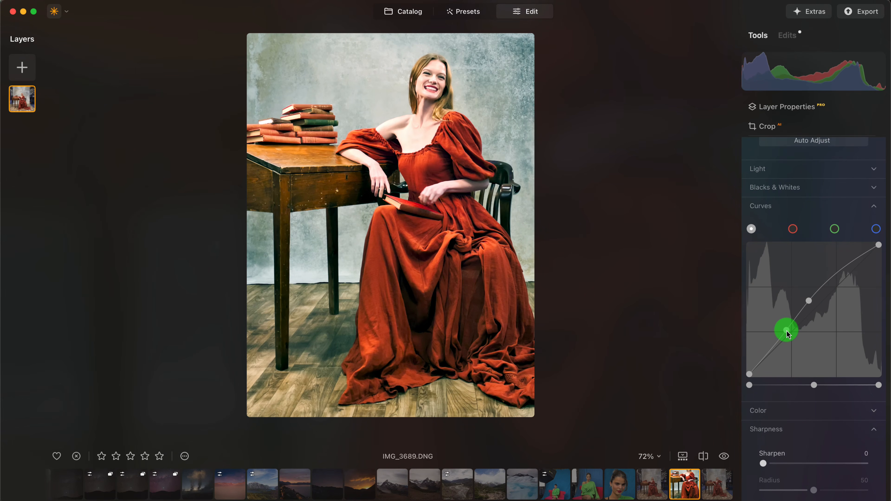
left_click_drag(848, 271, 846, 273)
left_click_drag(809, 300, 814, 299)
Step: Compare the portrait with and without the Develop adjustments
scroll(865, 211, "up", 5)
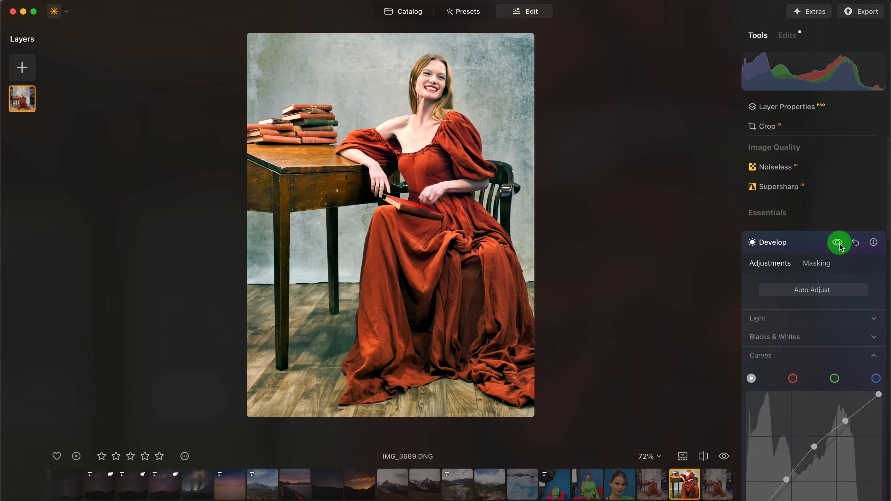
left_click(838, 243)
left_click(838, 243)
left_click(839, 243)
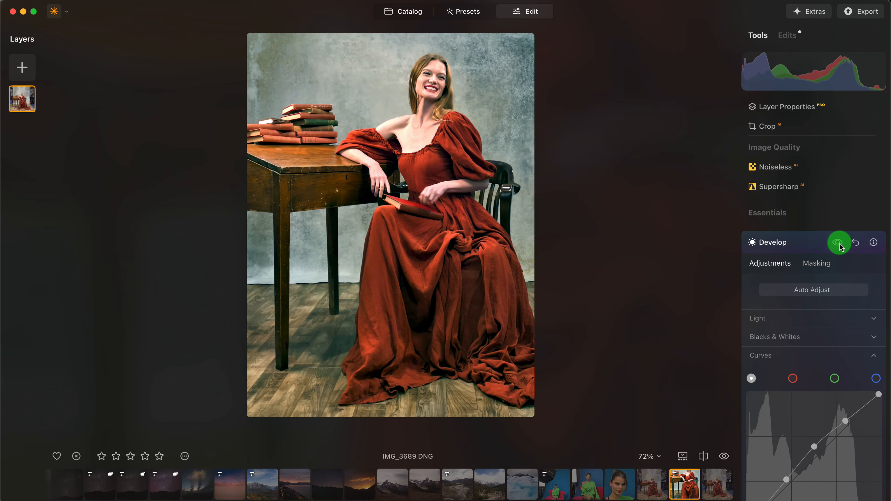
left_click(839, 243)
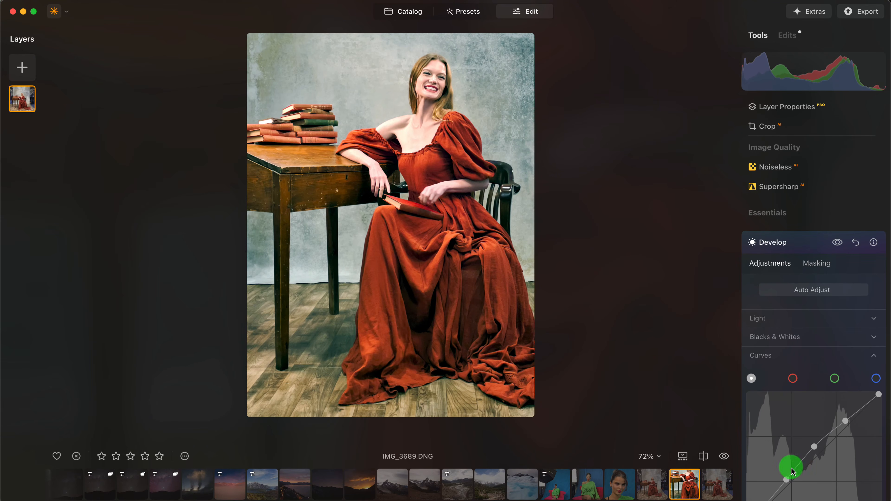
Step: Lower the tone curve's shadow, midtone and highlight points slightly and recheck the portrait with Develop switched off and on
left_click_drag(786, 480, 788, 481)
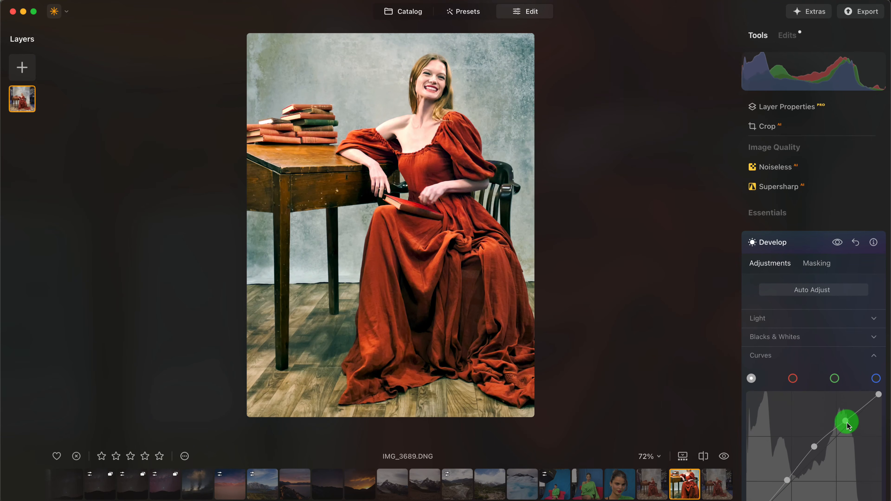
left_click_drag(845, 421, 816, 450)
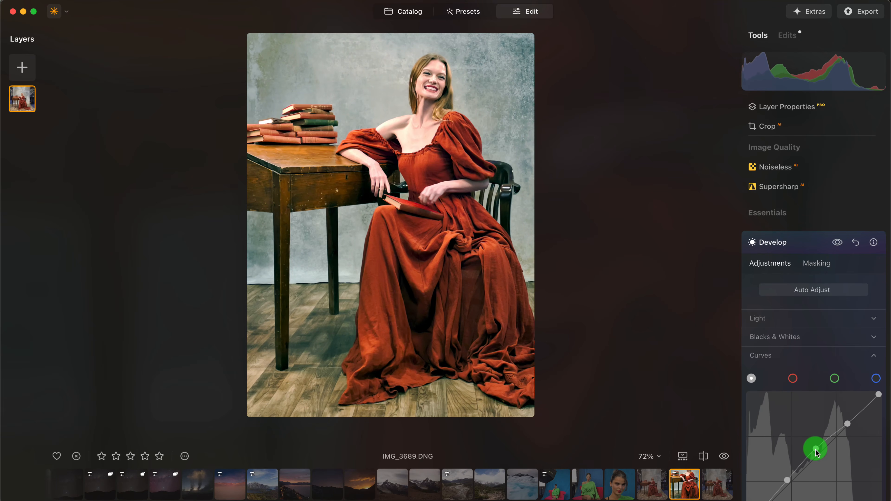
left_click(838, 243)
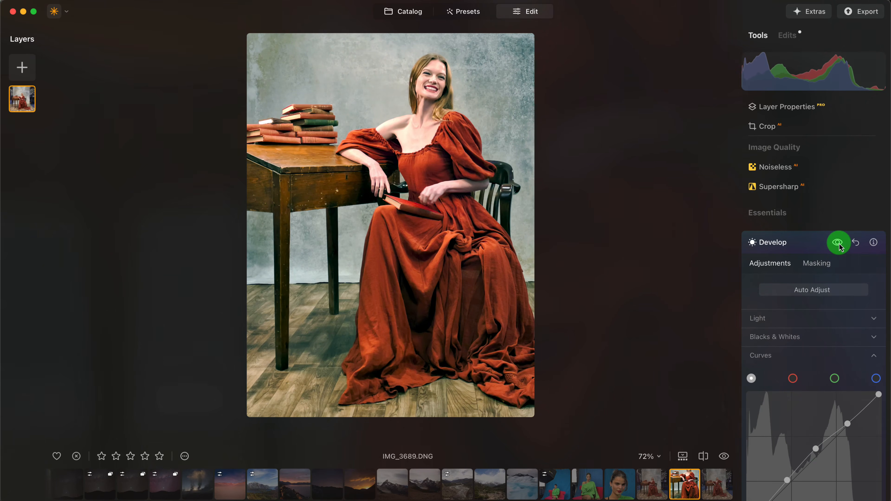
left_click(839, 243)
left_click(840, 243)
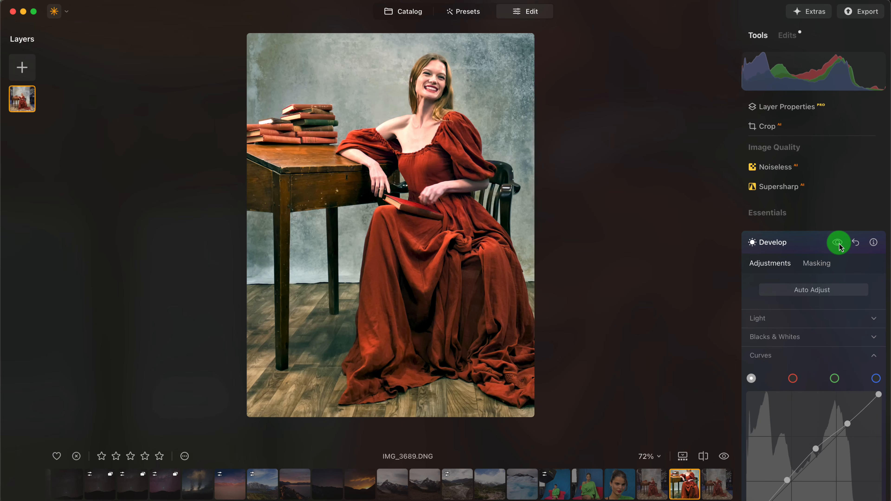
left_click(839, 244)
left_click(840, 244)
left_click(839, 244)
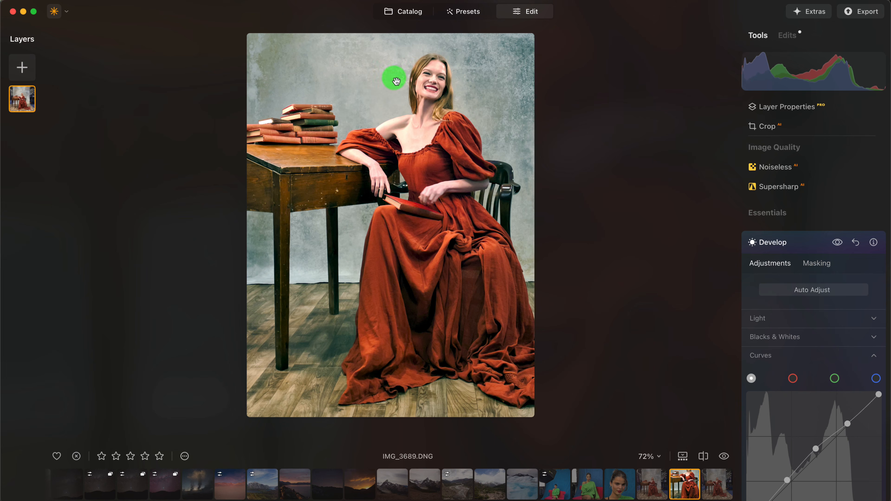
Step: Collapse Develop and add a Vignette with Amount at -68 and Size at 69
left_click(803, 247)
left_click(802, 391)
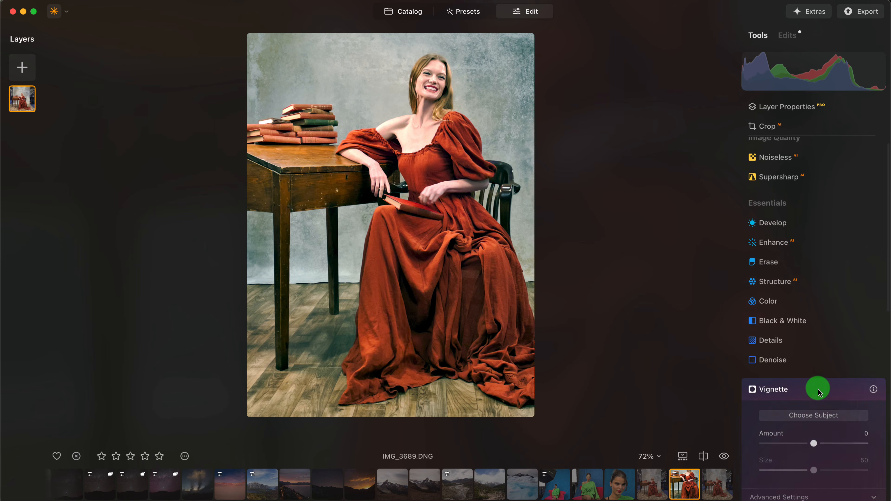
scroll(838, 433, "down", 3)
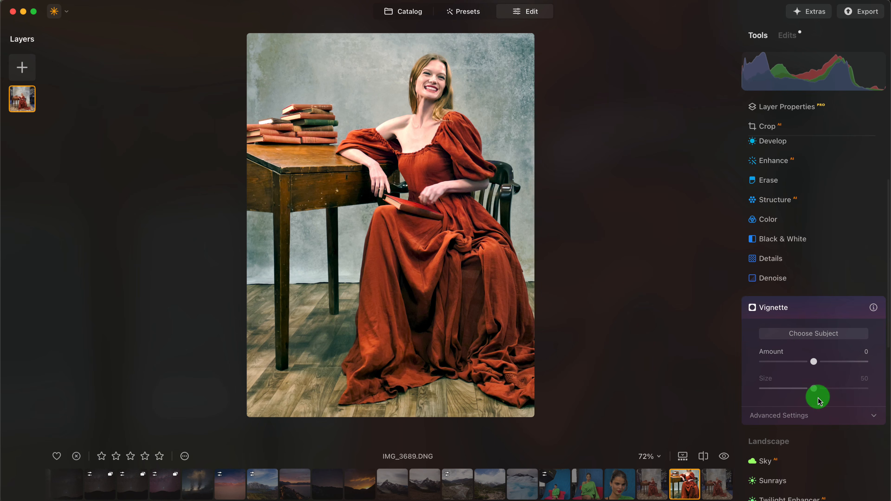
left_click_drag(813, 361, 779, 362)
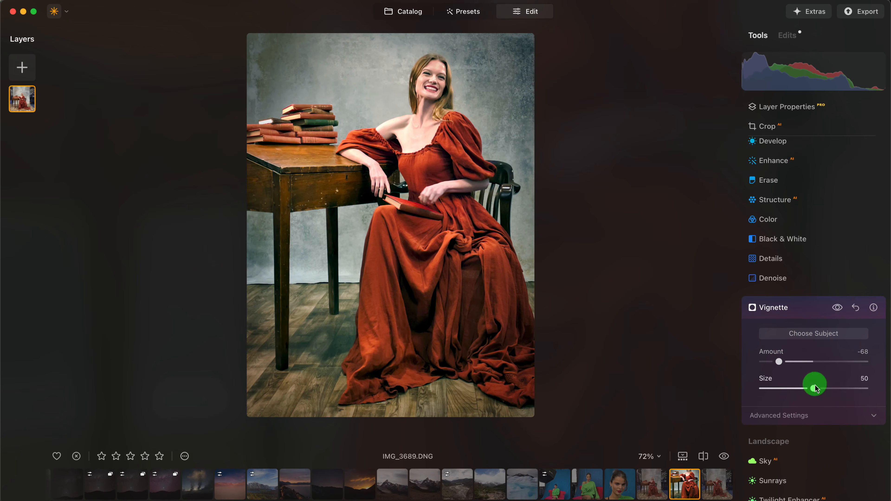
left_click_drag(815, 388, 834, 388)
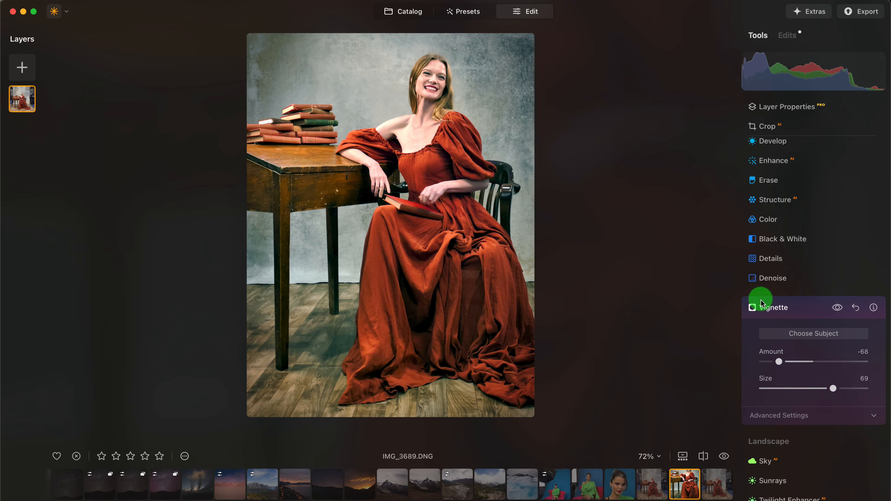
Step: Reset the vignette's Size to 50, soften its Amount to -40, and compare the portrait with and without it
double_click(778, 362)
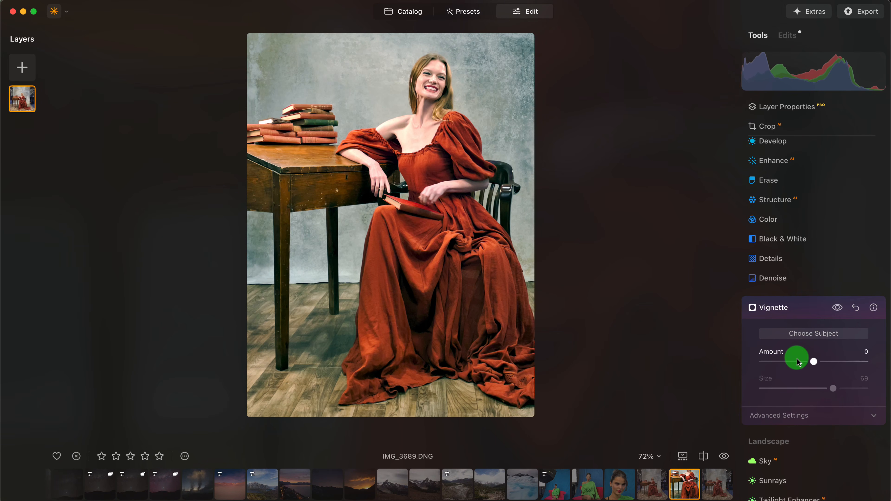
mouse_move(815, 365)
left_mouse_down()
mouse_move(793, 365)
mouse_move(801, 365)
left_mouse_up()
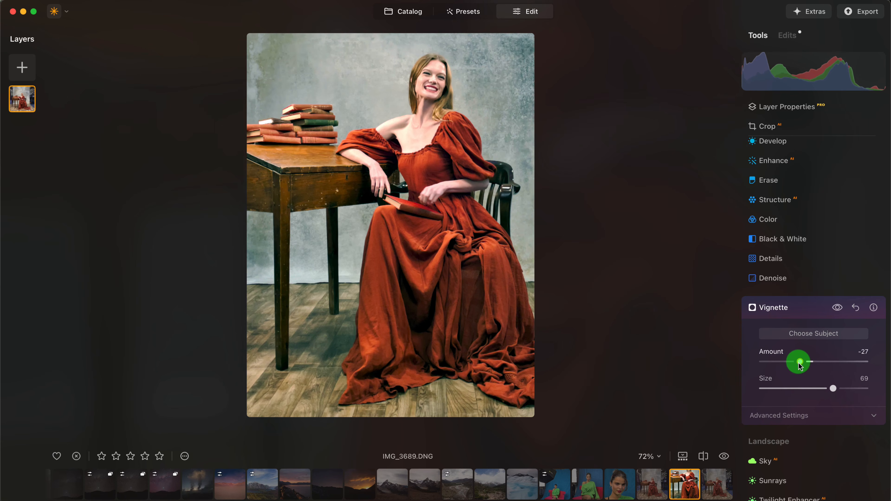
left_click(837, 392)
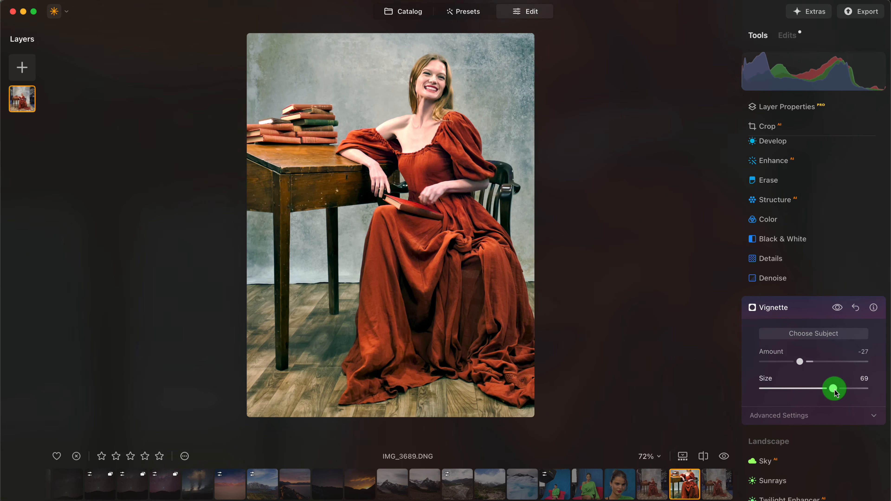
double_click(835, 388)
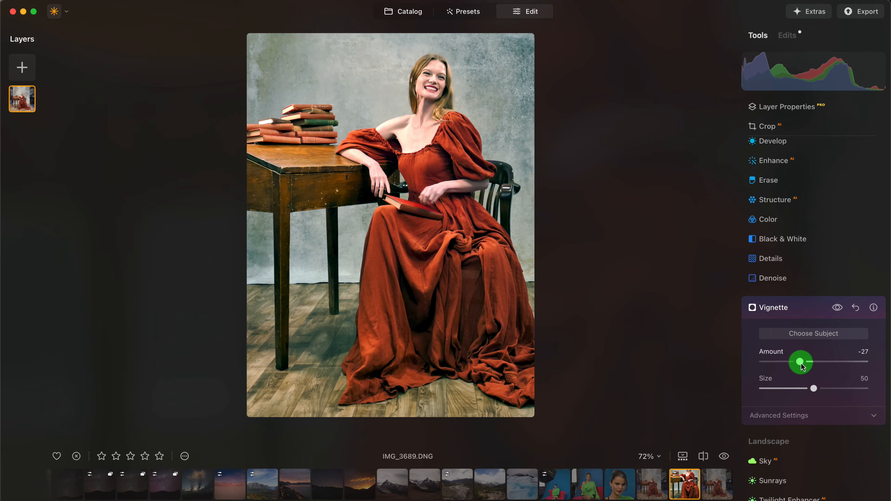
mouse_move(801, 364)
left_mouse_down()
mouse_move(781, 361)
mouse_move(793, 364)
left_mouse_up()
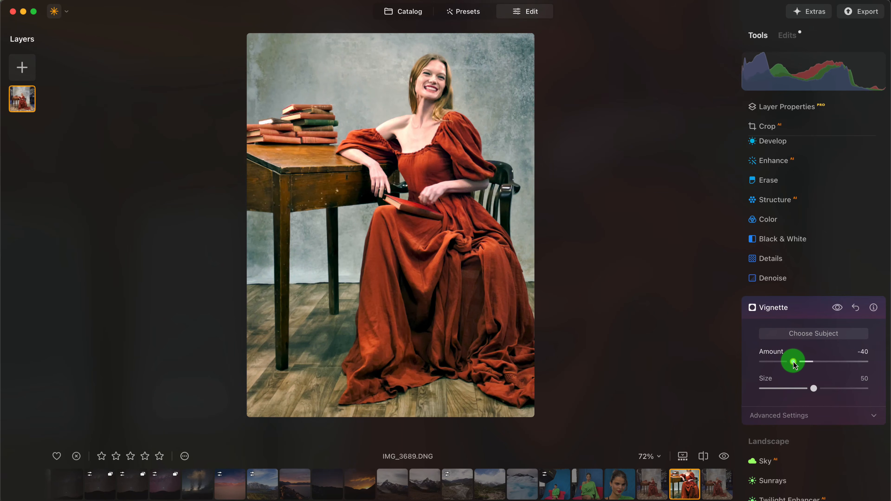
left_click(837, 309)
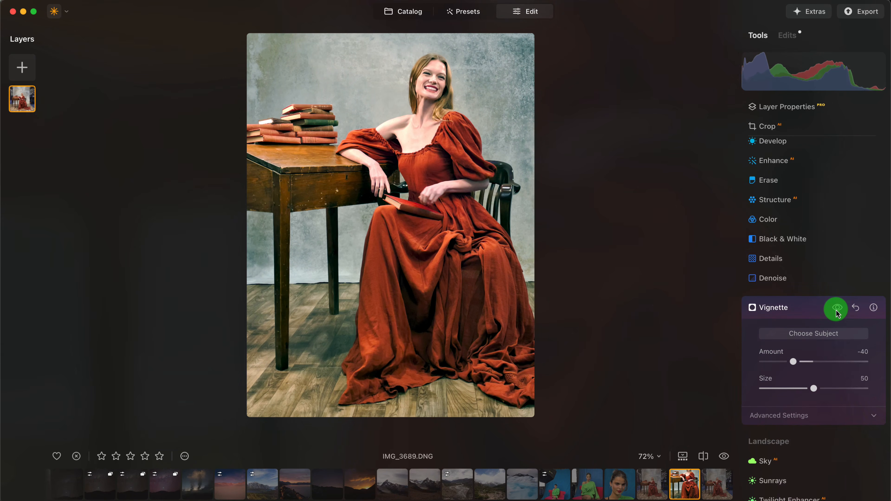
left_click(837, 310)
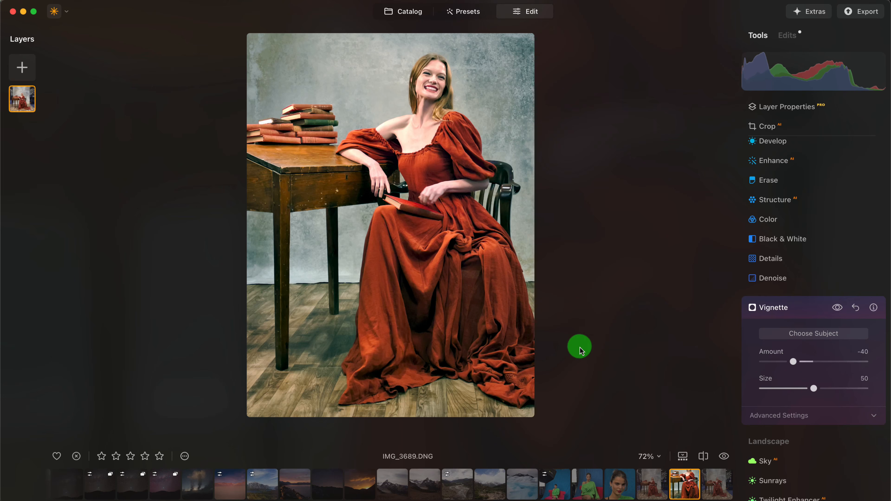
Step: Compare the fully edited portrait with the original photo several times
left_click(724, 457)
left_click(724, 457)
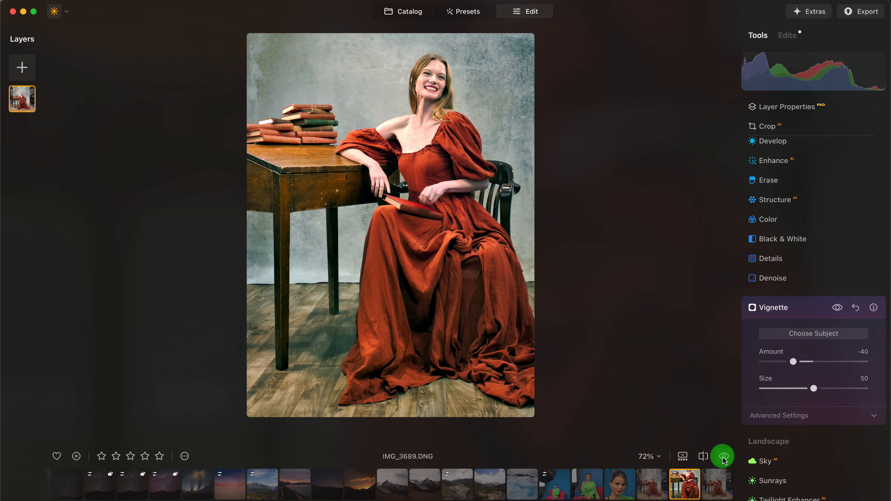
left_click(724, 457)
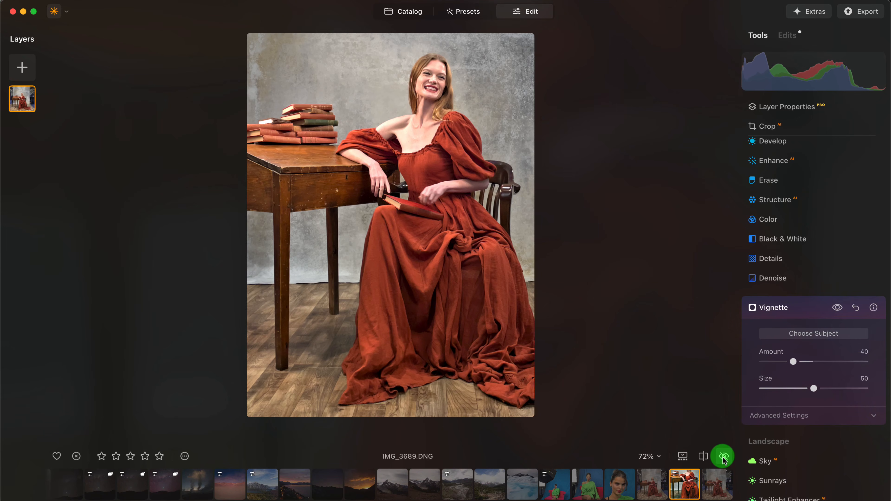
left_click(724, 457)
left_click(724, 457)
left_click(724, 457)
left_click(723, 457)
left_click(724, 457)
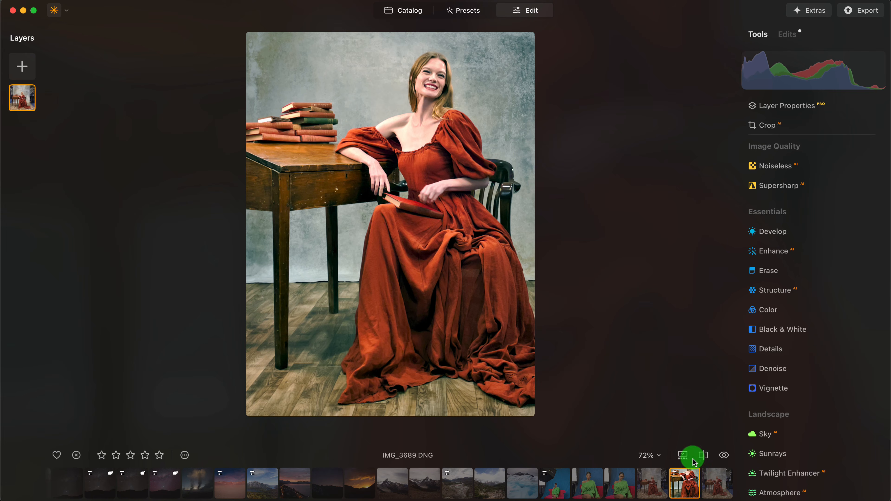
Step: Copy this portrait's edits onto the two neighbouring red-dress portraits, leaving only IMG_3688.DNG selected
left_click(653, 485)
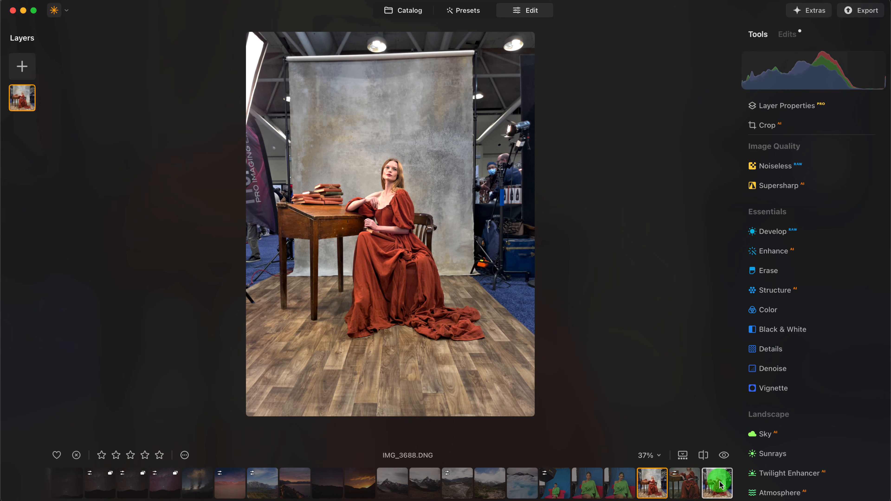
key("super+v")
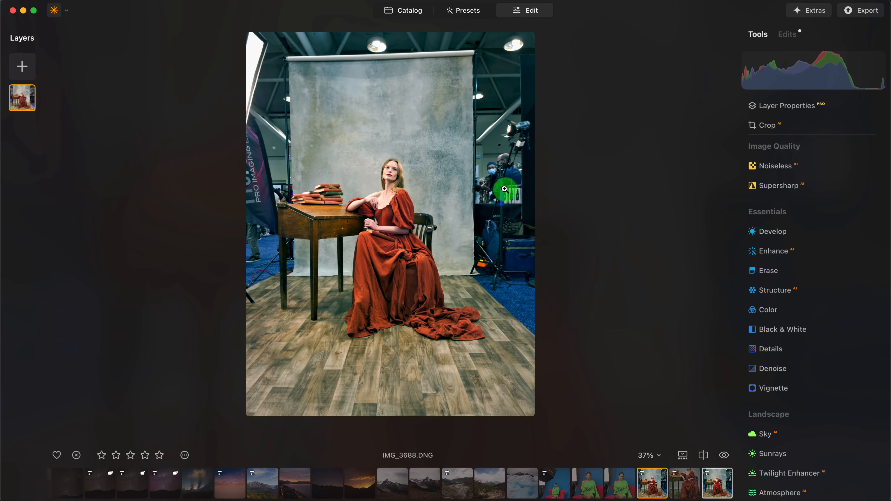
left_click(625, 482)
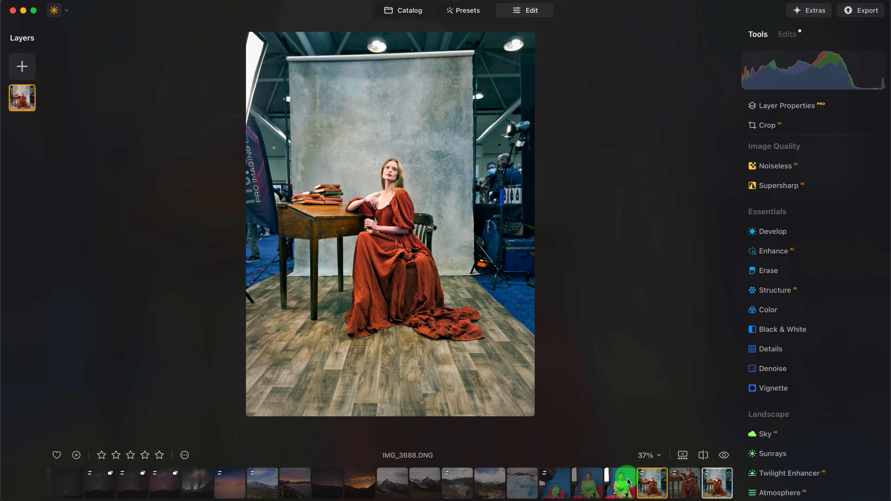
left_click(660, 491)
left_click(685, 487)
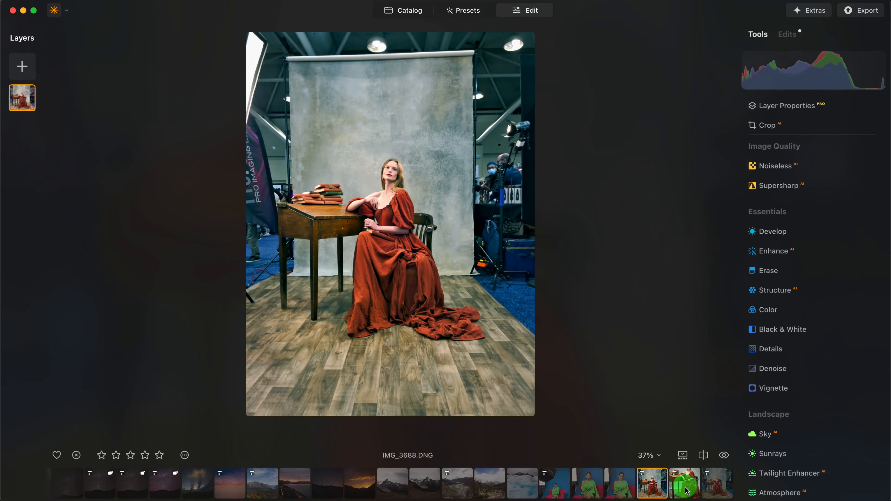
left_click(720, 493)
left_click(652, 484)
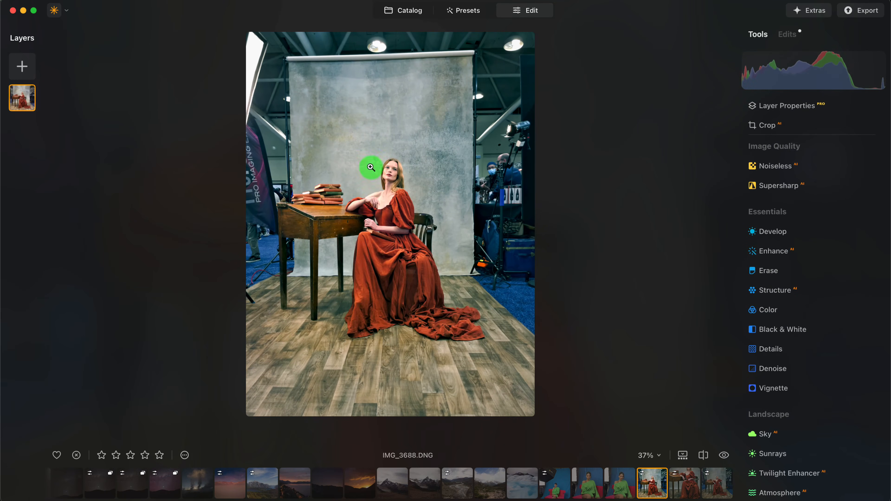
Step: Review the list of edits on IMG_3688.DNG against those on IMG_3689.DNG
left_click(788, 34)
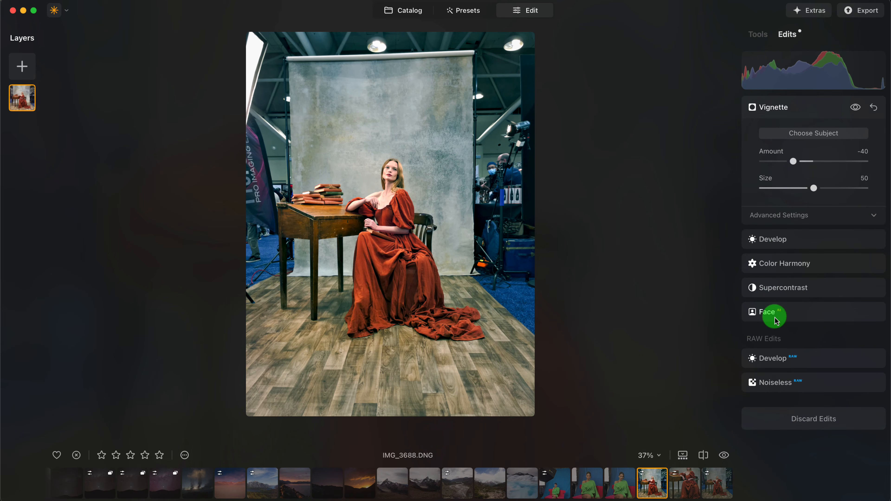
left_click(684, 484)
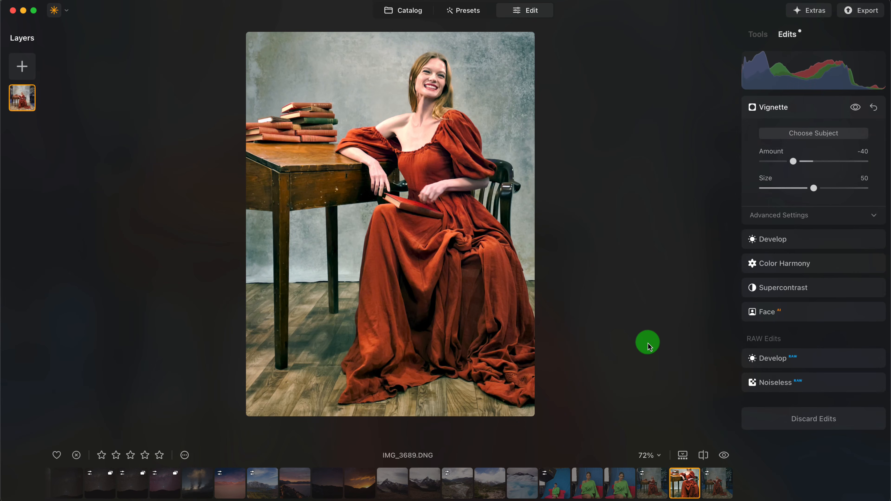
left_click(652, 483)
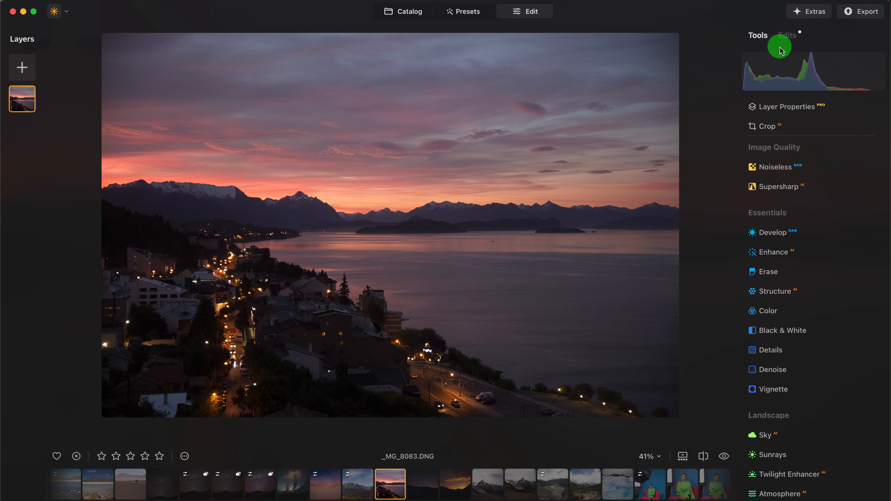
Step: Try the Adobe Standard camera profile on _MG_8083.DNG in its RAW Develop edits, and switch the profile to Camera Landscape
left_click(794, 35)
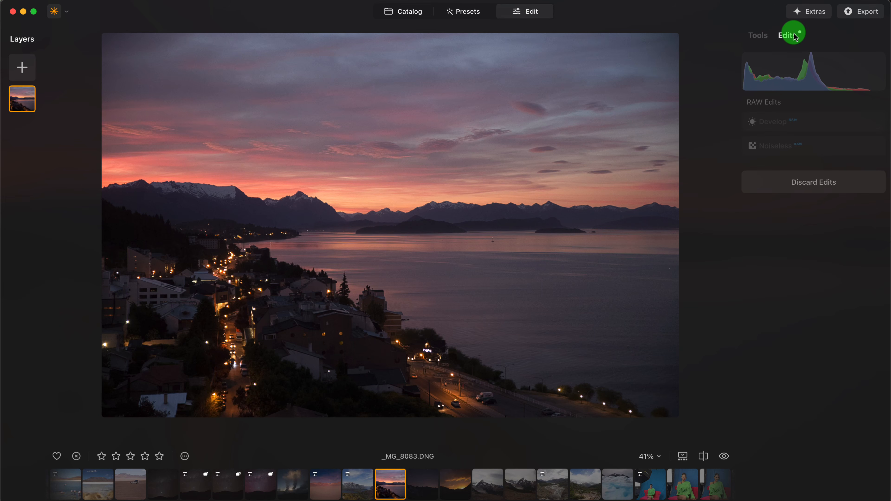
left_click(777, 127)
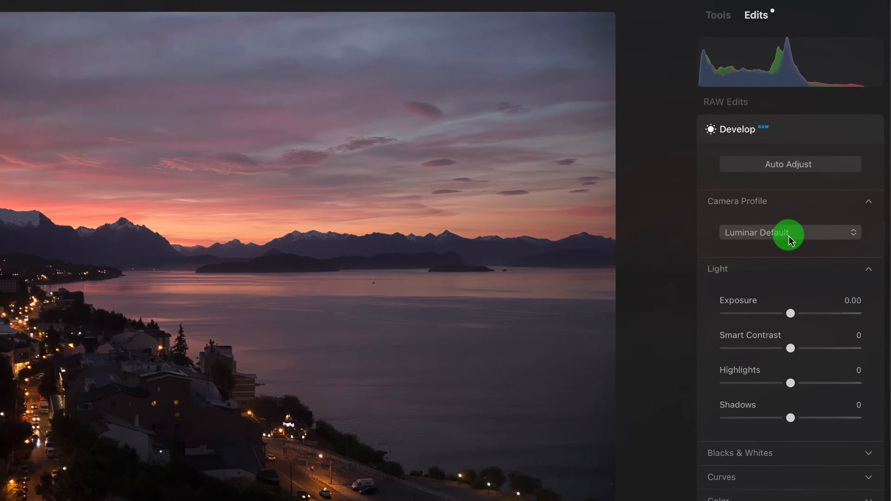
left_click(789, 240)
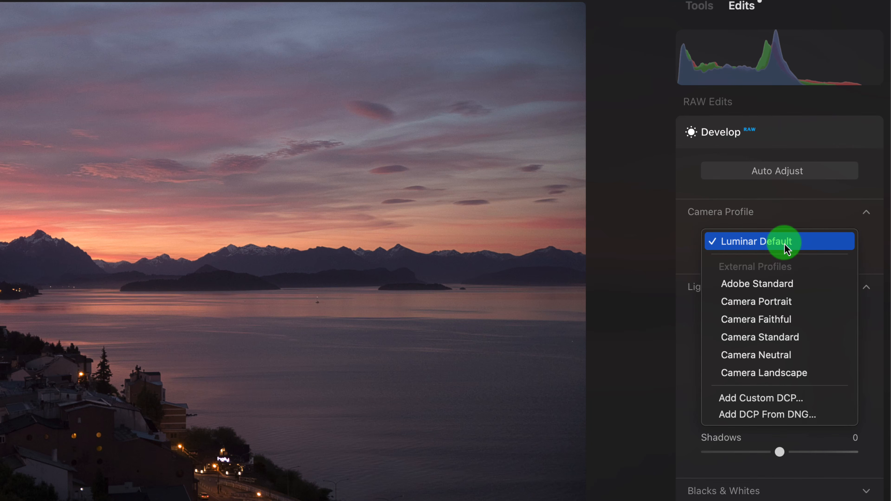
left_click(783, 283)
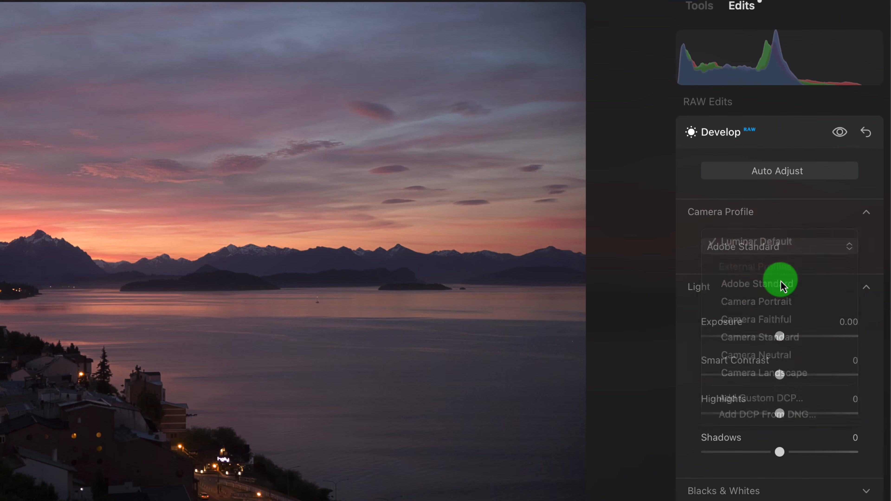
left_click(779, 249)
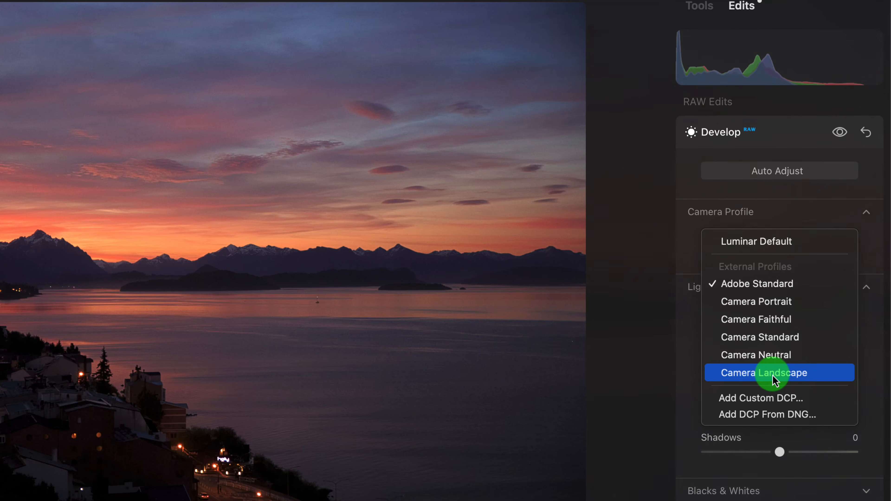
left_click(774, 378)
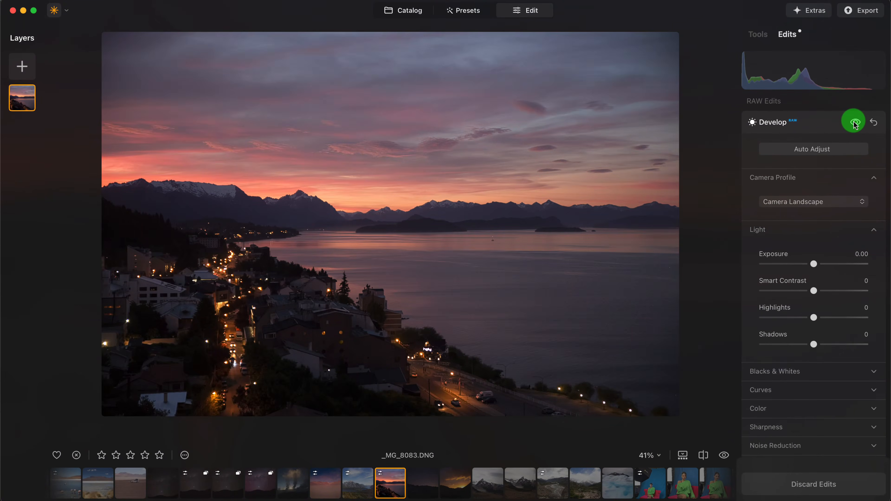
Step: Compare the sunset photo with and without its Develop edits, and look through the available camera profiles
left_click(855, 123)
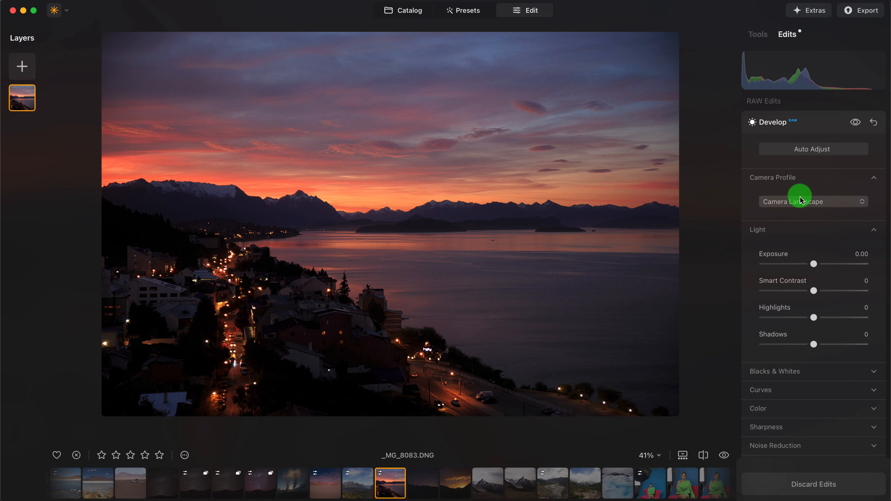
left_click(185, 455)
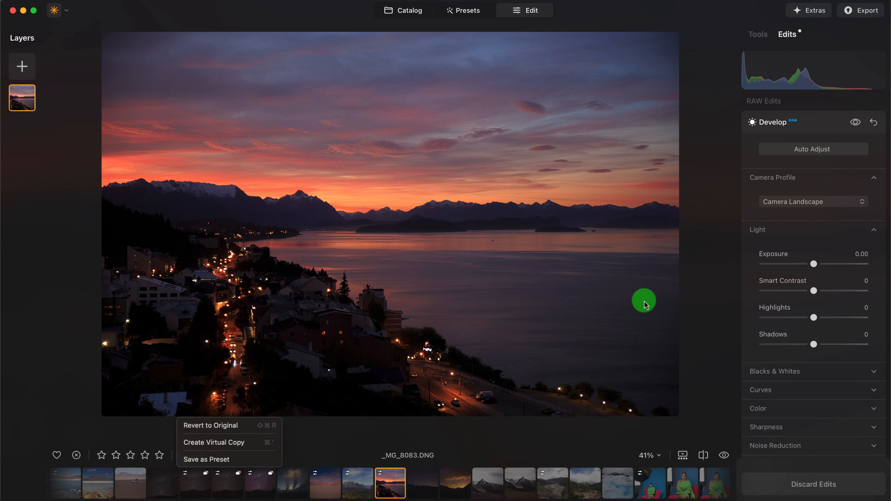
left_click(696, 295)
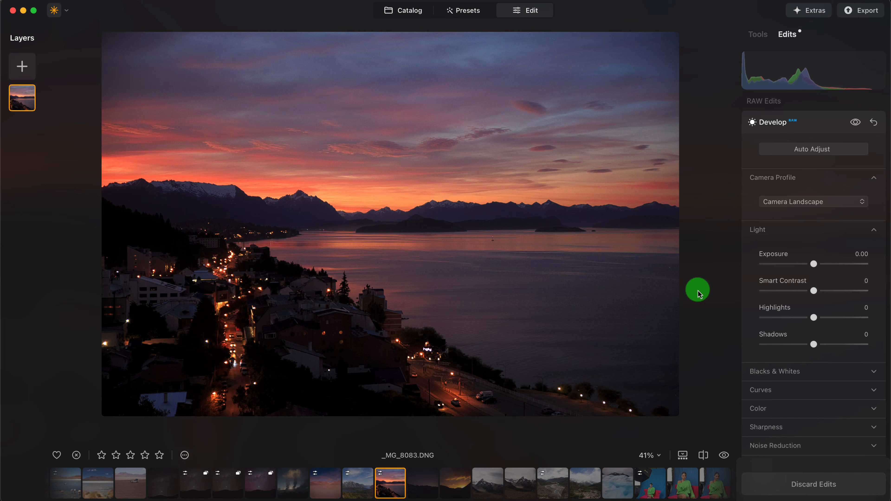
left_click(834, 209)
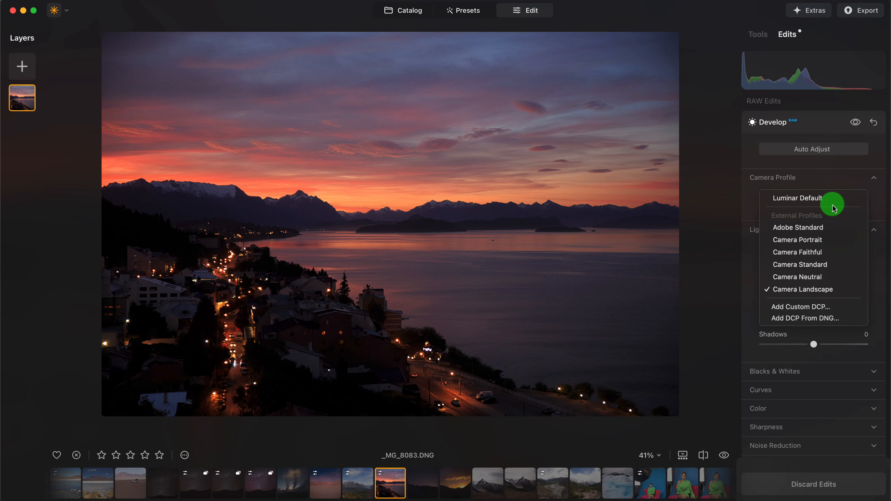
left_click(719, 226)
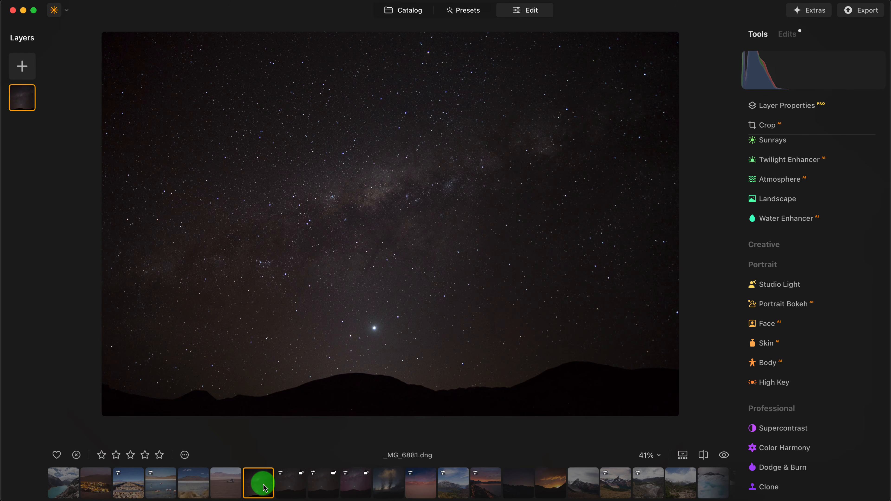
Step: Extend the selection from _MG_6881.dng to seven consecutive photos and open a new export for them with its options shown
left_click(452, 489, "shift")
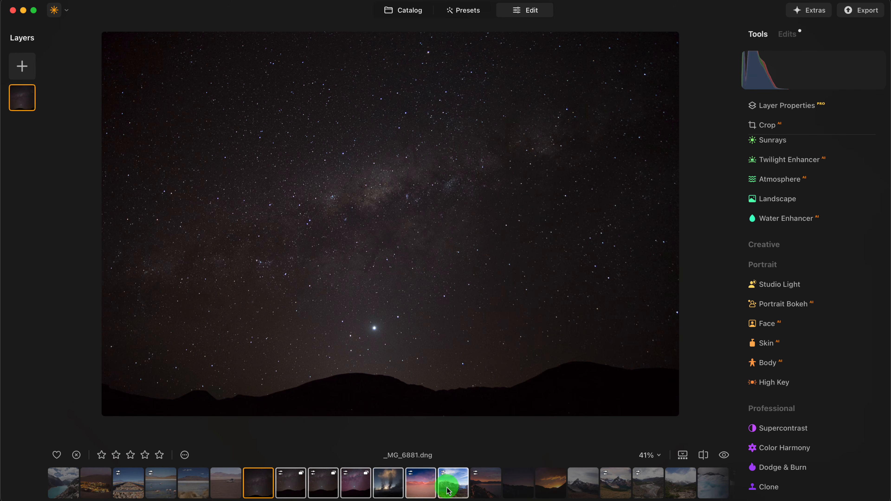
right_click(451, 488)
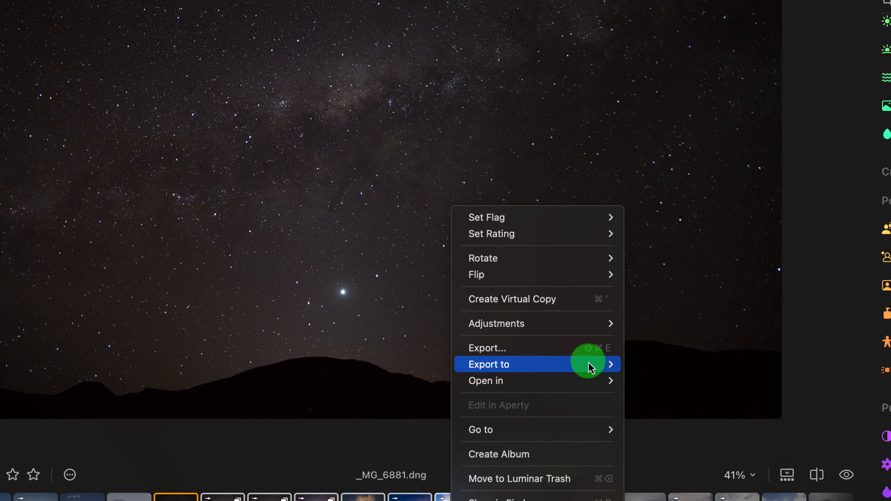
mouse_move(590, 372)
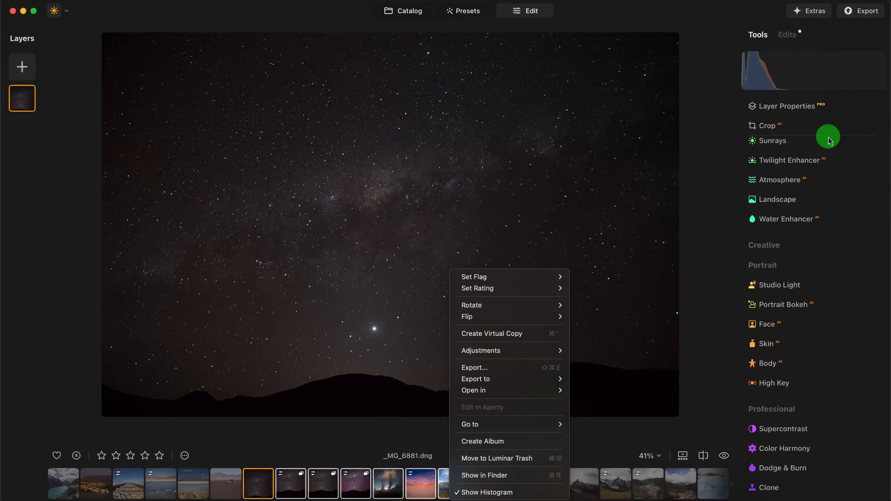
left_click(857, 16)
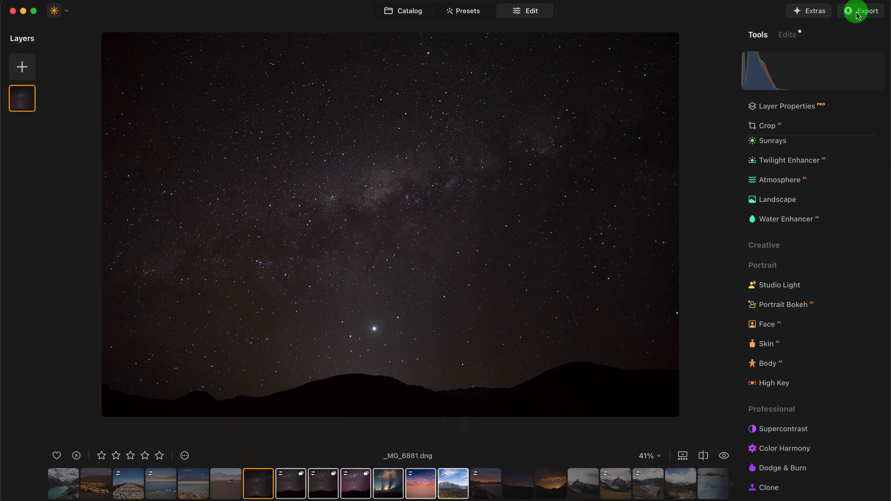
left_click(858, 16)
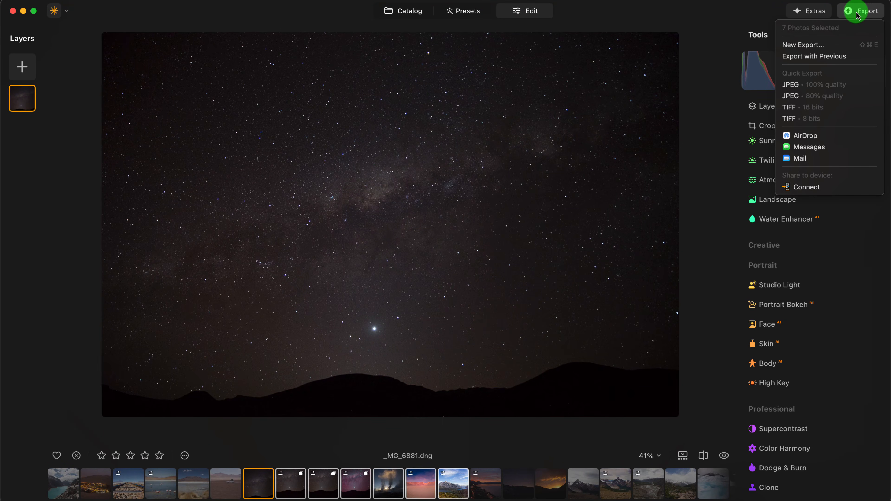
left_click(816, 48)
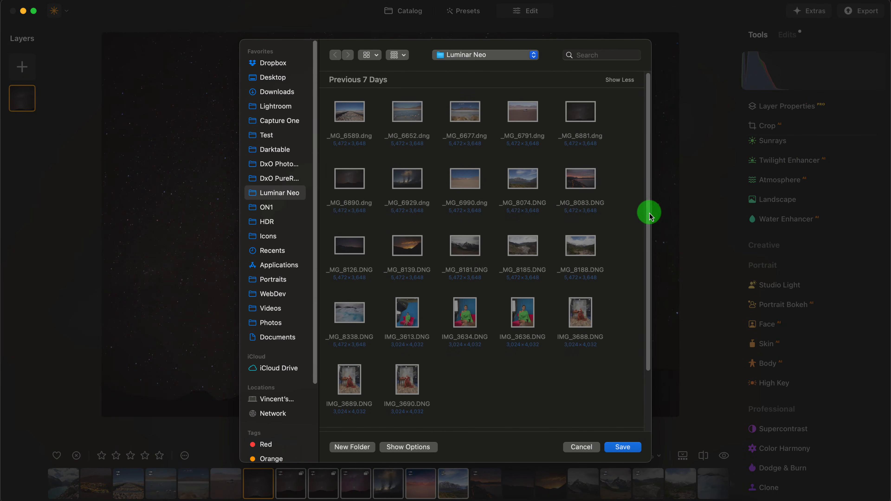
scroll(647, 213, "down", 3)
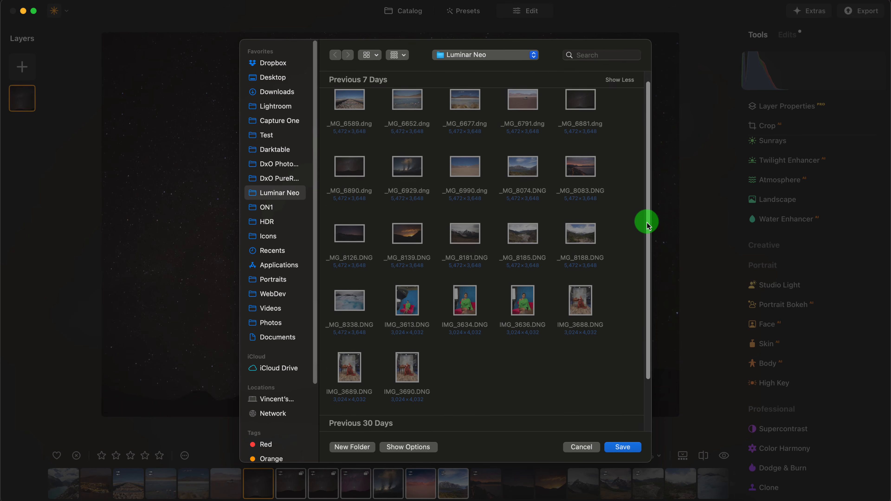
scroll(646, 225, "up", 3)
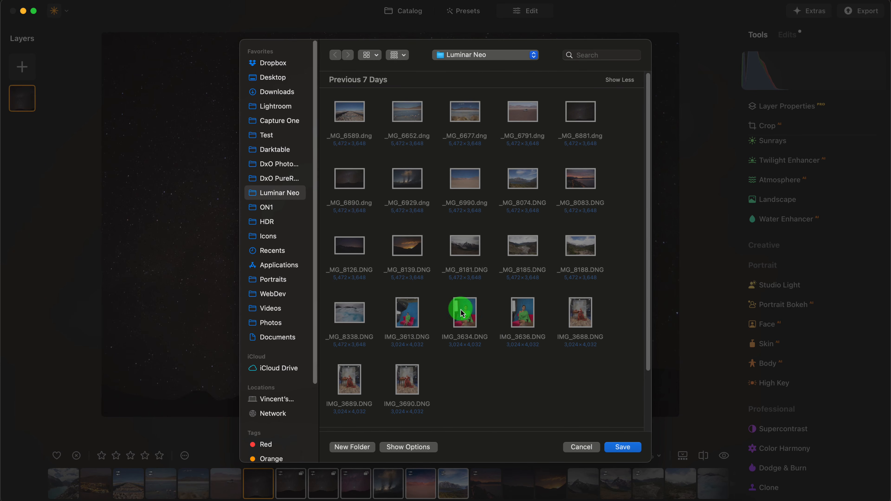
left_click(414, 448)
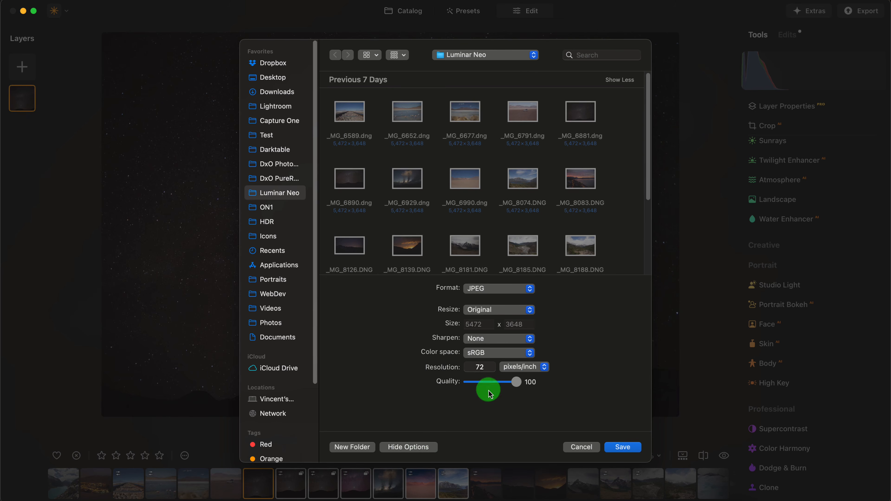
Step: Go through the export's format, sharpening and color space choices, set Resize to Long Edge, and cancel the export
left_click(503, 292)
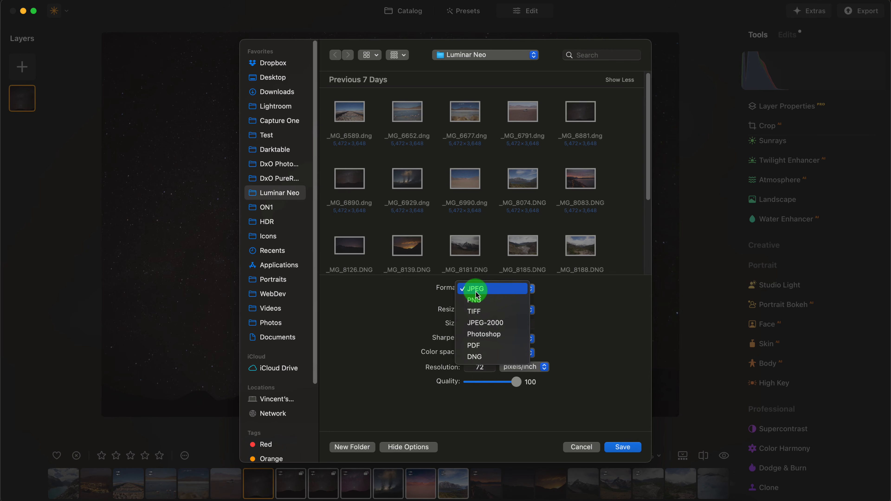
left_click(630, 311)
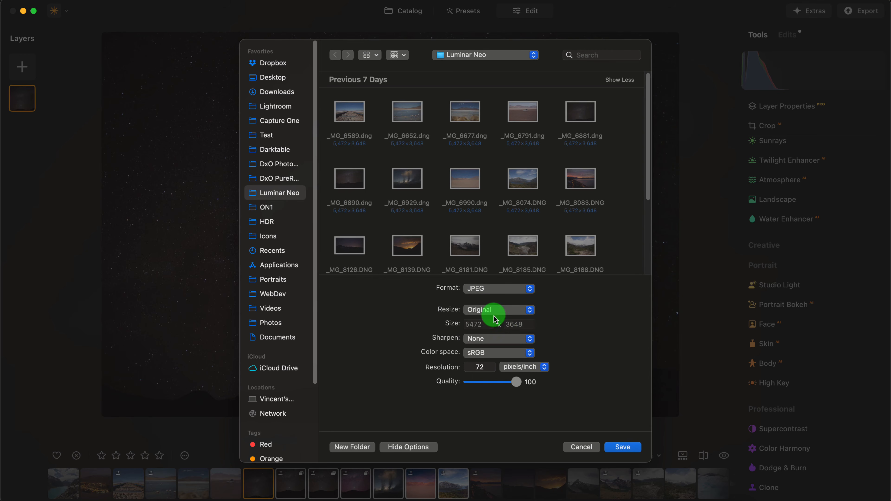
left_click(489, 310)
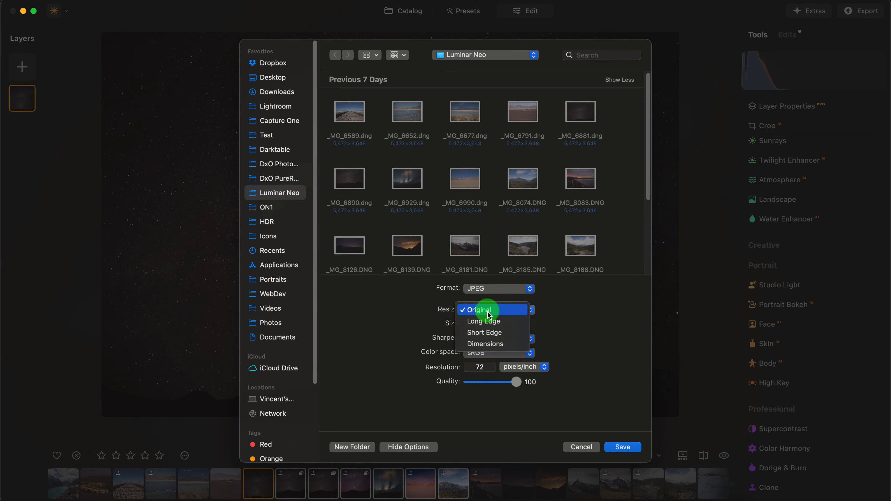
left_click(502, 323)
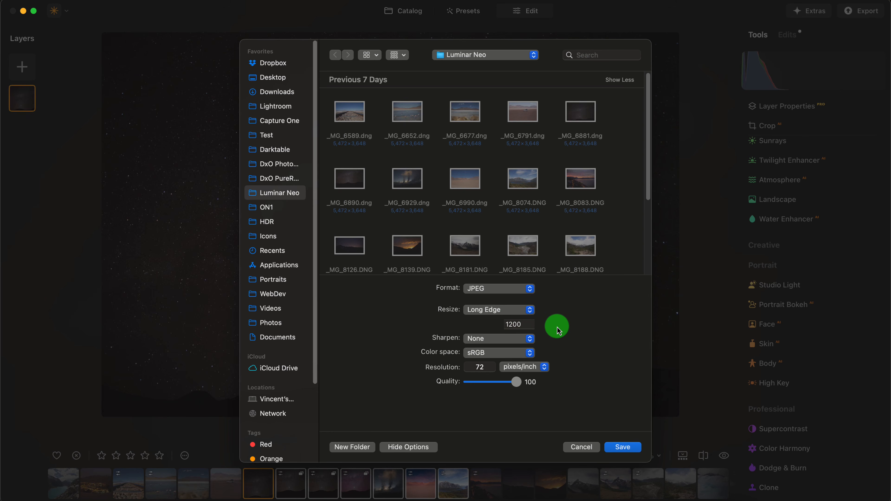
left_click(491, 339)
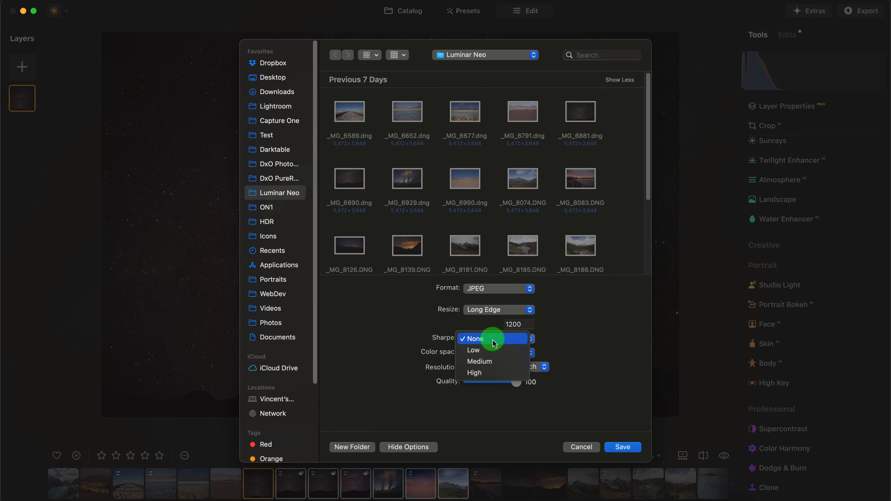
left_click(490, 342)
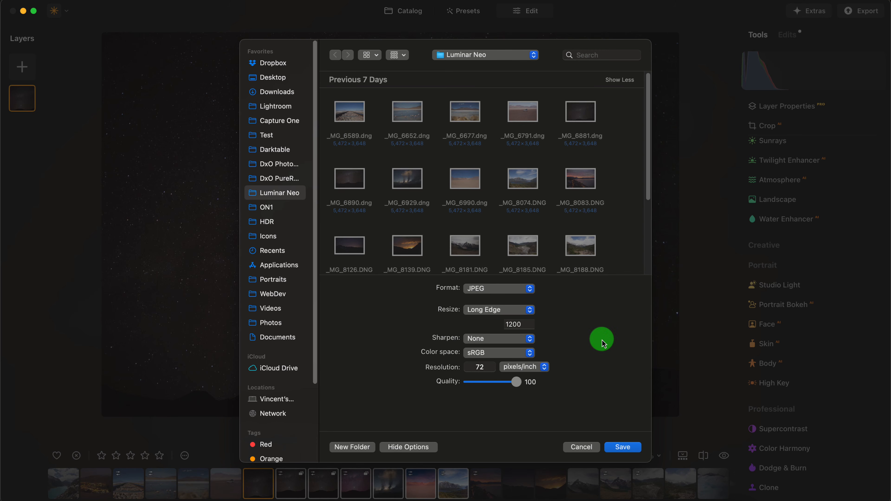
left_click(530, 353)
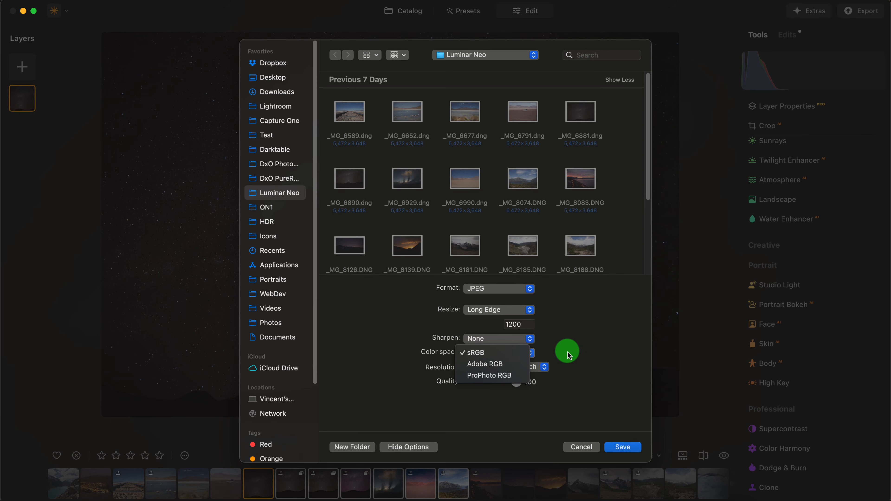
left_click(568, 355)
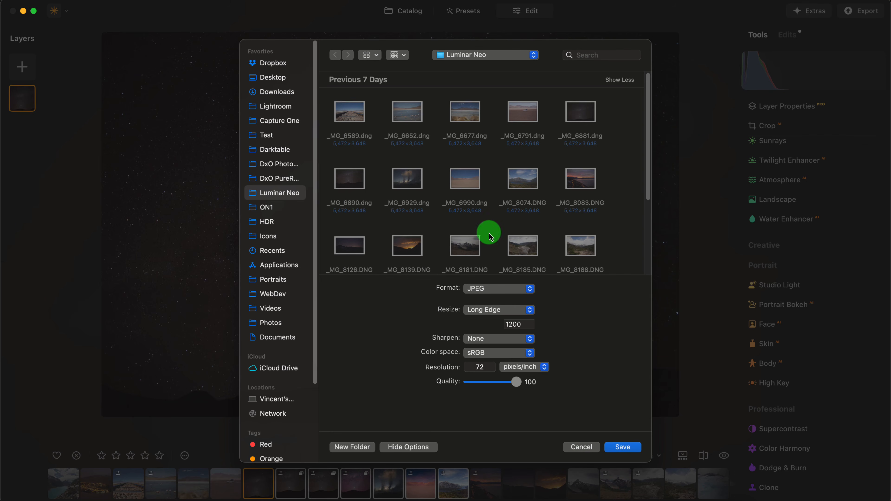
left_click(584, 447)
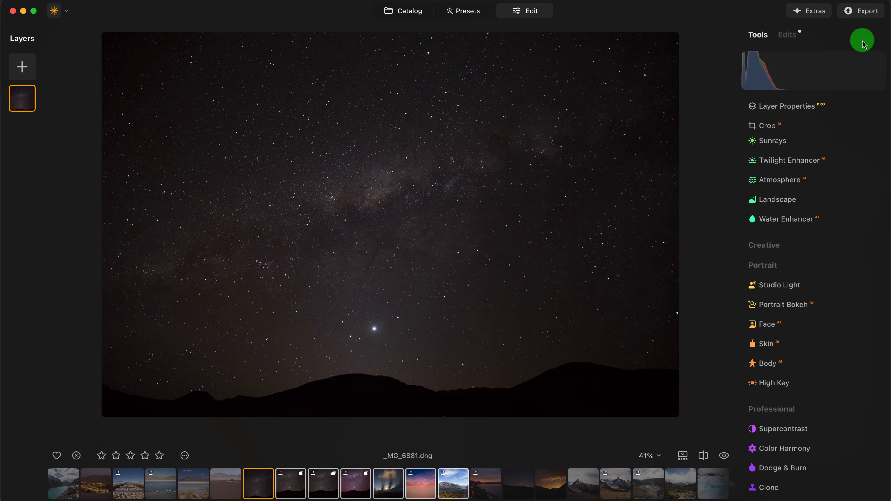
Step: Export the seven selected photos with the previous export settings
left_click(858, 12)
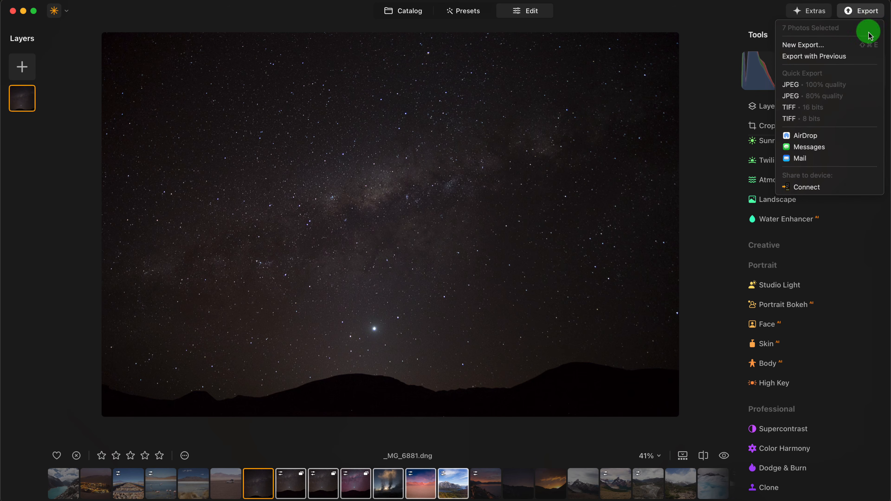
left_click(821, 57)
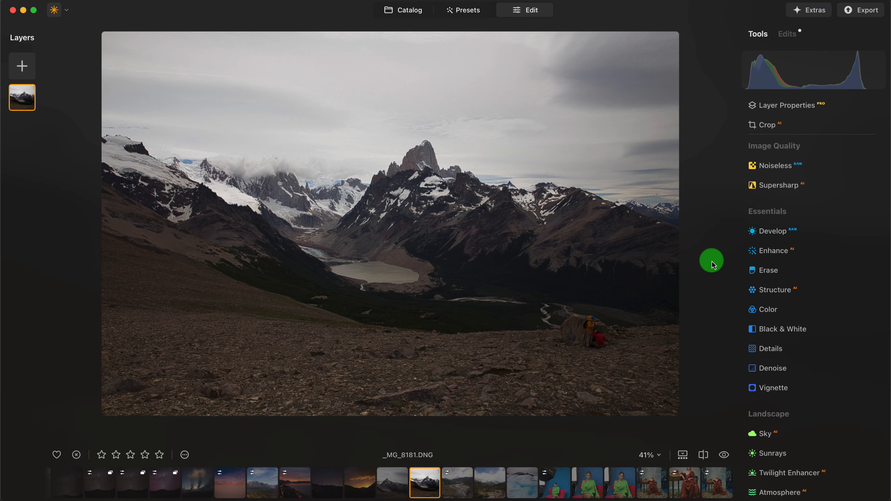
Step: Examine the RAW Develop sections available in the edits of the mountain photo _MG_8181.DNG
left_click(788, 36)
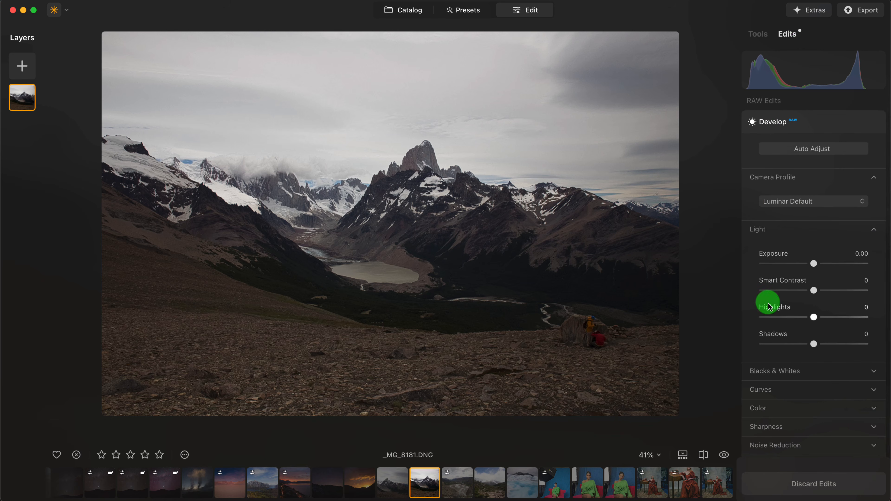
scroll(802, 332, "down", 1)
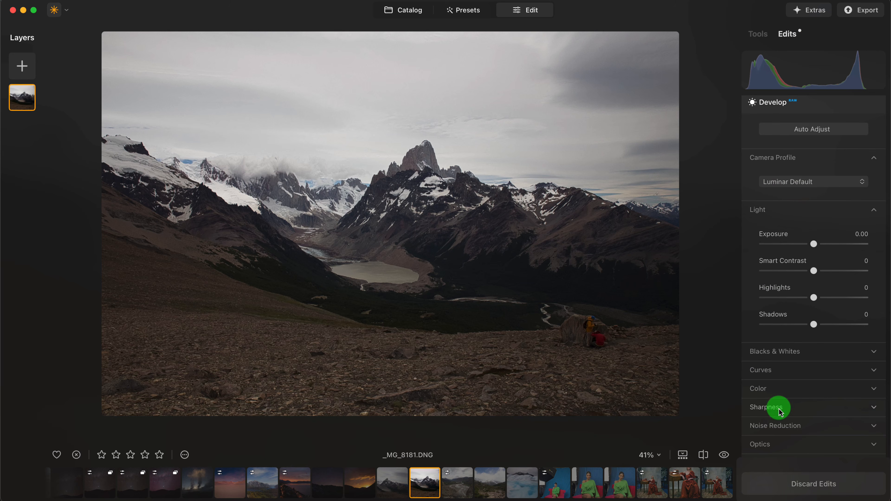
scroll(805, 417, "down", 1)
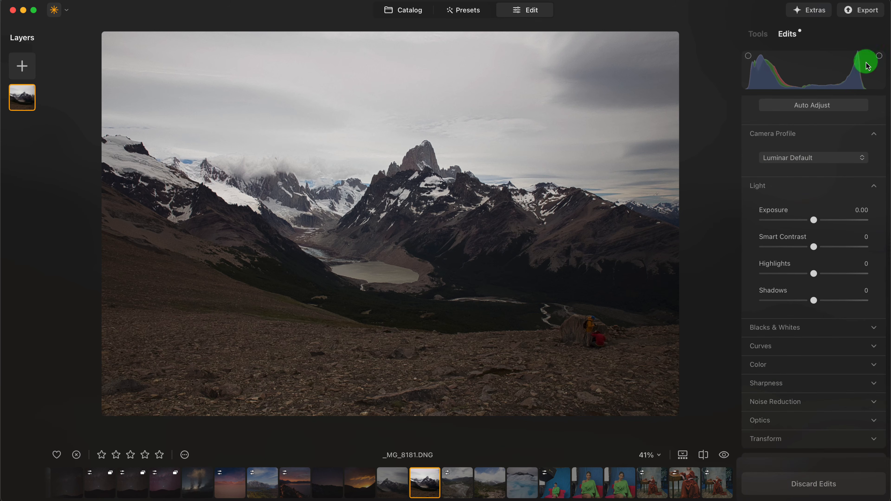
scroll(805, 137, "up", 2)
left_click(781, 131)
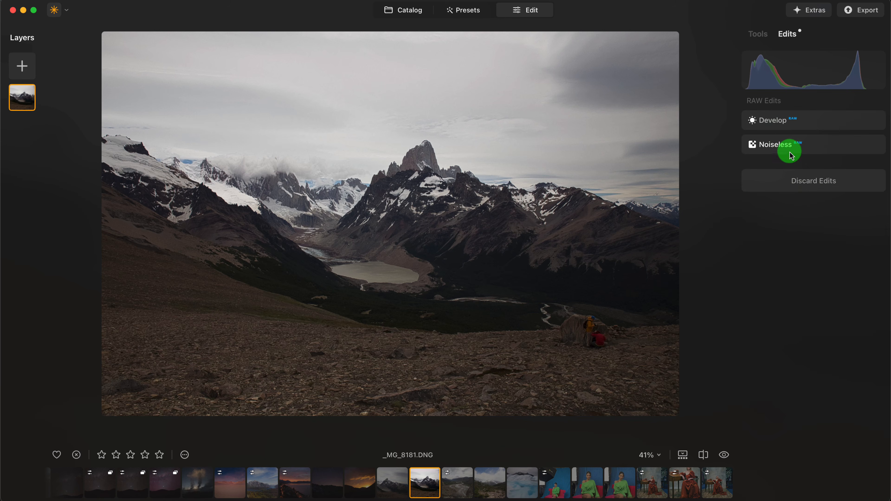
Step: Review where tools are found: the editing tools, the Catalog's generative and merge tools, and the photo's RAW Develop edits
left_click(759, 34)
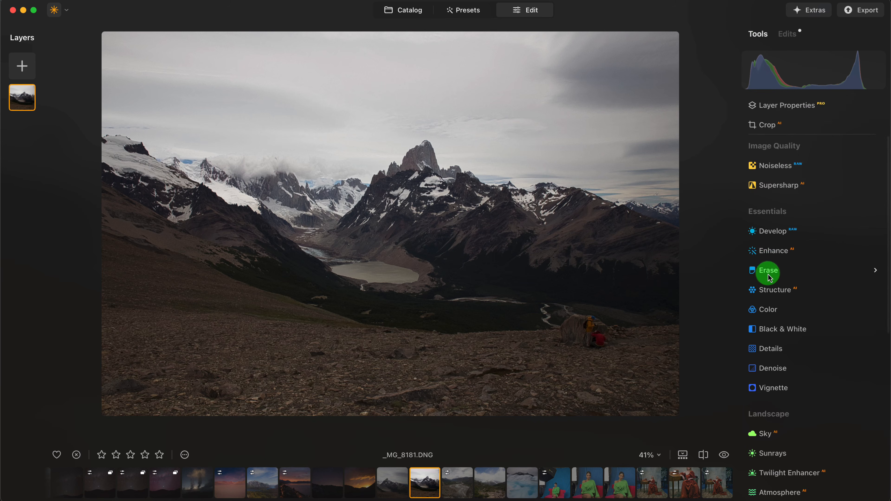
left_click(402, 15)
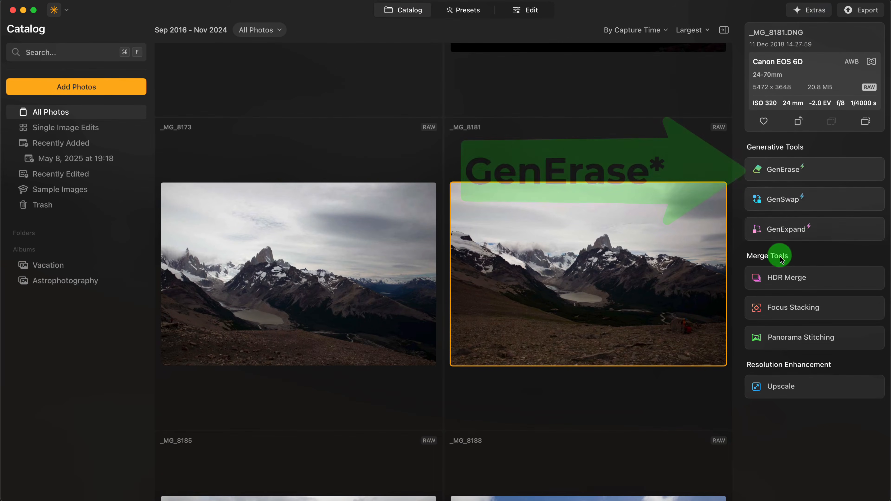
left_click(523, 10)
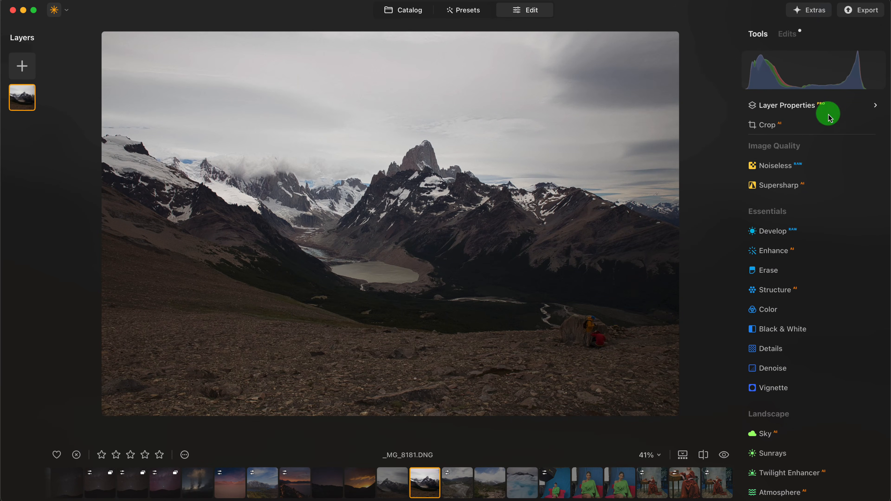
left_click(788, 34)
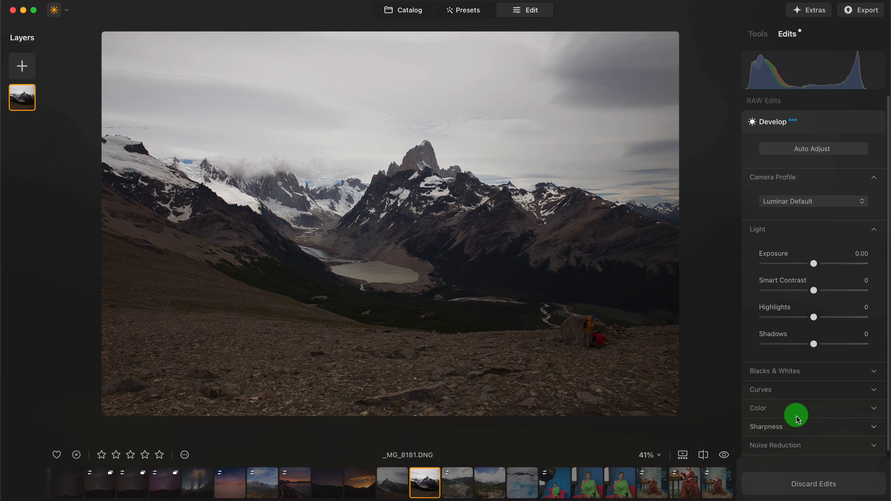
left_click(759, 35)
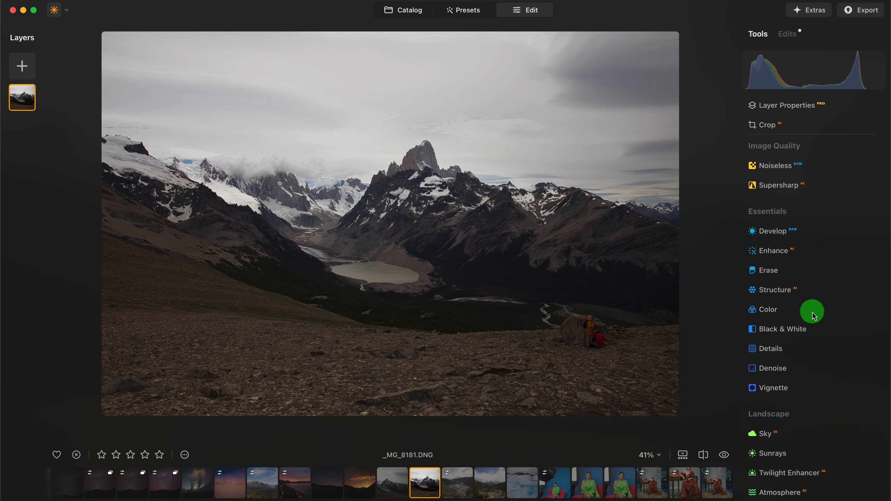
Step: Look through the editing tools from Essentials and Landscape to Portrait and Professional
scroll(818, 333, "down", 3)
scroll(818, 343, "down", 8)
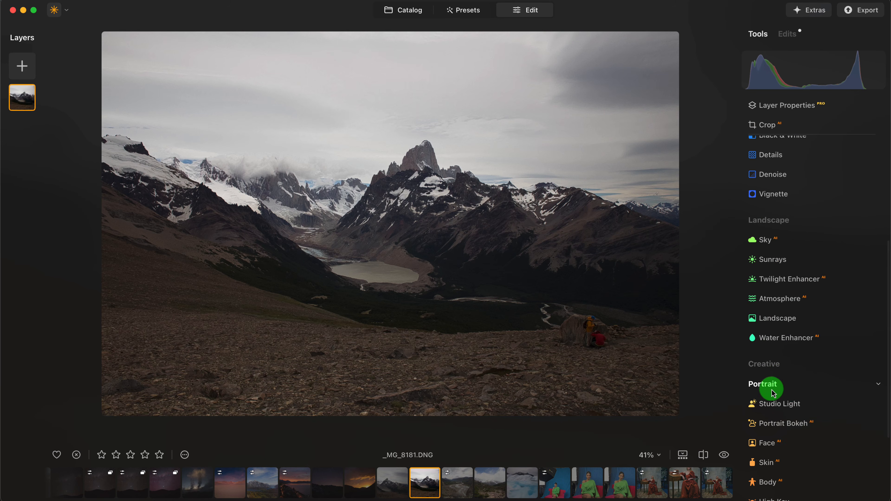
scroll(782, 380, "down", 7)
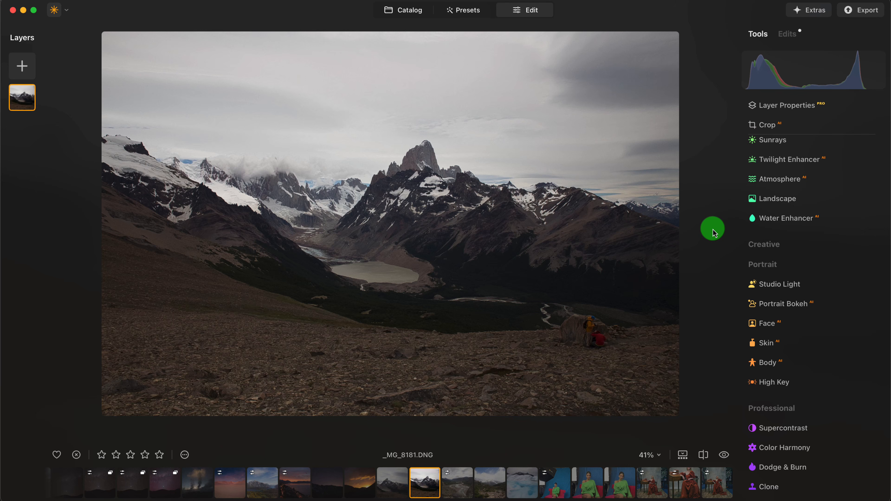
scroll(712, 229, "up", 5)
scroll(713, 229, "down", 5)
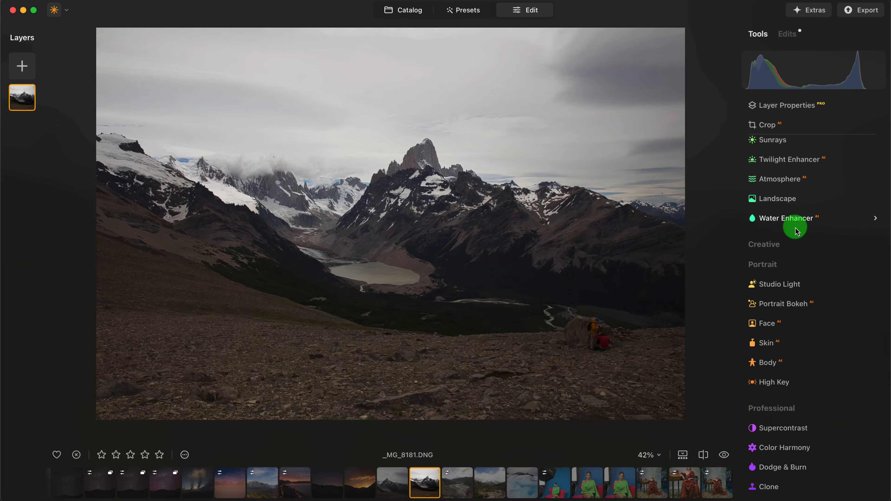
scroll(796, 232, "up", 6)
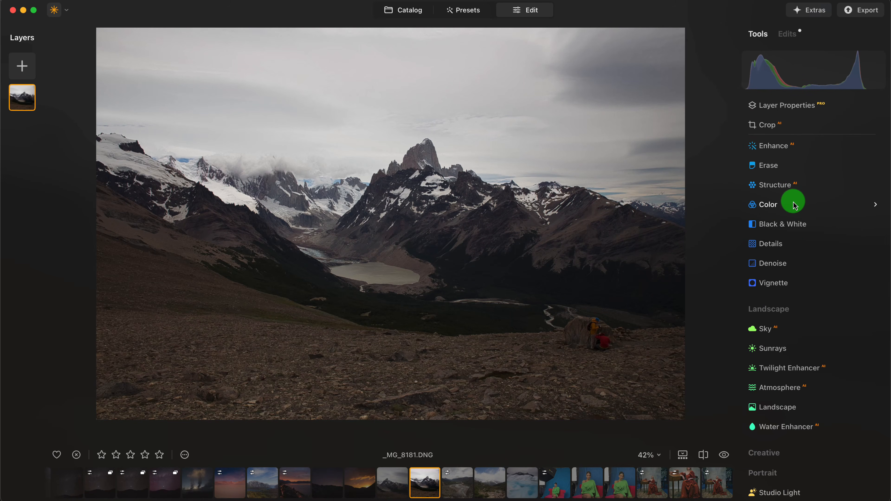
scroll(794, 205, "up", 2)
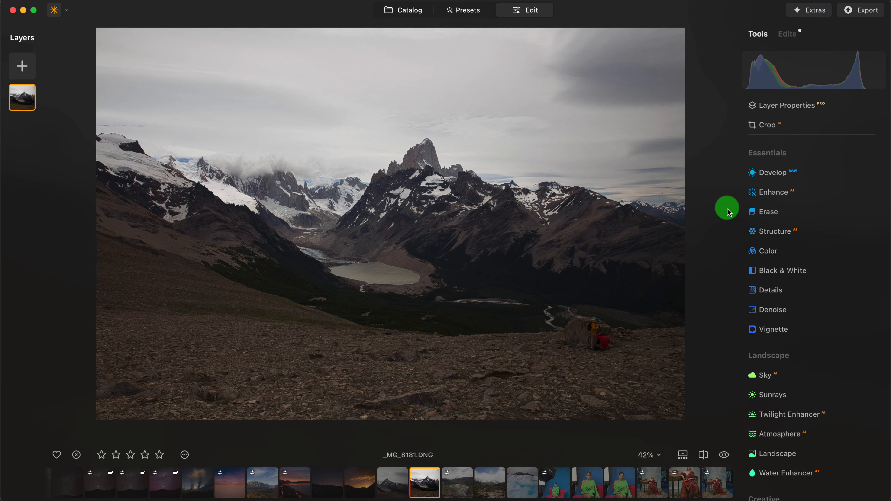
Step: Brighten and enrich the mountain photo with a maximum-strength Enhance adjustment
left_click(801, 195)
left_click(793, 260)
left_click_drag(793, 260, 880, 261)
Step: Set the Color tool's Saturation to 52 and raise its Vibrance for the mountain photo
left_click(775, 363)
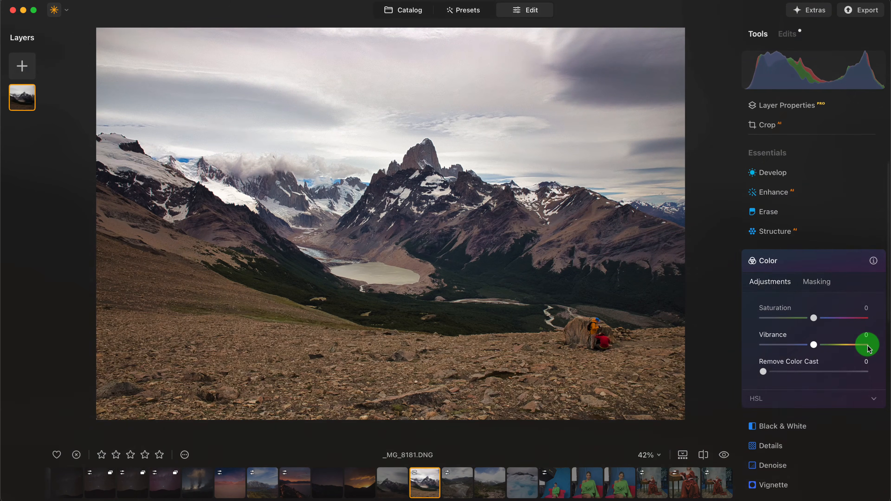
left_click(841, 313)
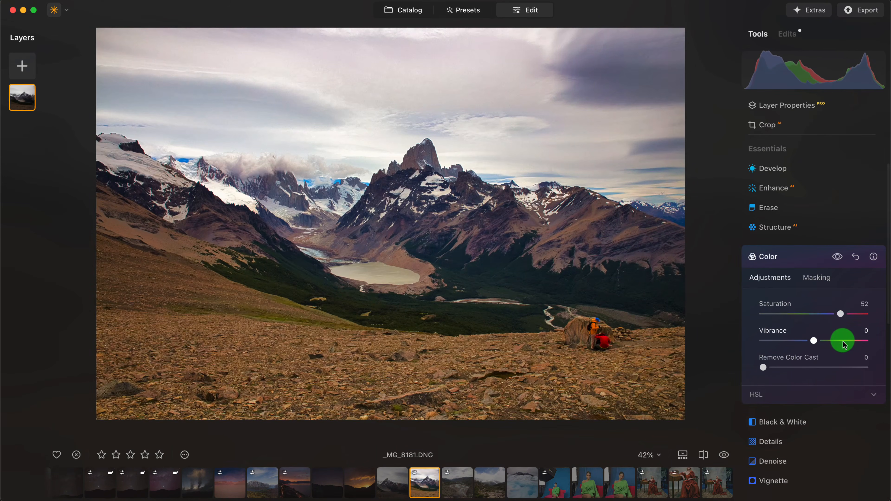
Step: Lower the Brilliance slightly in Color Harmony to tone down the mountain photo's colors, and return to the Essentials tools
scroll(832, 385, "down", 10)
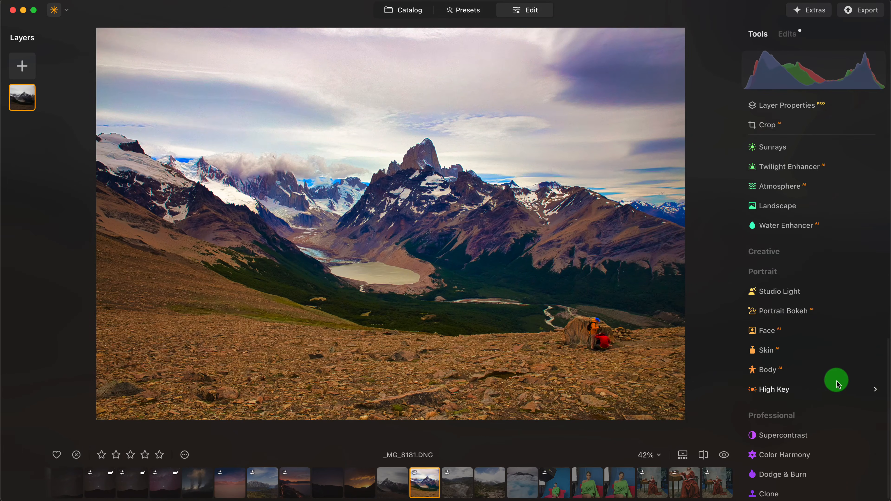
scroll(833, 388, "down", 1)
left_click(800, 448)
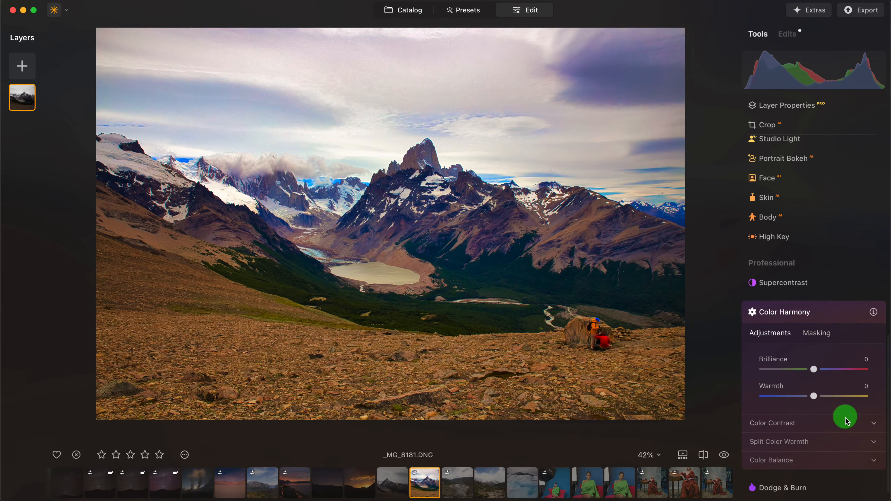
left_click_drag(814, 369, 806, 393)
left_click(816, 312)
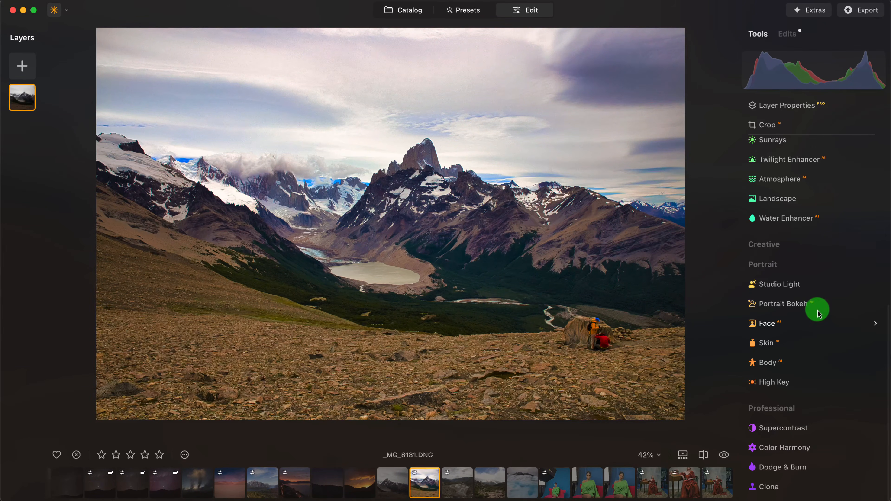
scroll(813, 270, "up", 5)
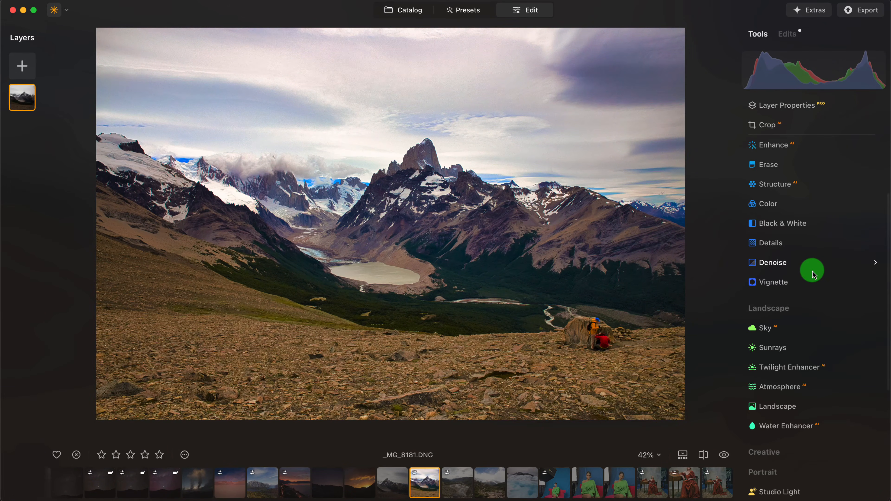